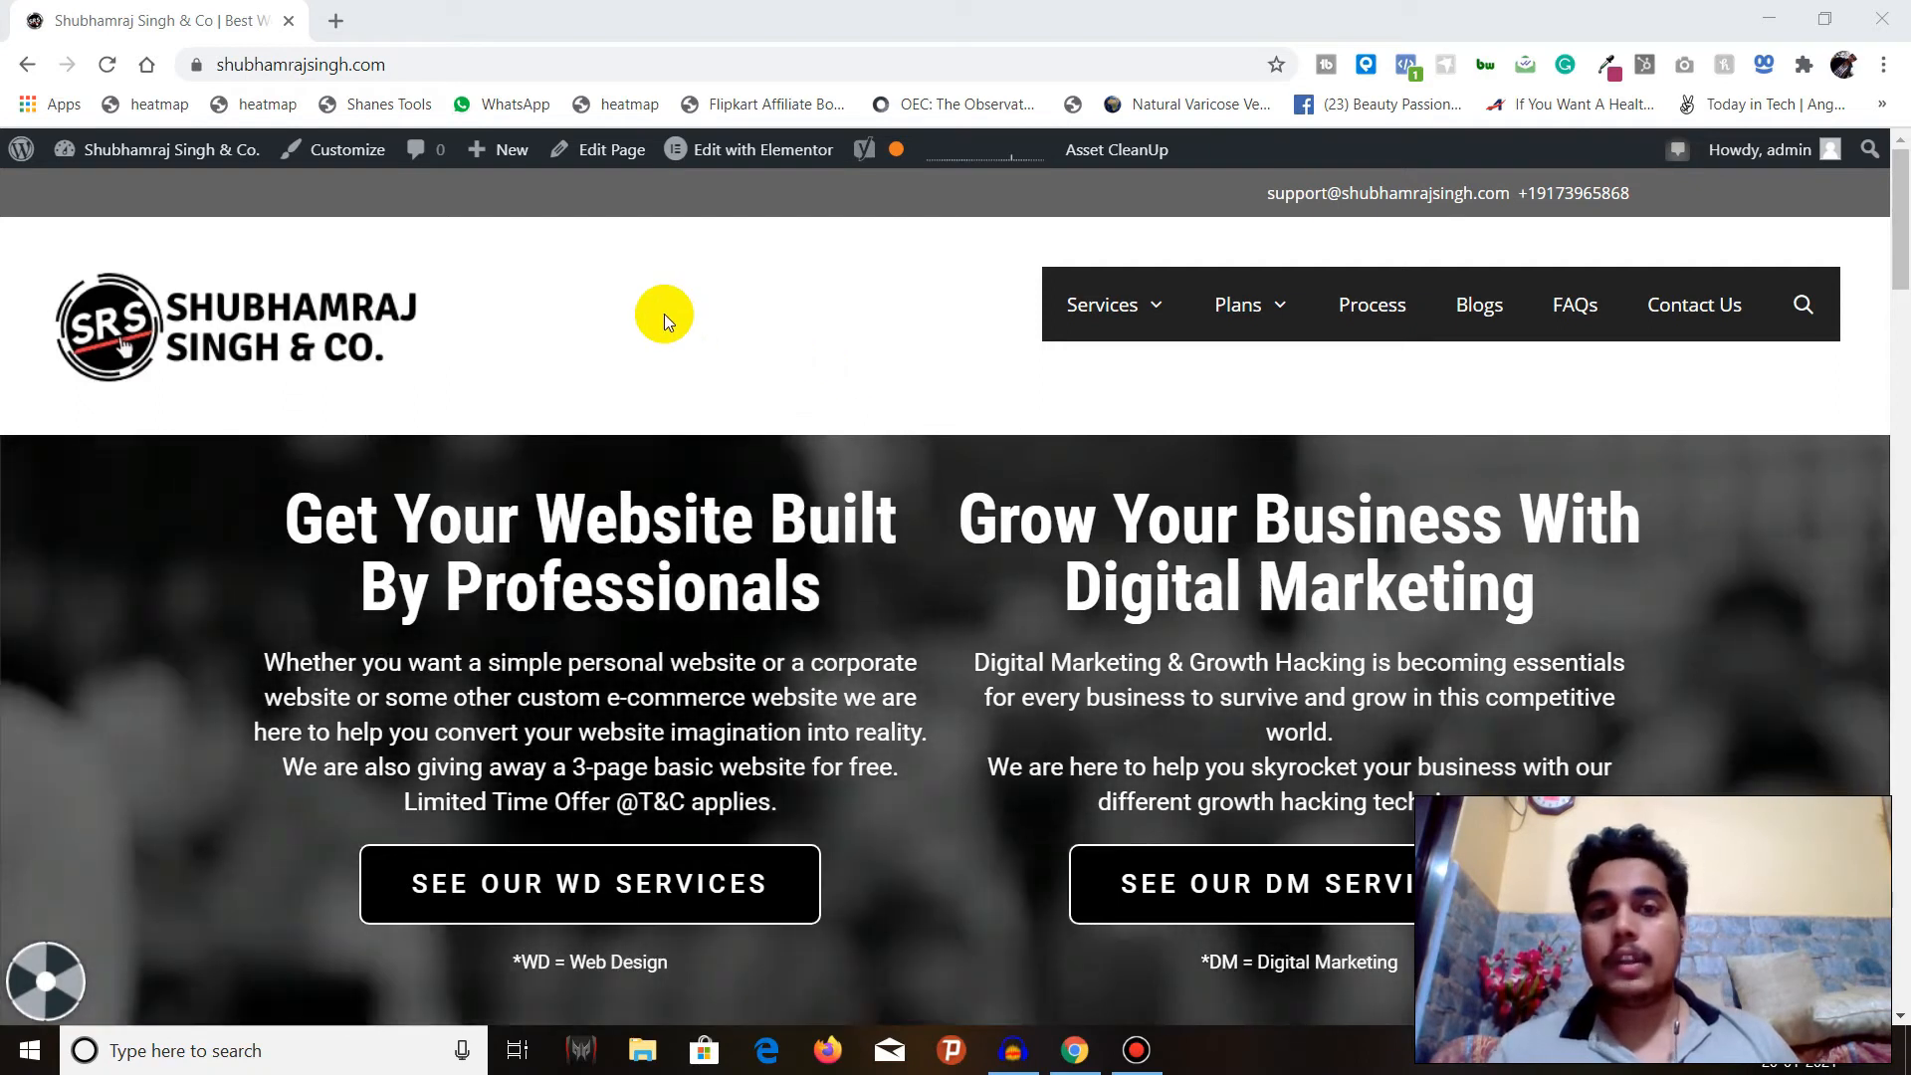
Open Yoast SEO's General settings from the site's WordPress dashboard and dismiss the Redirection for Contact Form 7 notice.
mouse_move(149, 151)
click(143, 195)
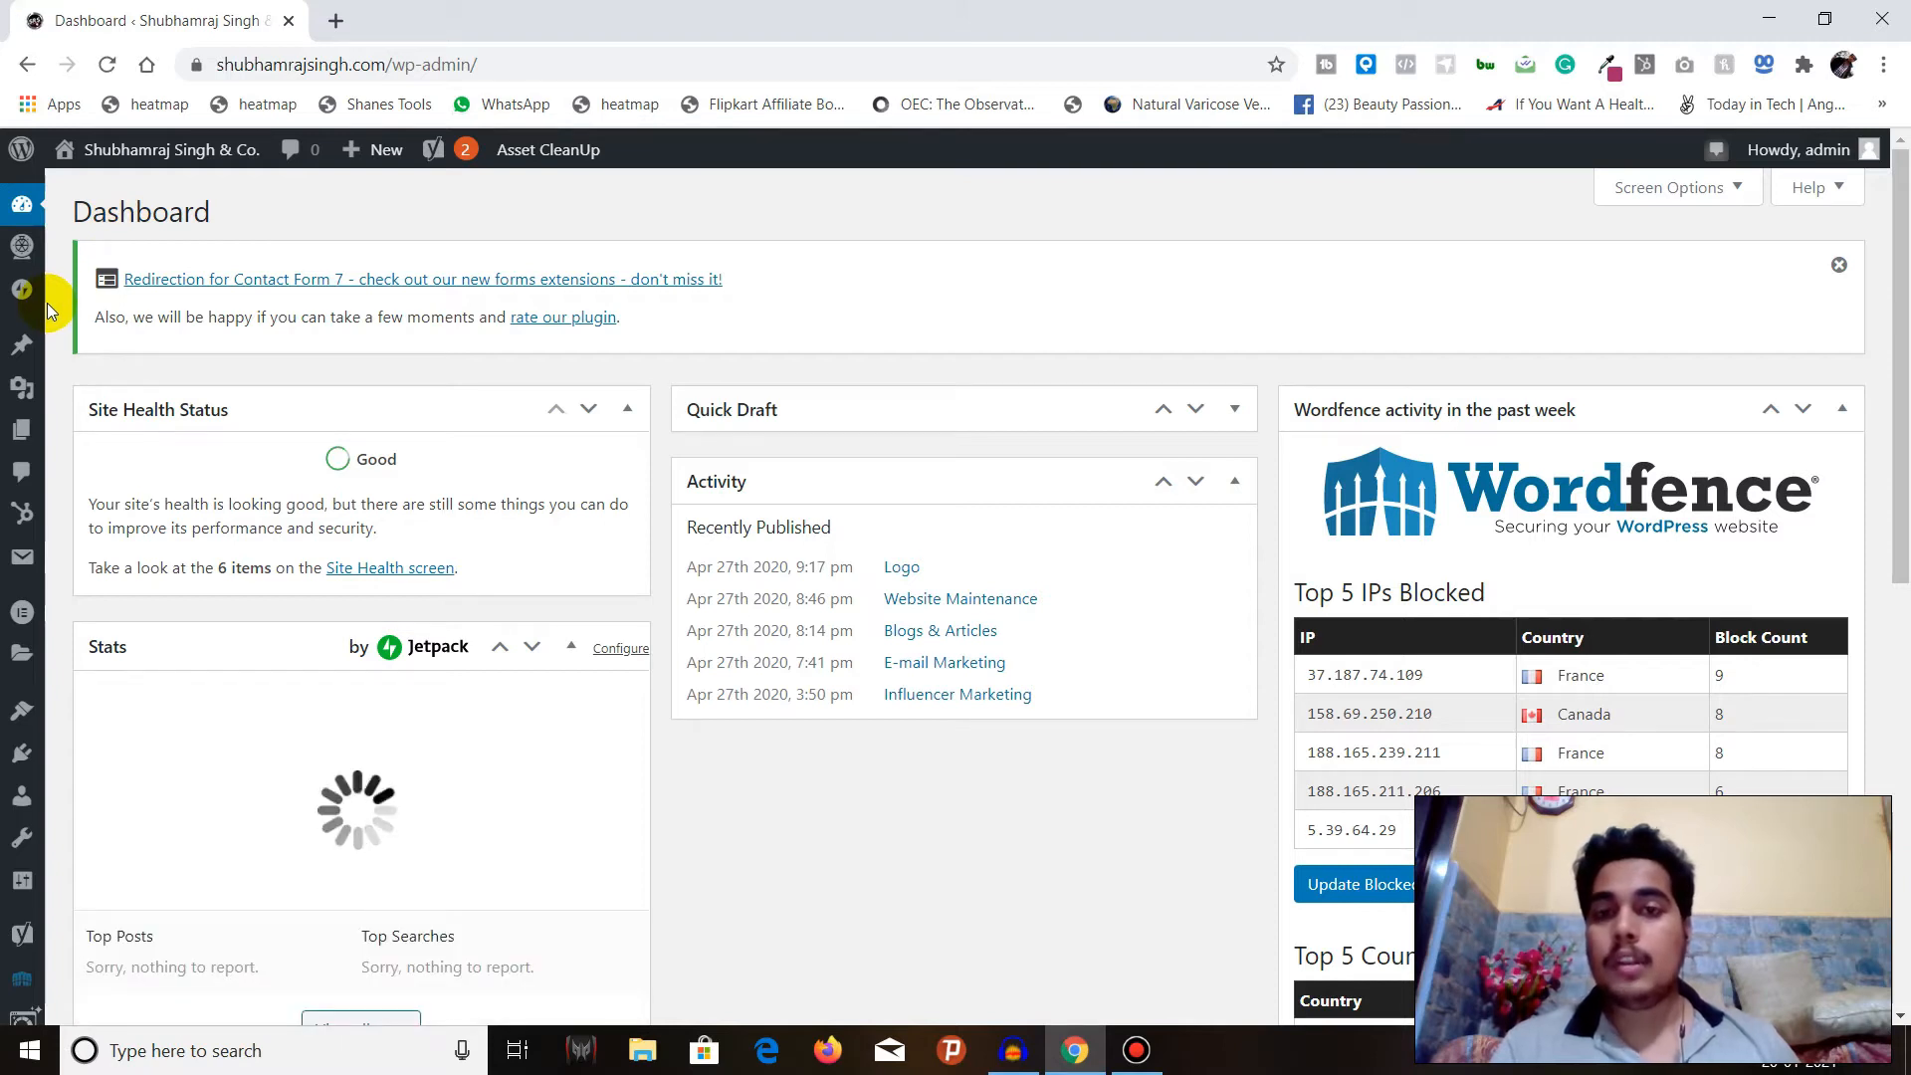
scroll(46, 302, down, 8)
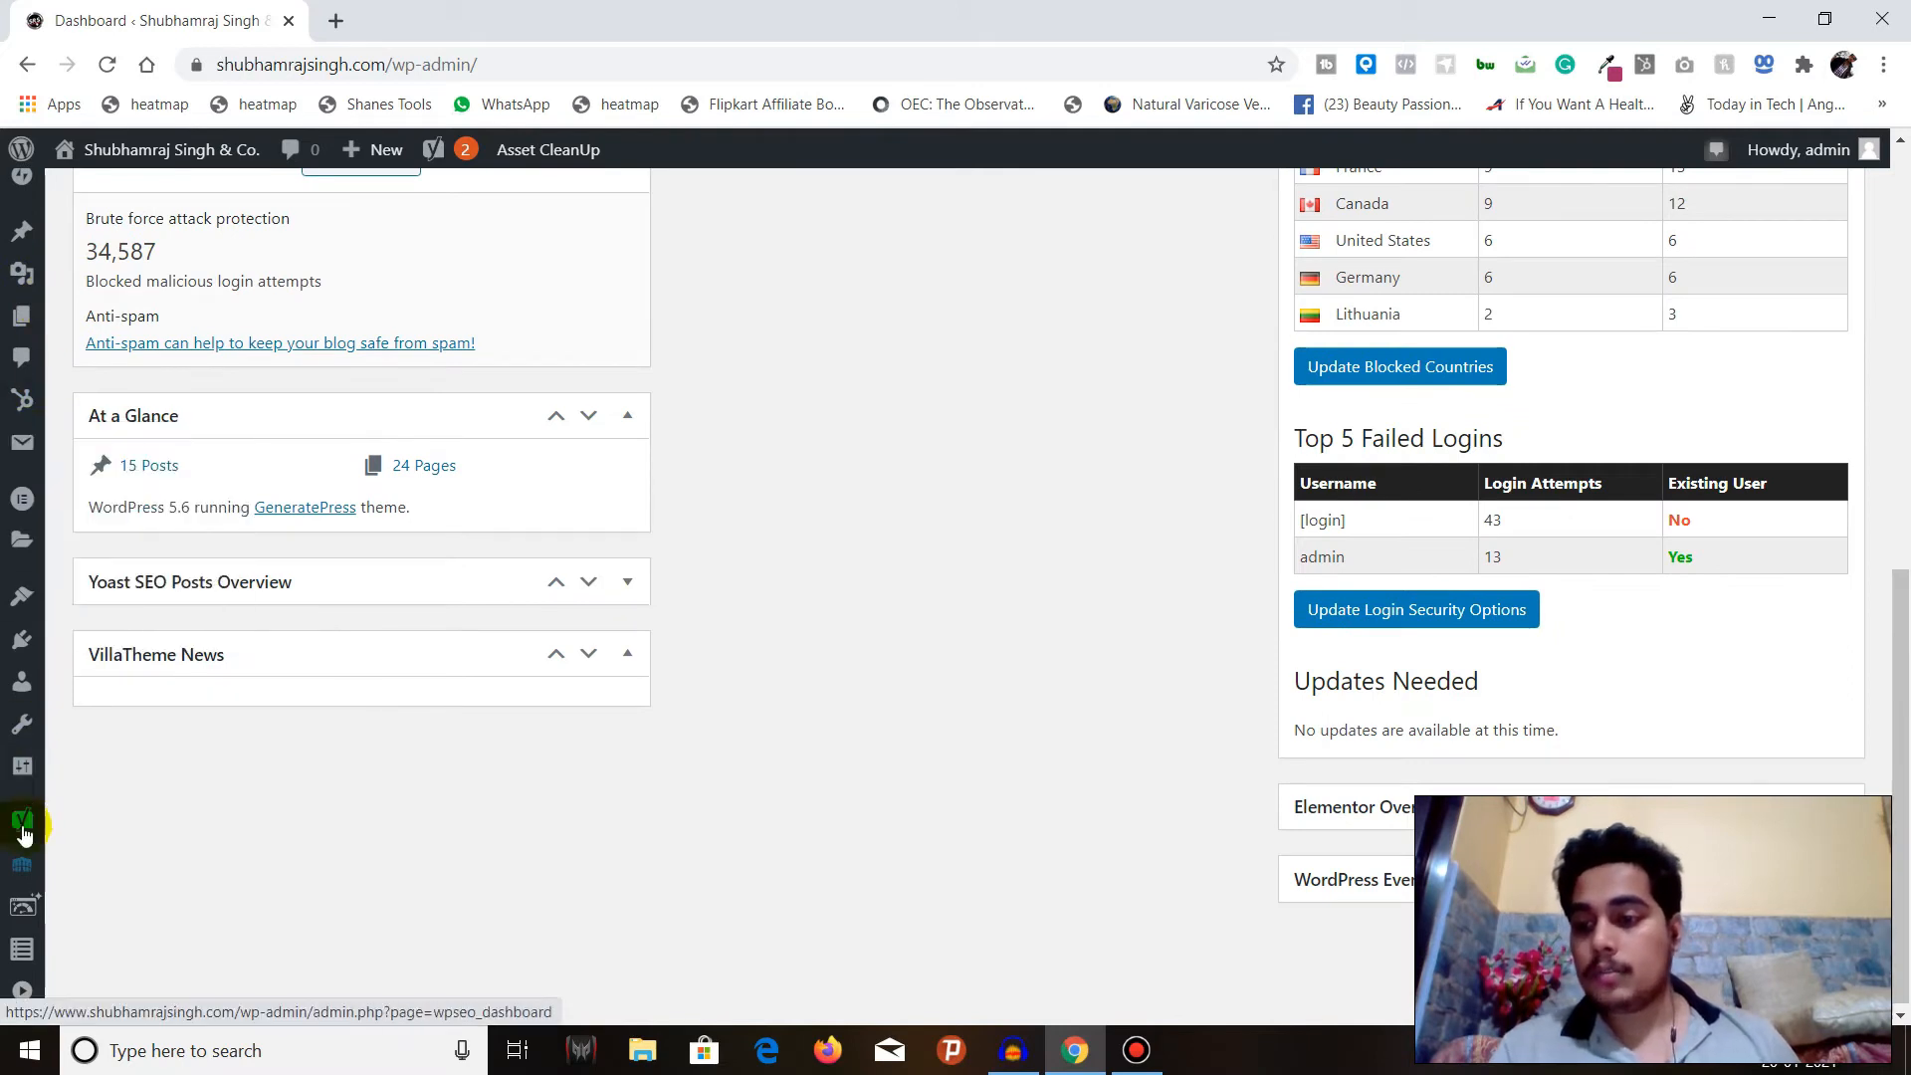
mouse_move(22, 836)
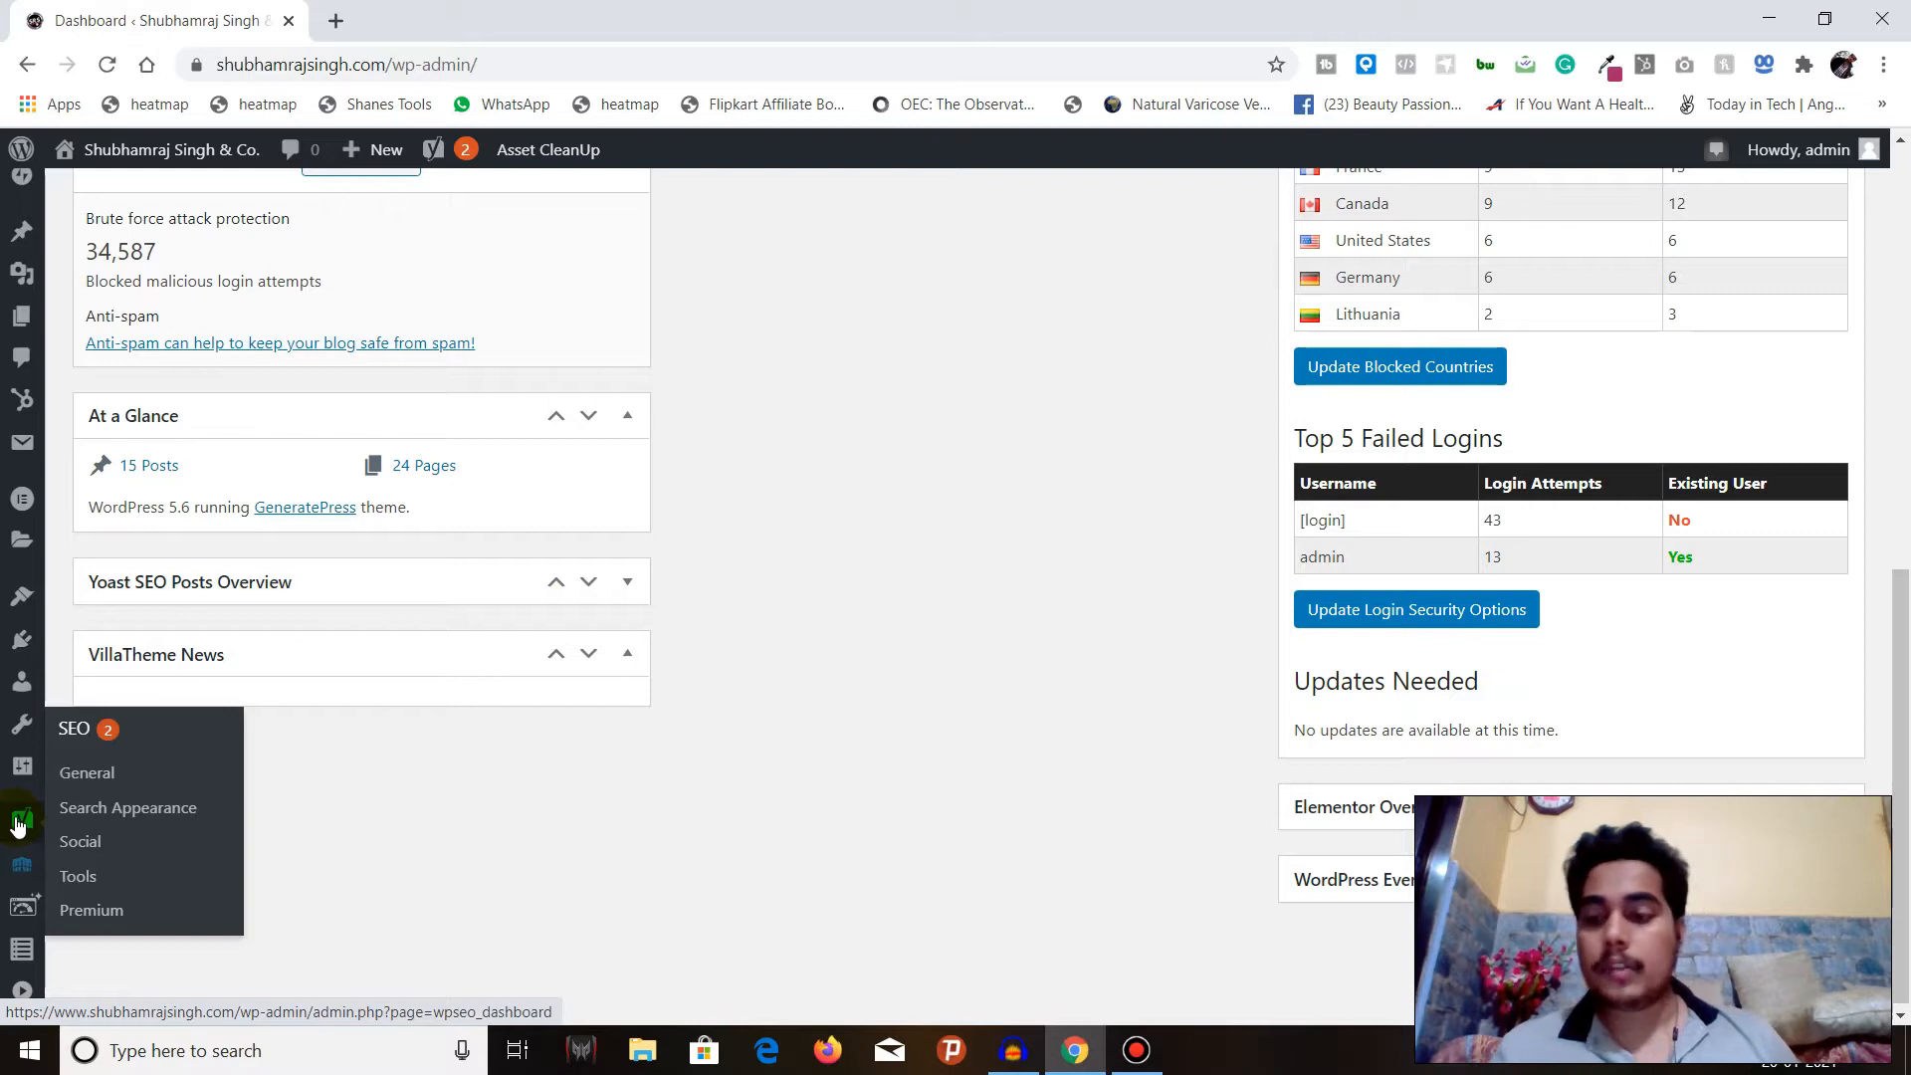
click(85, 782)
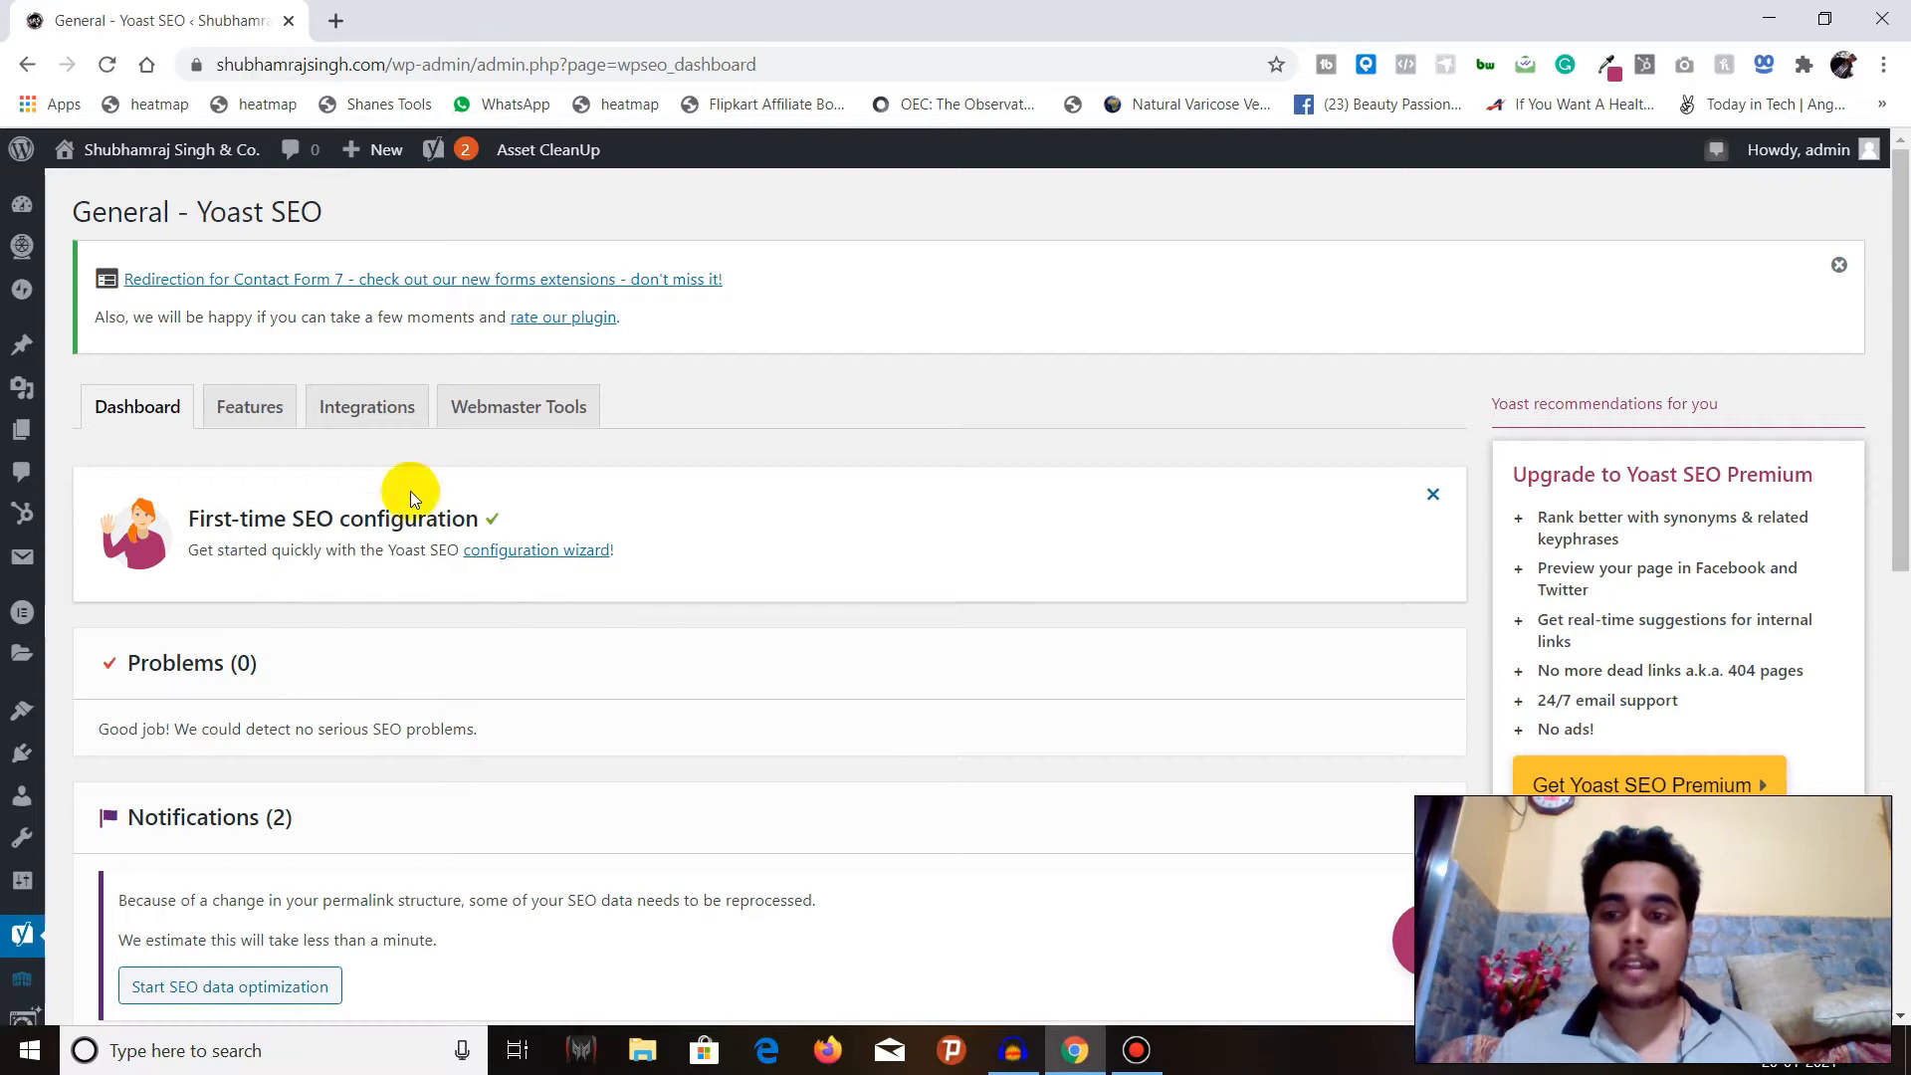
click(1838, 264)
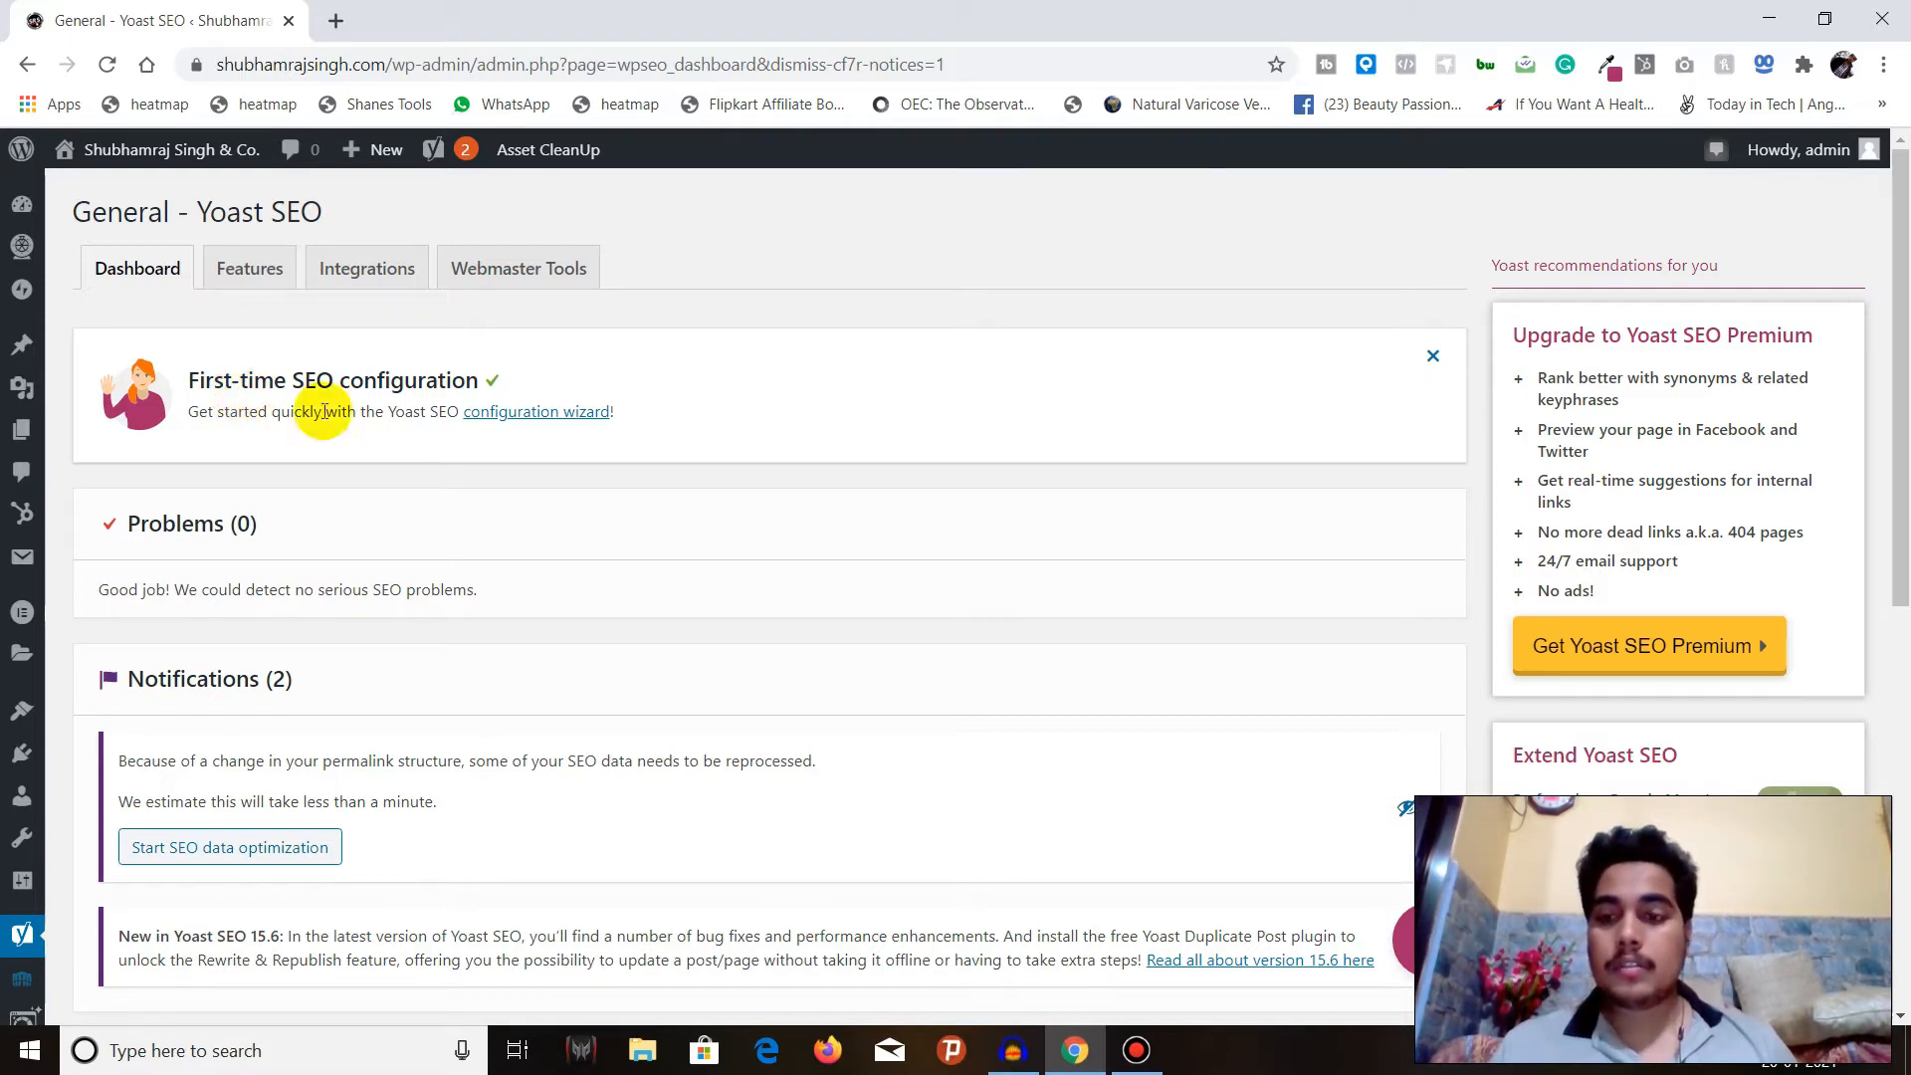
Start the Yoast SEO configuration wizard and set the environment to Option A, site live and ready to be indexed.
click(529, 426)
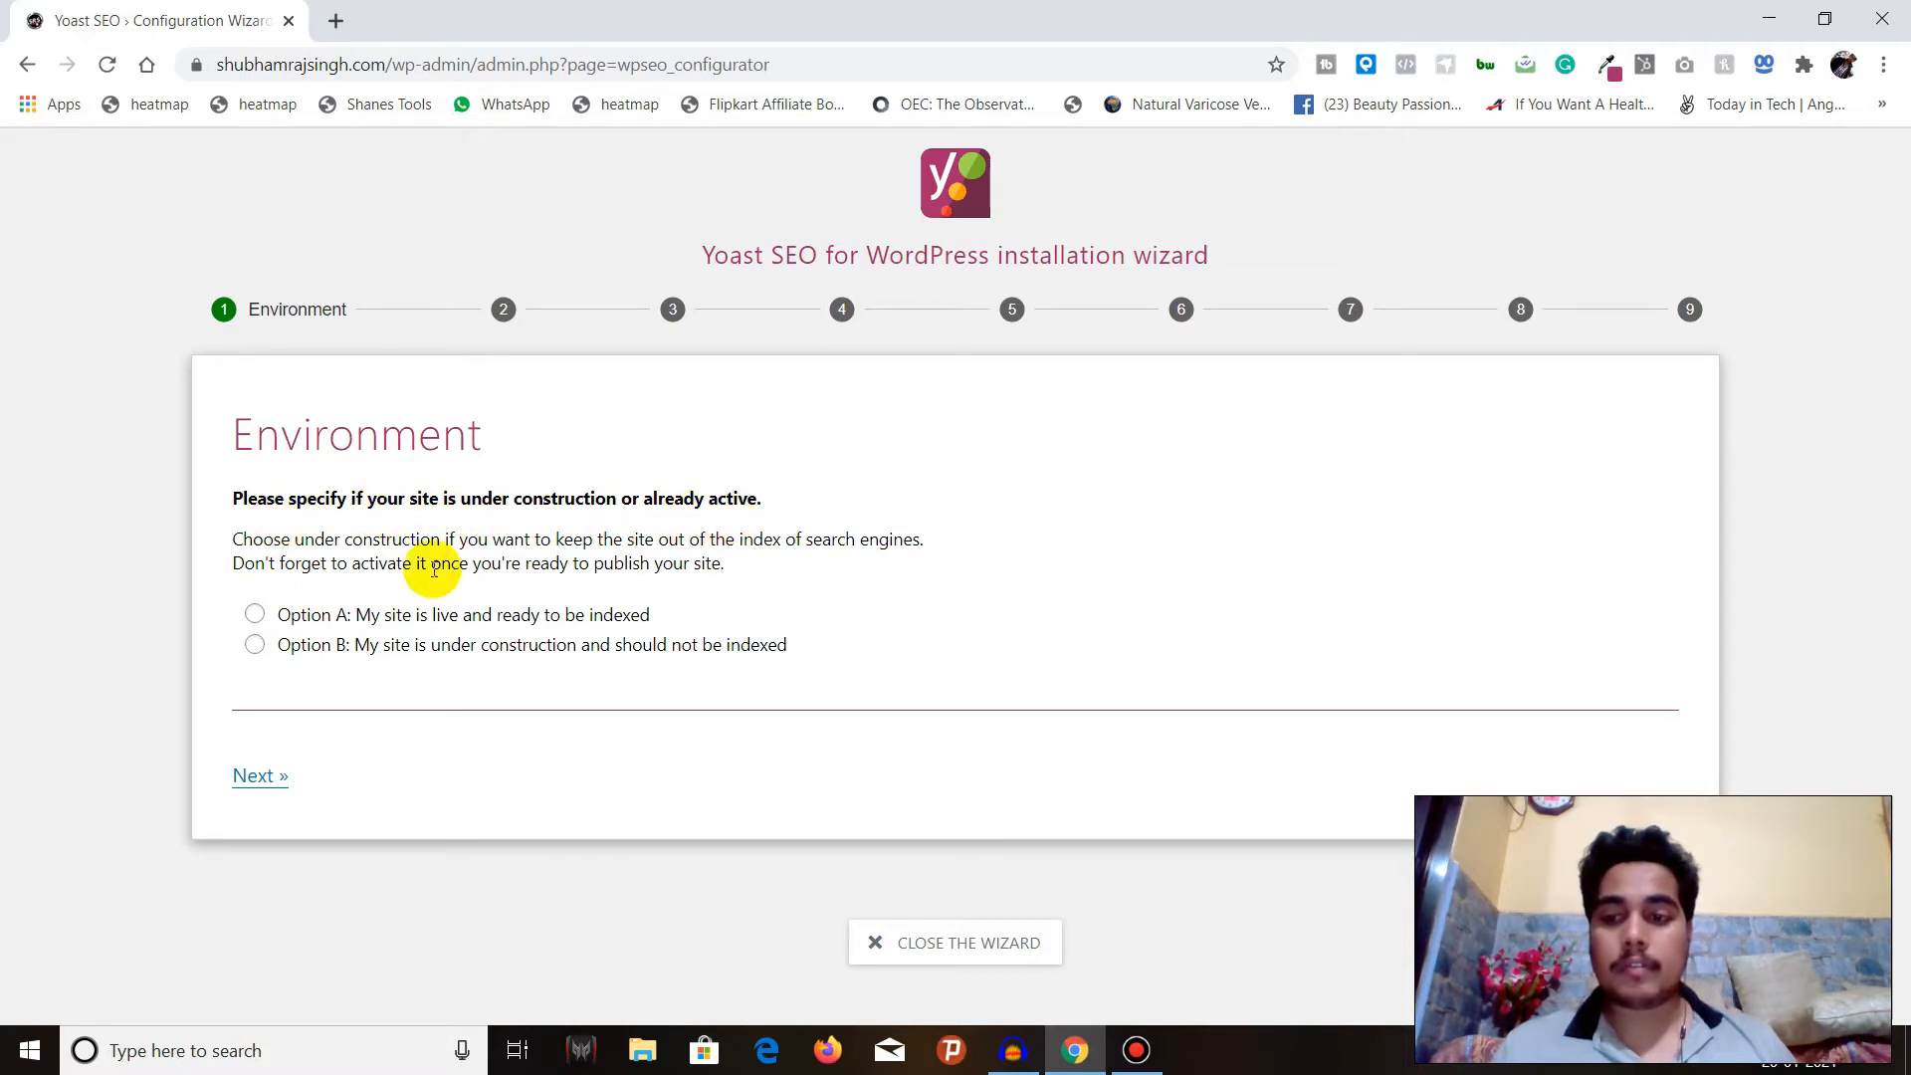
click(256, 615)
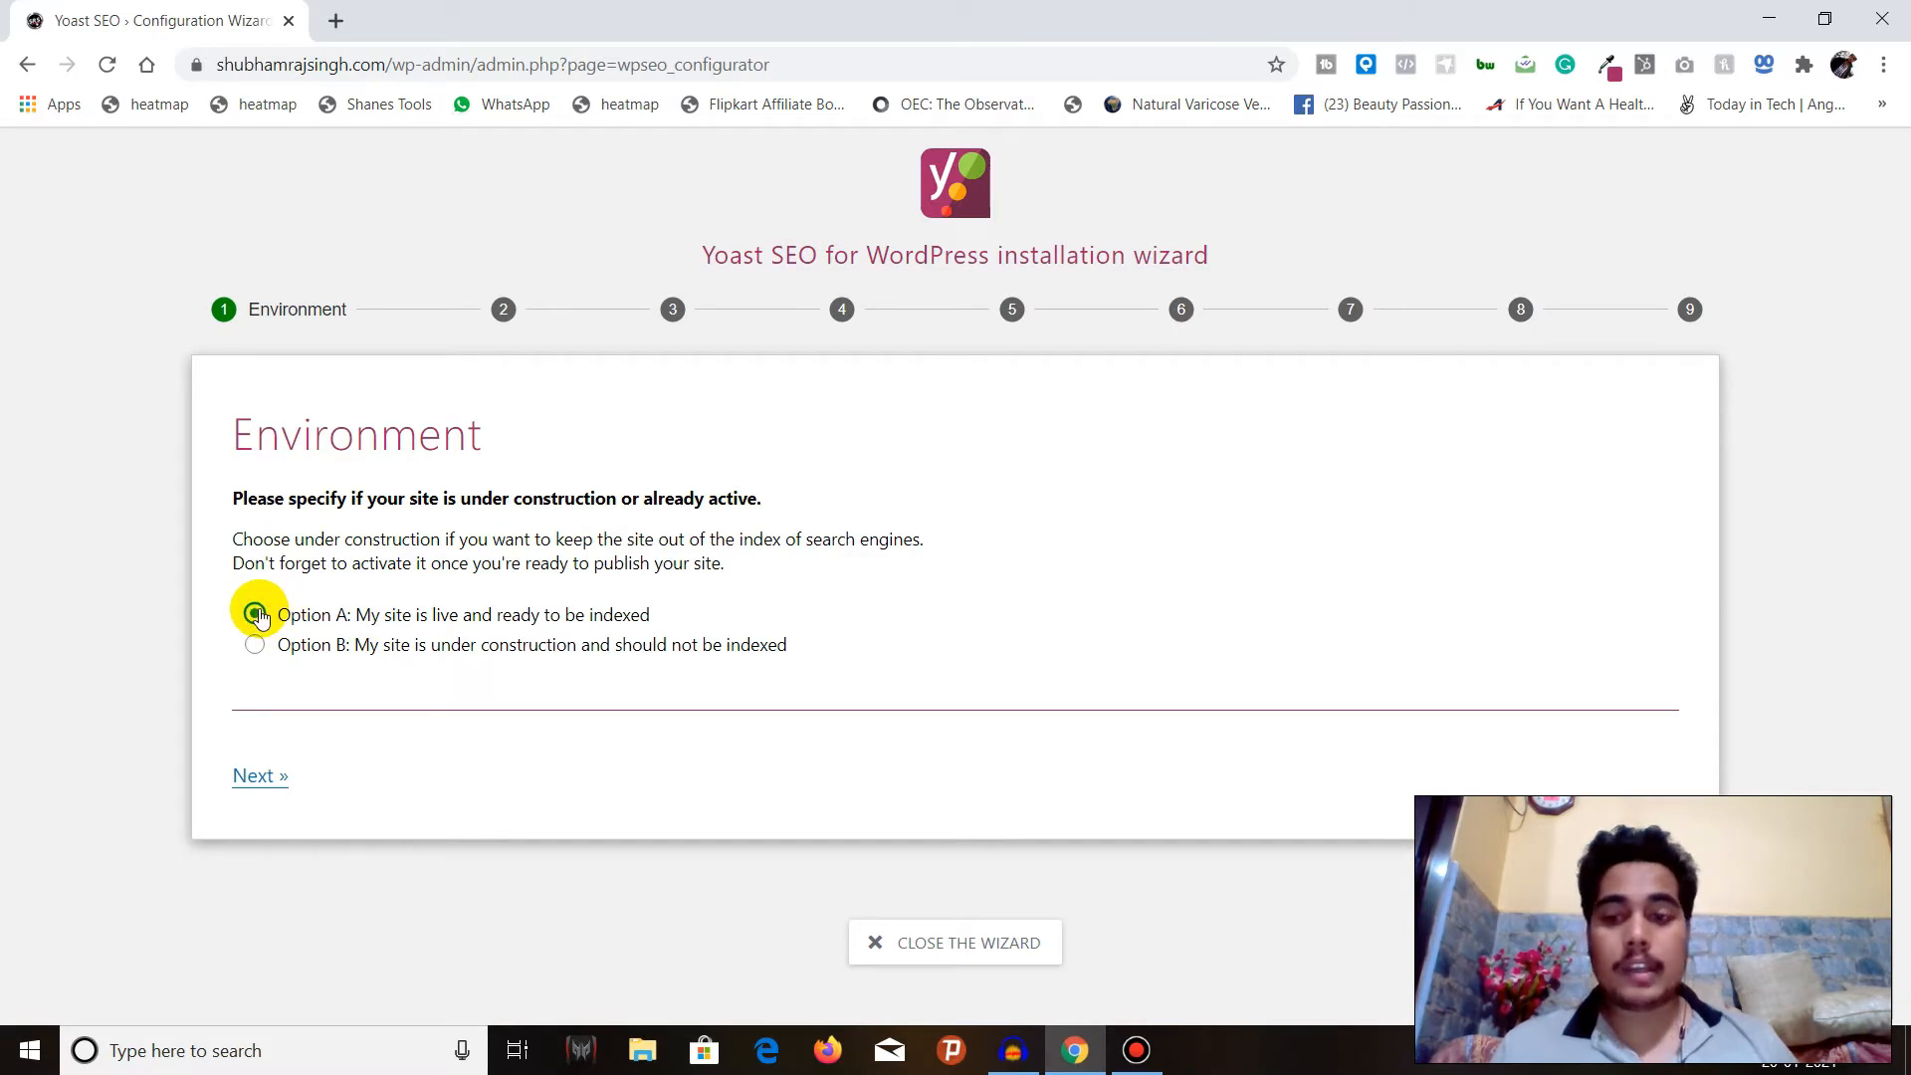
click(261, 778)
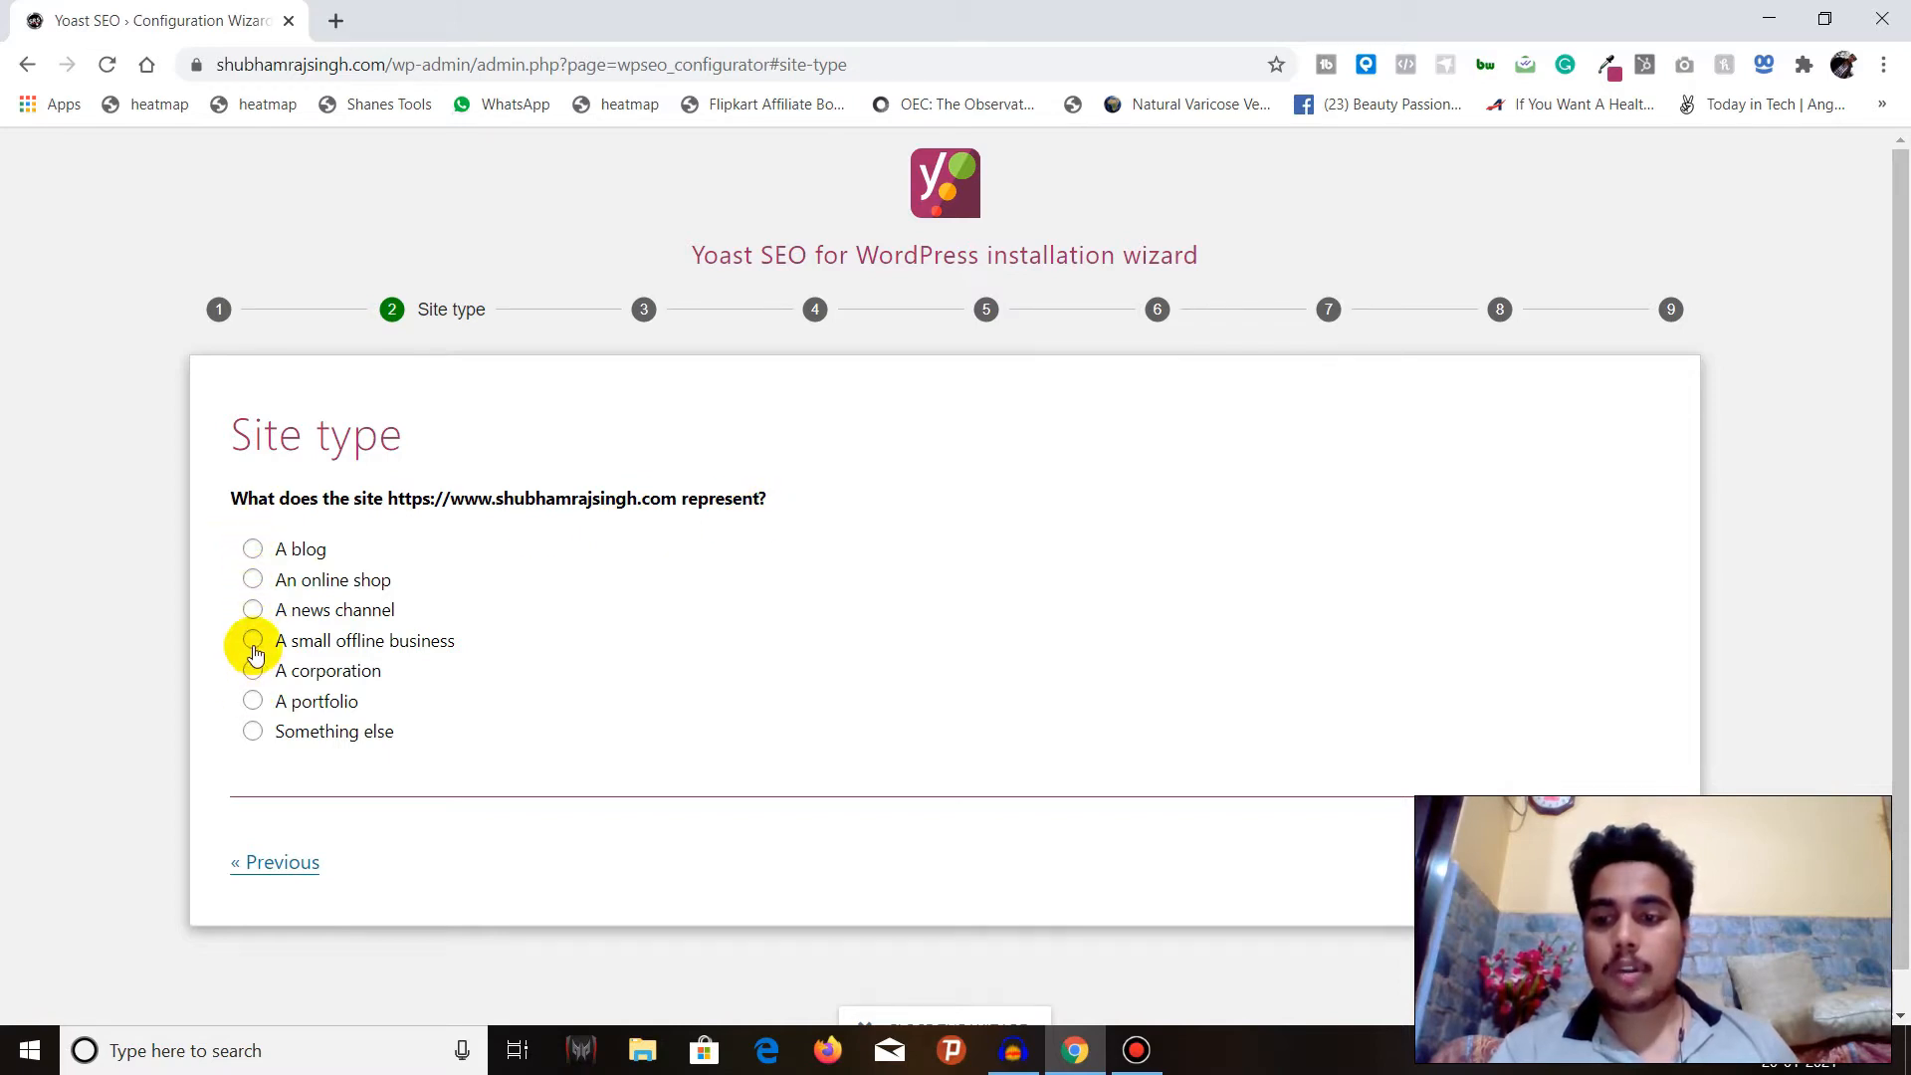
Set the site type to a portfolio, resizing the browser window to reach the wizard's navigation, and continue to the organization page.
click(252, 702)
scroll(527, 709, down, 1)
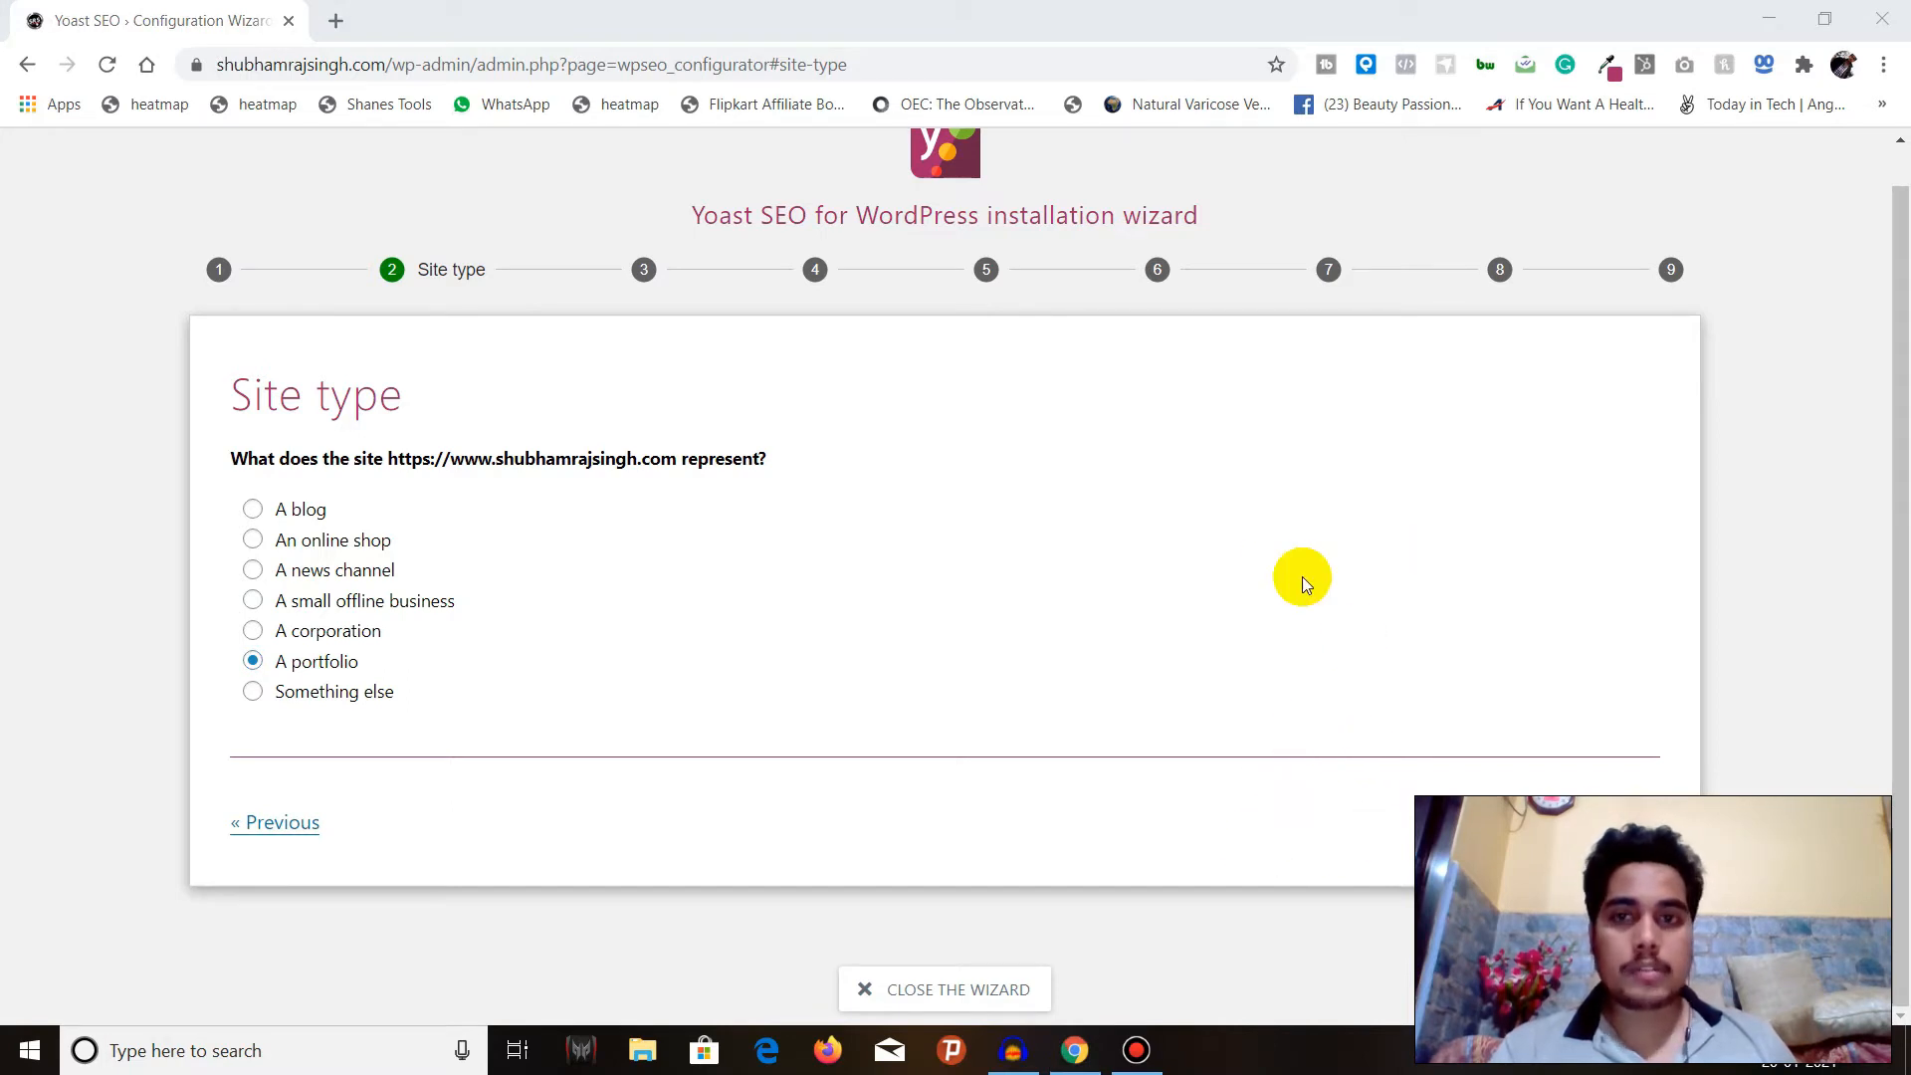
click(1824, 19)
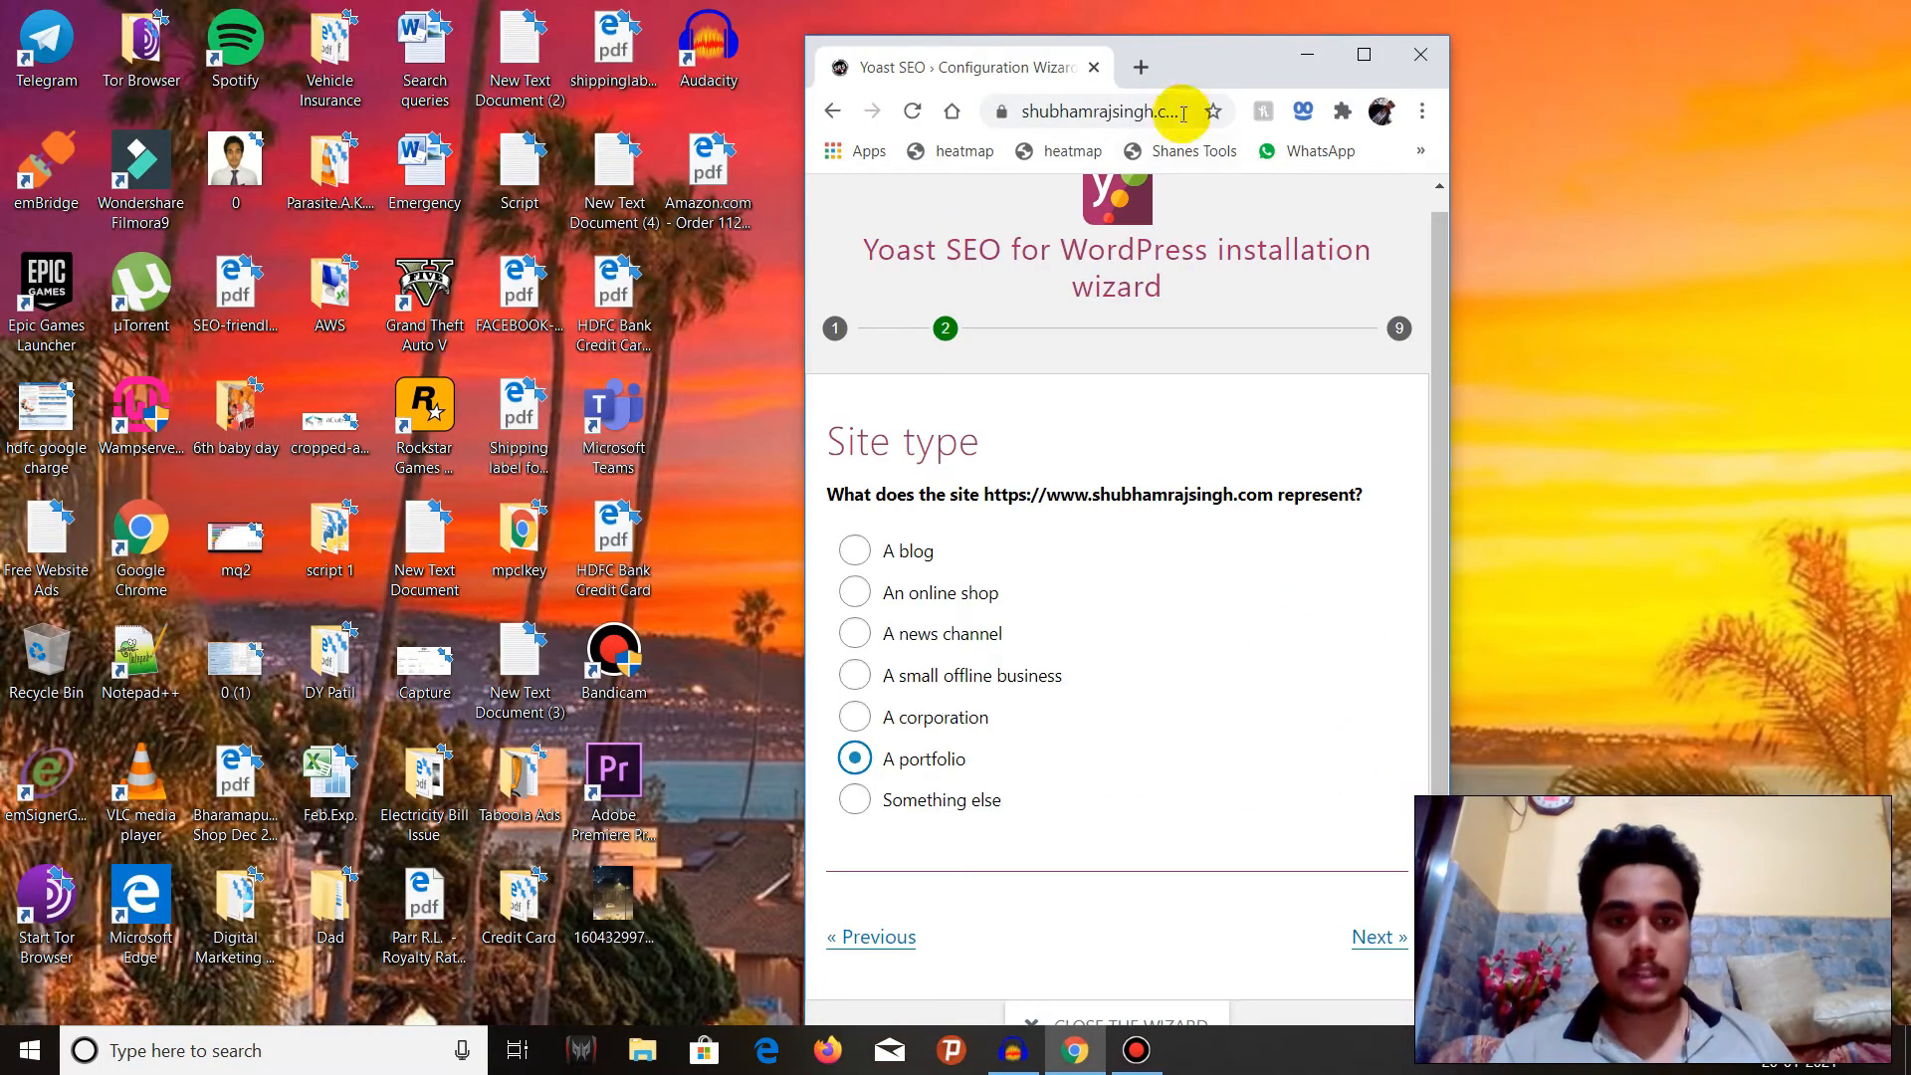
drag(1211, 67, 435, 1)
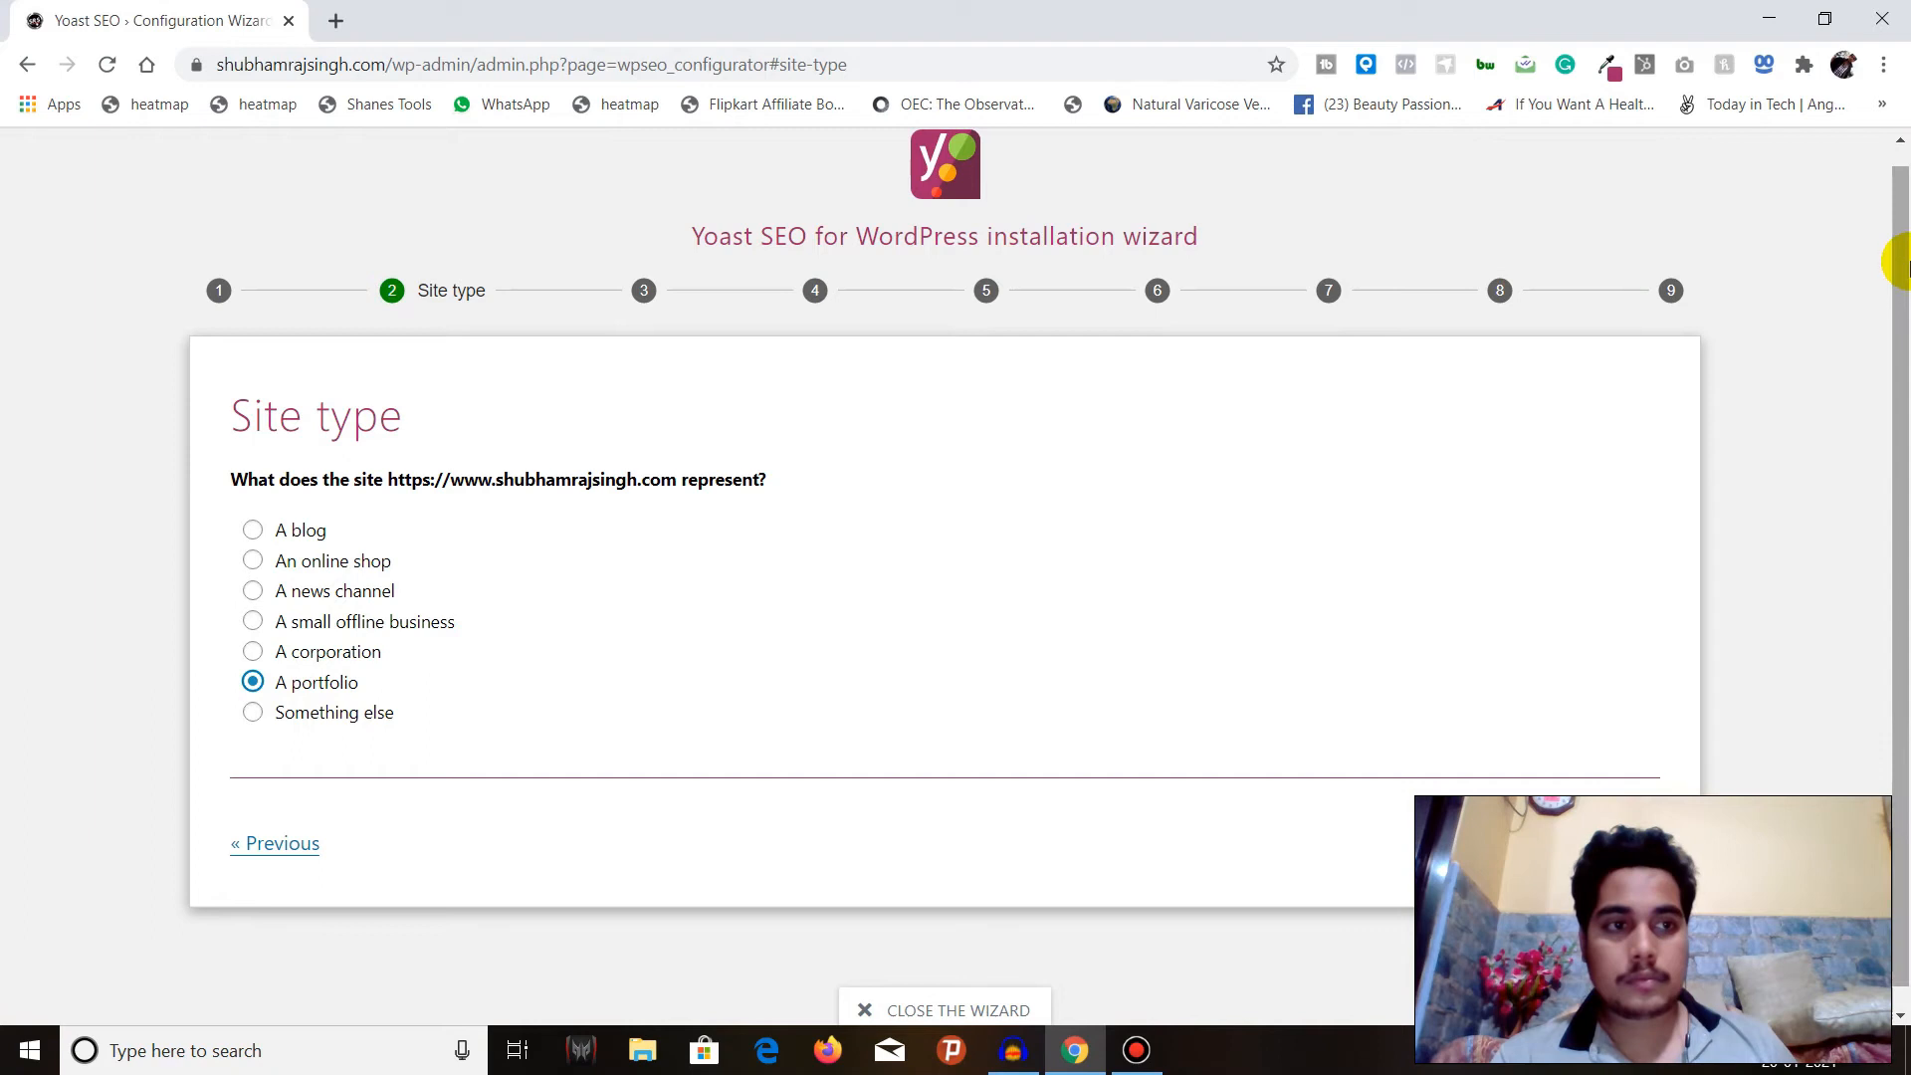
click(1820, 33)
drag(1118, 40, 408, 40)
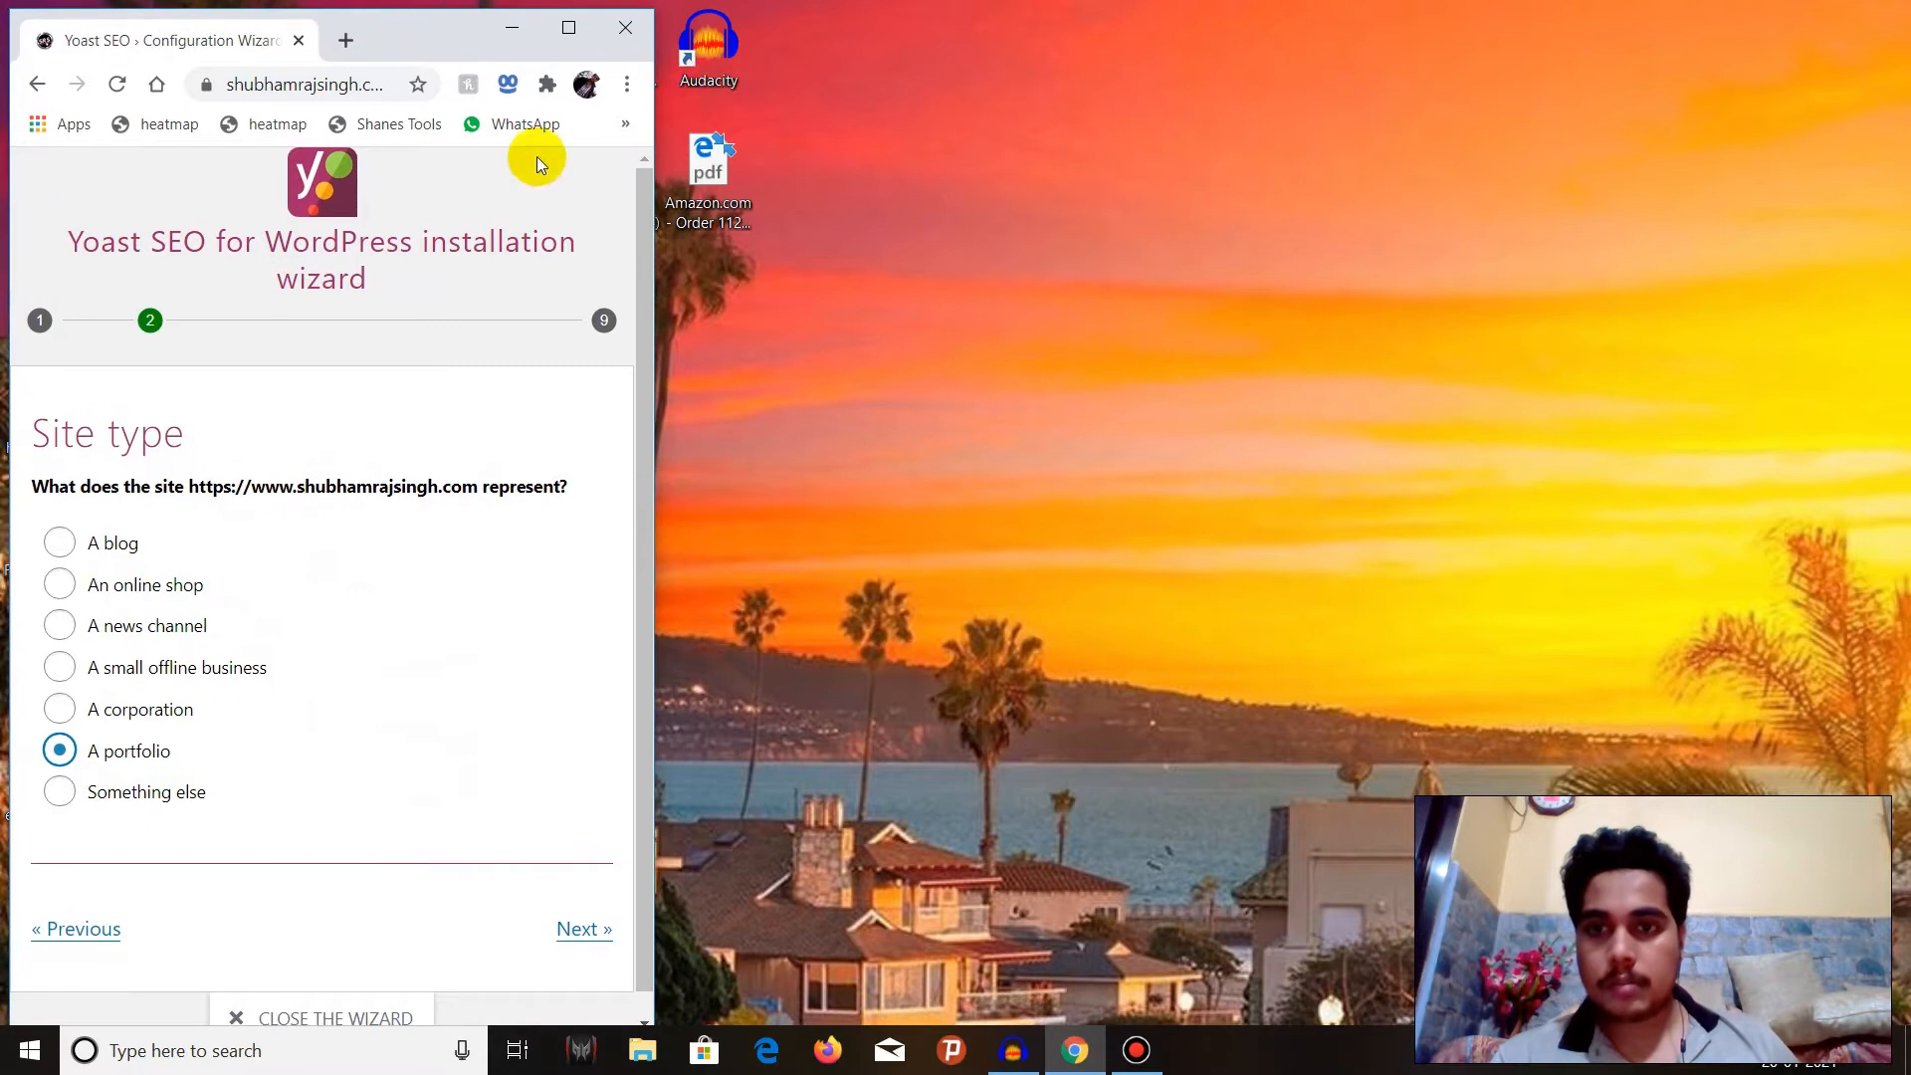
drag(655, 321, 1349, 318)
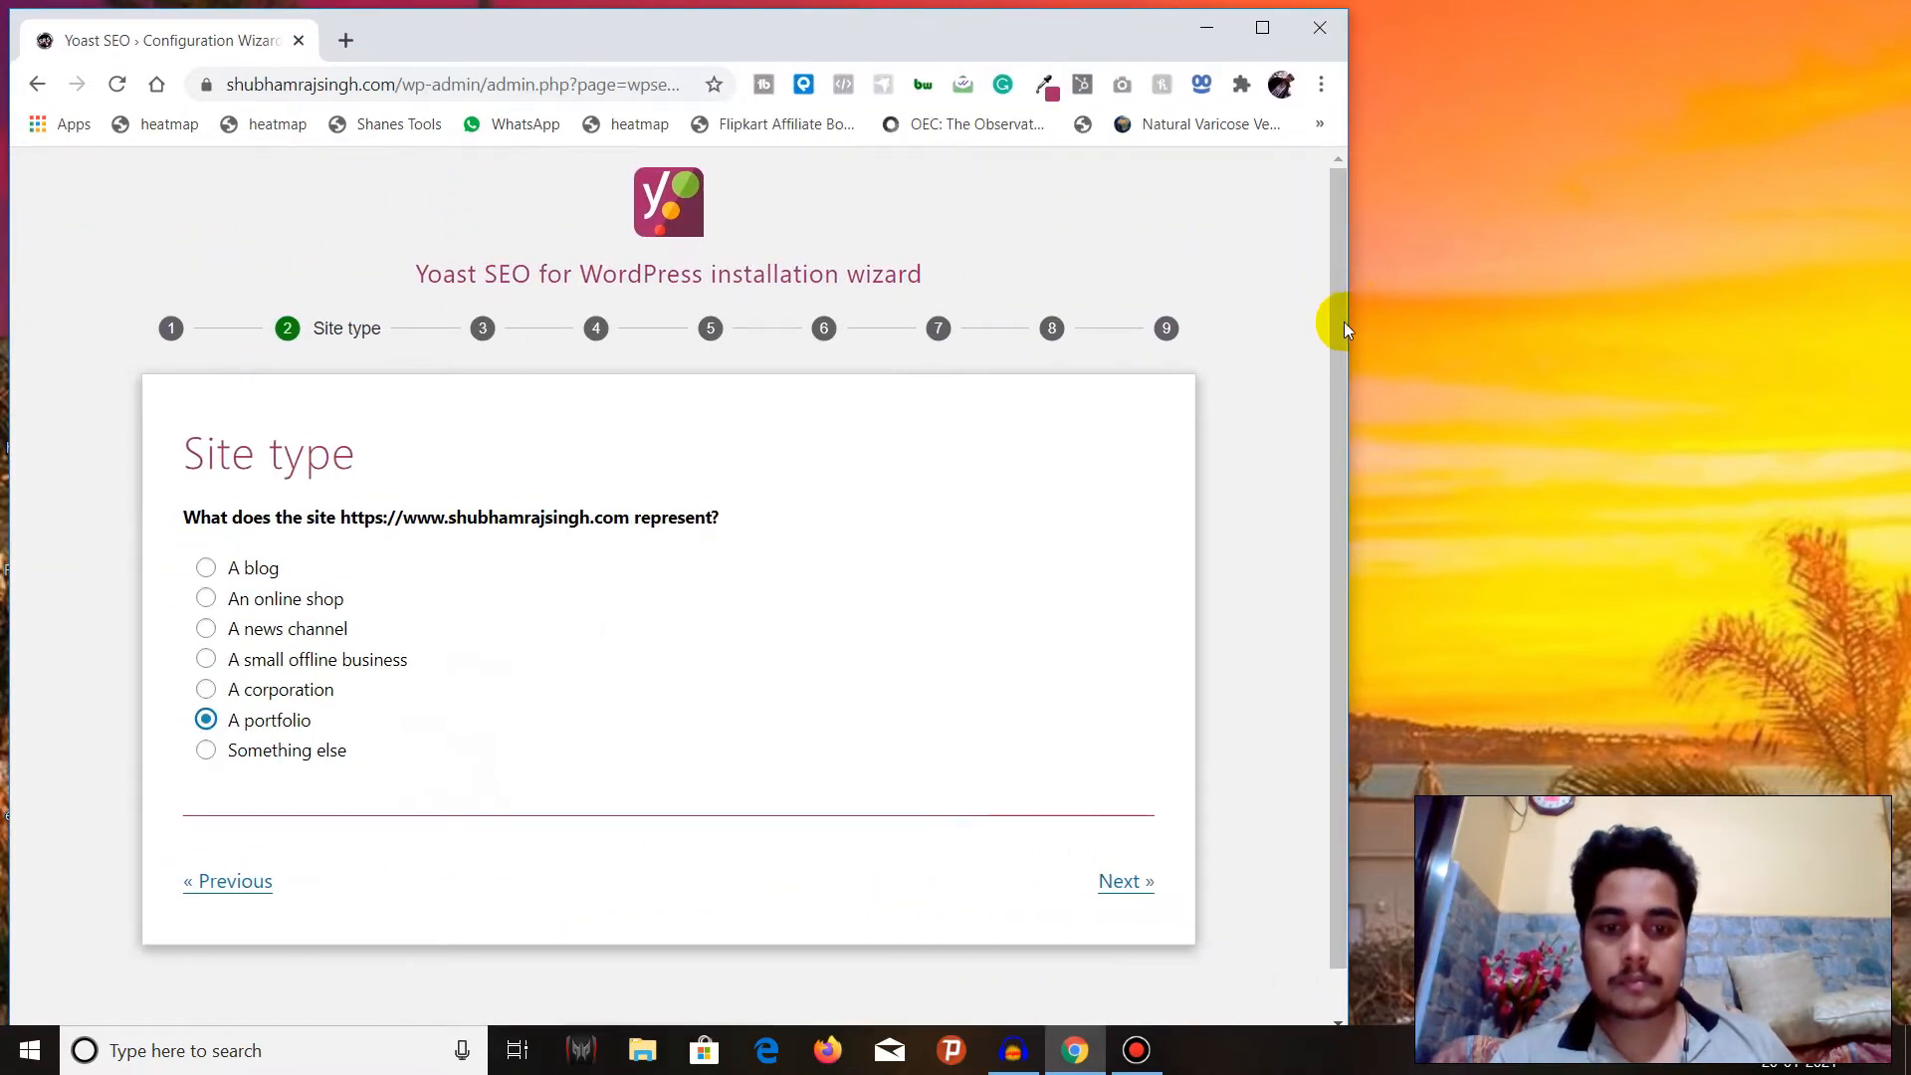
click(1110, 881)
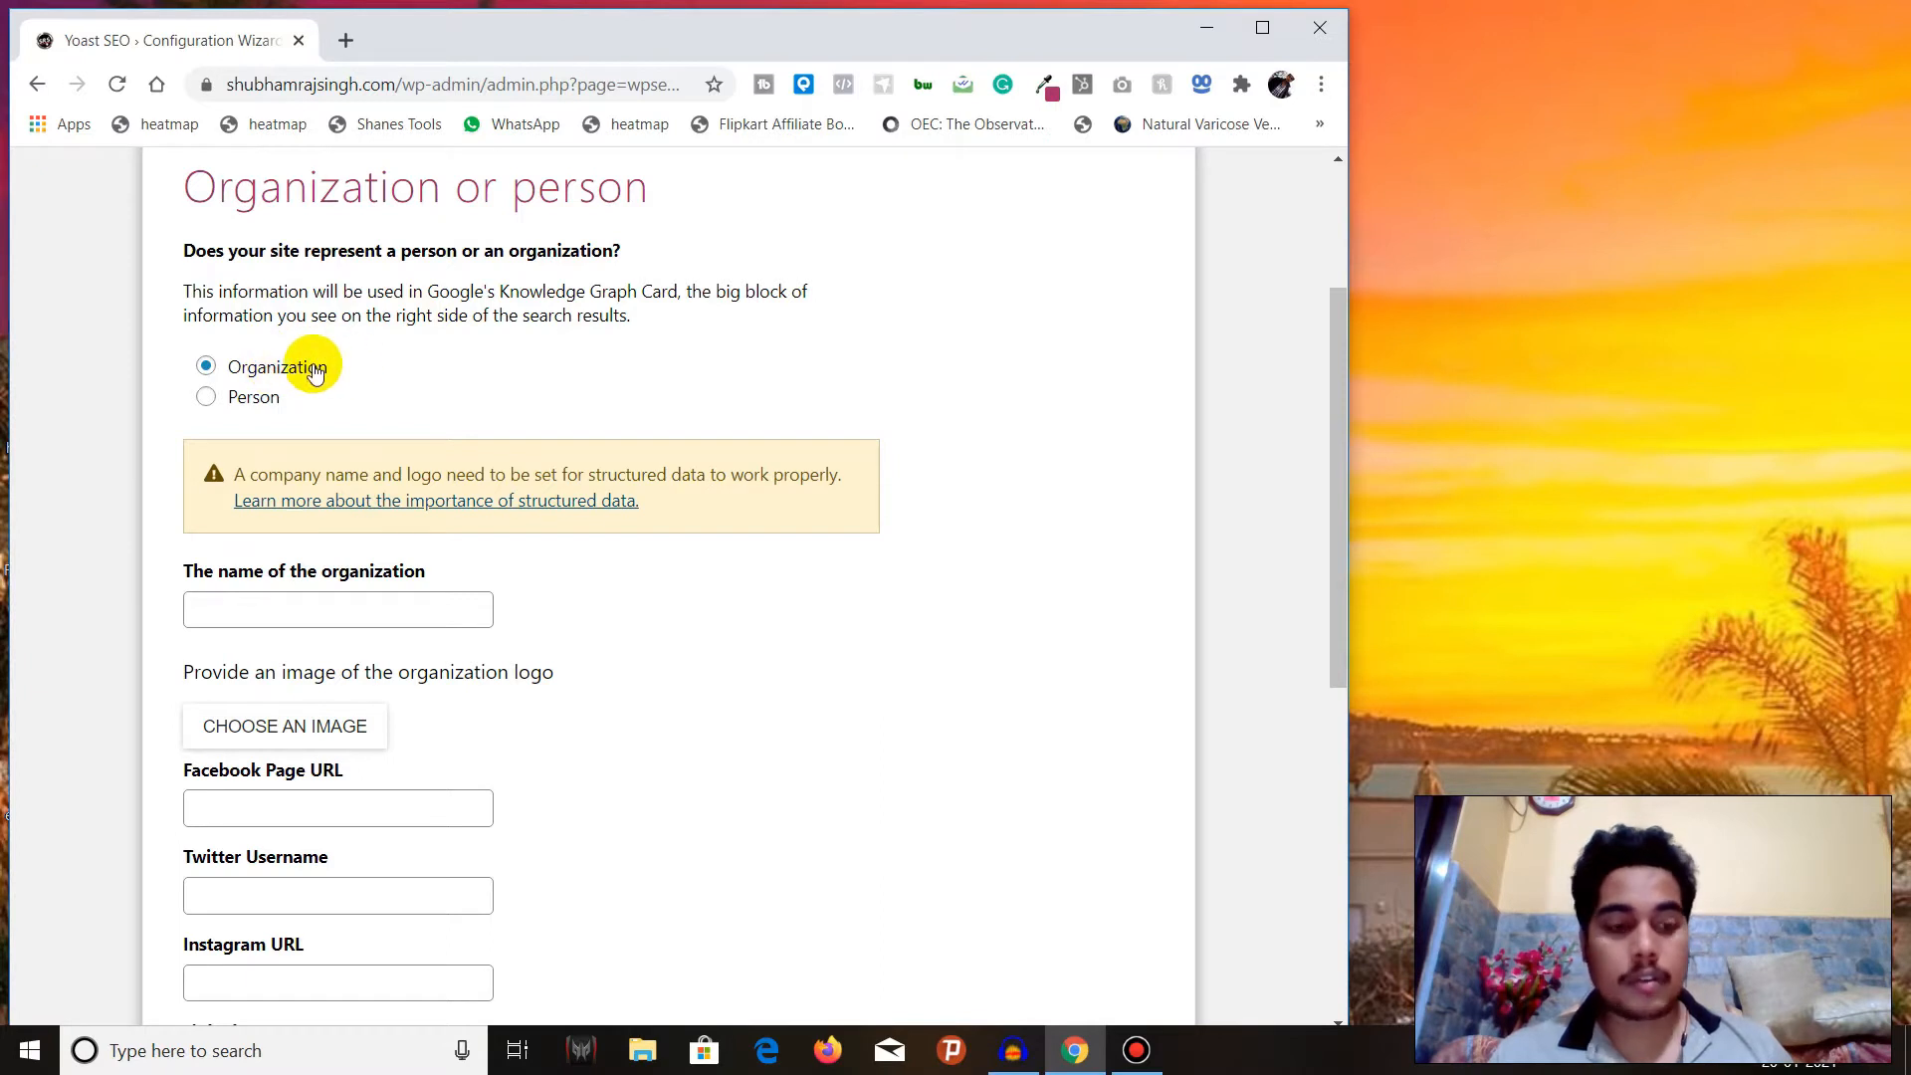
Enter "Shubhamraj Singh & Co" as the name of the organization.
click(379, 608)
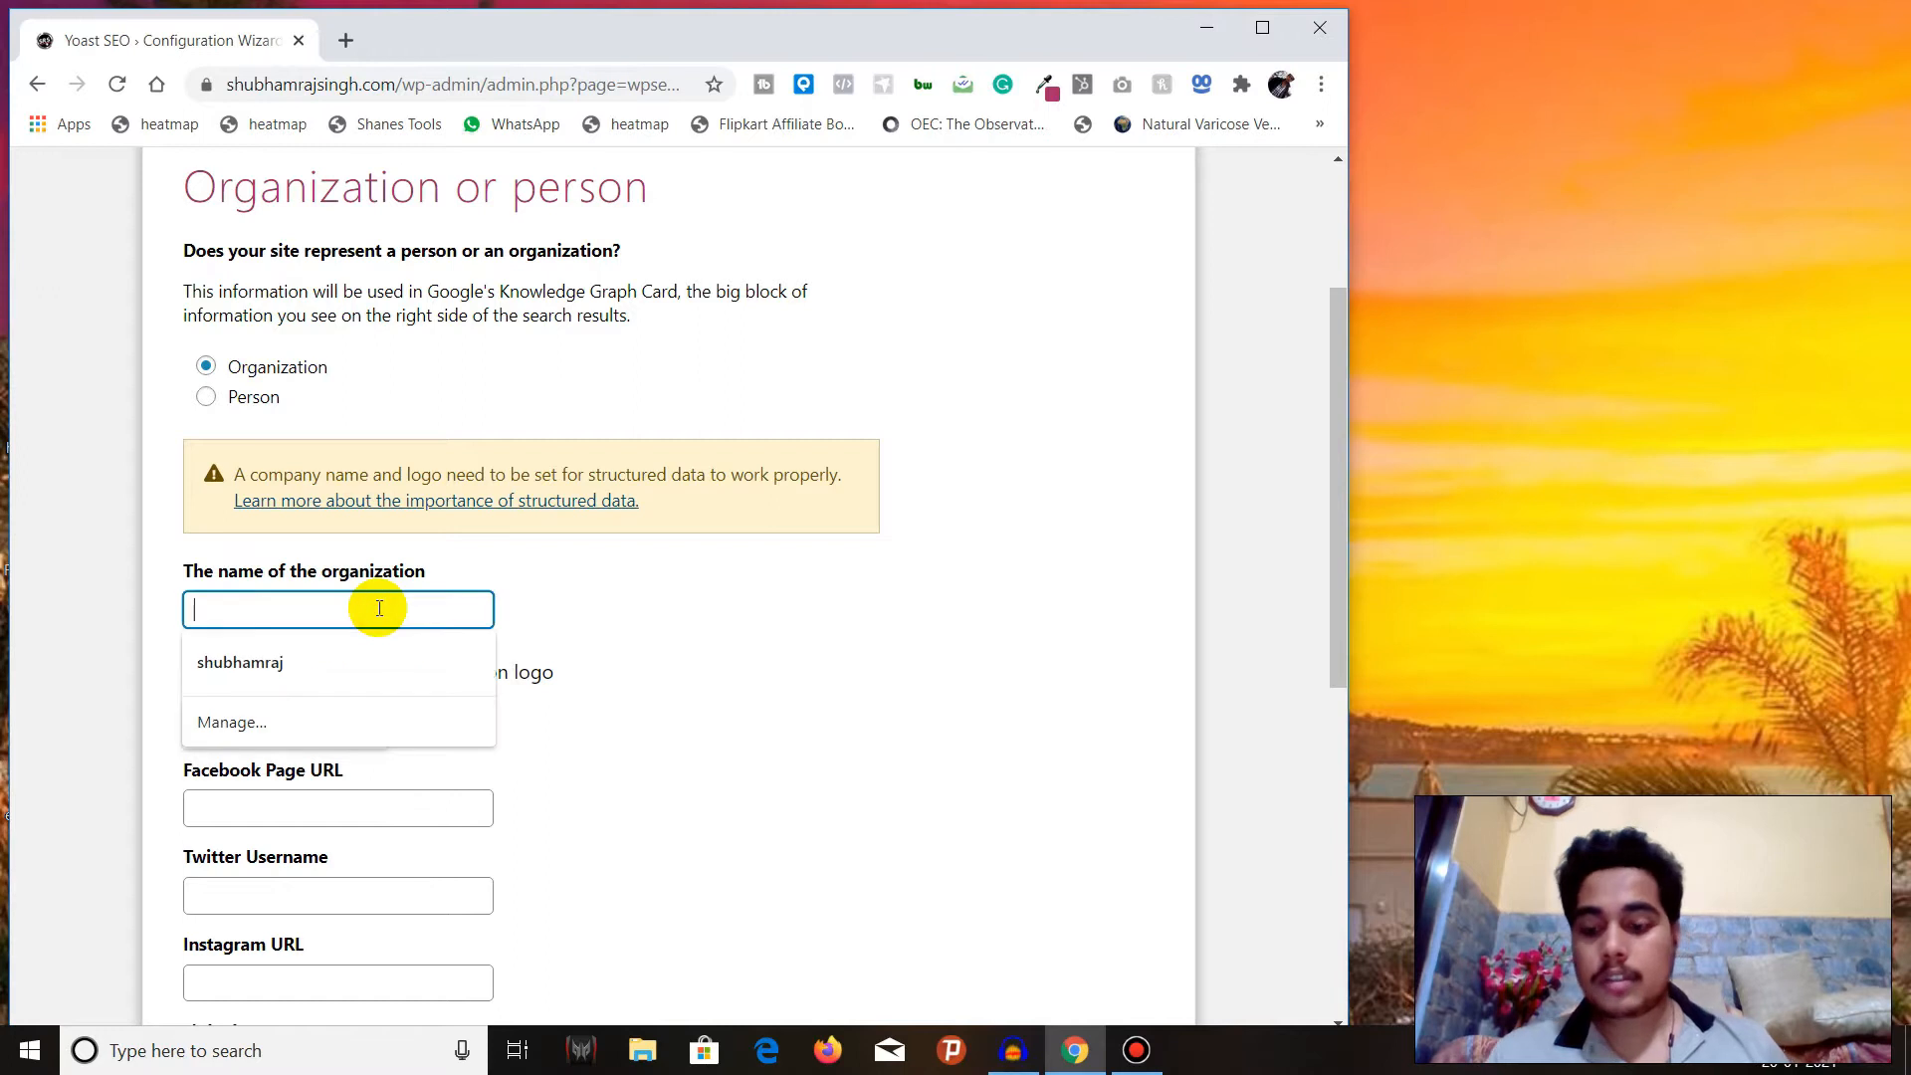
text(SHubham)
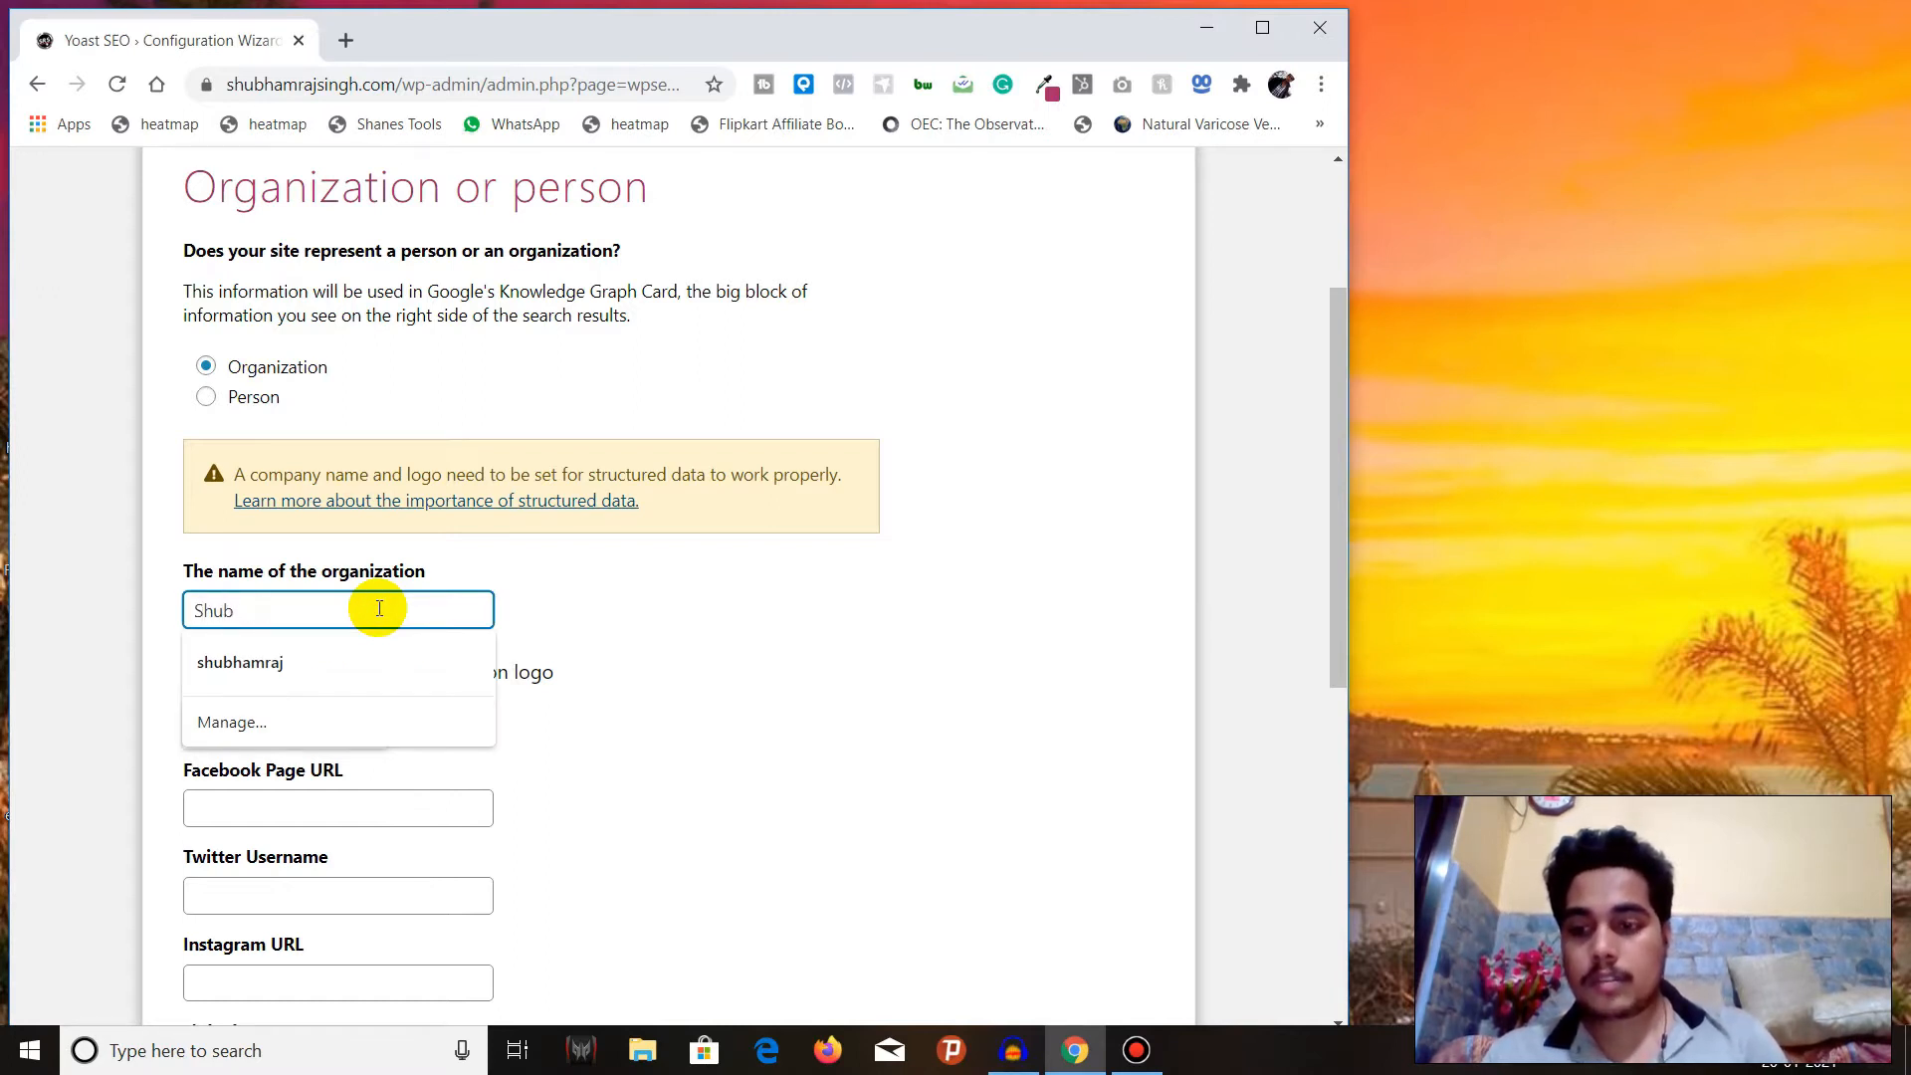
text(h)
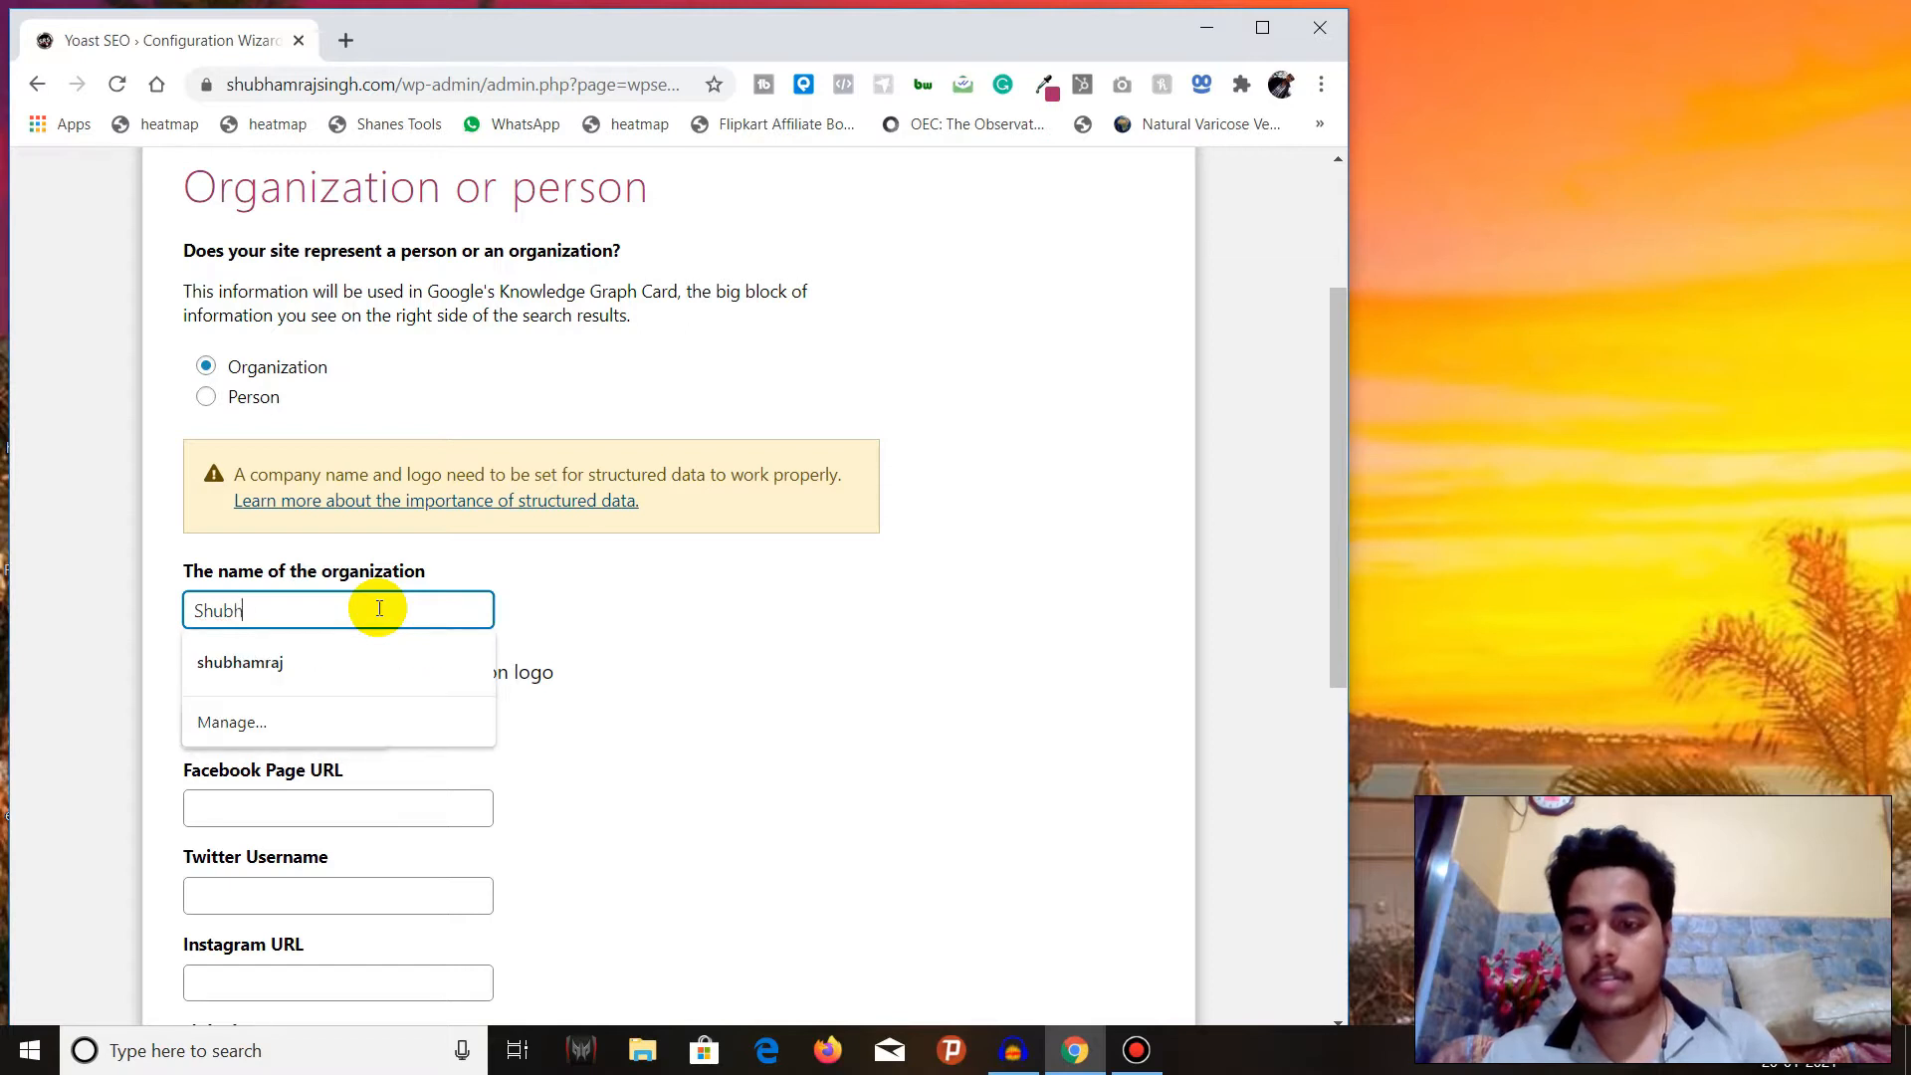
text(amraj Sin)
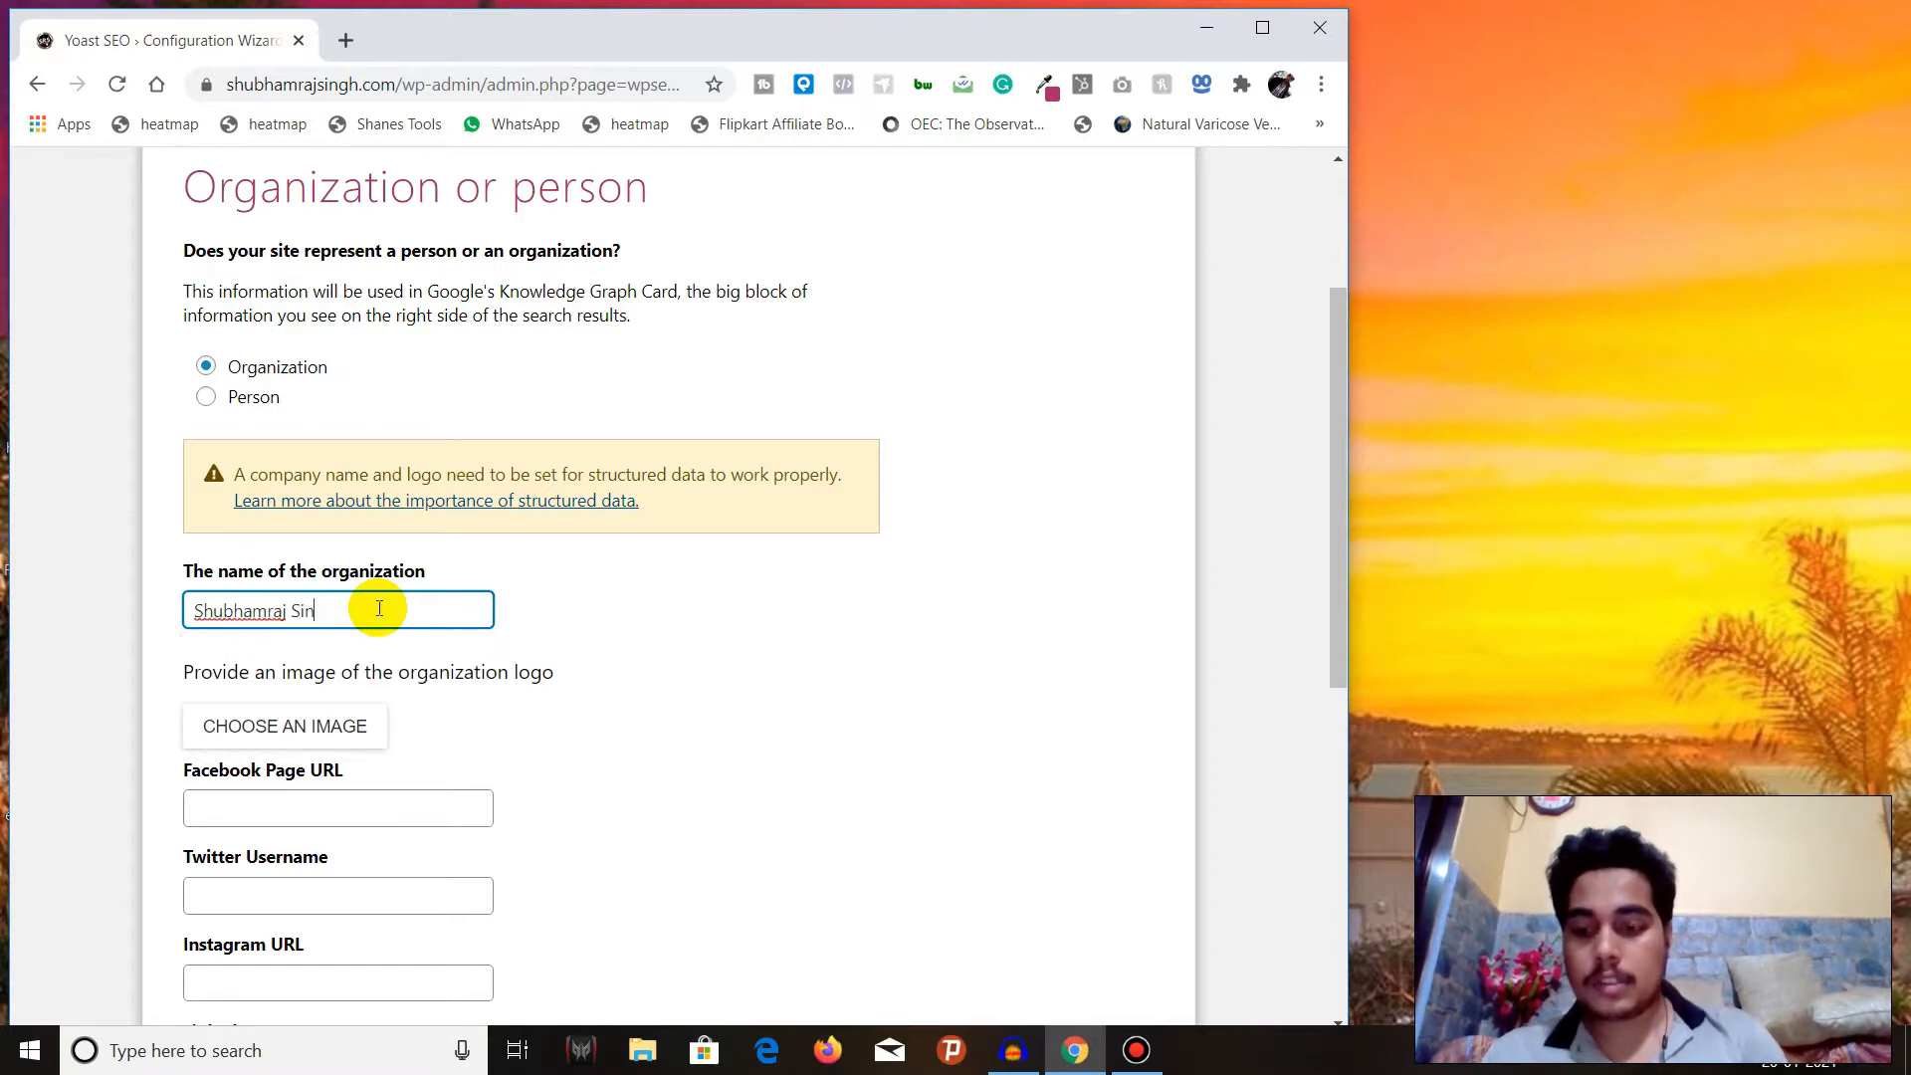
text(gh & Co)
Leave the organization logo and all social profile fields empty and continue to the search engine visibility page.
scroll(379, 609, down, 3)
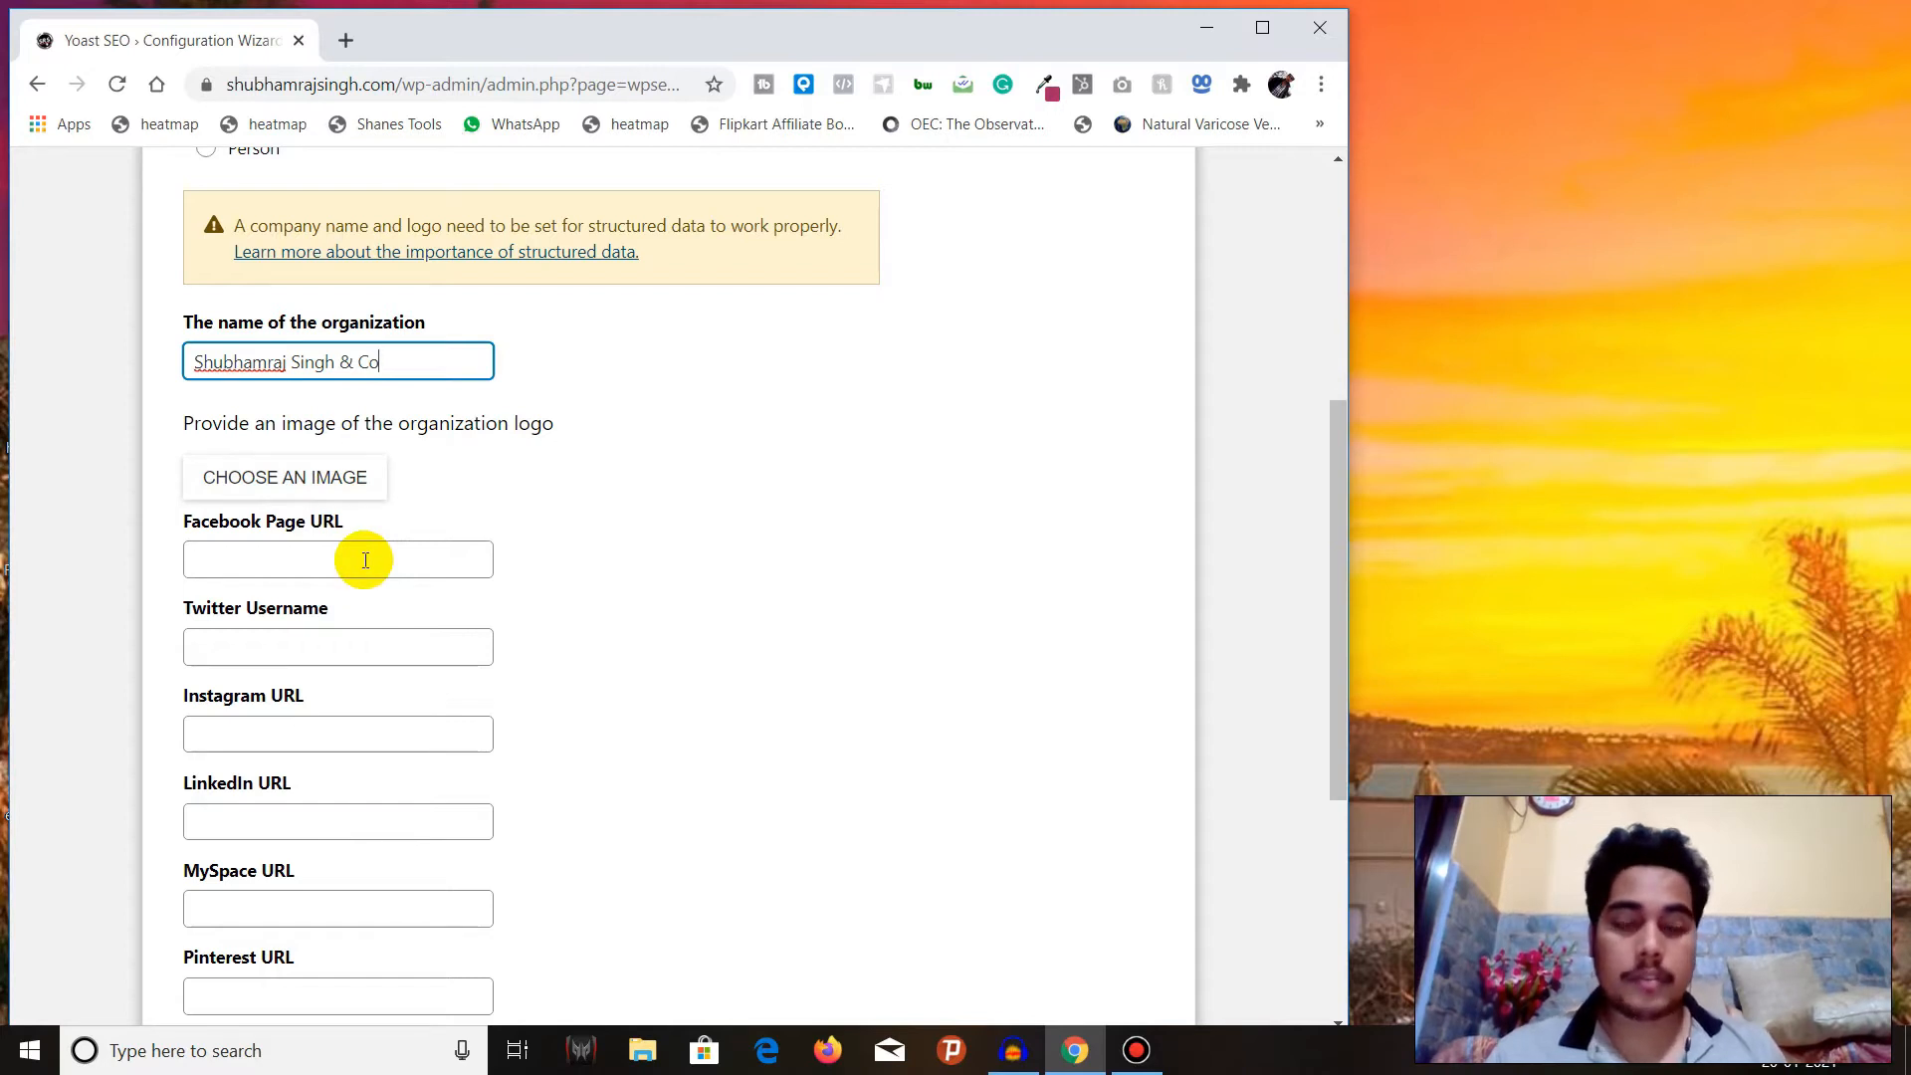
scroll(363, 557, down, 1)
scroll(362, 517, up, 3)
scroll(363, 554, up, 2)
scroll(362, 560, down, 7)
scroll(363, 564, down, 1)
scroll(358, 554, up, 5)
scroll(335, 582, down, 2)
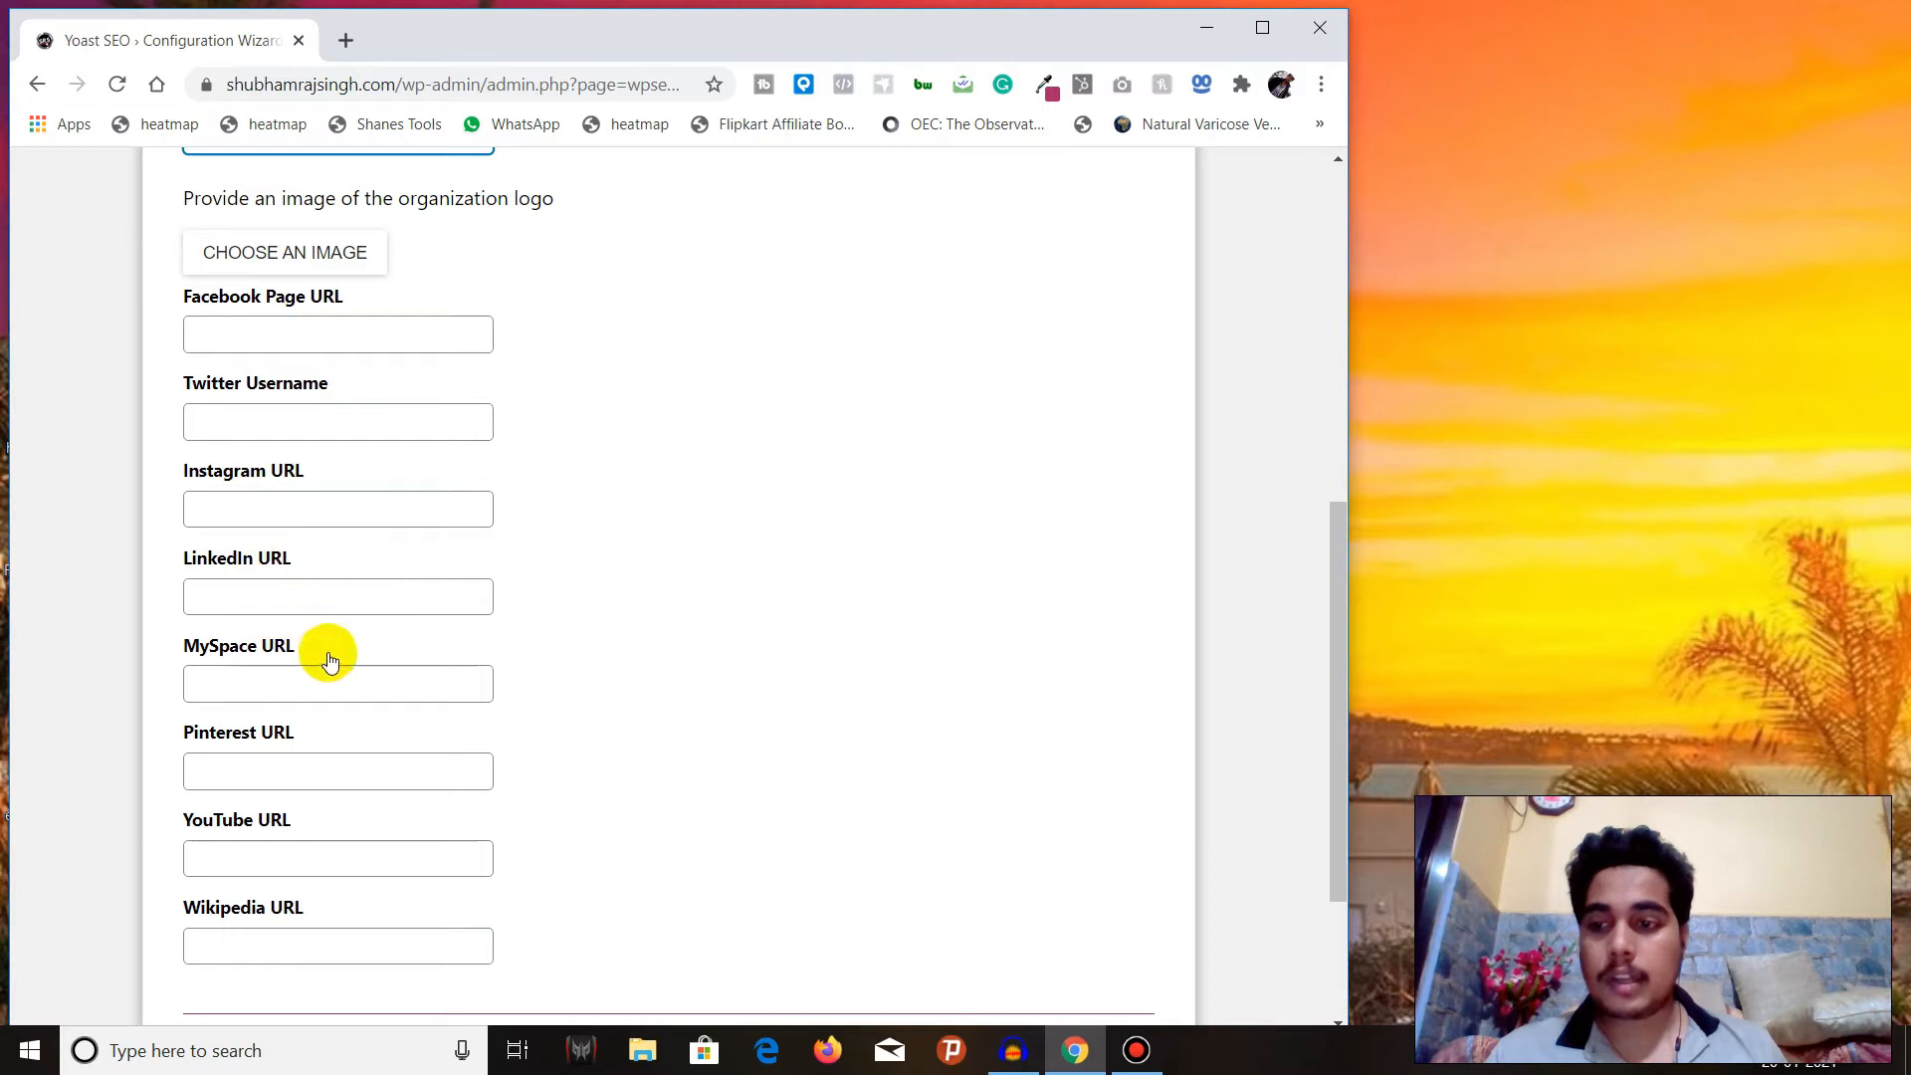
scroll(287, 836, down, 1)
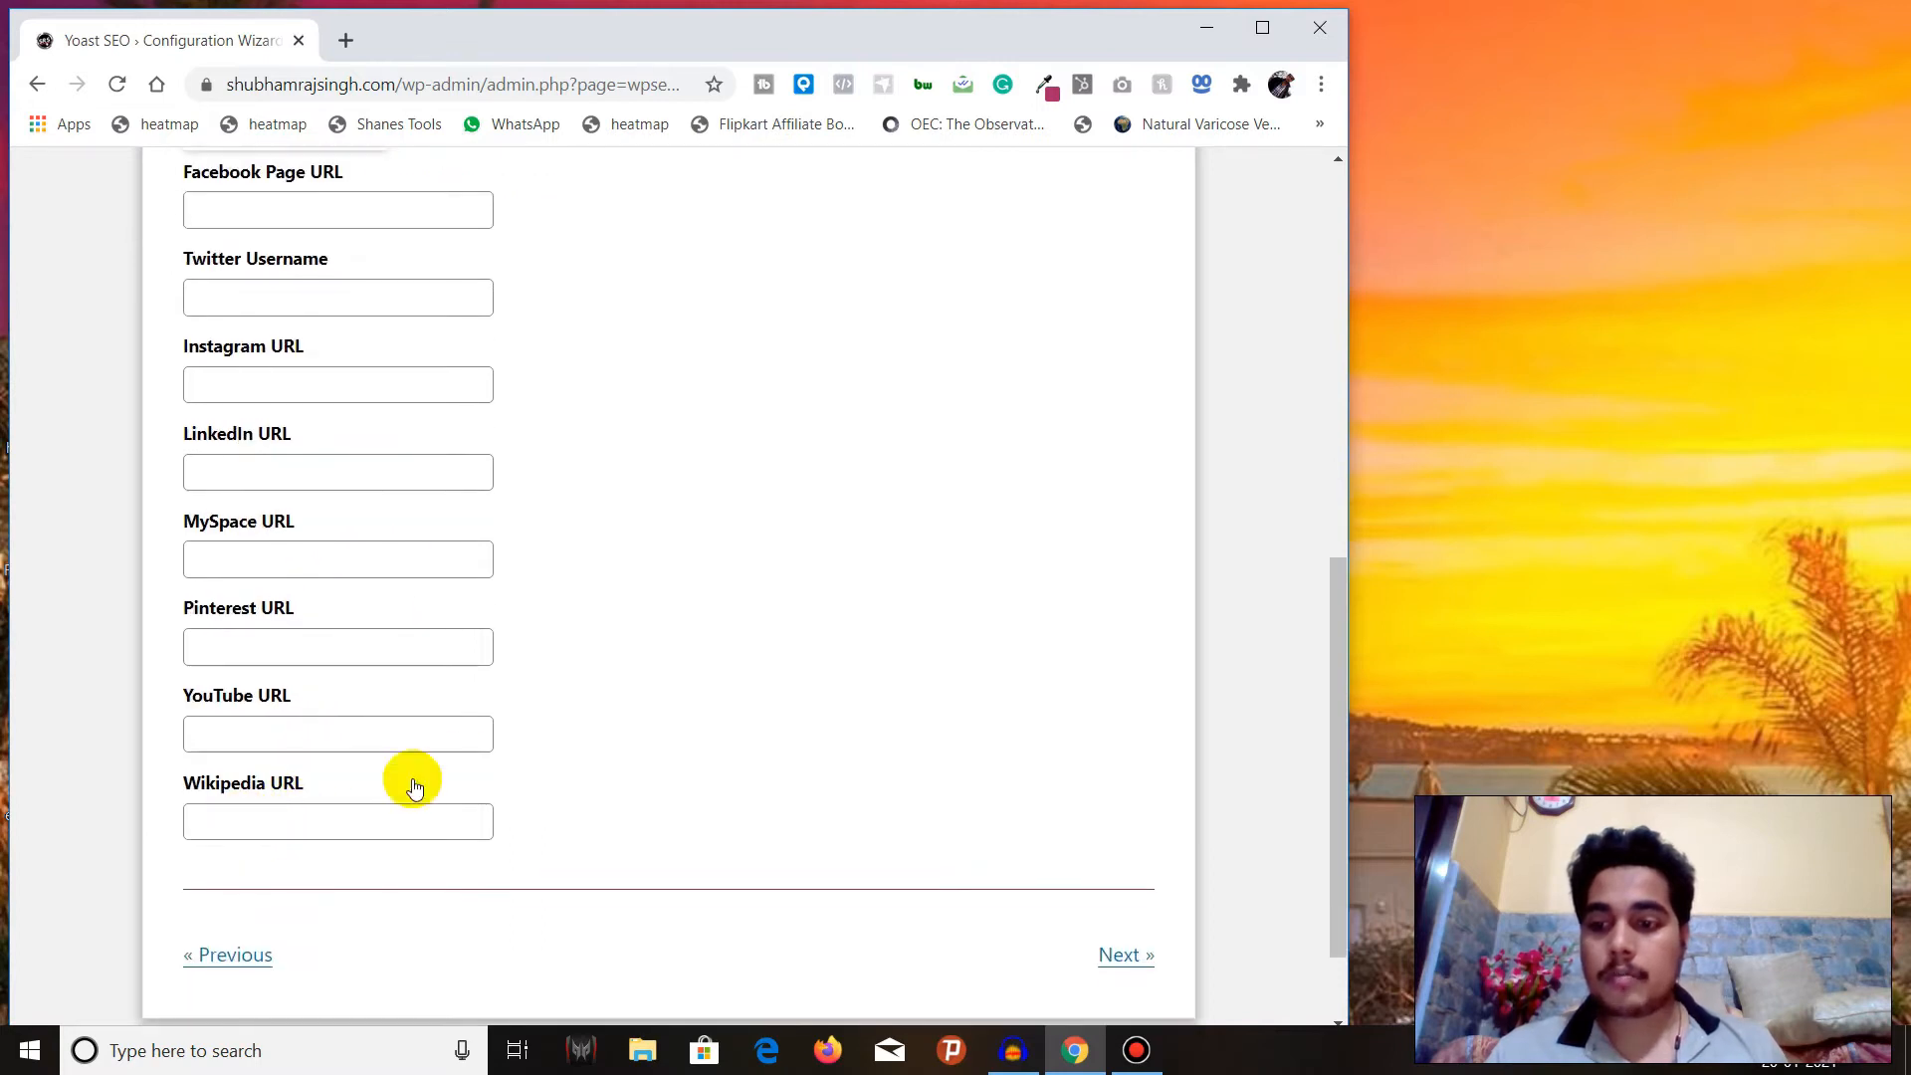
click(1120, 960)
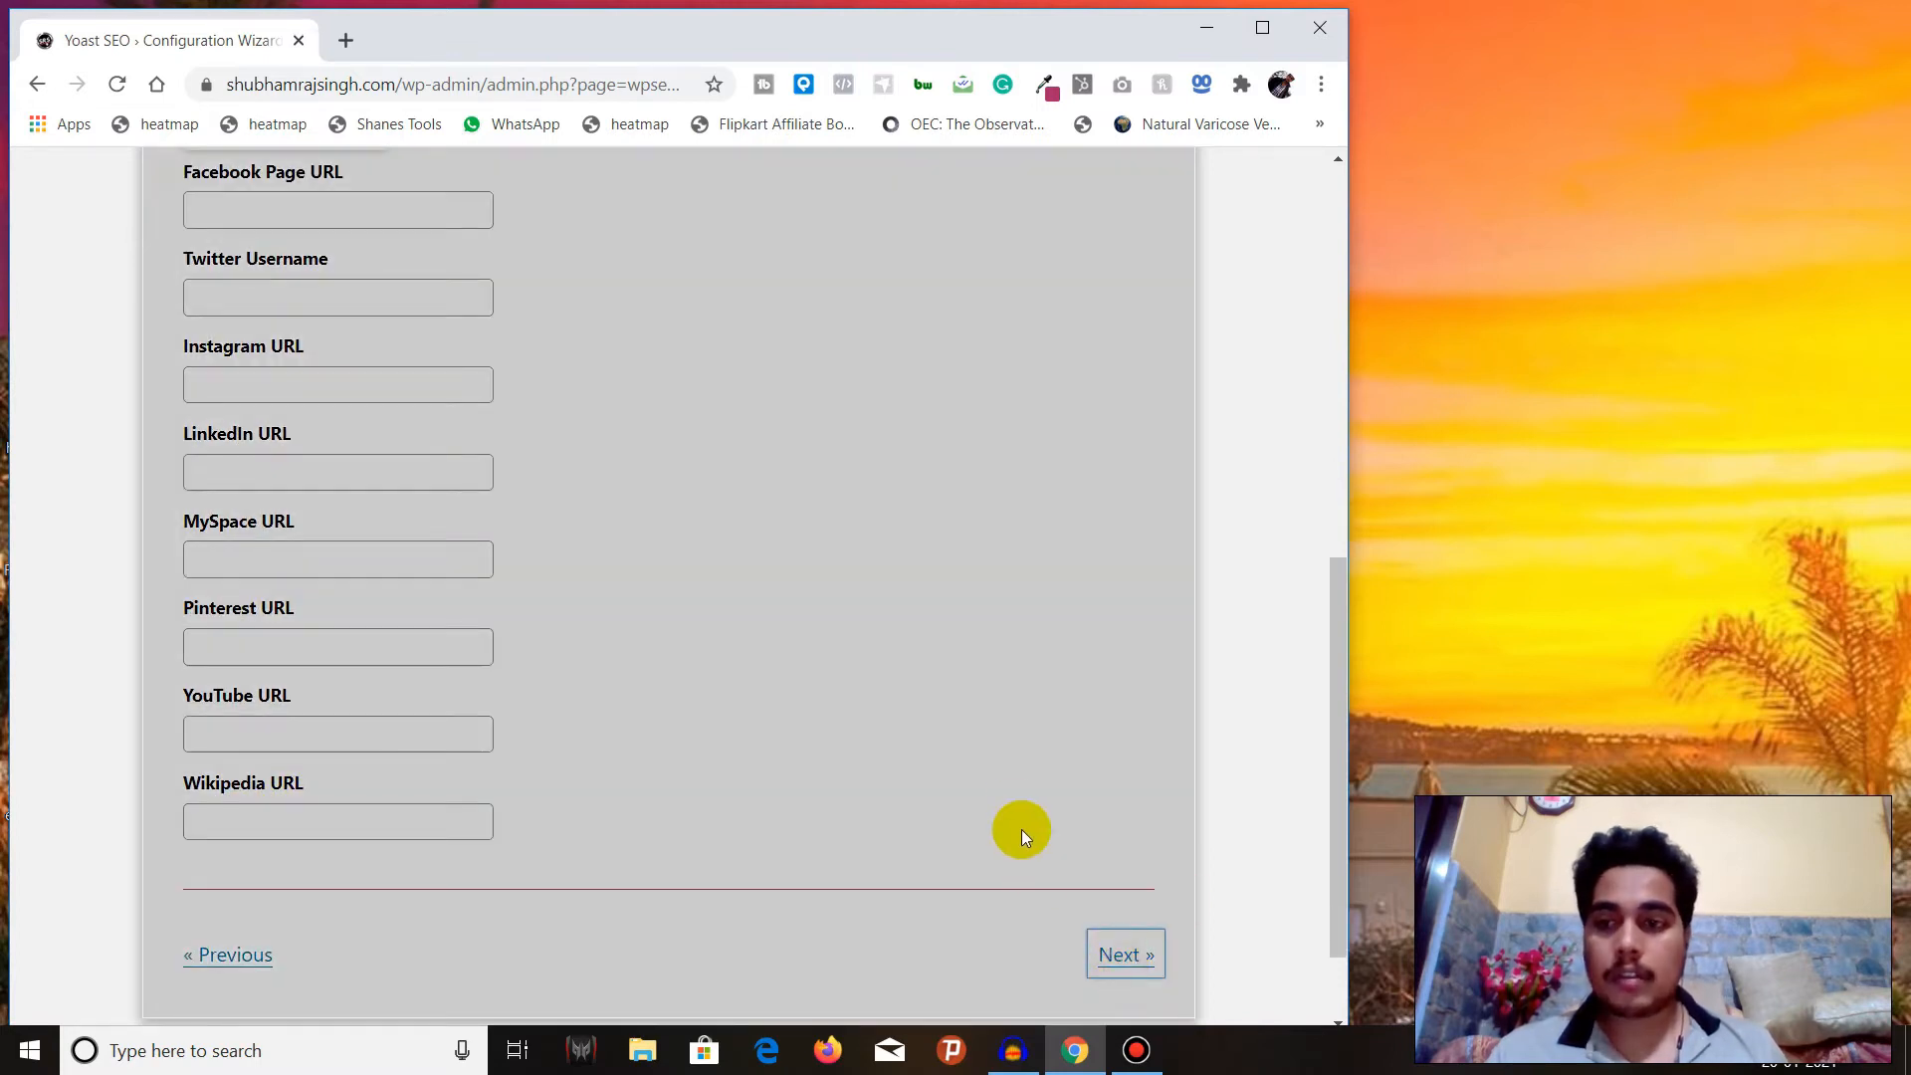
Keep Posts, Pages and My Templates set to Yes for showing in search results and continue to the multiple authors page.
scroll(874, 673, up, 3)
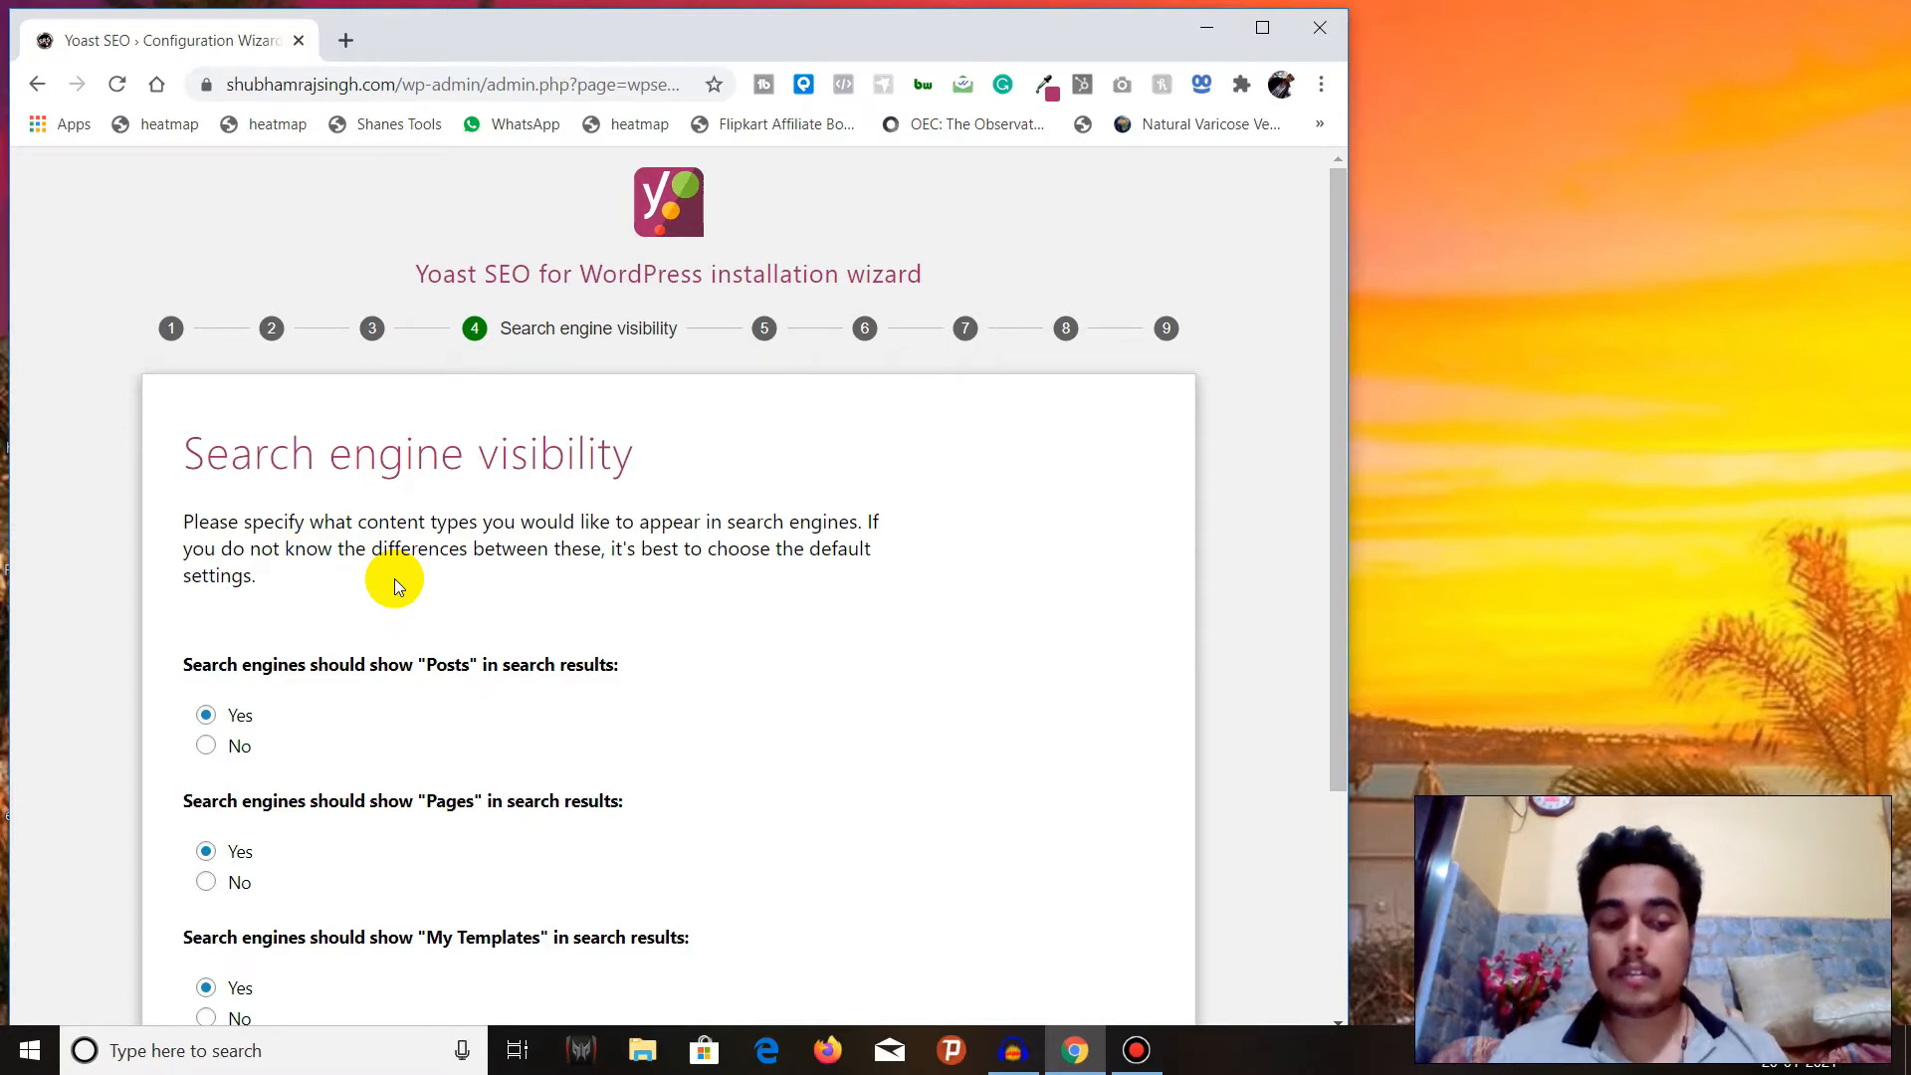
scroll(390, 583, down, 2)
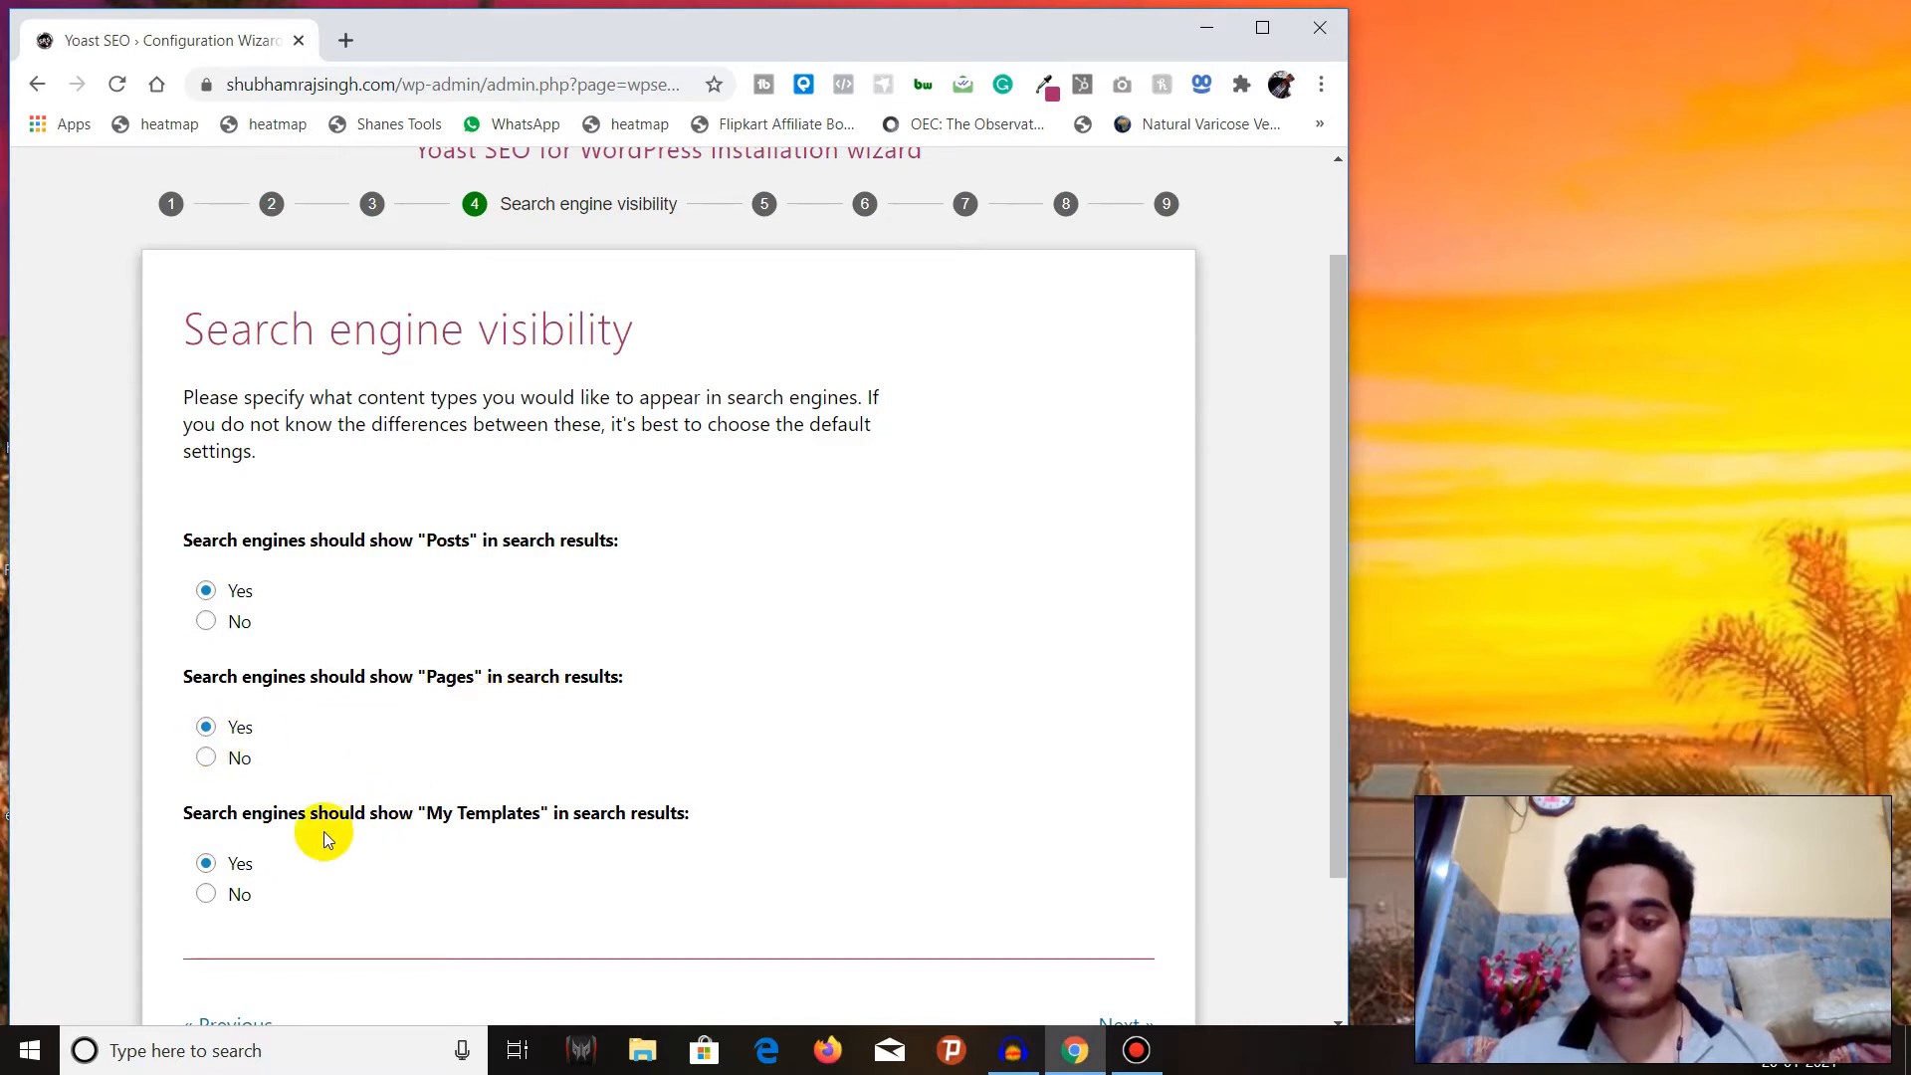
scroll(264, 838, down, 2)
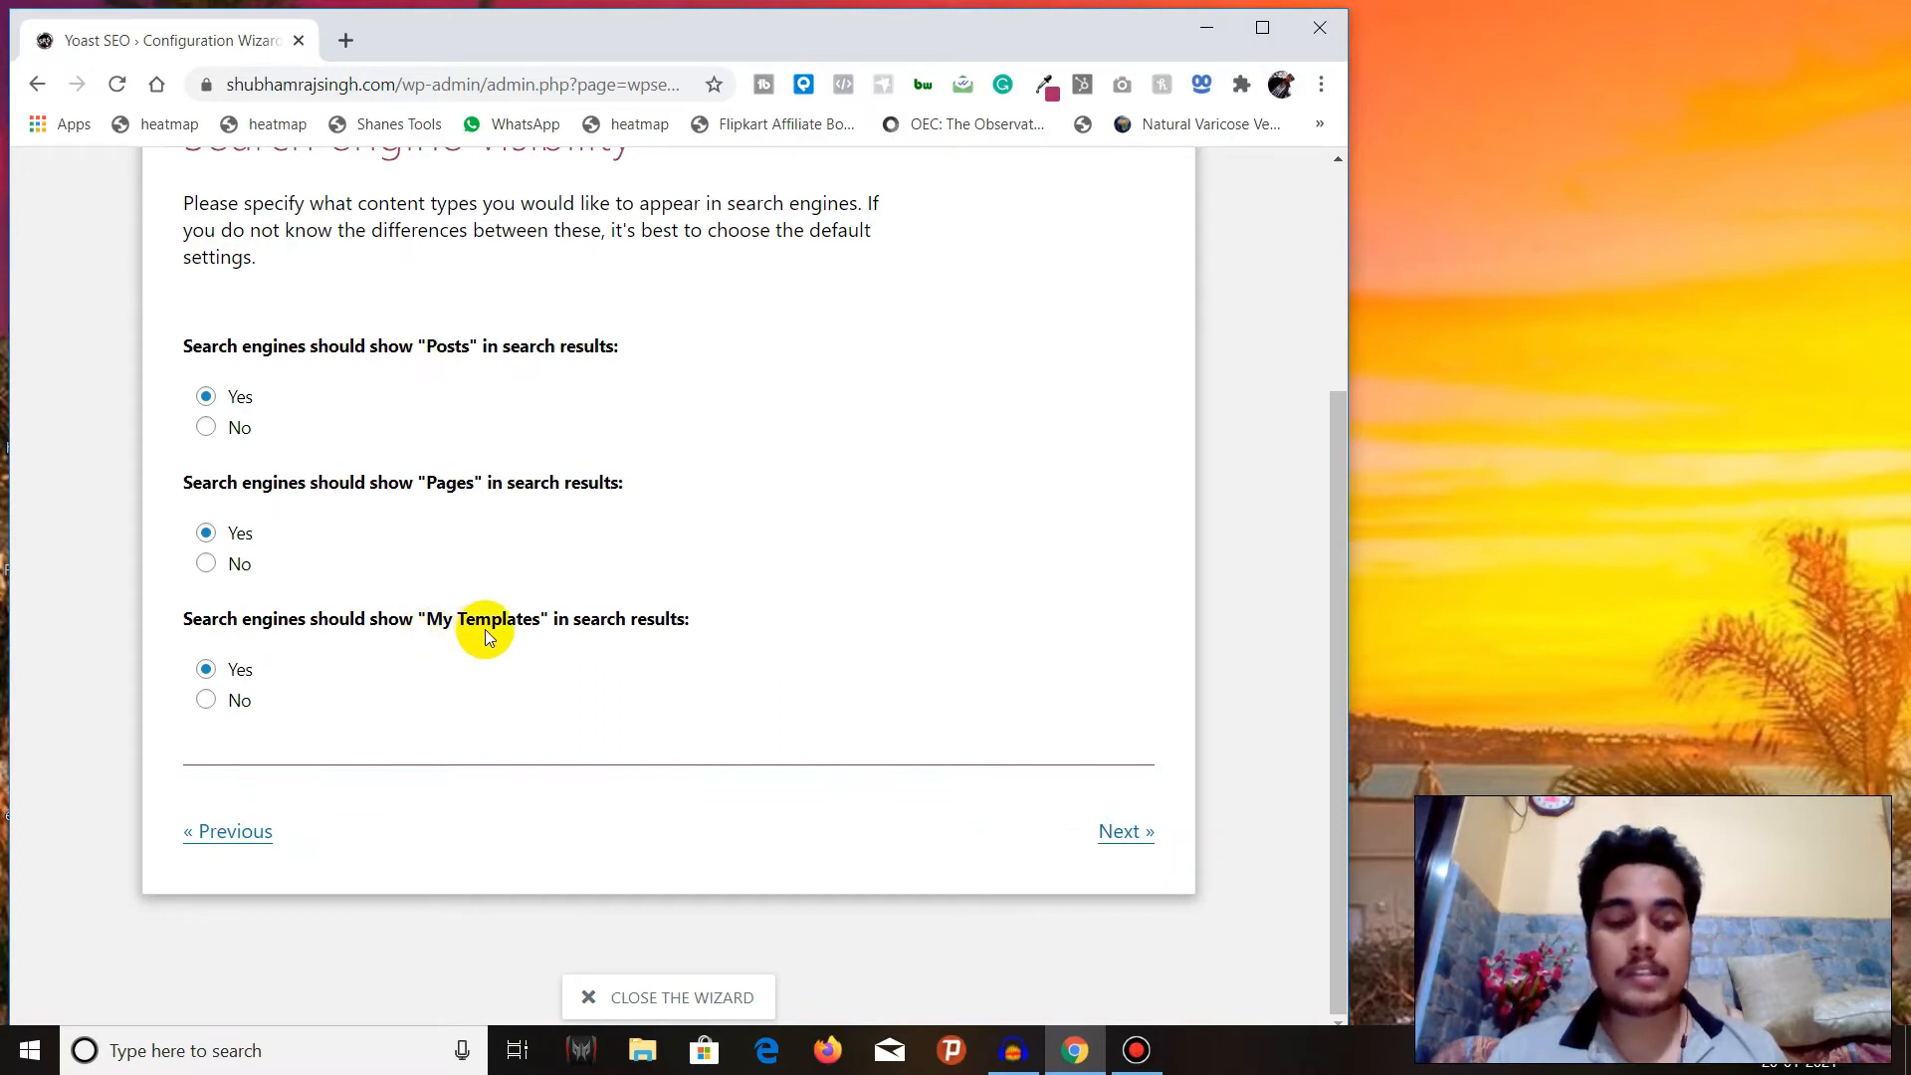
drag(426, 621, 569, 625)
click(441, 642)
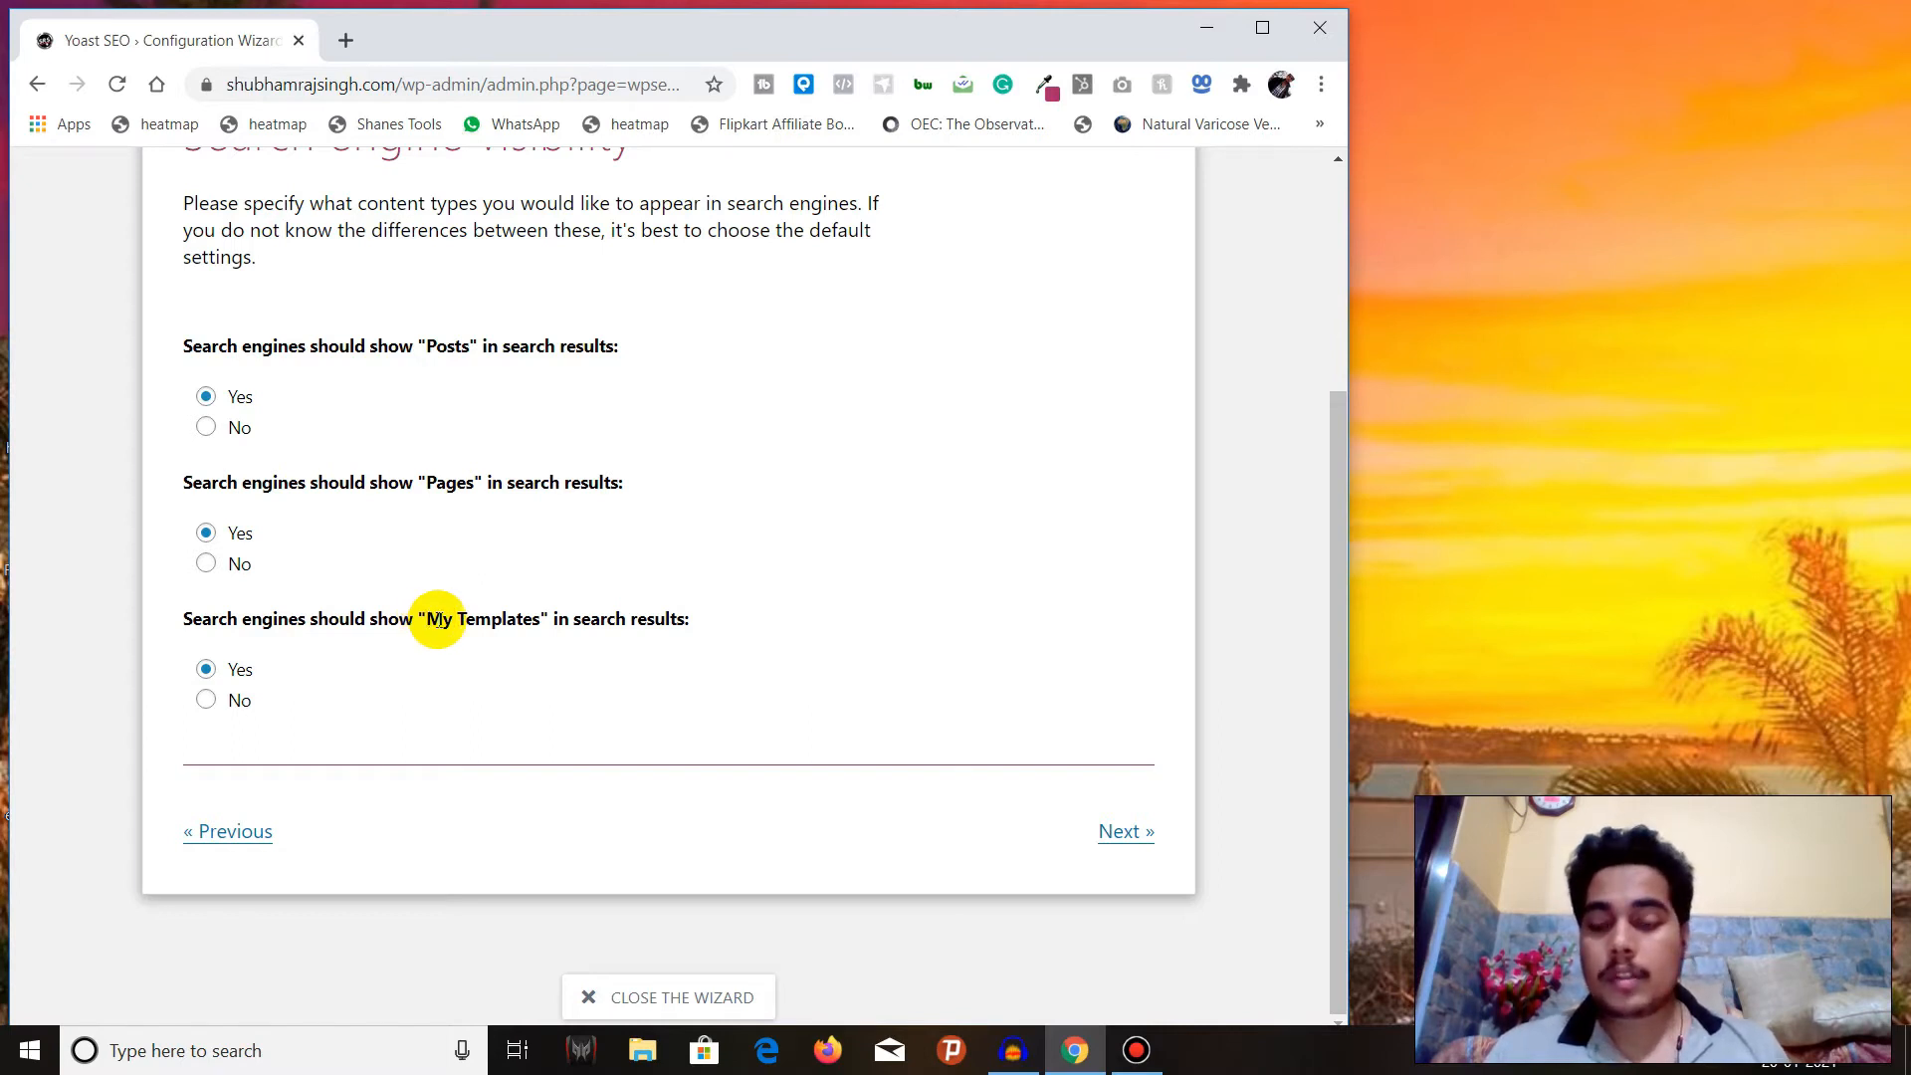
scroll(428, 619, up, 3)
scroll(438, 619, down, 3)
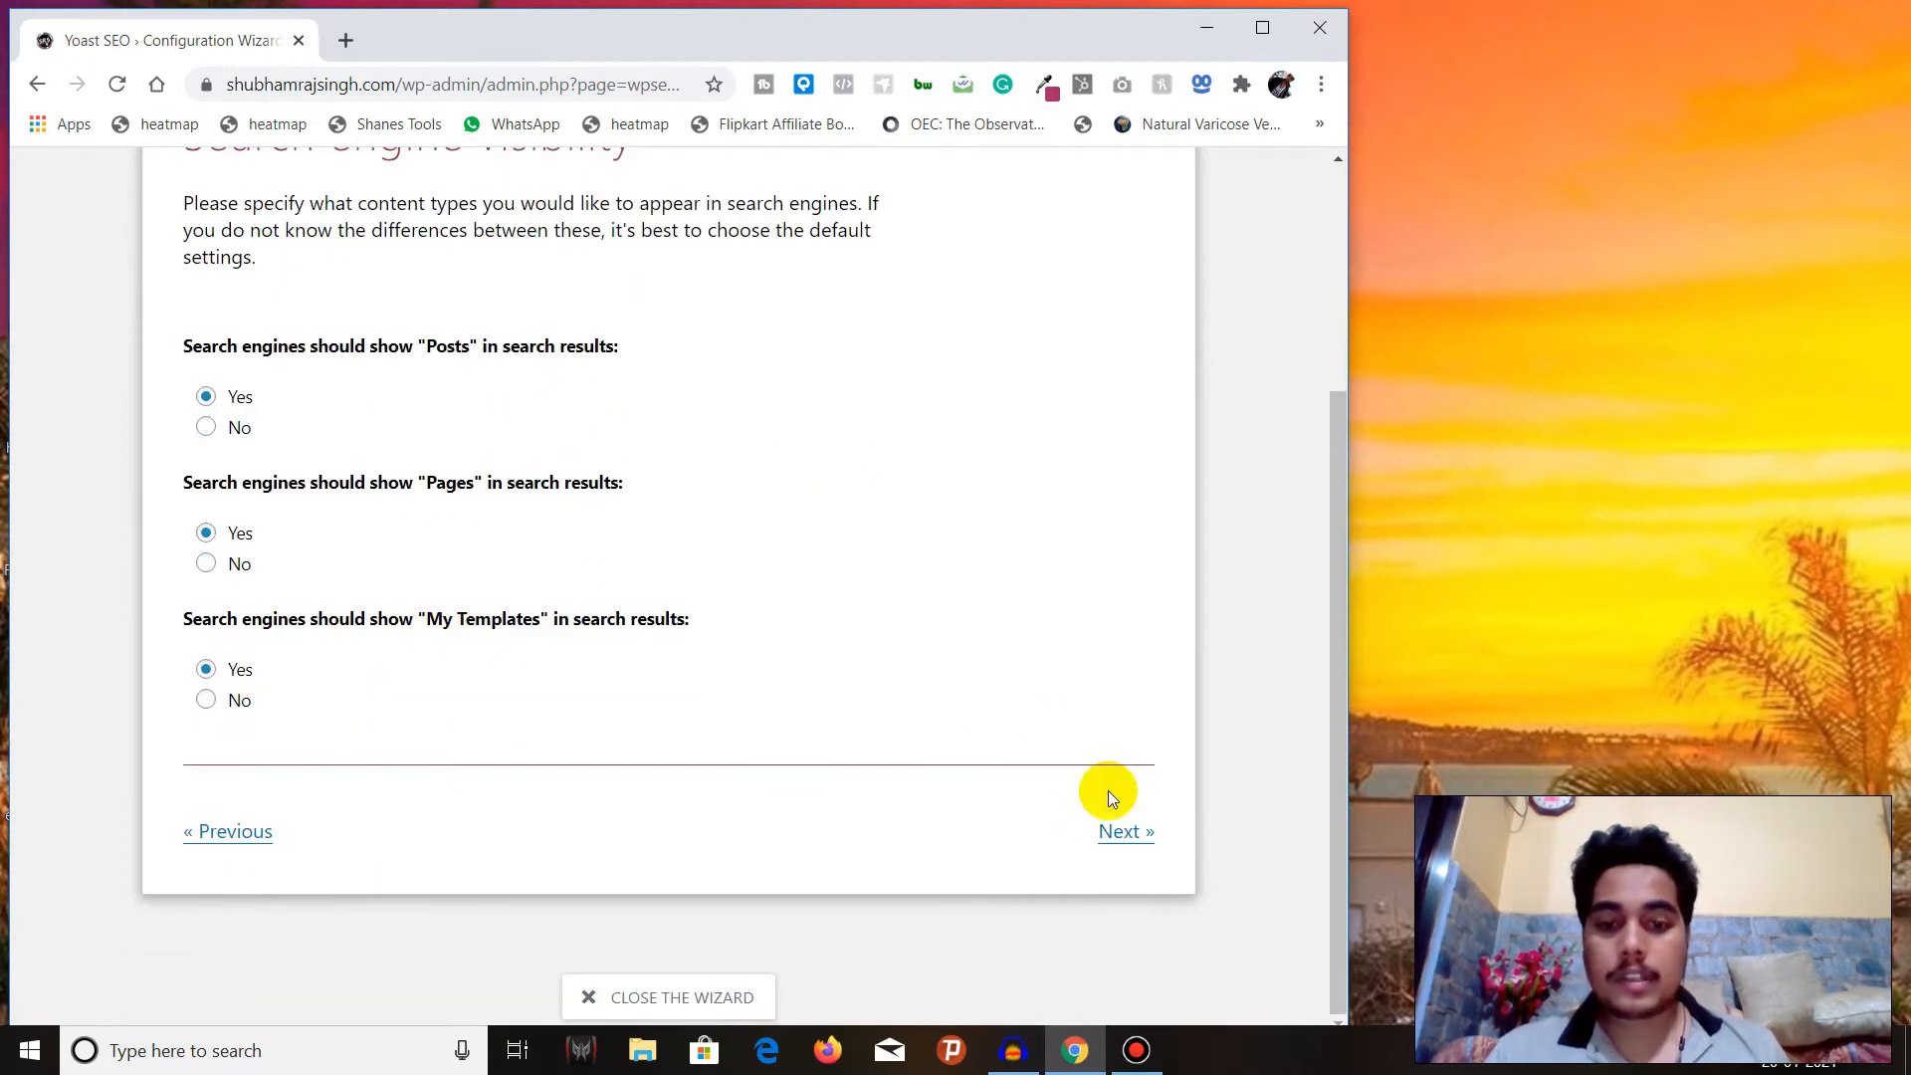
click(1122, 830)
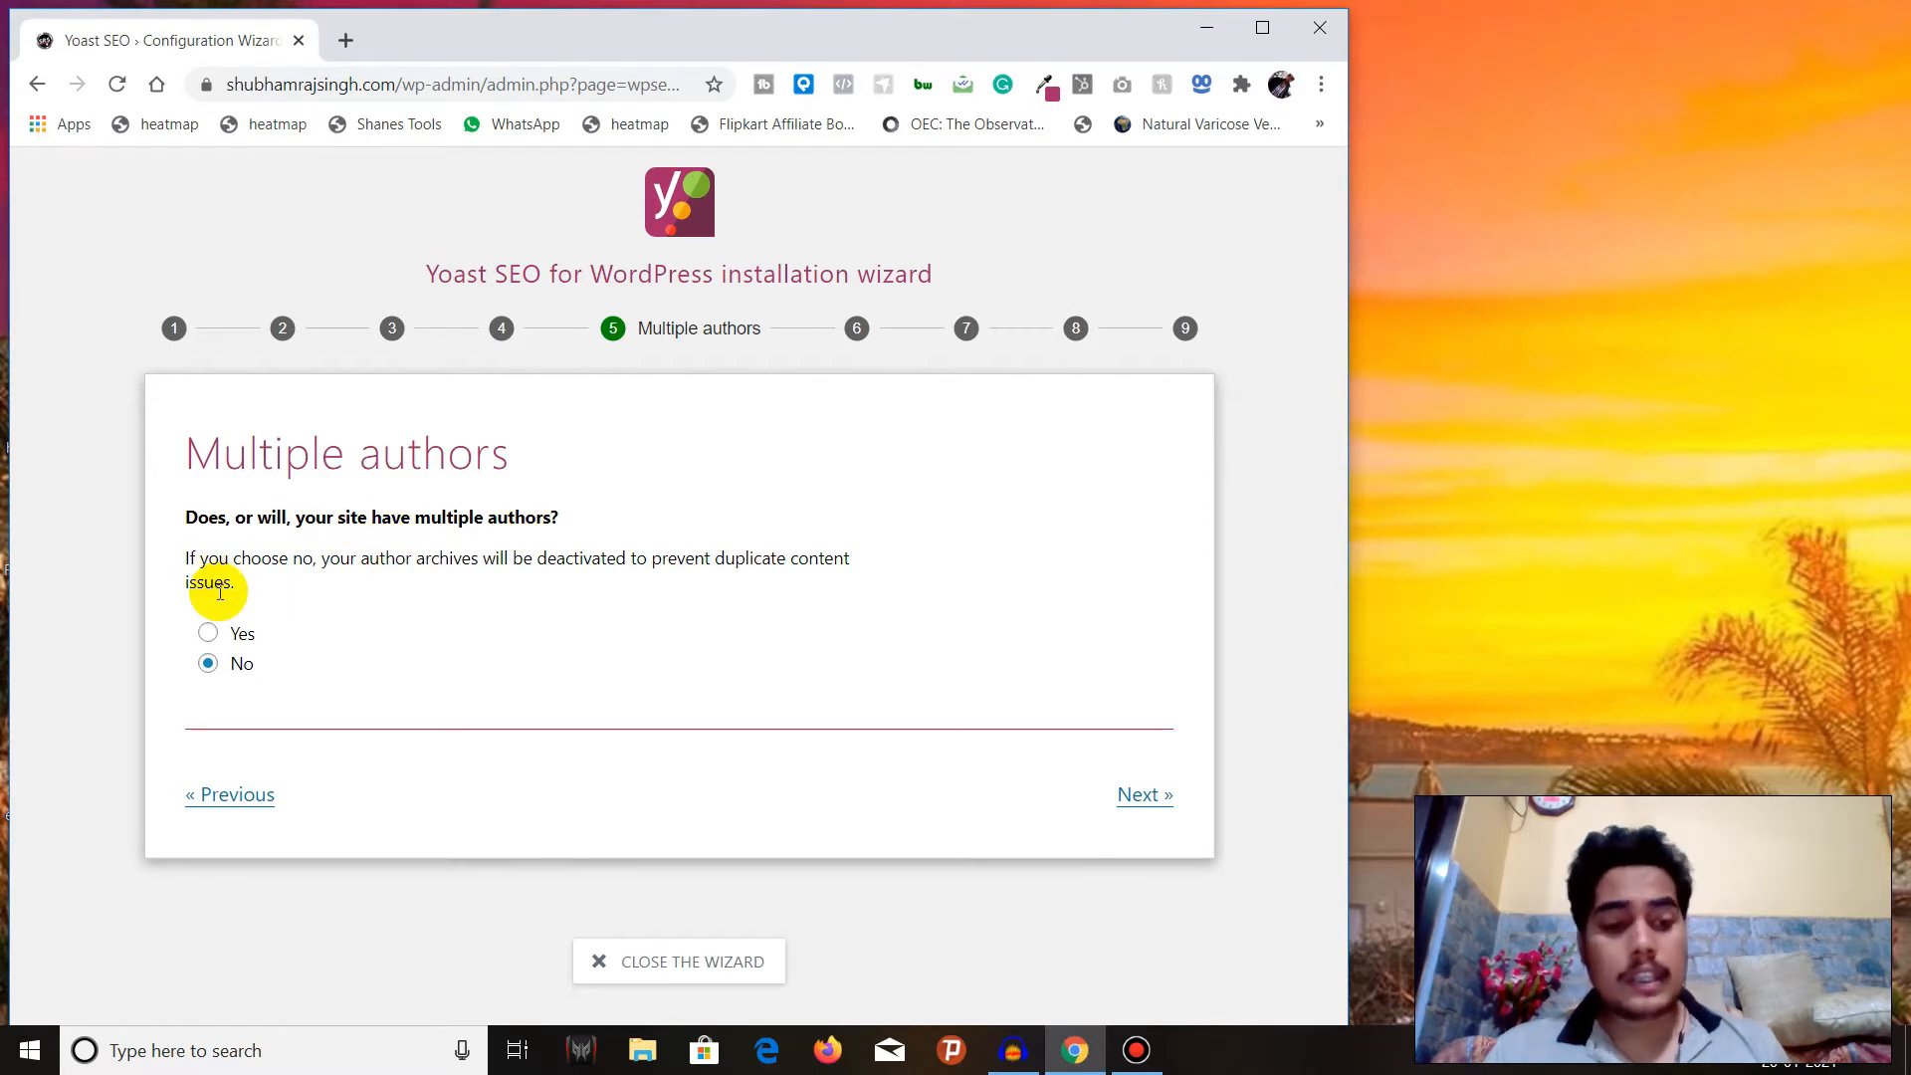
Set the site to have multiple authors and accept the title settings with the existing website name and hyphen separator.
click(206, 633)
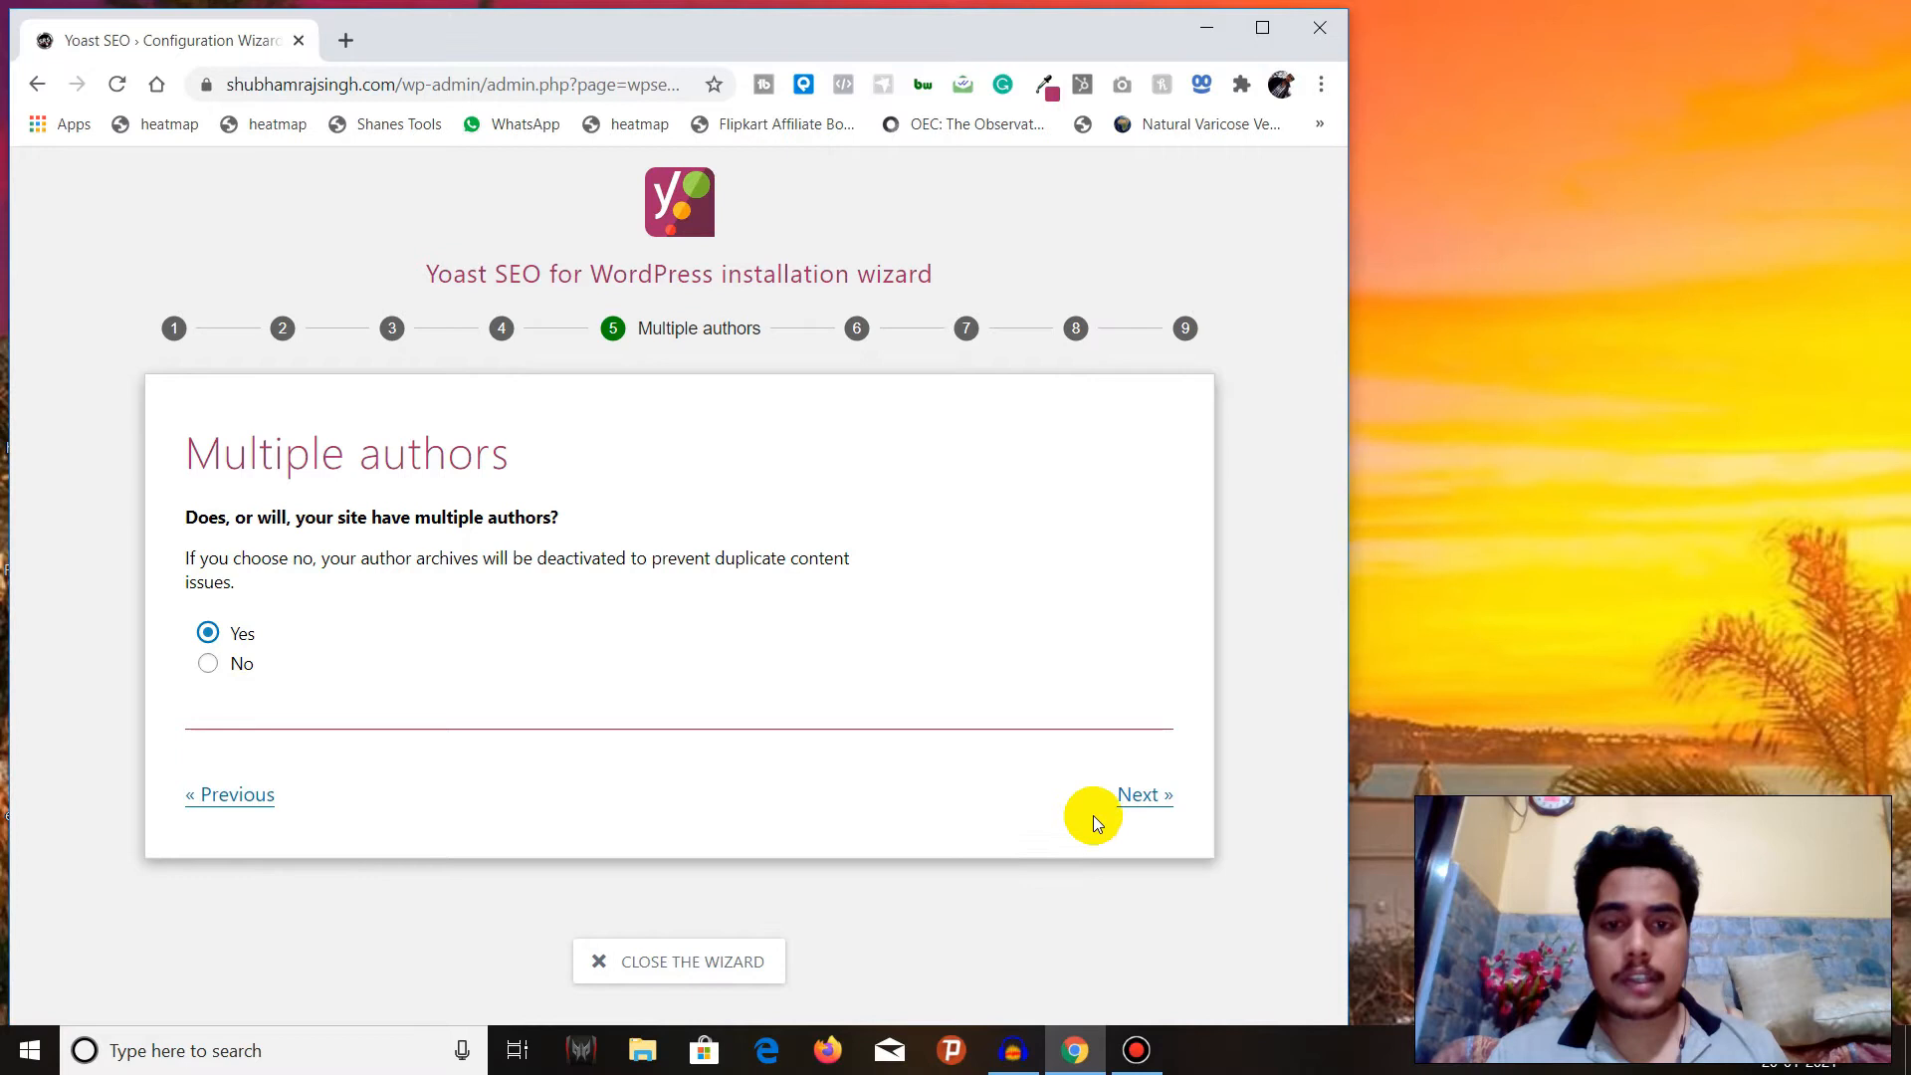
click(1146, 794)
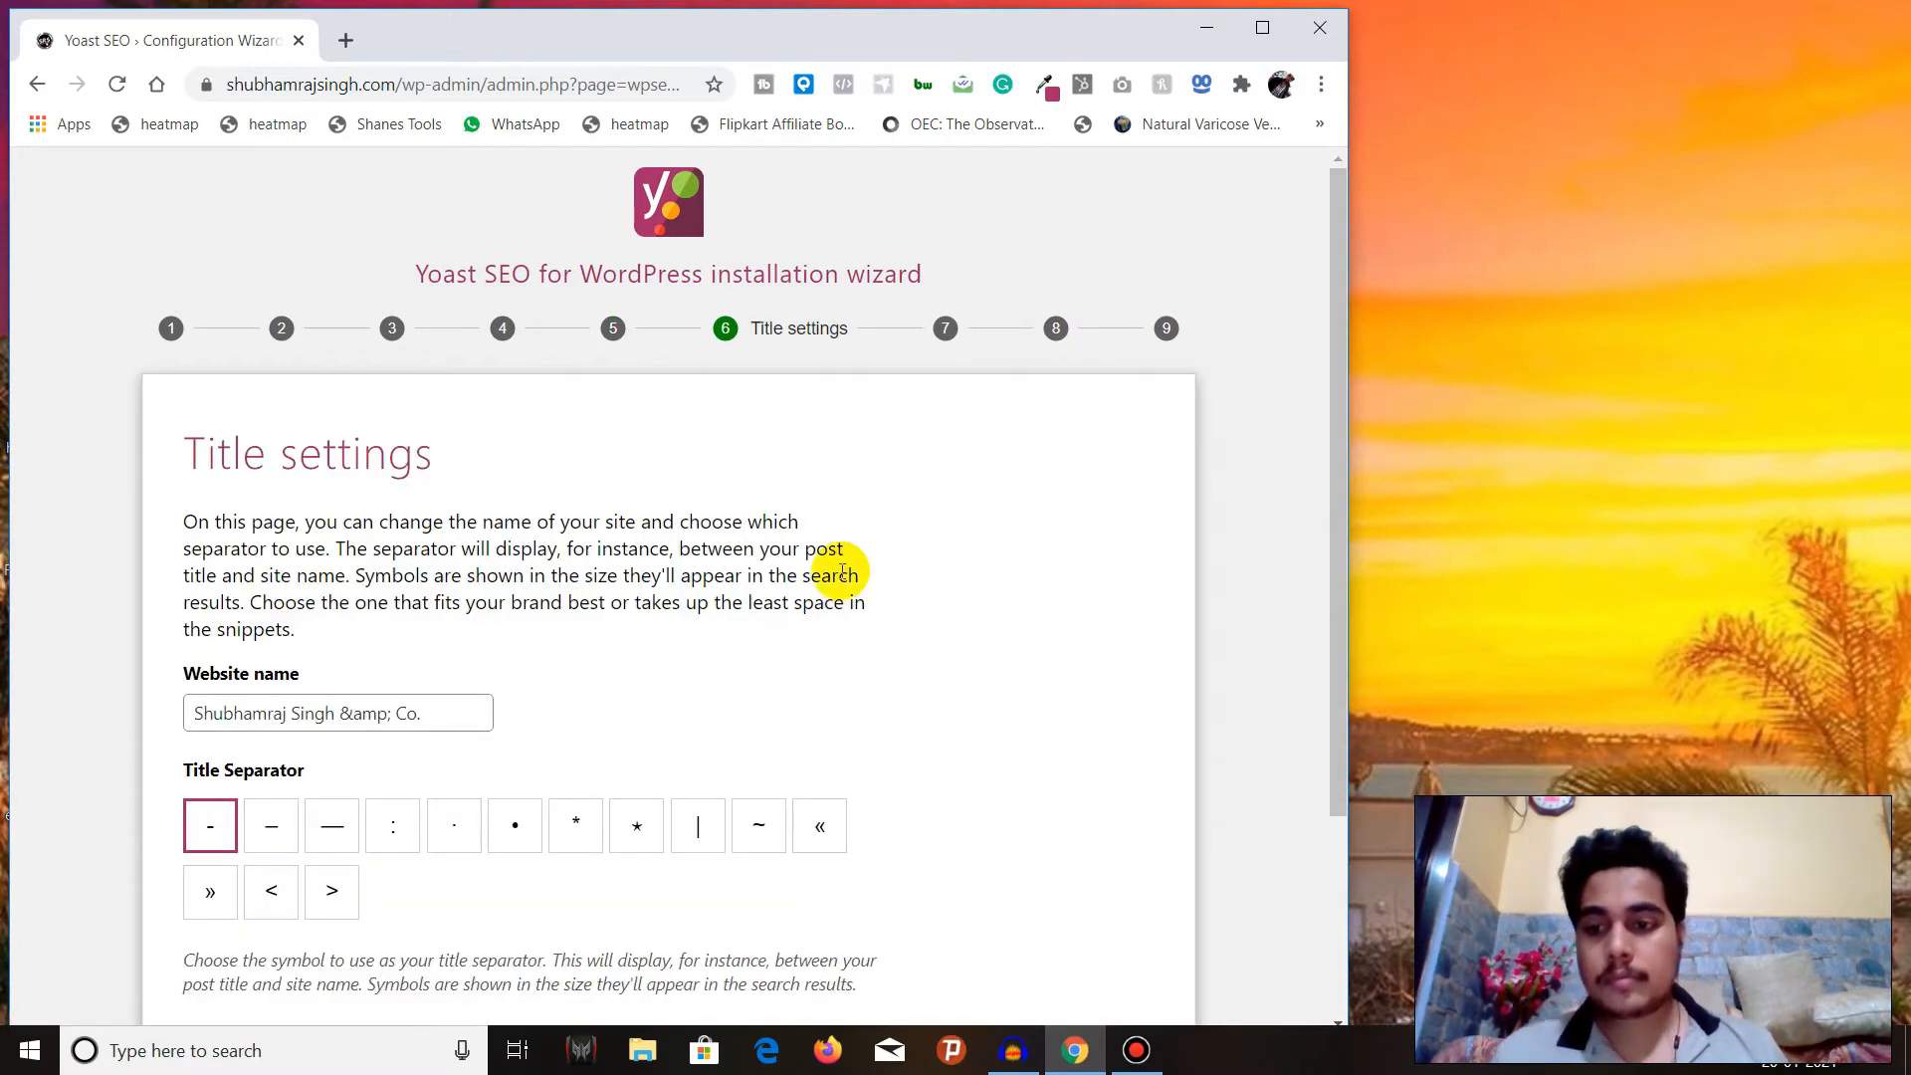
scroll(841, 571, down, 1)
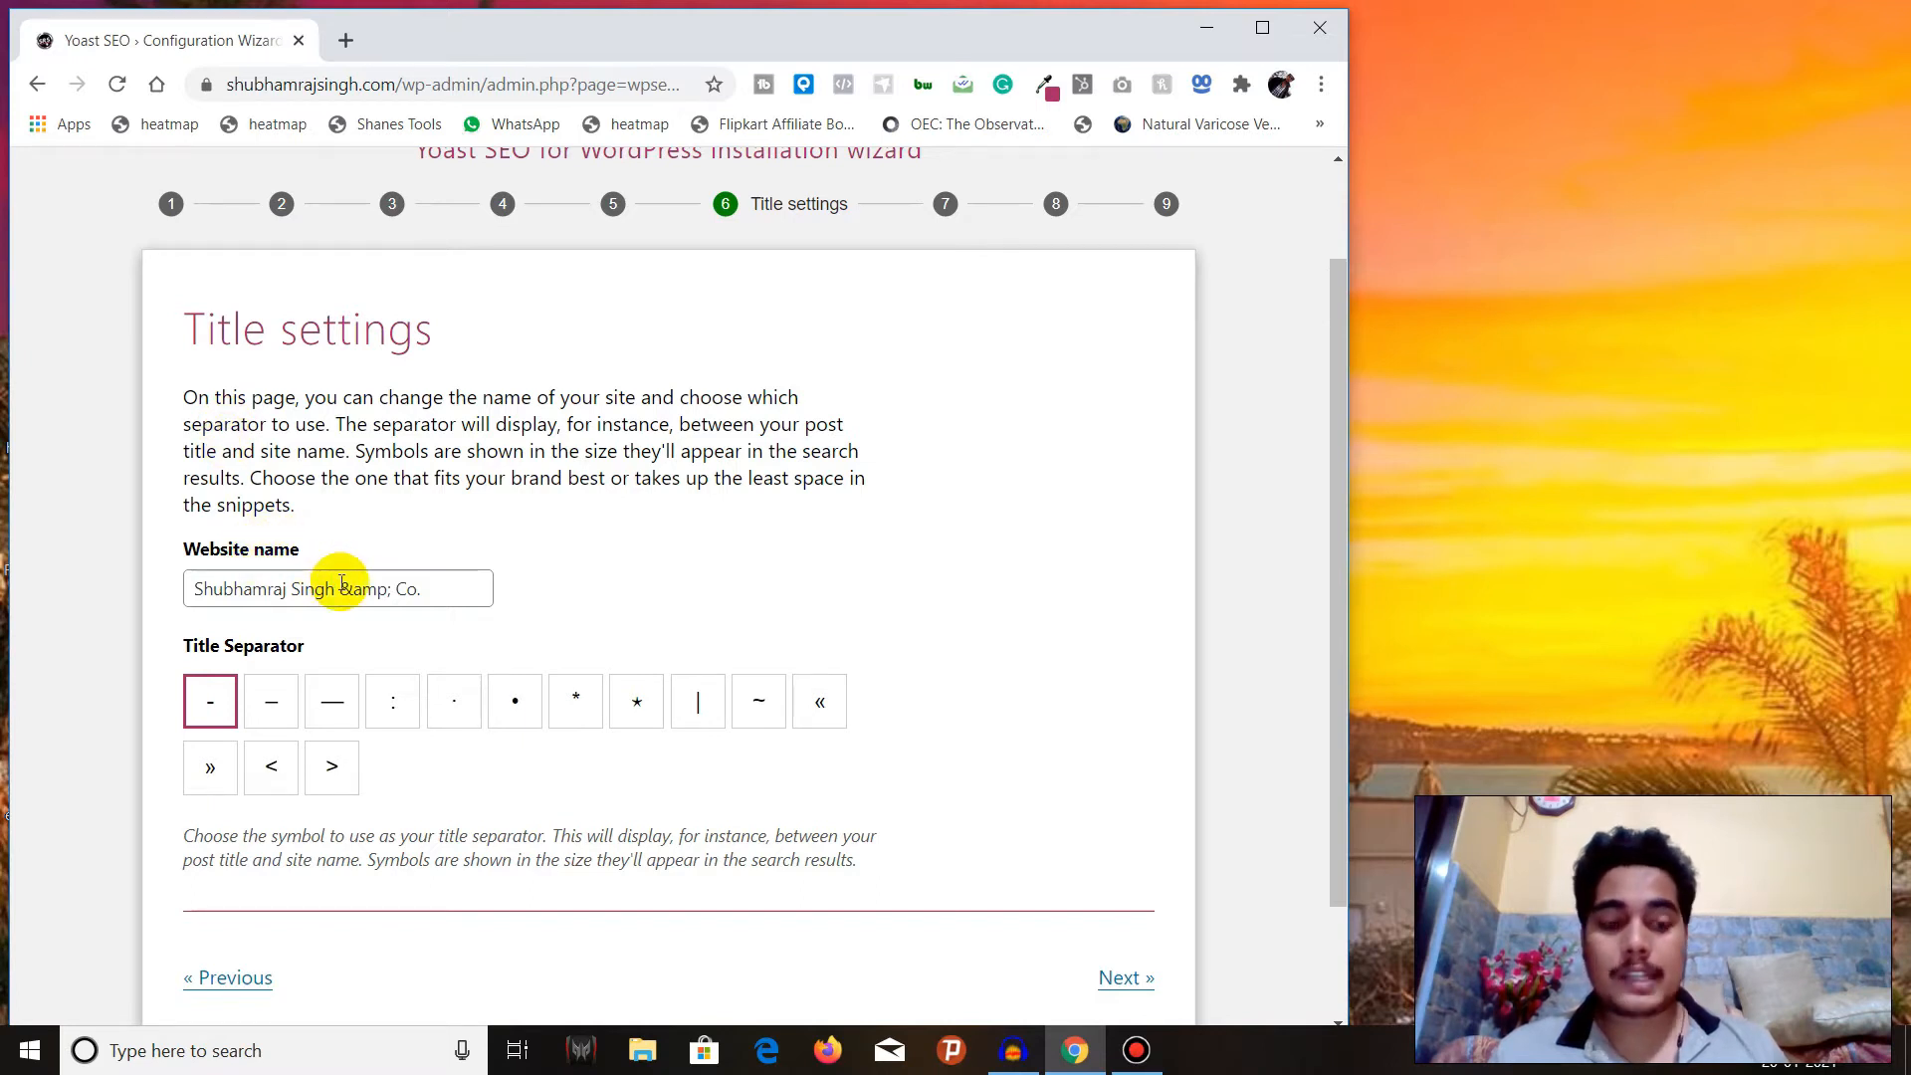
scroll(338, 585, down, 2)
click(1134, 832)
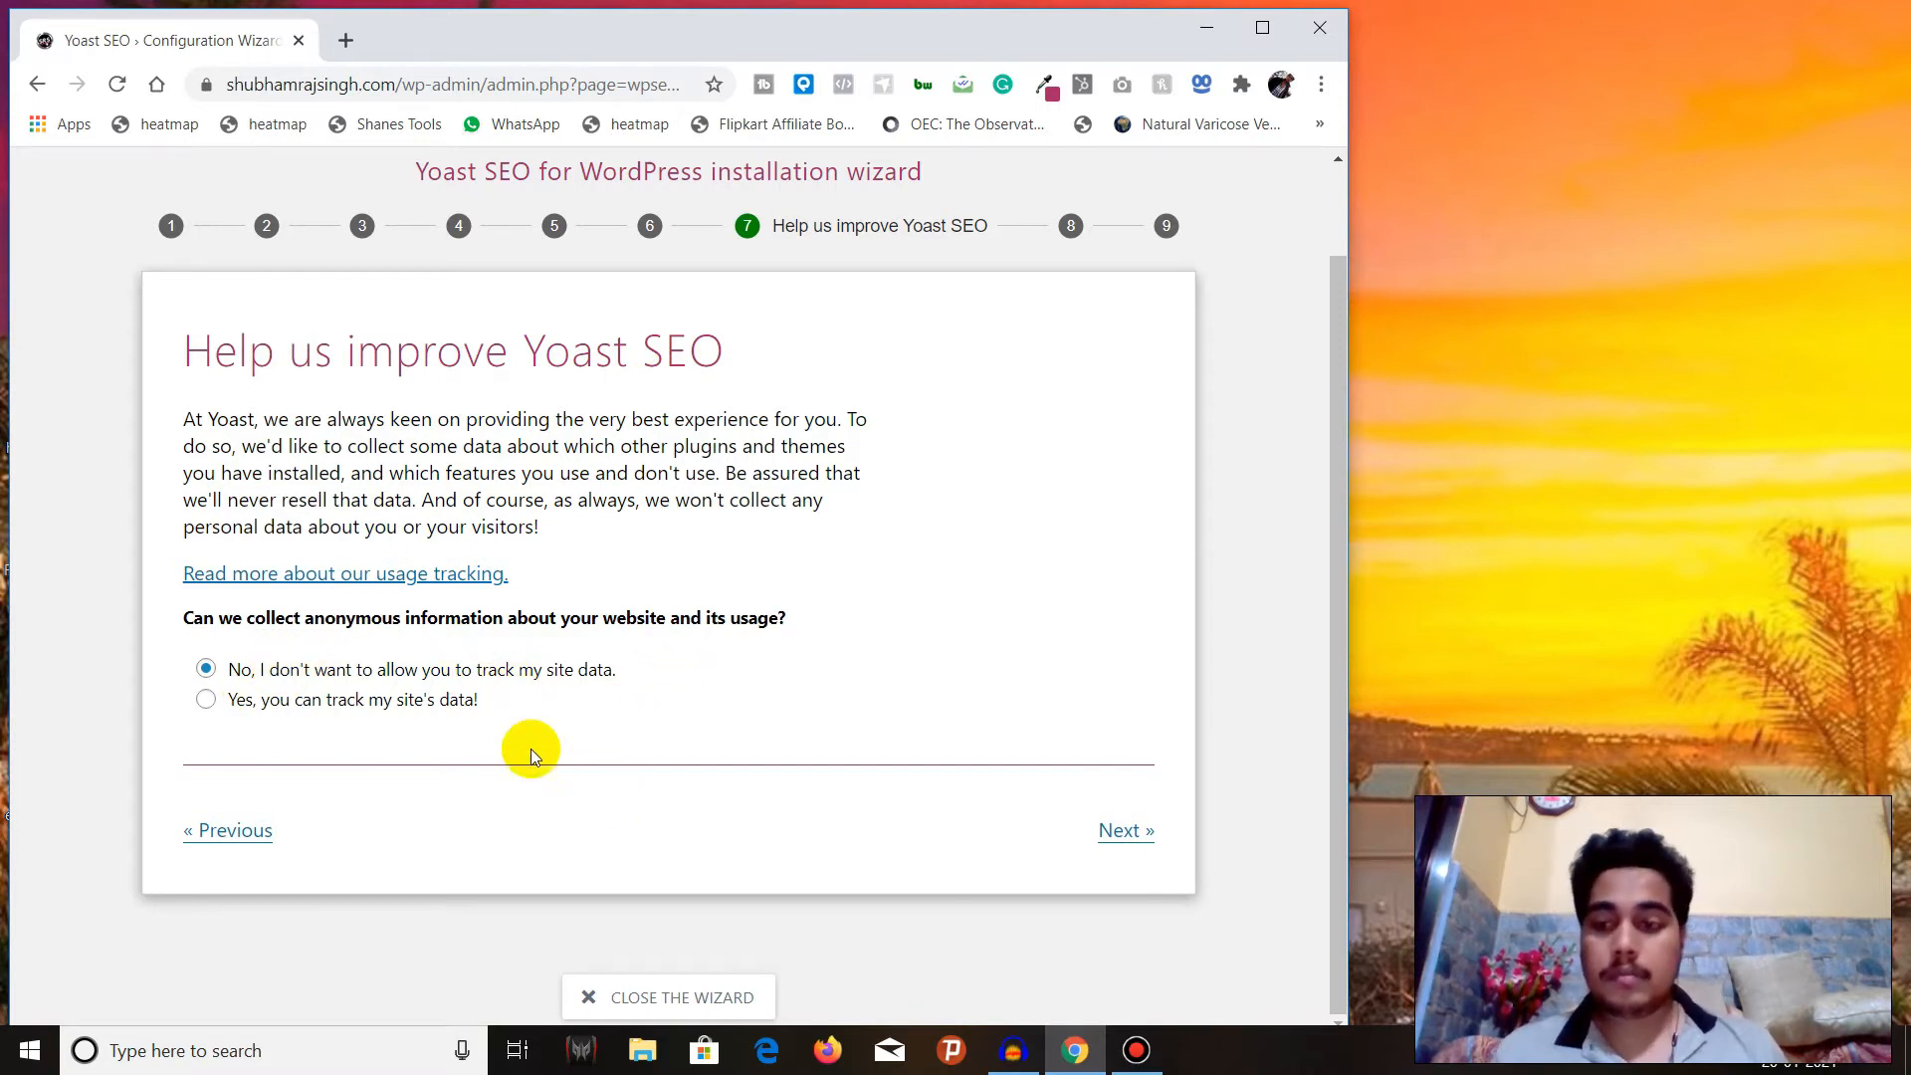
Keep site data tracking declined and look over the newsletter and premium offers on the Continue learning page.
click(1149, 830)
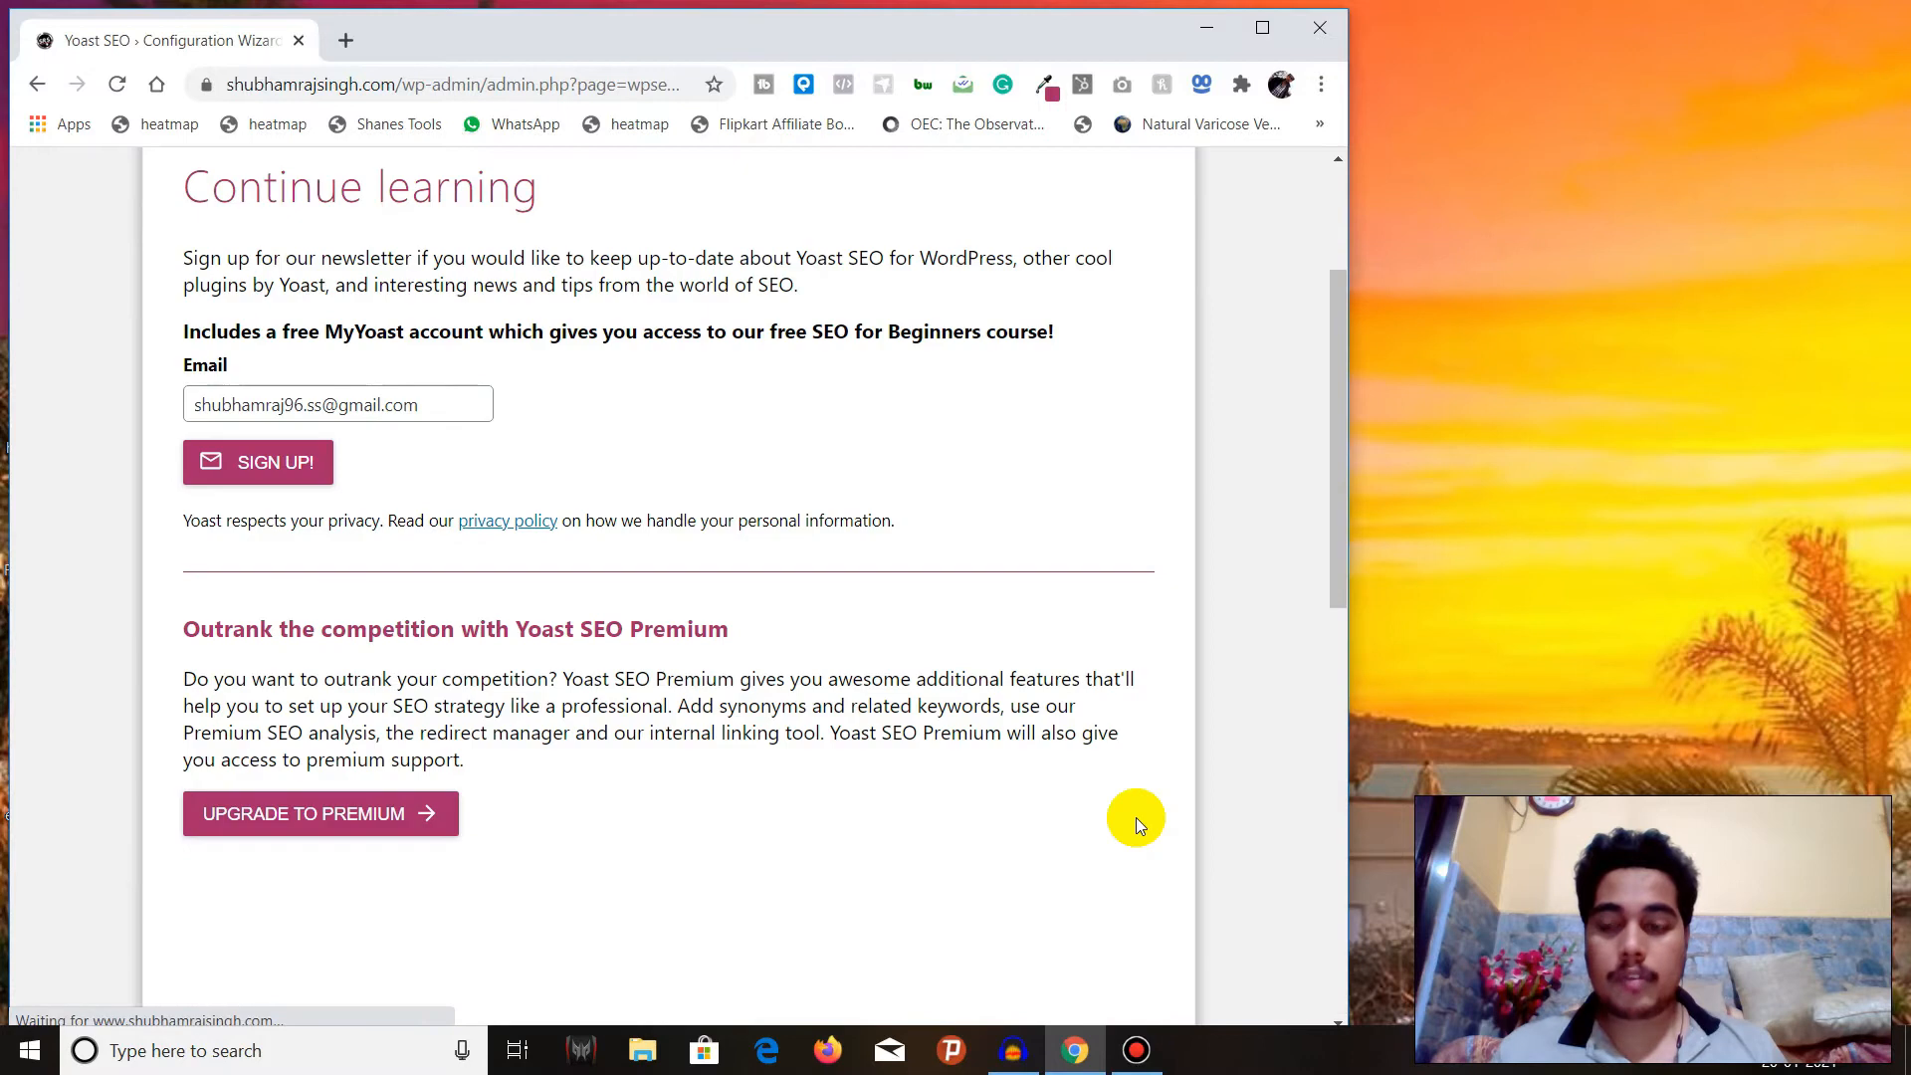
scroll(420, 697, down, 8)
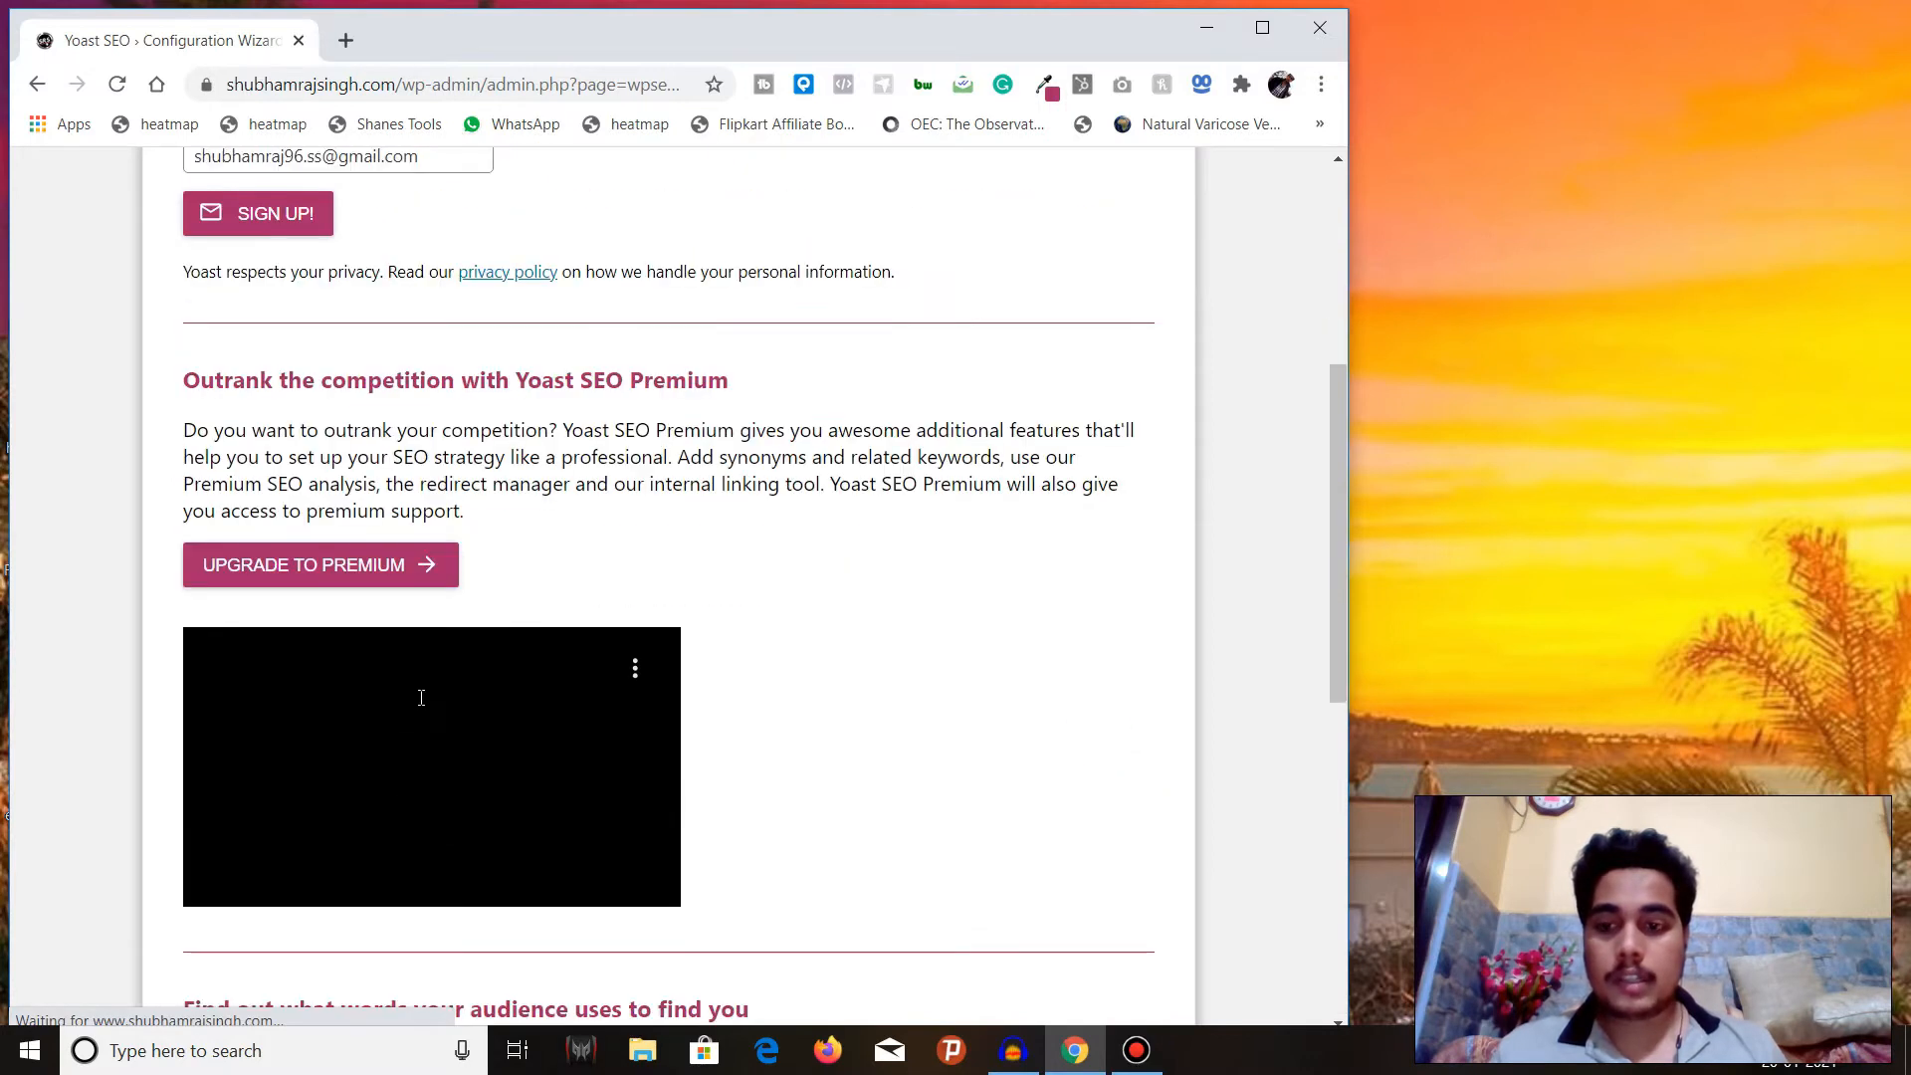
scroll(420, 697, down, 2)
scroll(420, 697, up, 12)
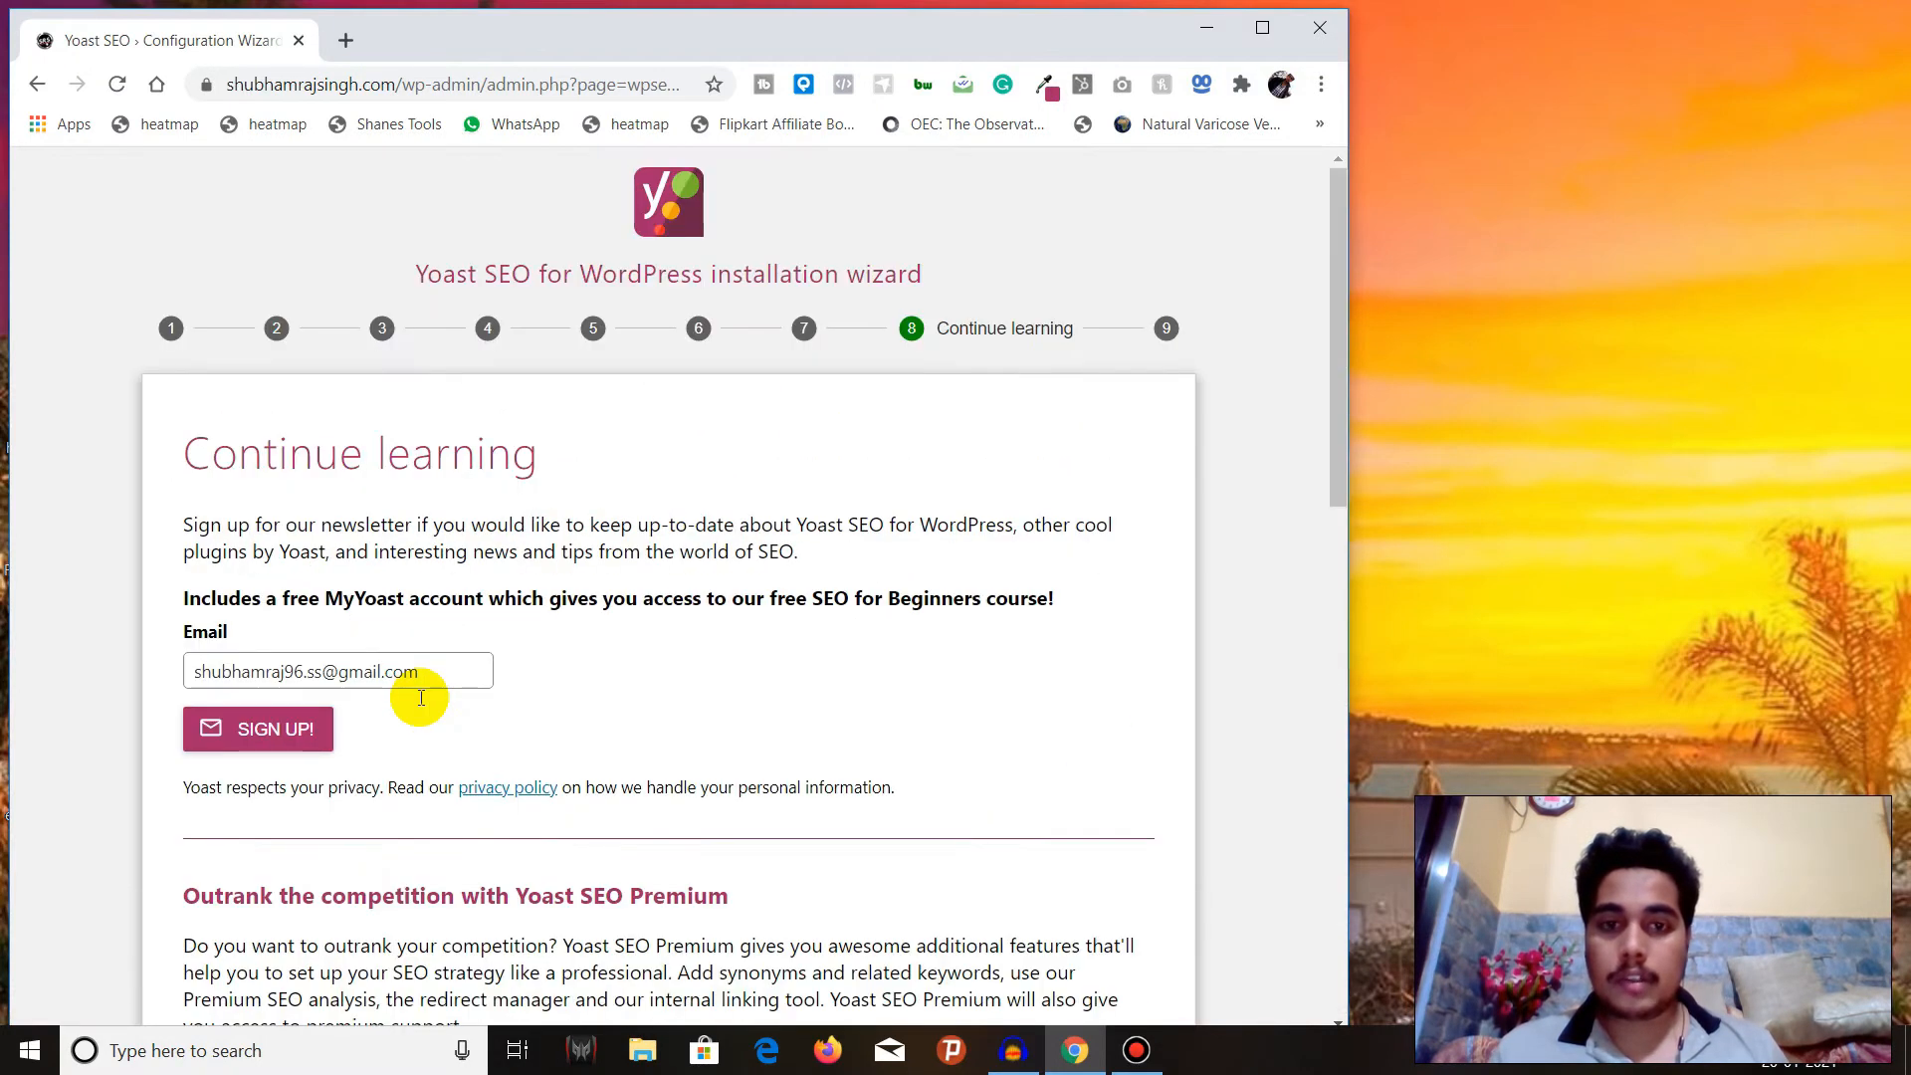
Skip the newsletter sign-up and training offers on the Continue learning page and continue to the wizard's Success page.
scroll(421, 697, down, 10)
scroll(961, 684, up, 2)
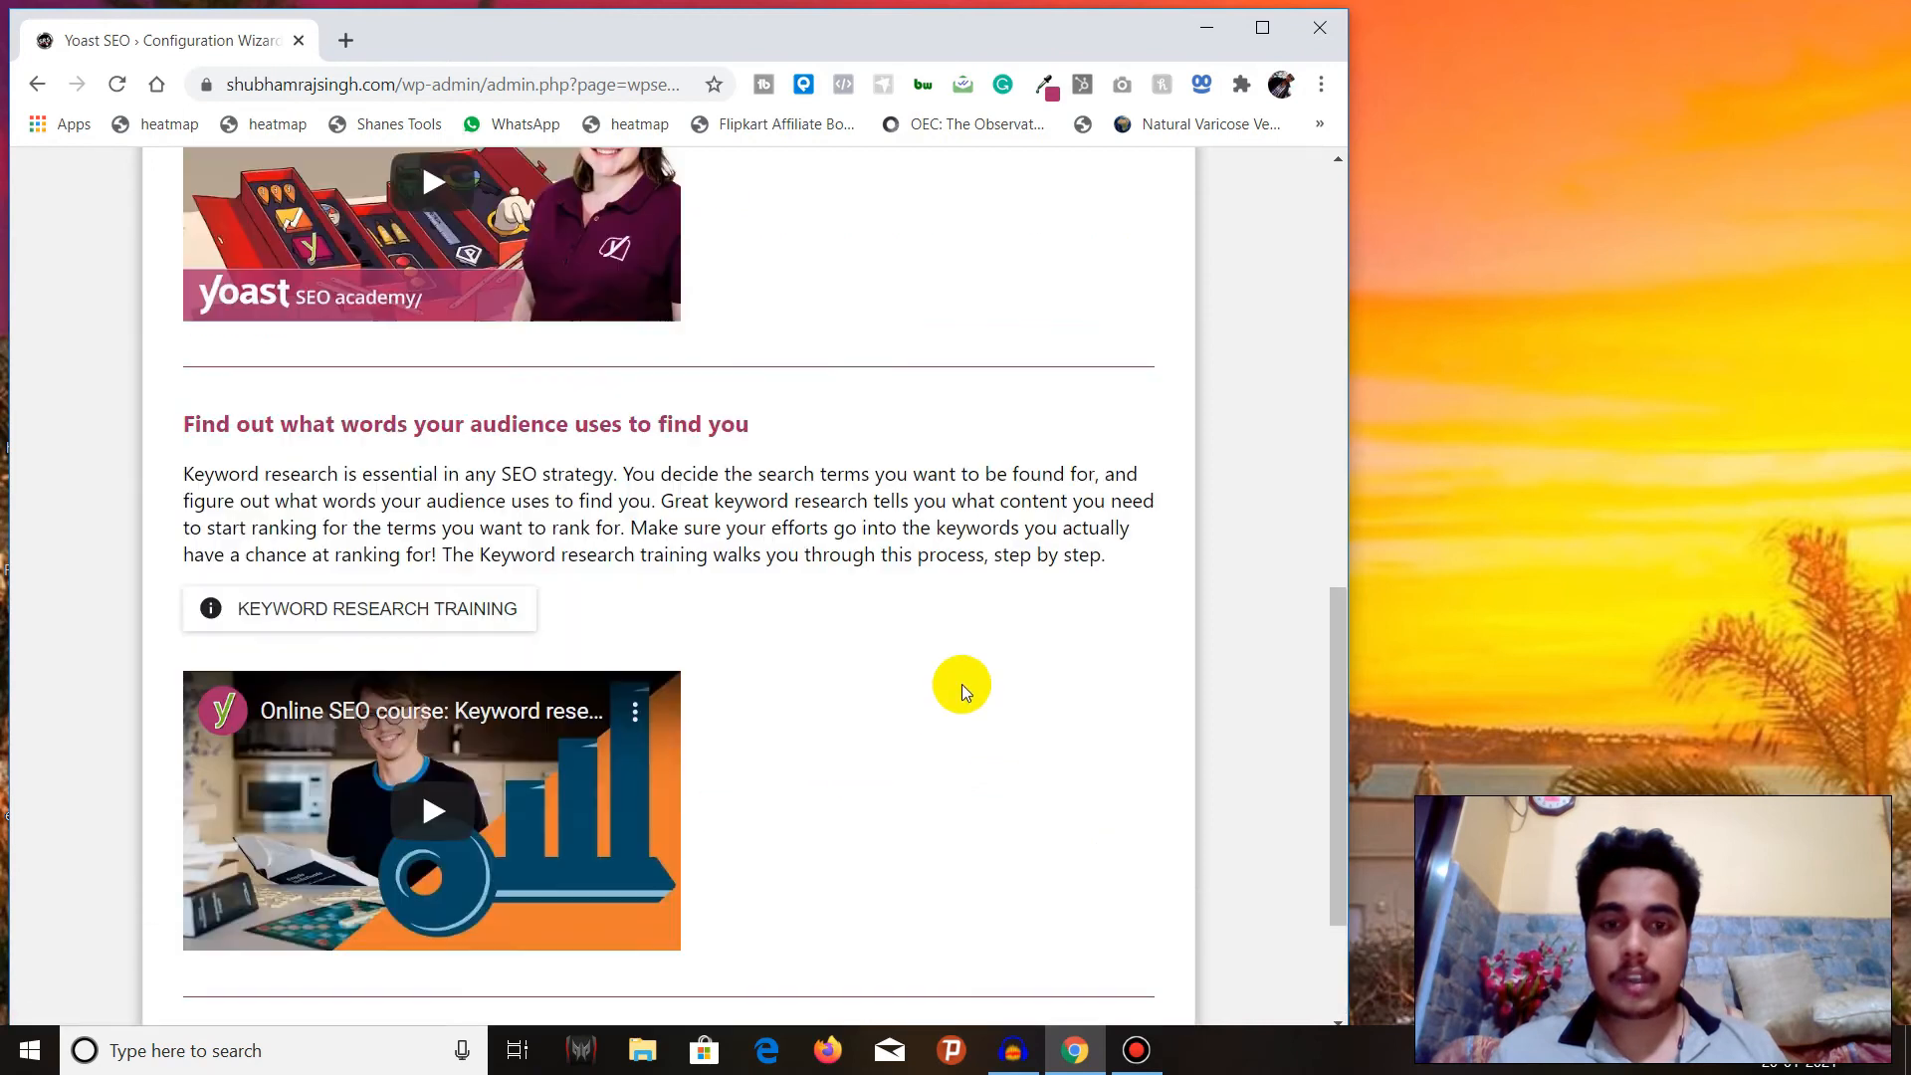
scroll(961, 683, up, 12)
scroll(961, 683, down, 12)
click(1102, 832)
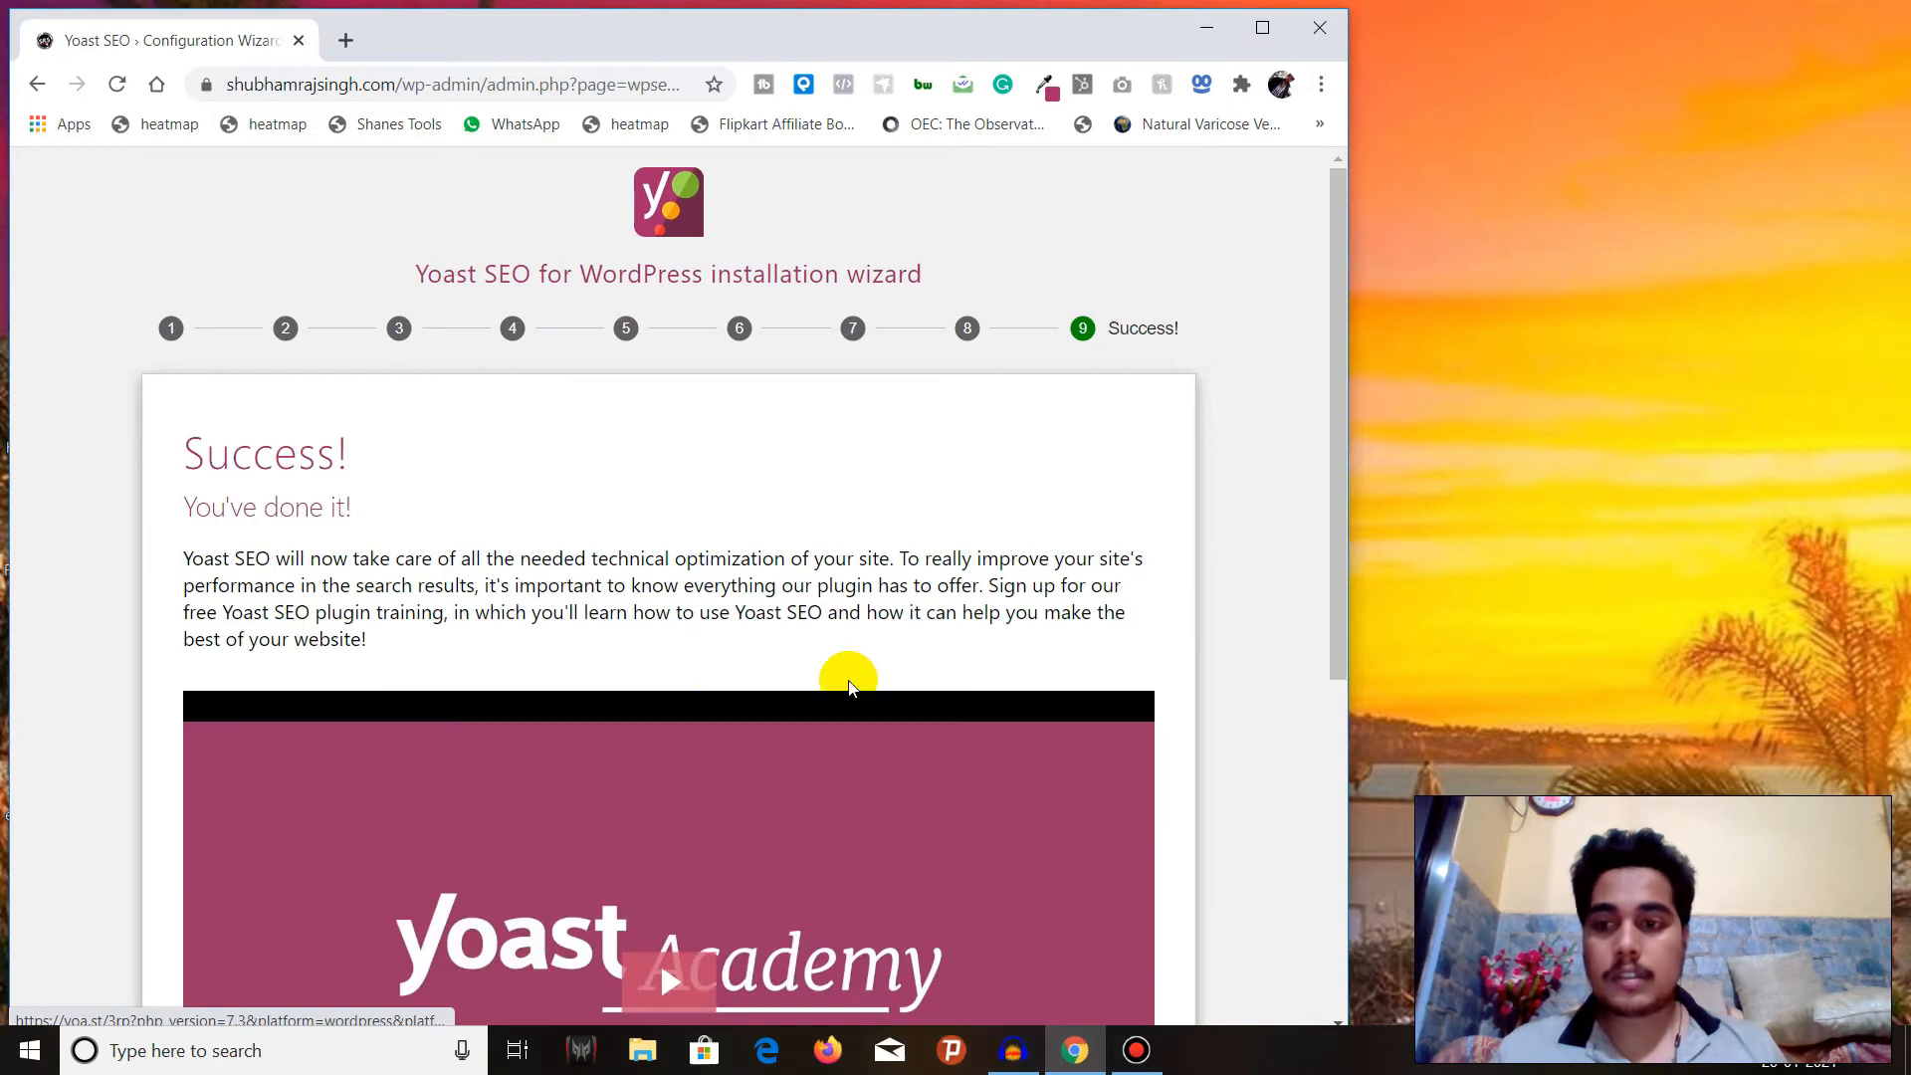
Maximize the browser window, close the configuration wizard and dismiss the First-time SEO configuration notice on the Yoast dashboard.
scroll(443, 640, down, 5)
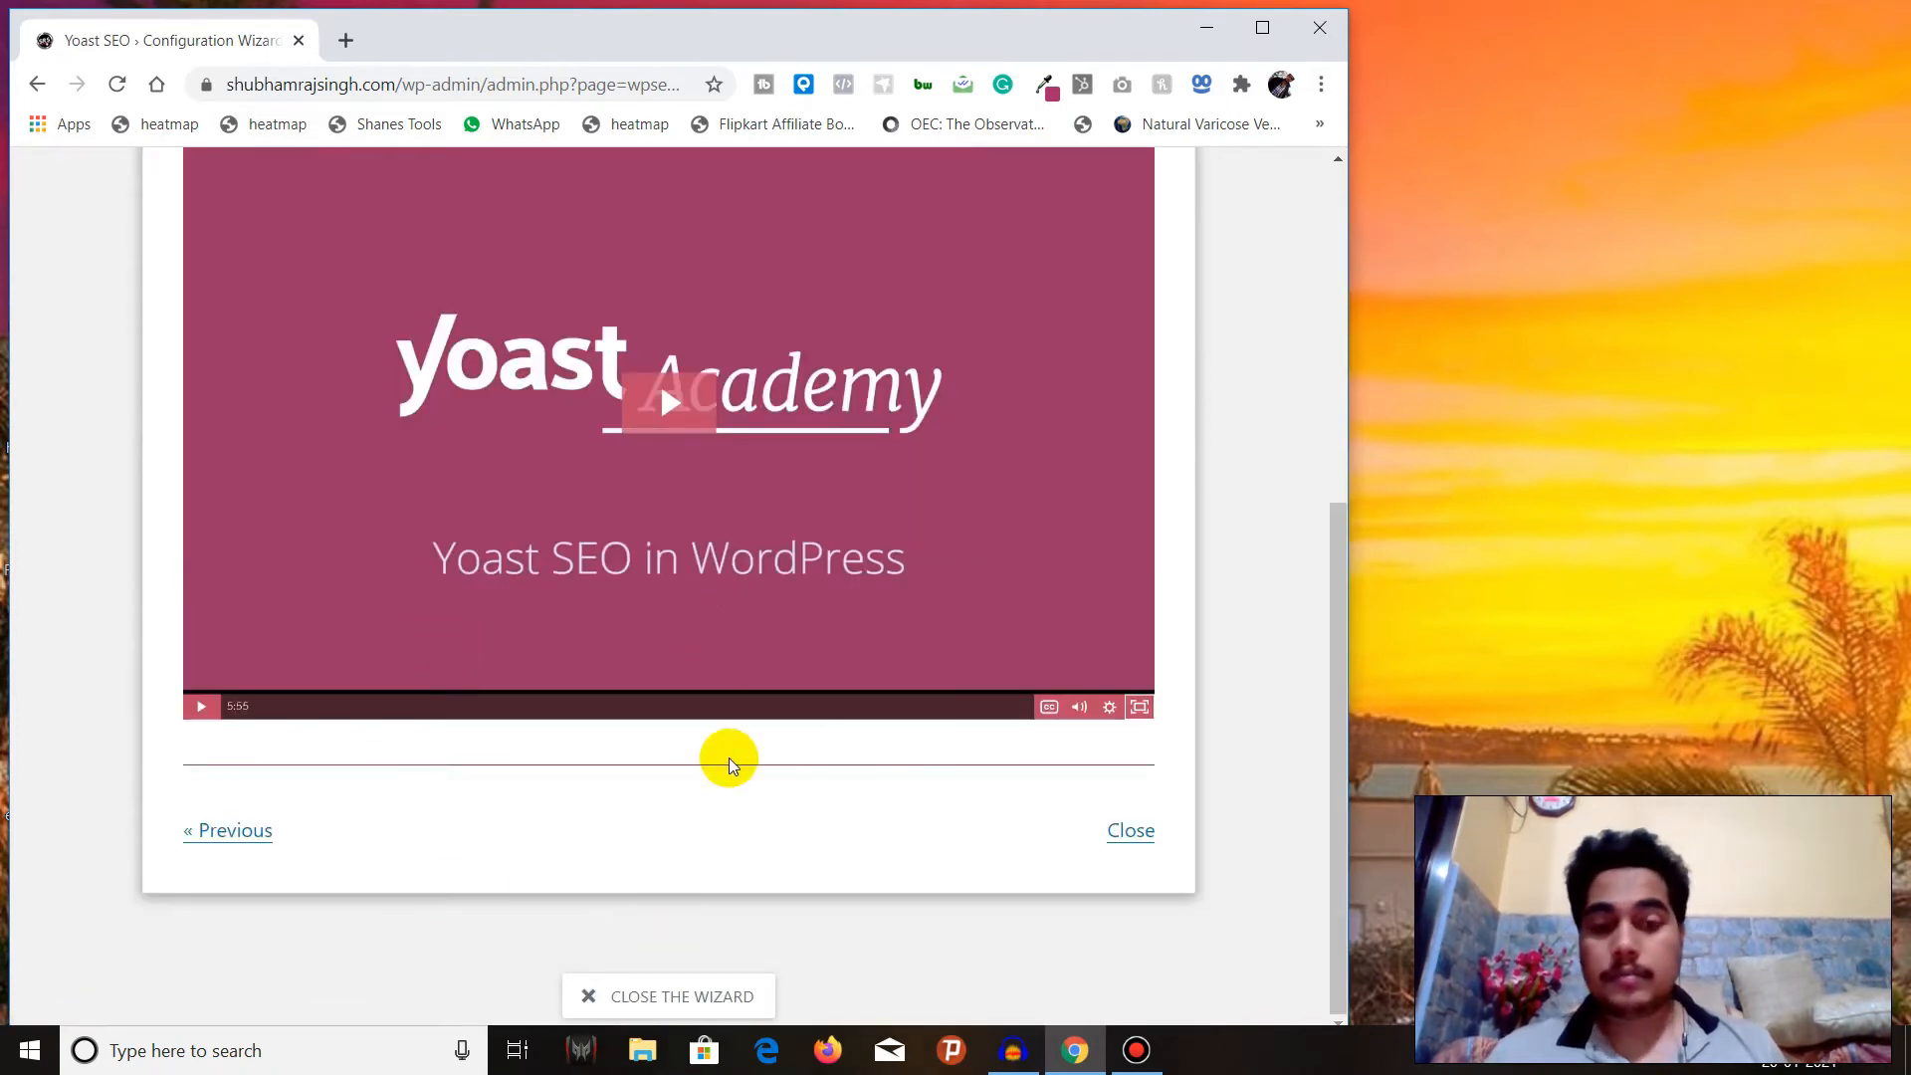
click(1262, 27)
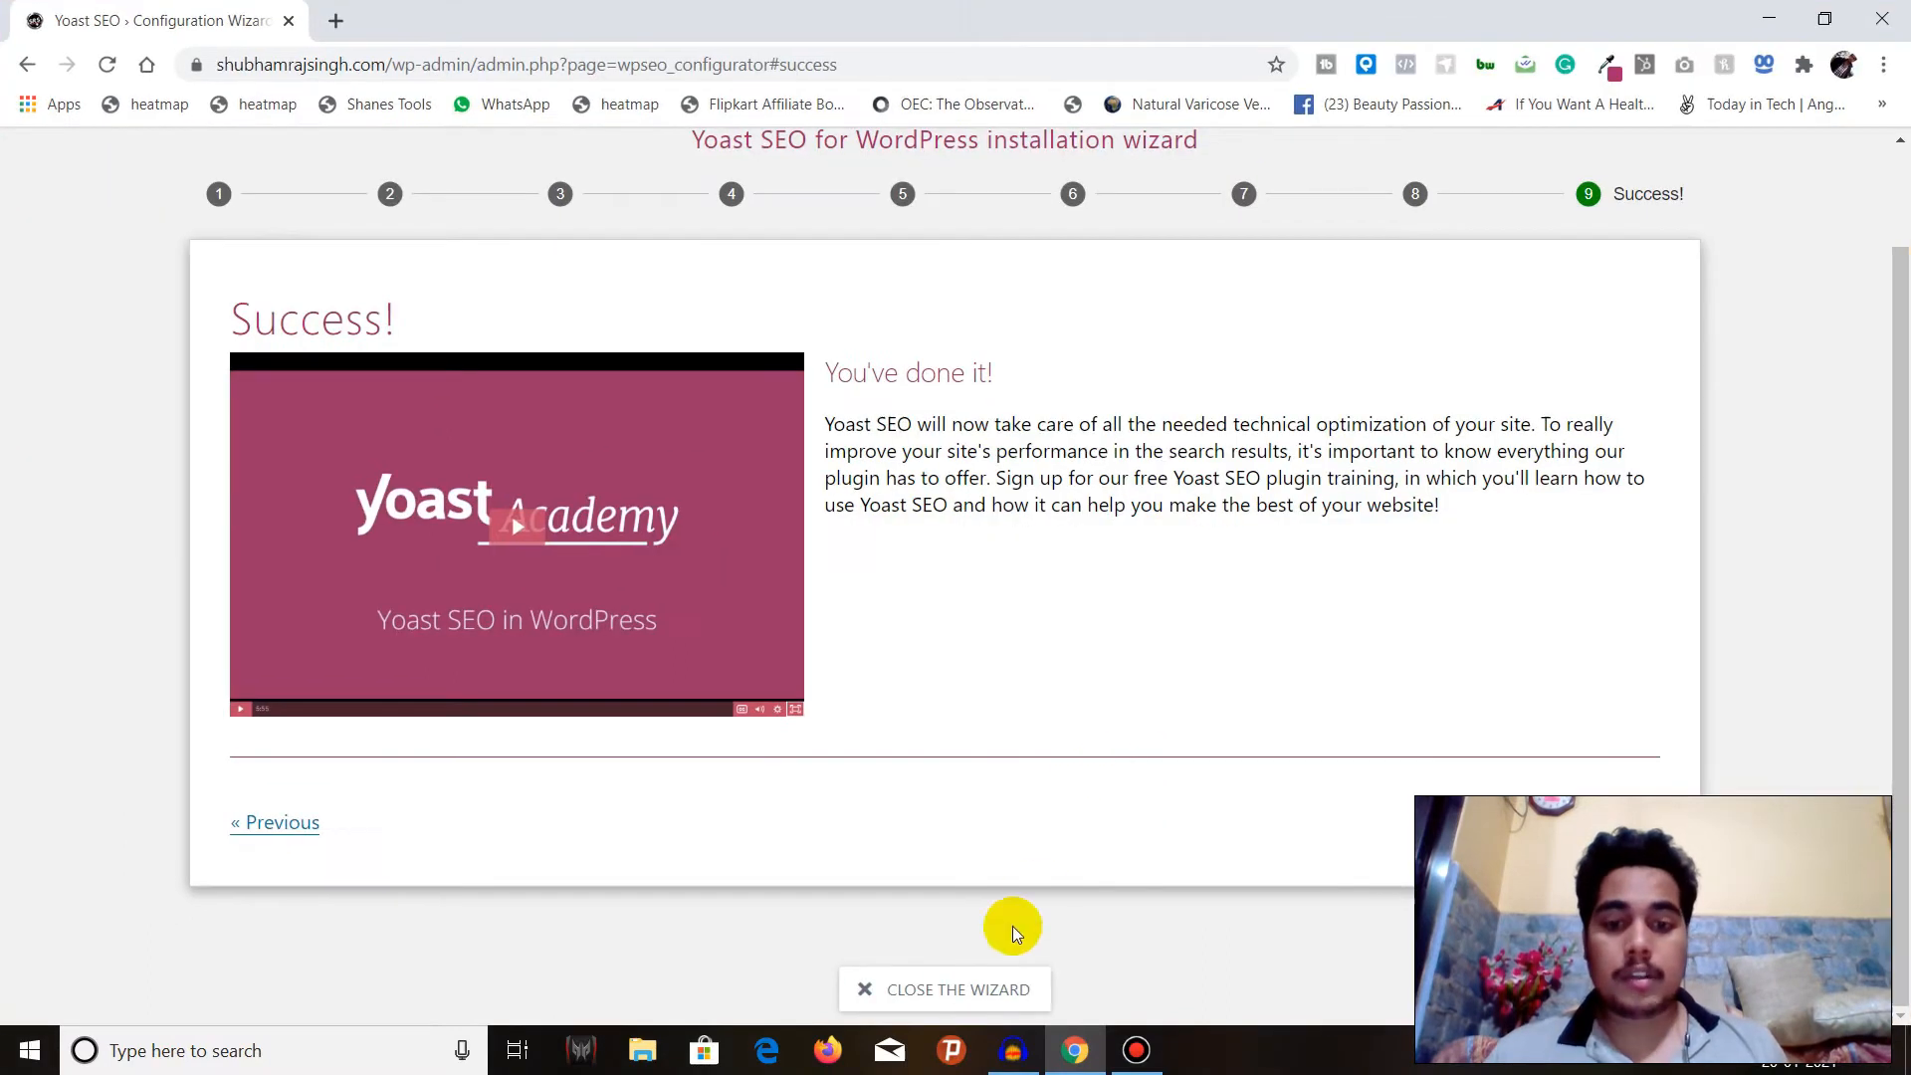
click(991, 984)
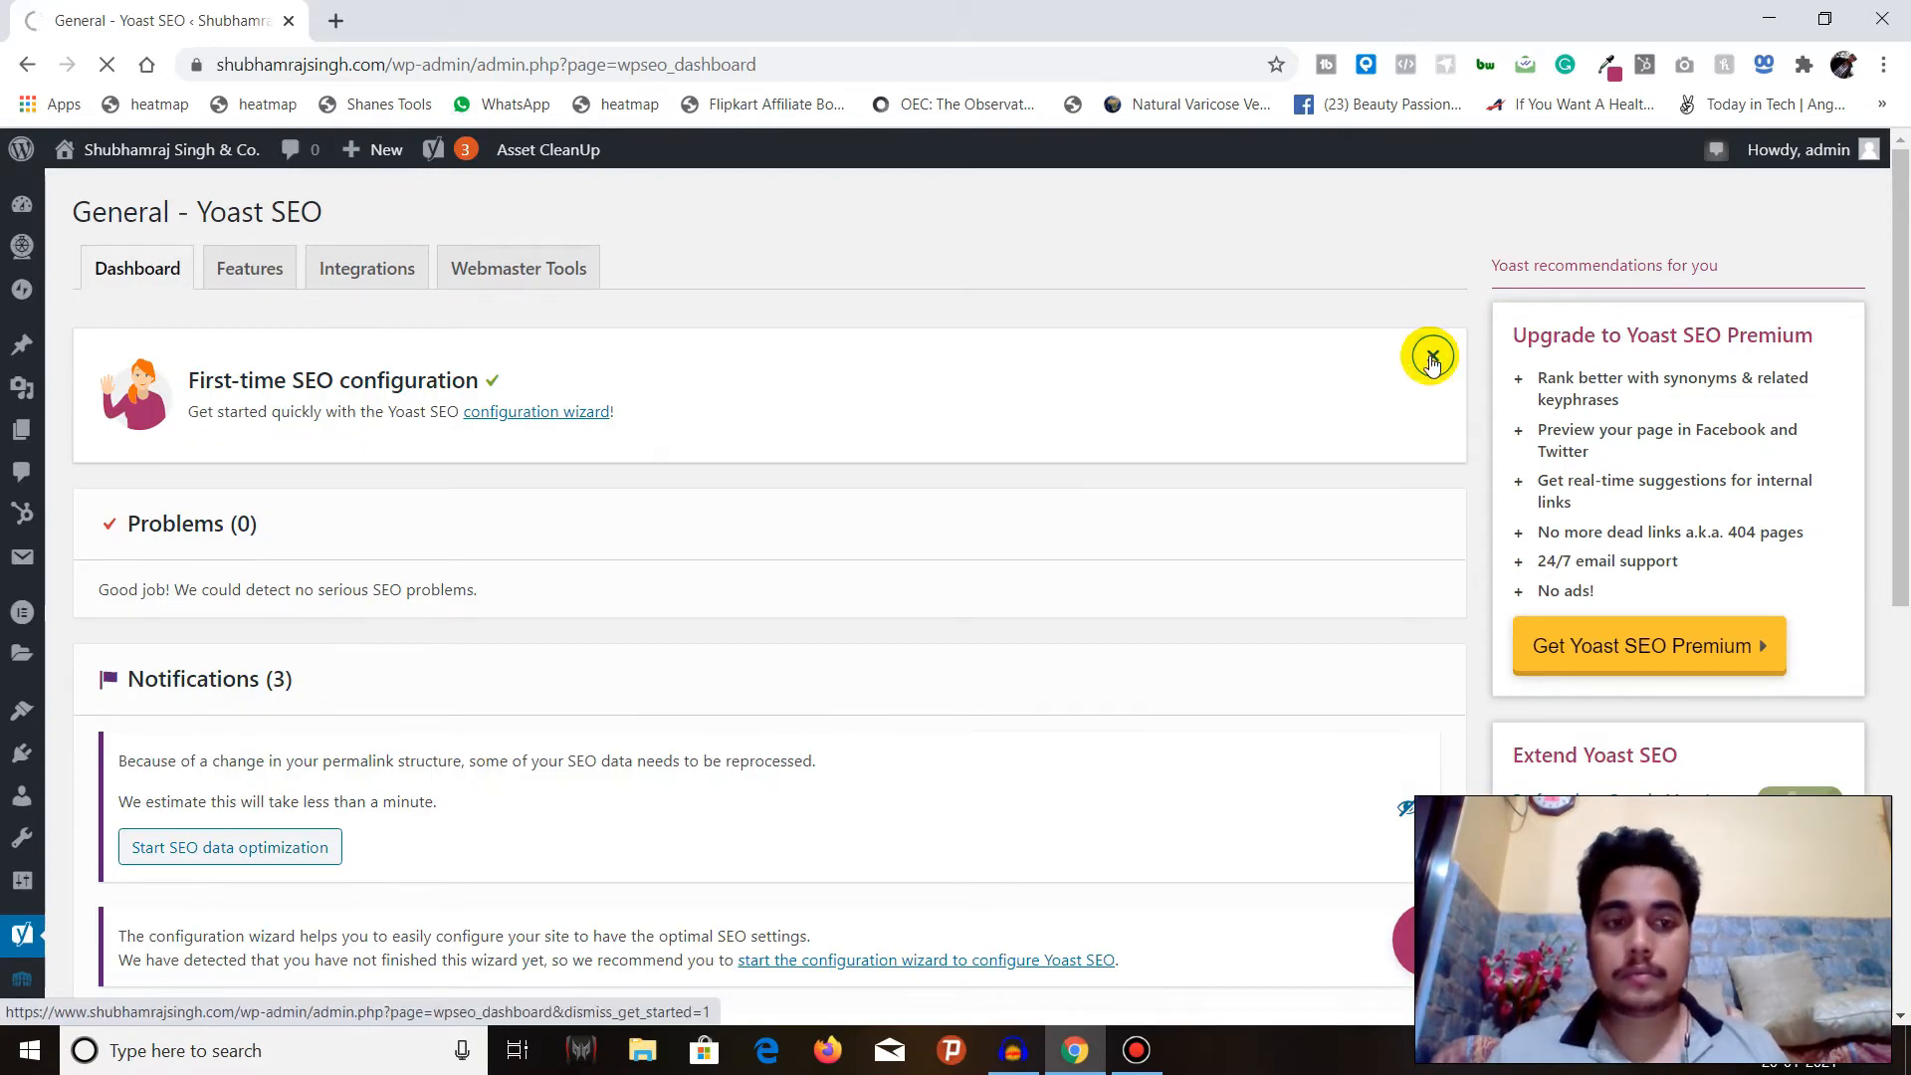
click(1431, 359)
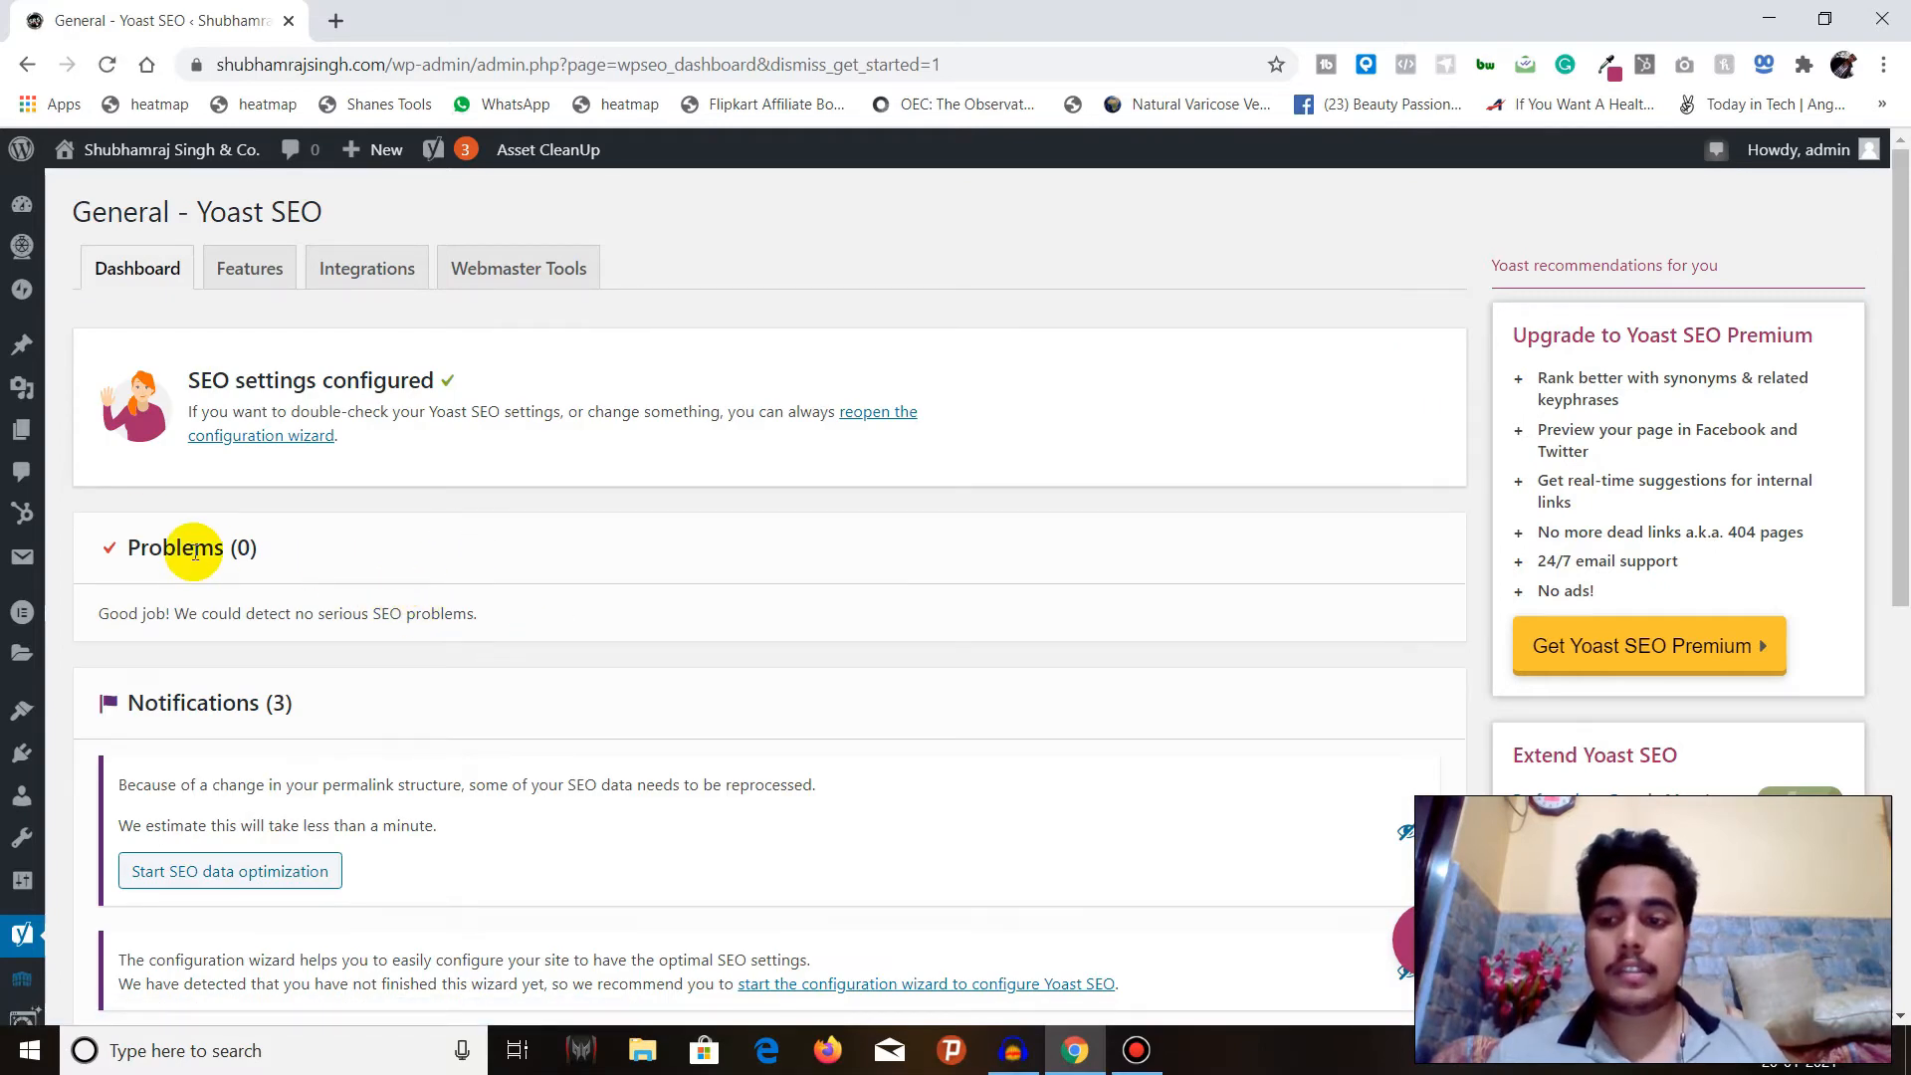
Start the SEO data optimization offered in the permalink structure notification.
scroll(140, 356, down, 3)
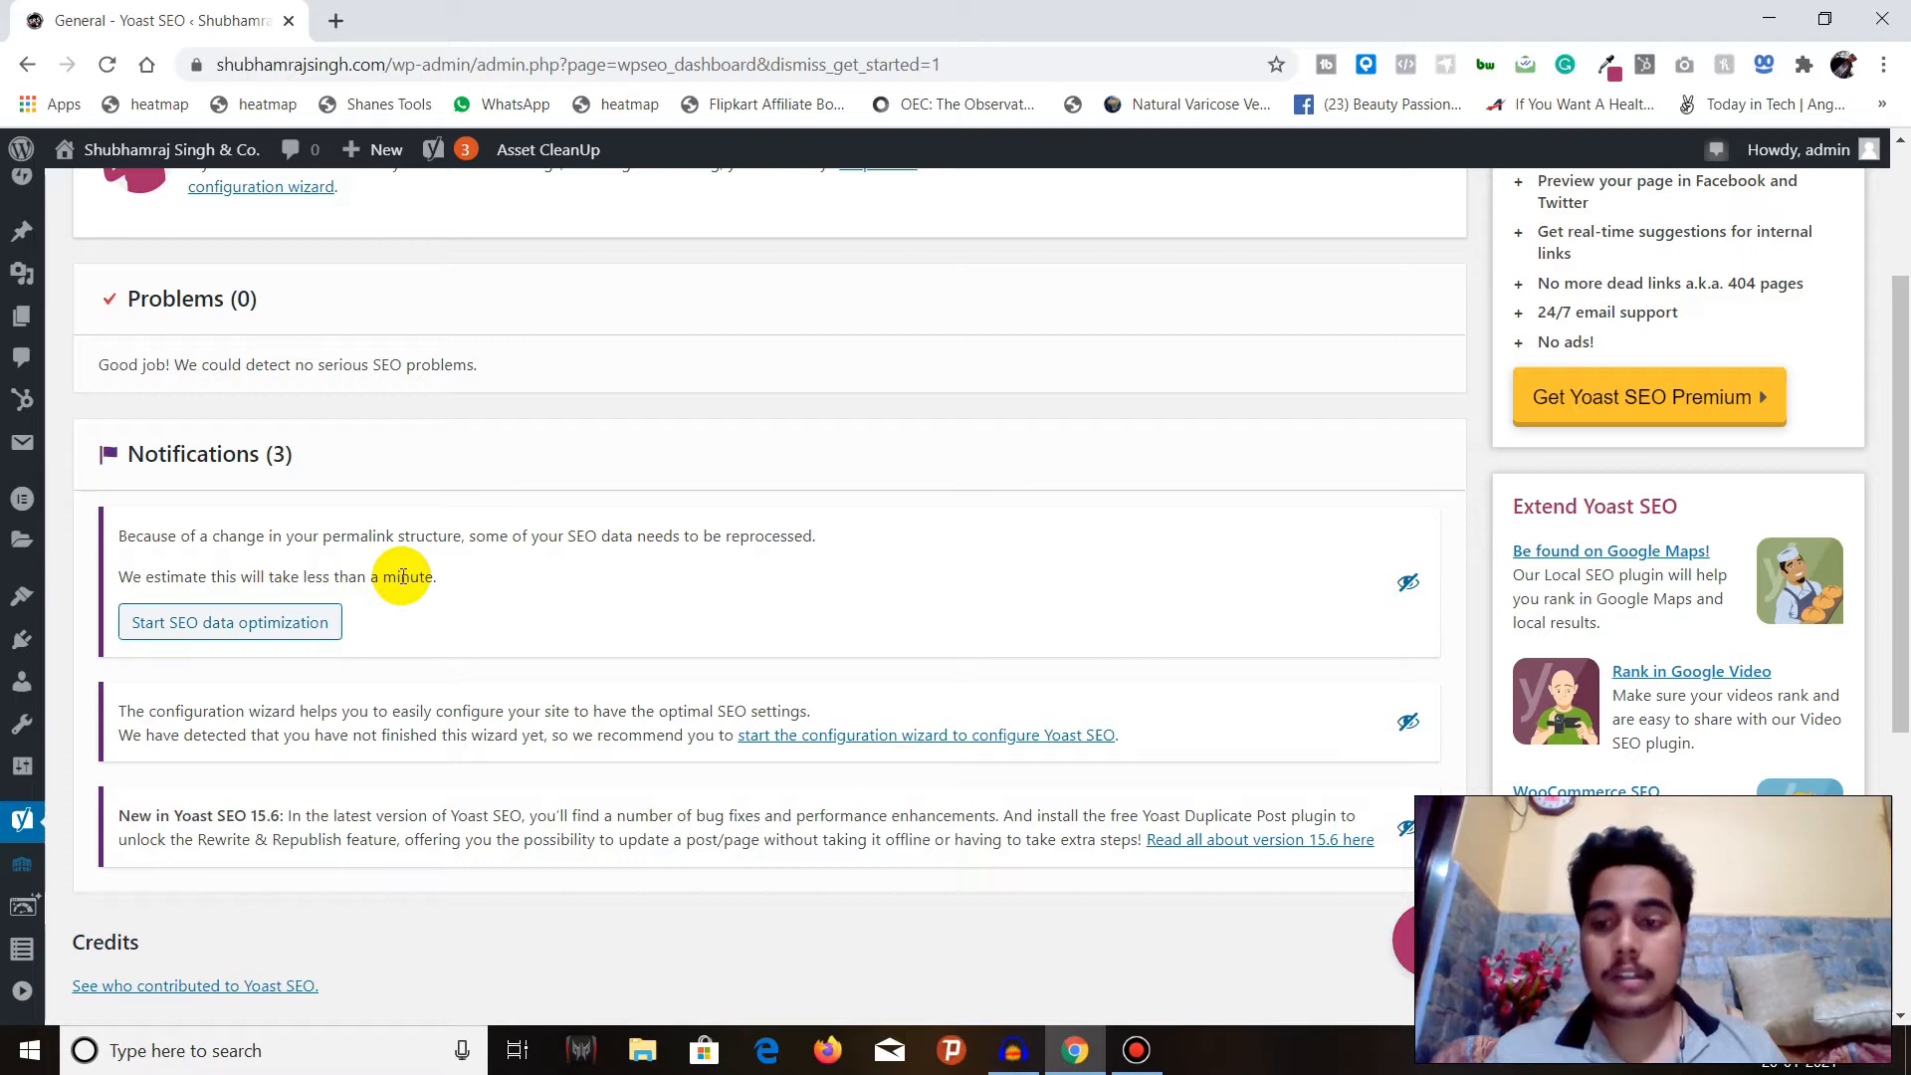
click(261, 637)
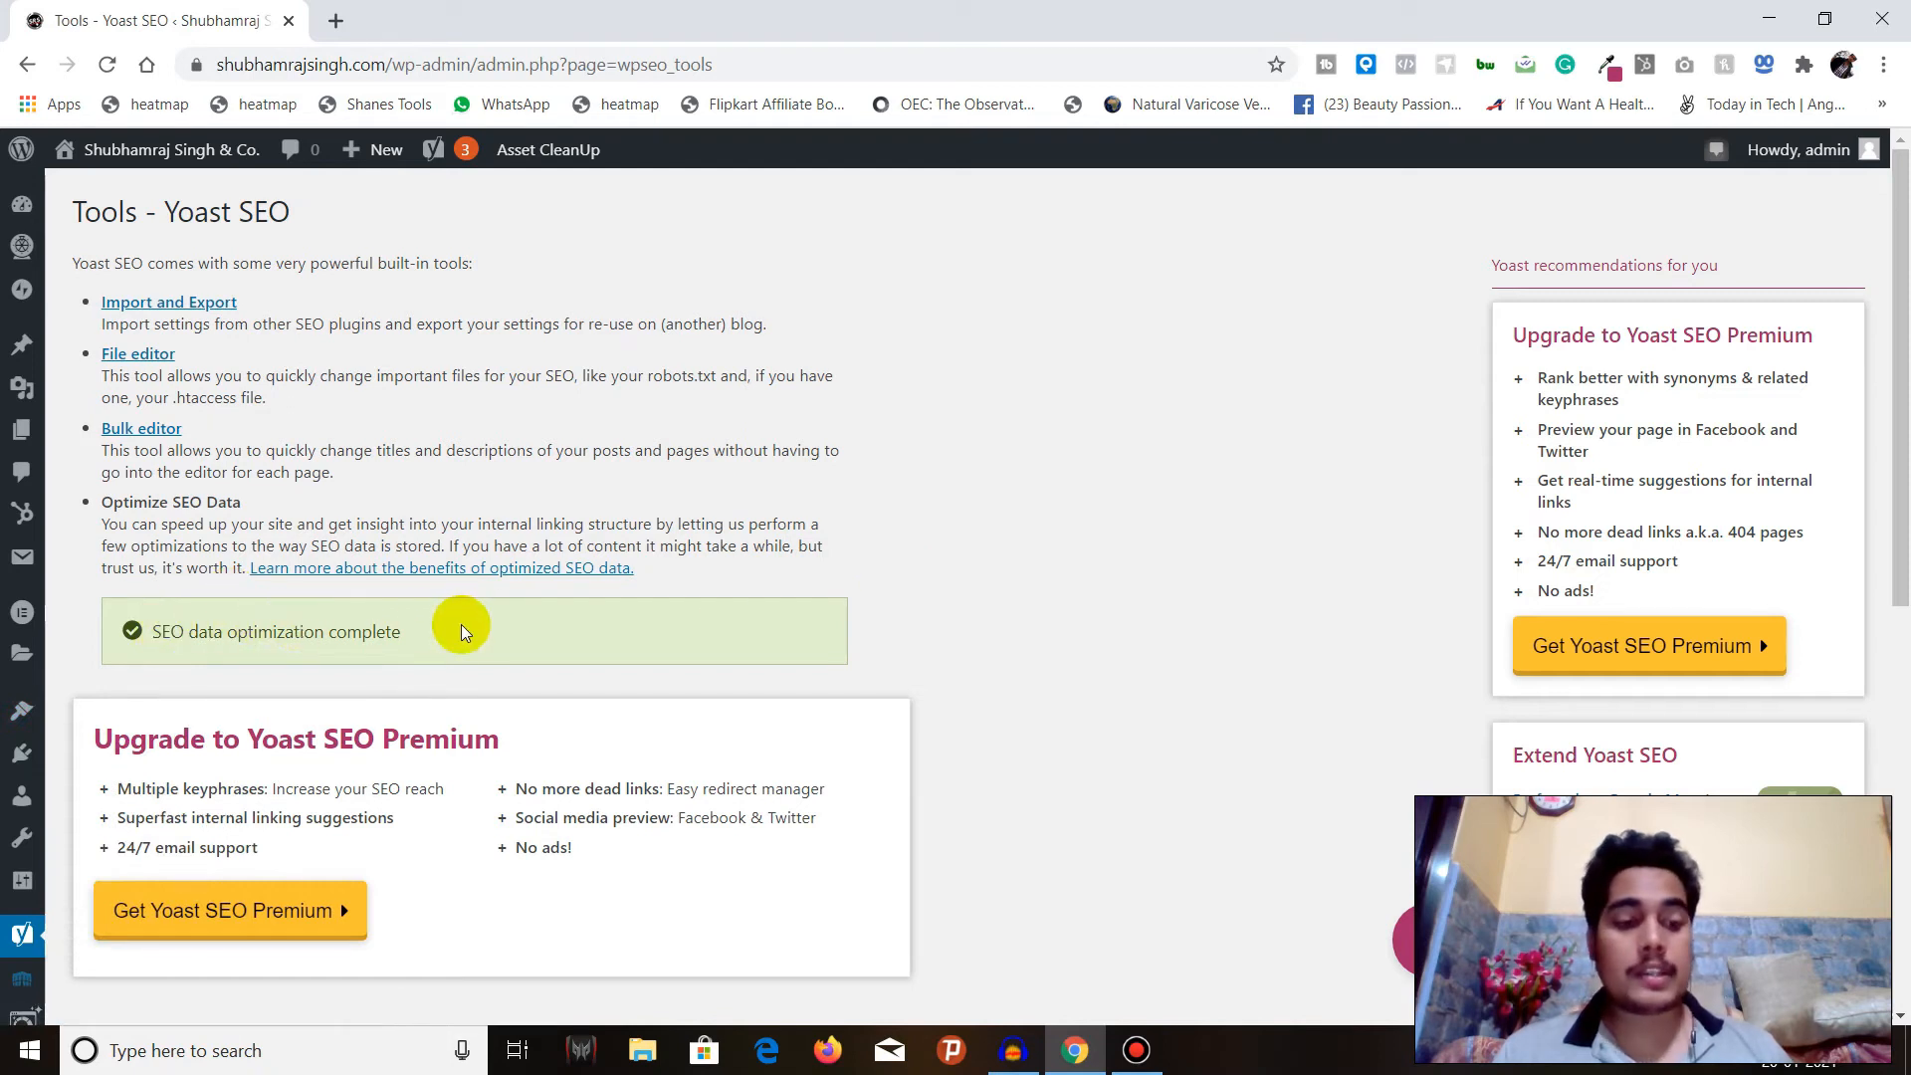
scroll(802, 554, down, 6)
scroll(802, 554, up, 6)
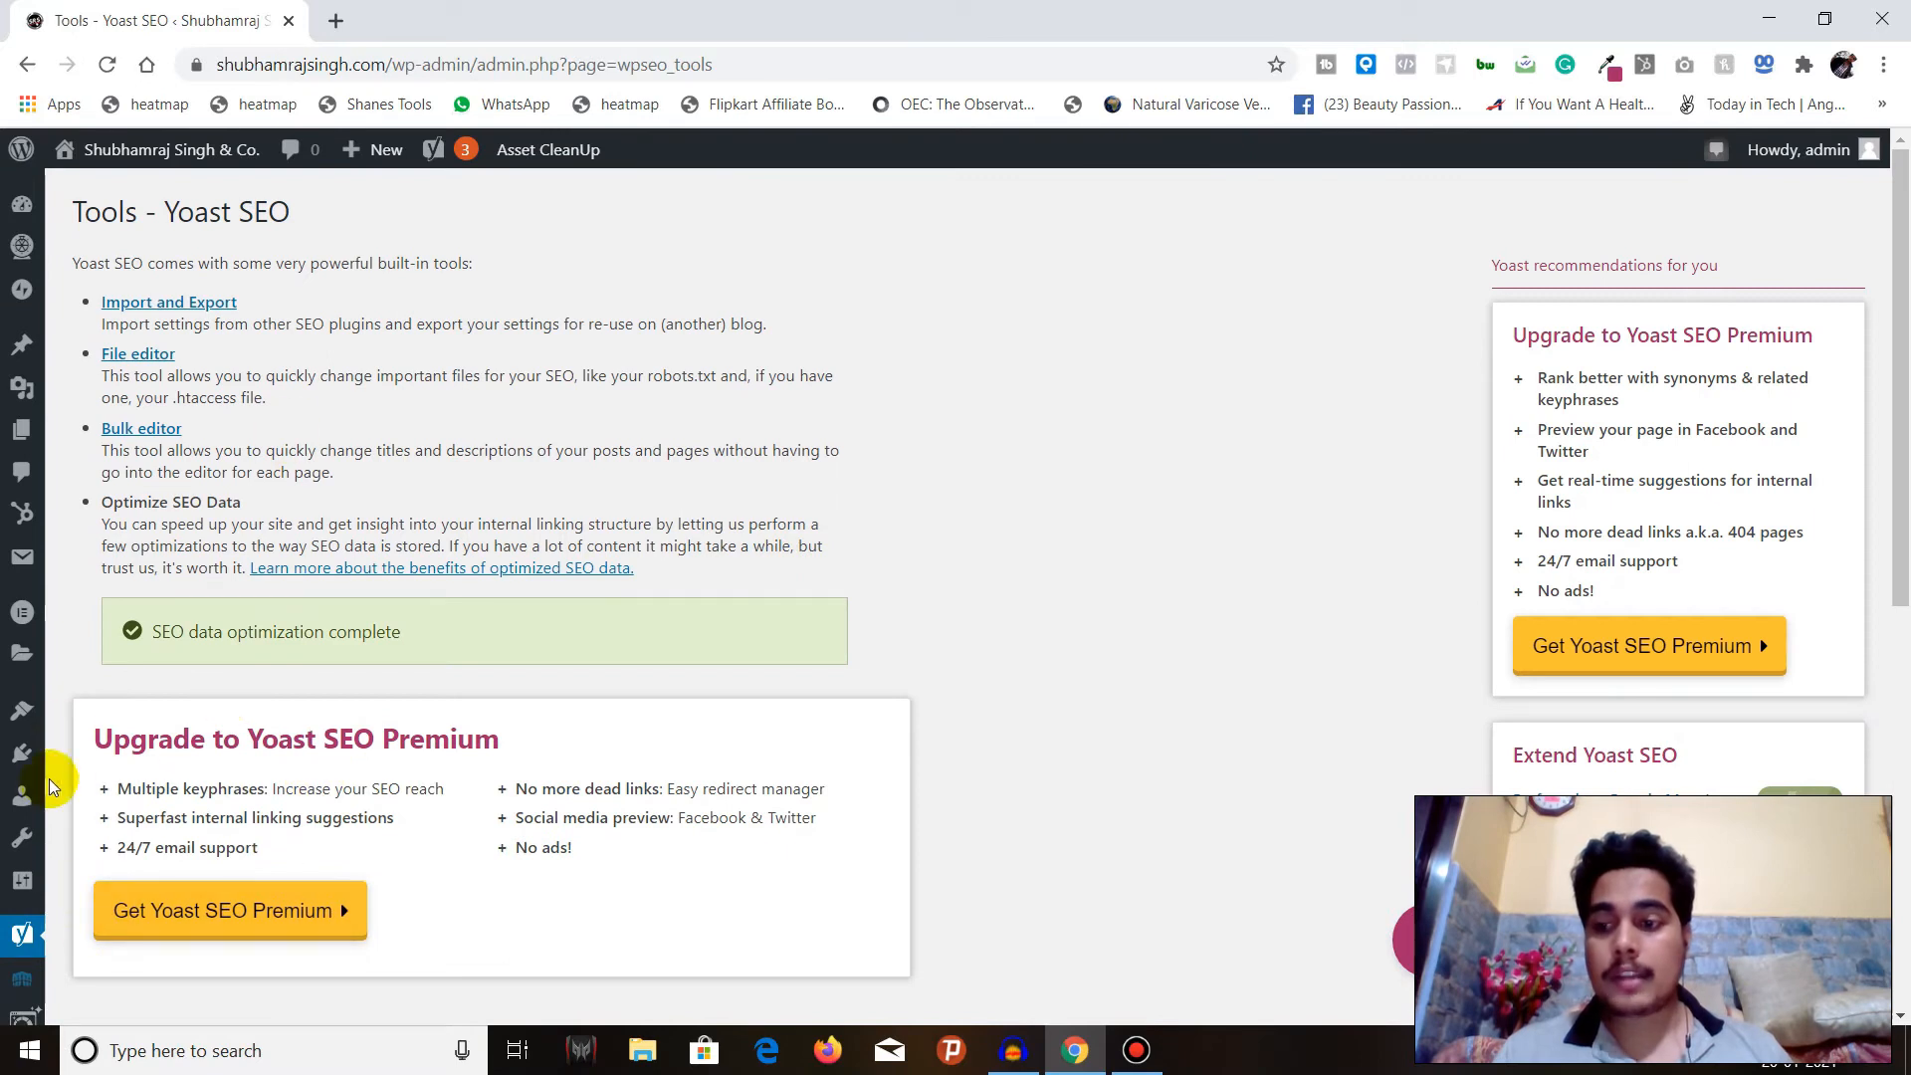
Return to the Yoast General dashboard and hide the configuration wizard and New in Yoast SEO 15.6 notifications.
scroll(17, 826, down, 1)
mouse_move(17, 826)
click(101, 826)
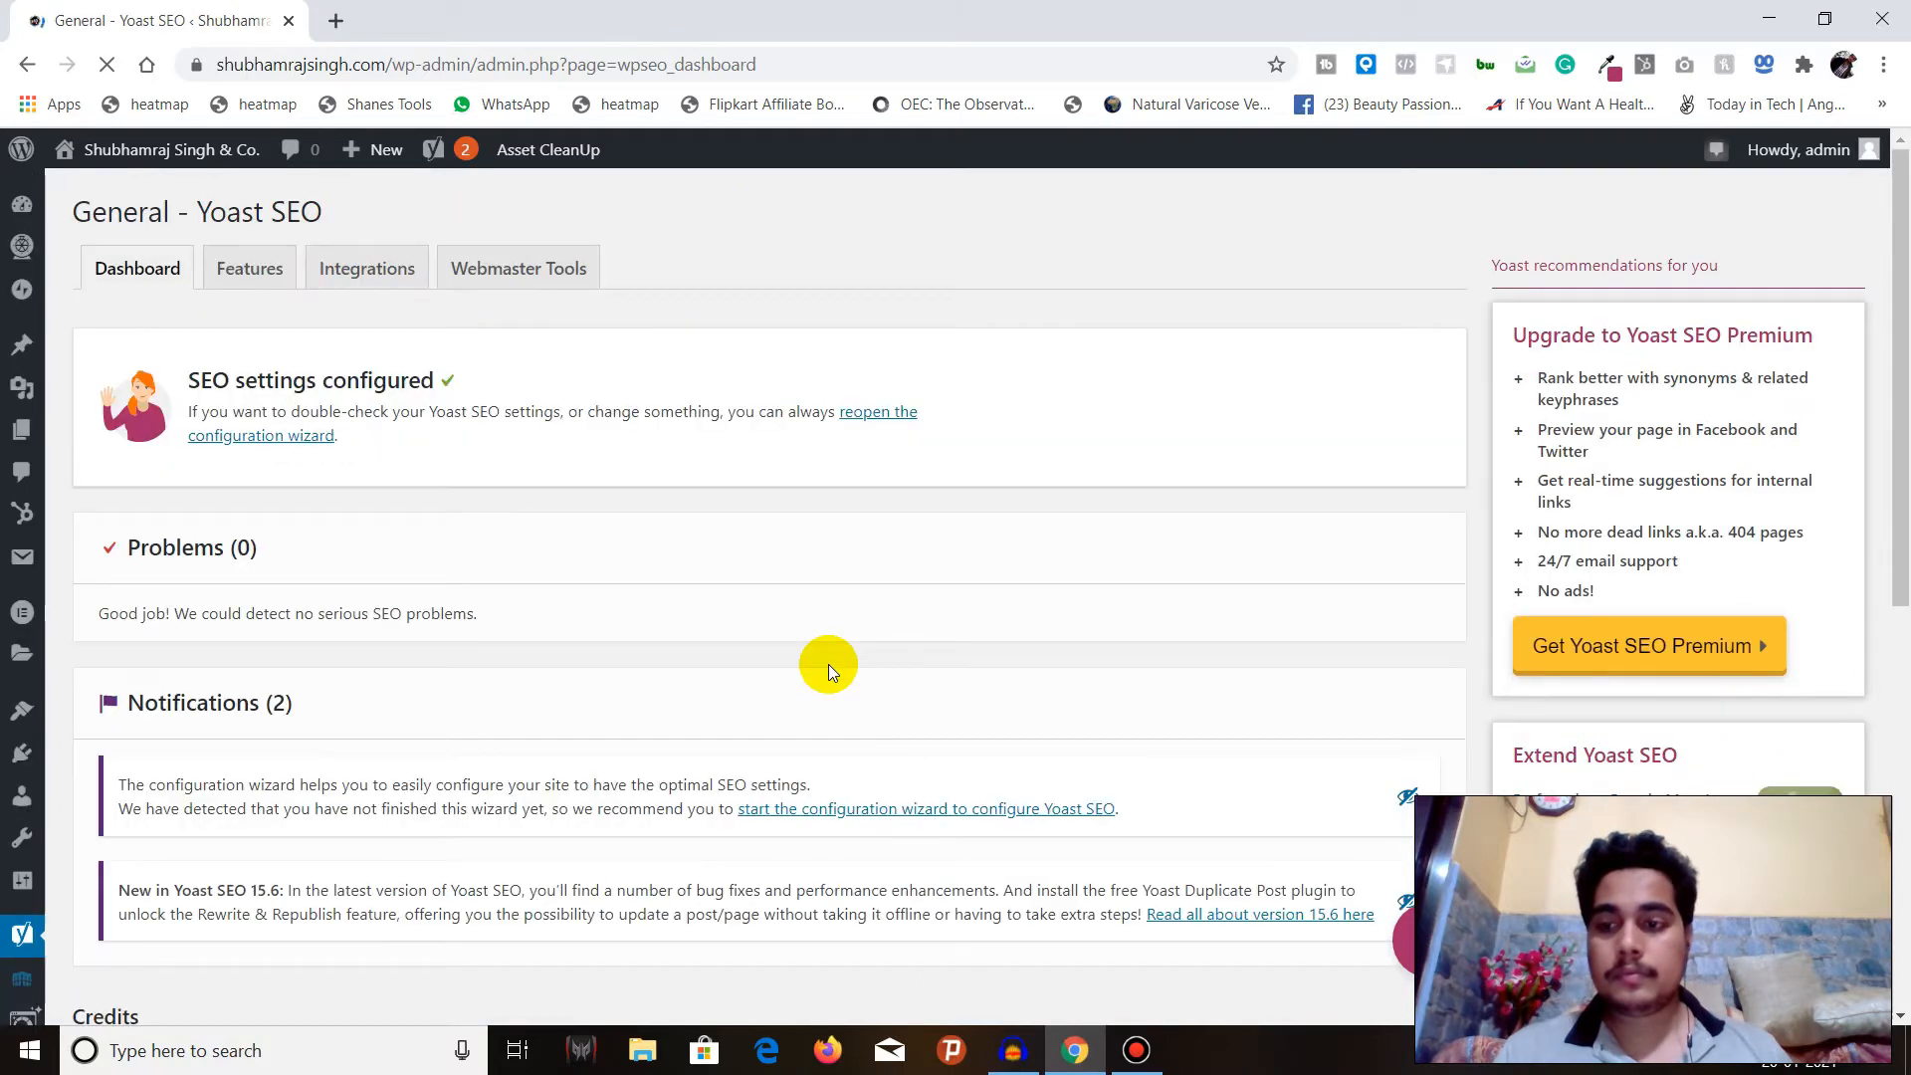
scroll(828, 665, down, 2)
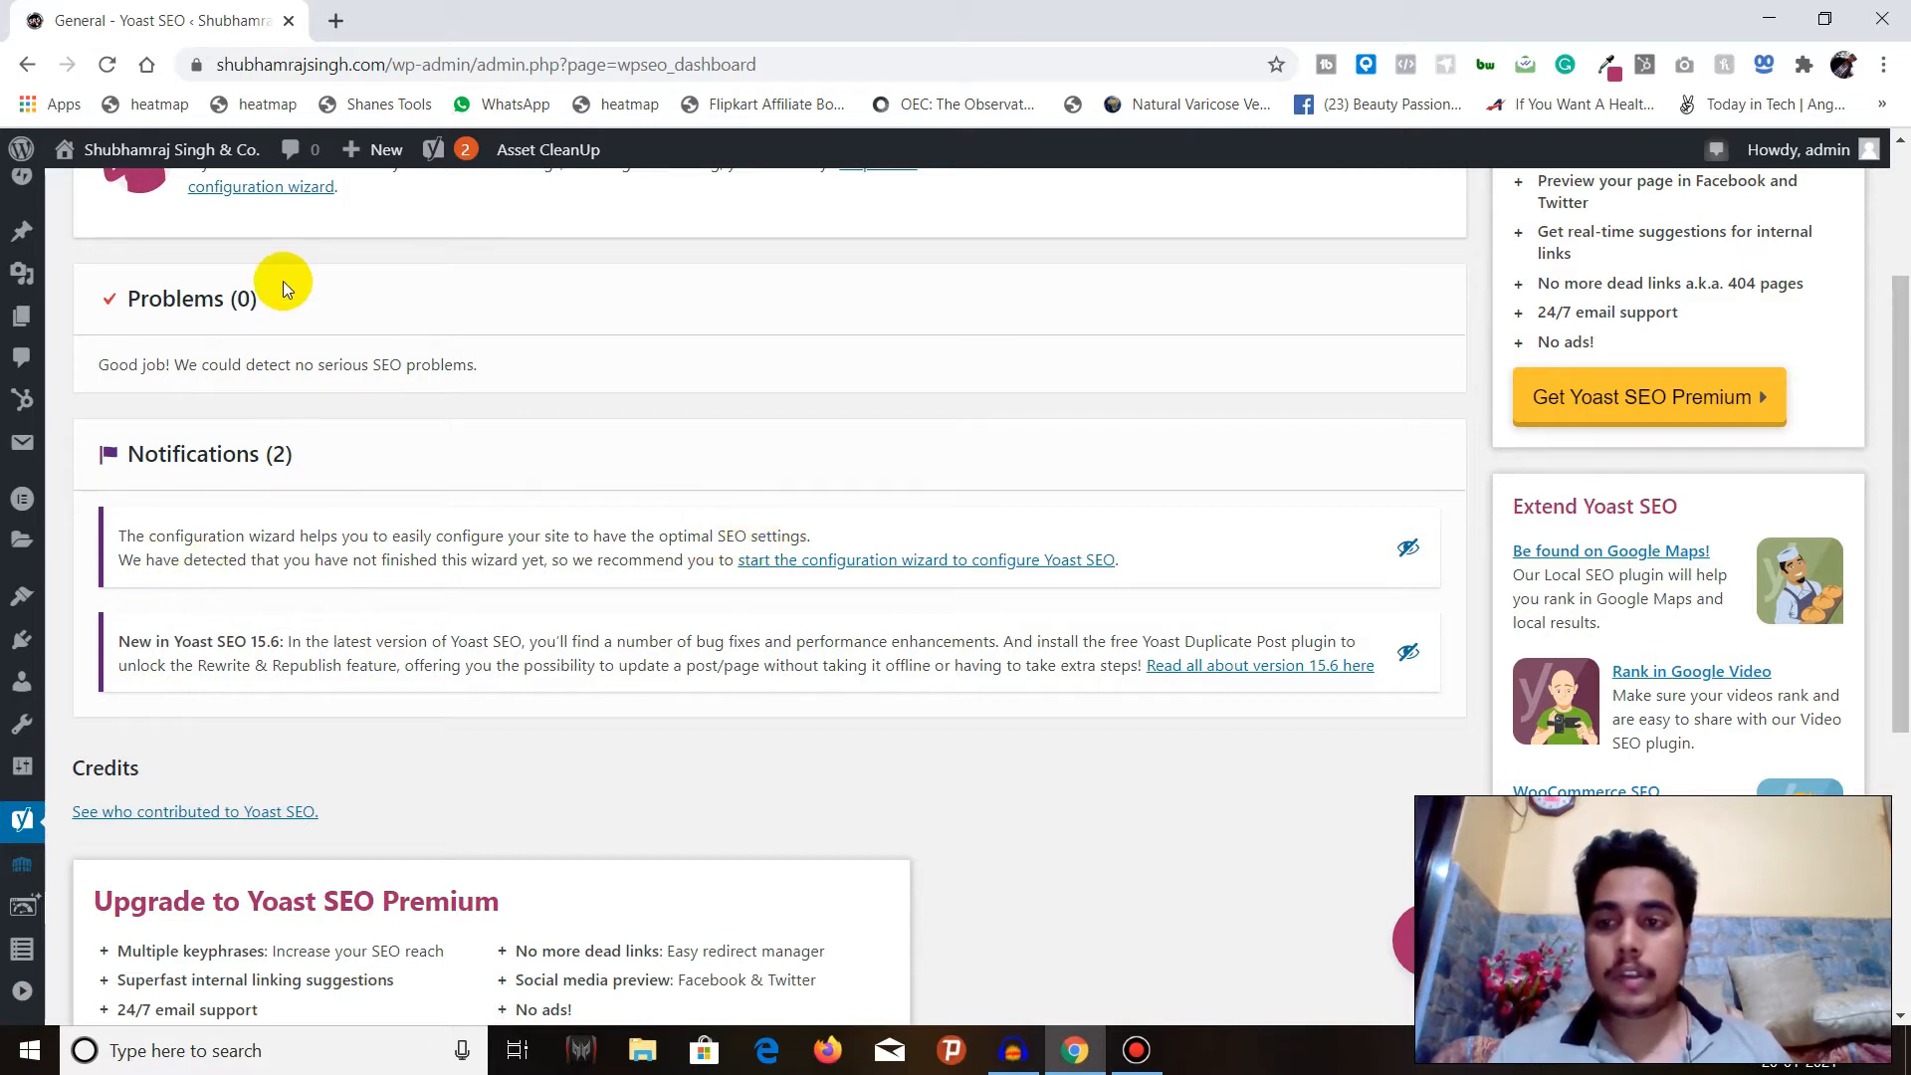
scroll(283, 281, up, 1)
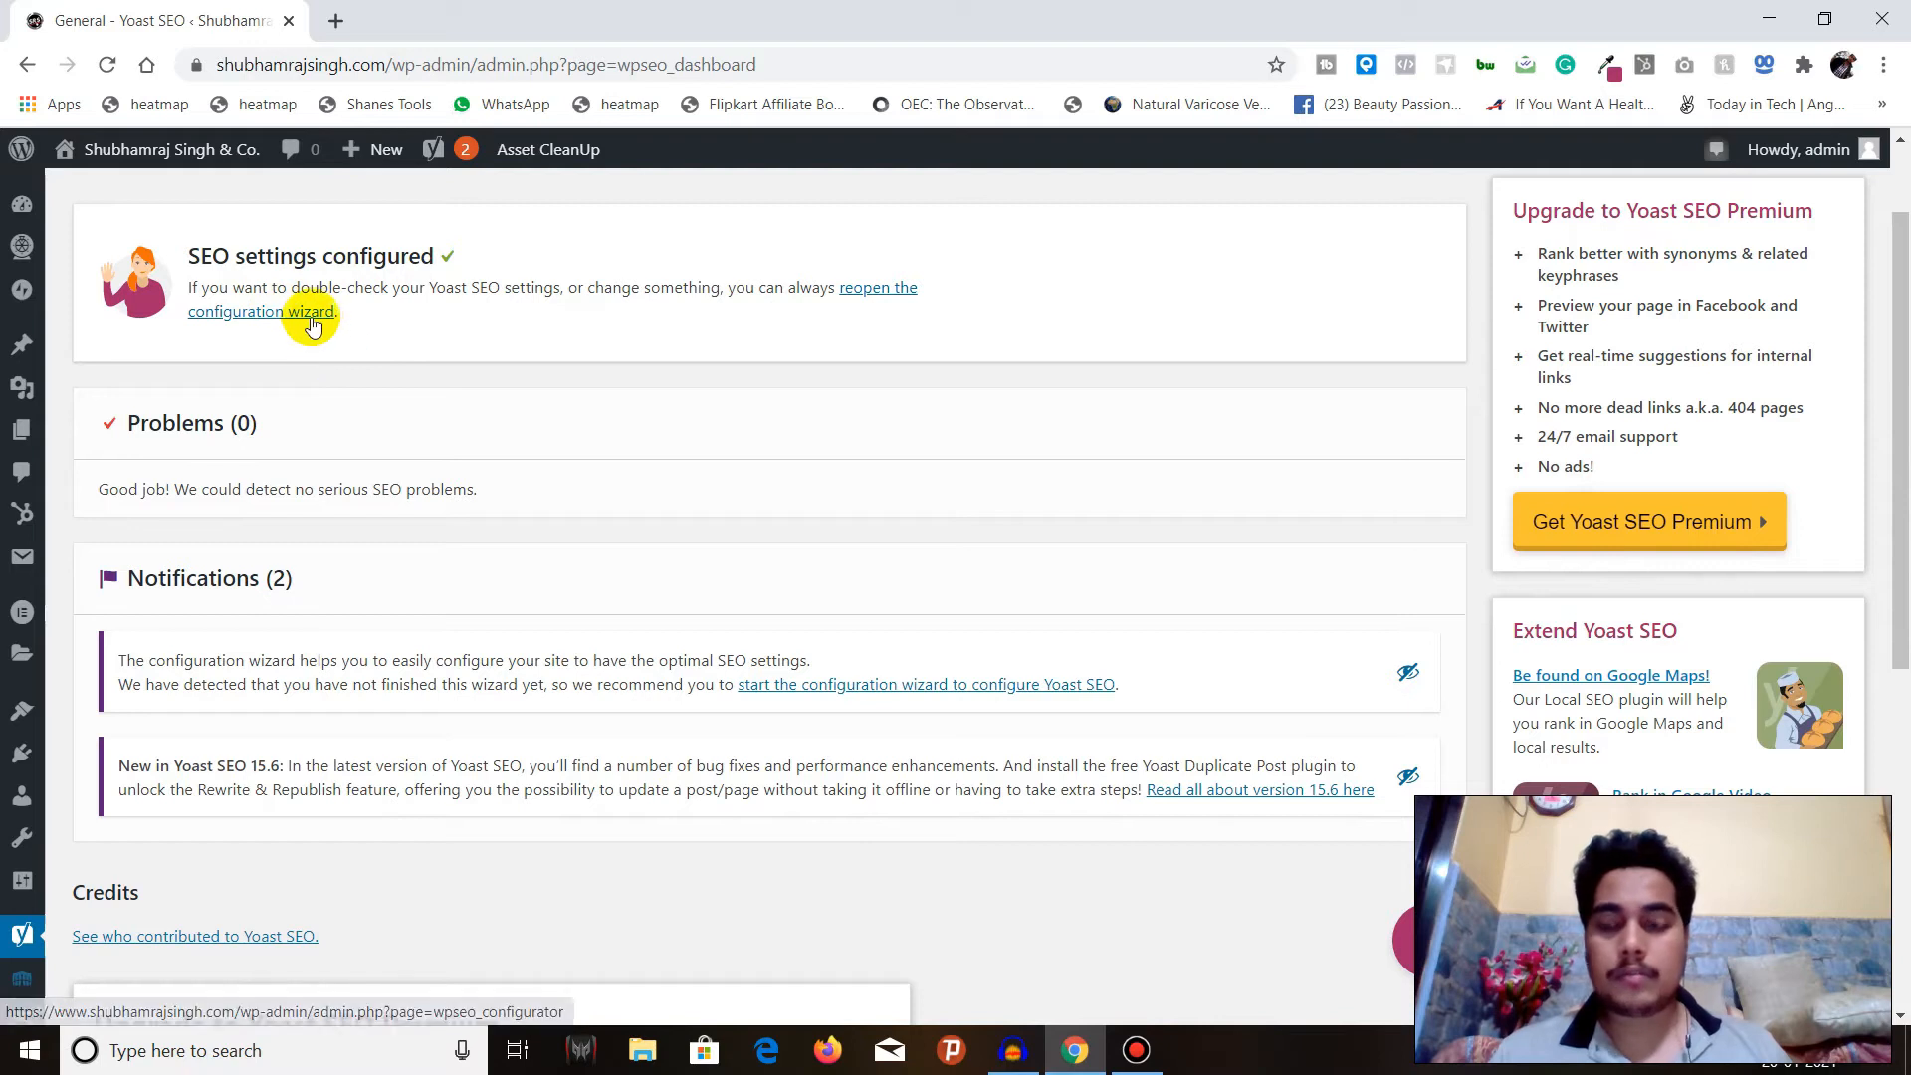
click(1397, 677)
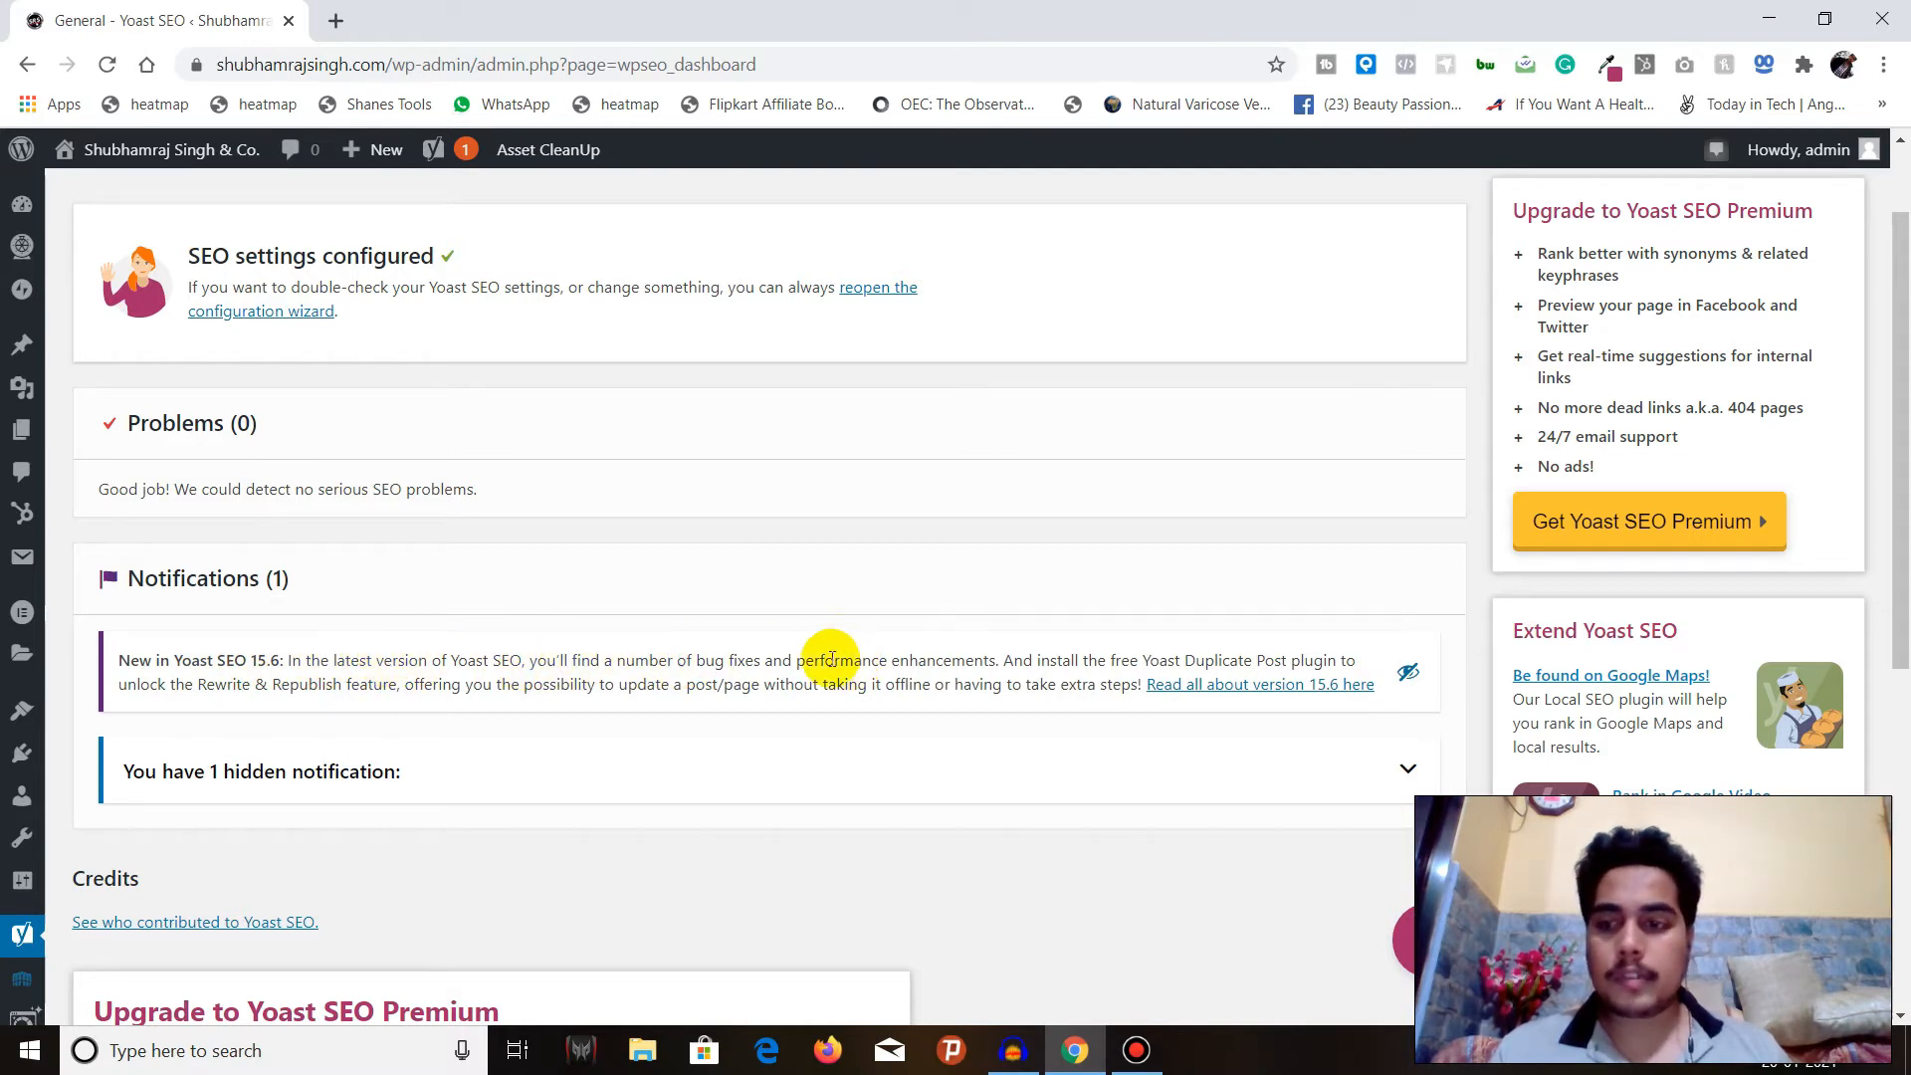
click(1411, 672)
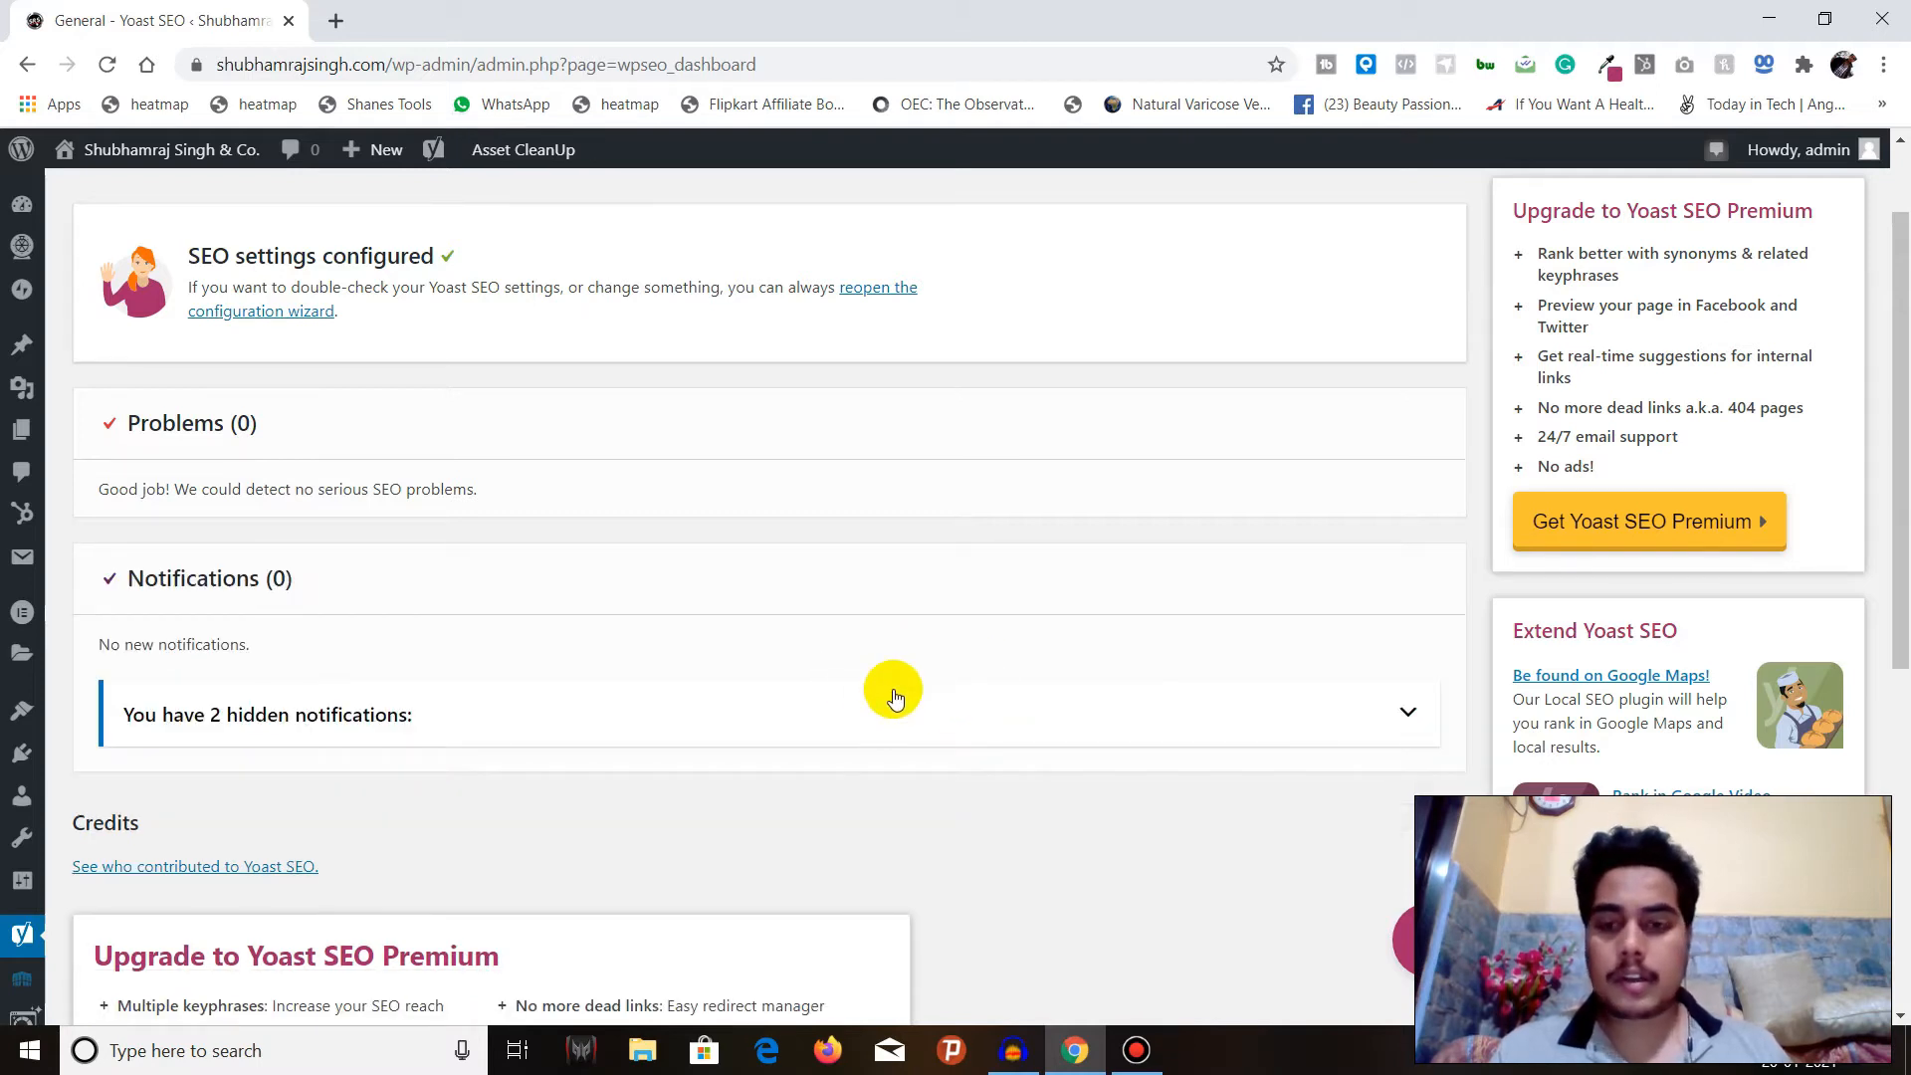
Examine the hidden notifications, then look over the Problems, Notifications and Credits sections of the Yoast dashboard.
scroll(872, 713, down, 1)
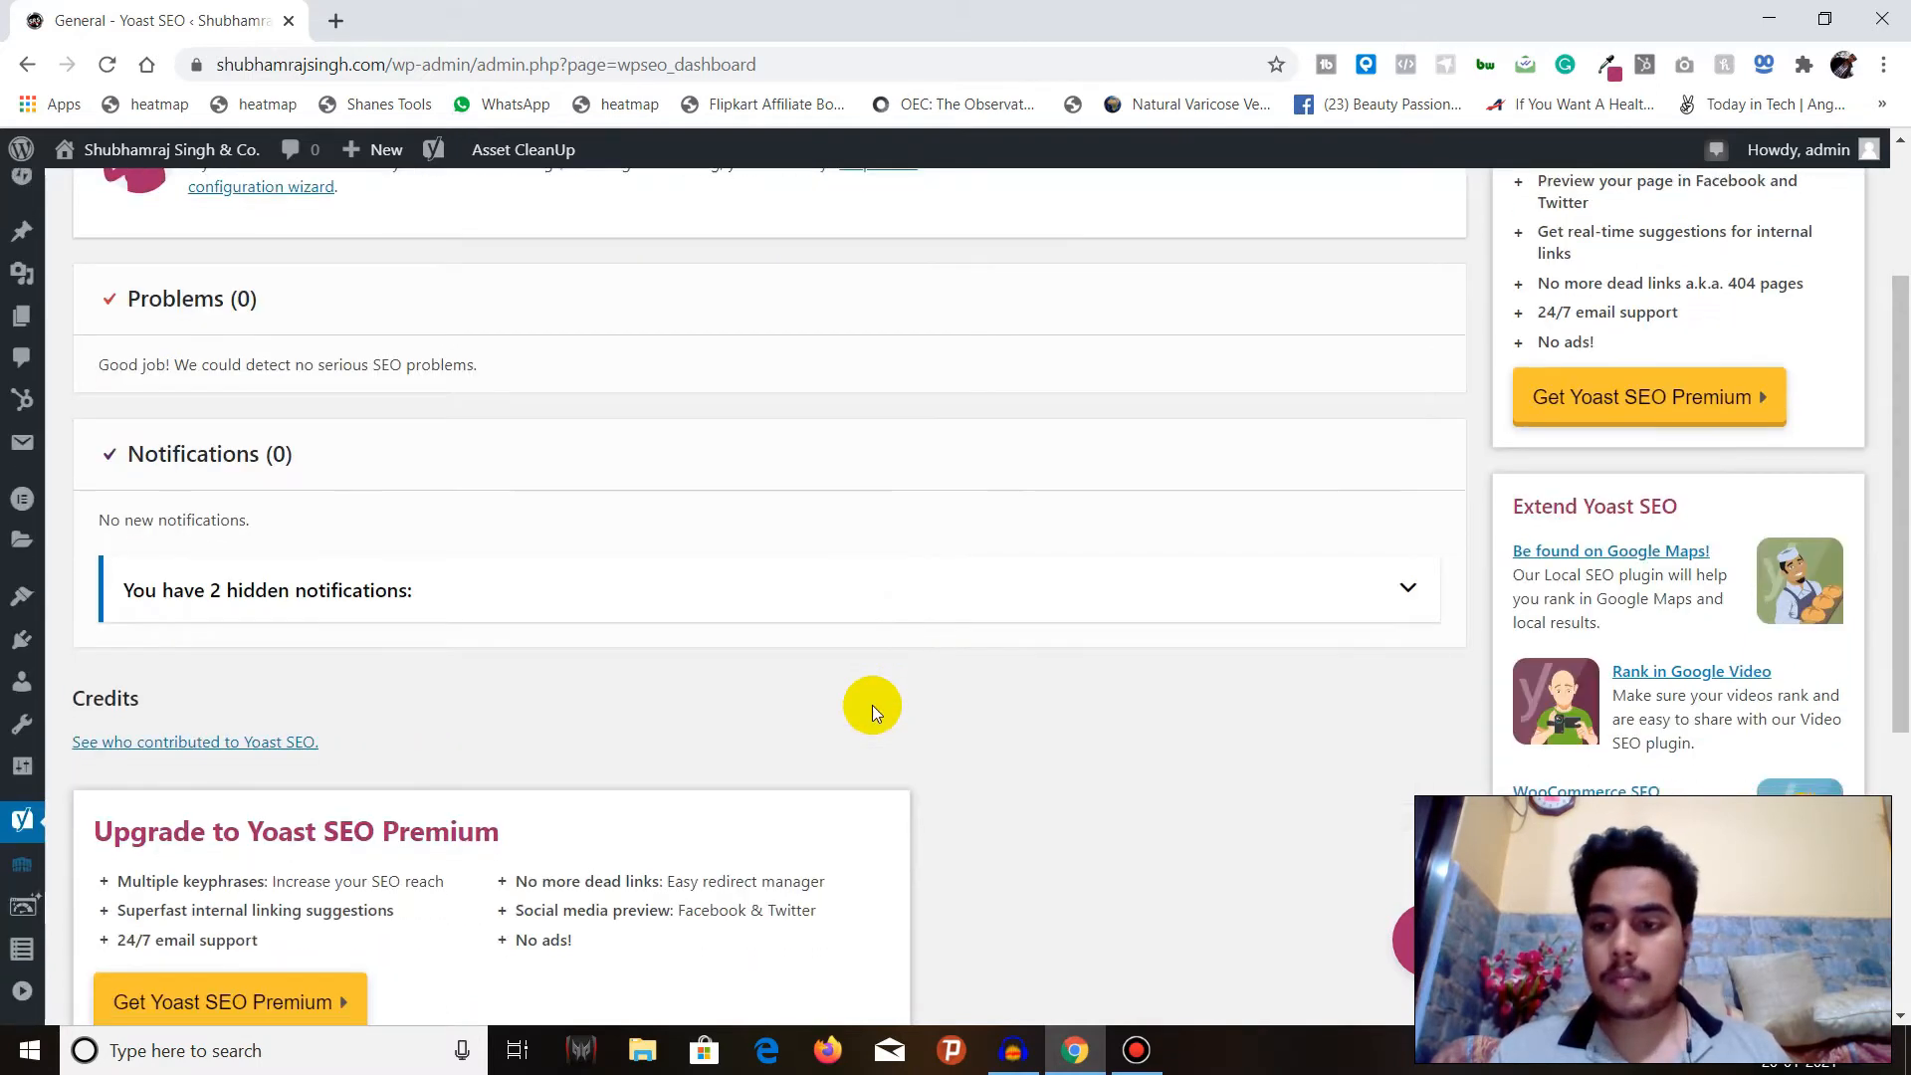
click(843, 627)
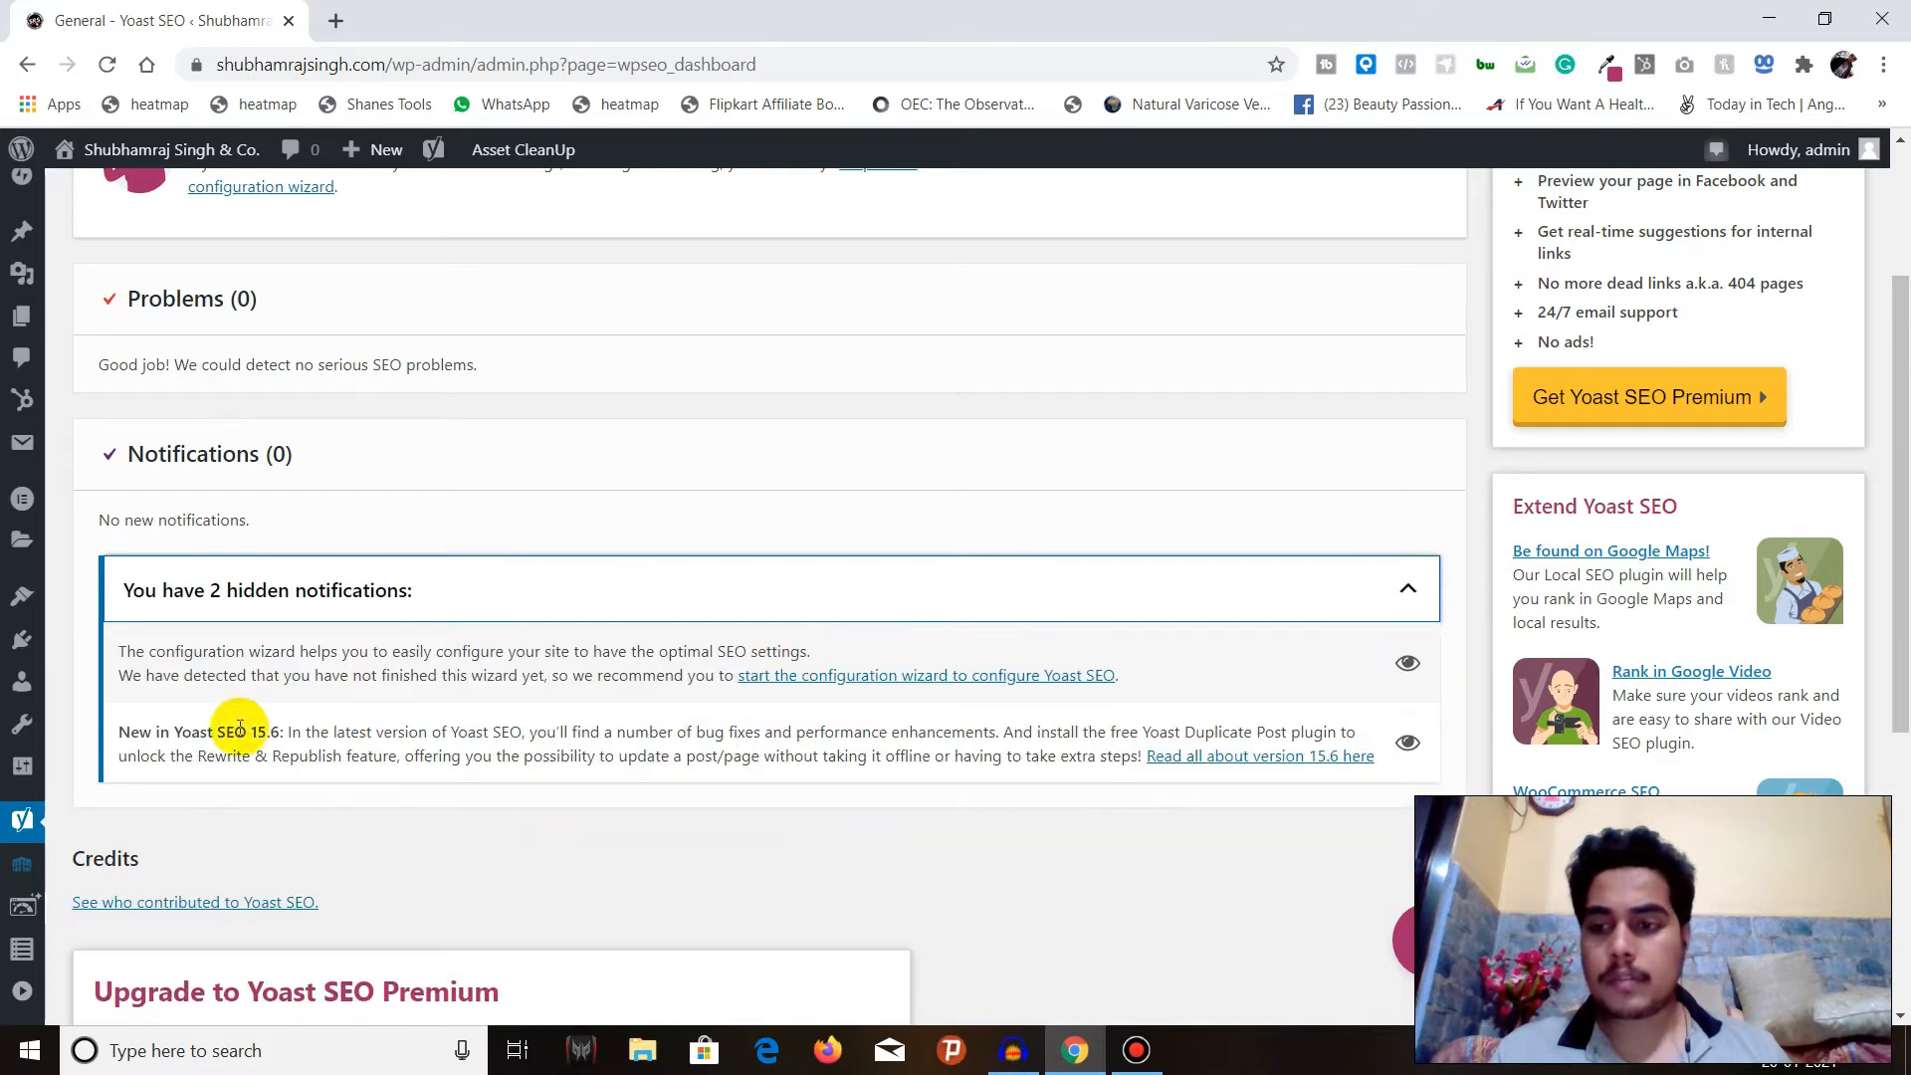
click(946, 577)
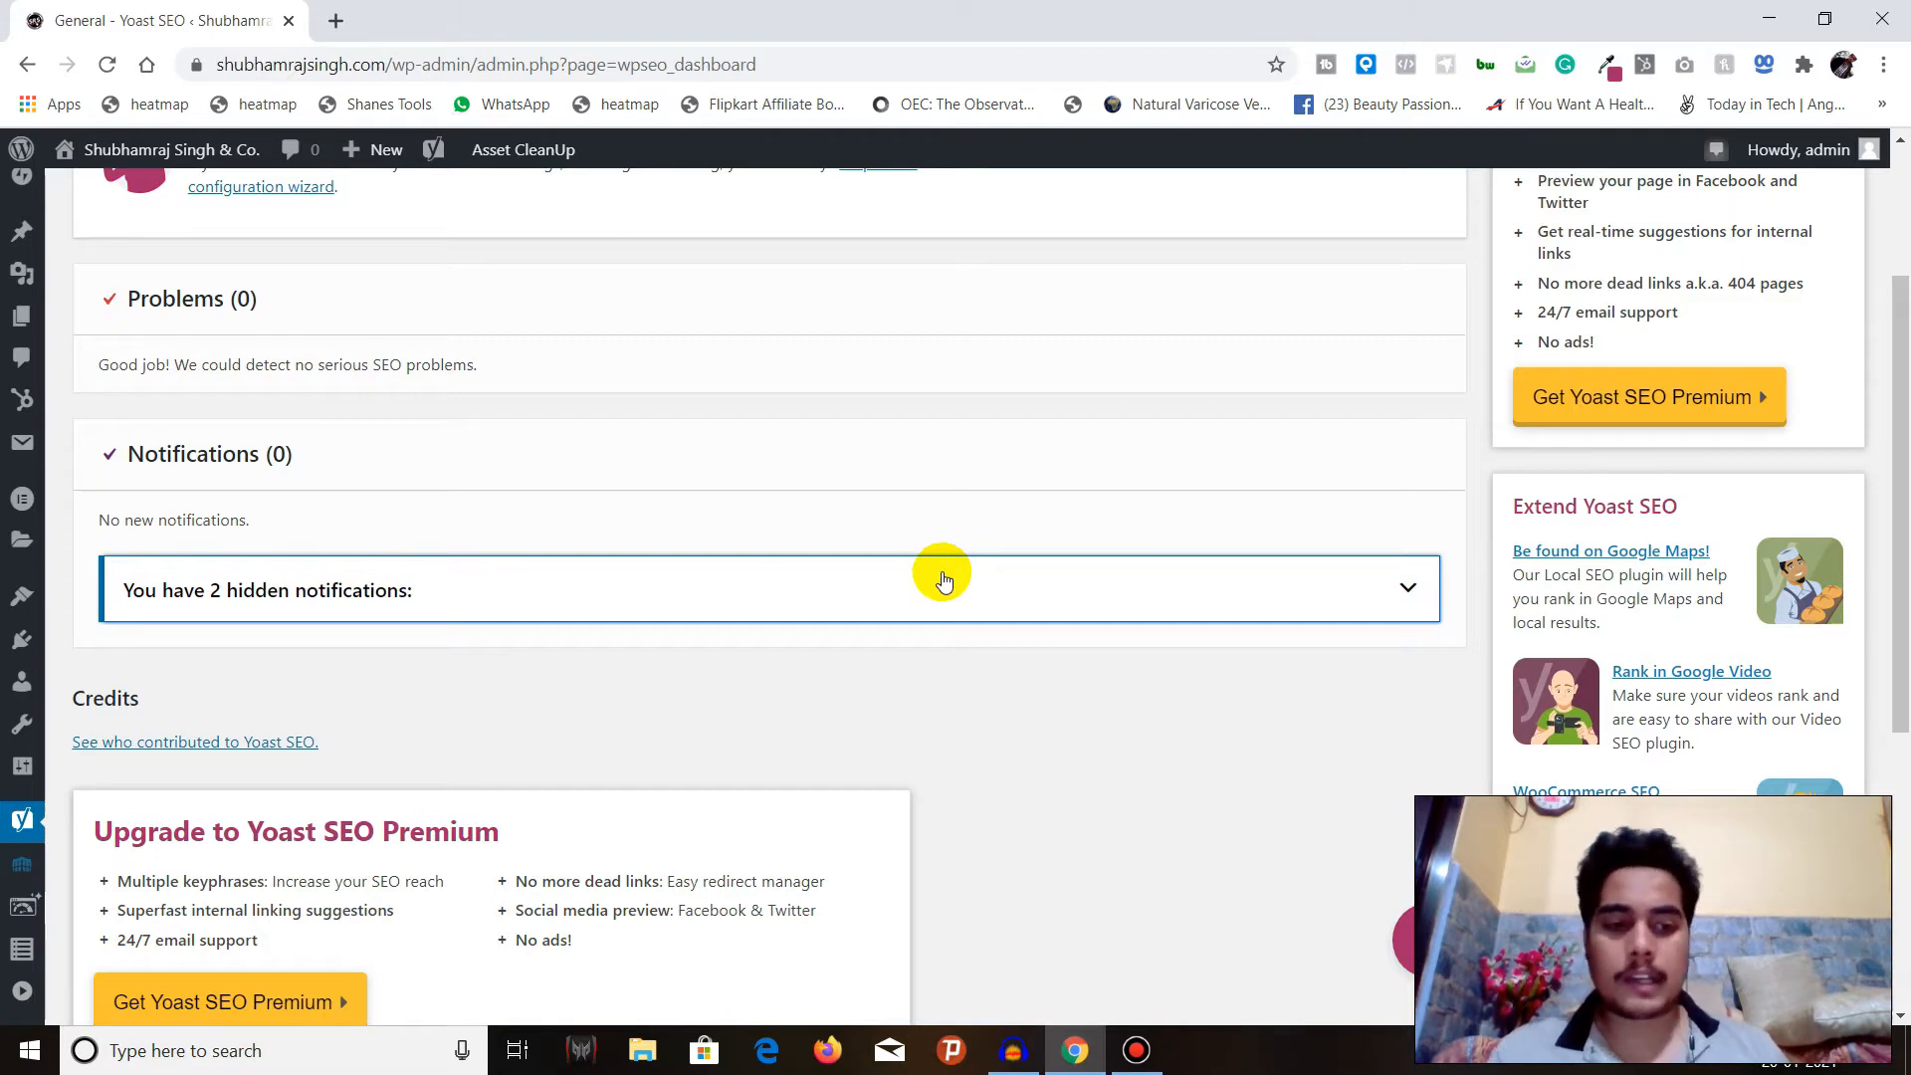
scroll(742, 610, down, 4)
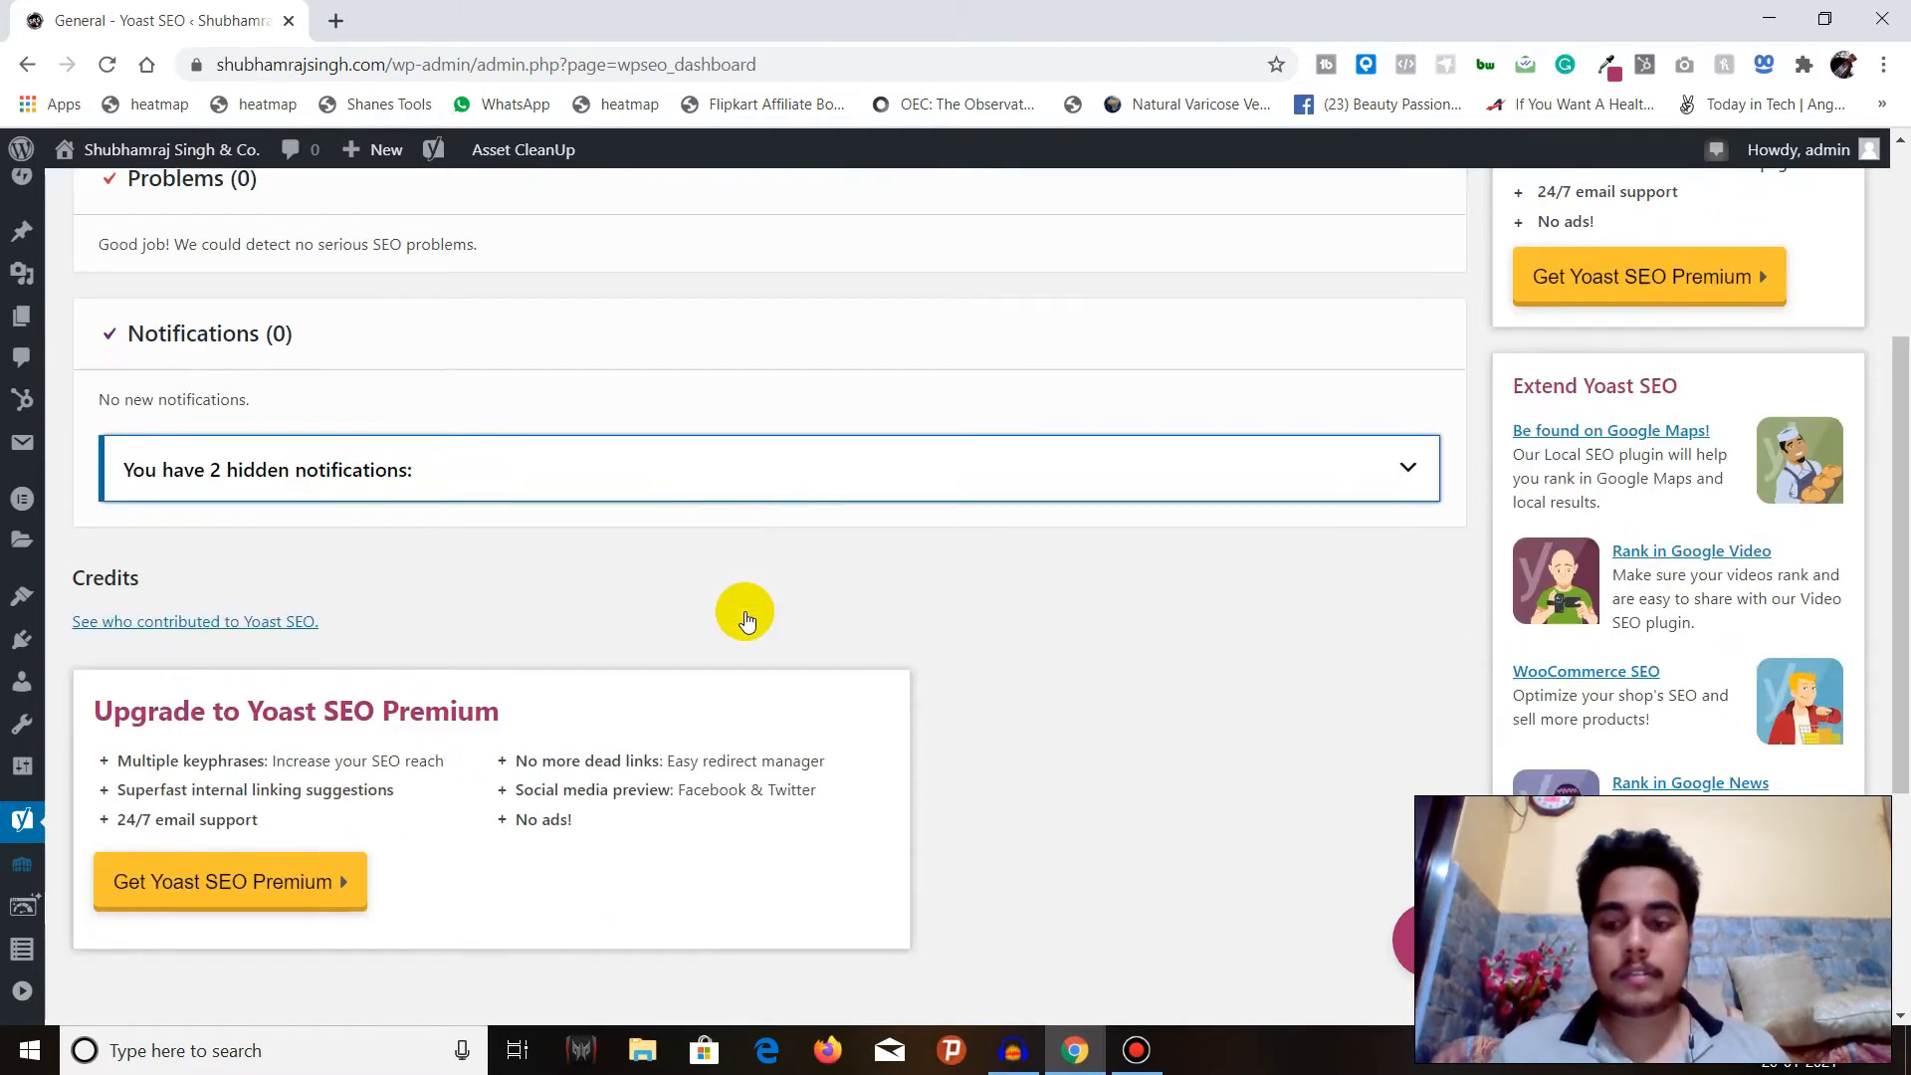
scroll(624, 631, up, 4)
scroll(623, 631, up, 3)
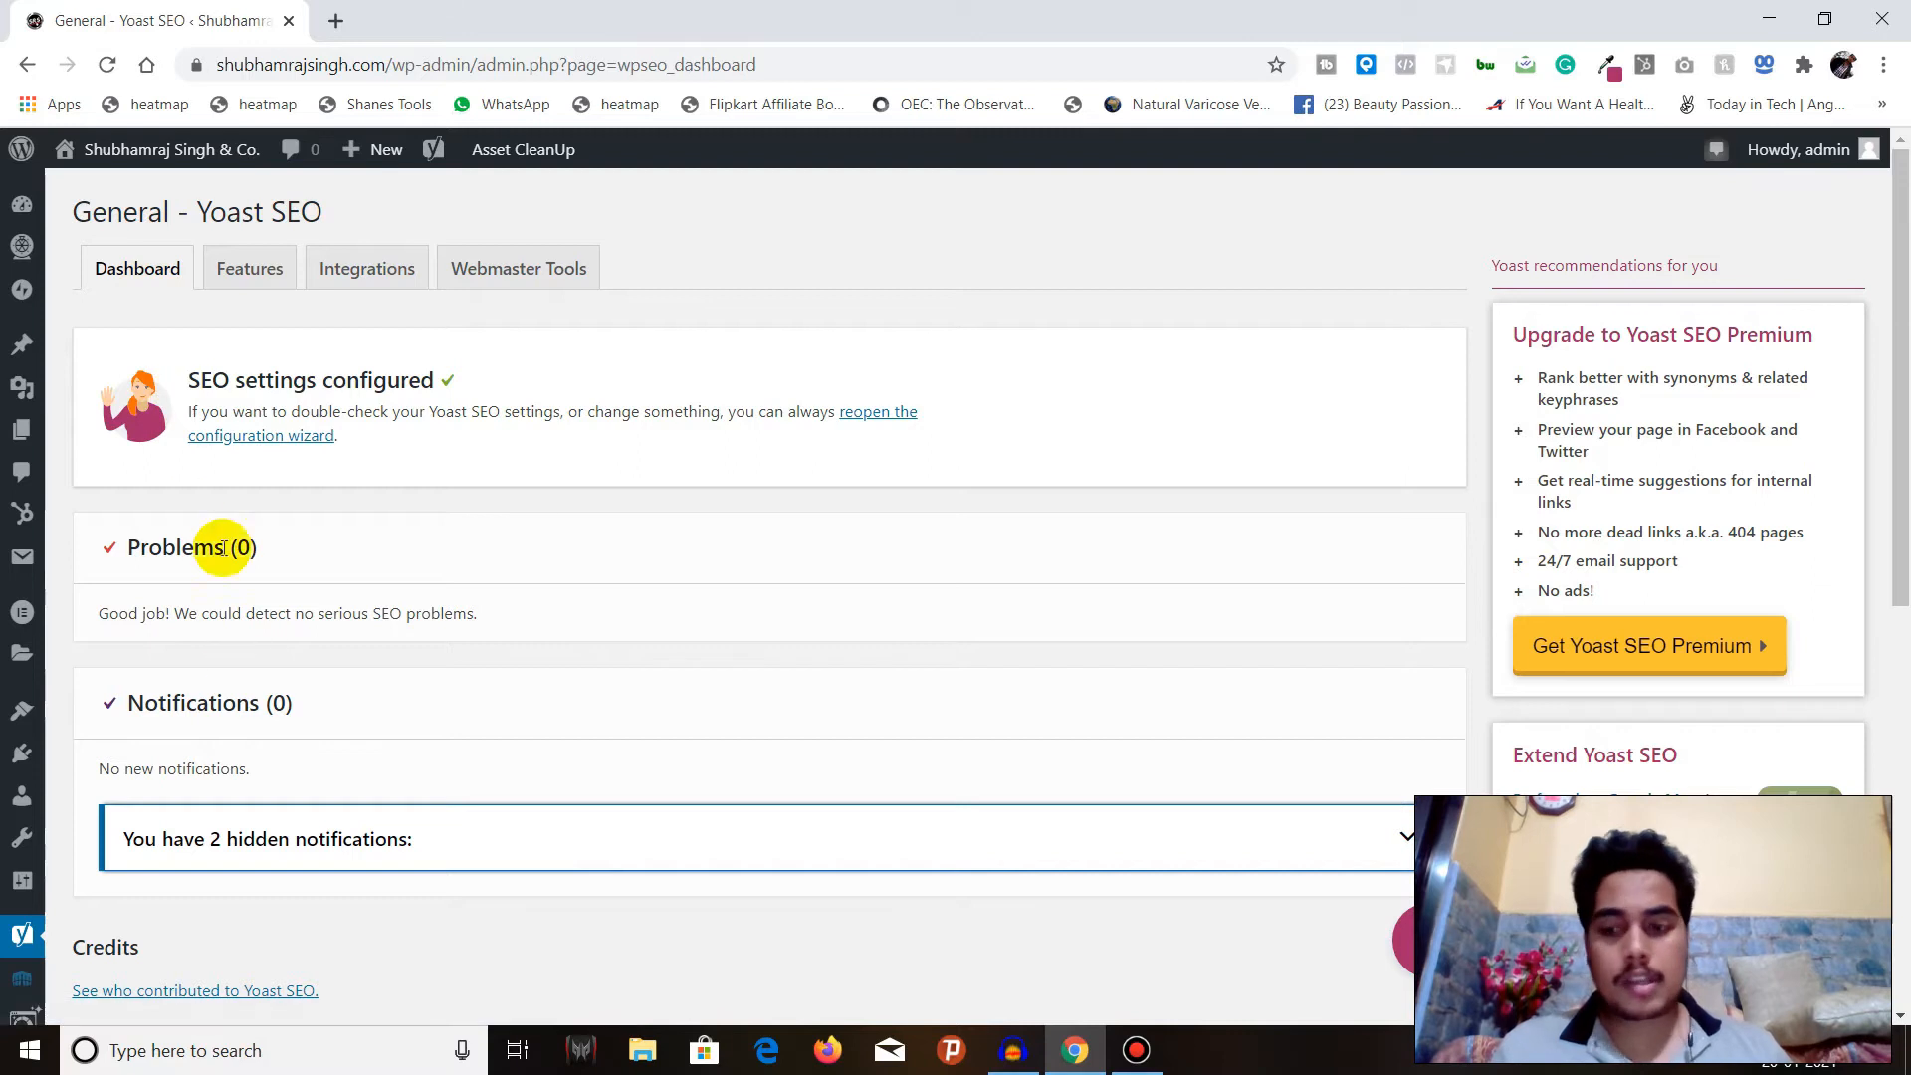
scroll(223, 587, down, 3)
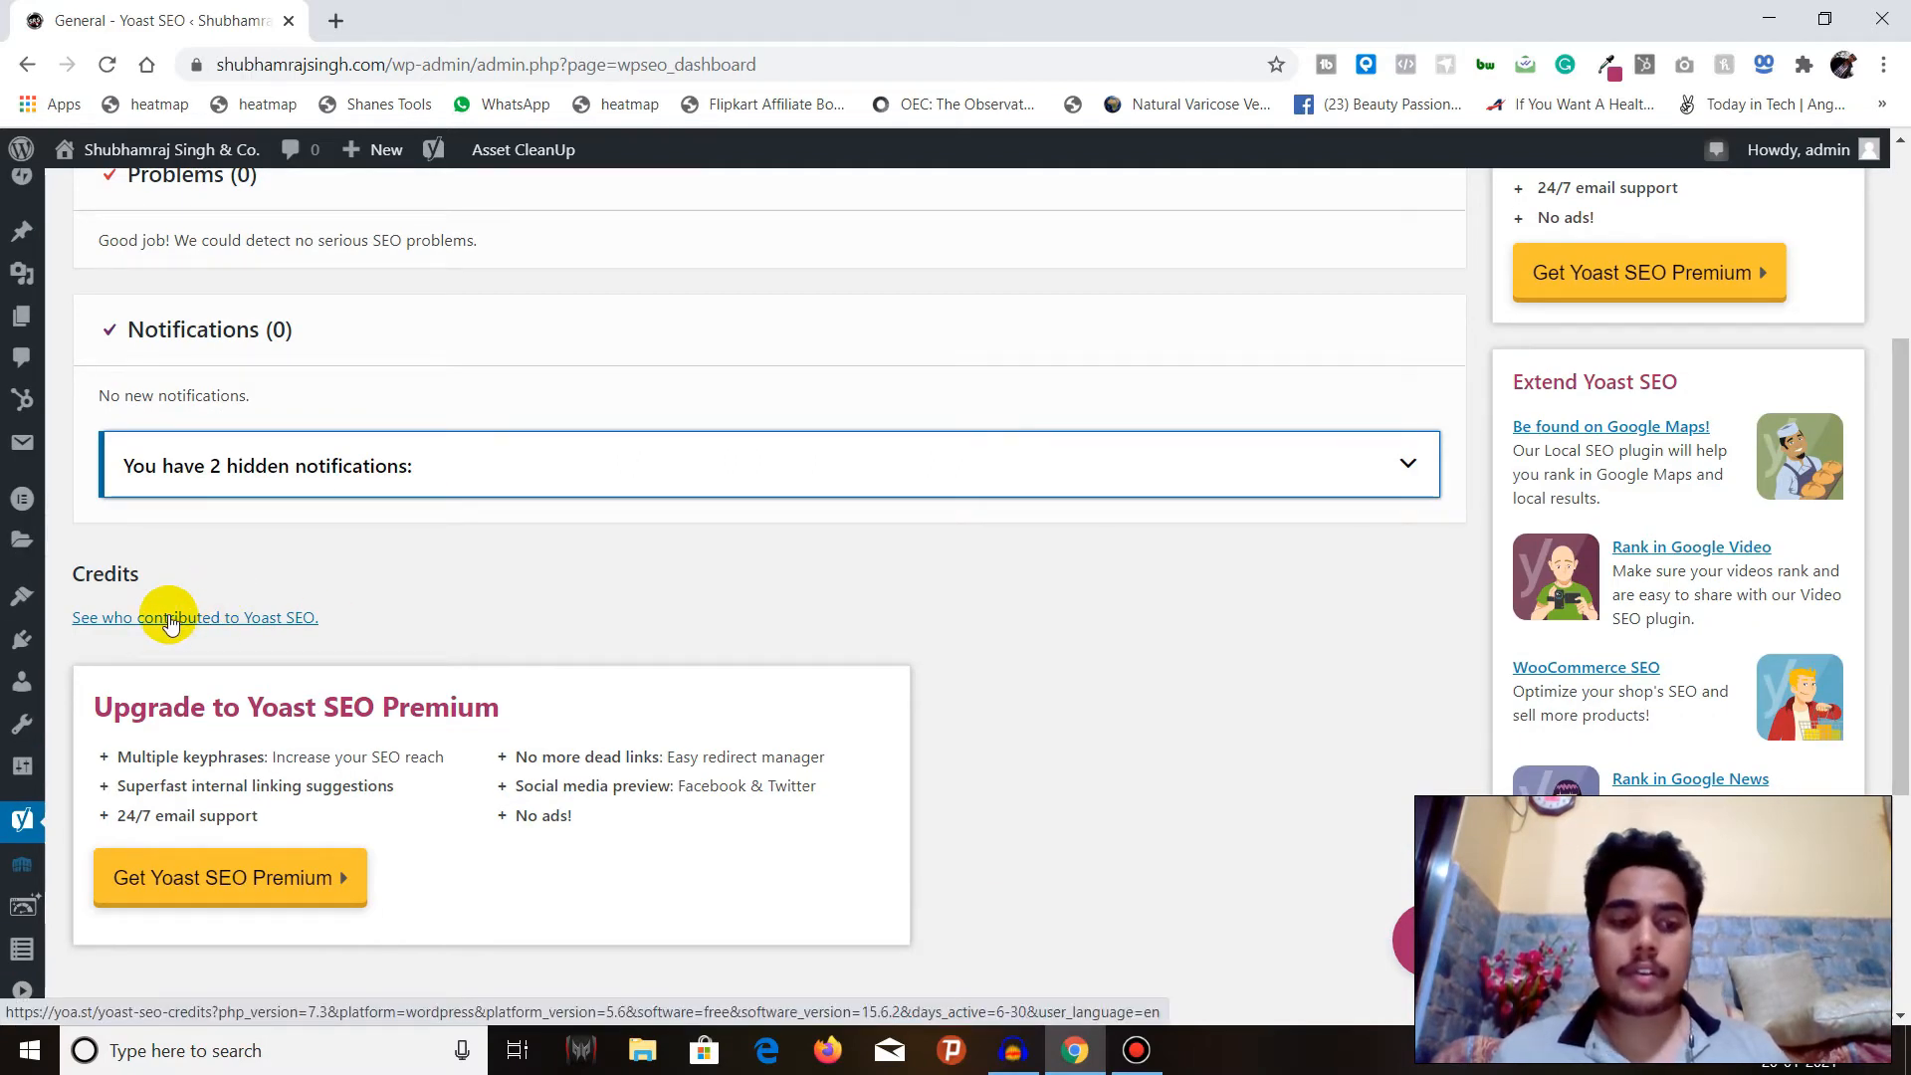
scroll(249, 589, up, 4)
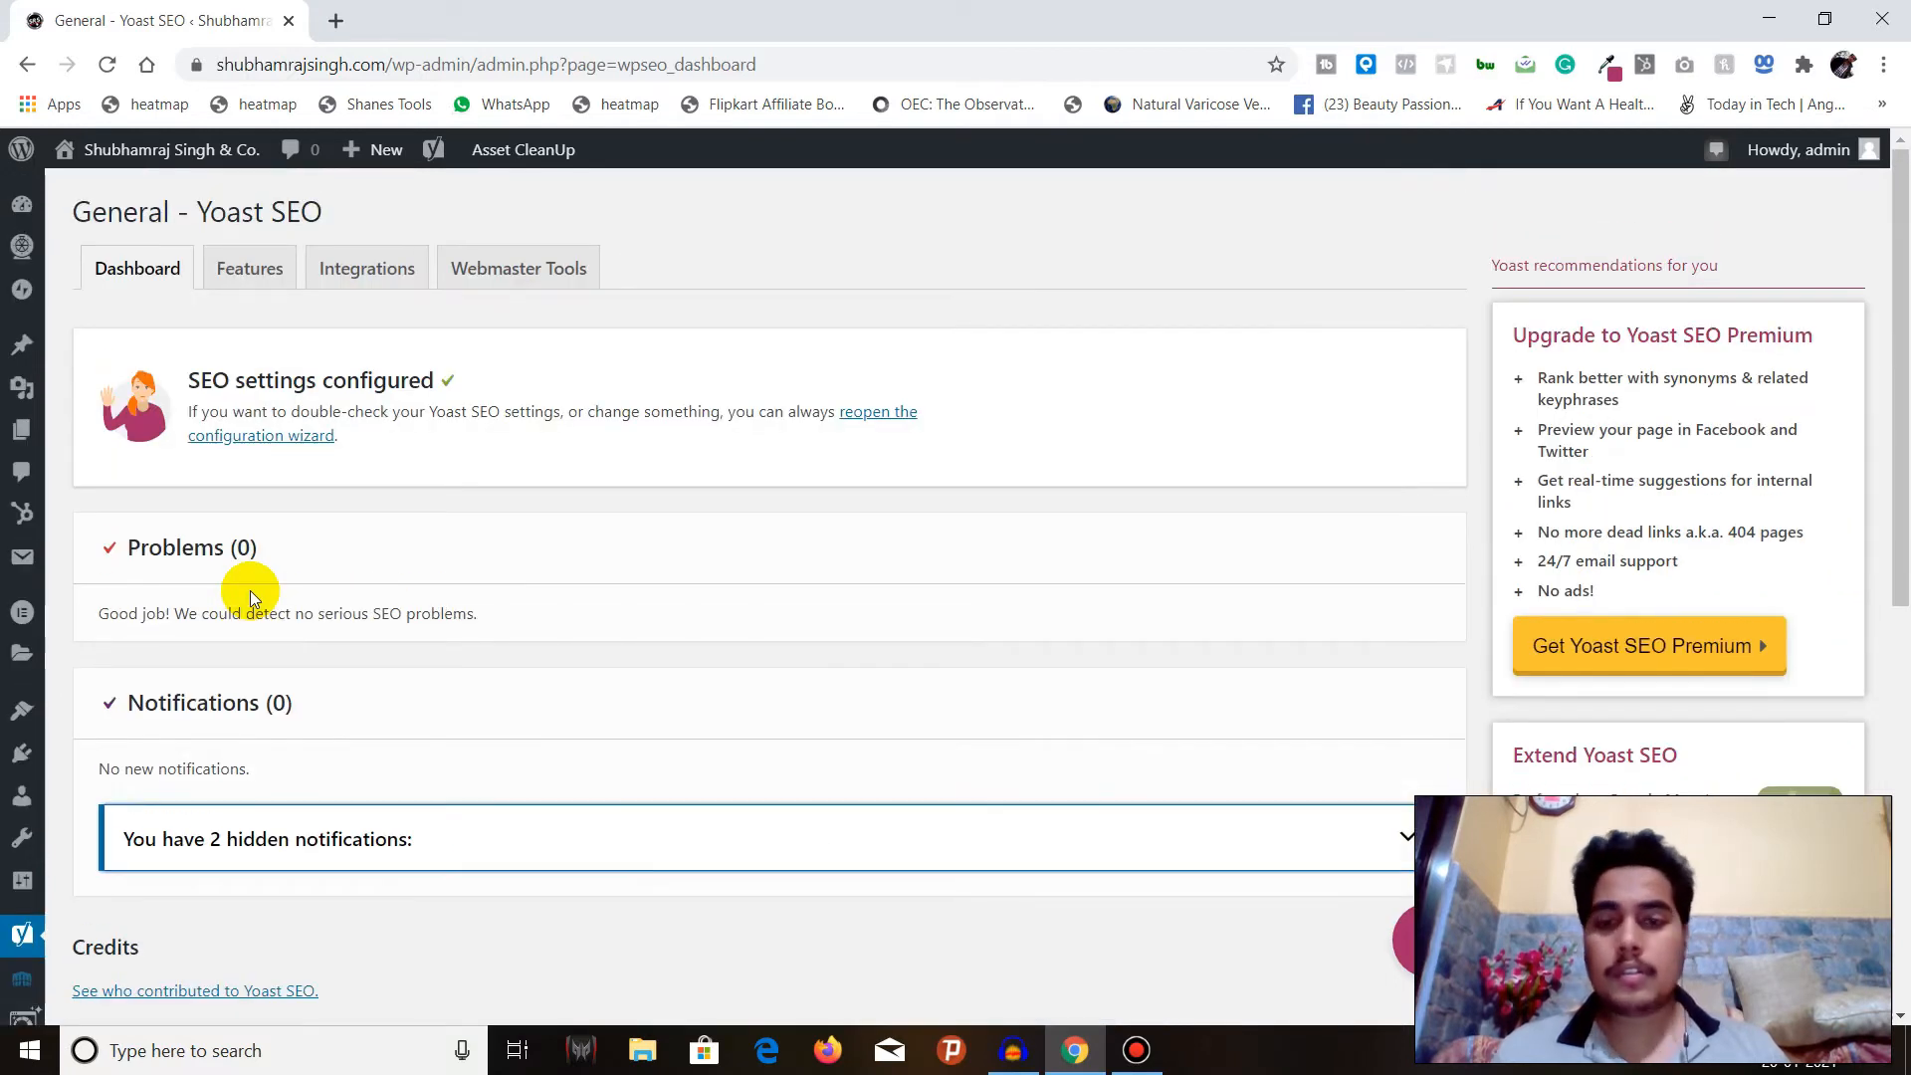
scroll(249, 589, down, 5)
scroll(320, 490, up, 5)
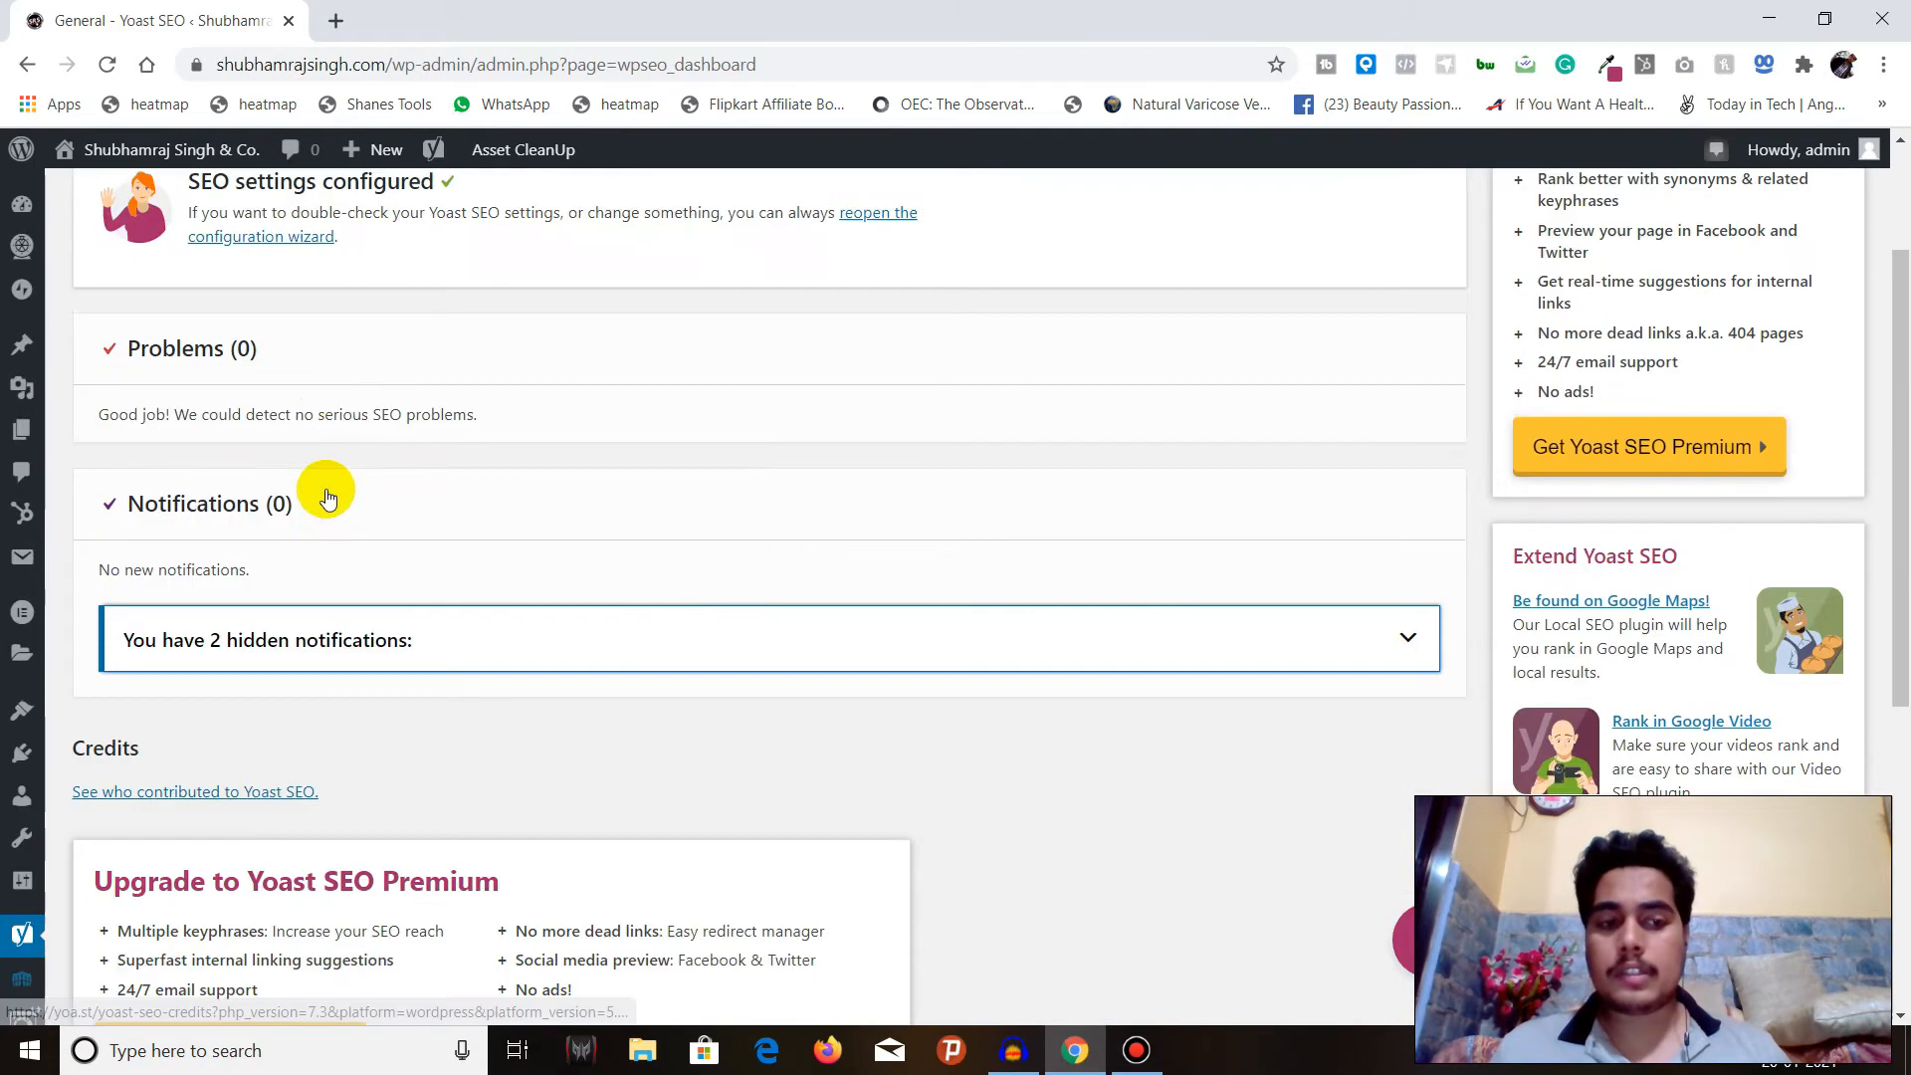
Open the Features settings and read the help texts for SEO analysis, Readability analysis, Cornerstone content and Text link counter.
click(257, 289)
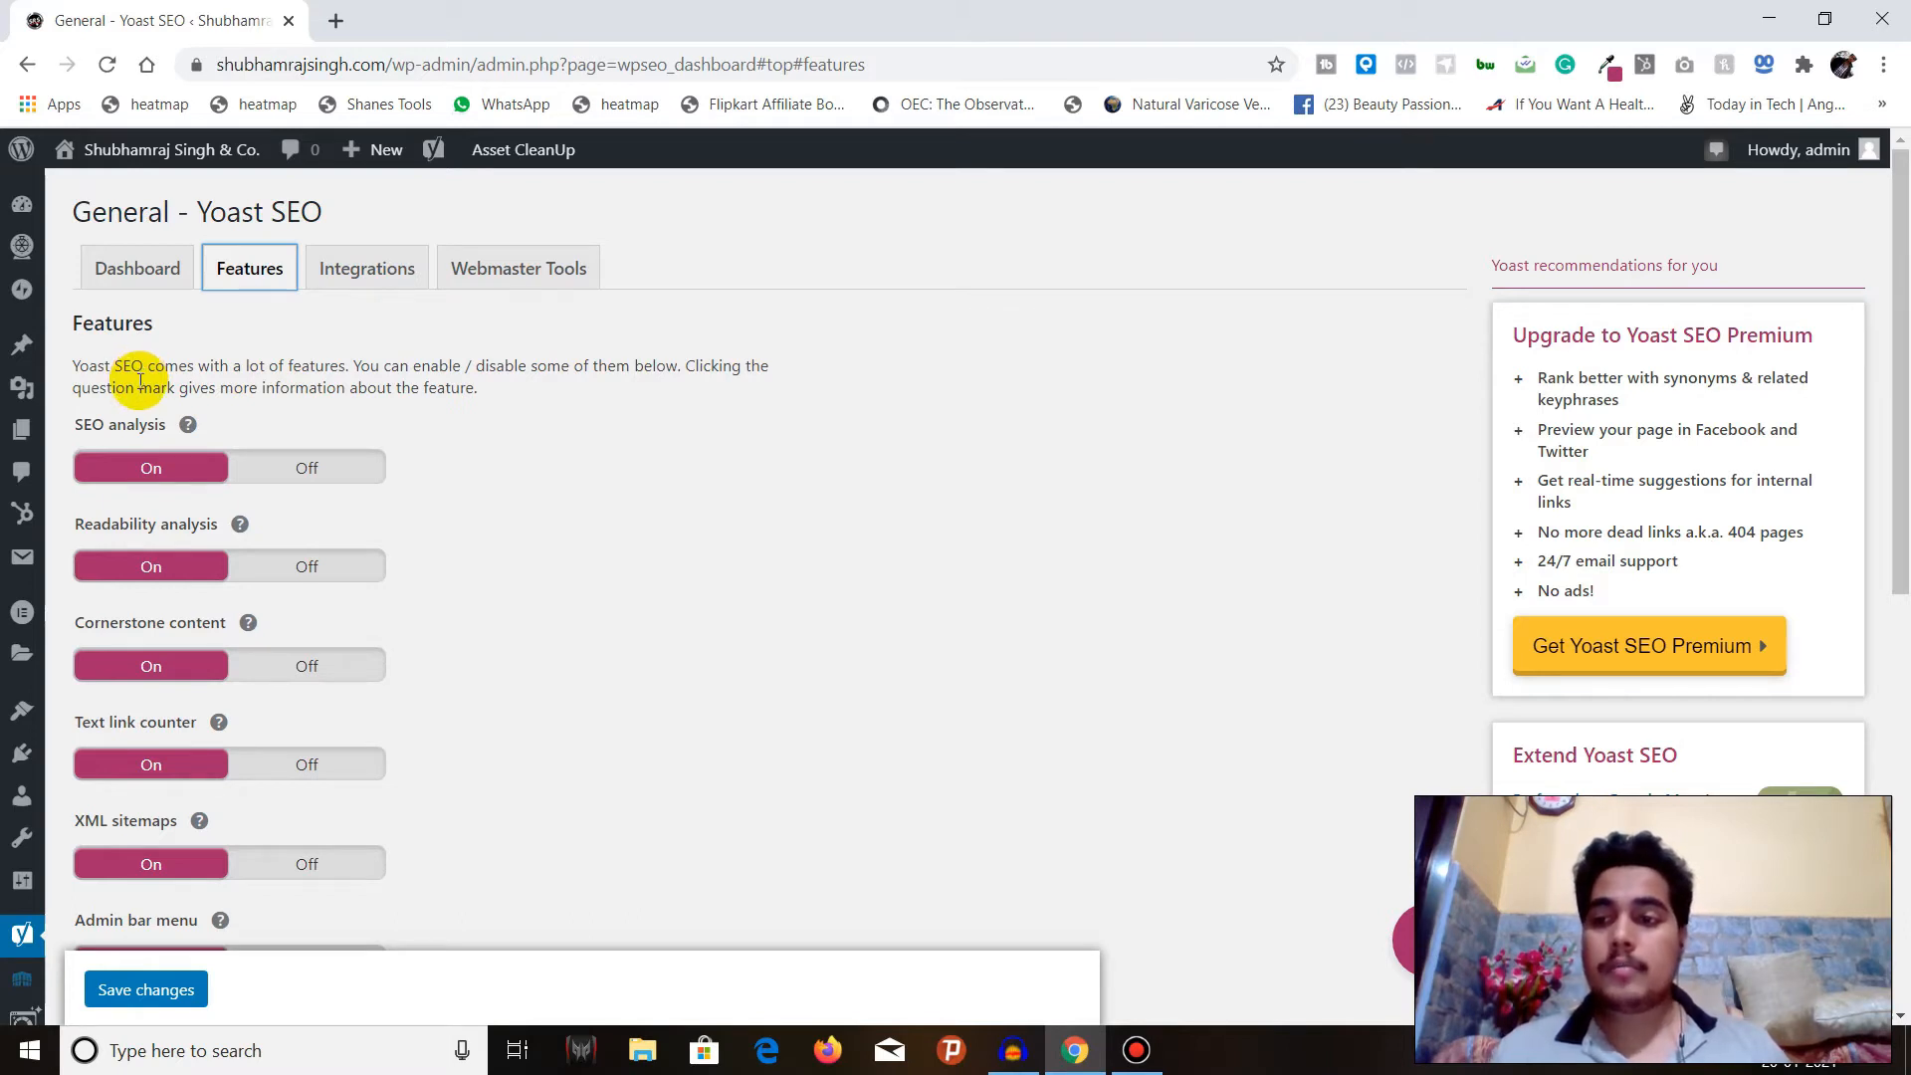
click(188, 428)
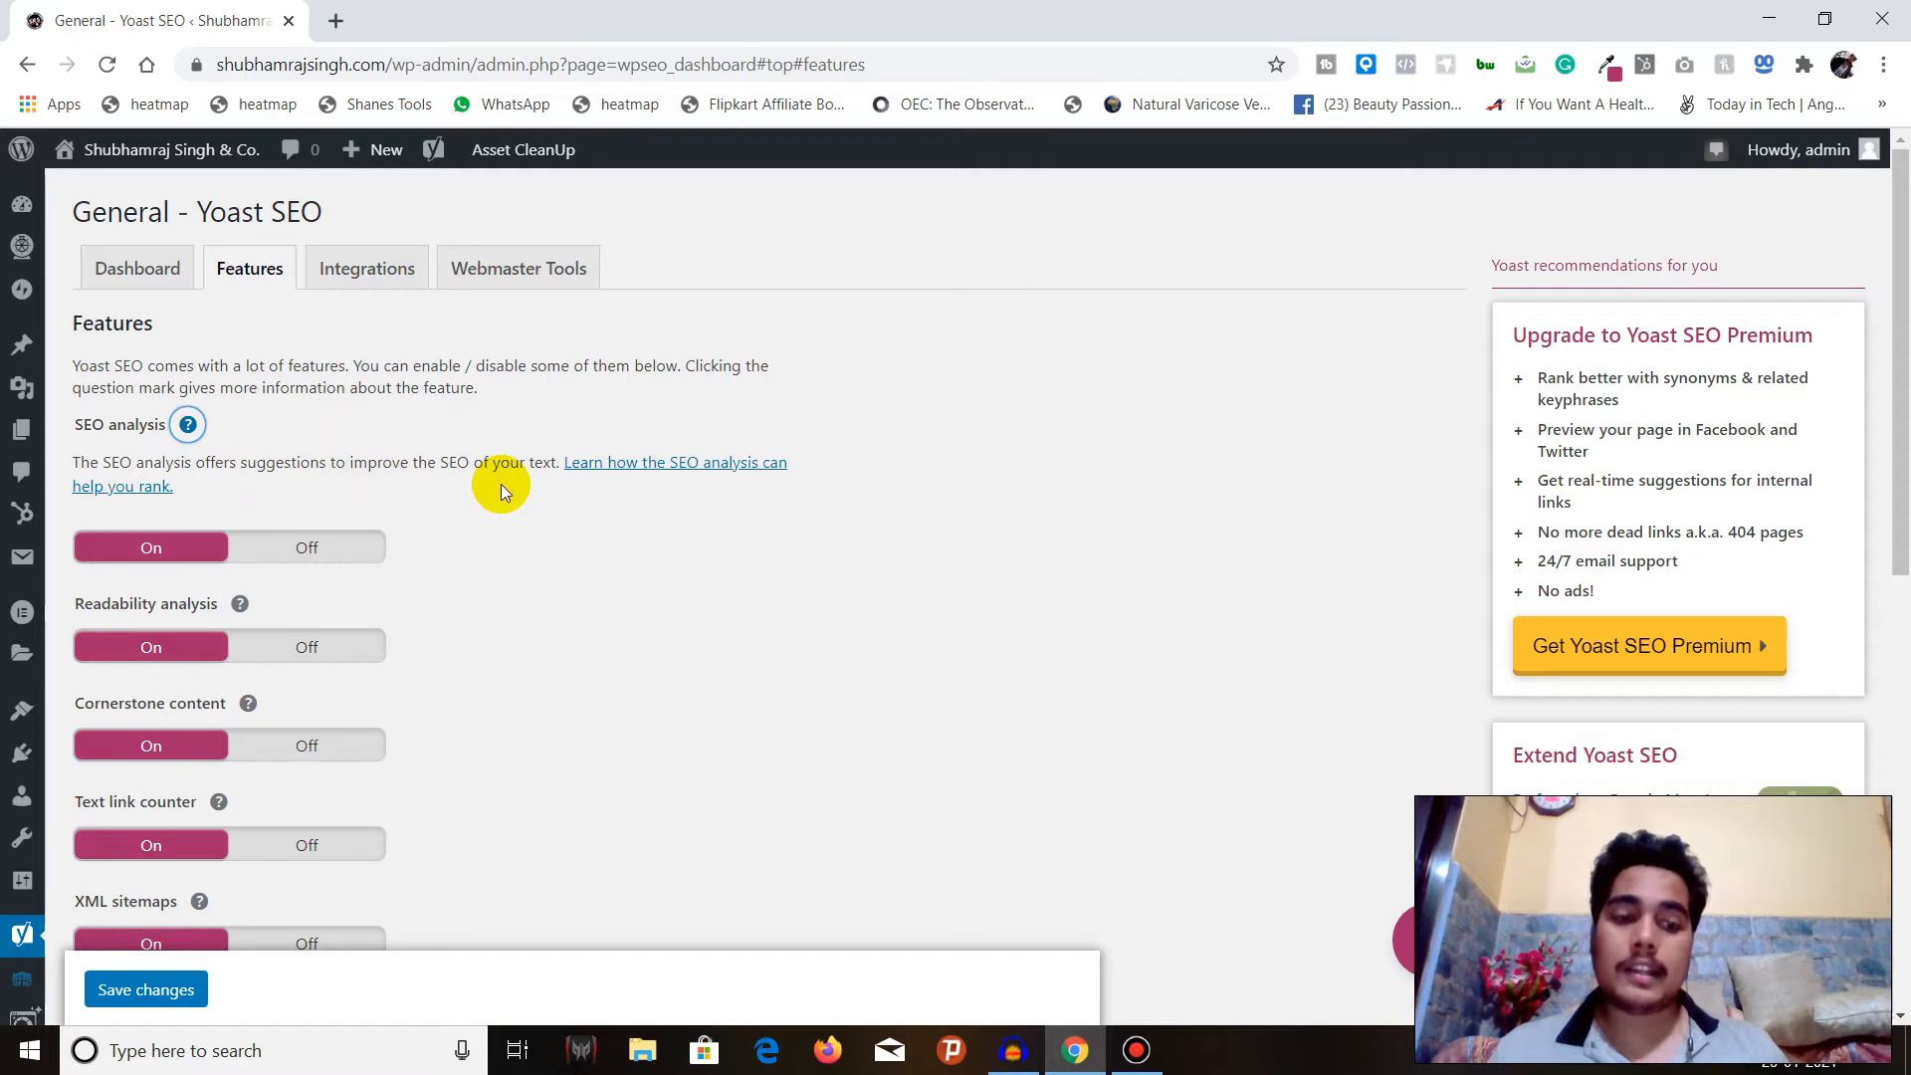
click(189, 425)
click(239, 525)
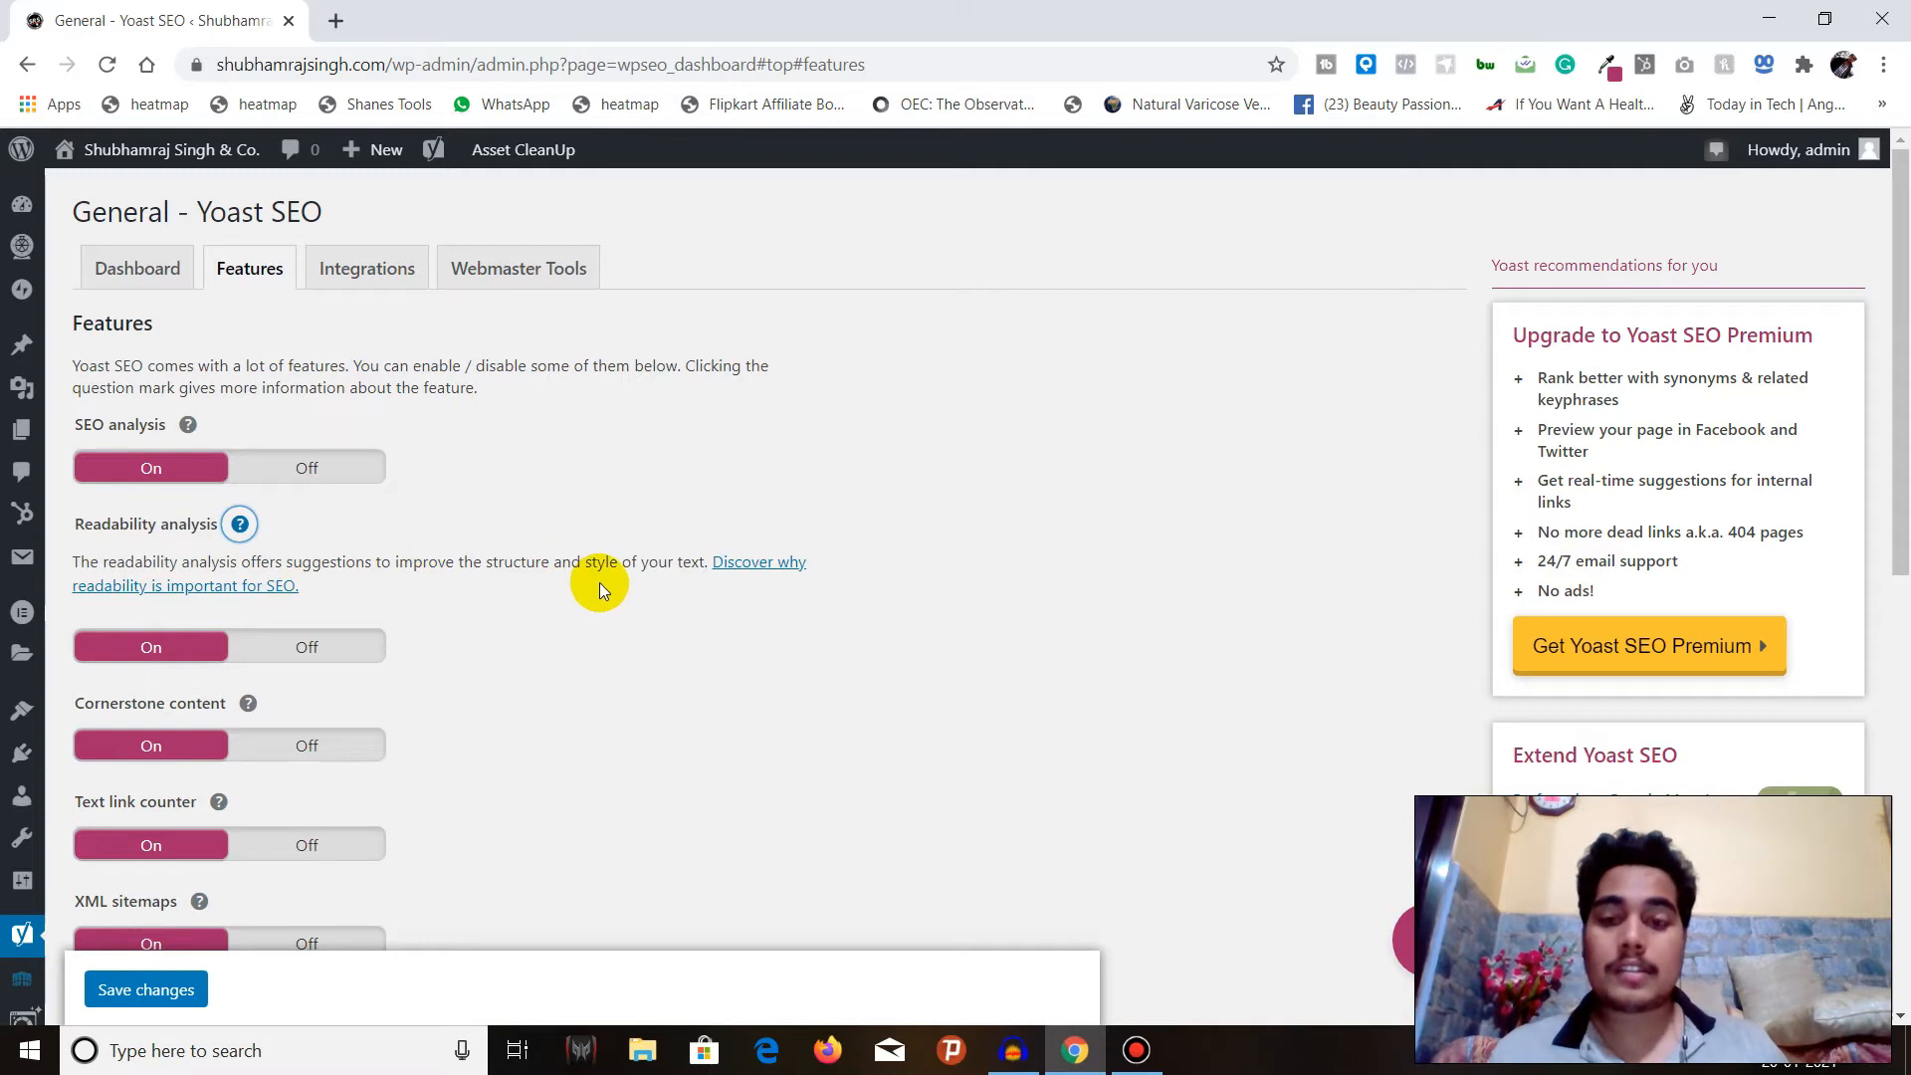
click(242, 524)
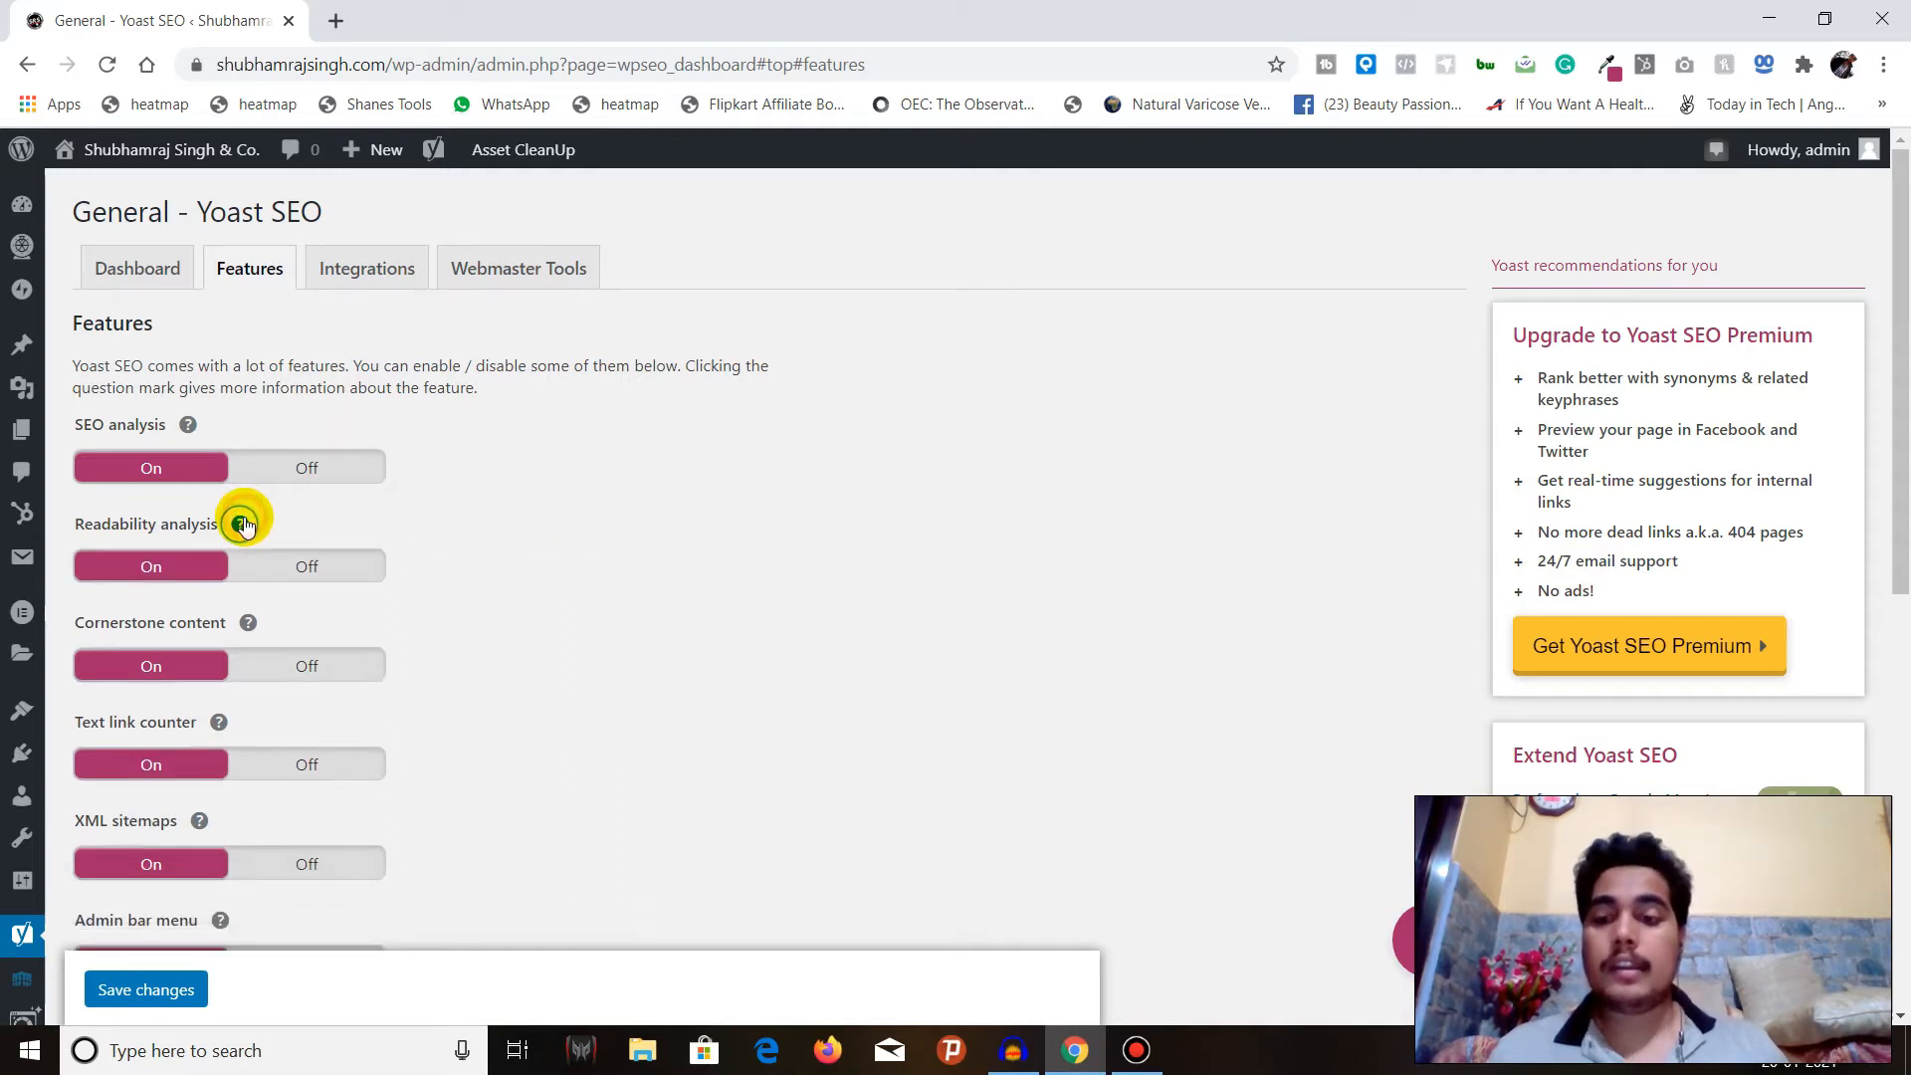
click(248, 622)
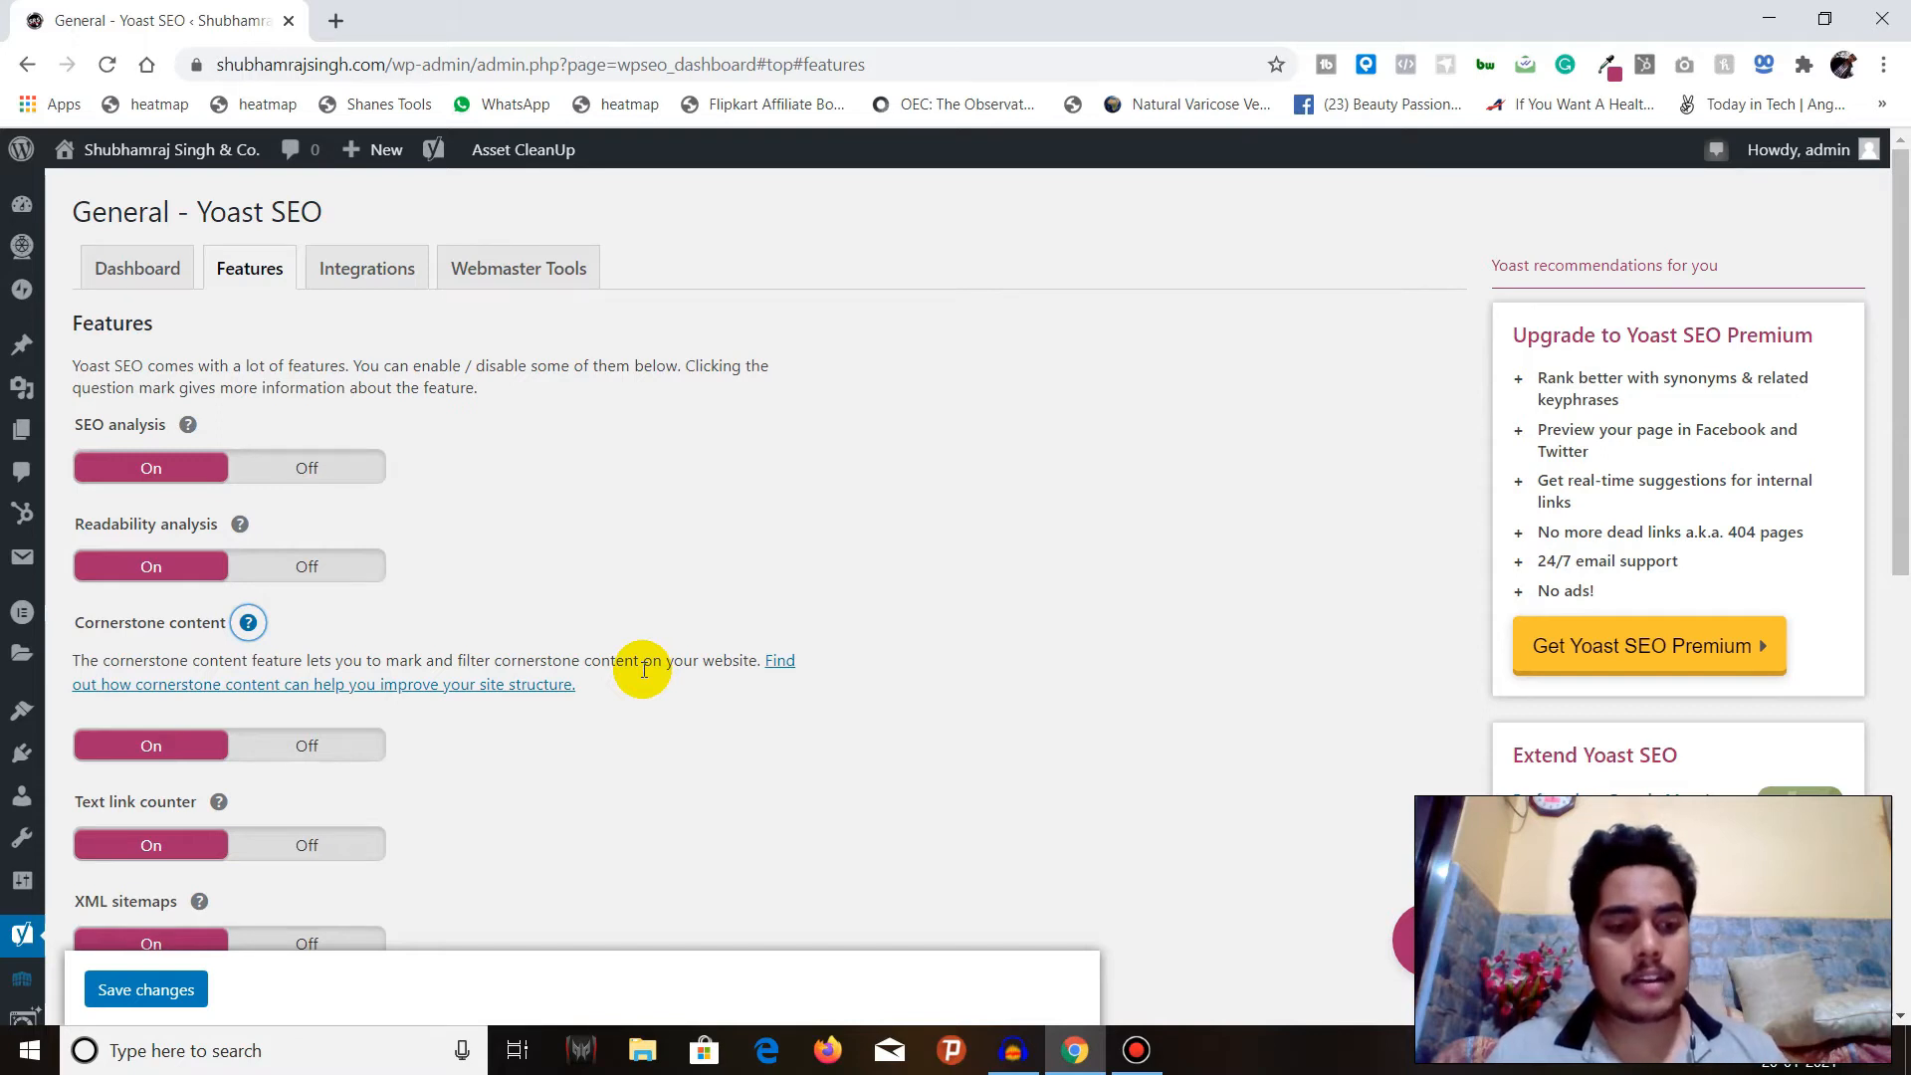
click(237, 628)
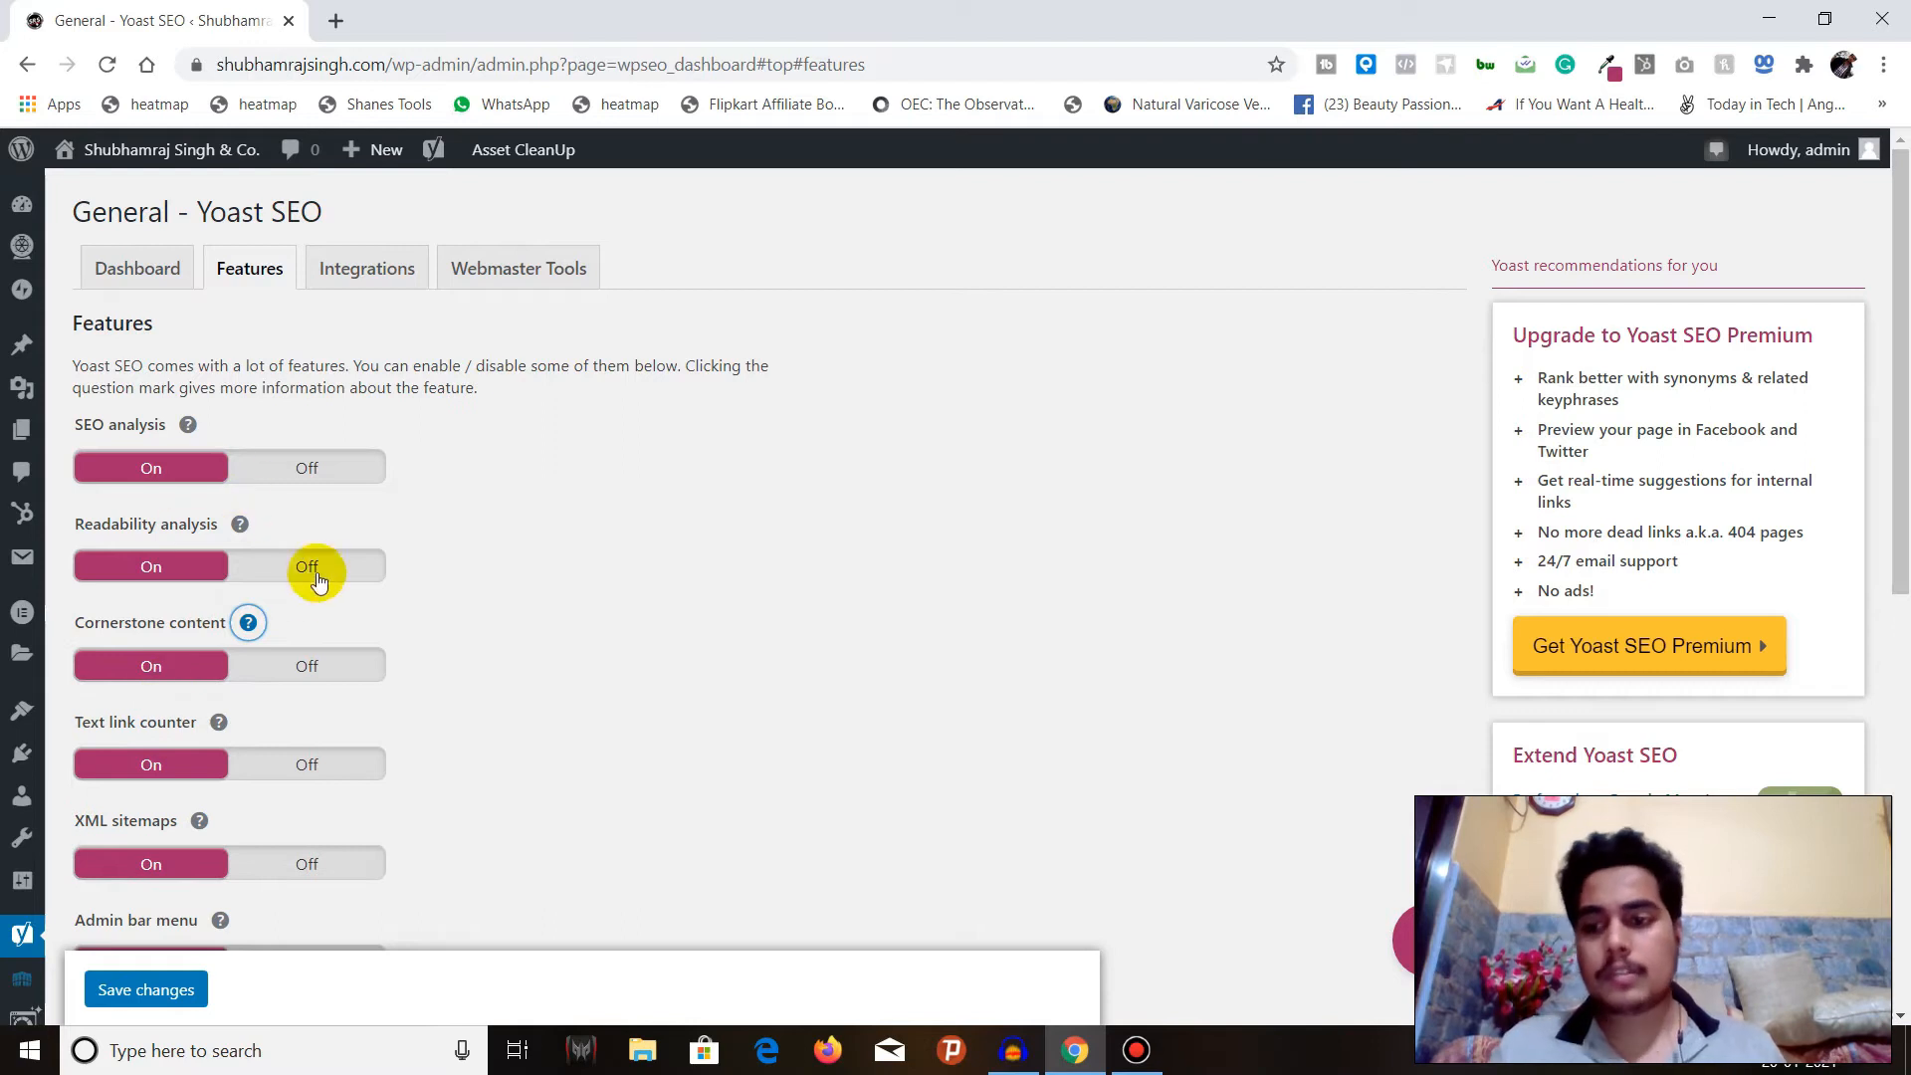
click(218, 722)
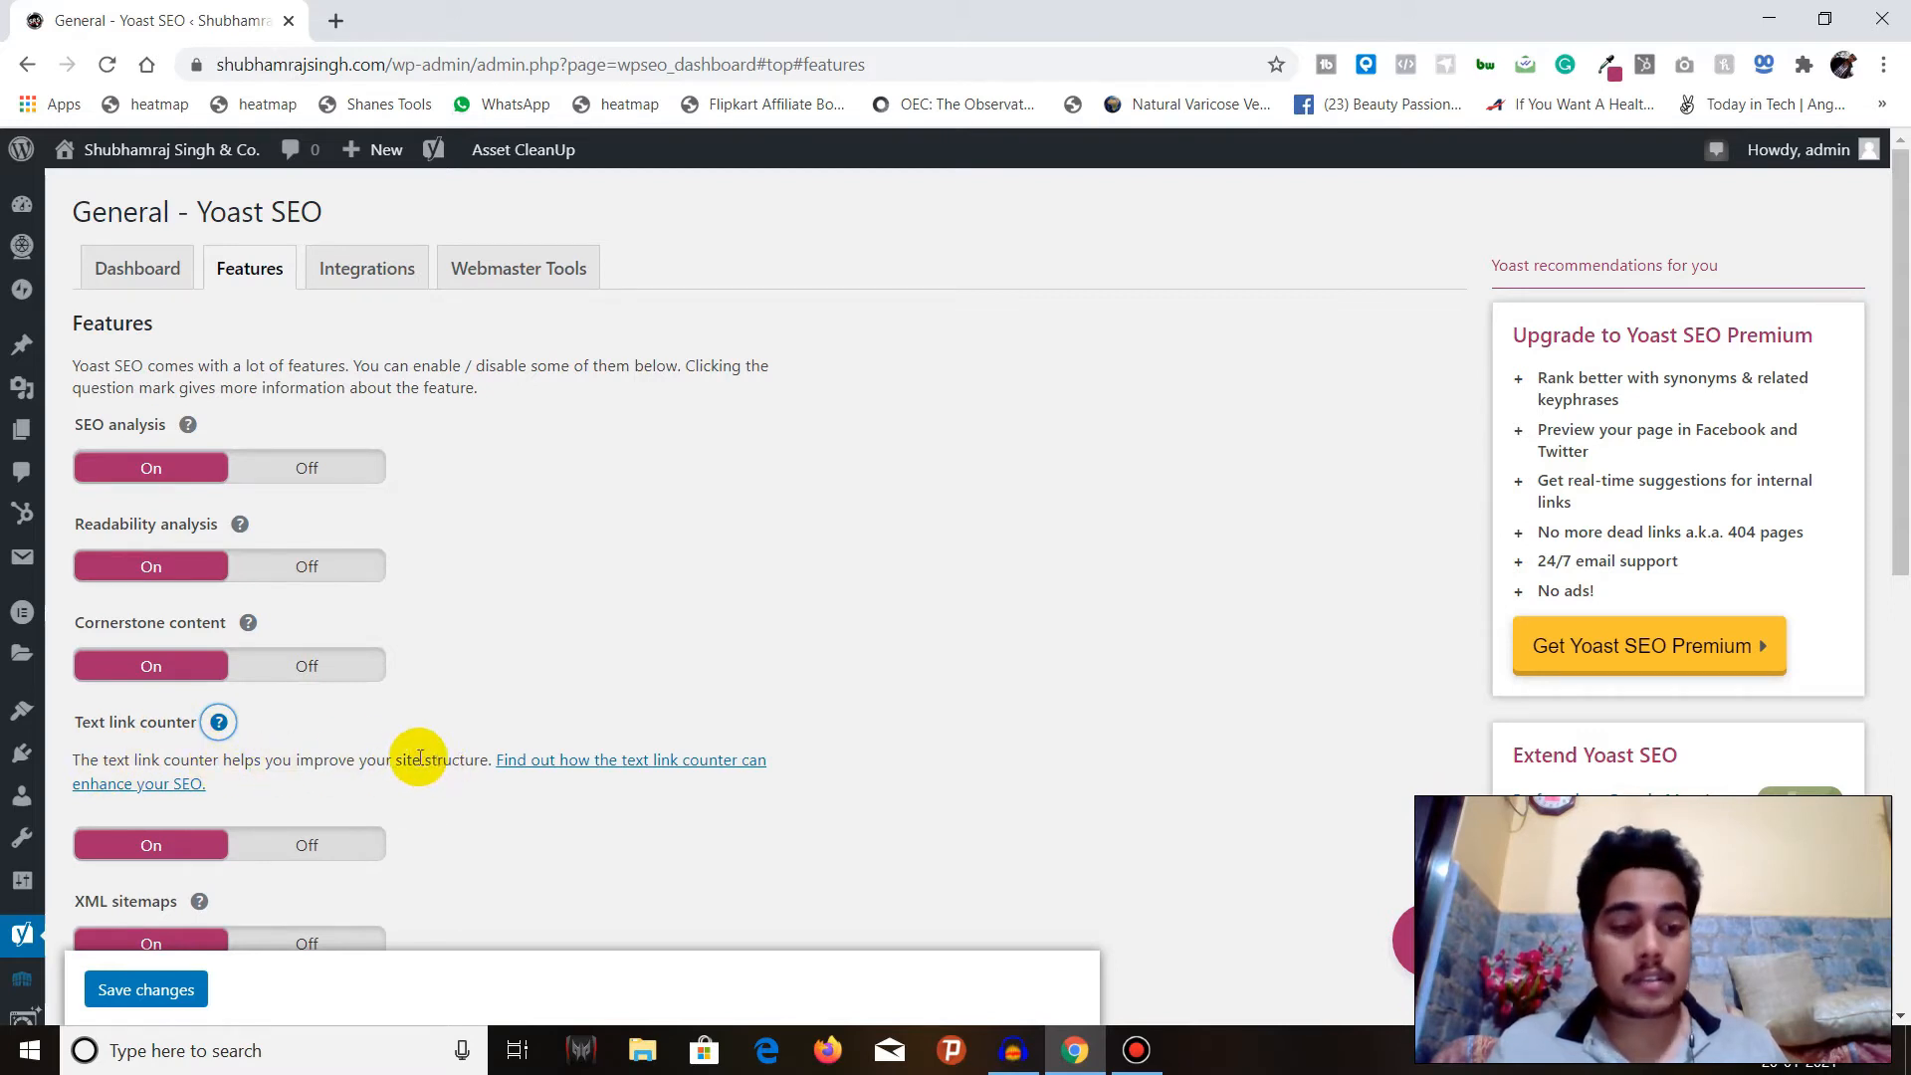
click(219, 722)
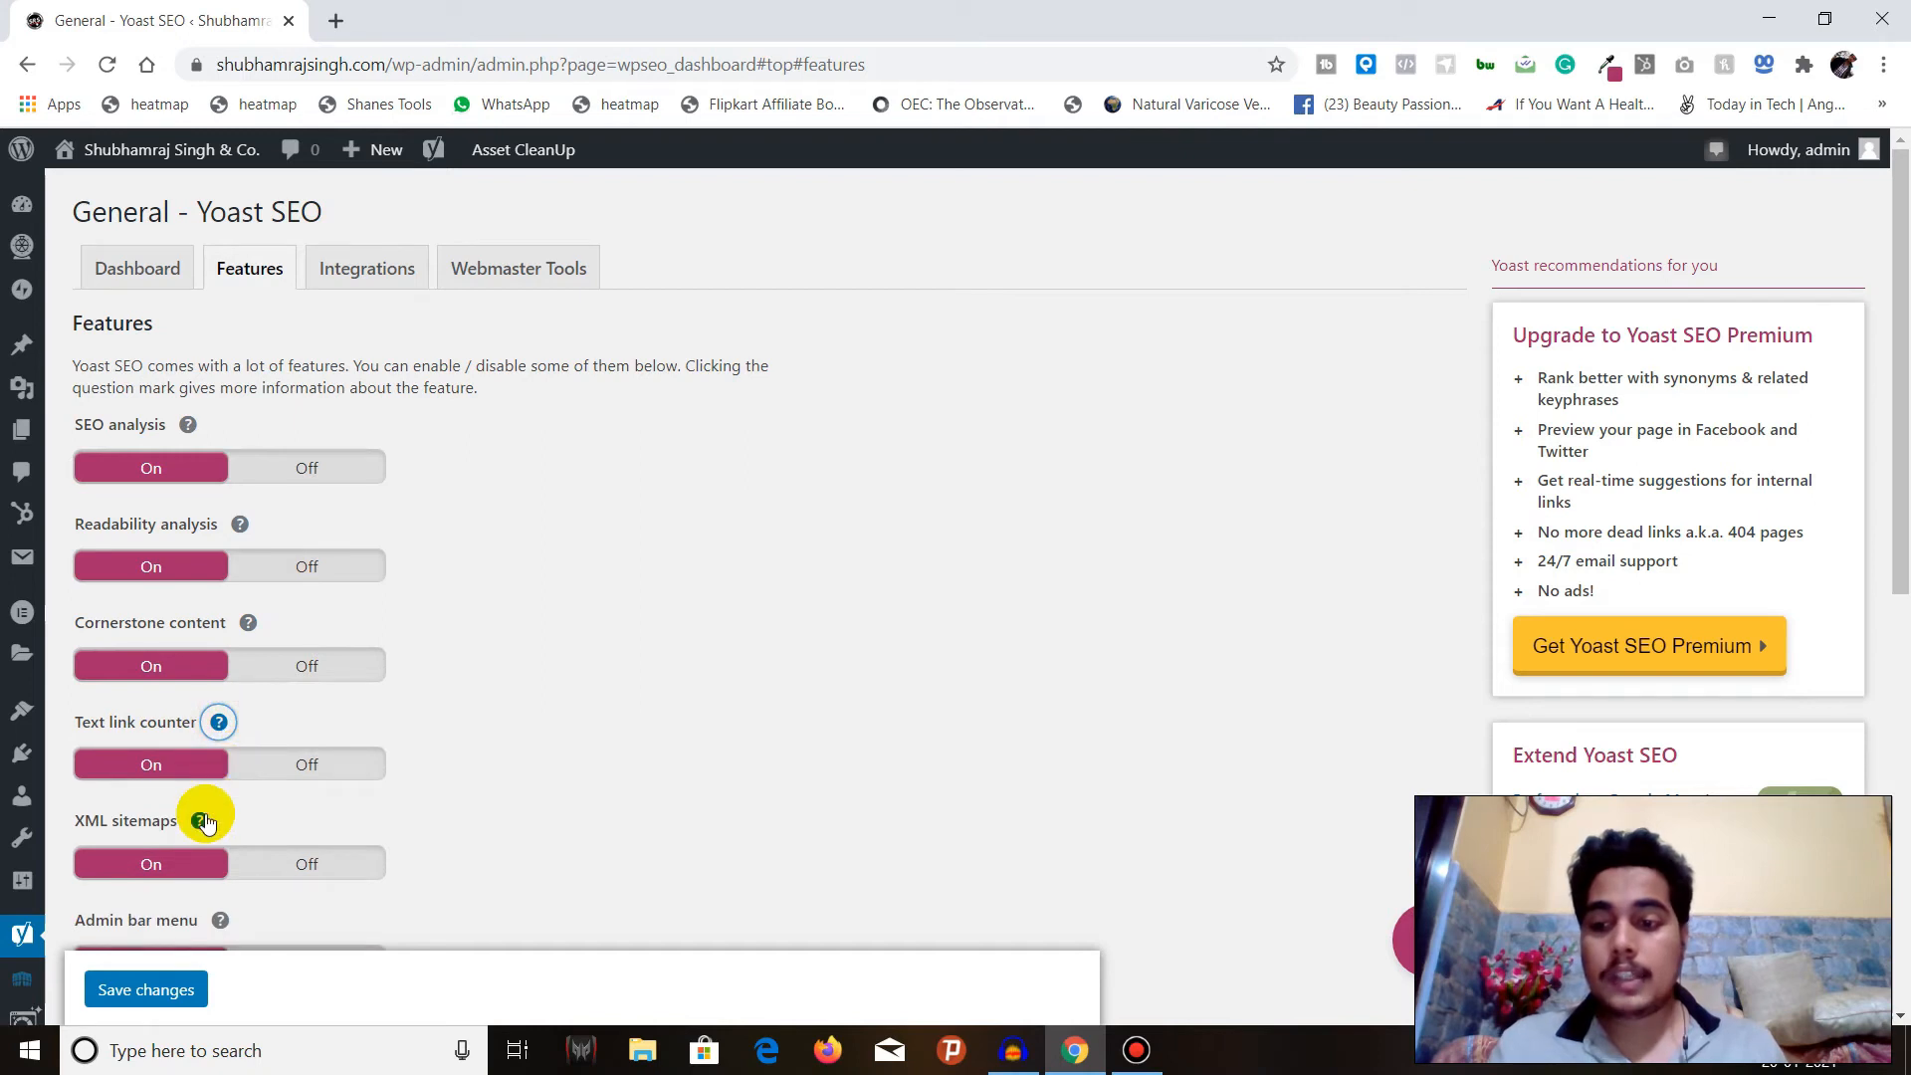
Read the help texts for the Admin bar menu and the Security setting that restricts advanced and schema settings for authors.
scroll(204, 821, down, 2)
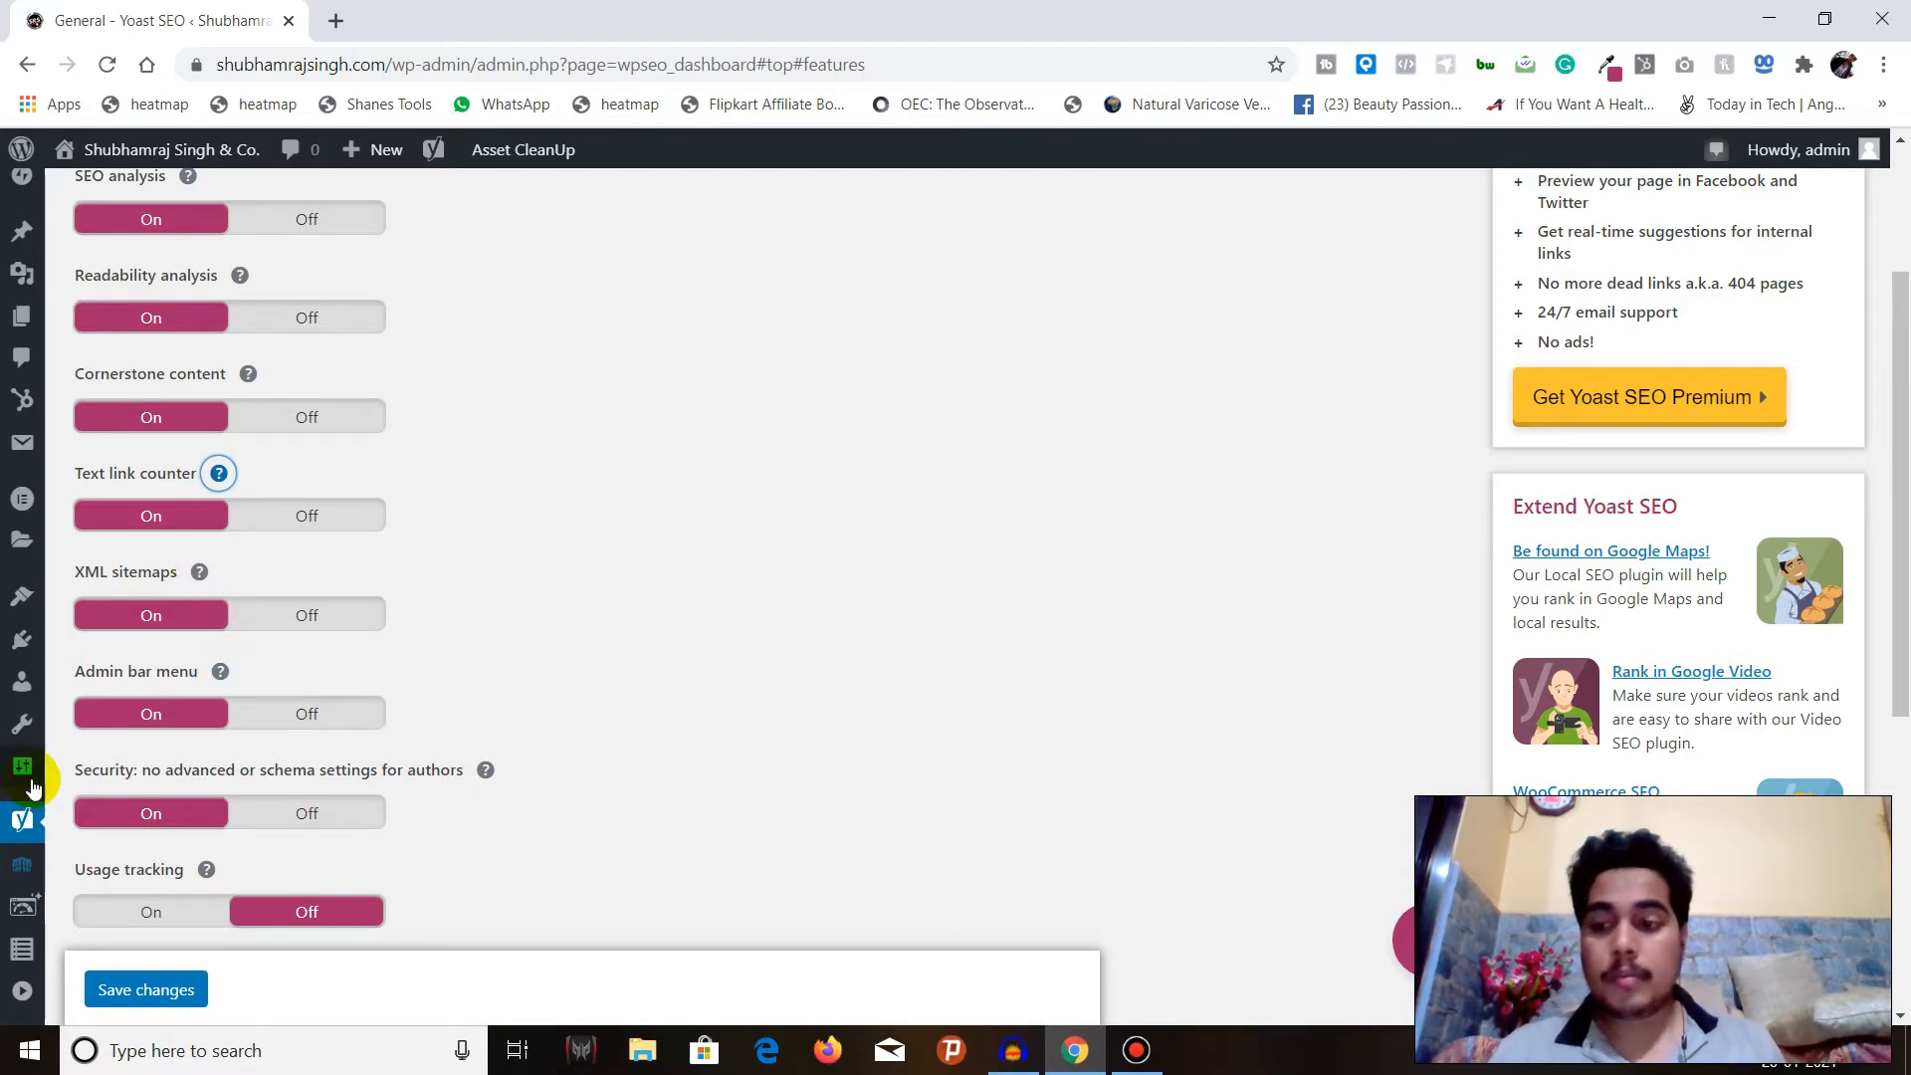
click(215, 676)
click(215, 676)
click(217, 672)
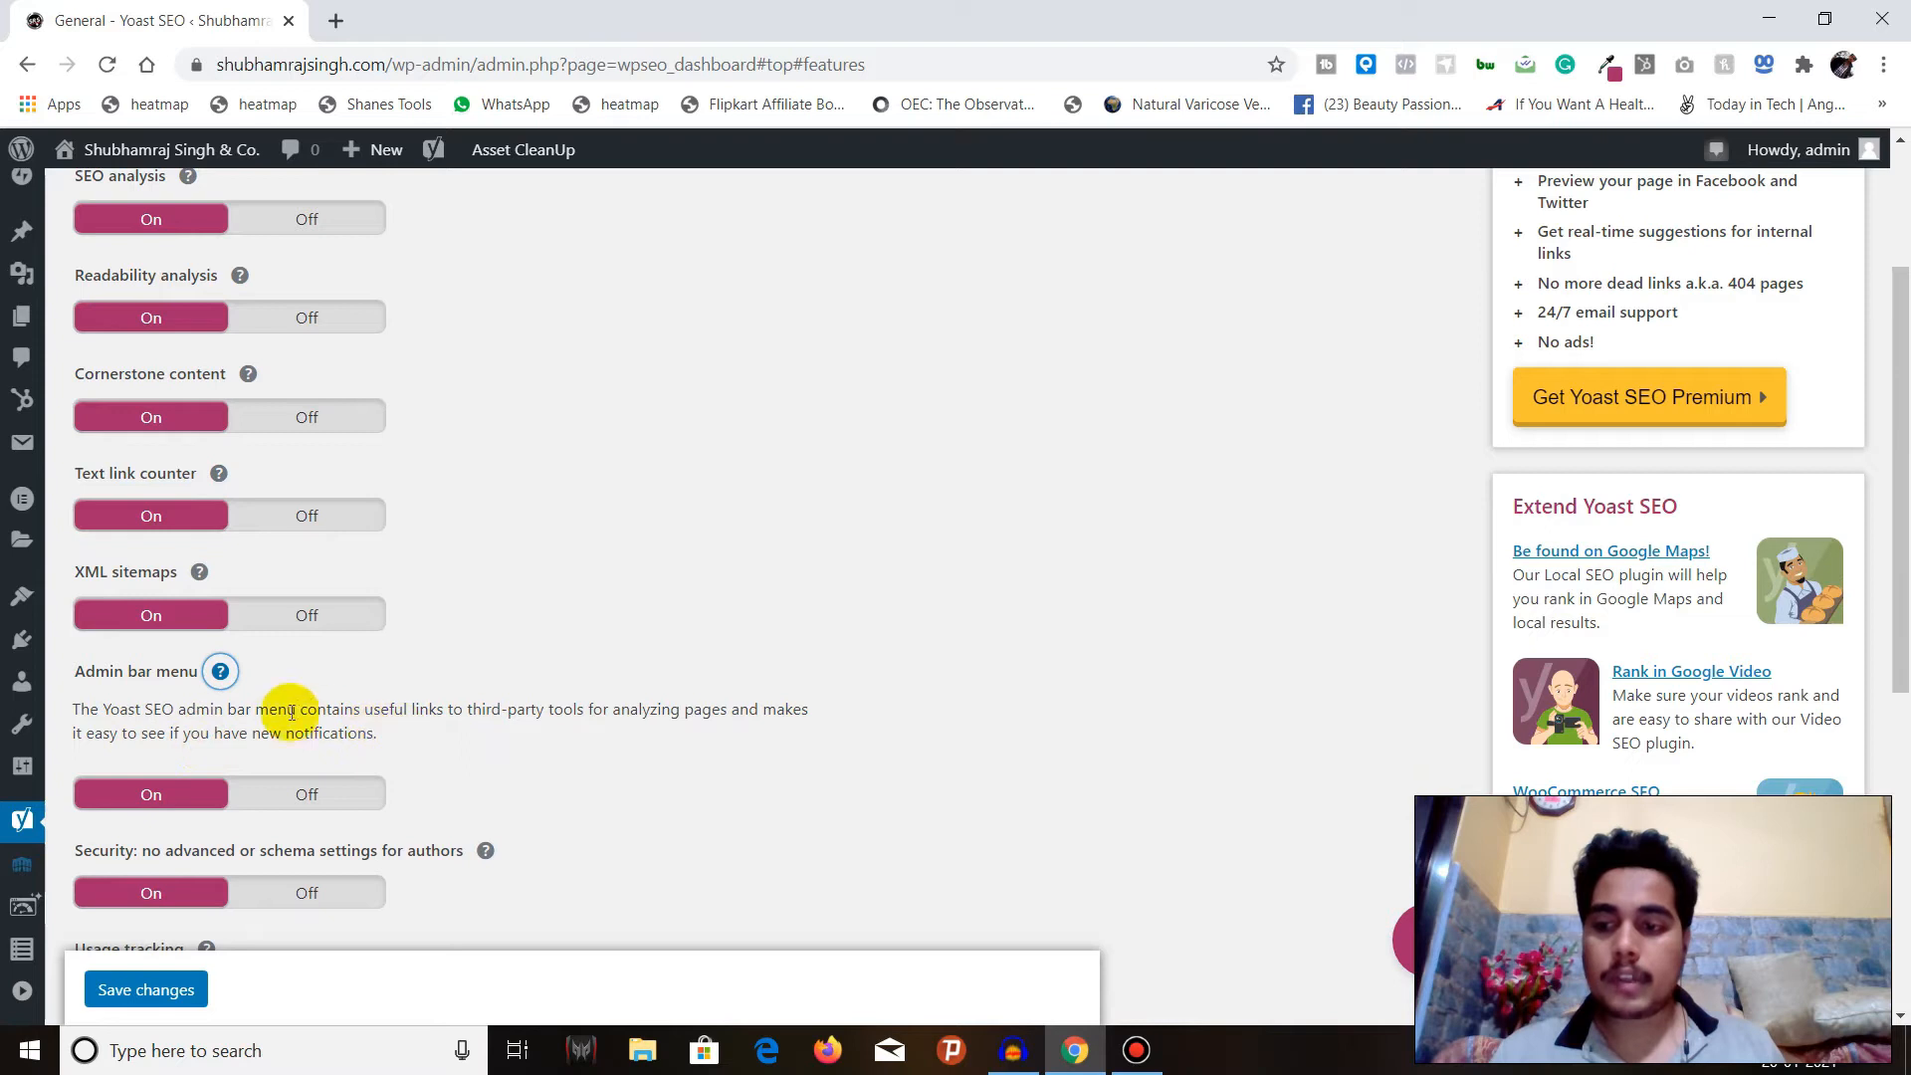
click(220, 672)
scroll(241, 669, down, 3)
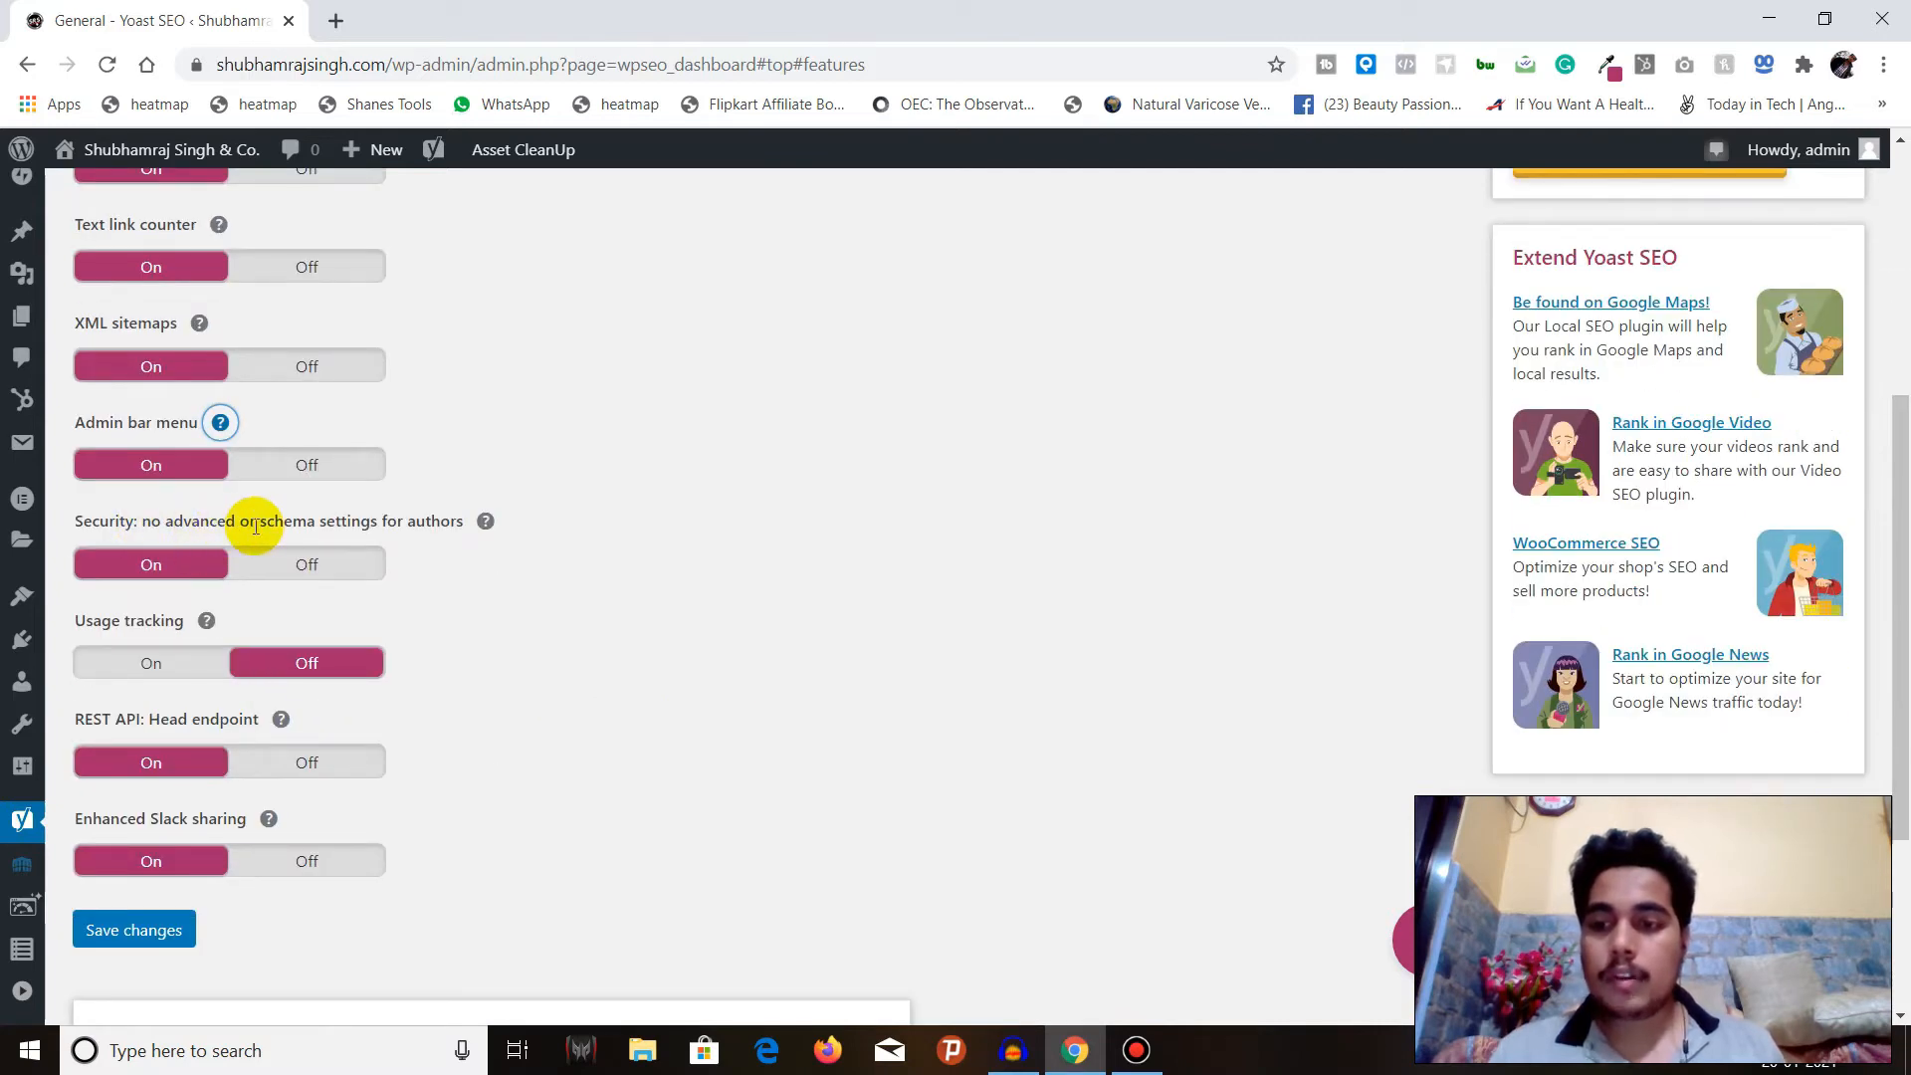
click(478, 524)
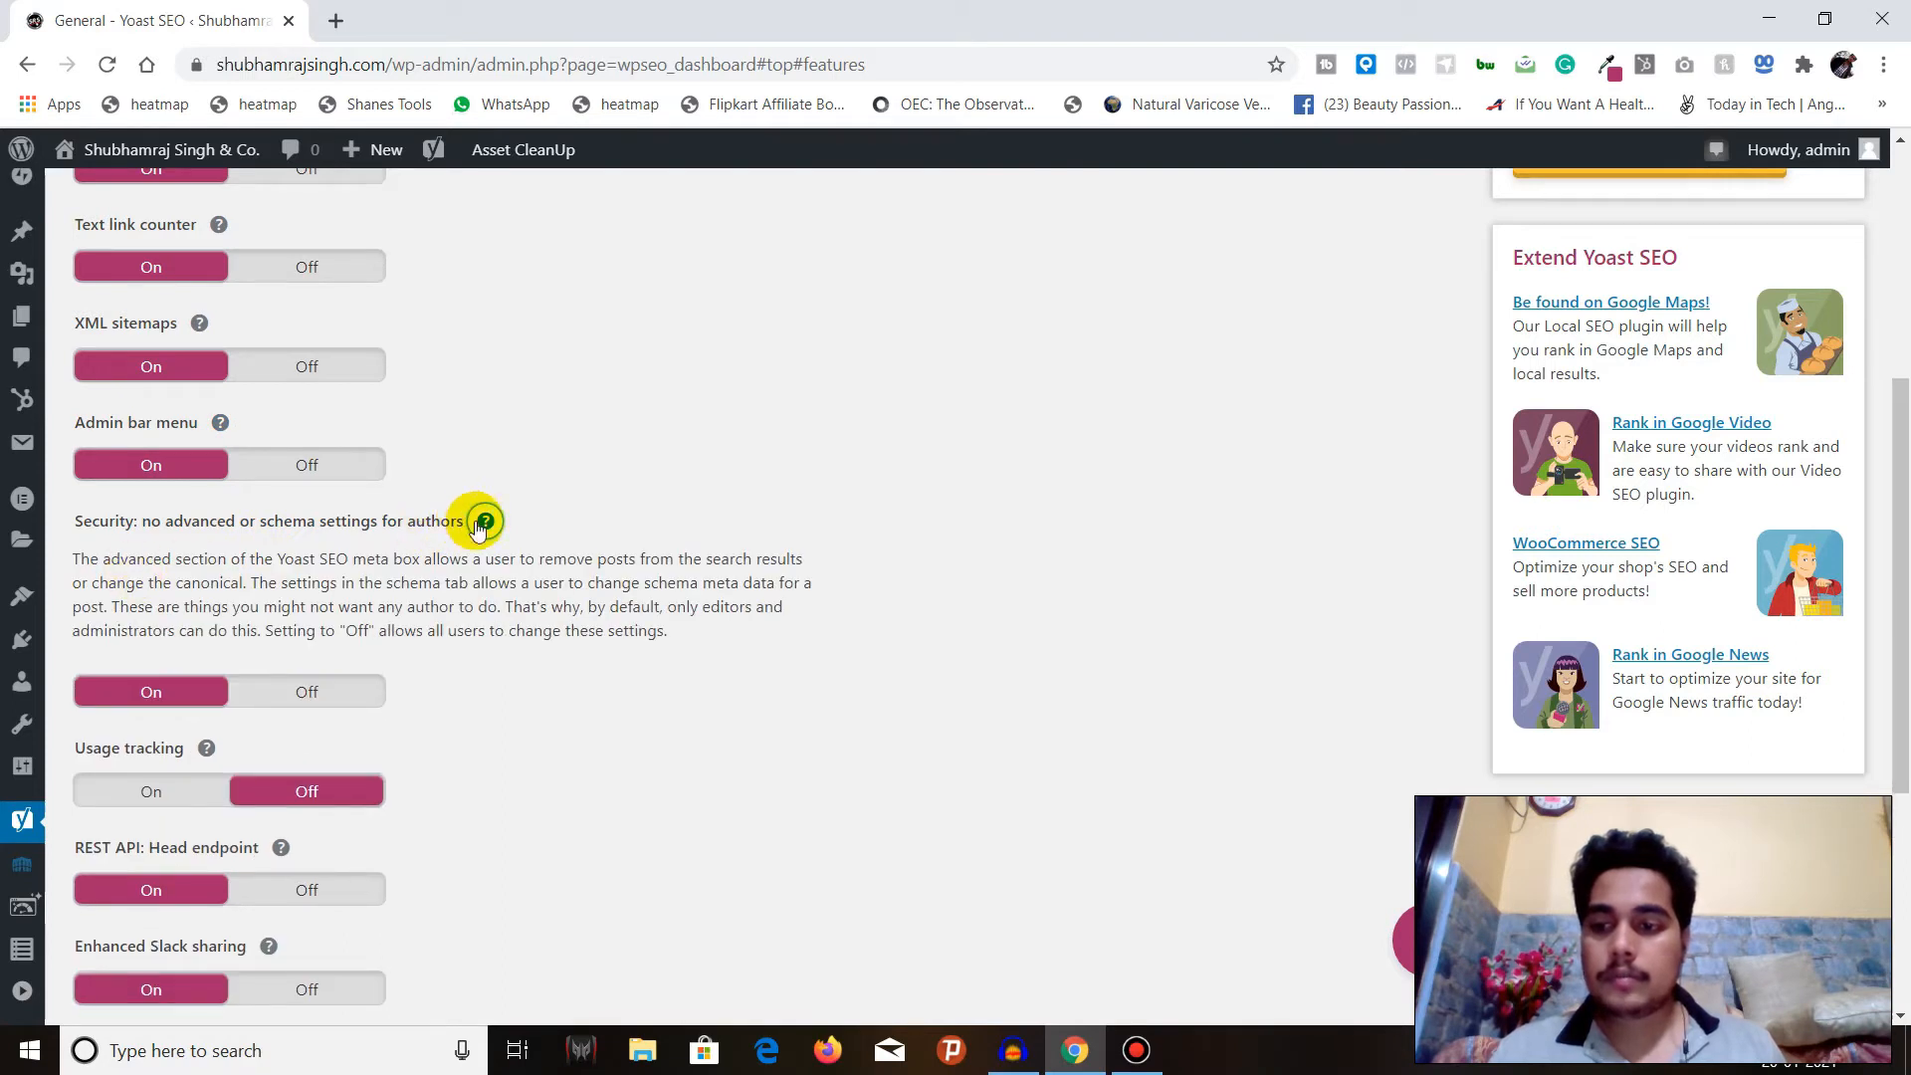
click(484, 520)
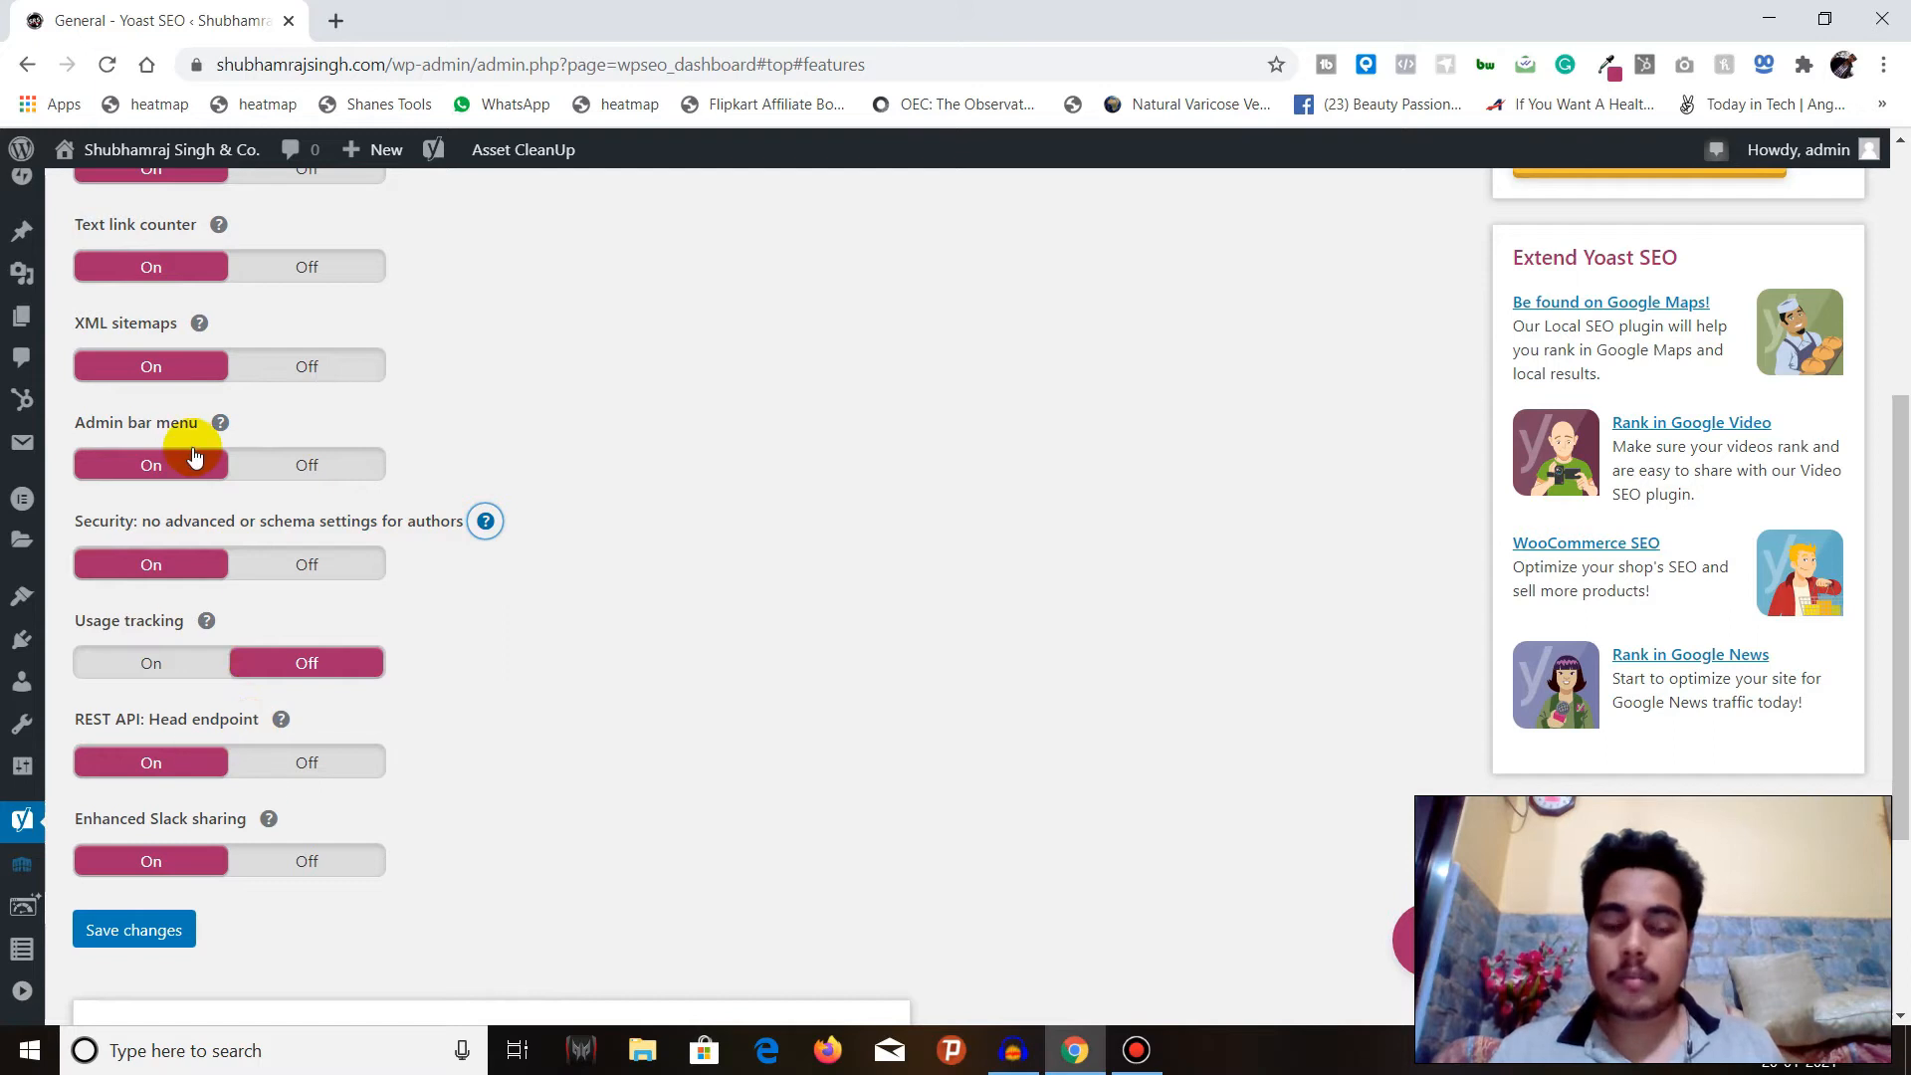
Read the help texts for Usage tracking, the REST API Head endpoint and Enhanced Slack sharing.
click(207, 624)
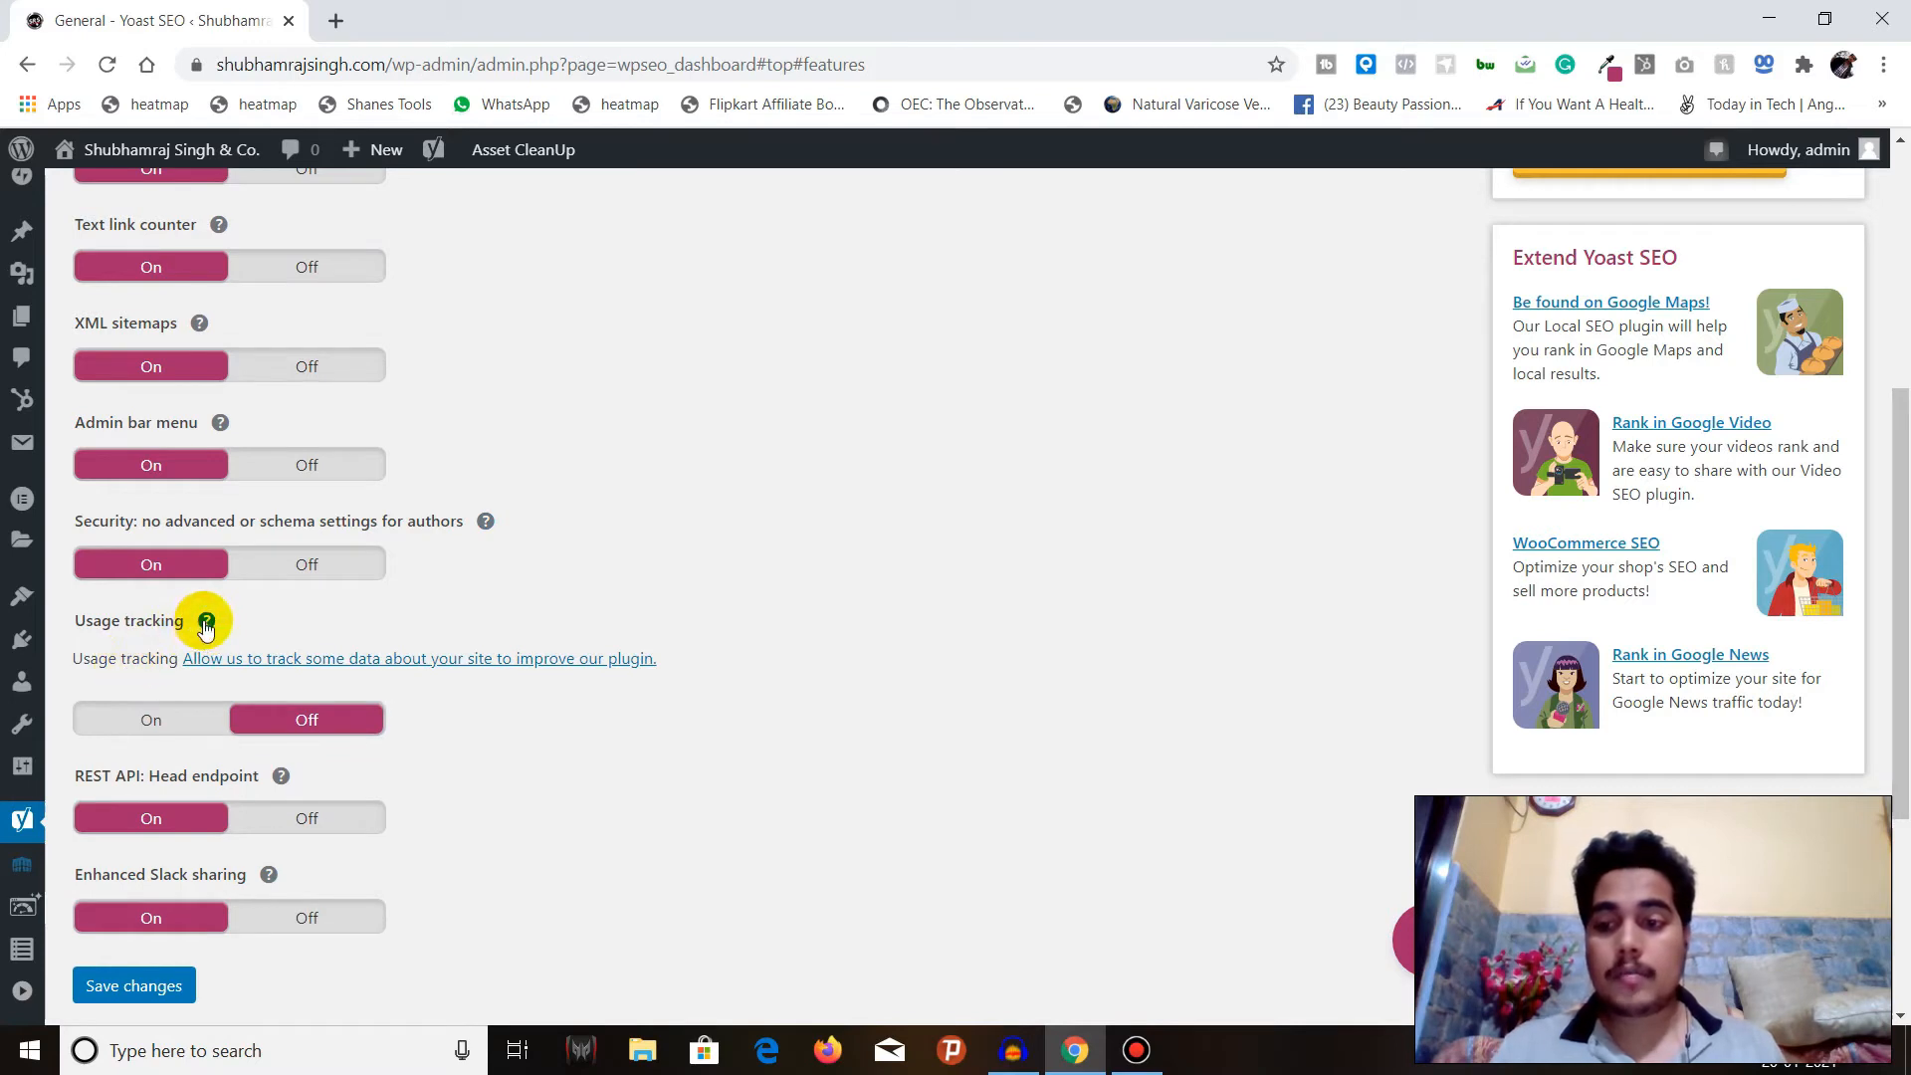
click(206, 623)
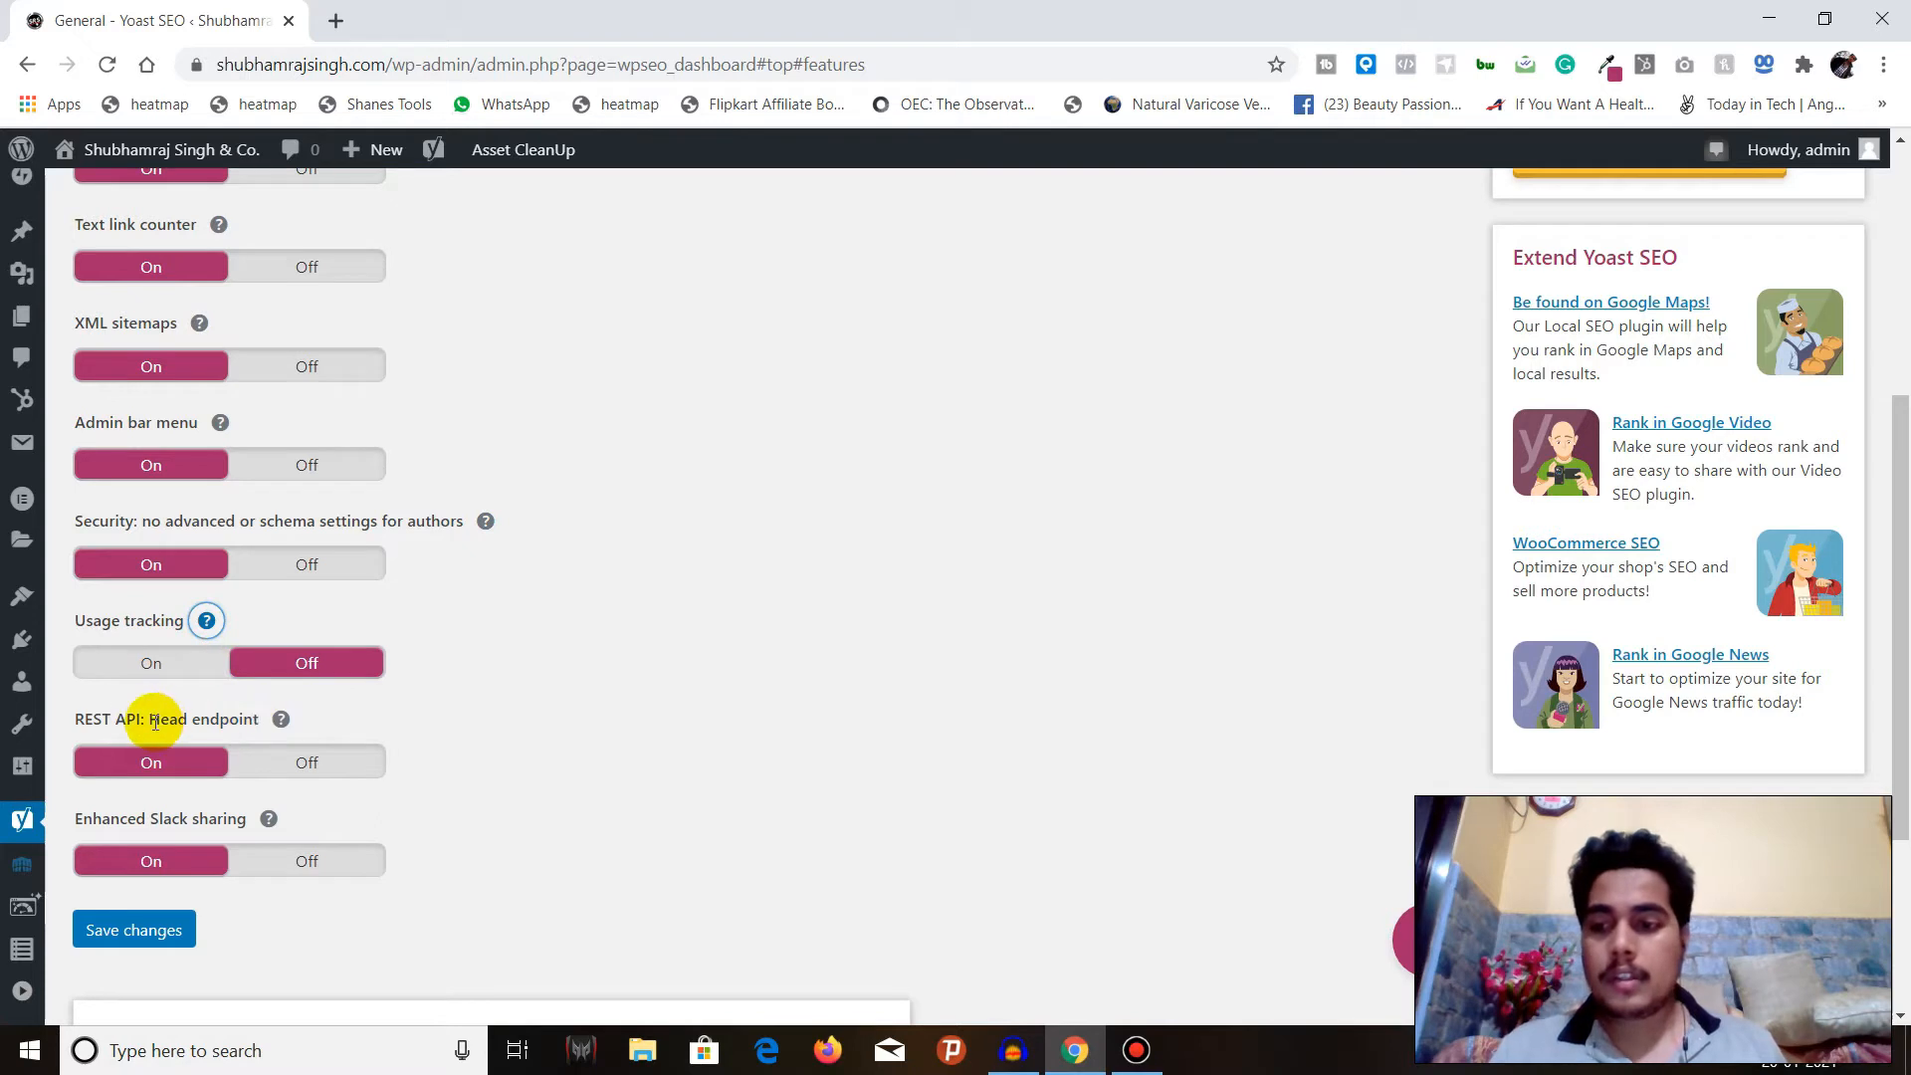
click(279, 719)
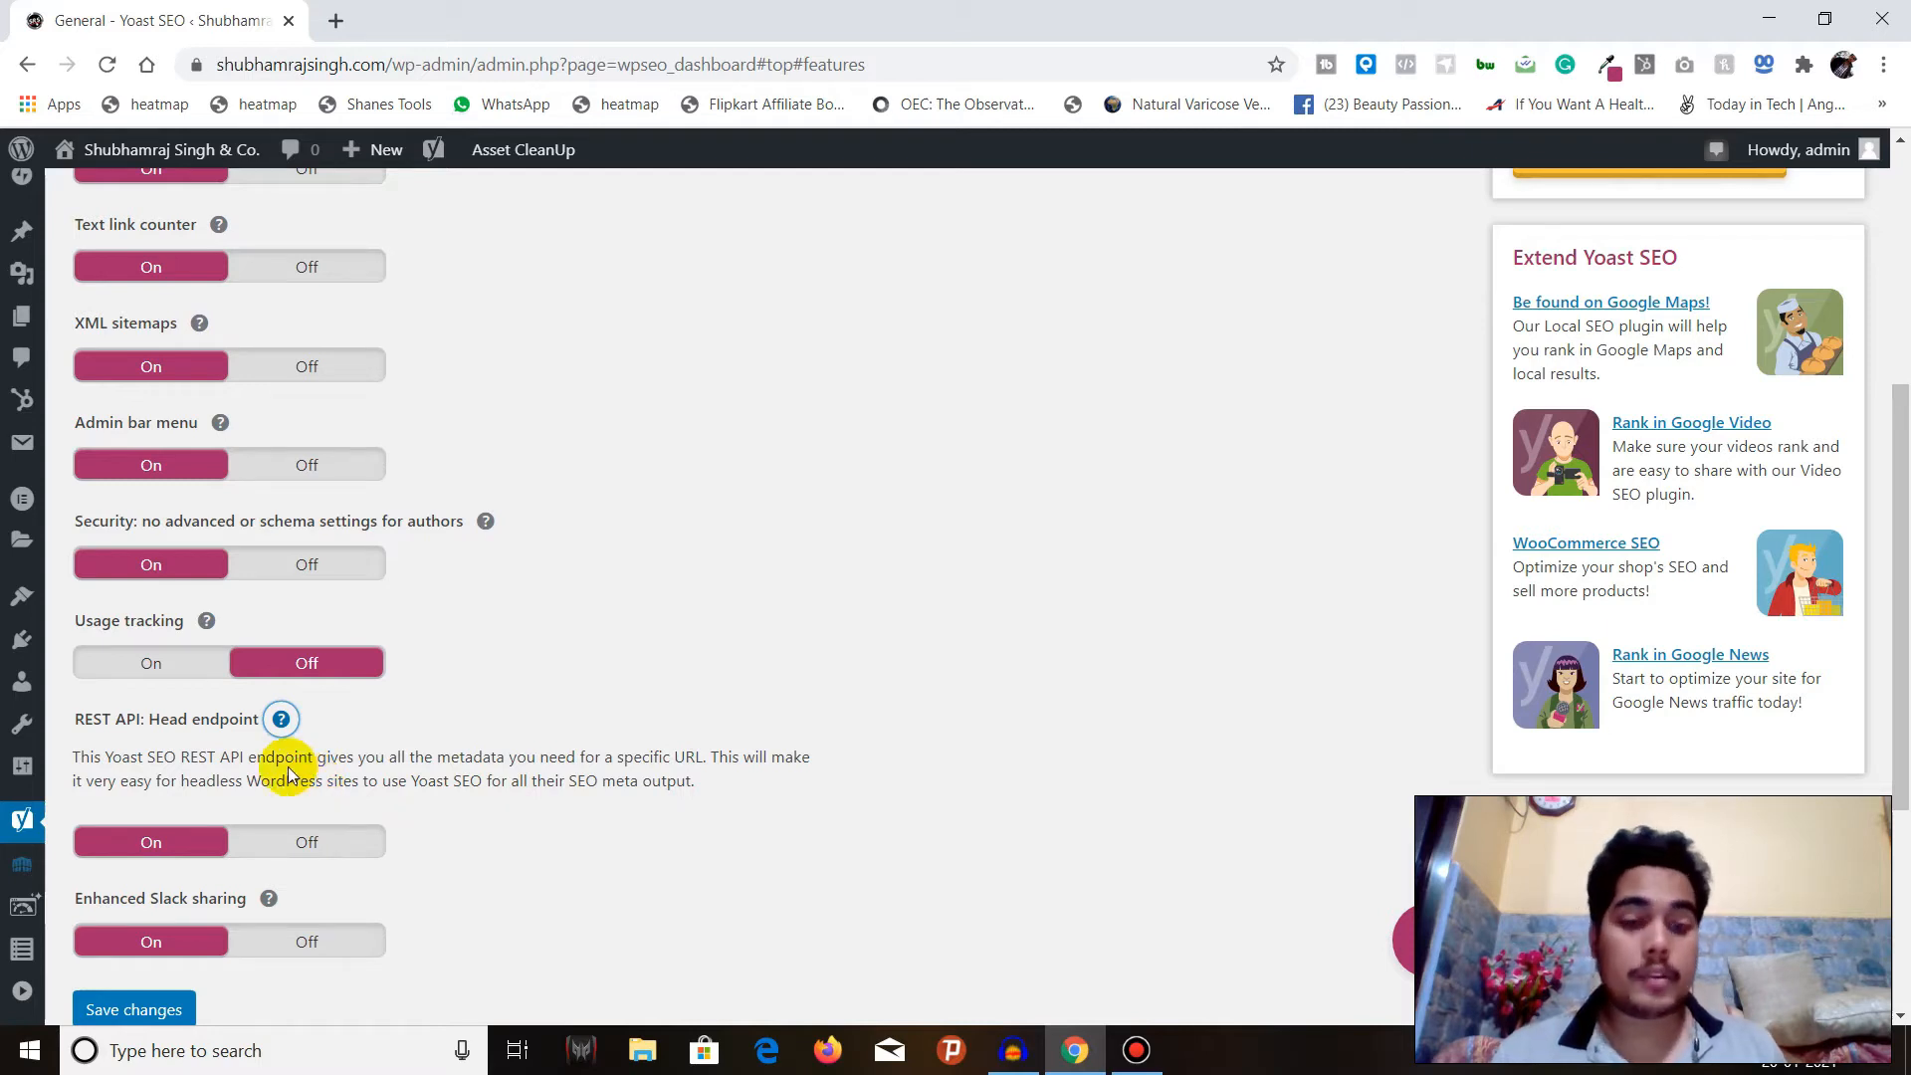
click(280, 719)
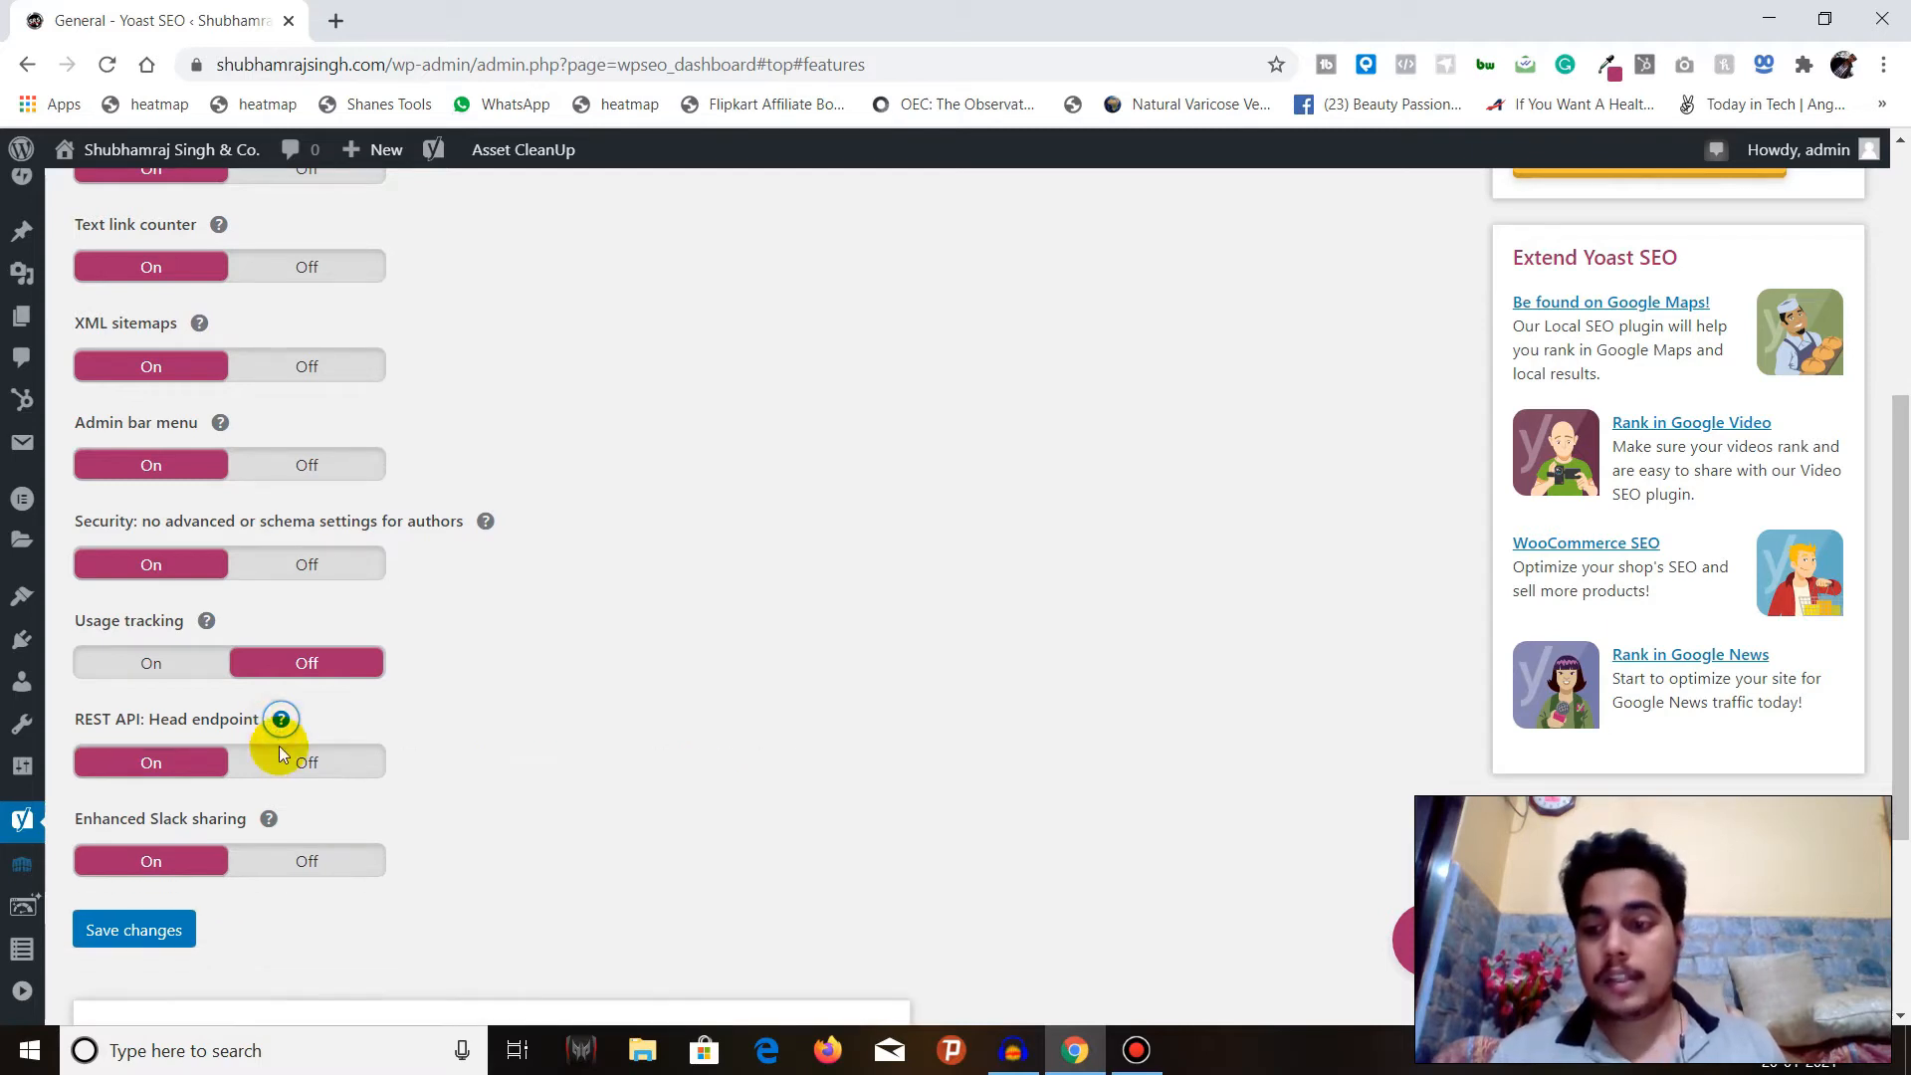
click(270, 815)
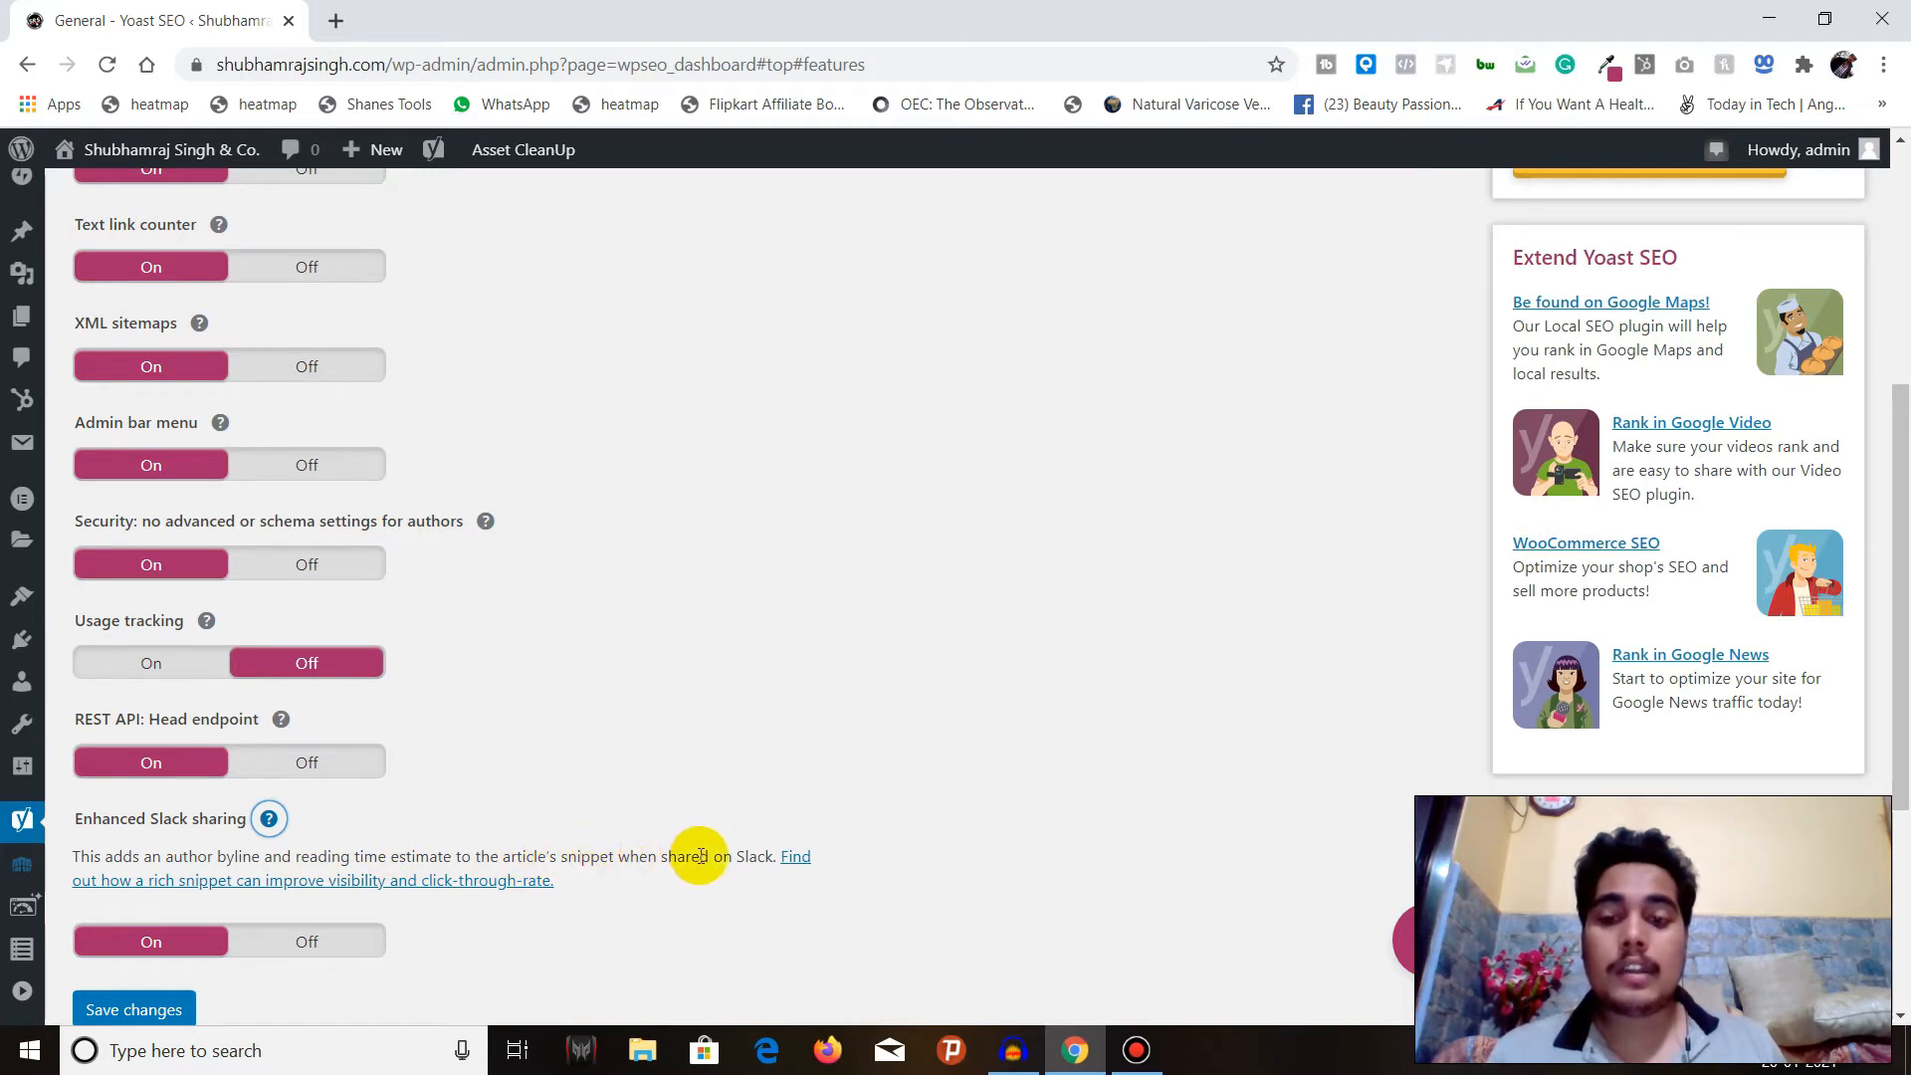
click(270, 819)
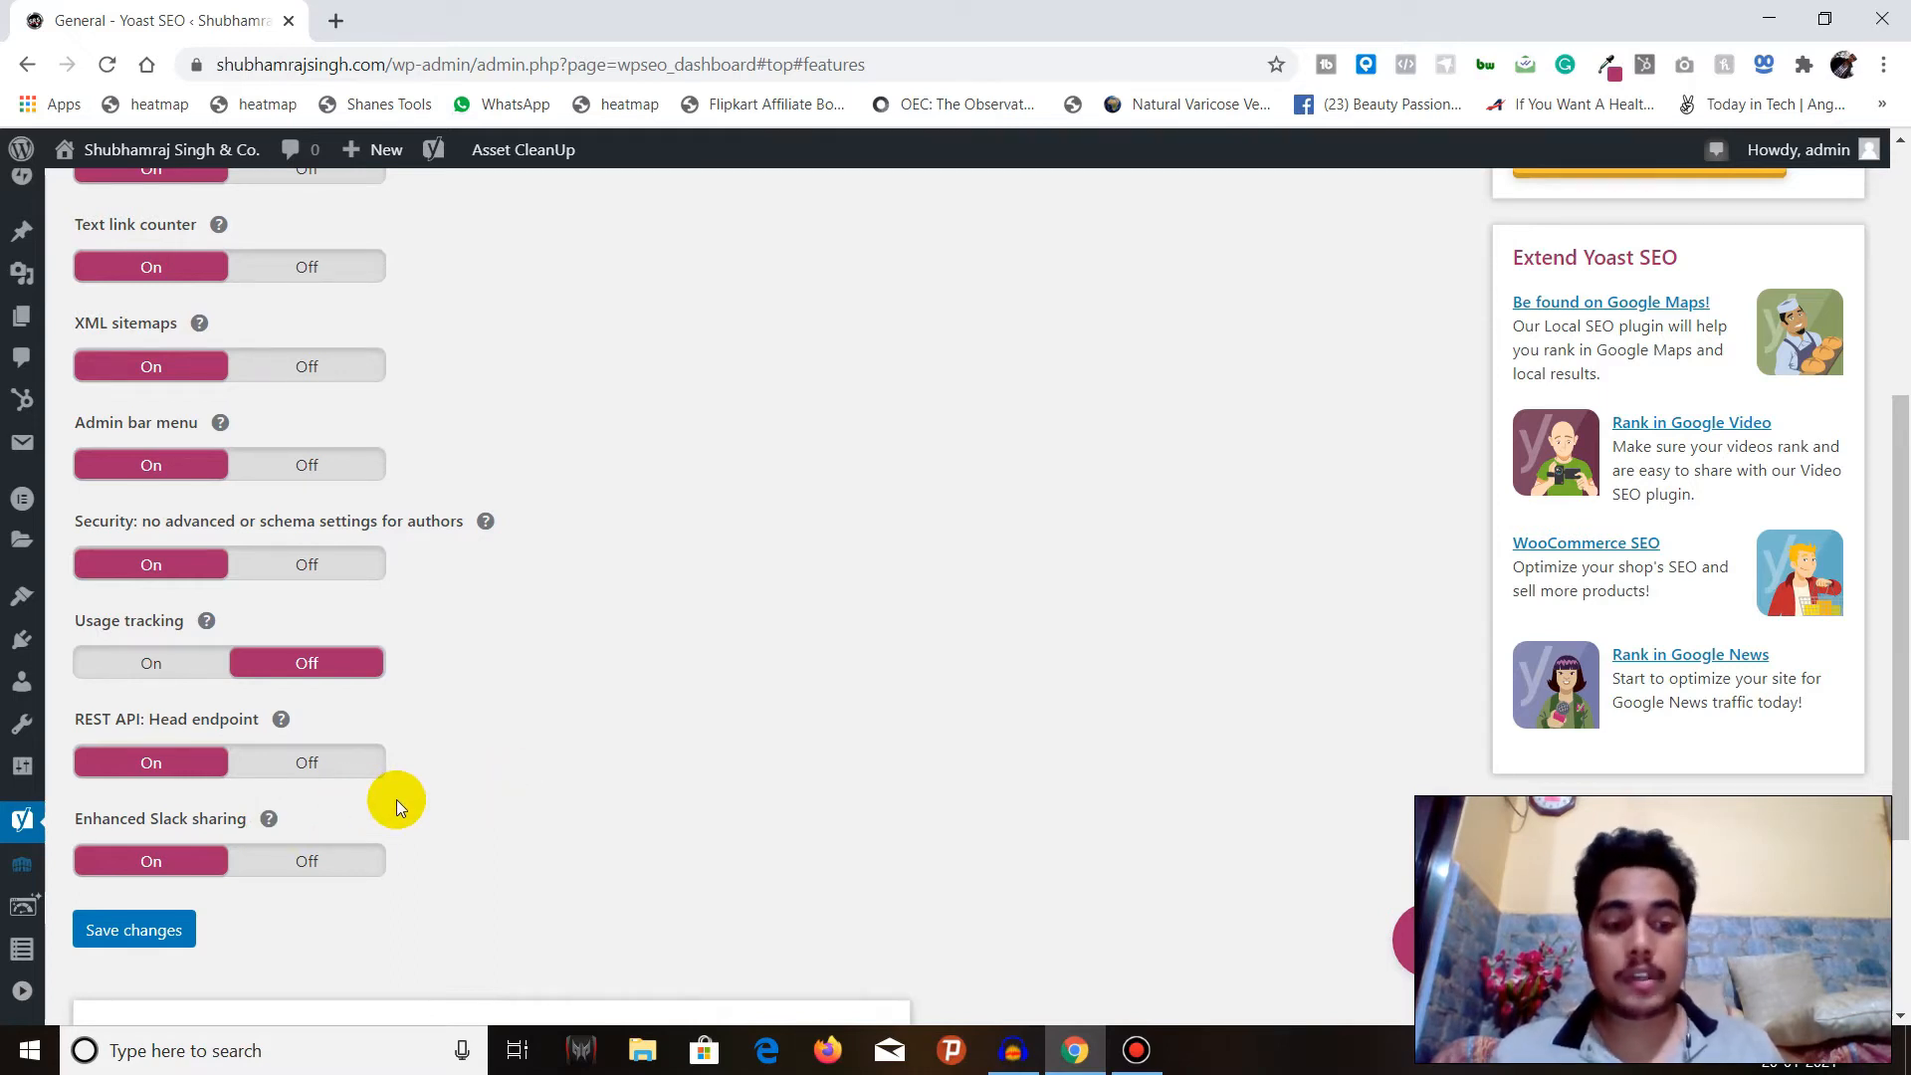
Open the Integrations settings and read the help texts for the SEMrush and Ryte integrations.
scroll(376, 802, down, 3)
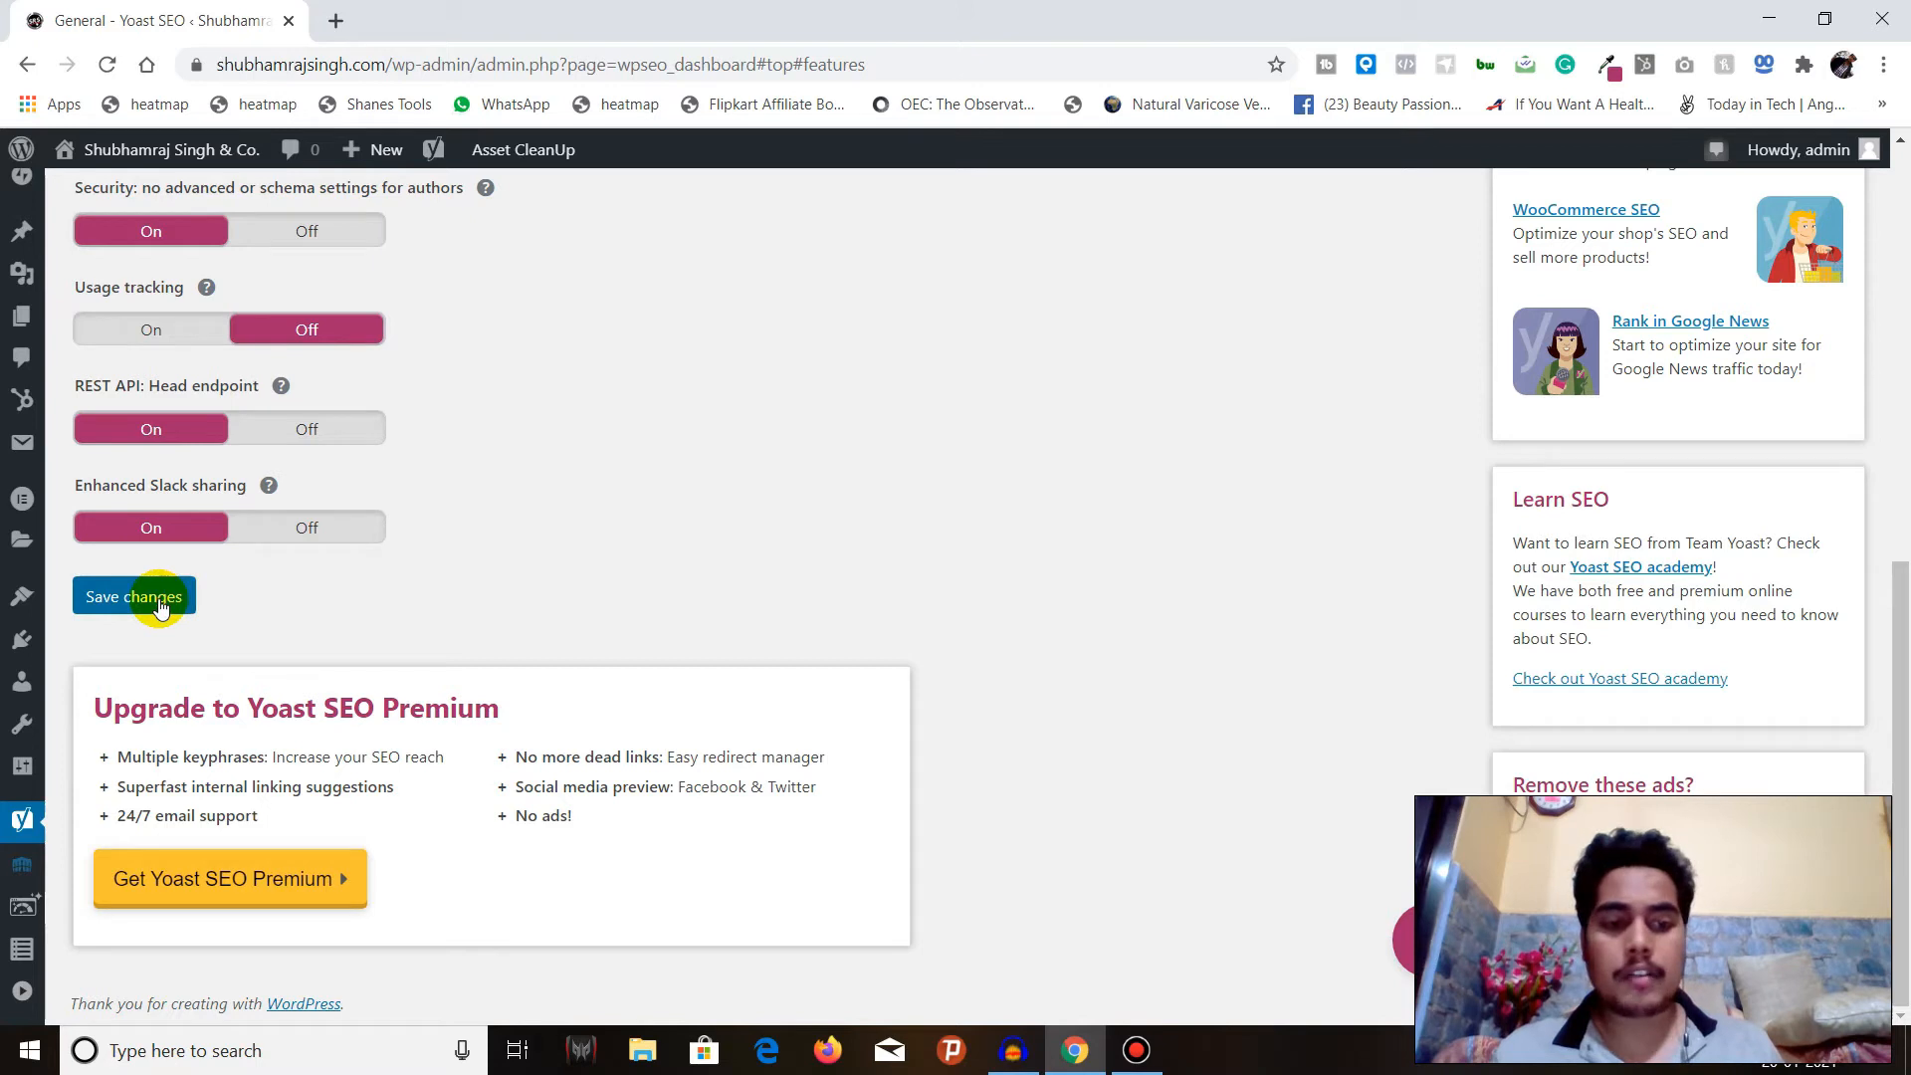
scroll(158, 602, up, 8)
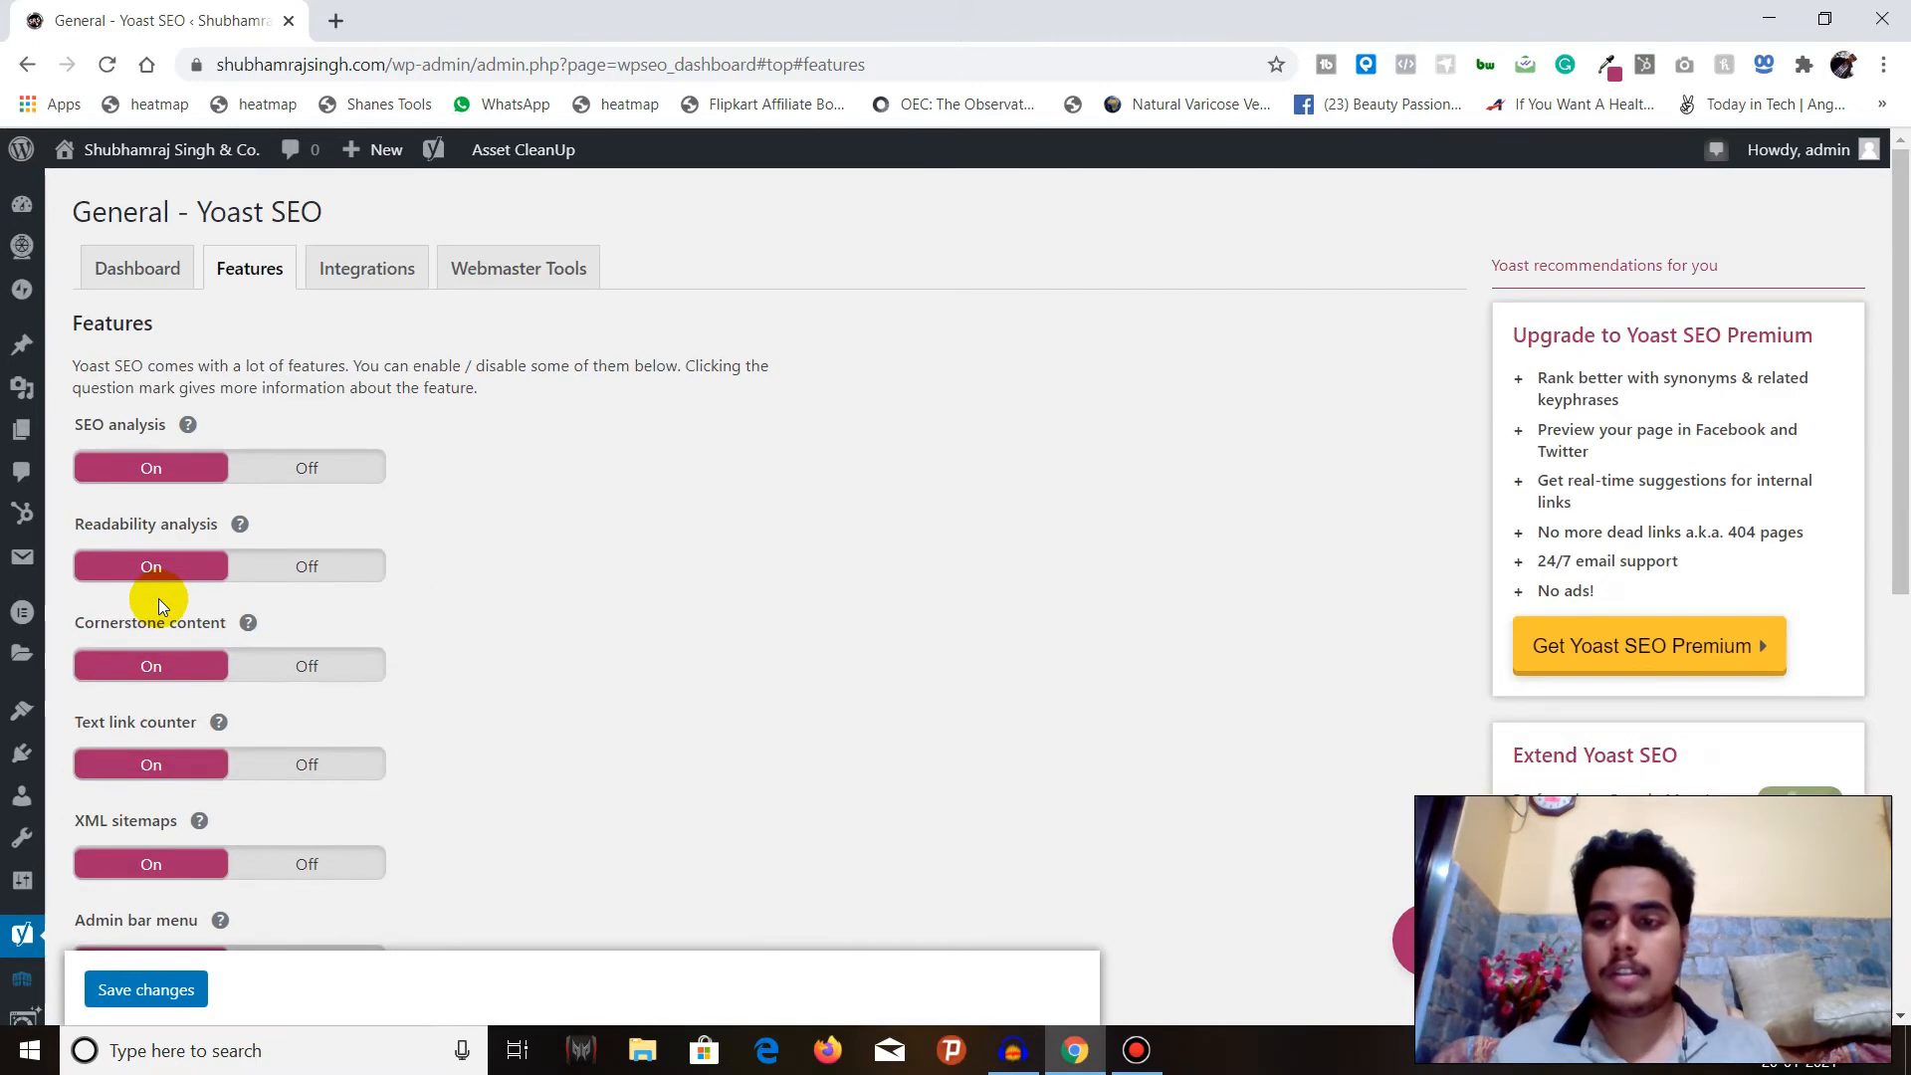
click(363, 268)
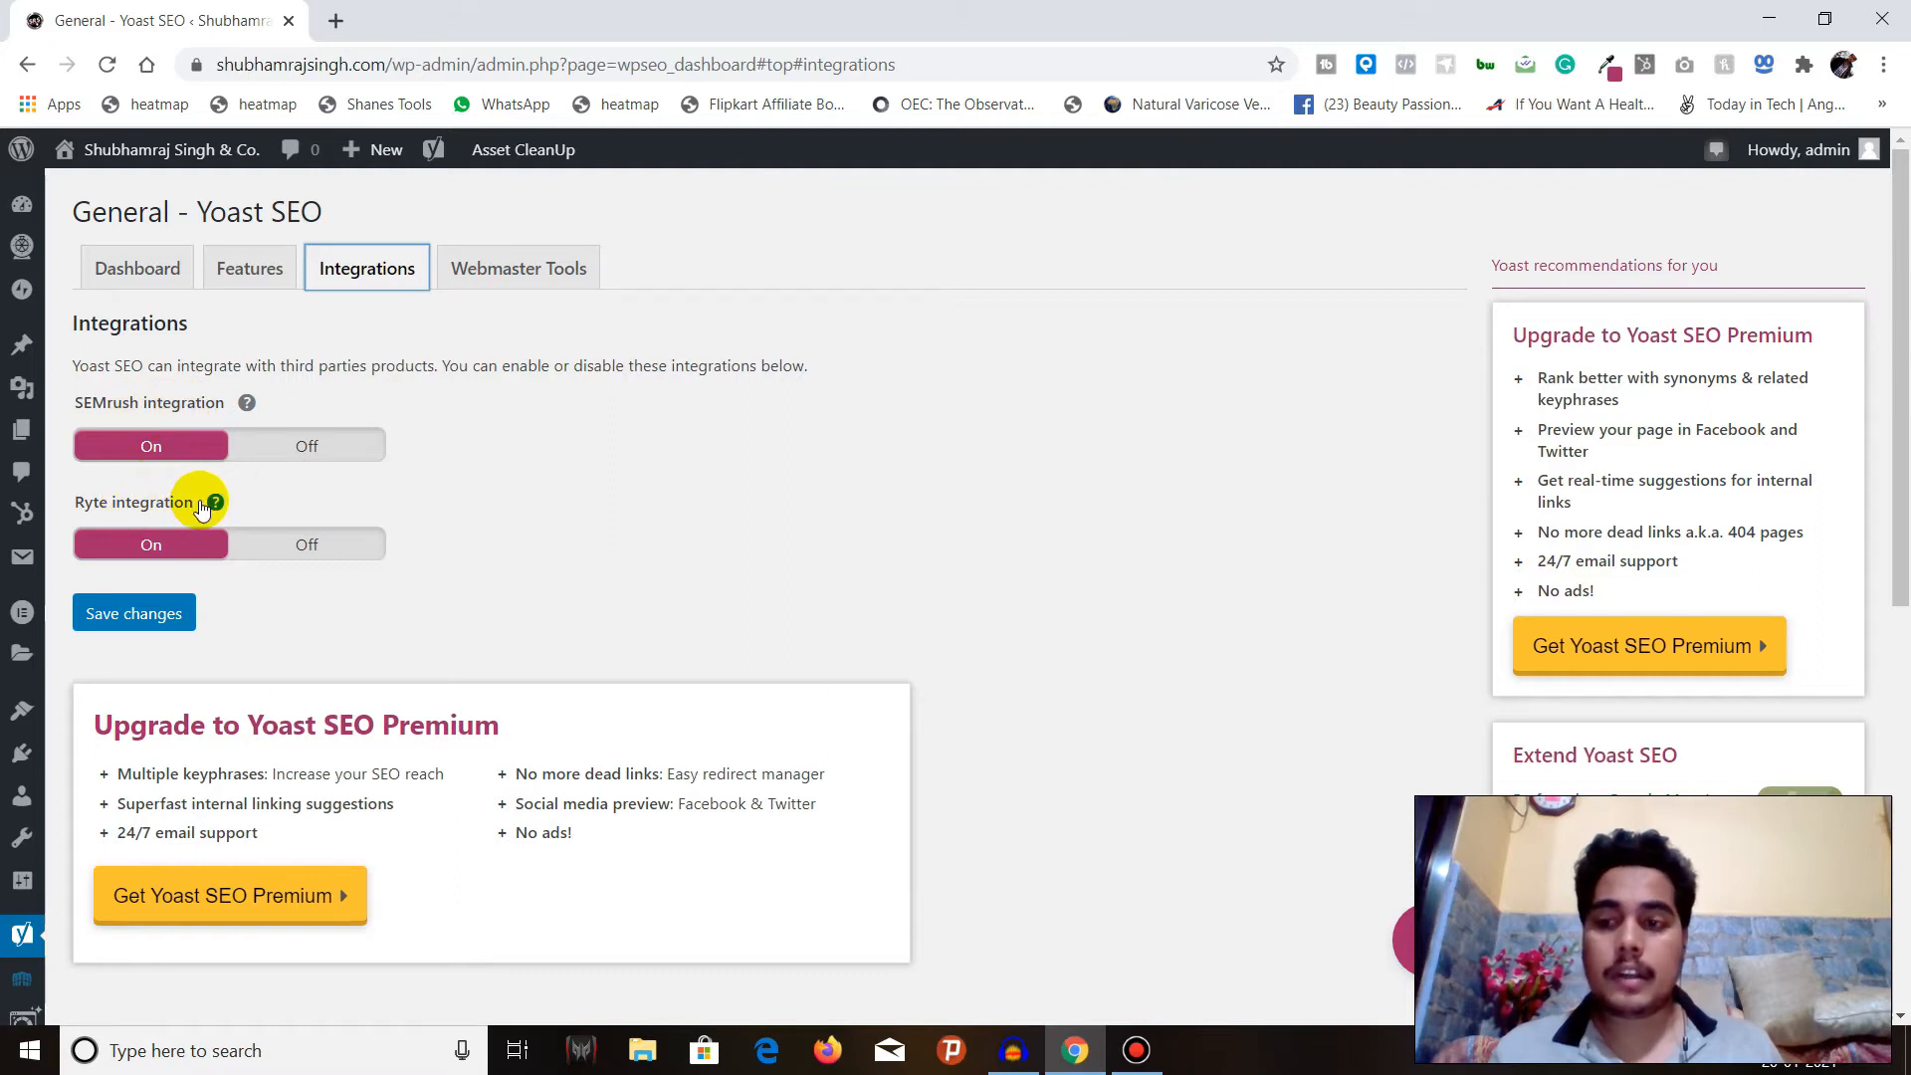
click(246, 402)
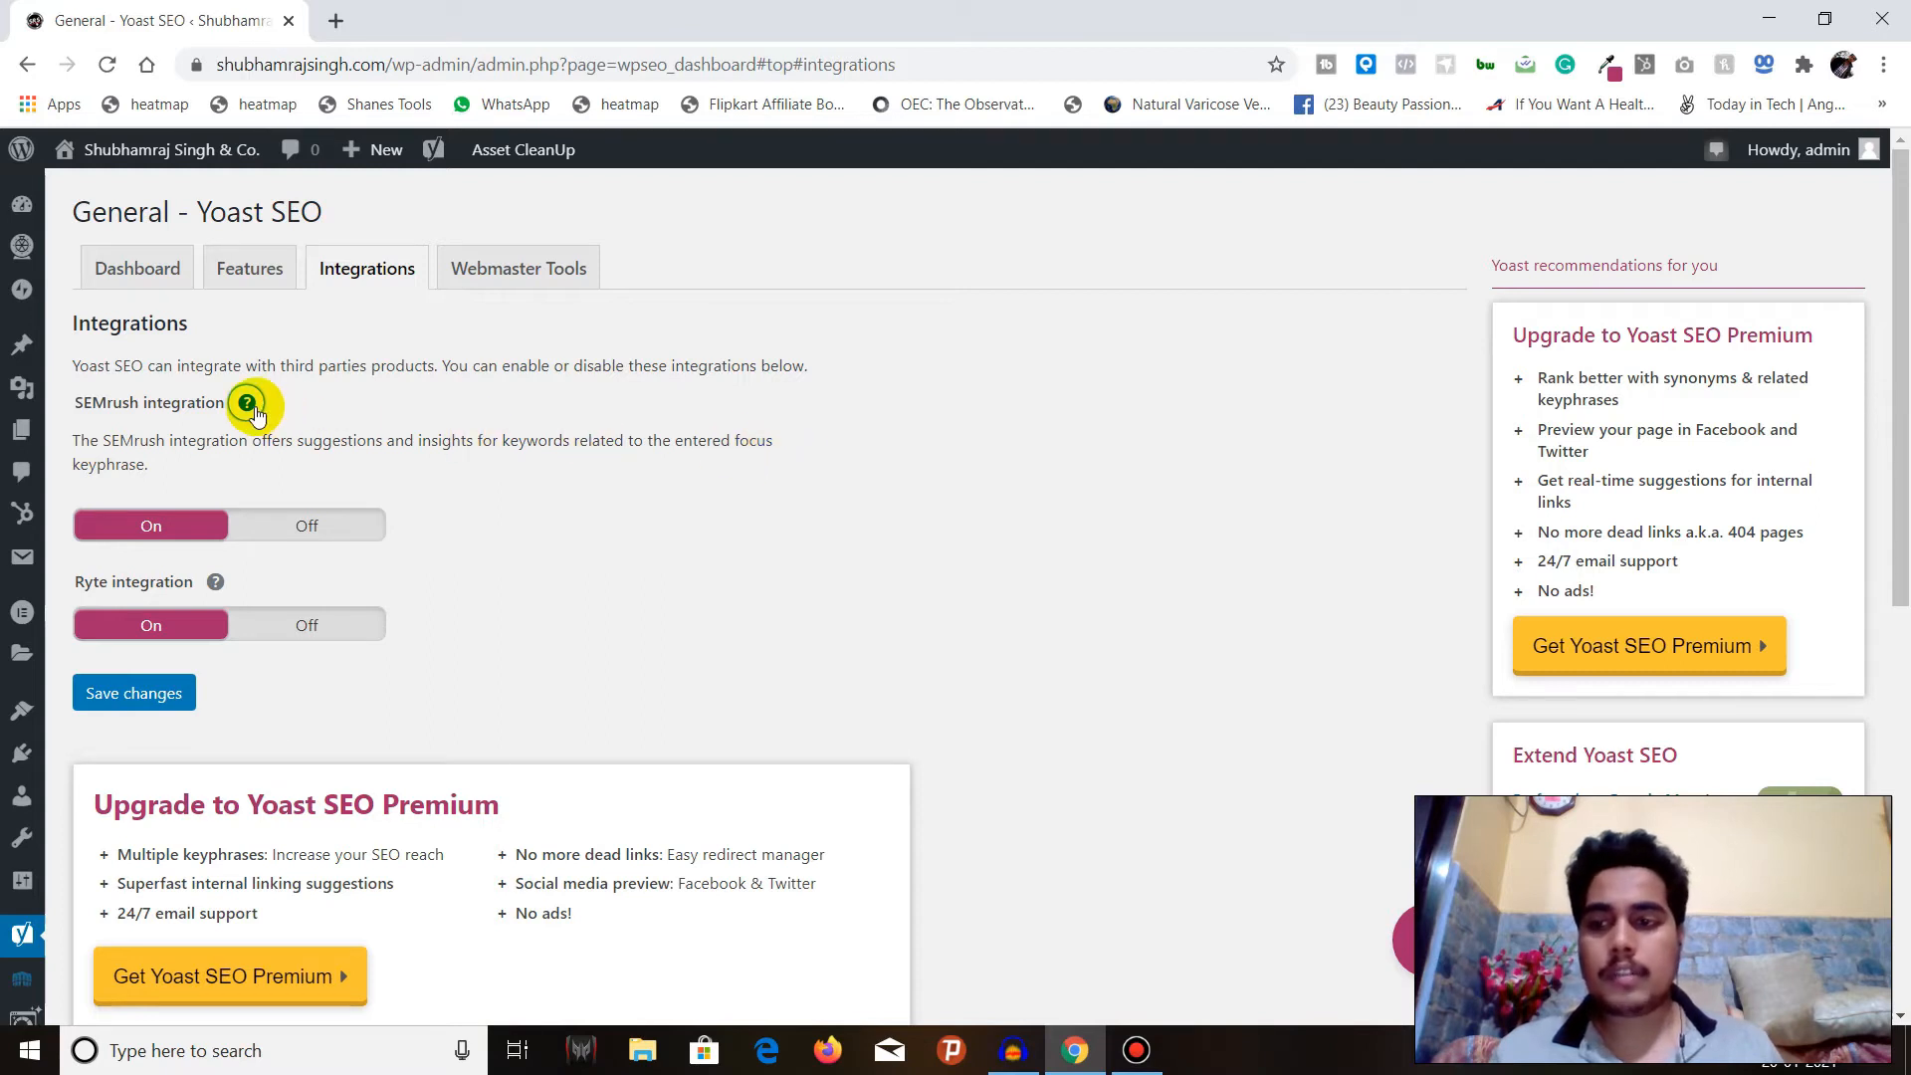
click(247, 405)
click(227, 502)
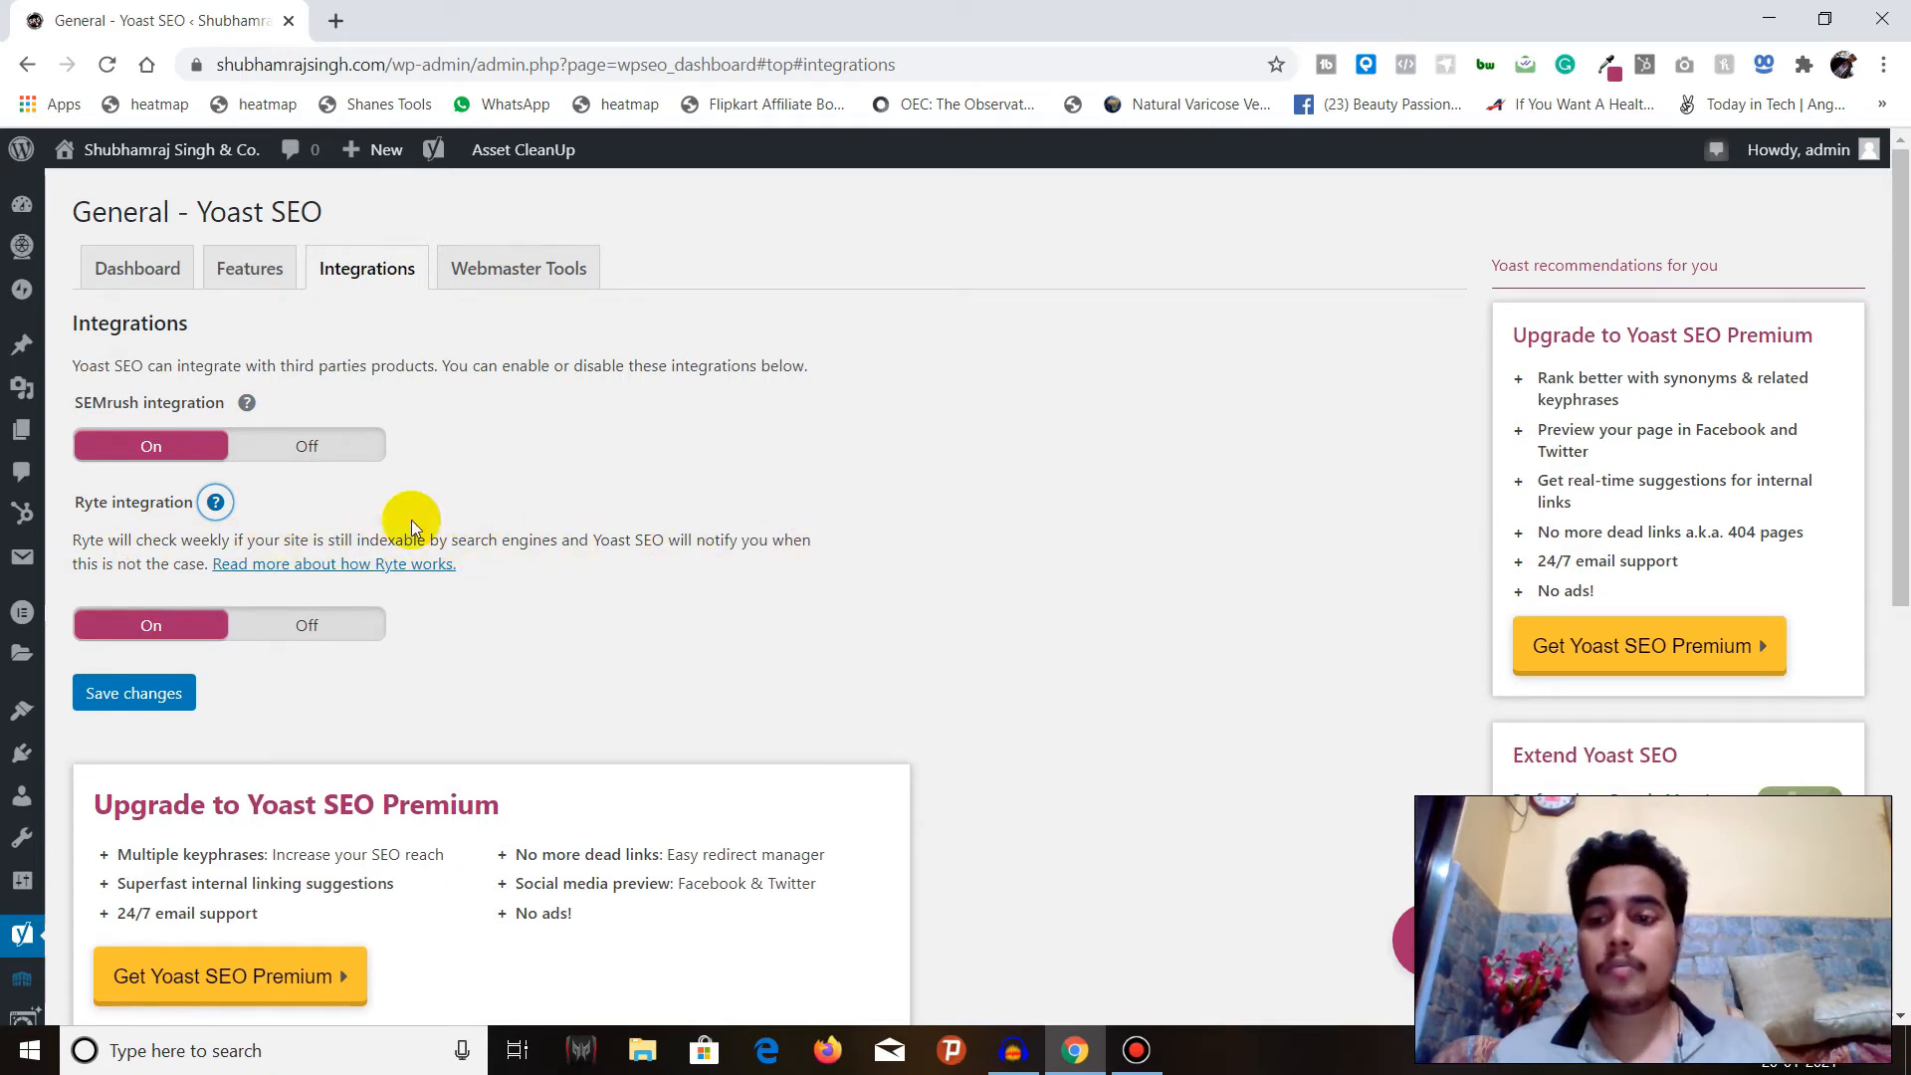
click(215, 503)
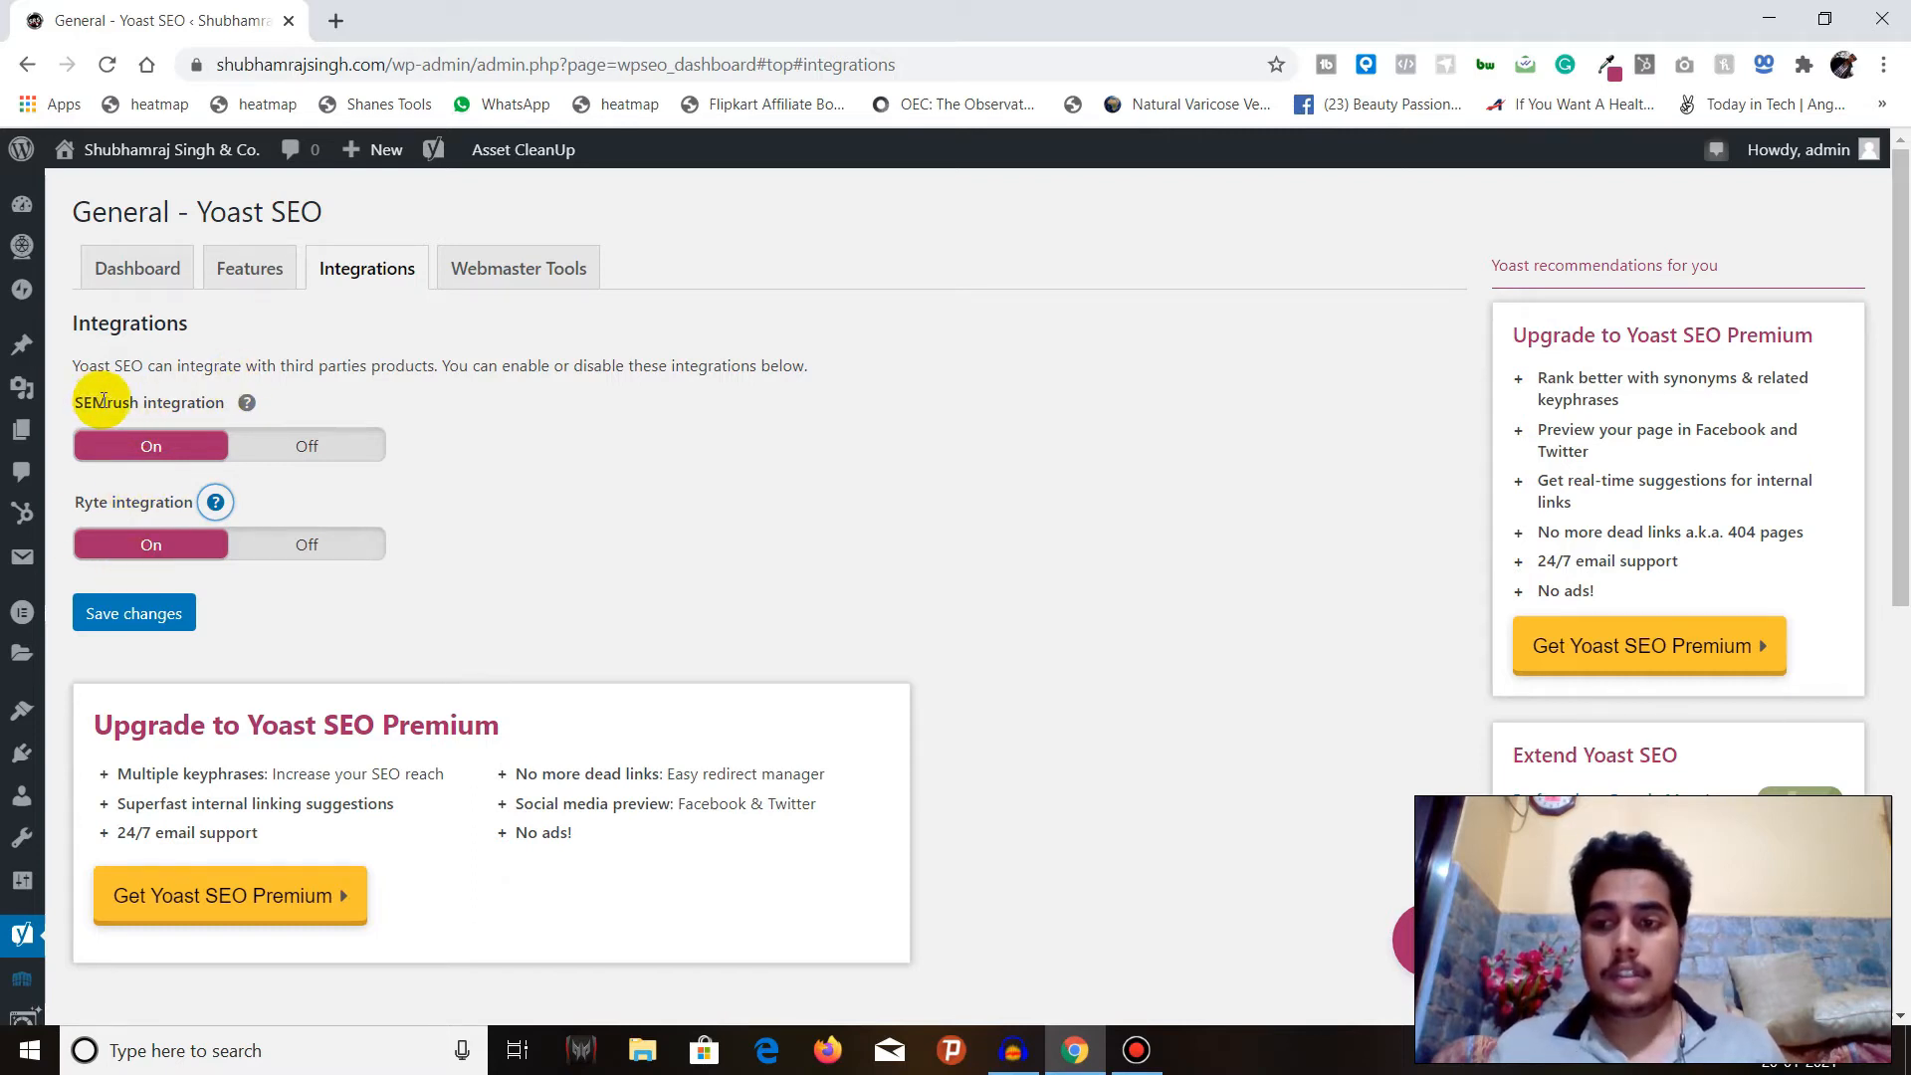
click(328, 391)
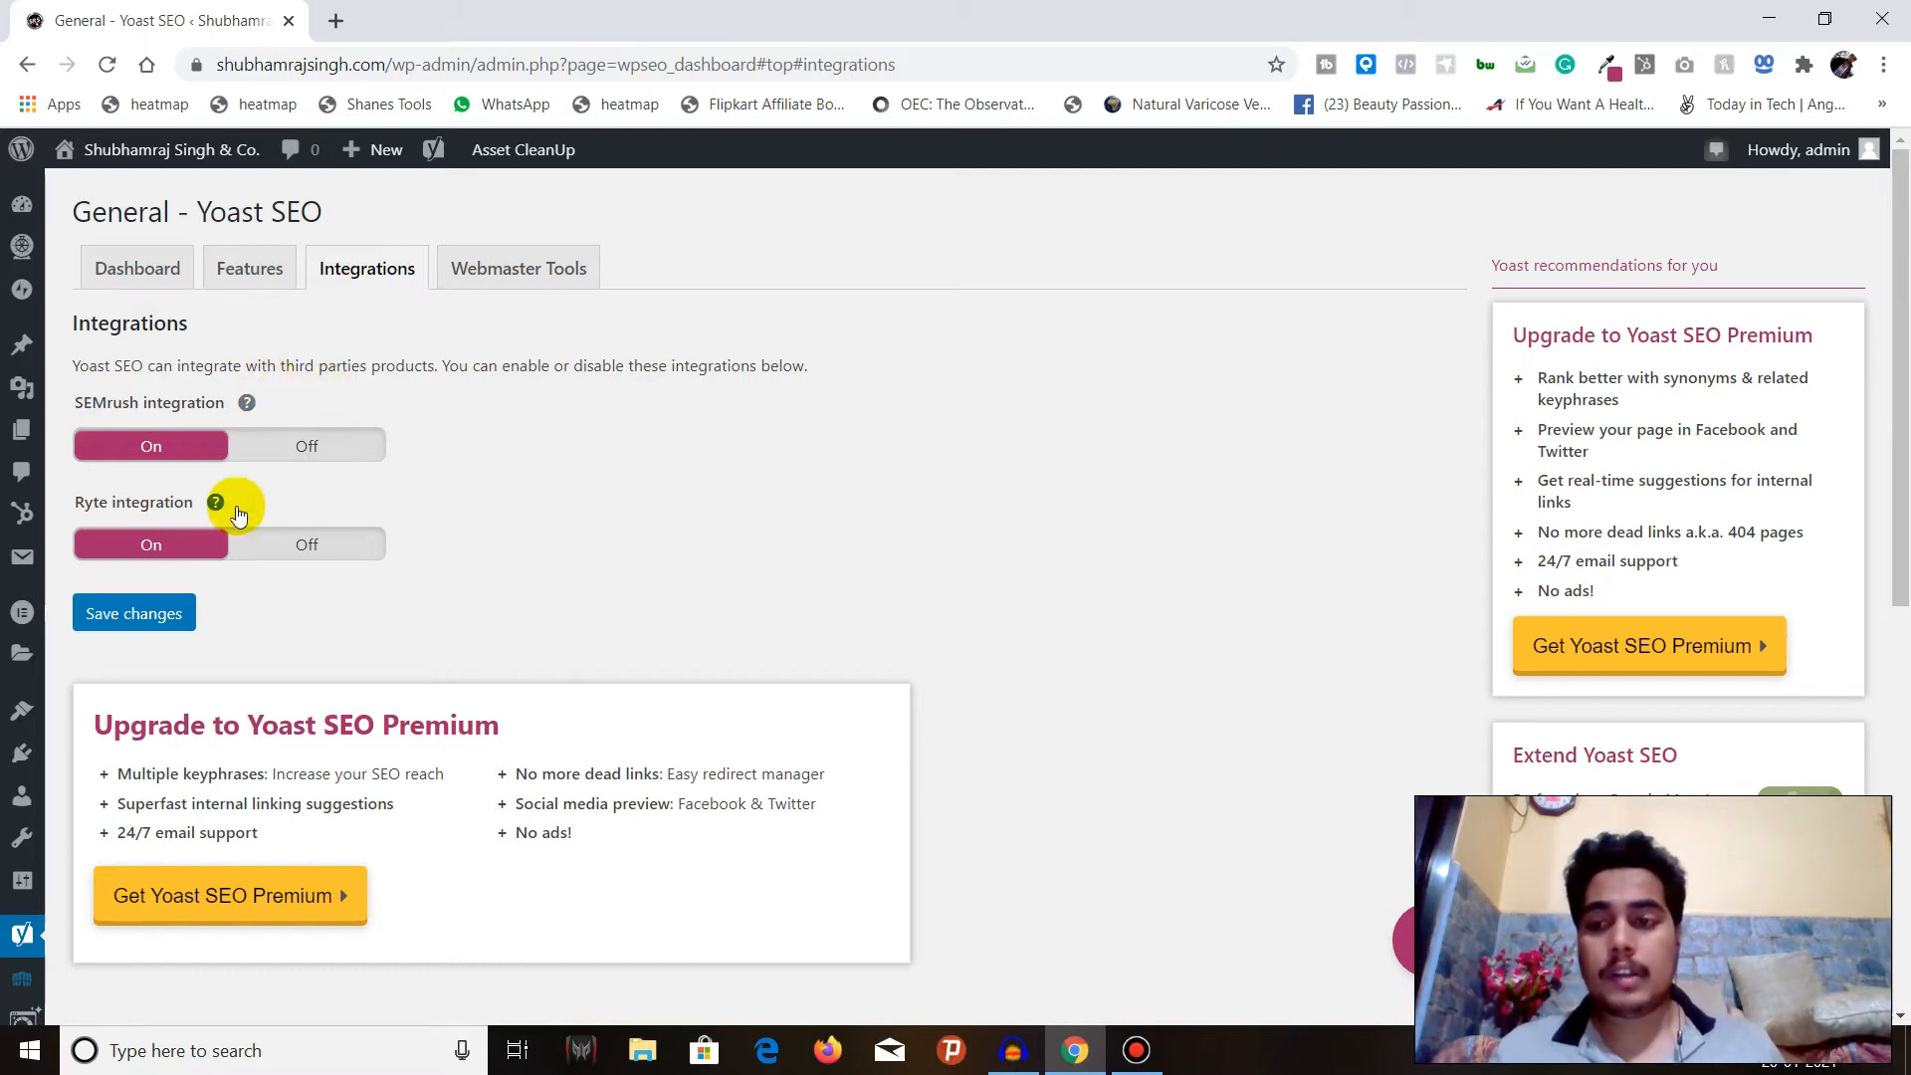
Open the Webmaster Tools settings and look over the Baidu, Bing, Google and Yandex verification code fields.
click(525, 276)
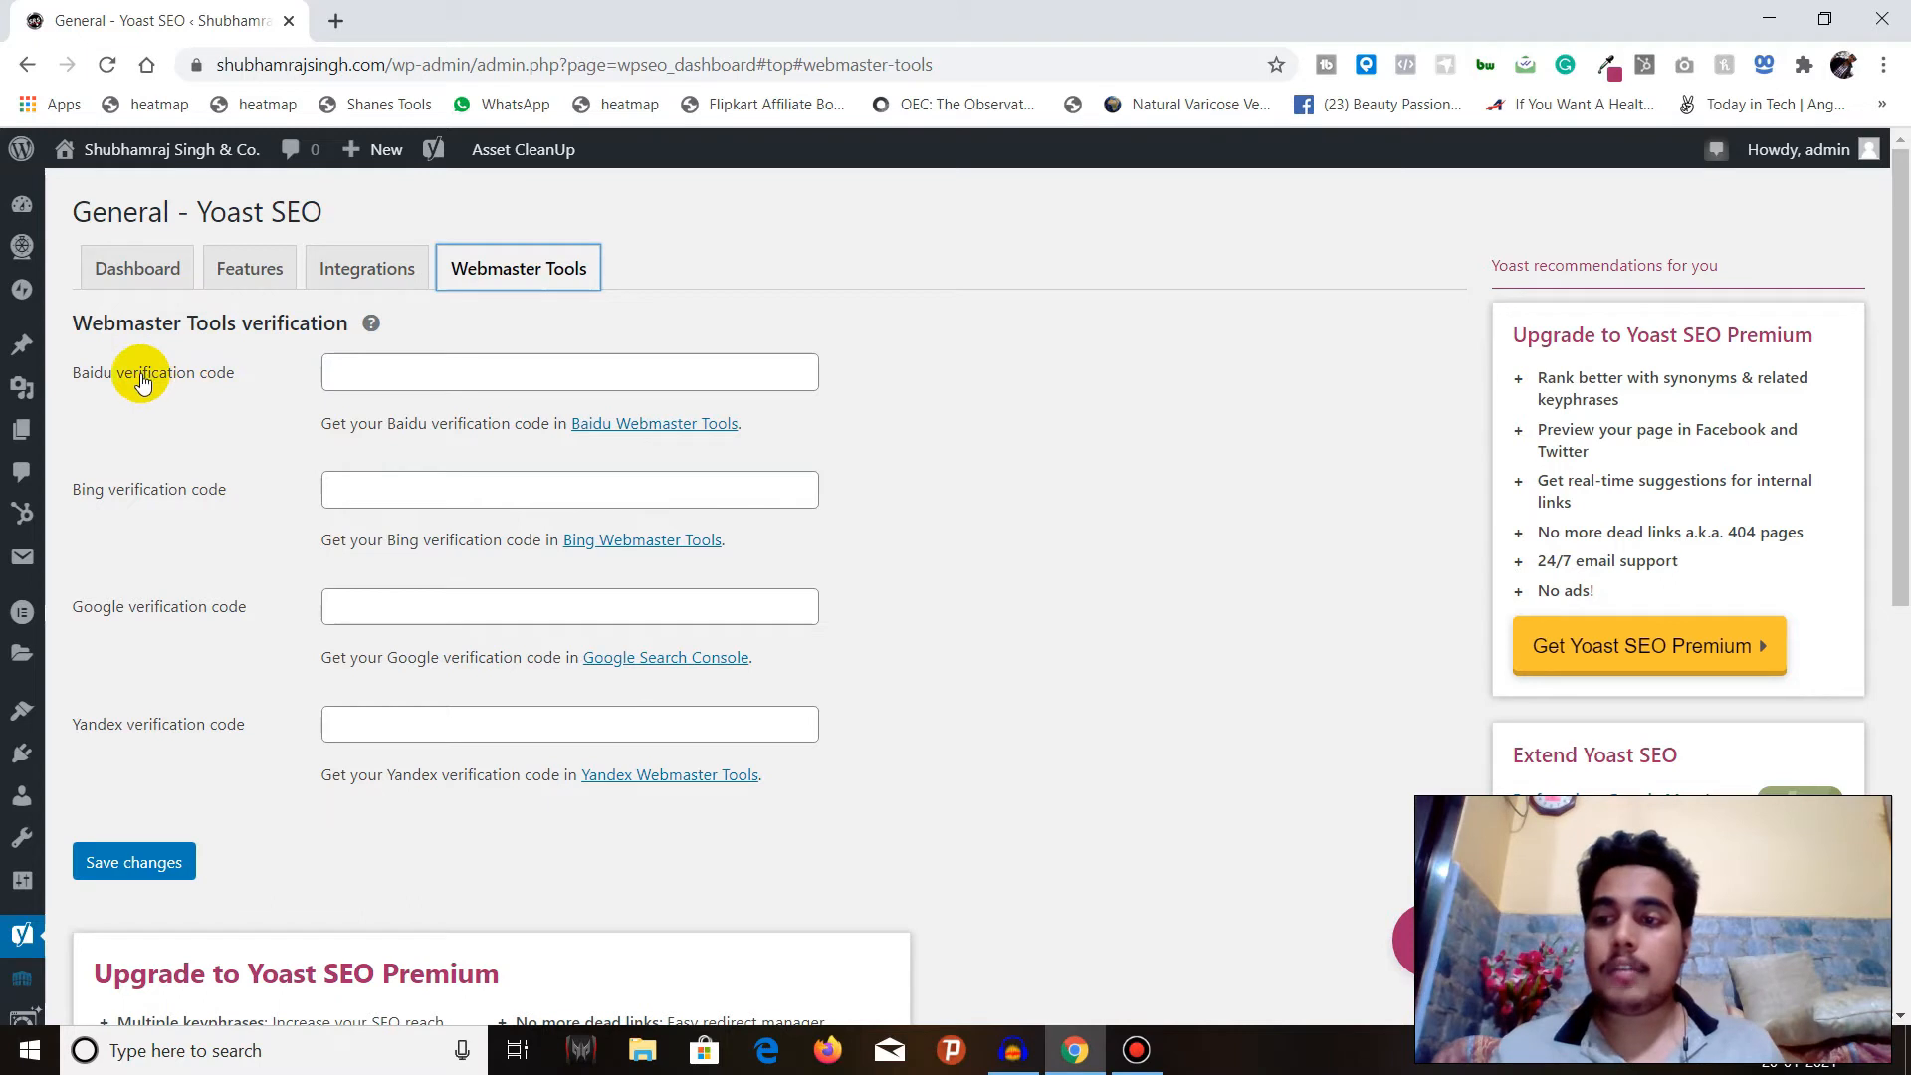
scroll(167, 433, down, 3)
scroll(162, 435, up, 3)
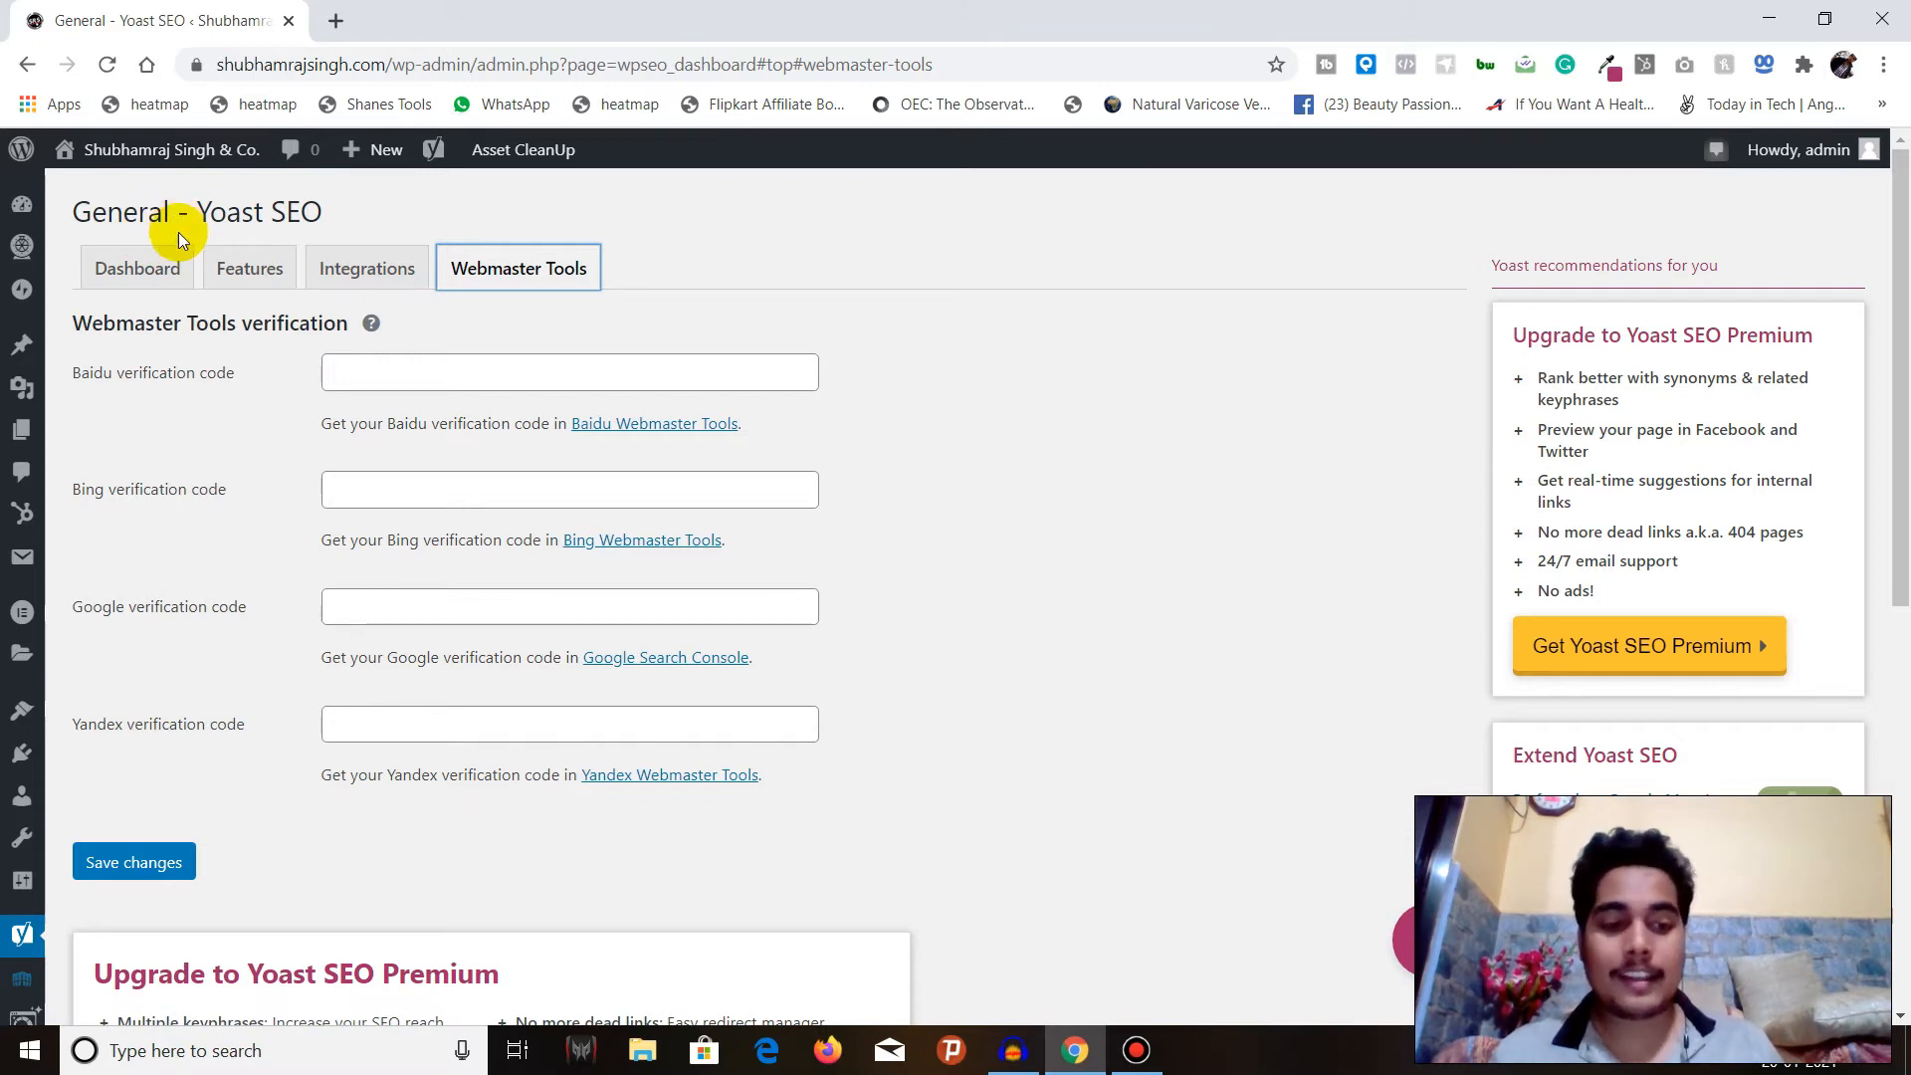
Open Yoast's Search Appearance settings and look over the general options, including the title separators.
mouse_move(14, 938)
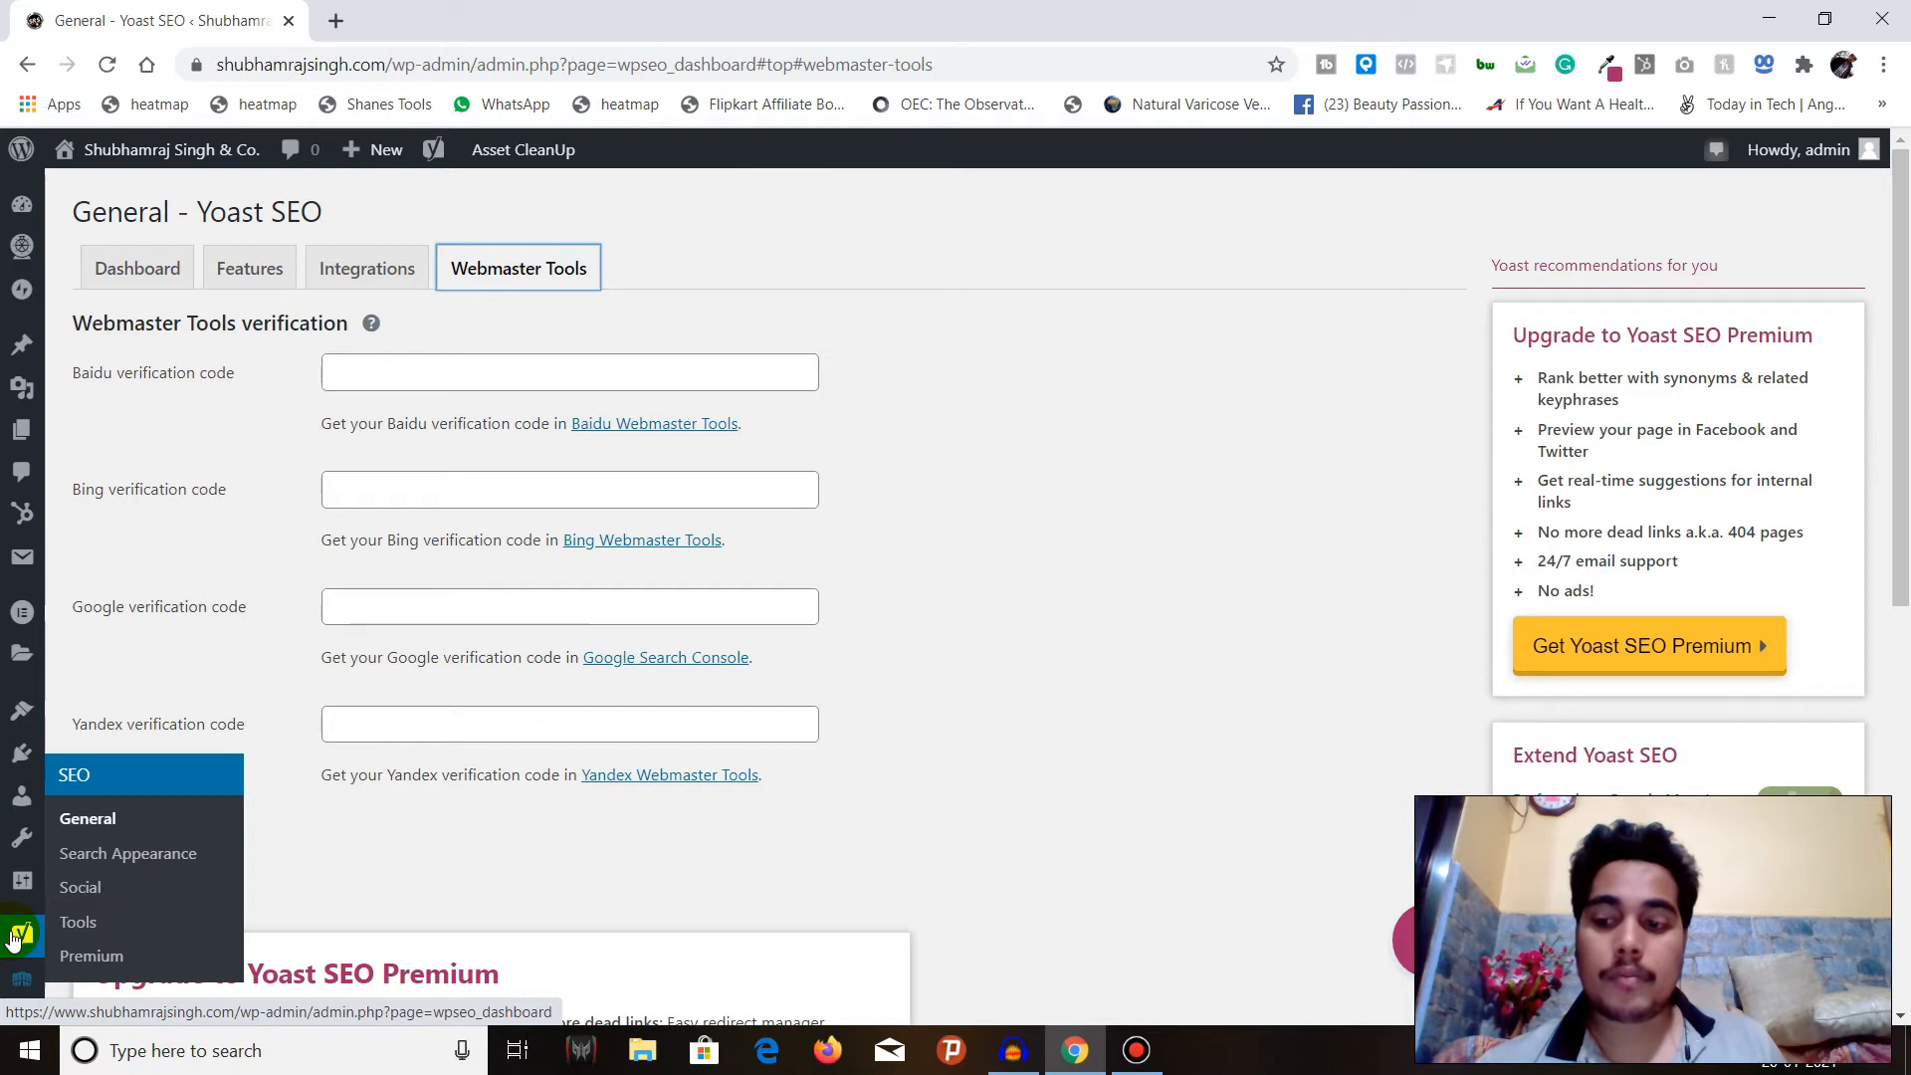
click(143, 862)
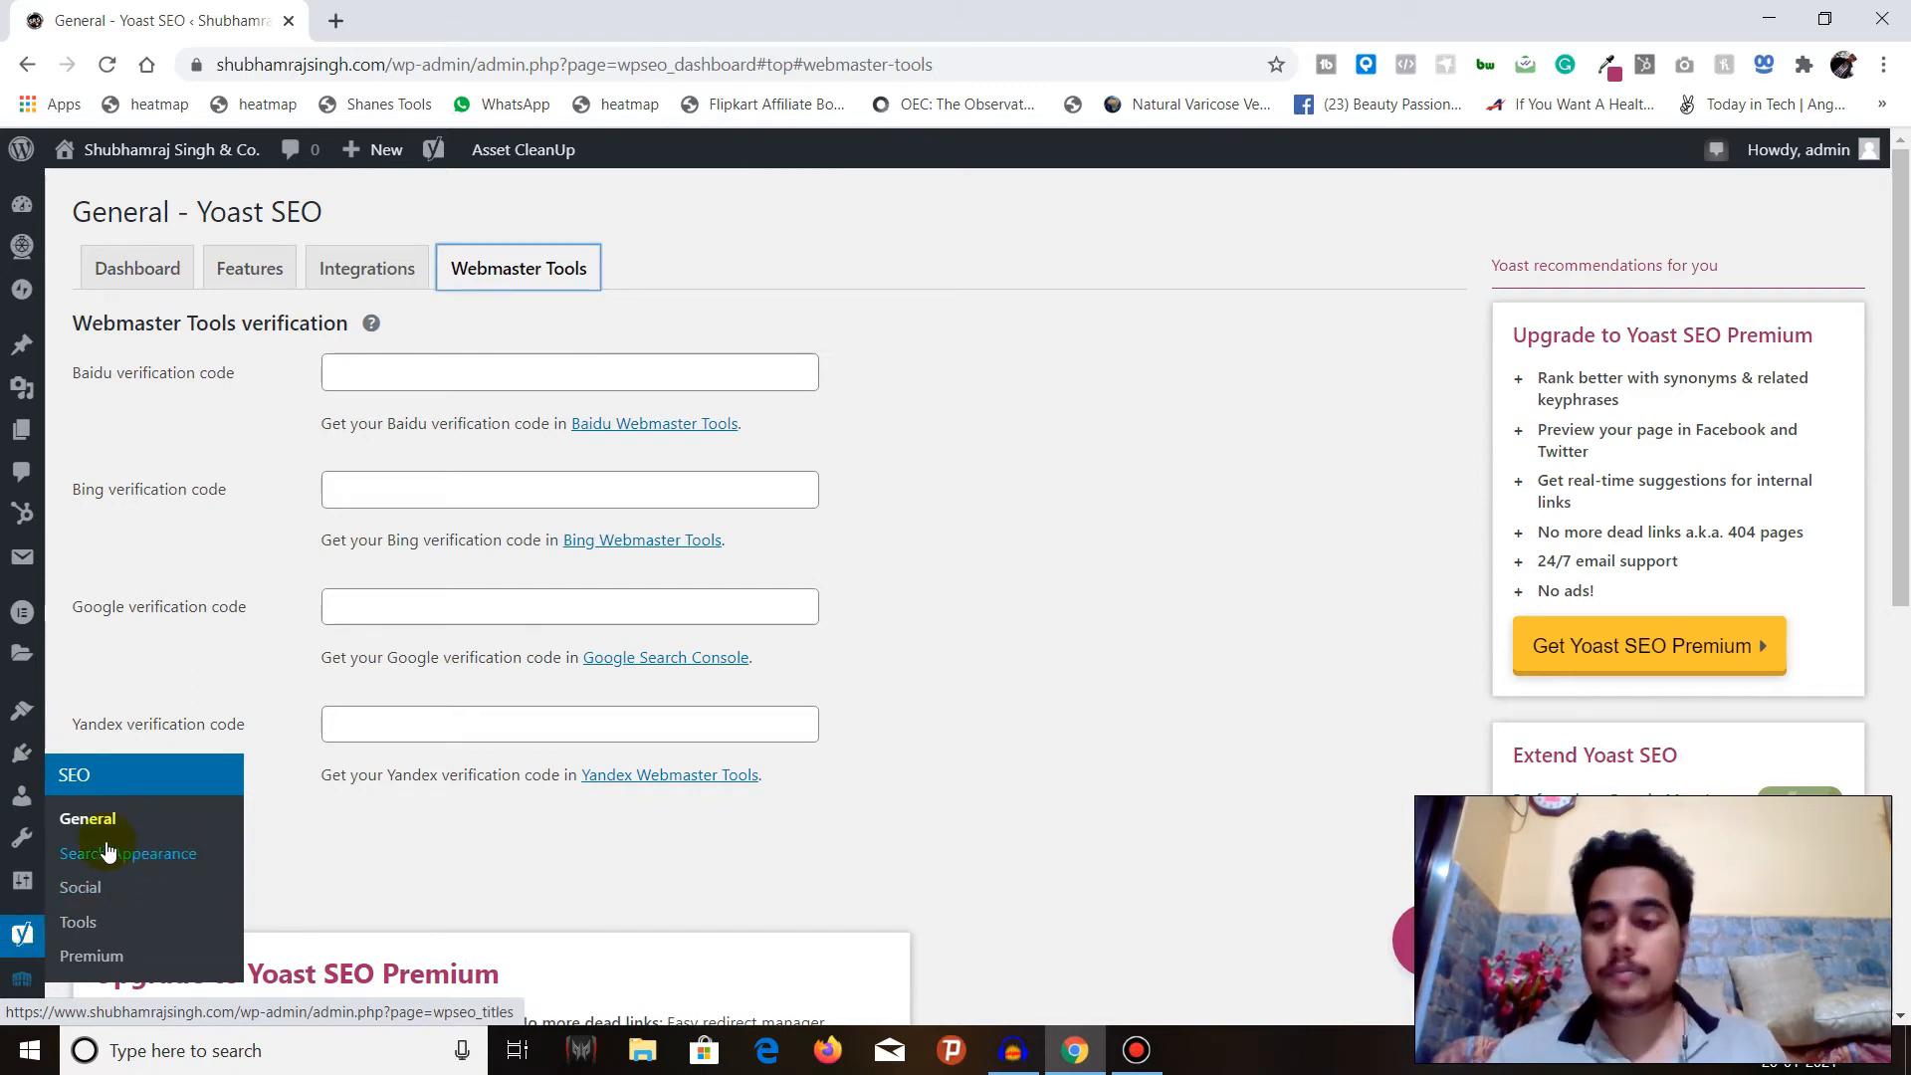
click(149, 858)
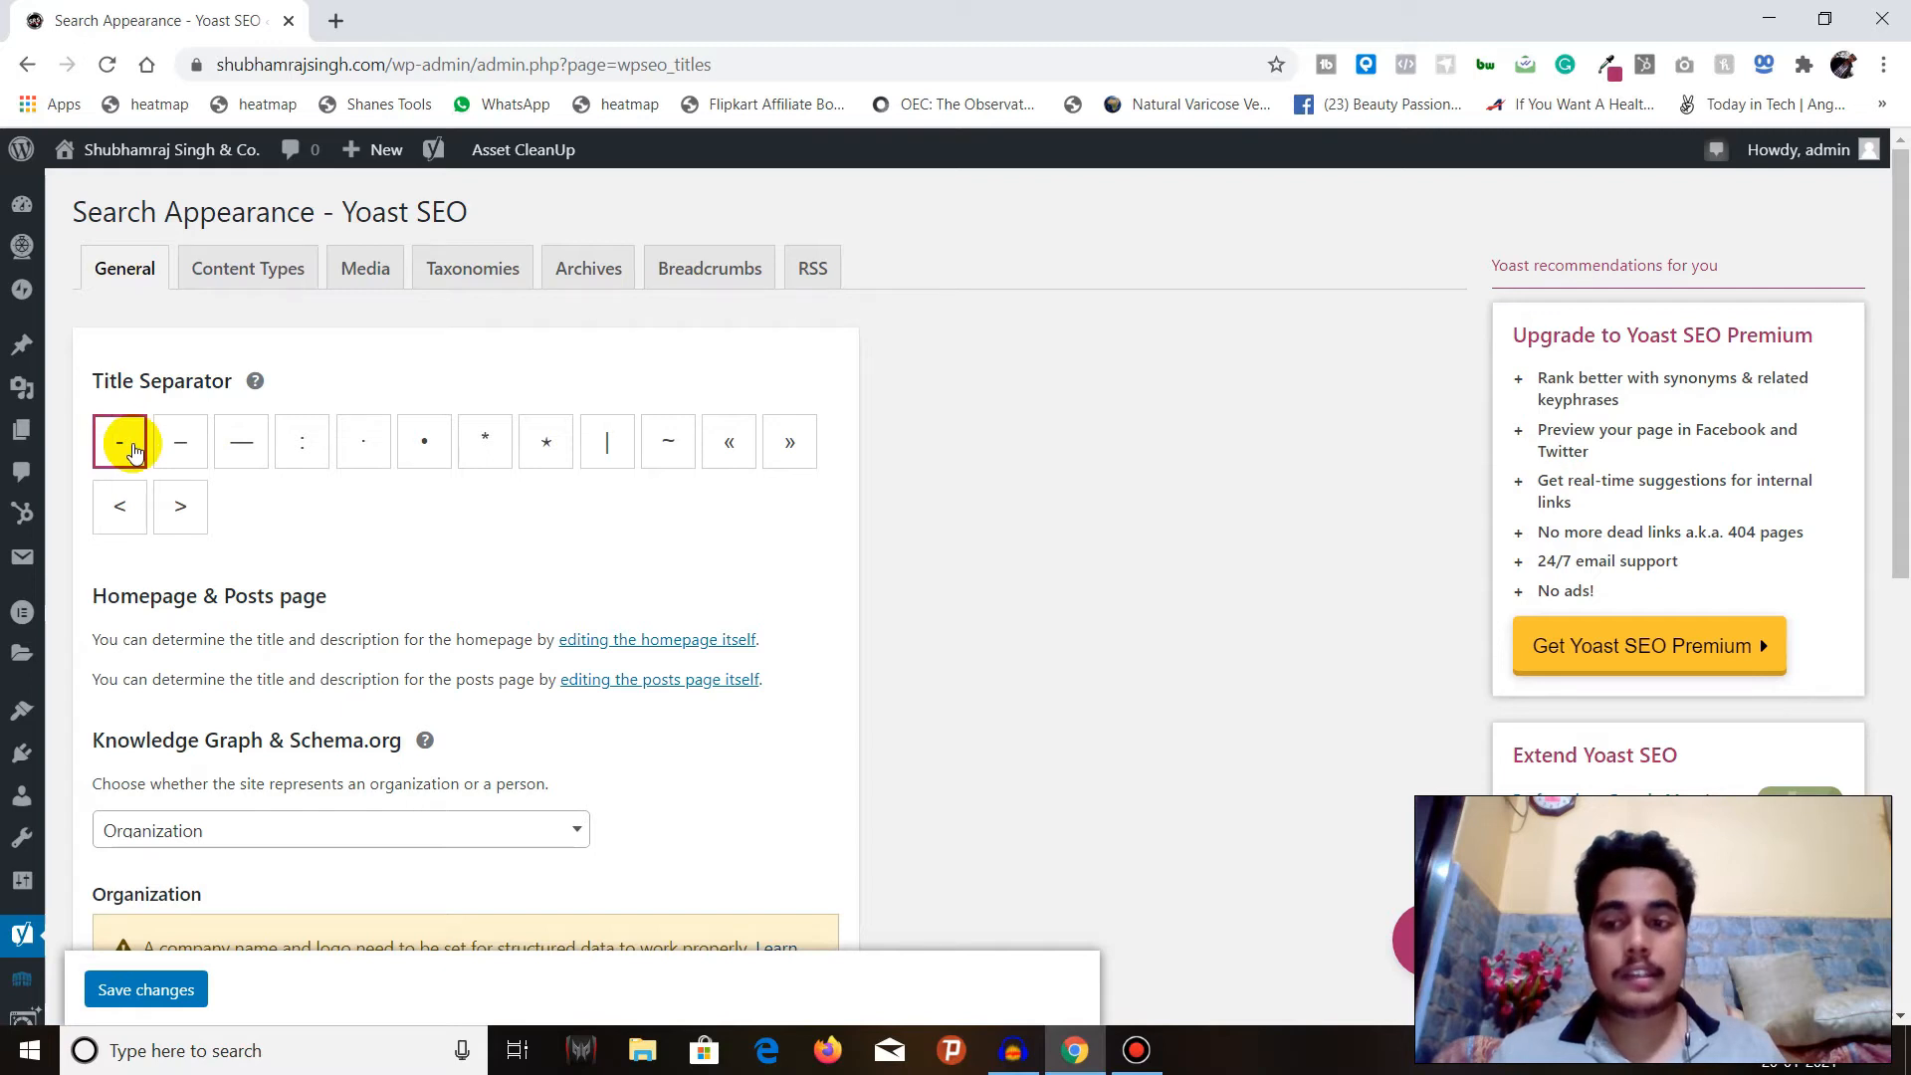
scroll(135, 451, down, 1)
scroll(135, 451, up, 1)
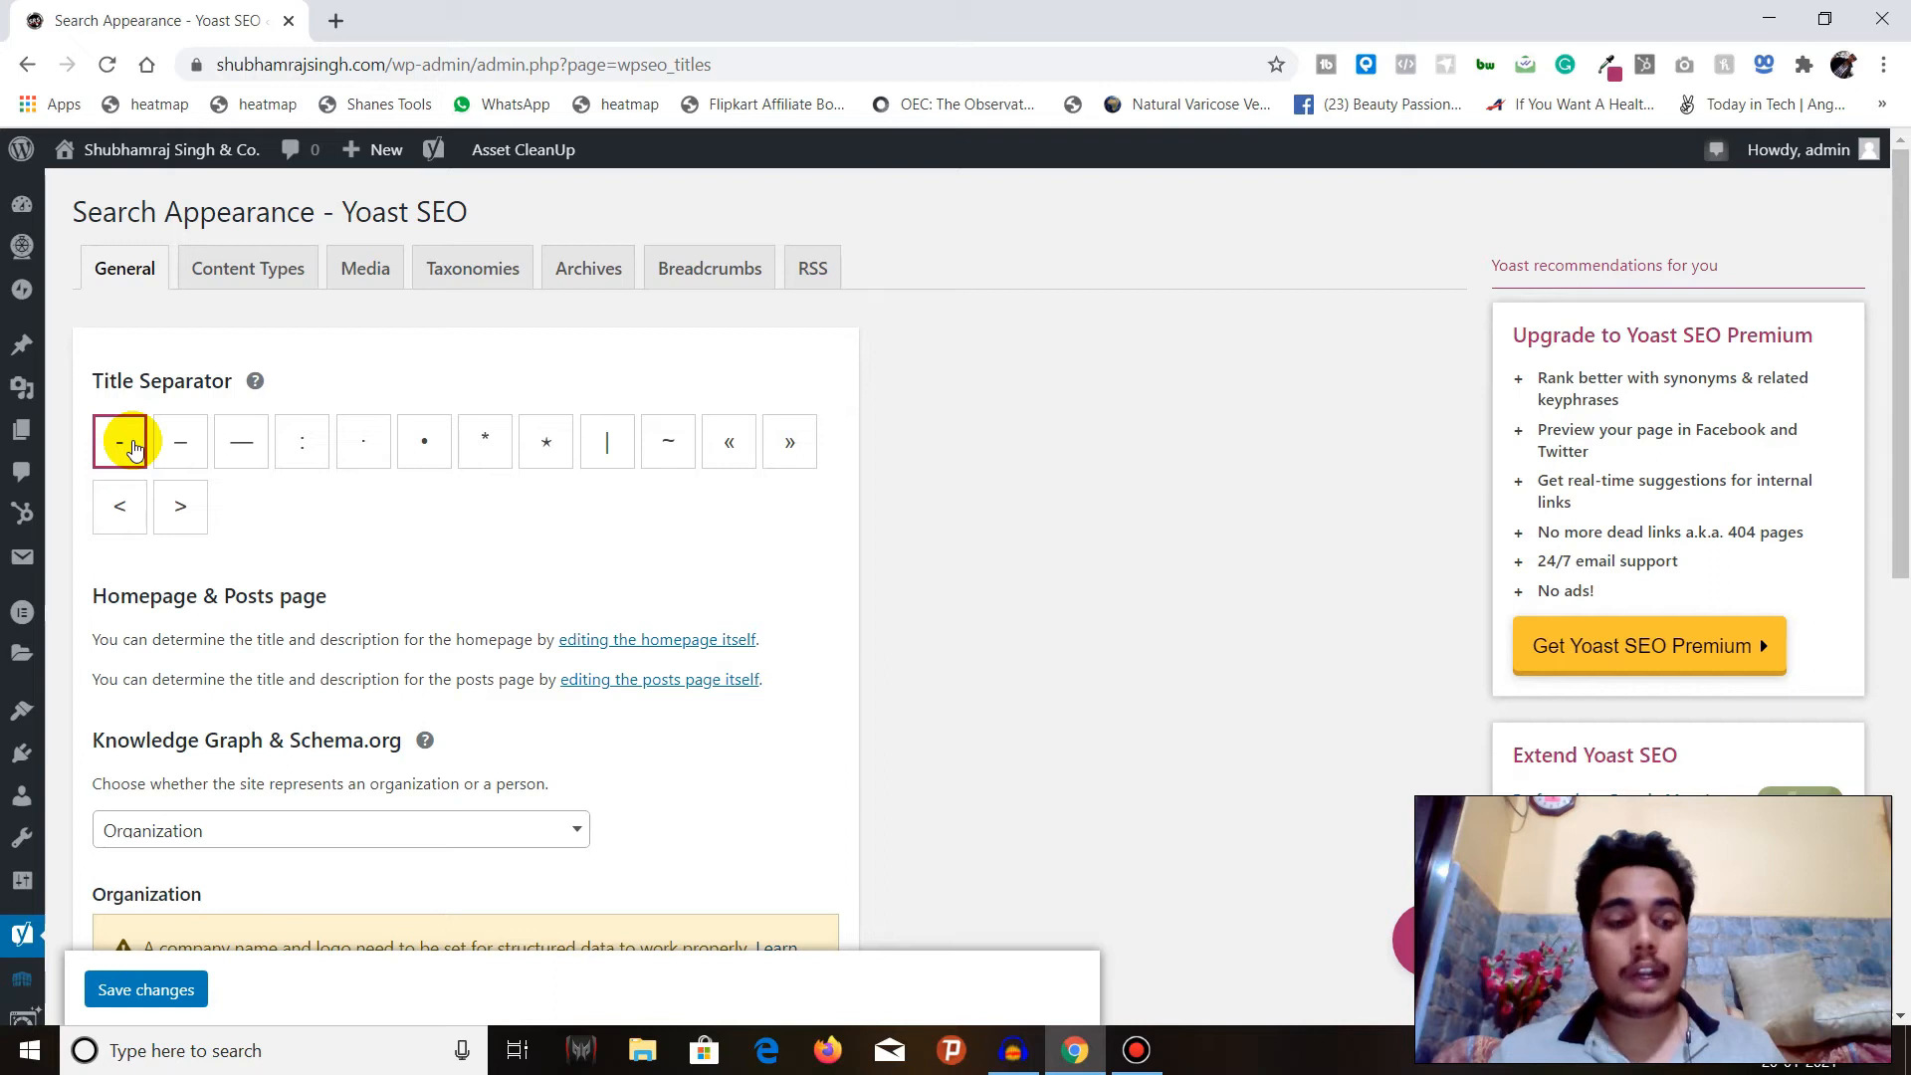
Try the vertical bar as title separator, read the setting's help text and switch back to the hyphen.
click(607, 446)
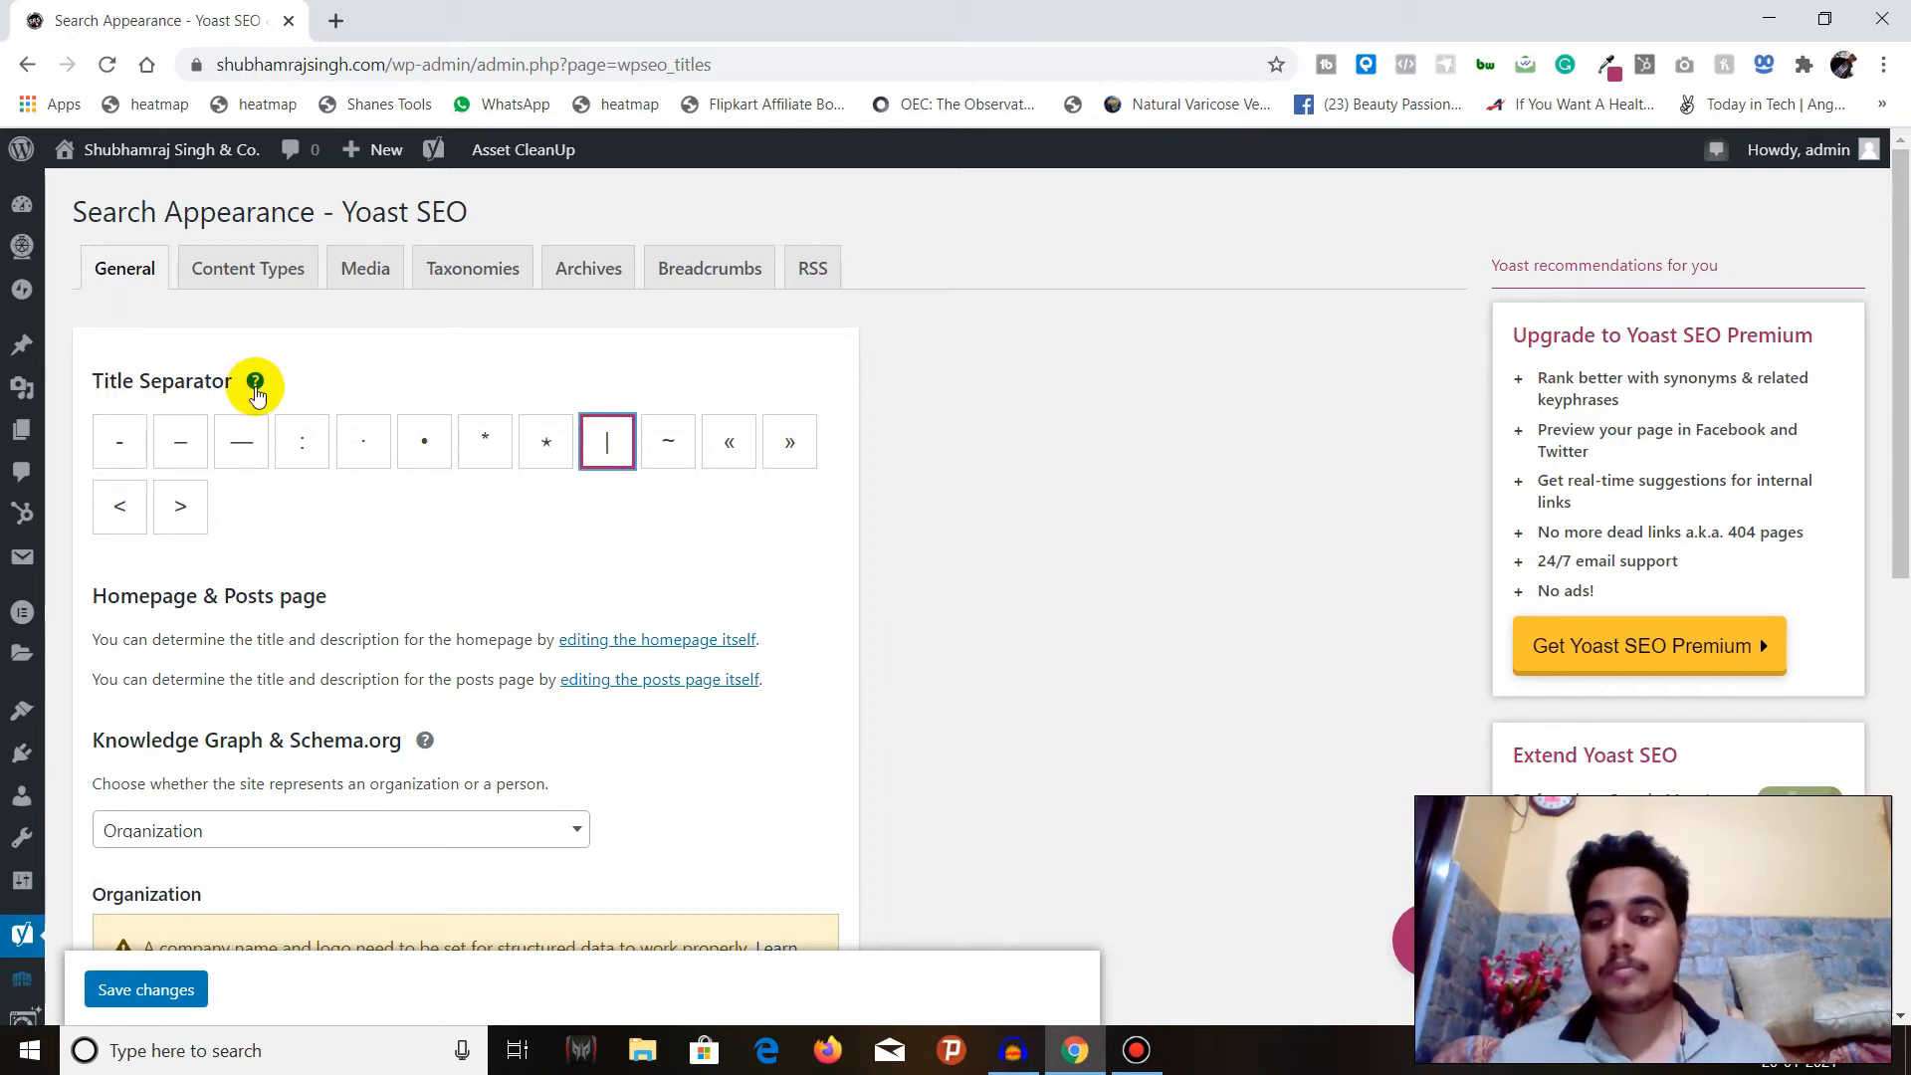
click(256, 385)
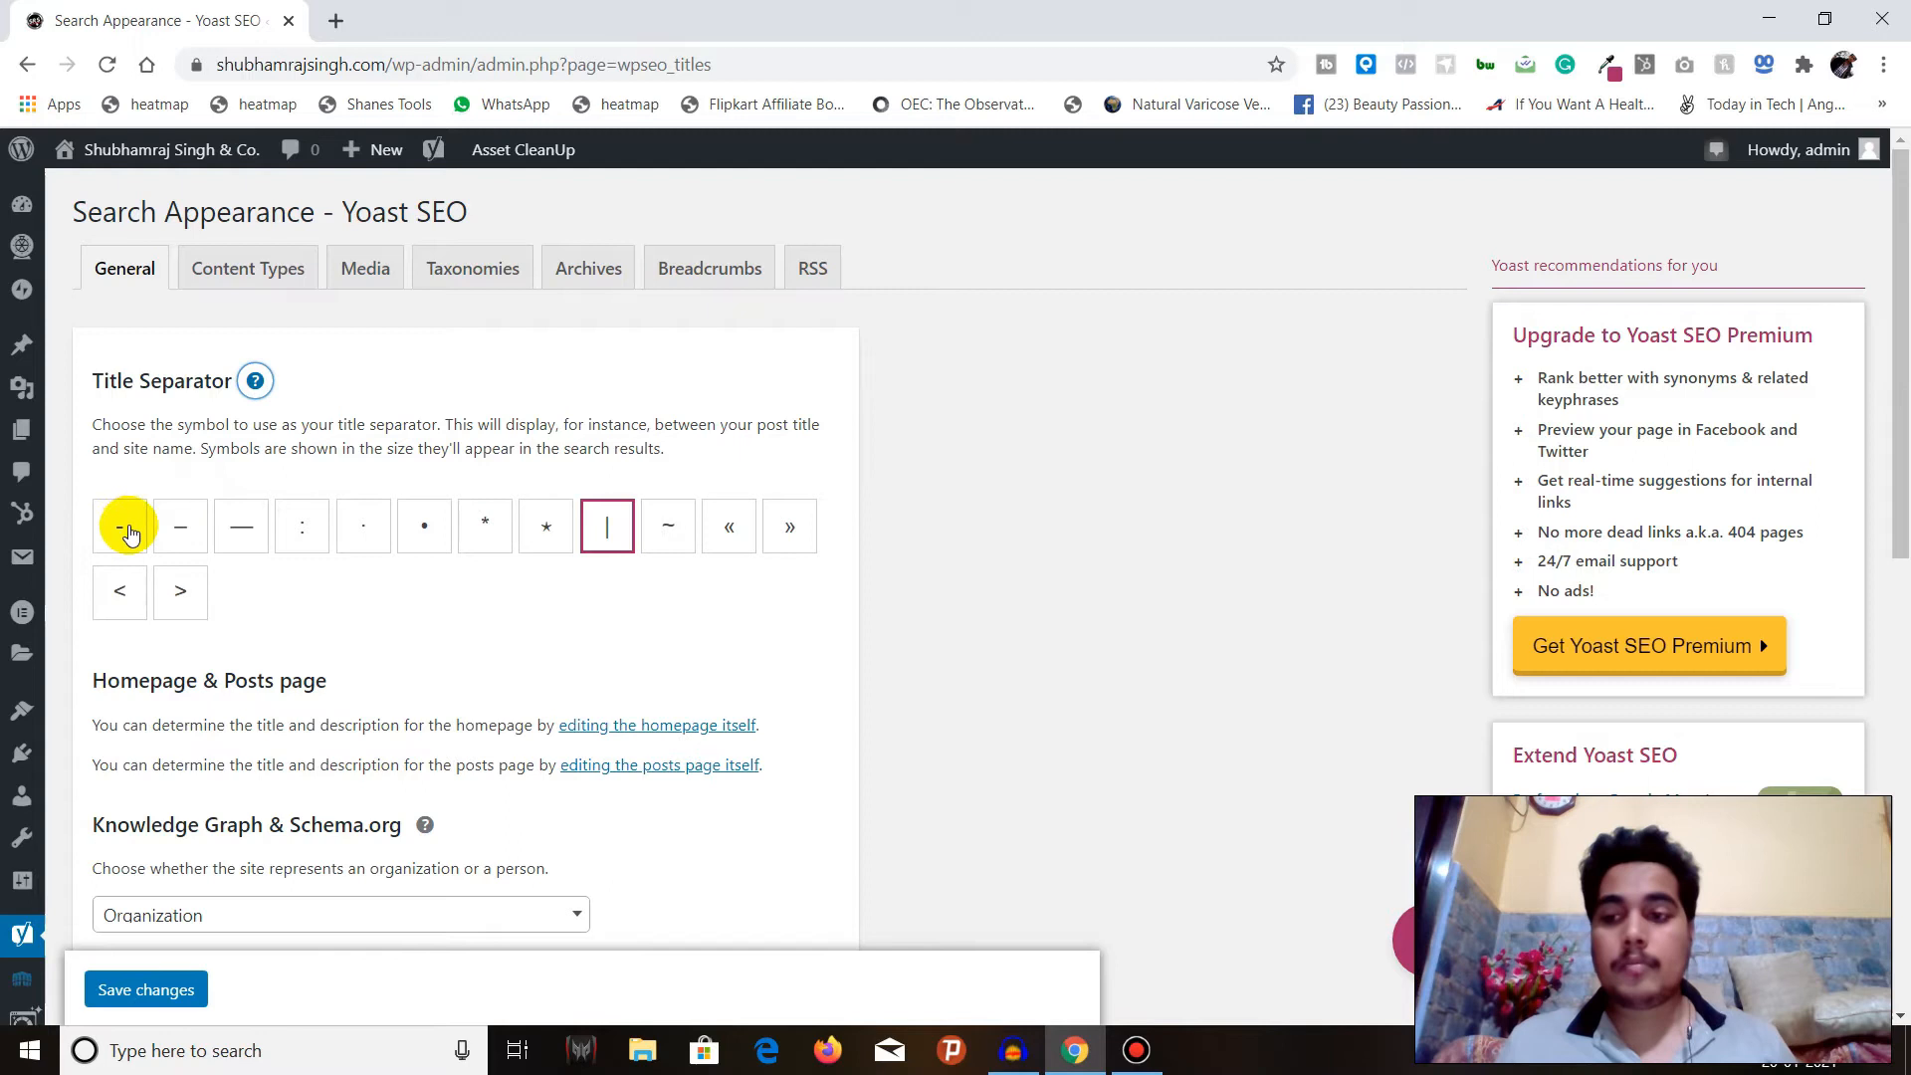
click(139, 521)
Review the Homepage & Posts page section and the Knowledge Graph & Schema.org help text and site representation choice.
scroll(256, 569, down, 4)
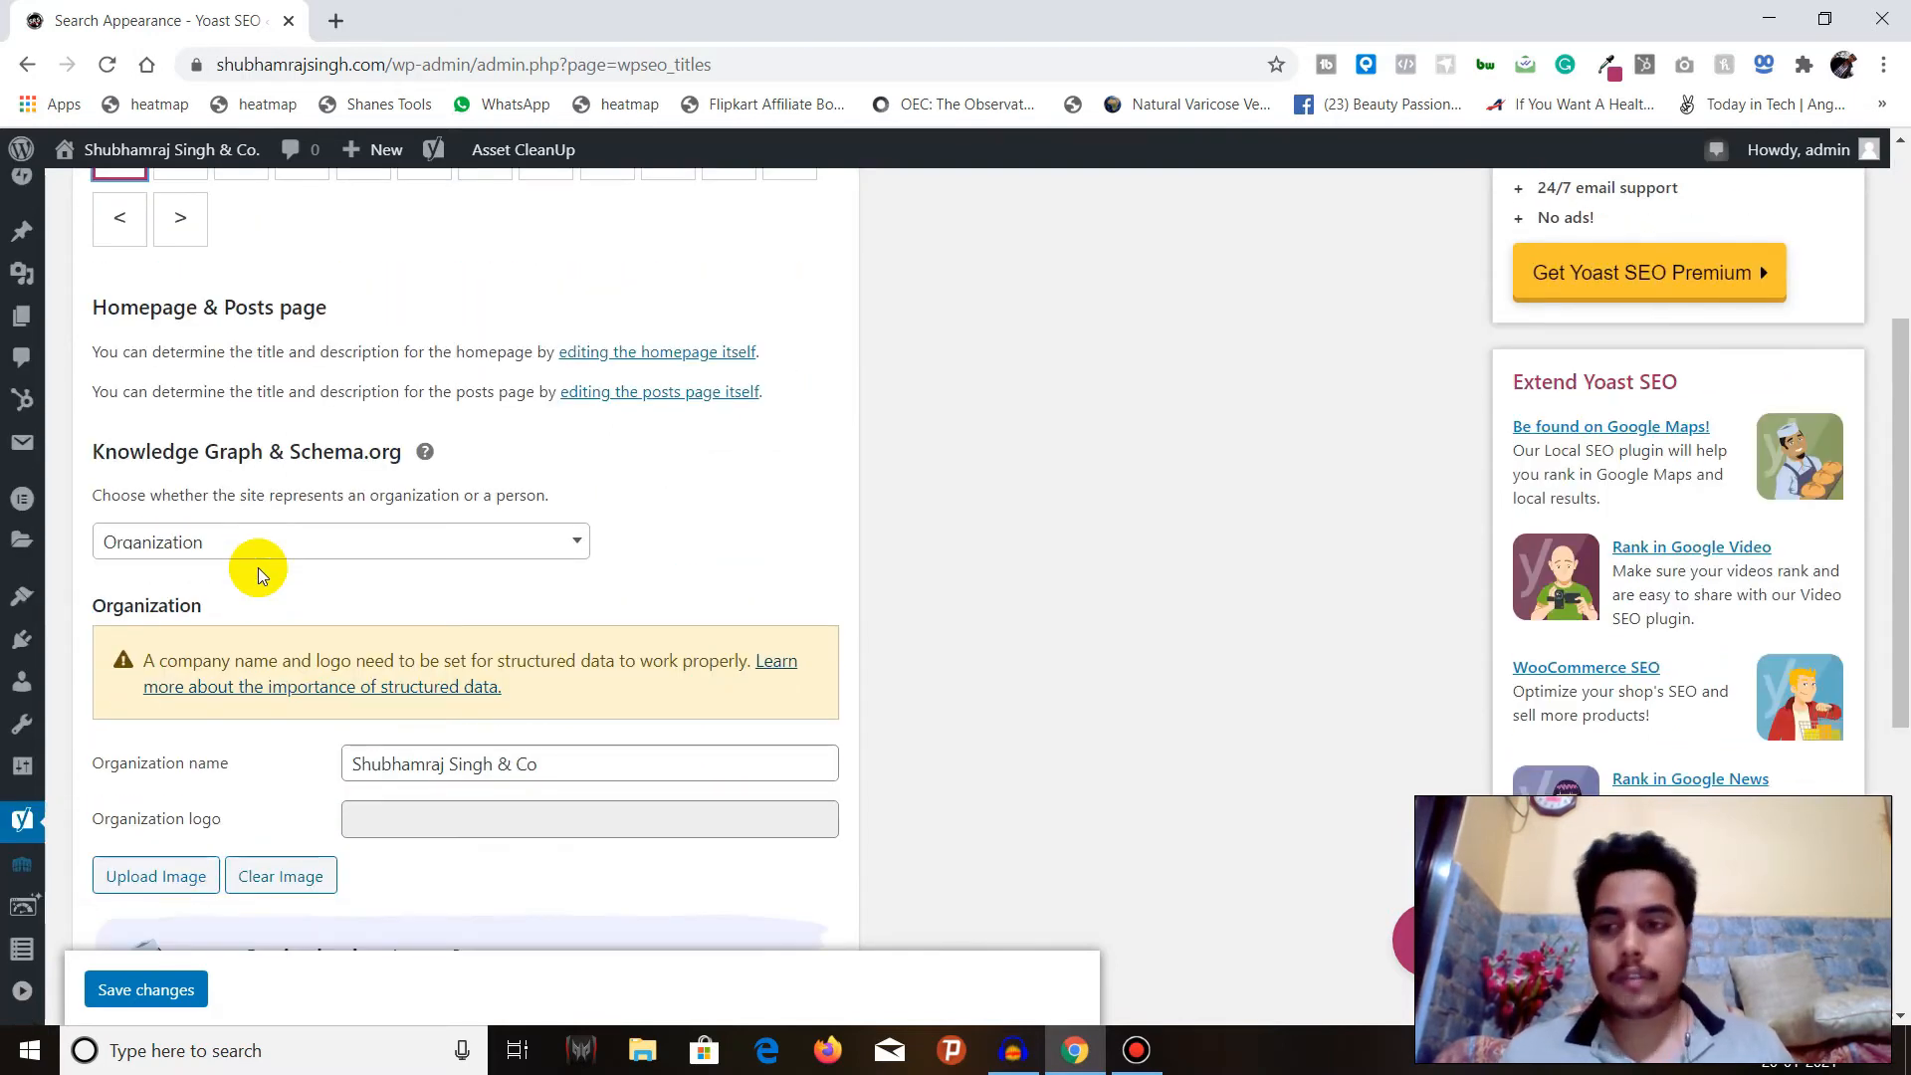
scroll(256, 567, up, 1)
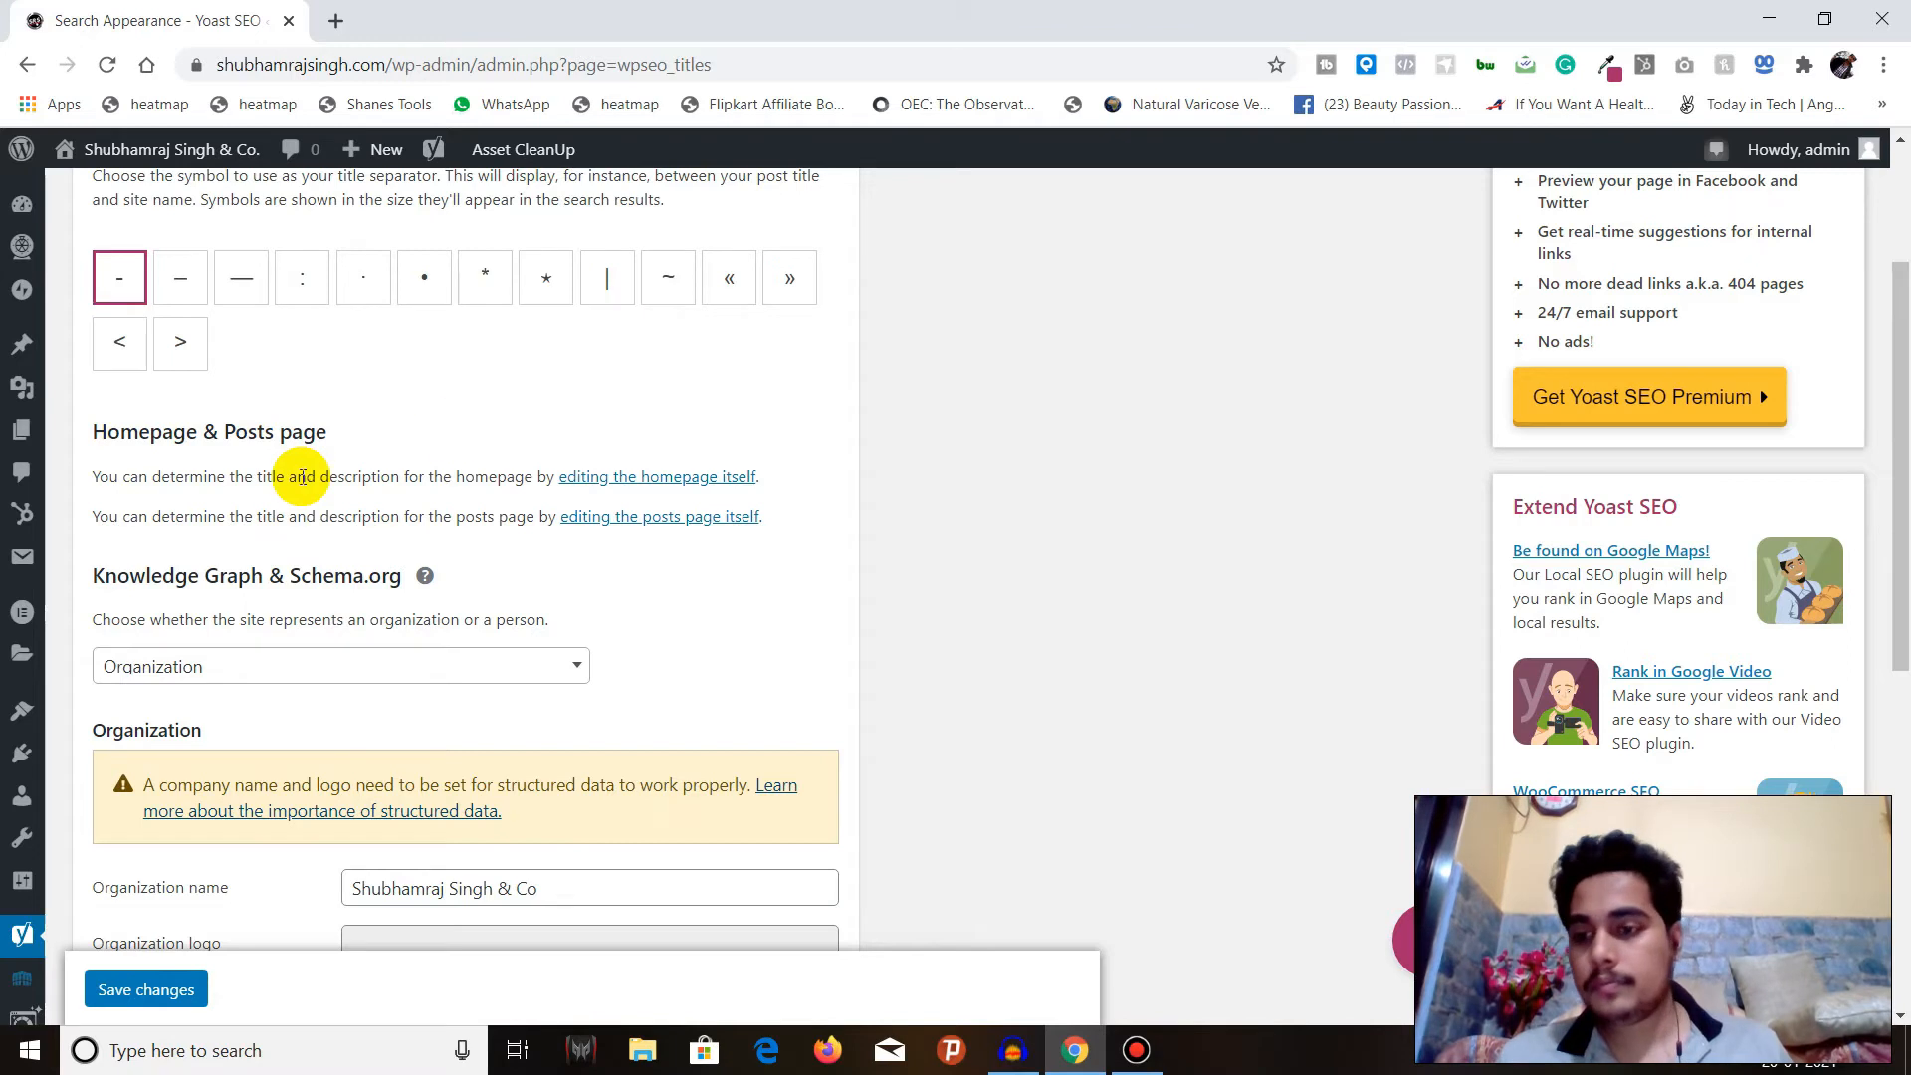
scroll(302, 477, down, 1)
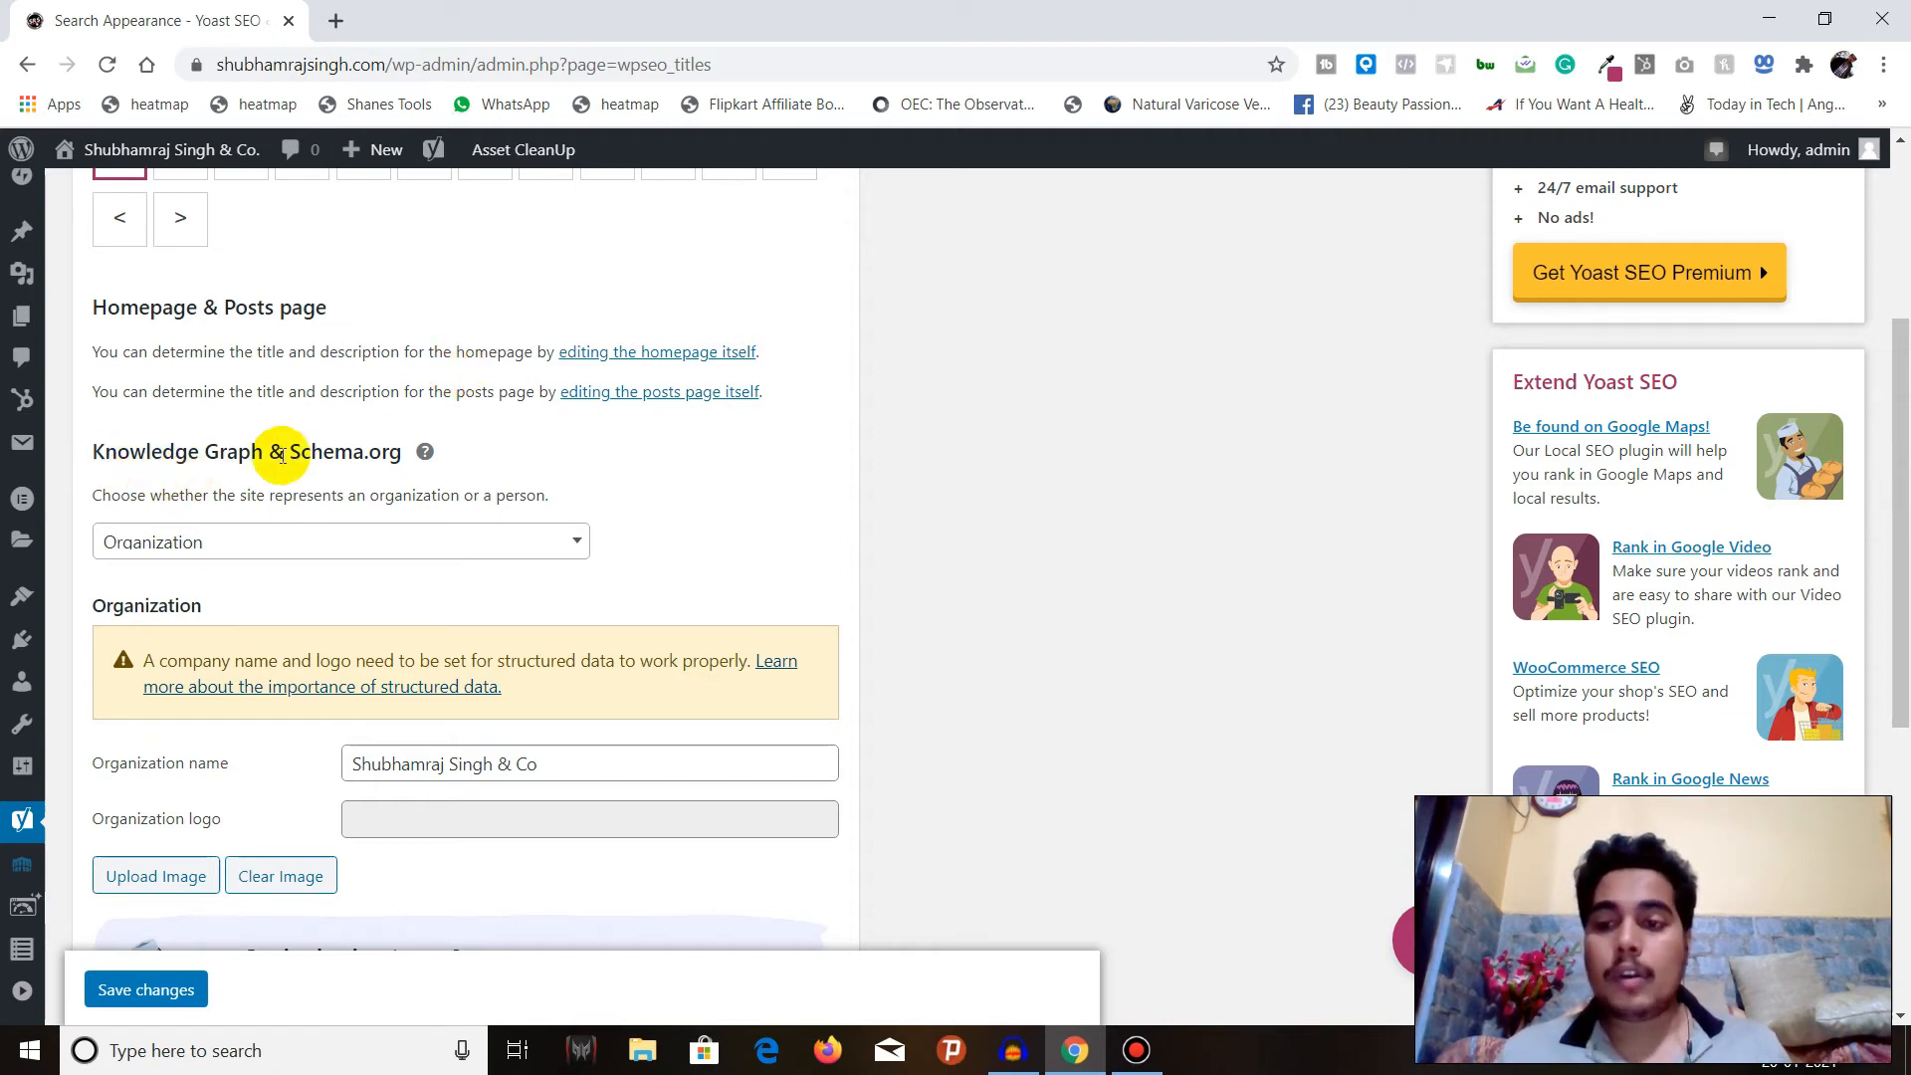
click(424, 456)
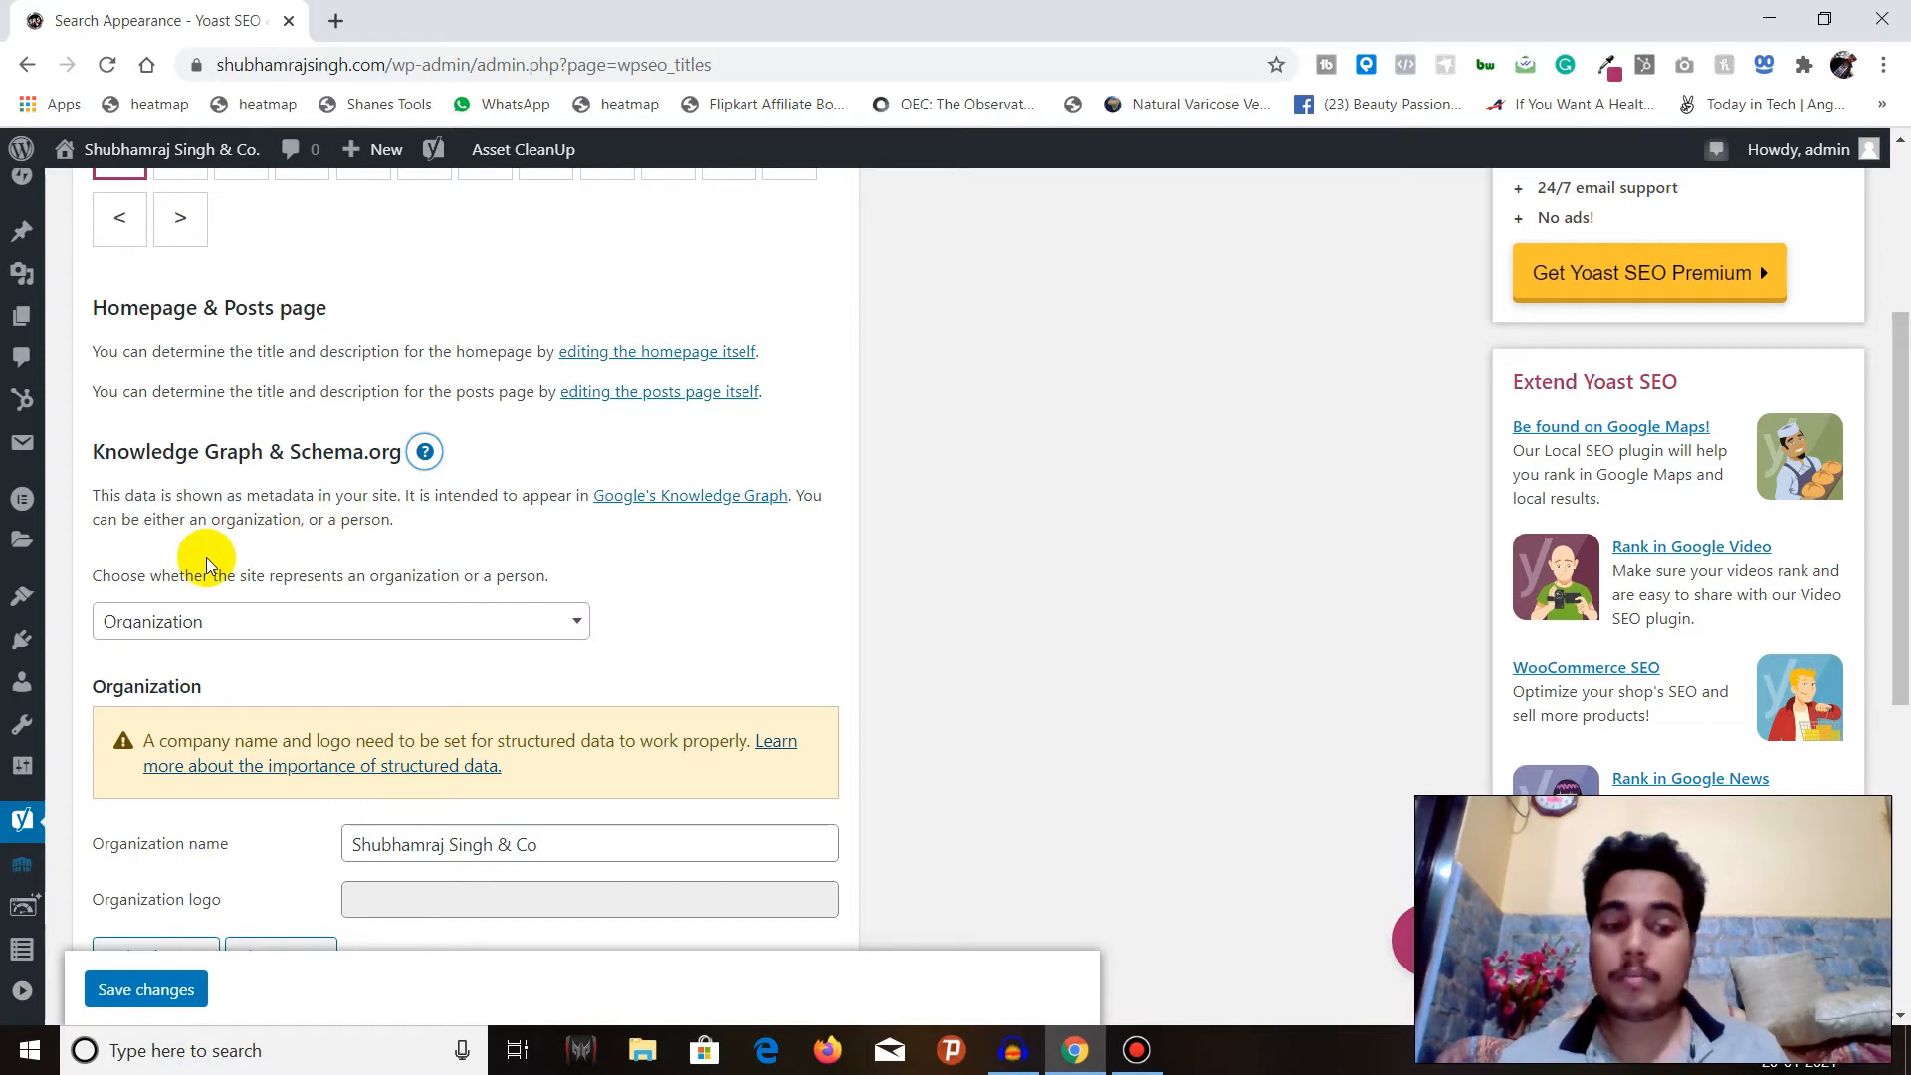
click(194, 623)
click(202, 627)
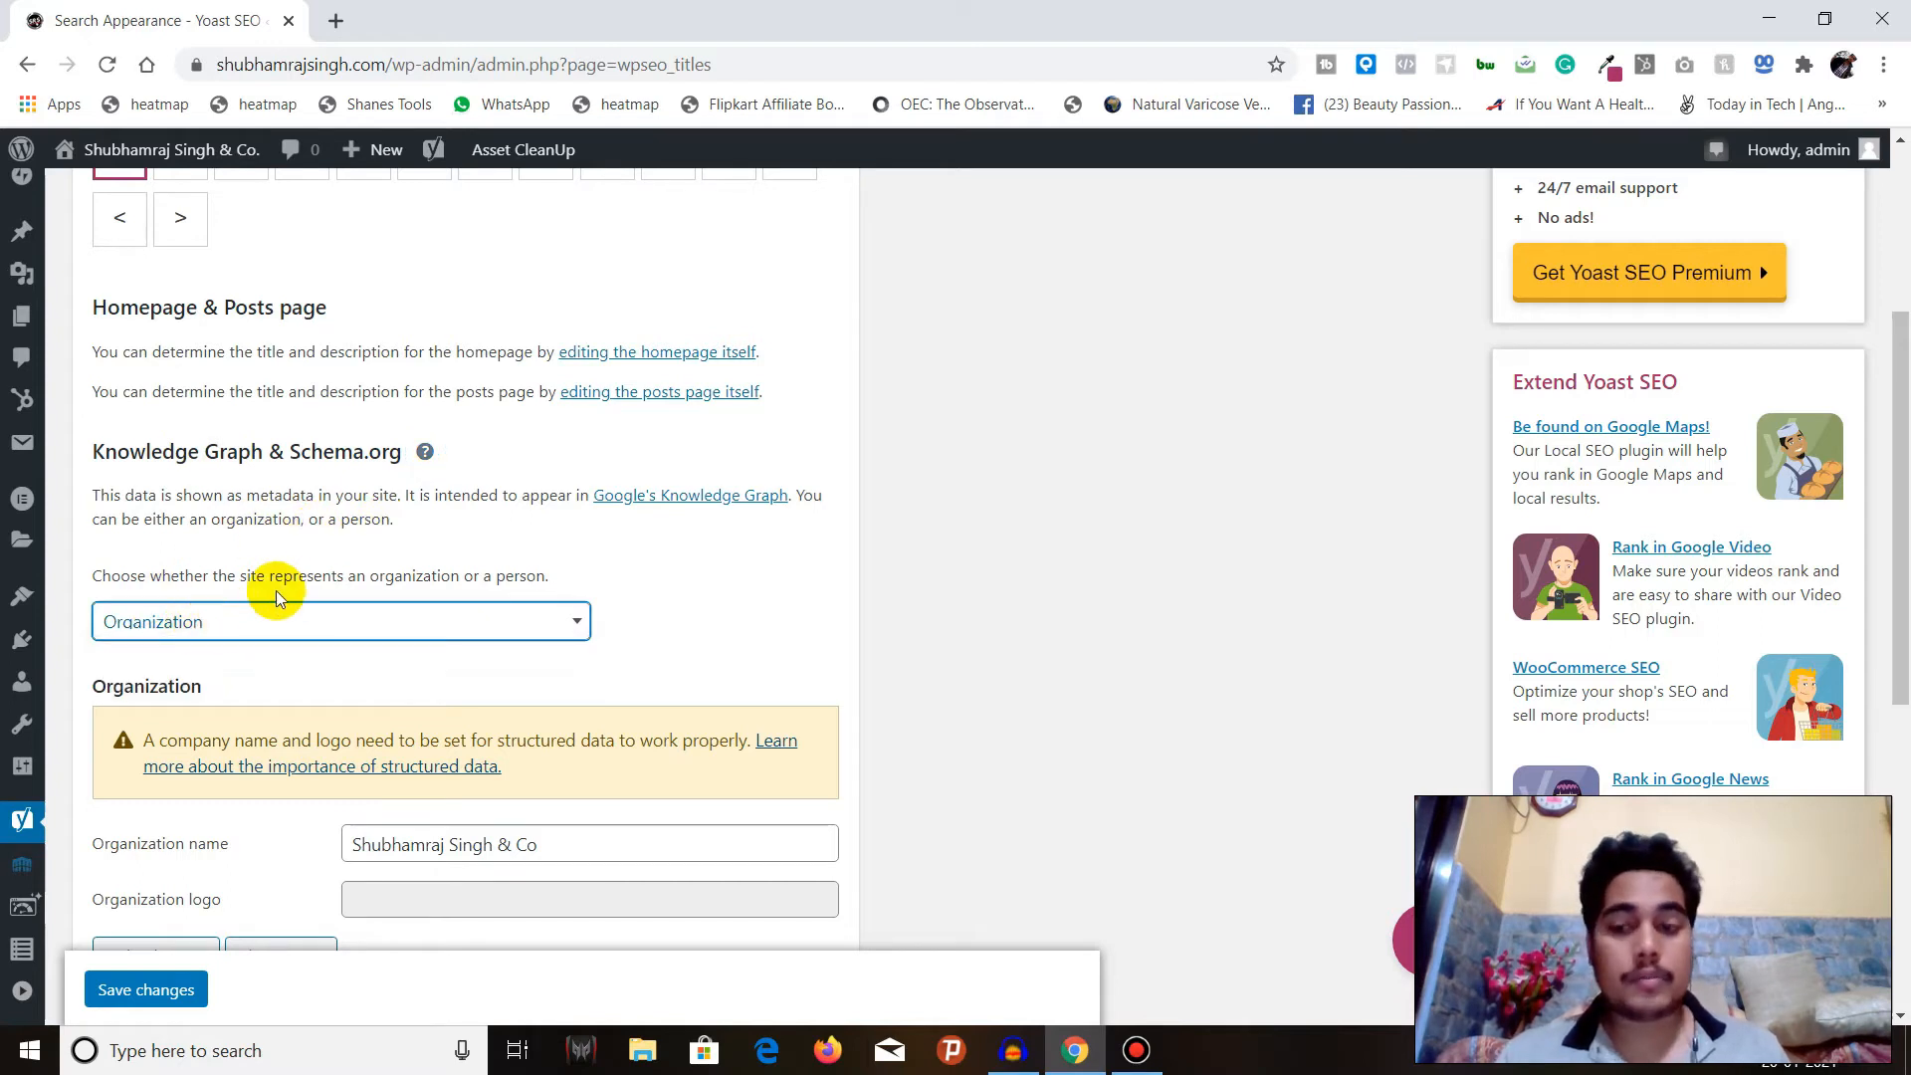
Open the media library for the organization logo and browse to the company logo images among the oldest uploads.
scroll(267, 587, down, 1)
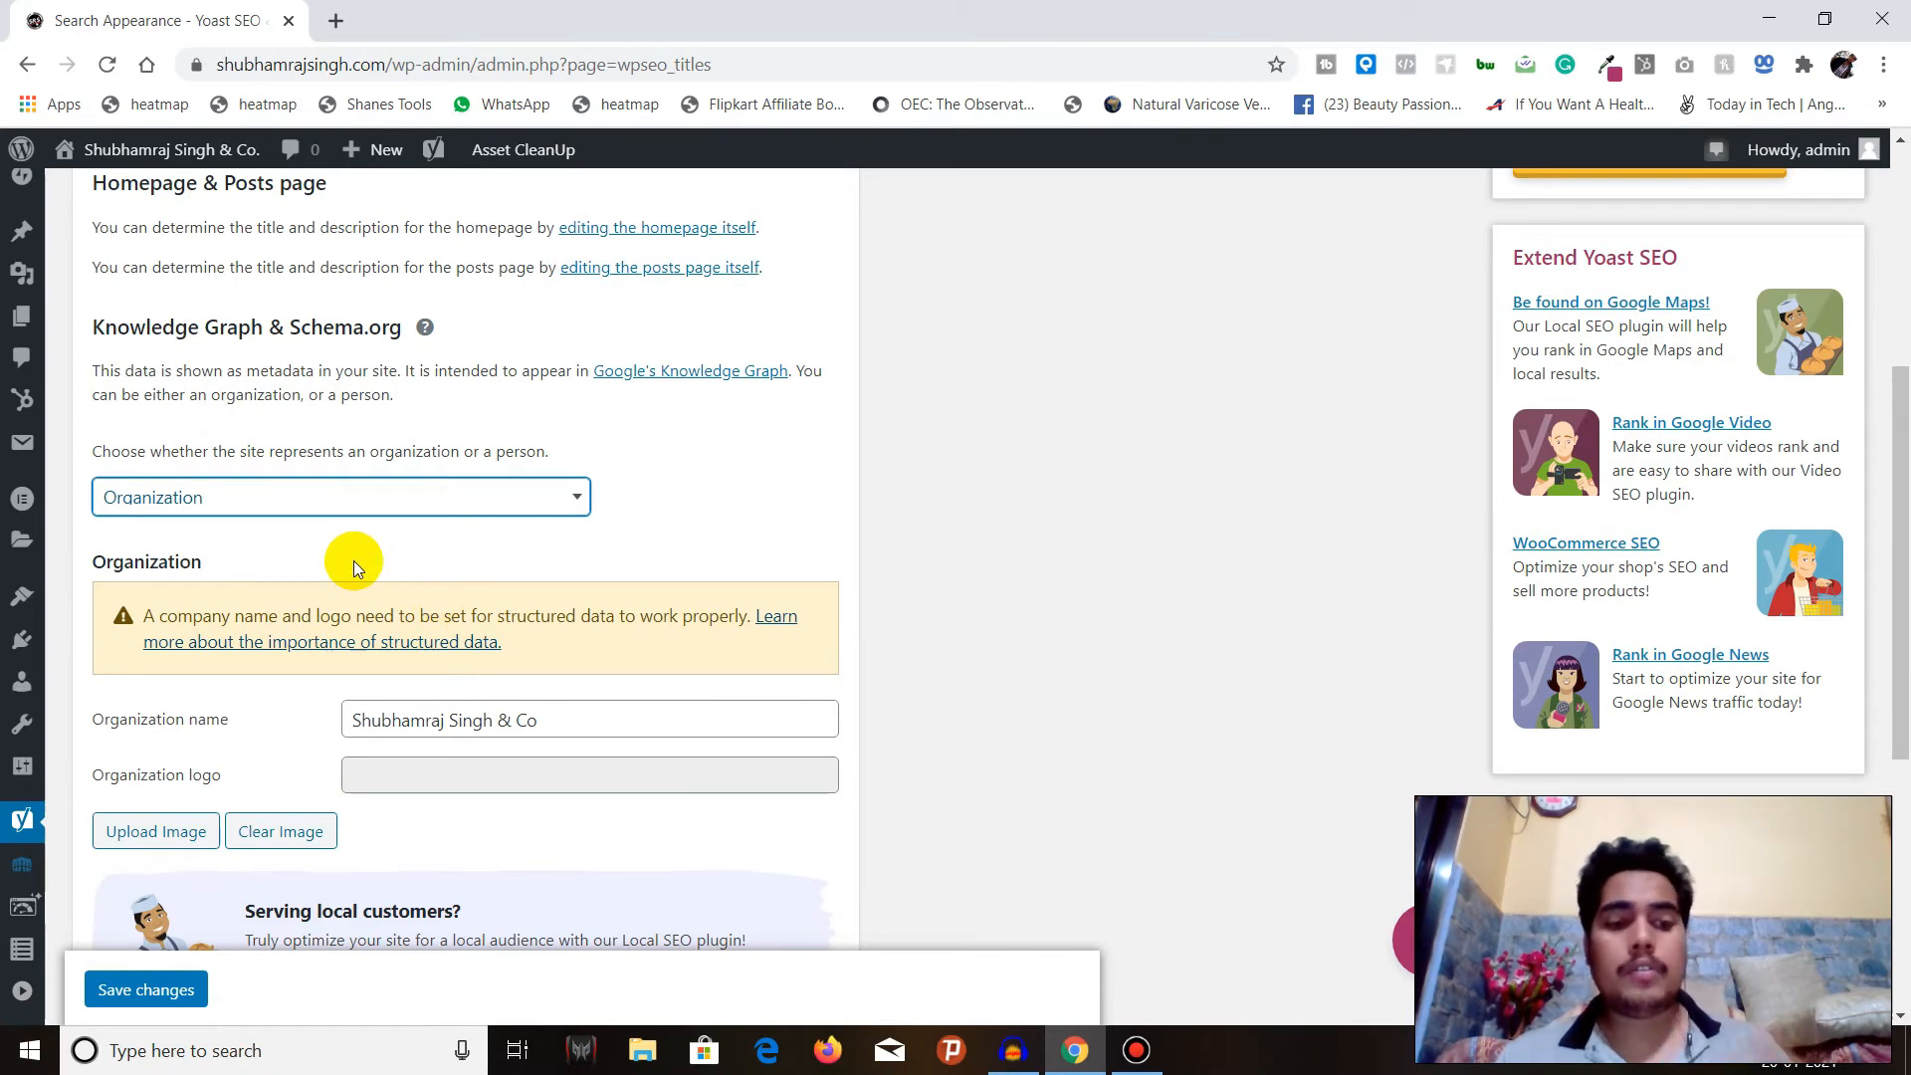
scroll(354, 560, down, 2)
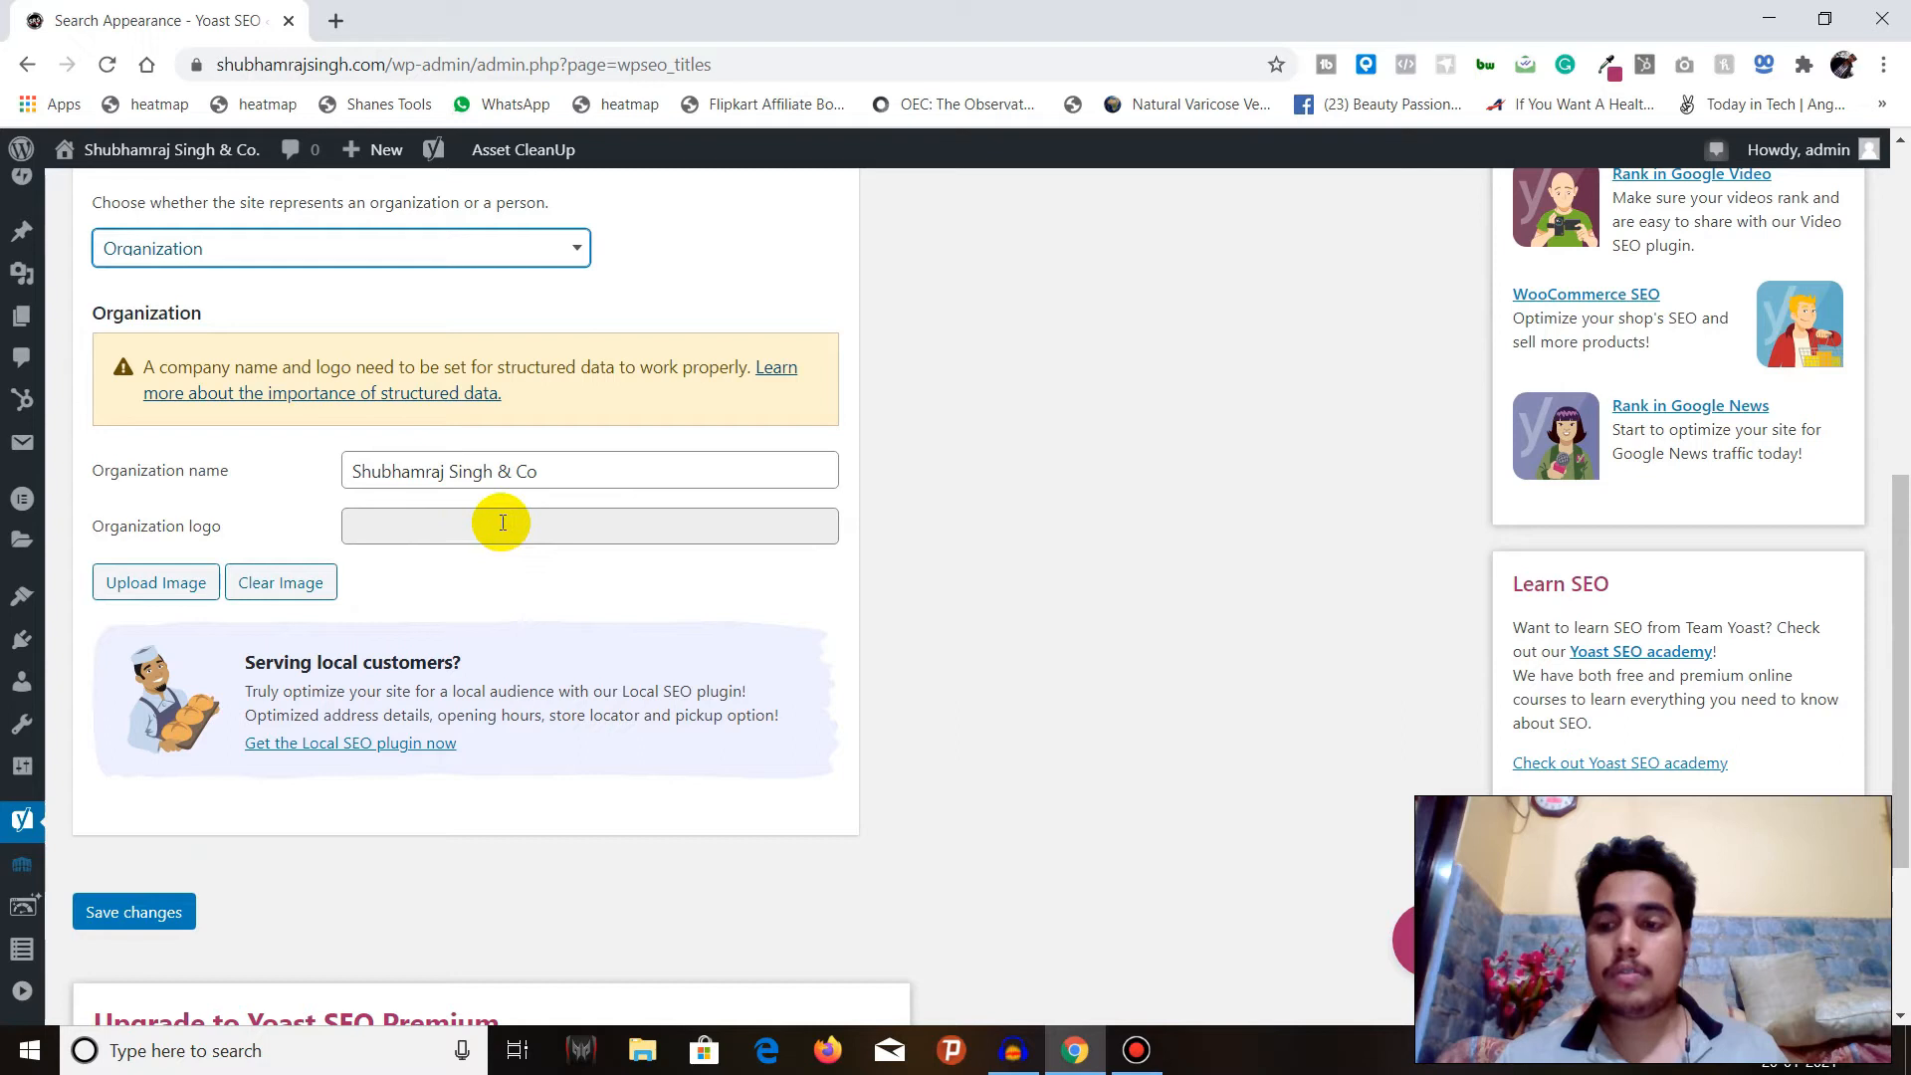
click(426, 528)
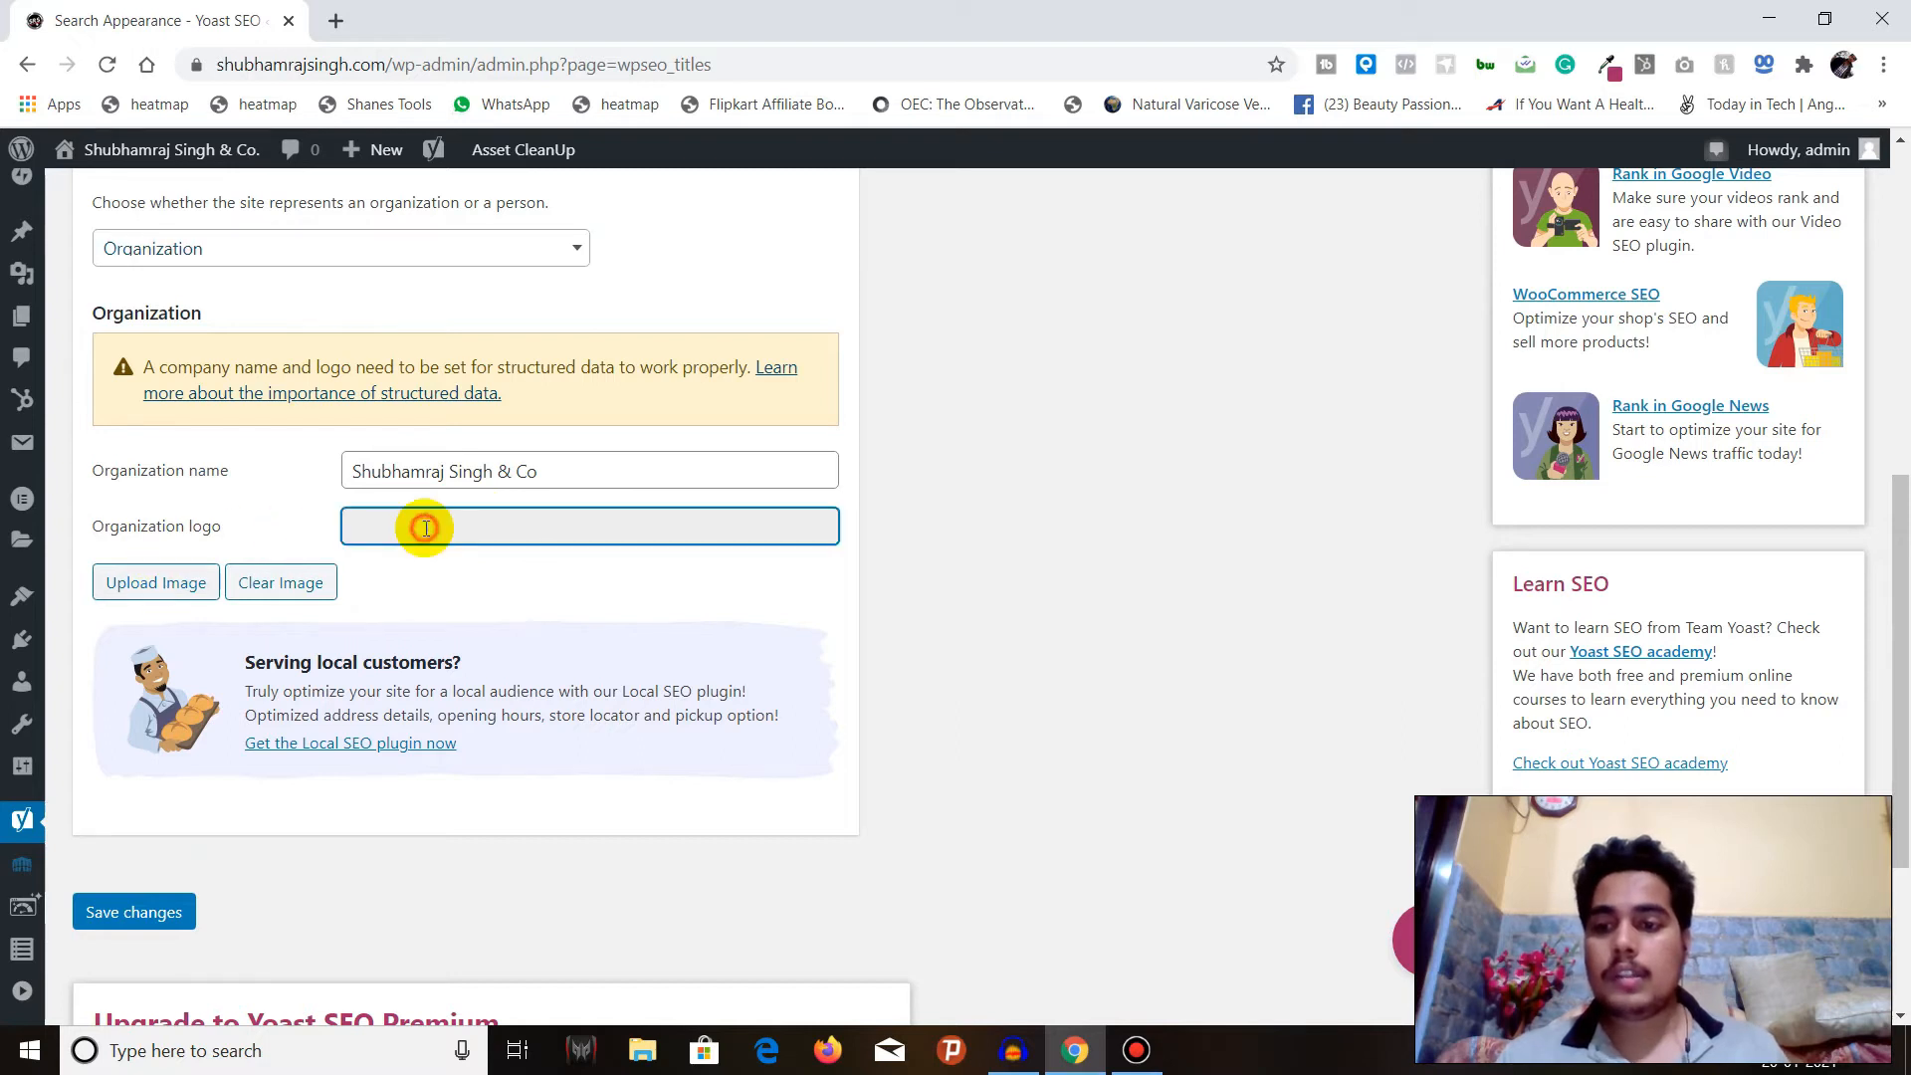
click(186, 584)
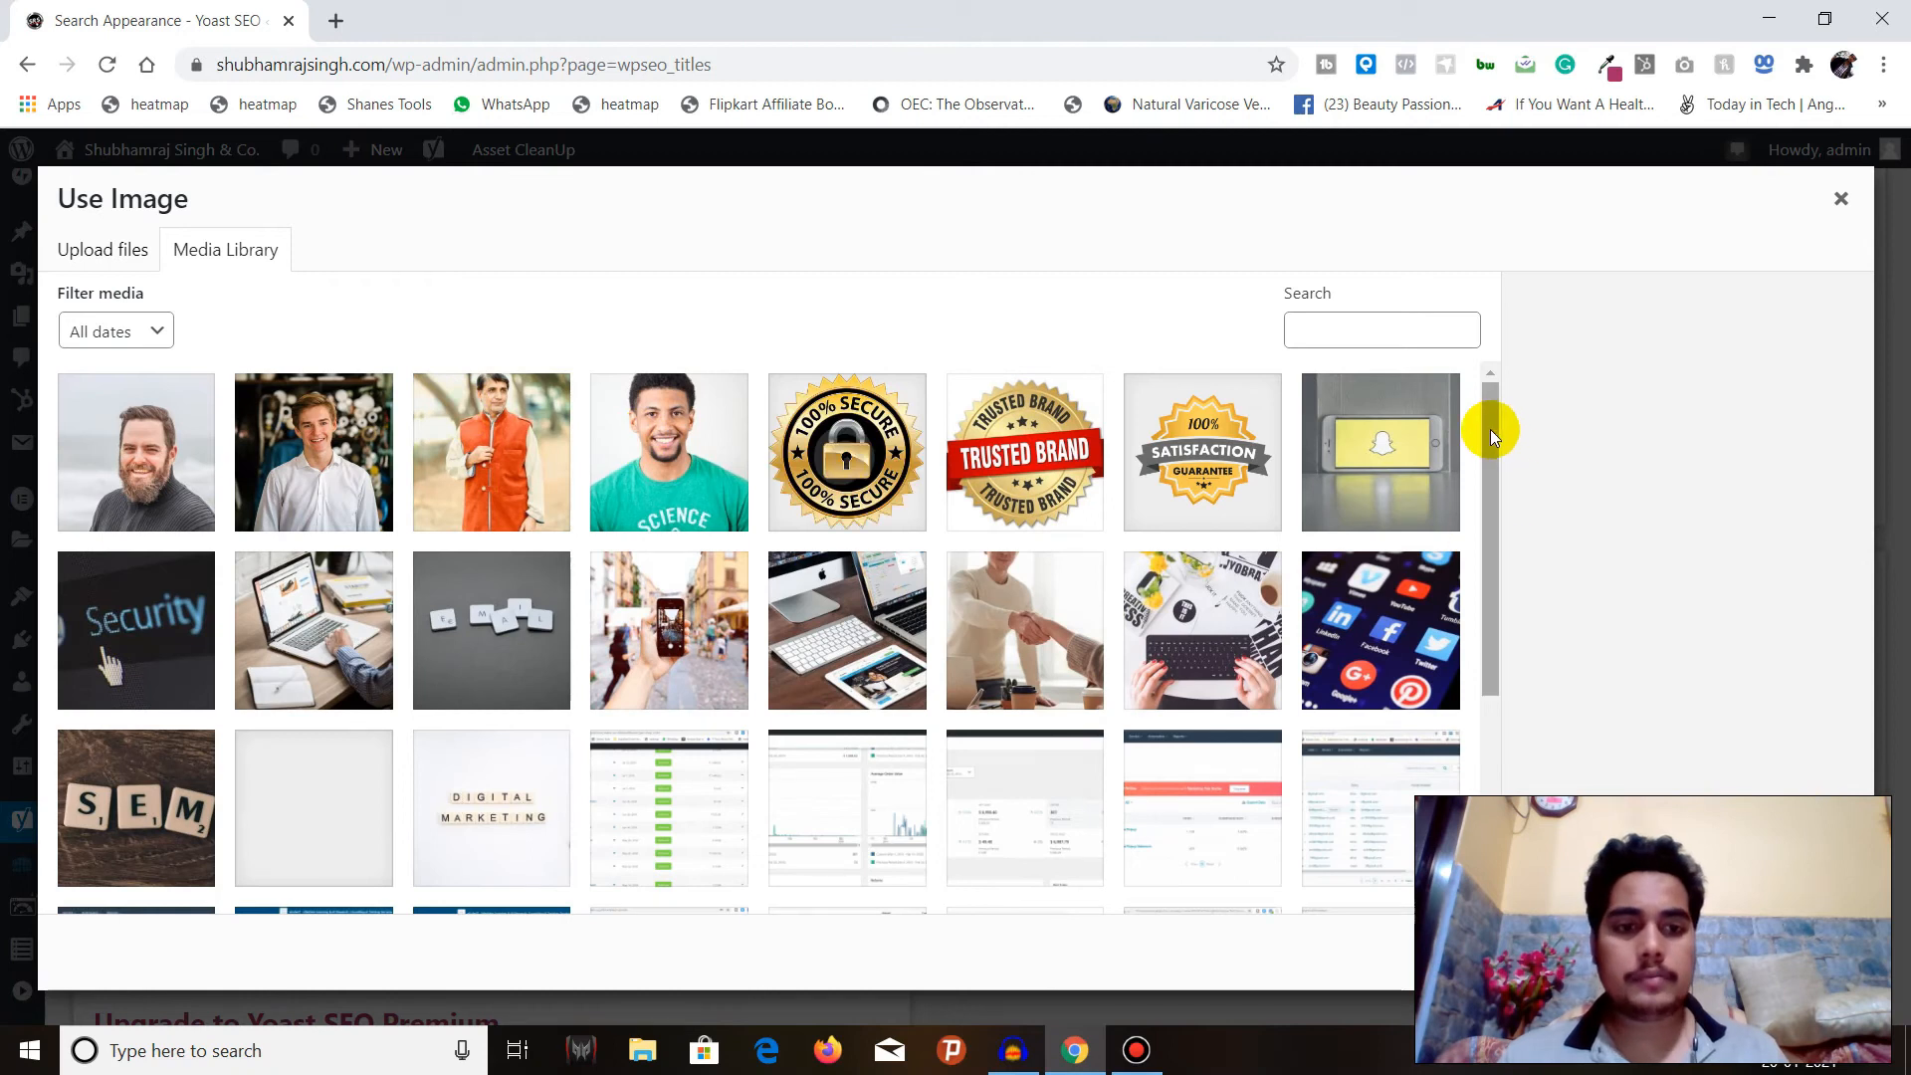
drag(1490, 428, 1481, 787)
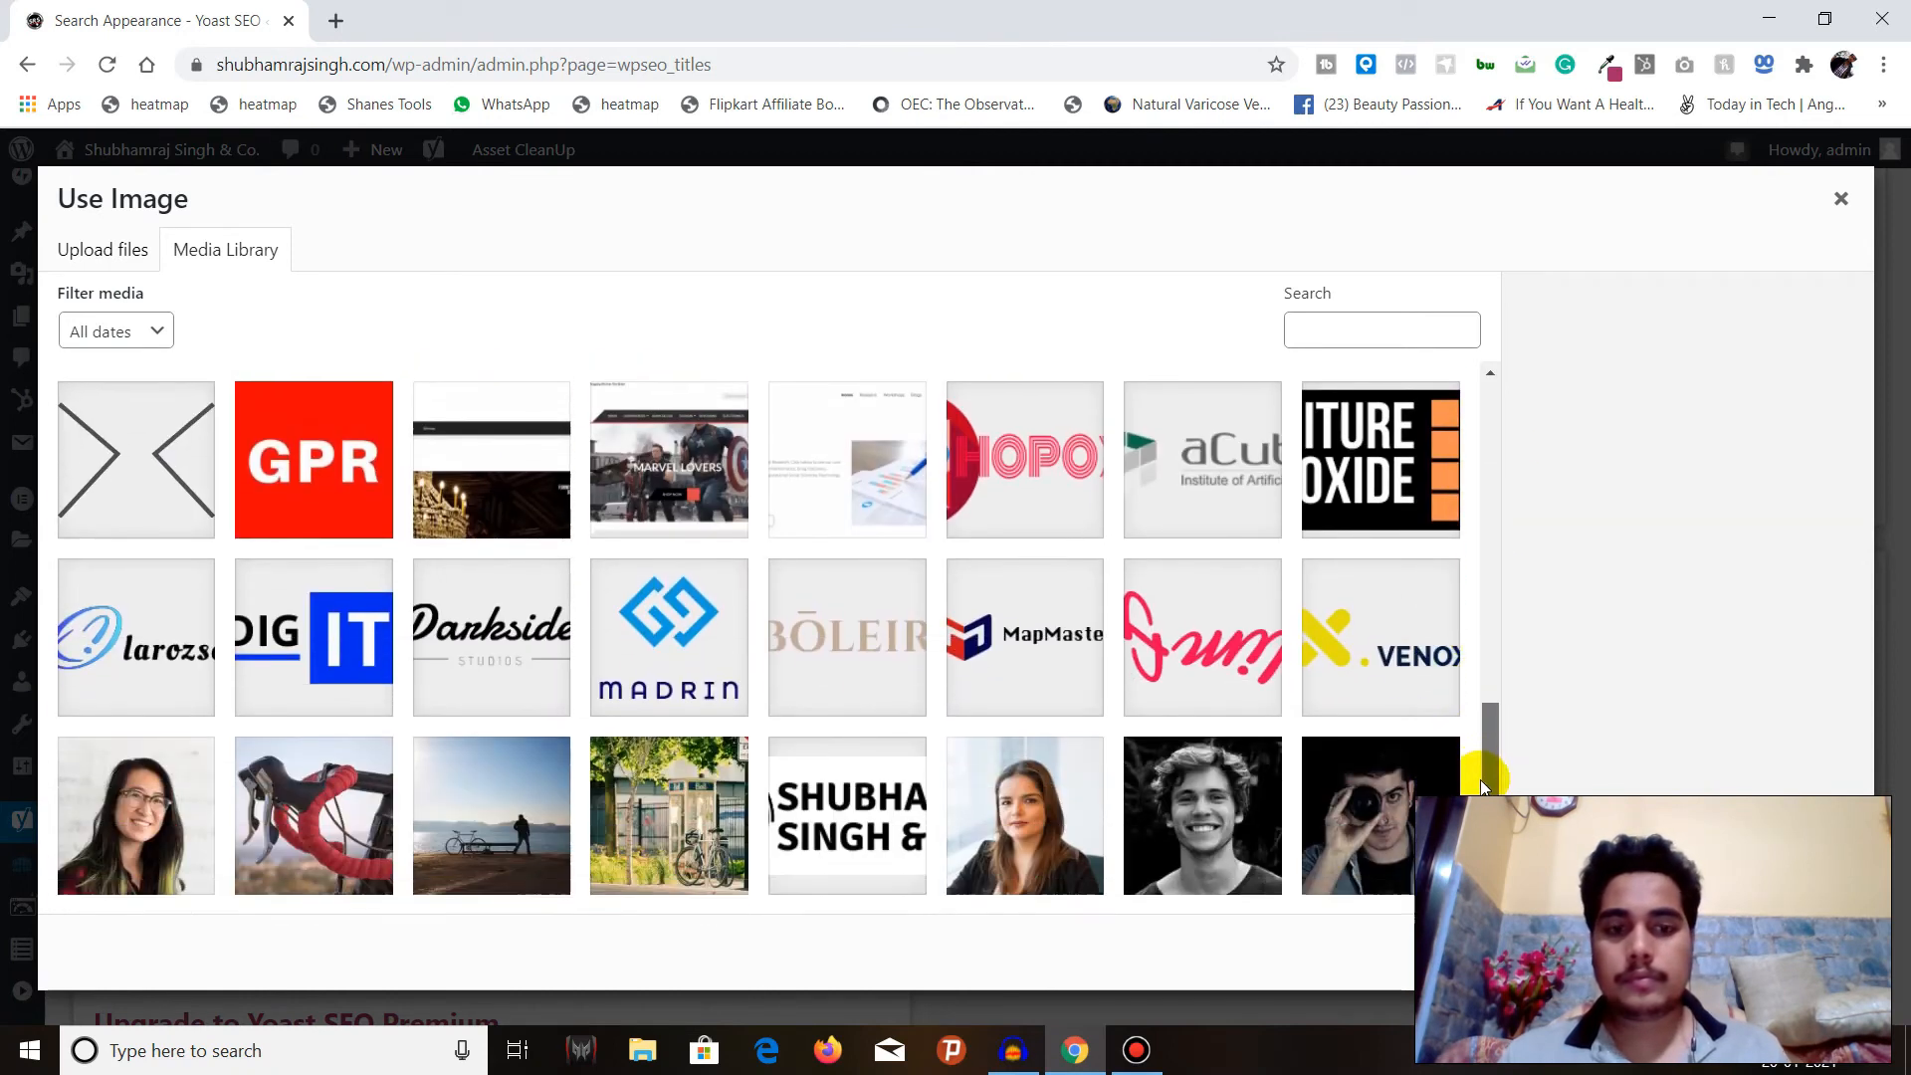
scroll(1335, 671, down, 3)
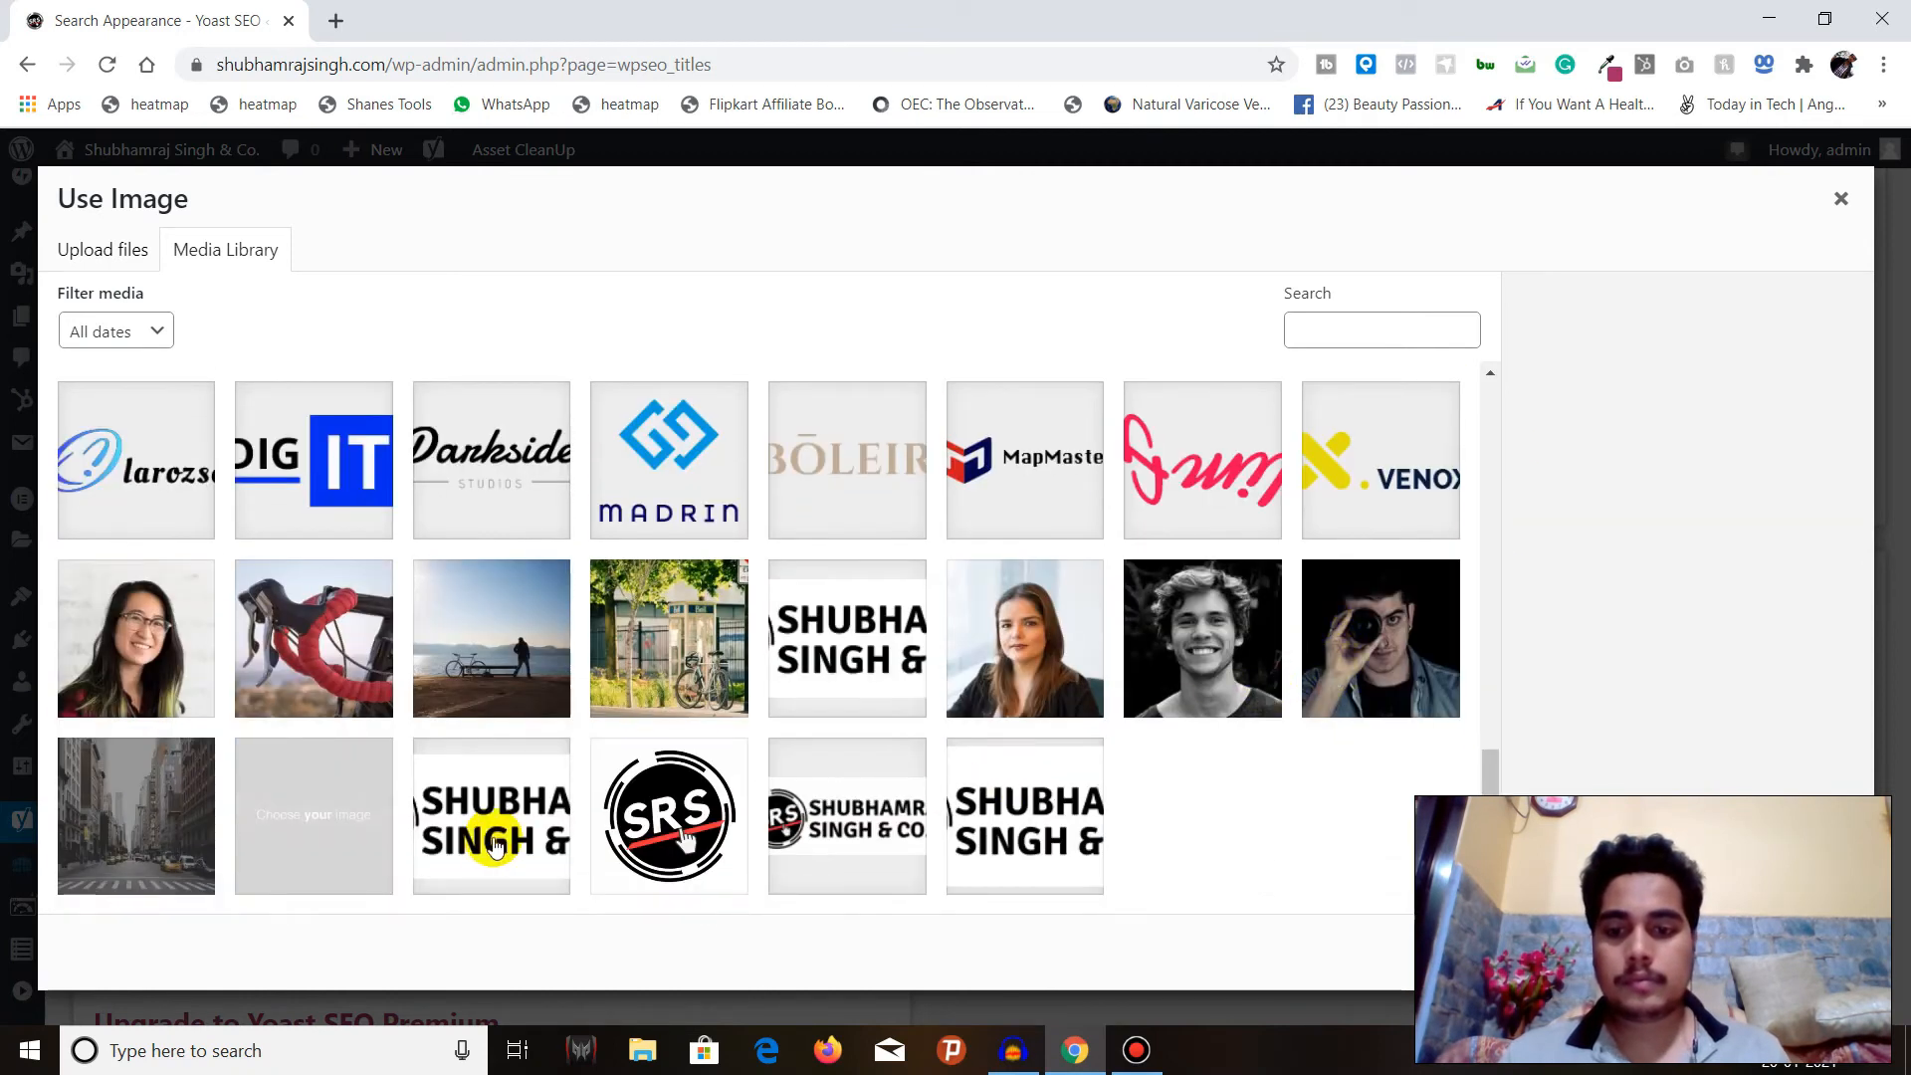
Compare the horizontal company logos and use the cropped 300 by 100 pixel version as the organization logo.
click(483, 844)
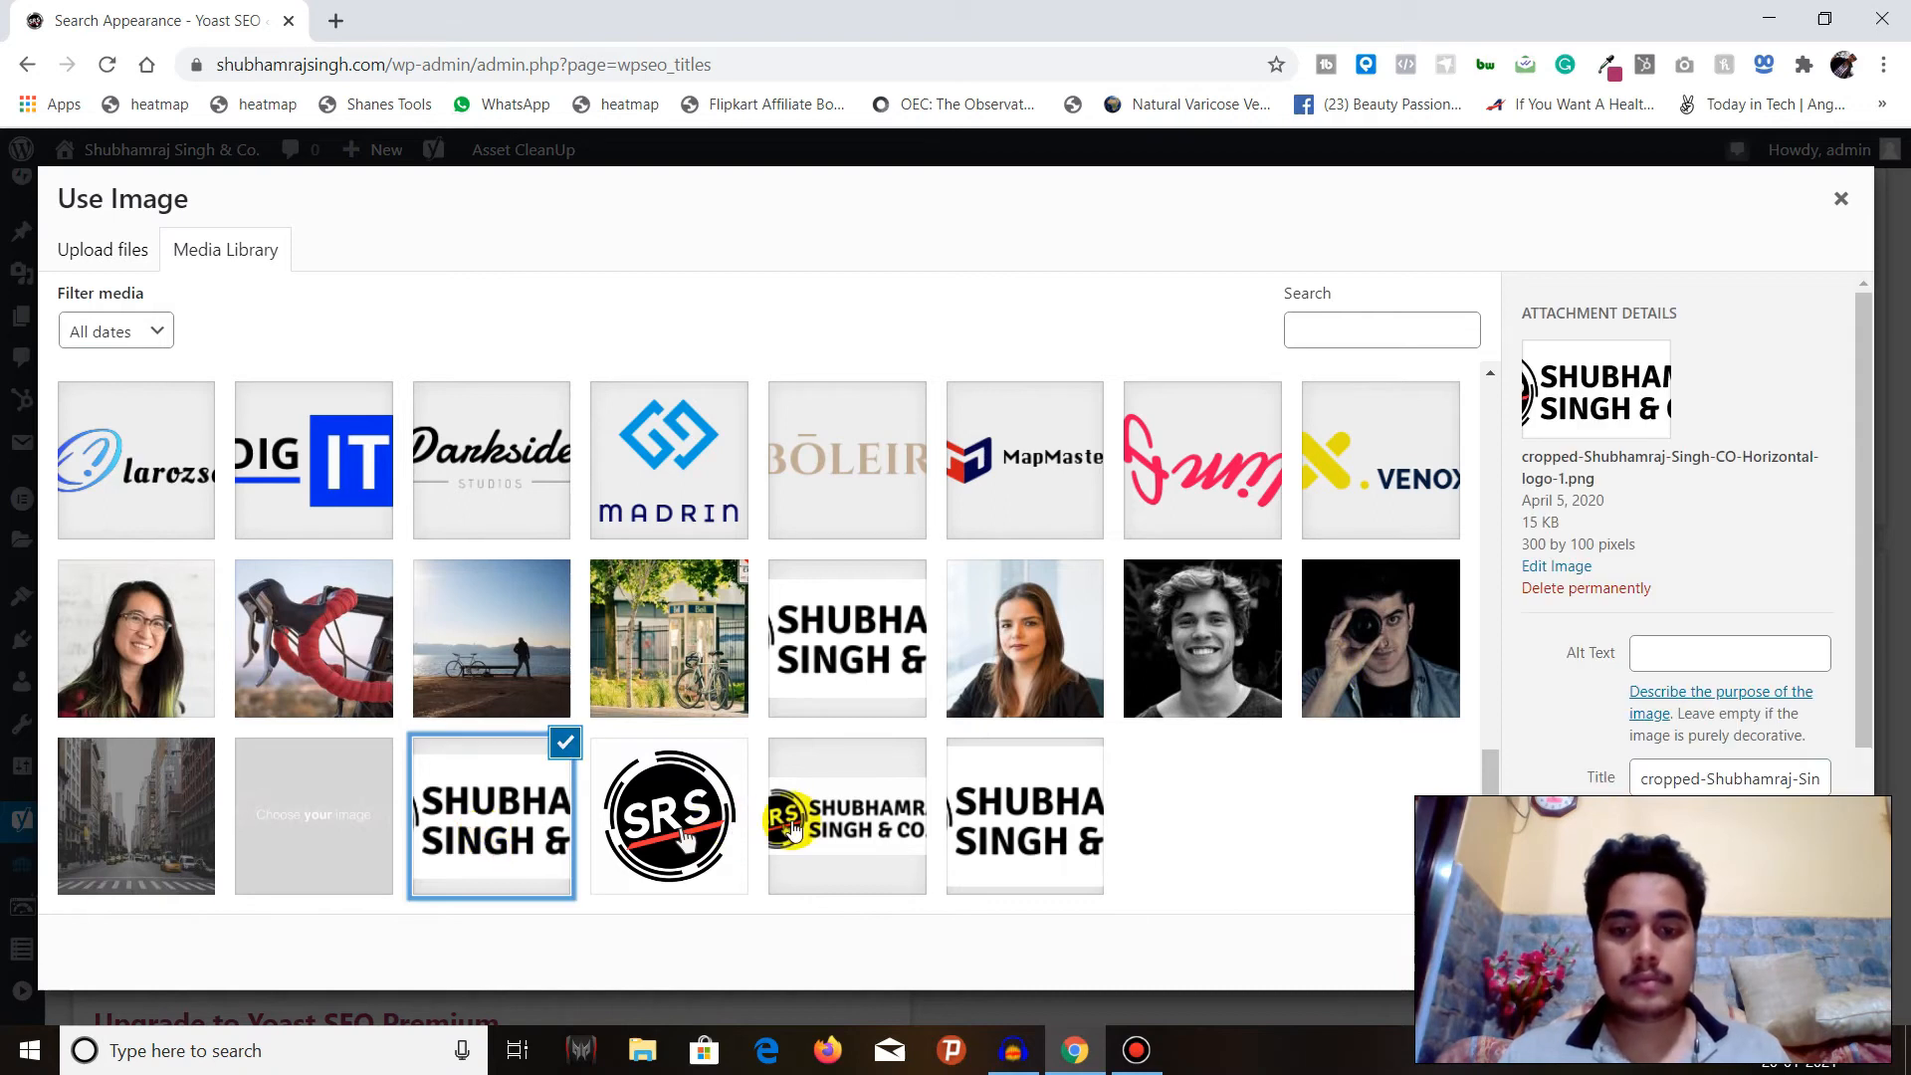
click(804, 826)
click(1032, 810)
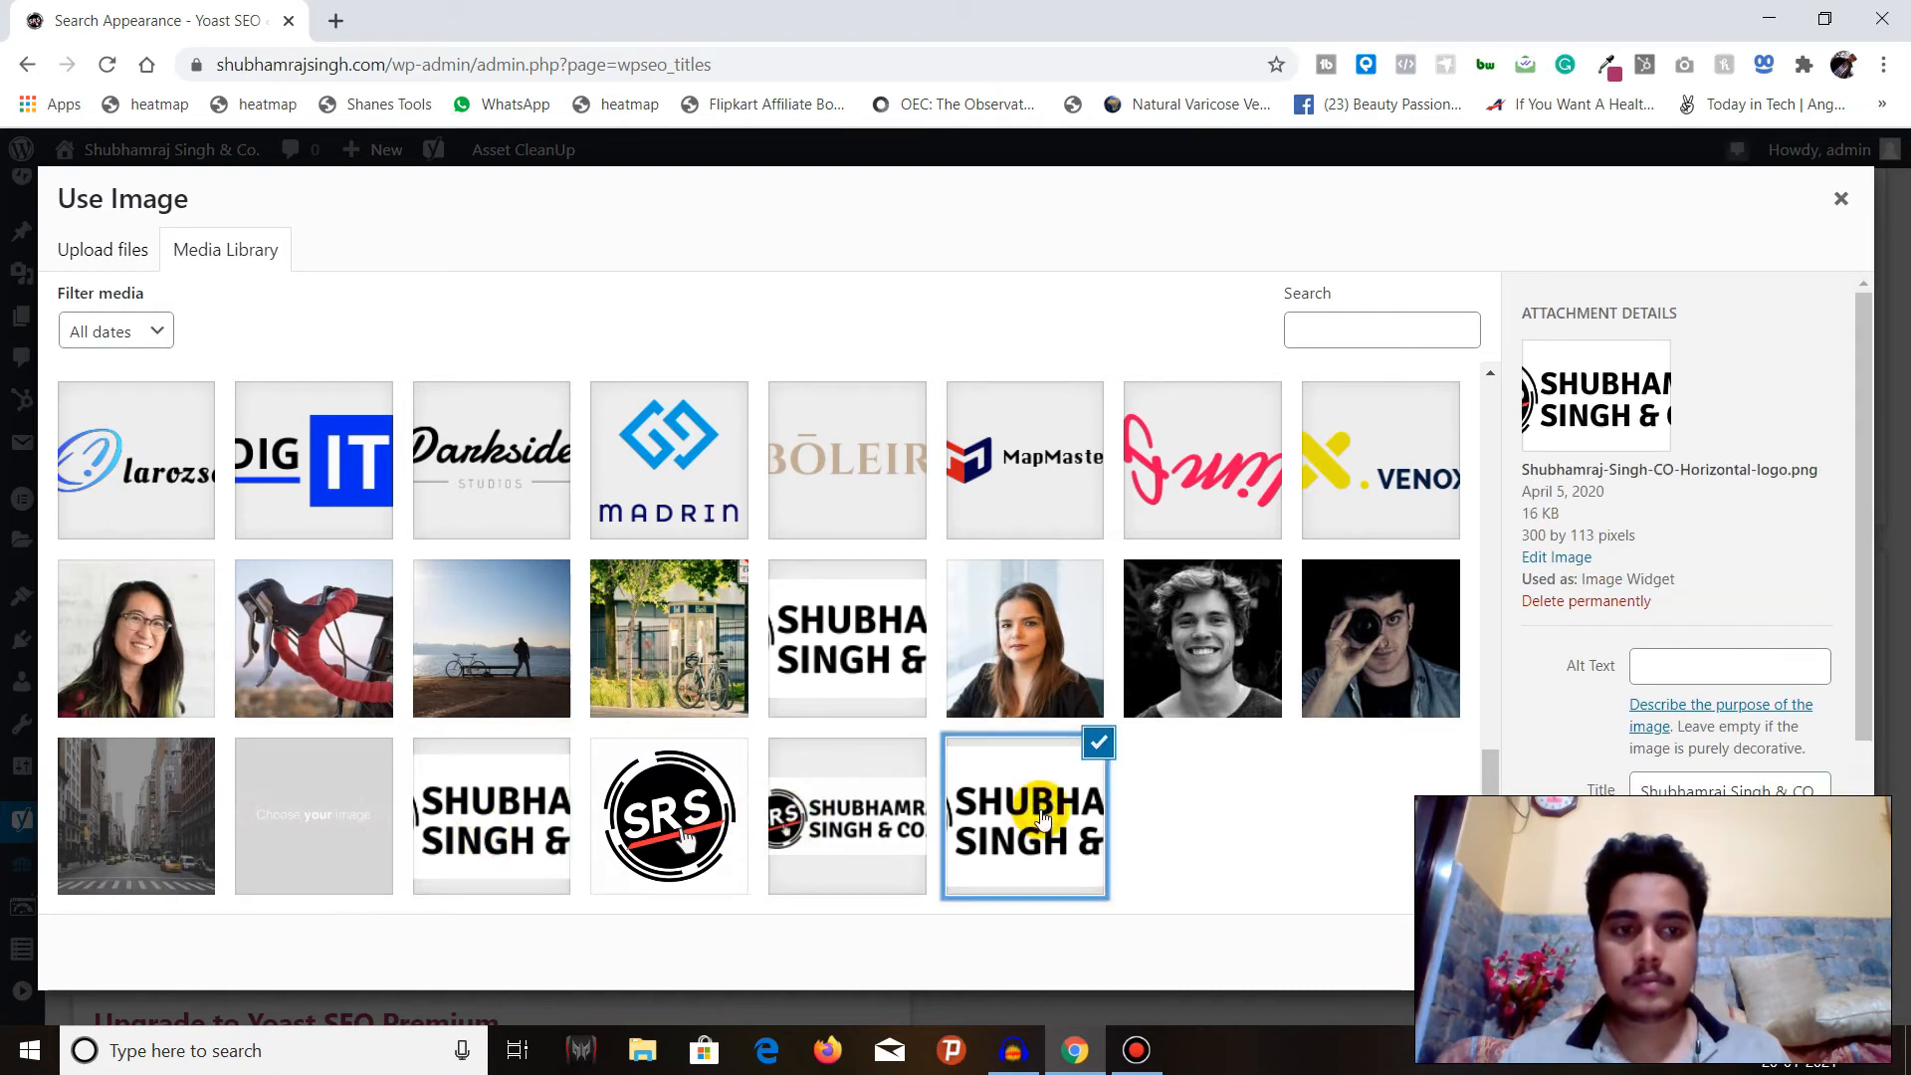
click(510, 832)
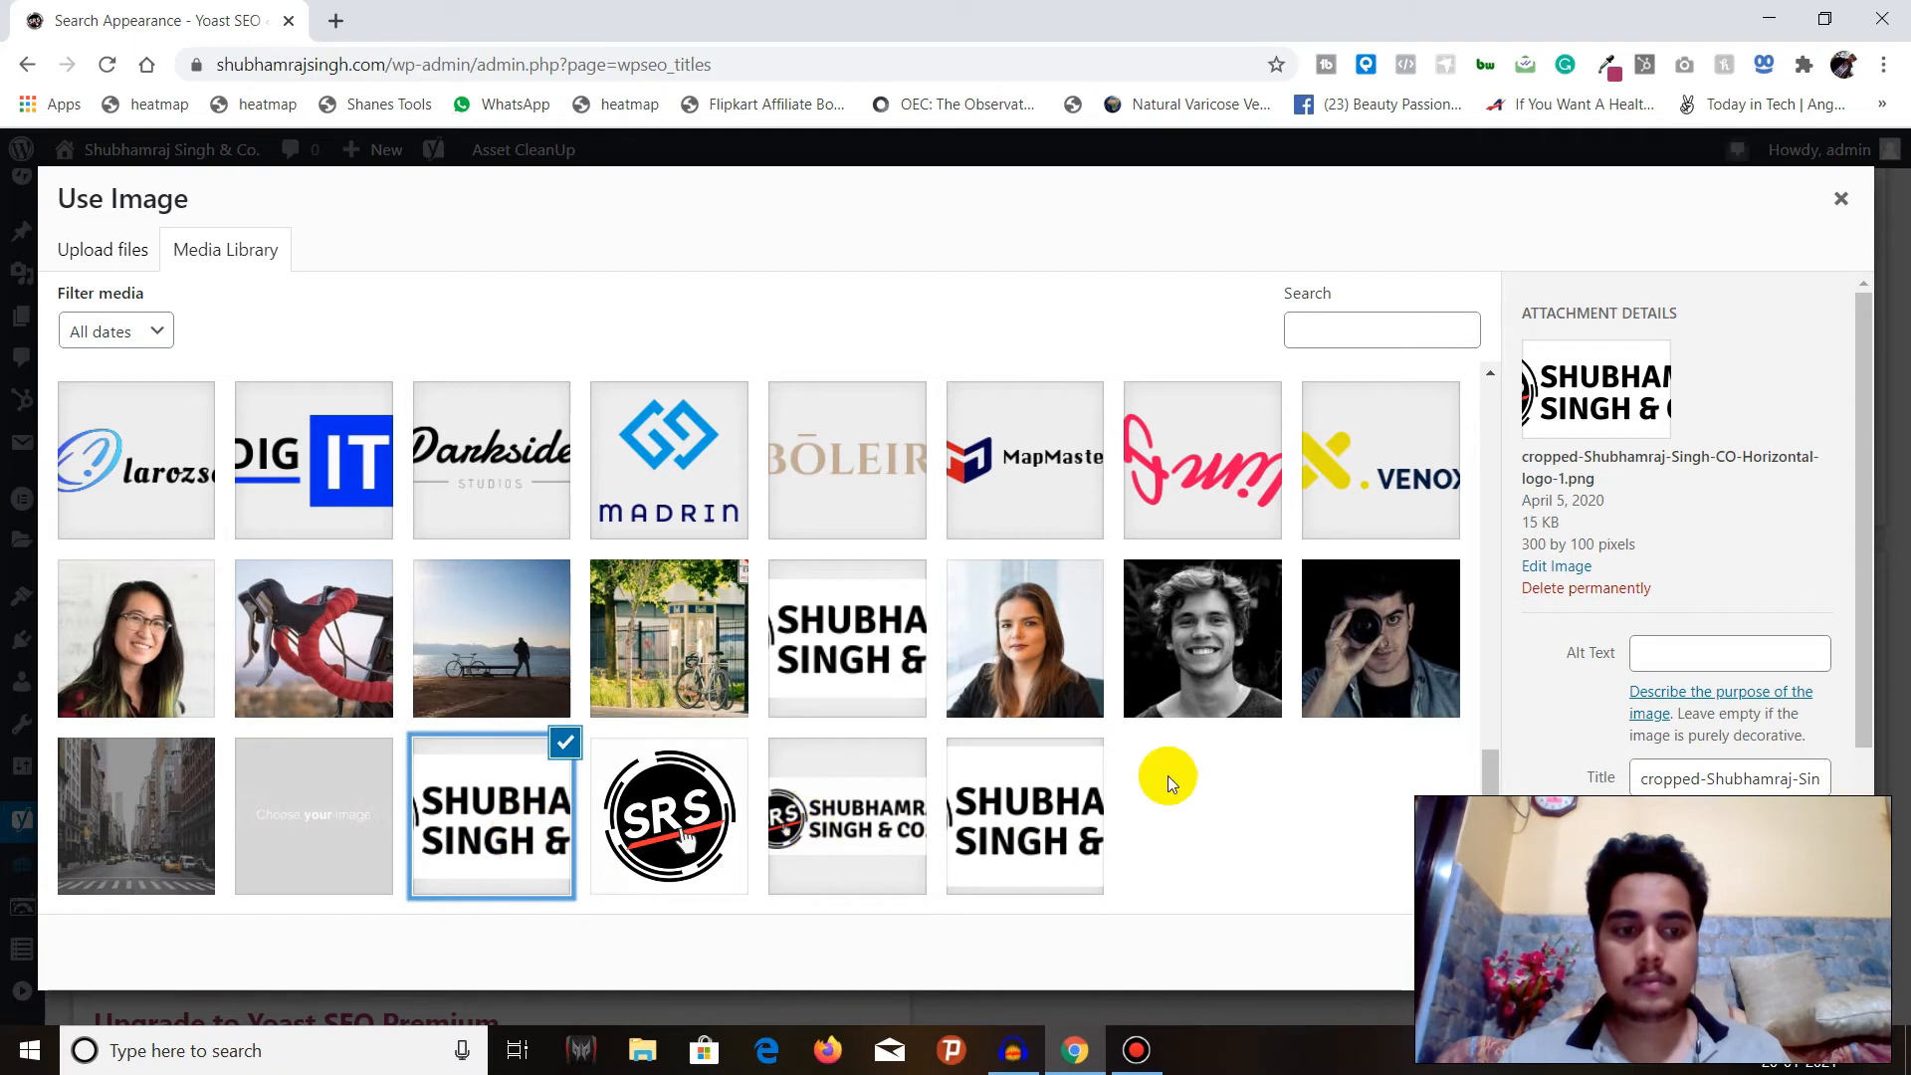
scroll(1652, 542, down, 2)
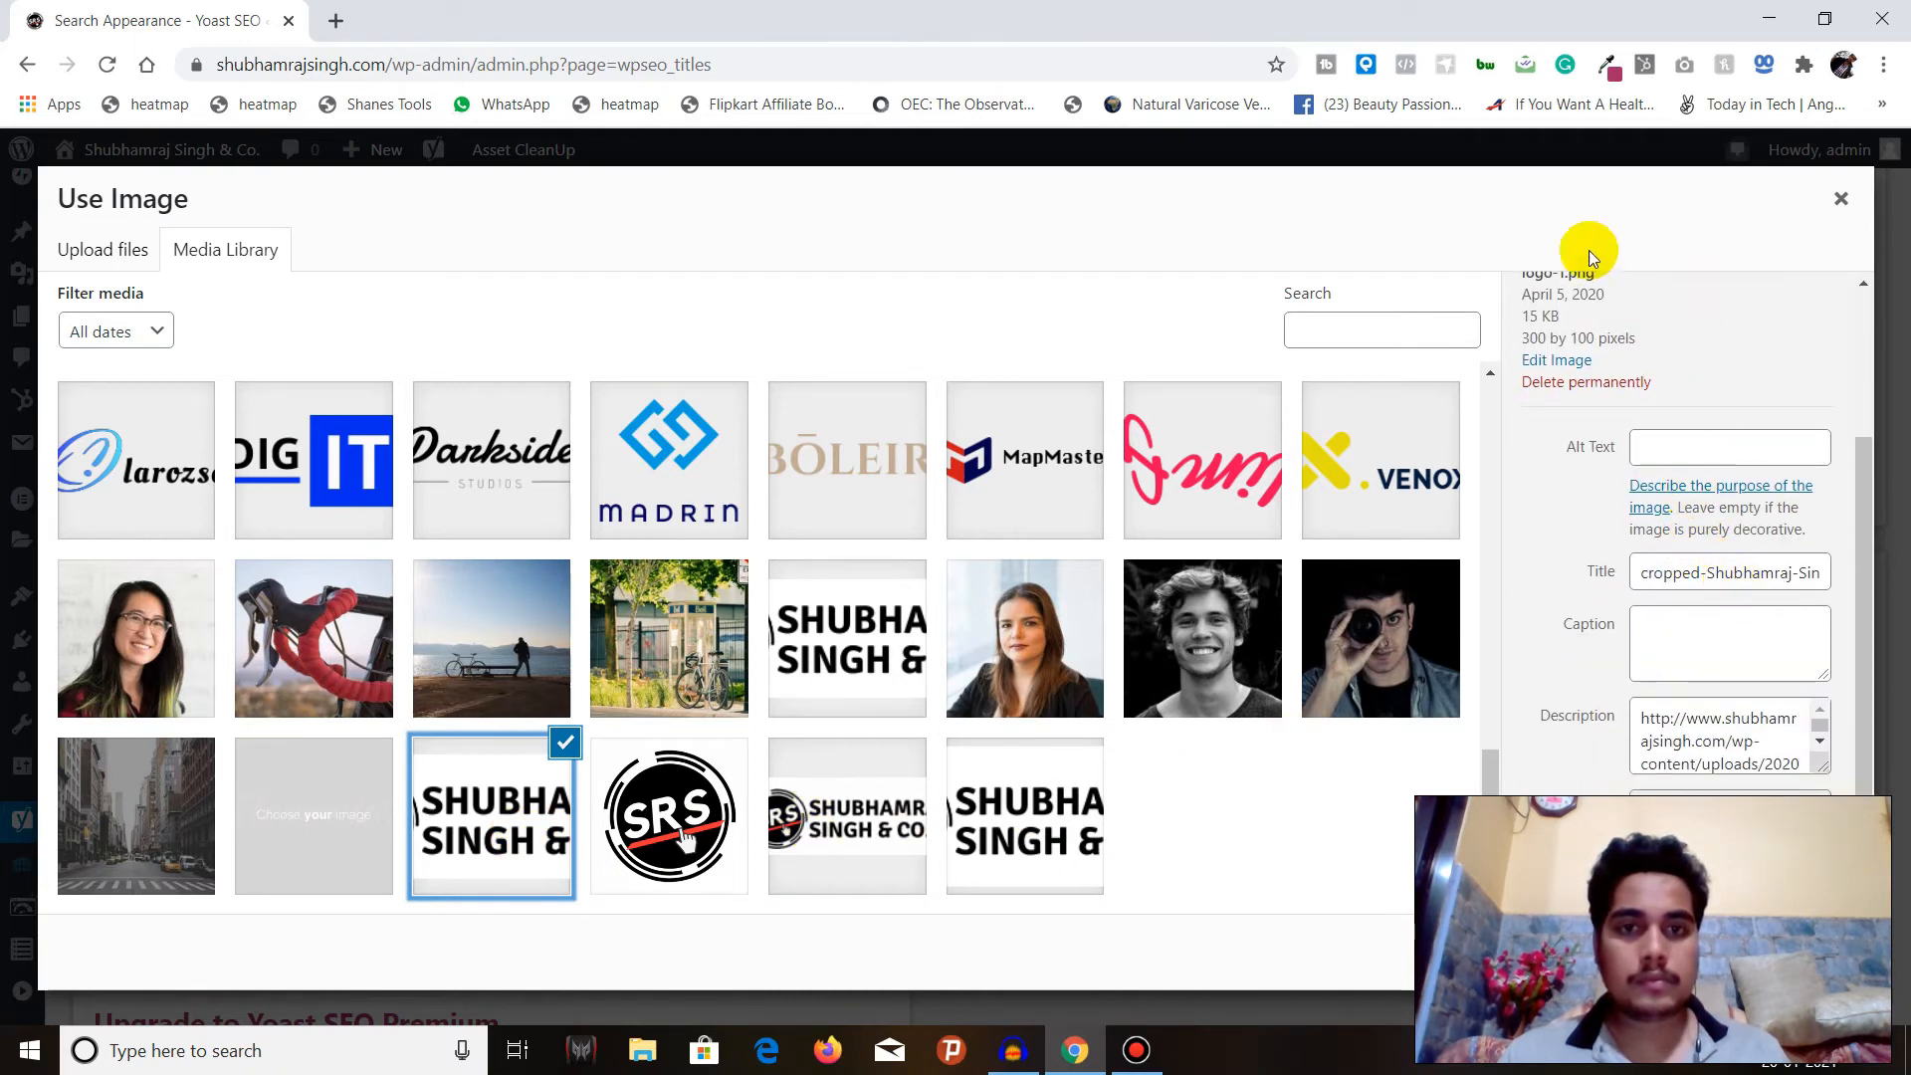
click(1824, 19)
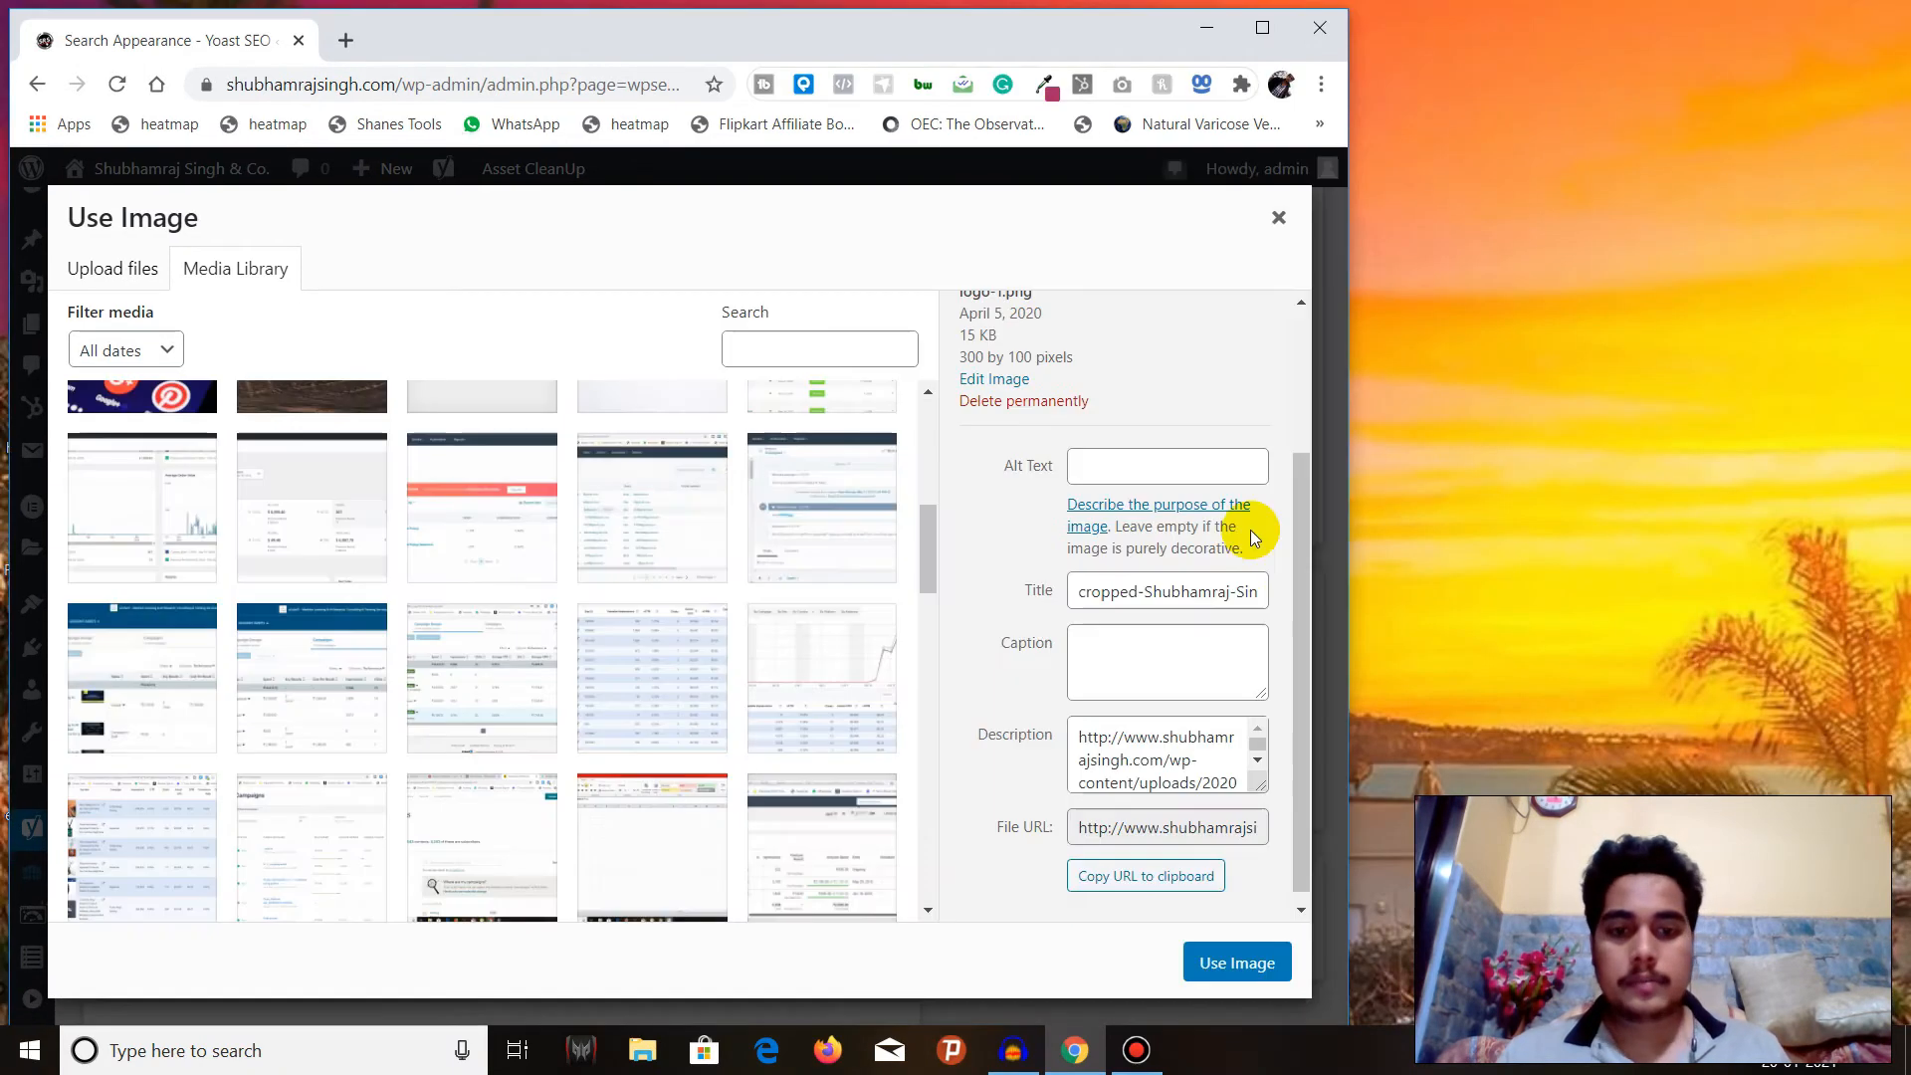
click(1235, 962)
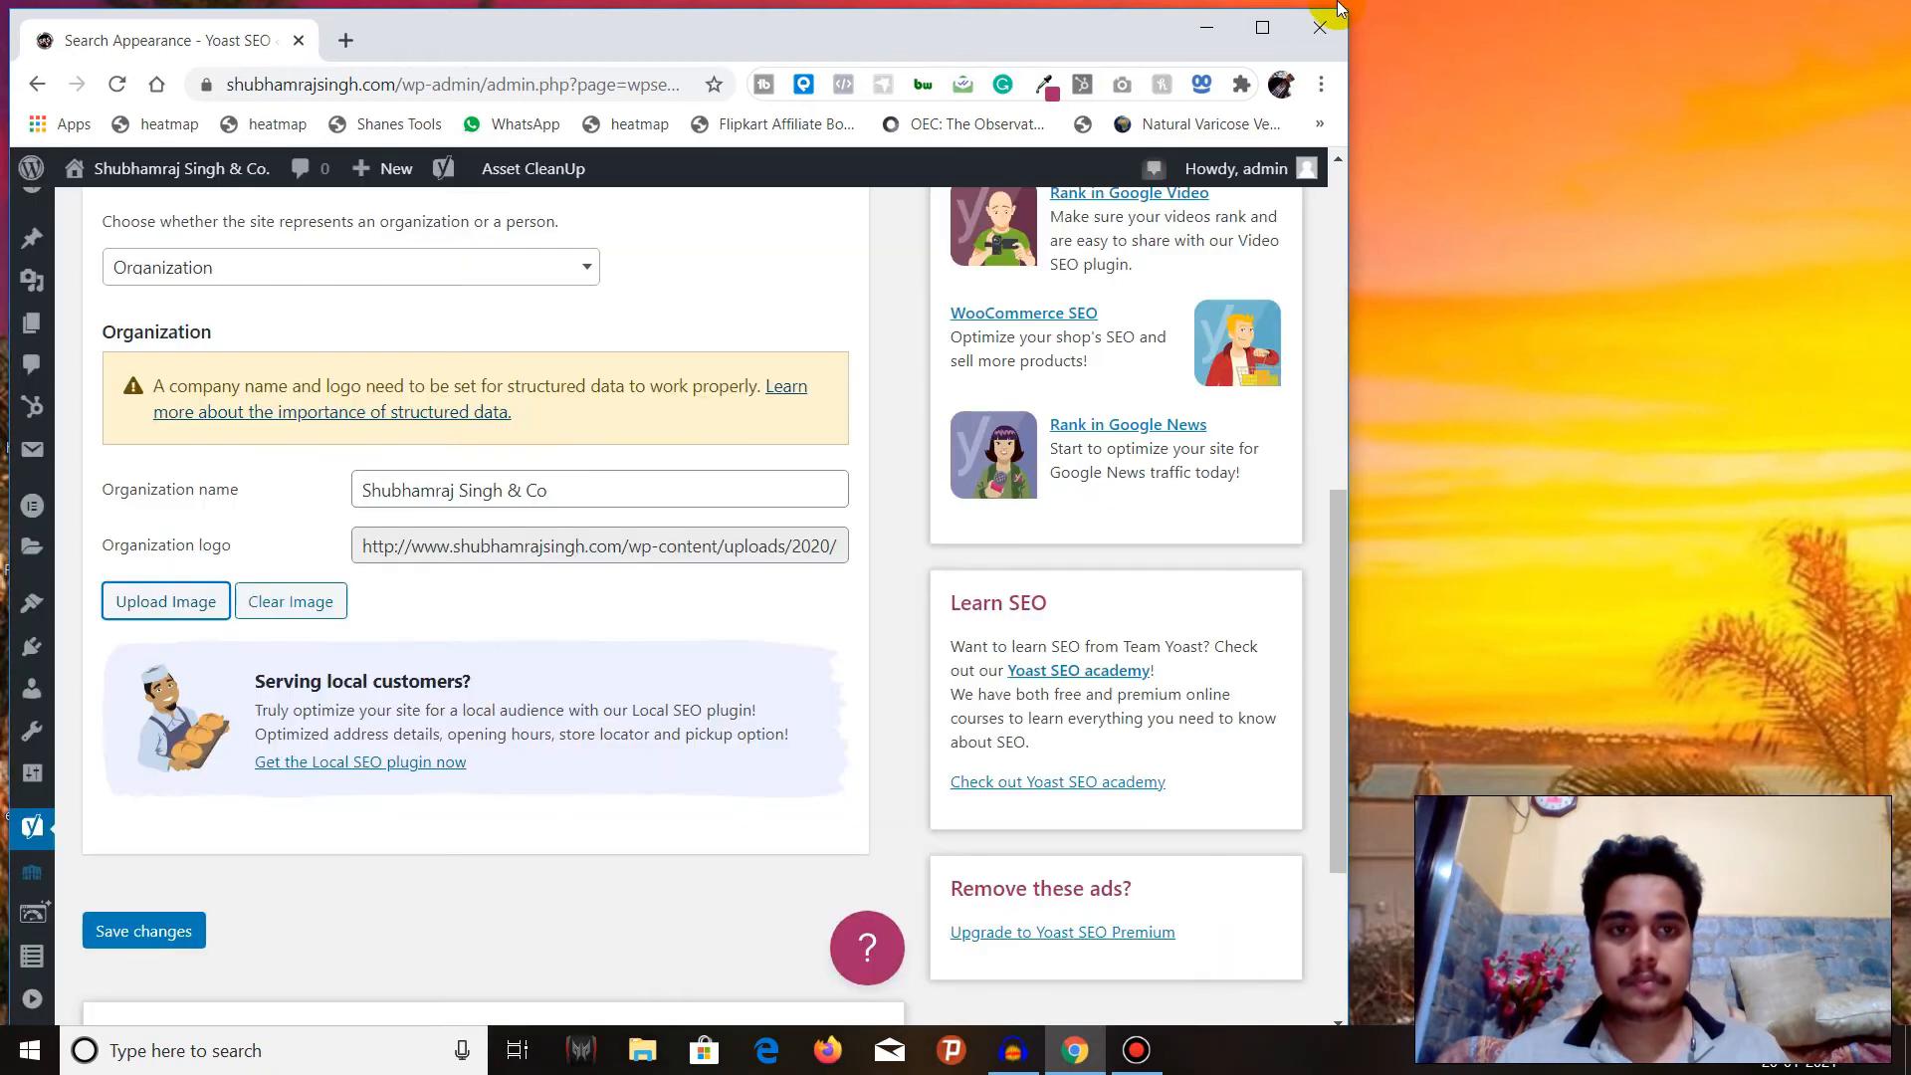
click(1262, 27)
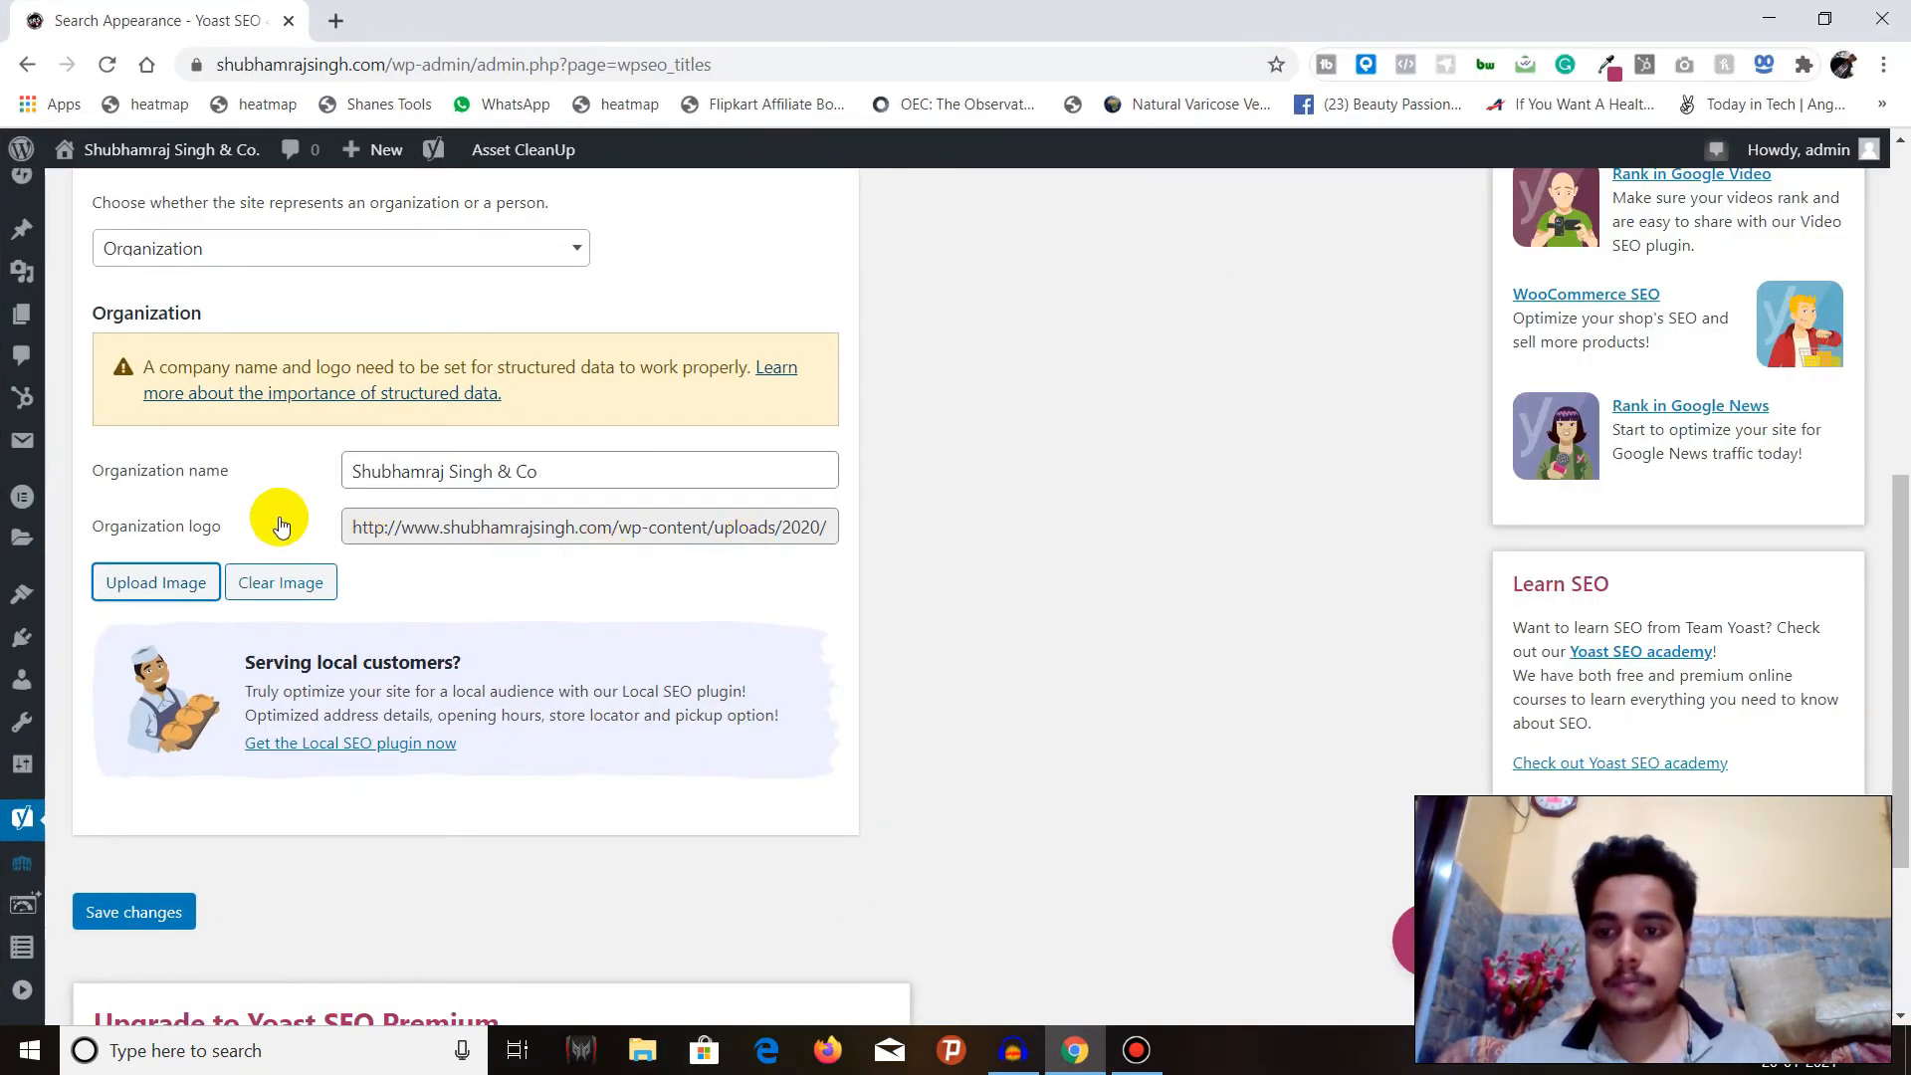
Recheck the general Search Appearance settings and save the changes.
scroll(279, 511, down, 3)
scroll(278, 510, up, 4)
scroll(278, 511, up, 6)
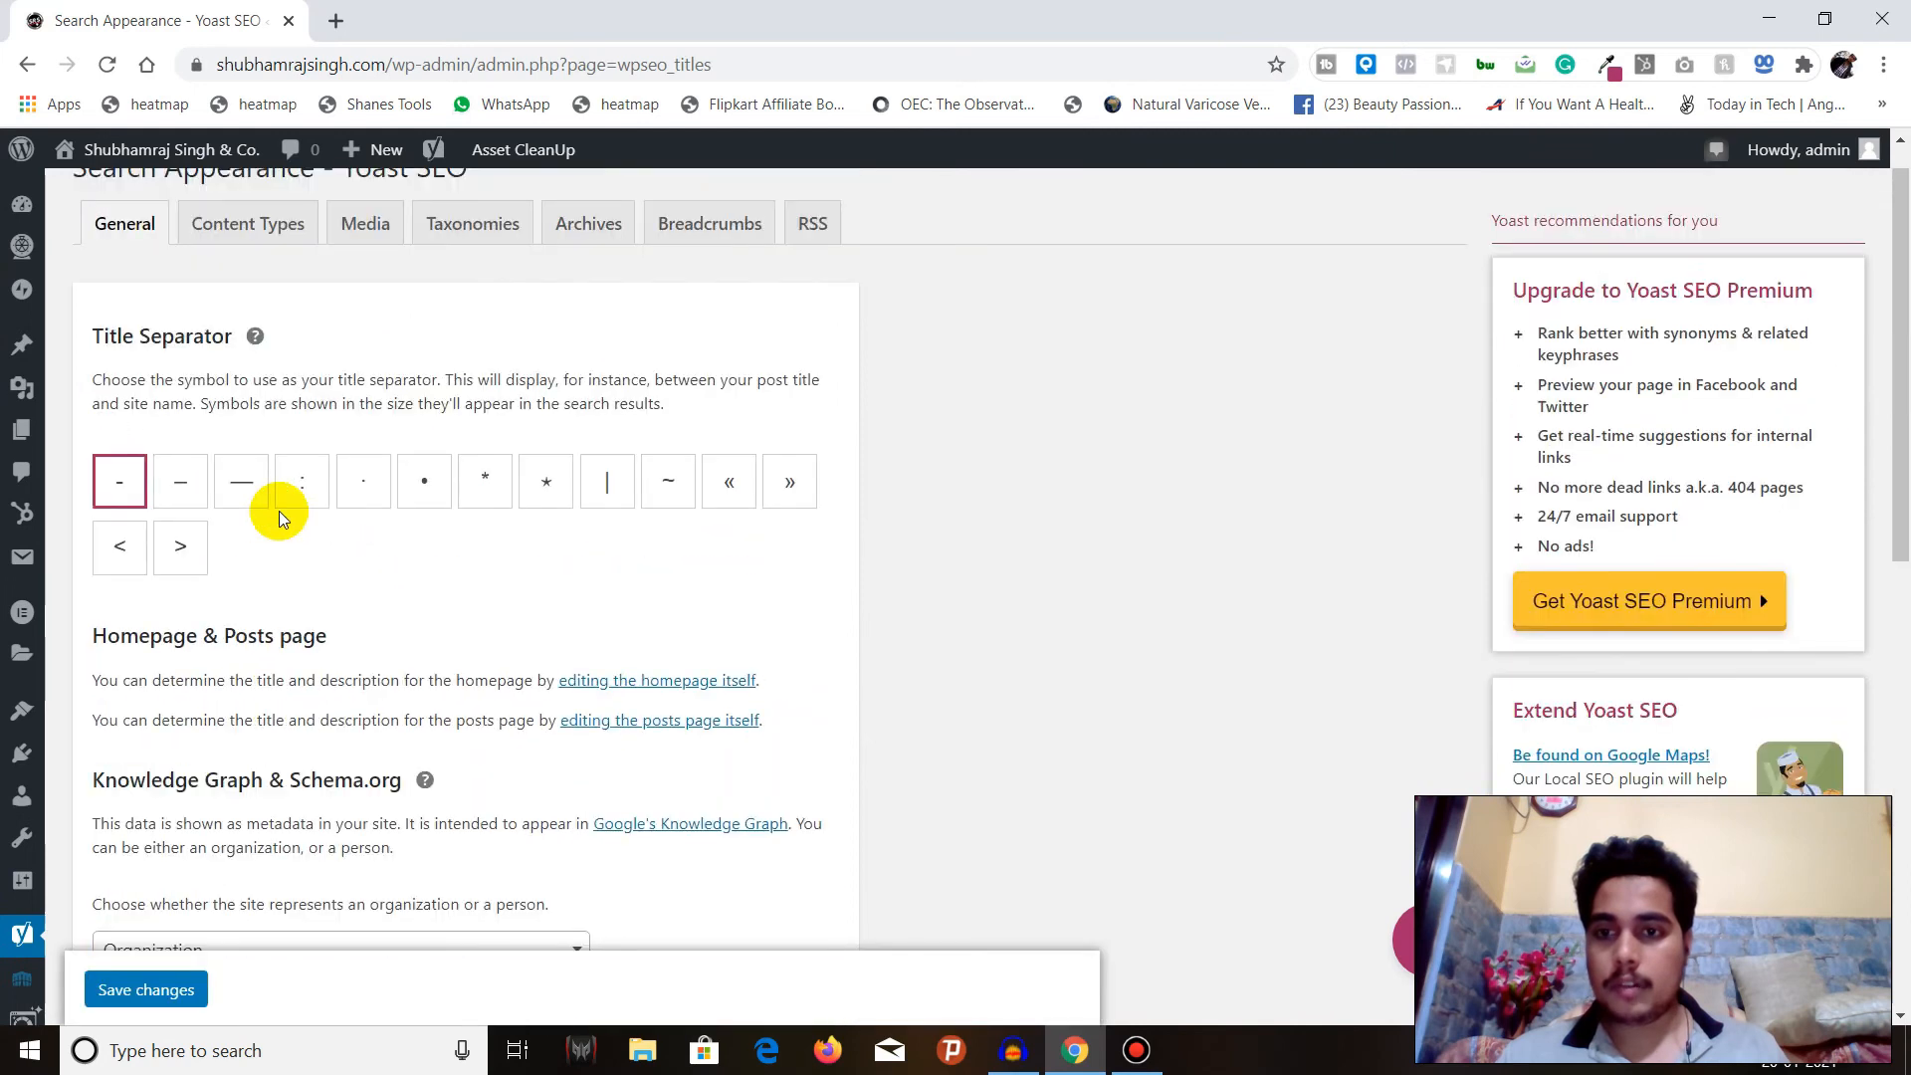
scroll(278, 510, down, 10)
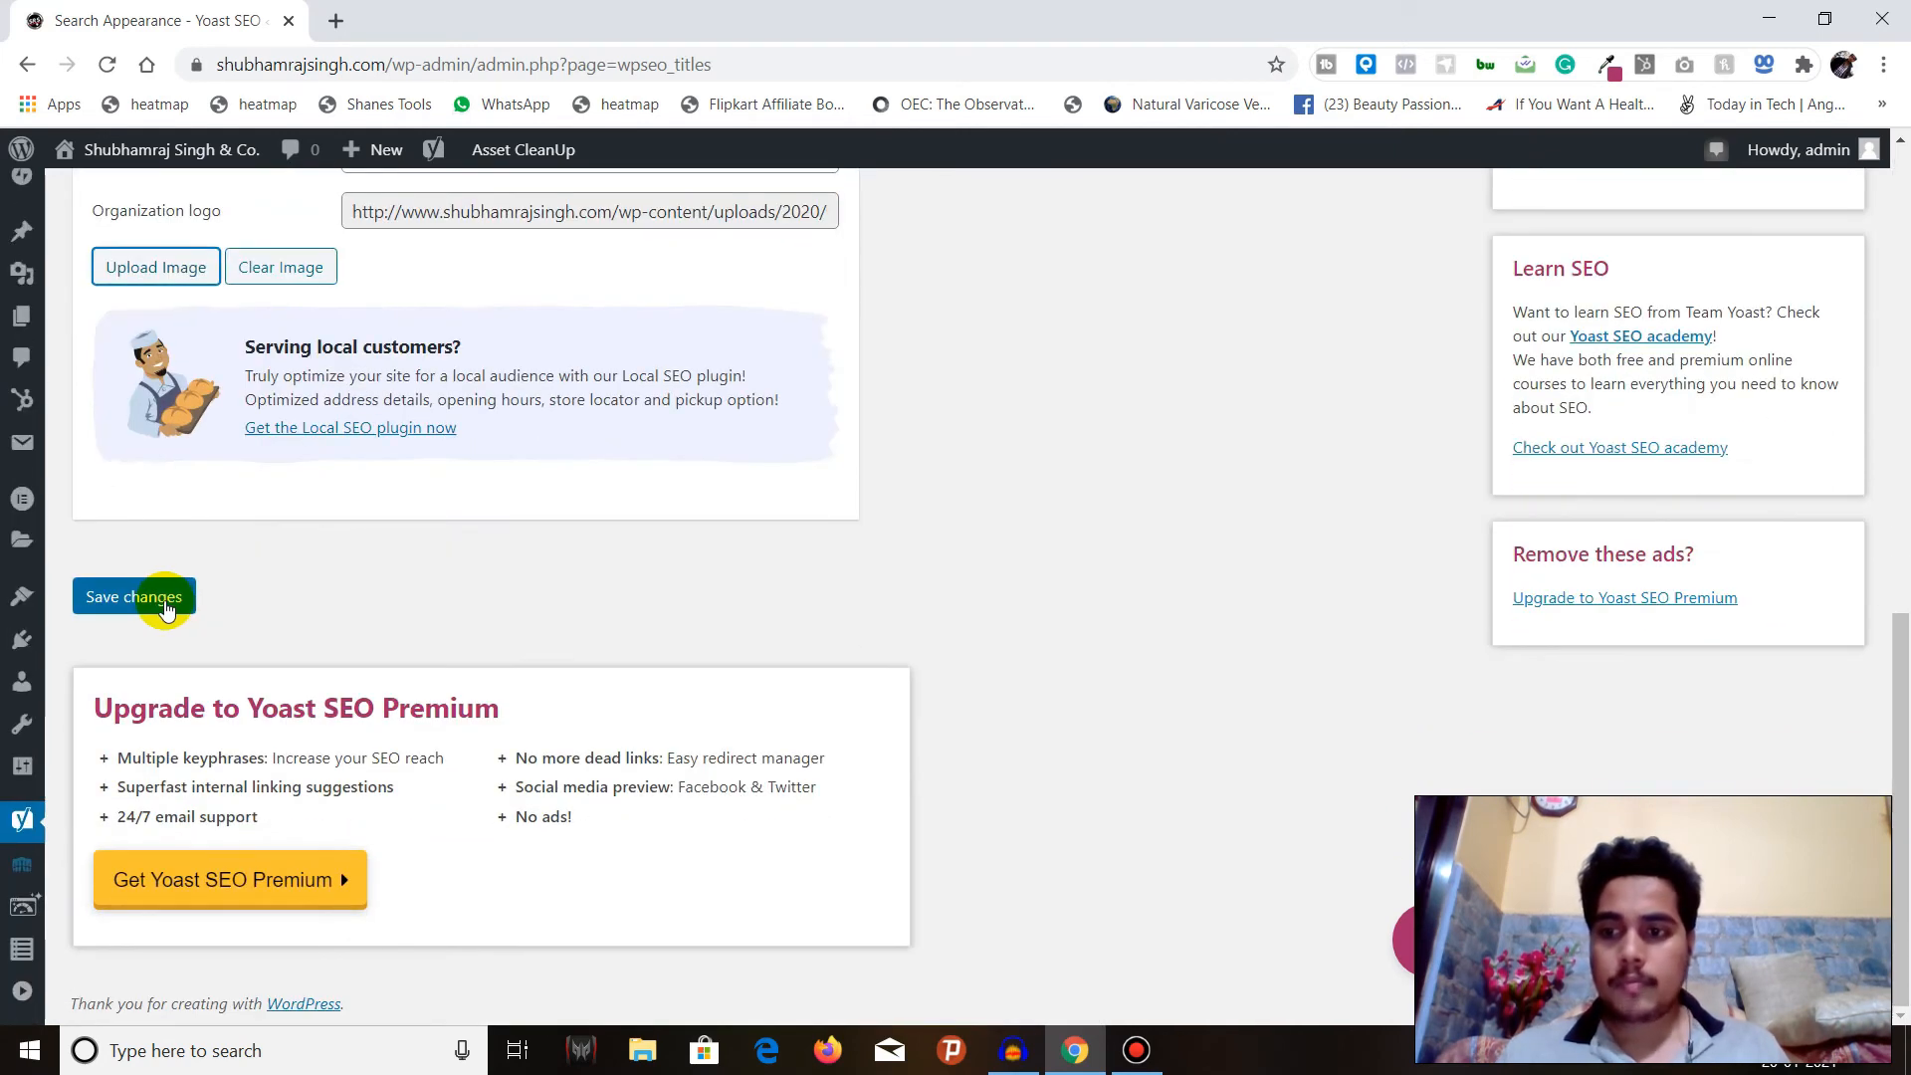
click(165, 609)
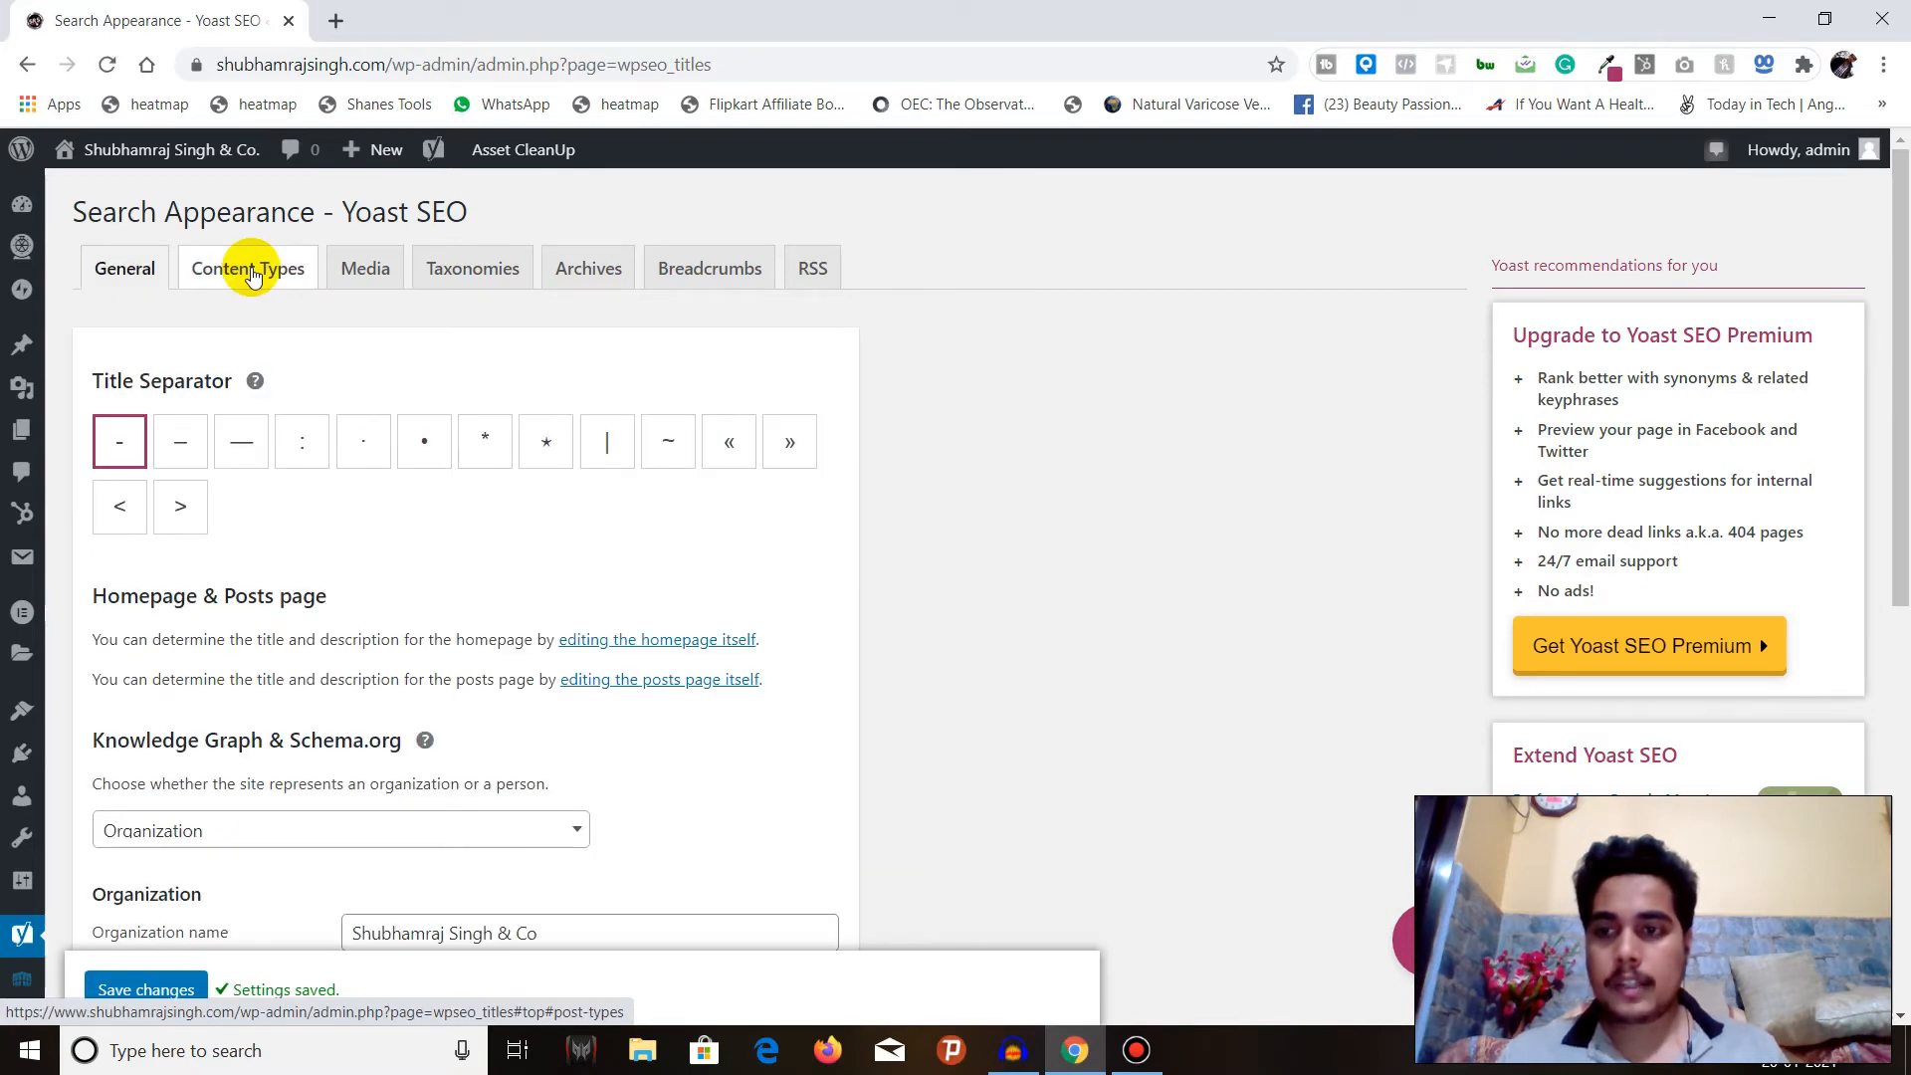
Open the Content Types settings and review the Posts visibility, SEO title, meta description and schema options.
click(252, 273)
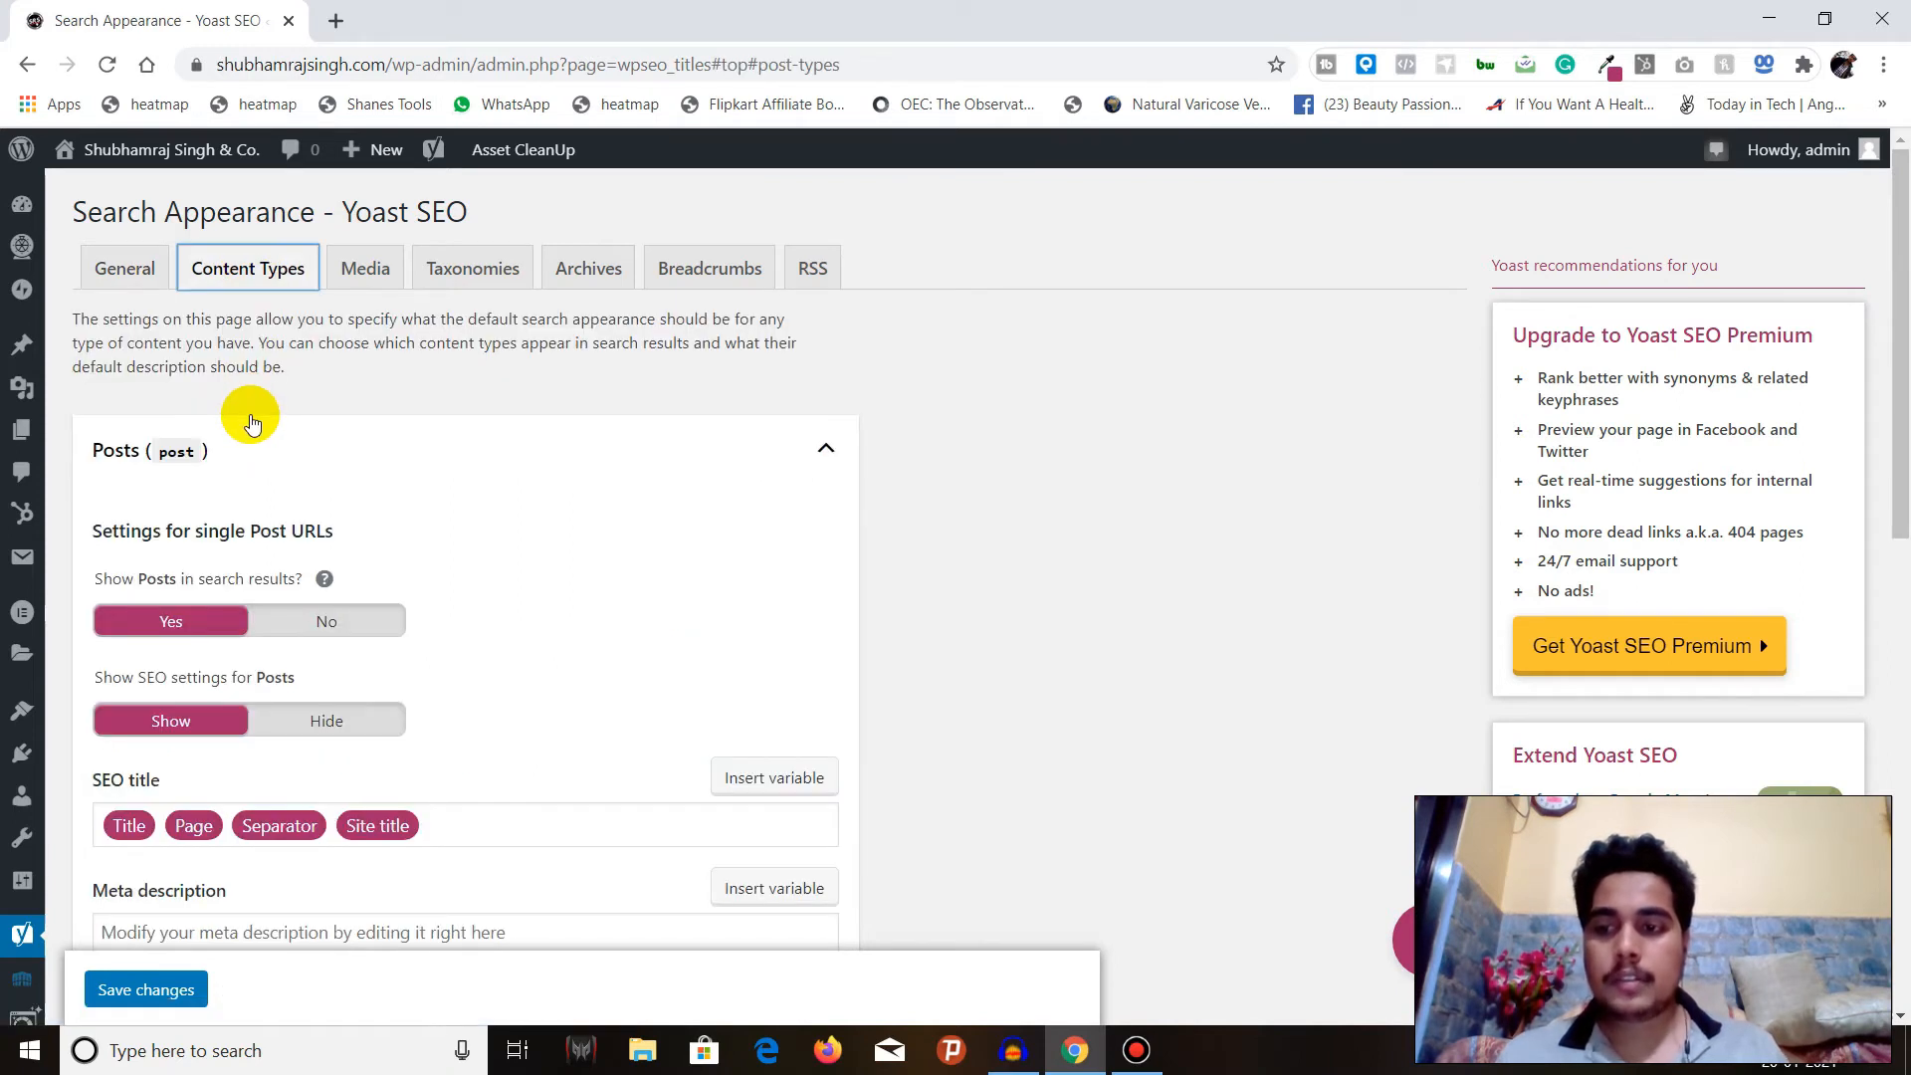
scroll(252, 418, down, 1)
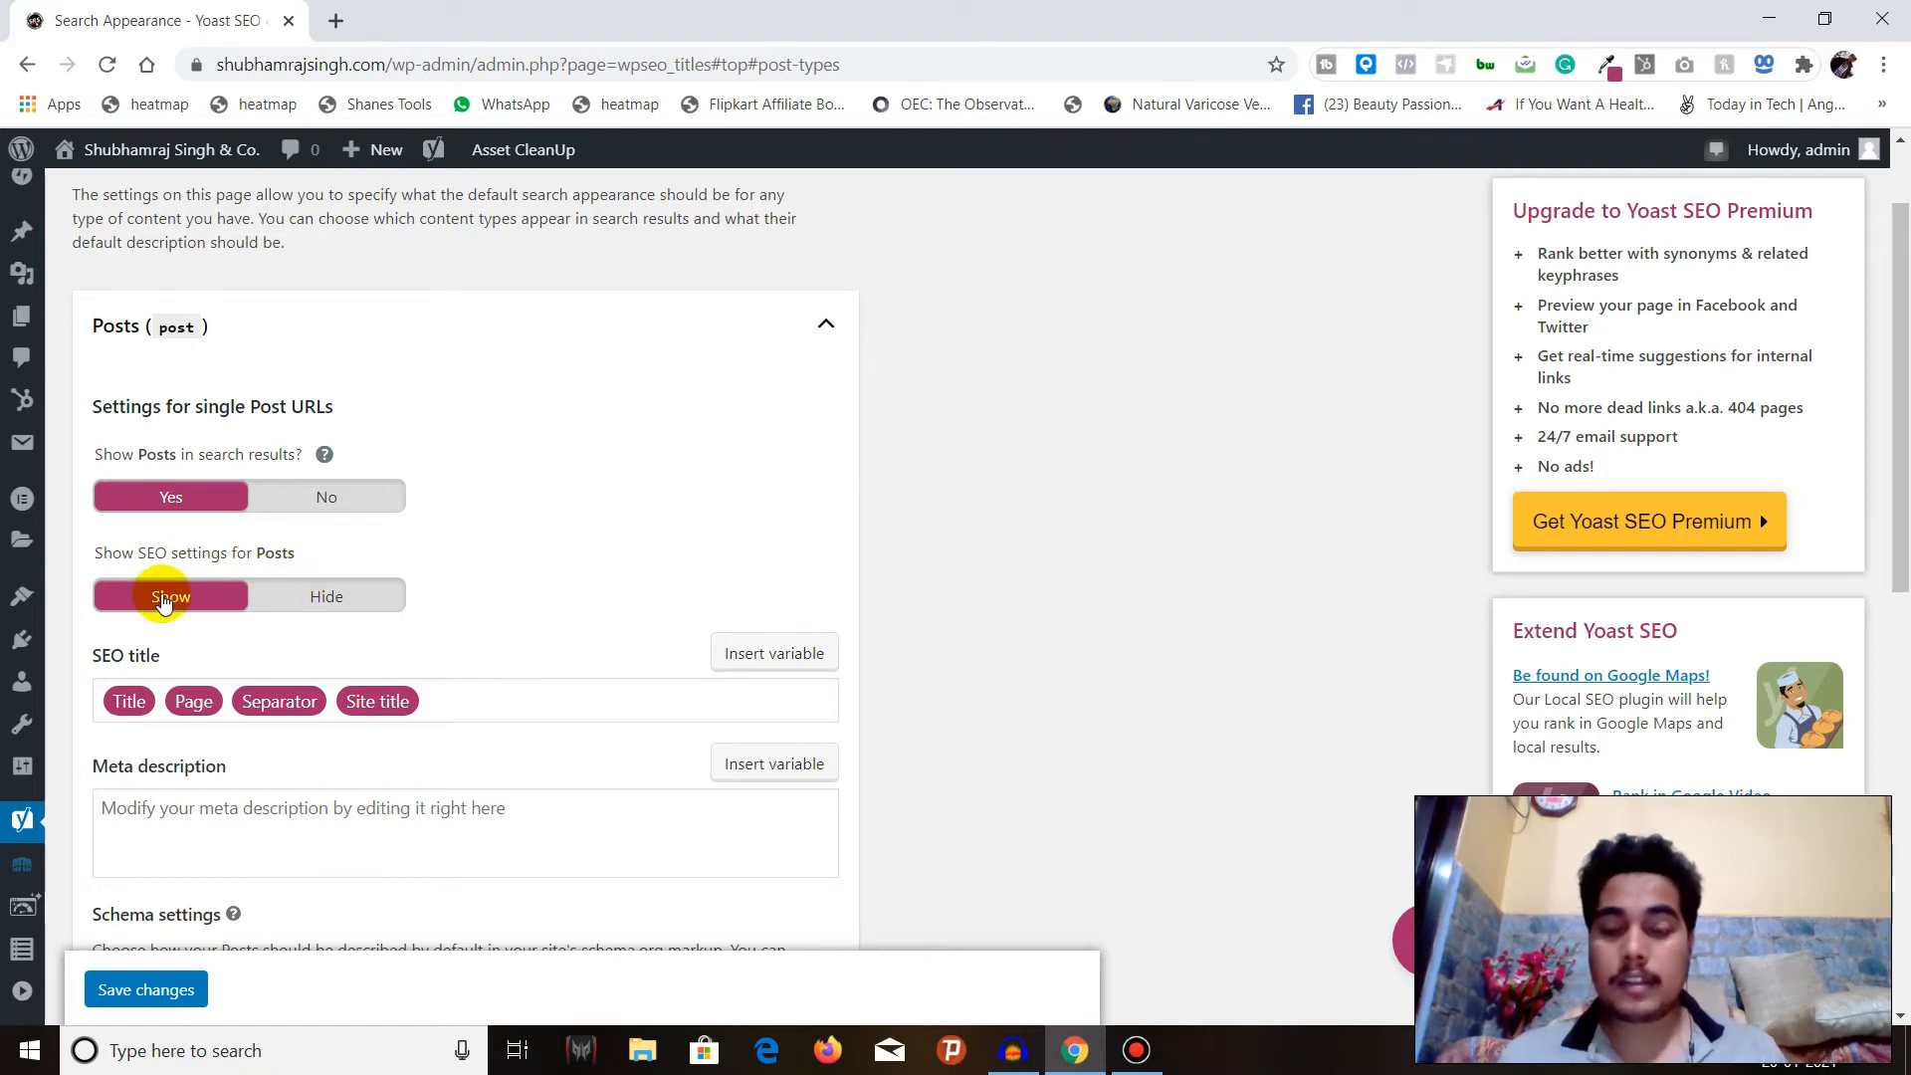
scroll(162, 600, down, 4)
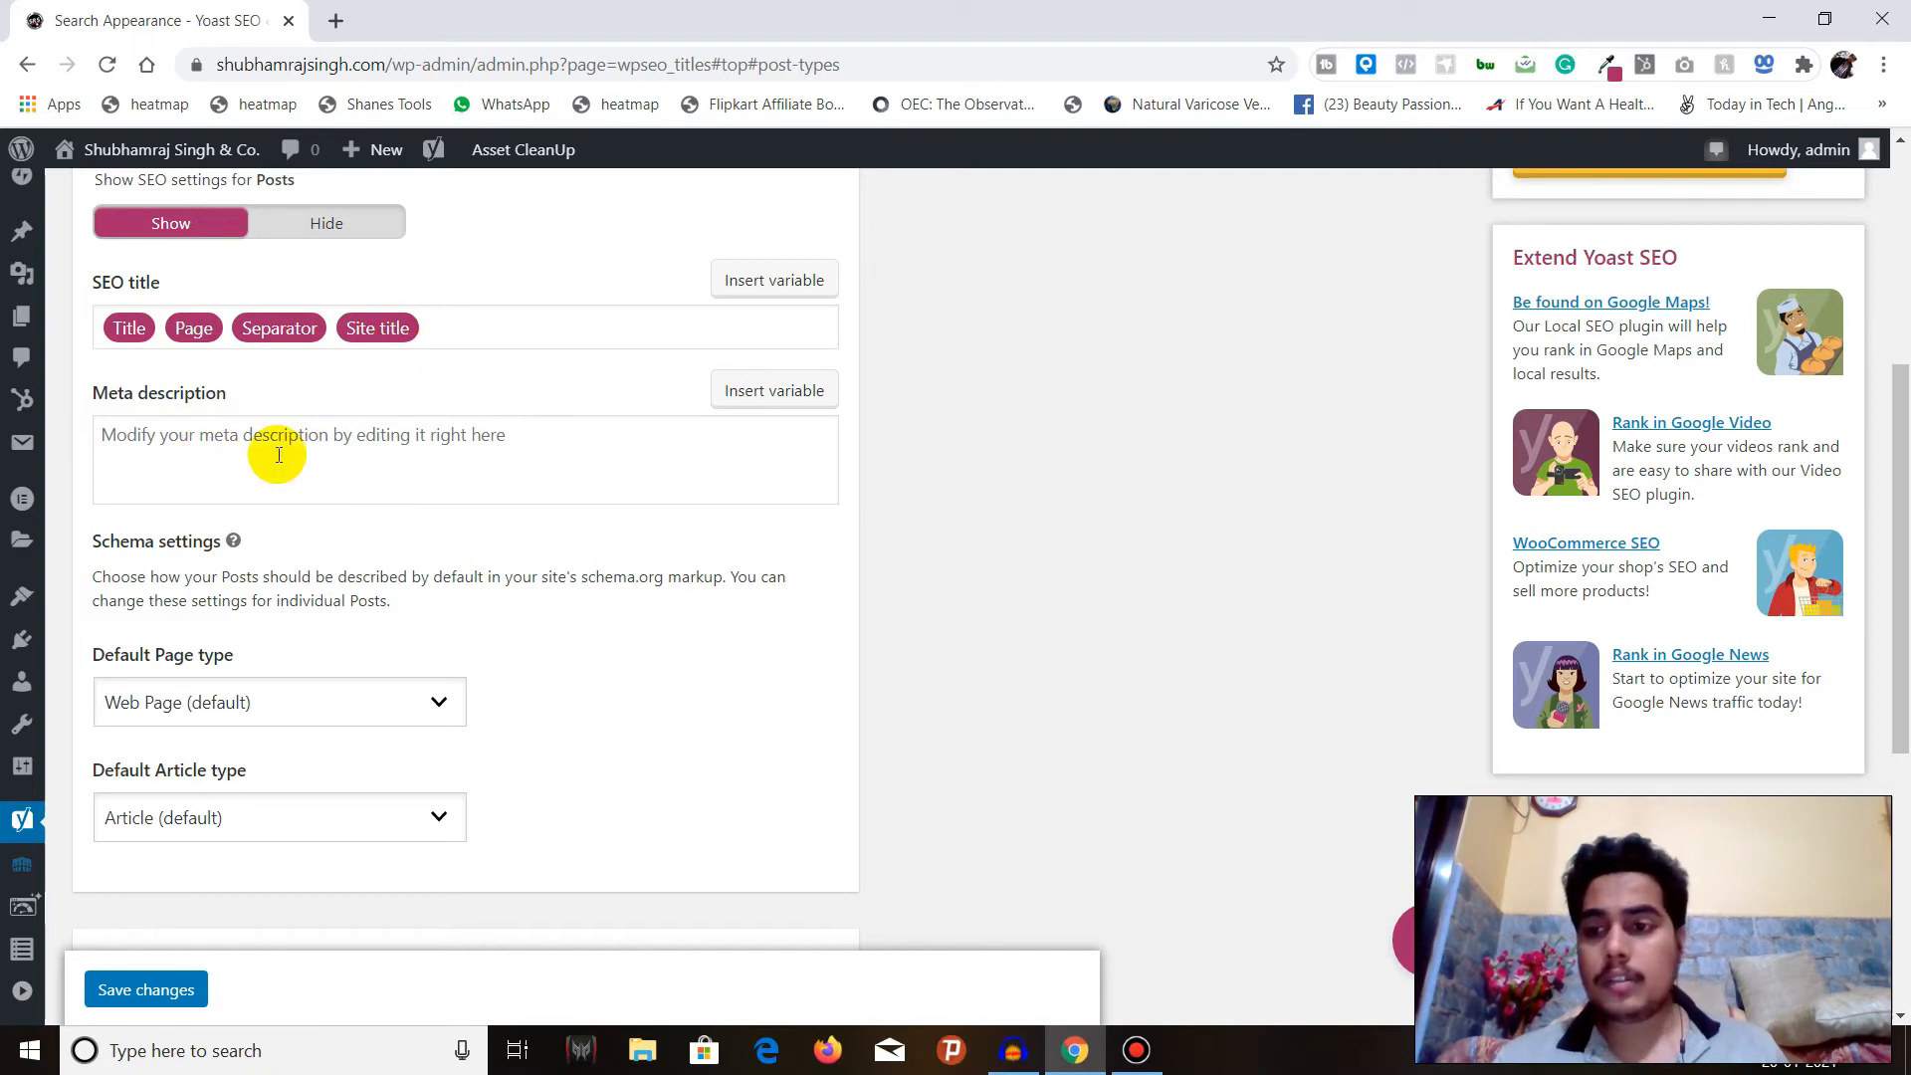
scroll(278, 454, down, 1)
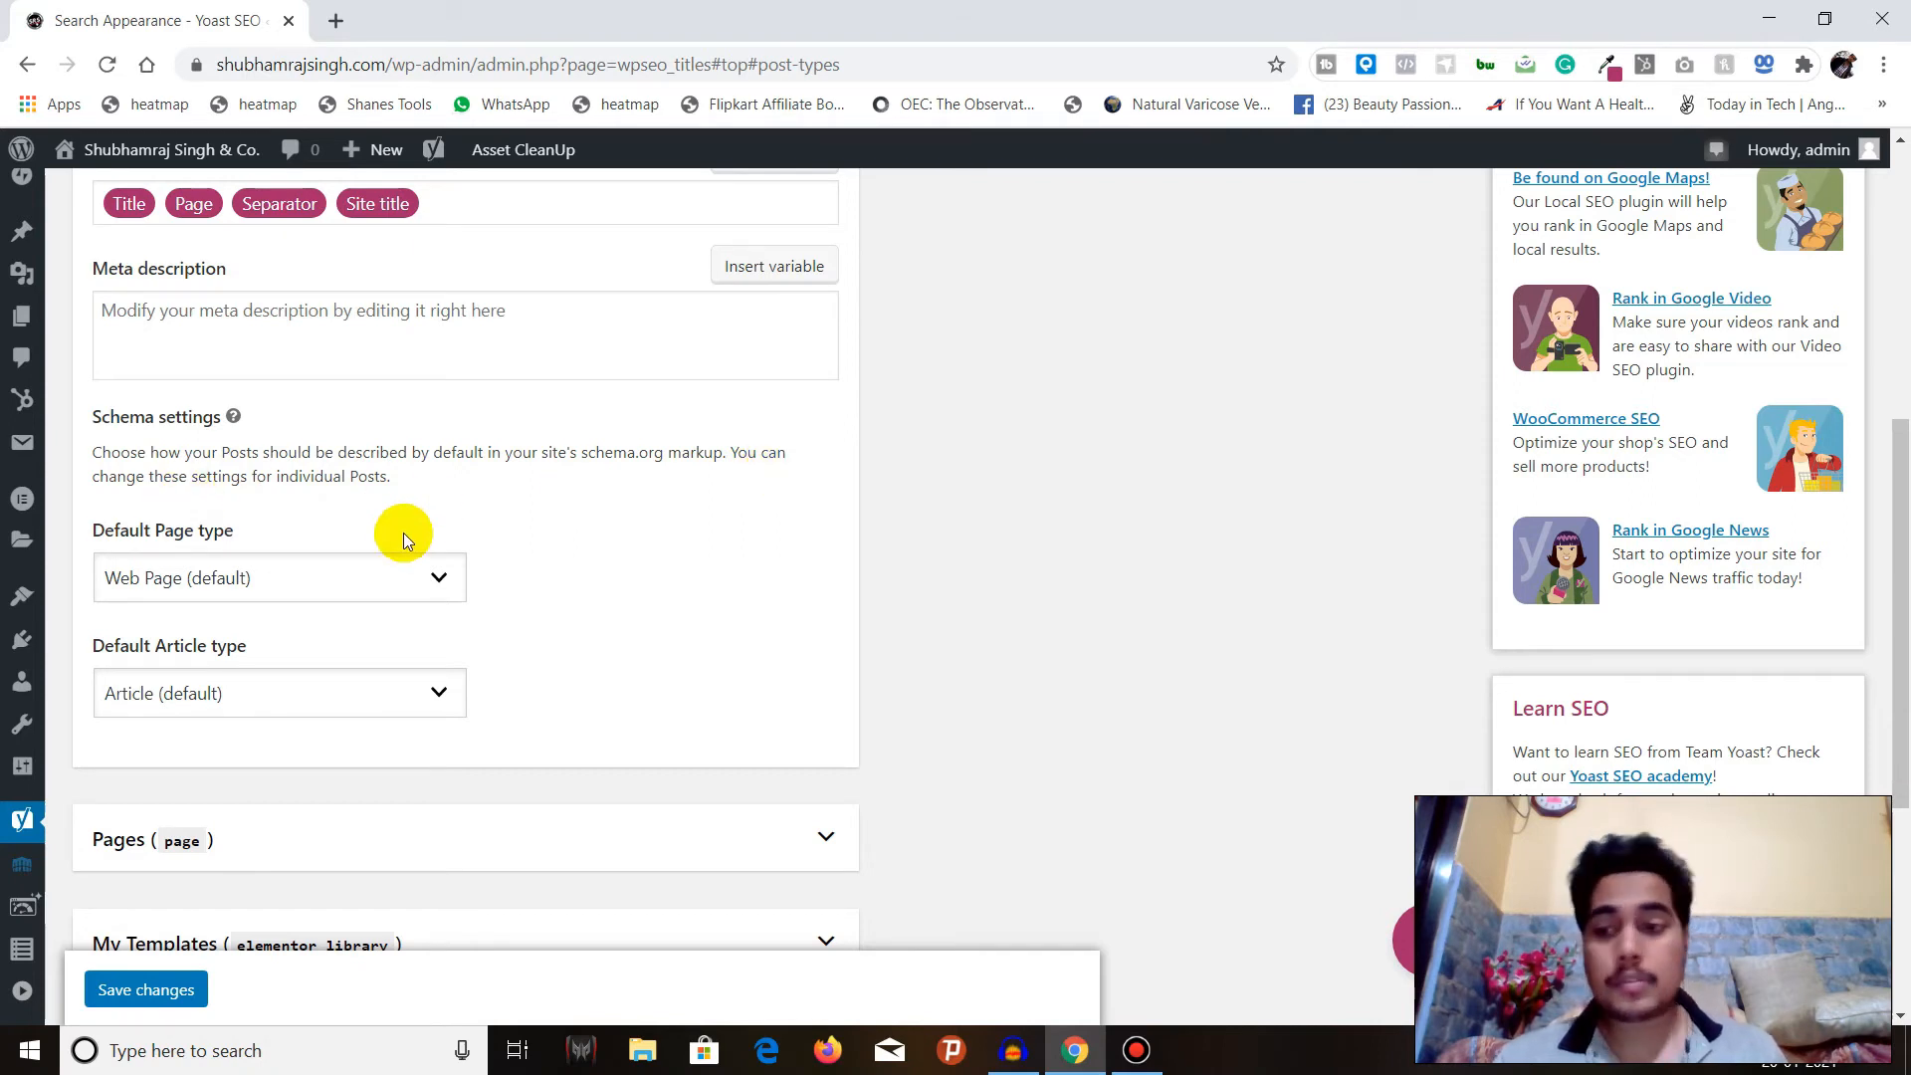
Look through the Default Page type and Default Article type choices for Posts, keeping Web Page (default) and Article (default).
click(254, 580)
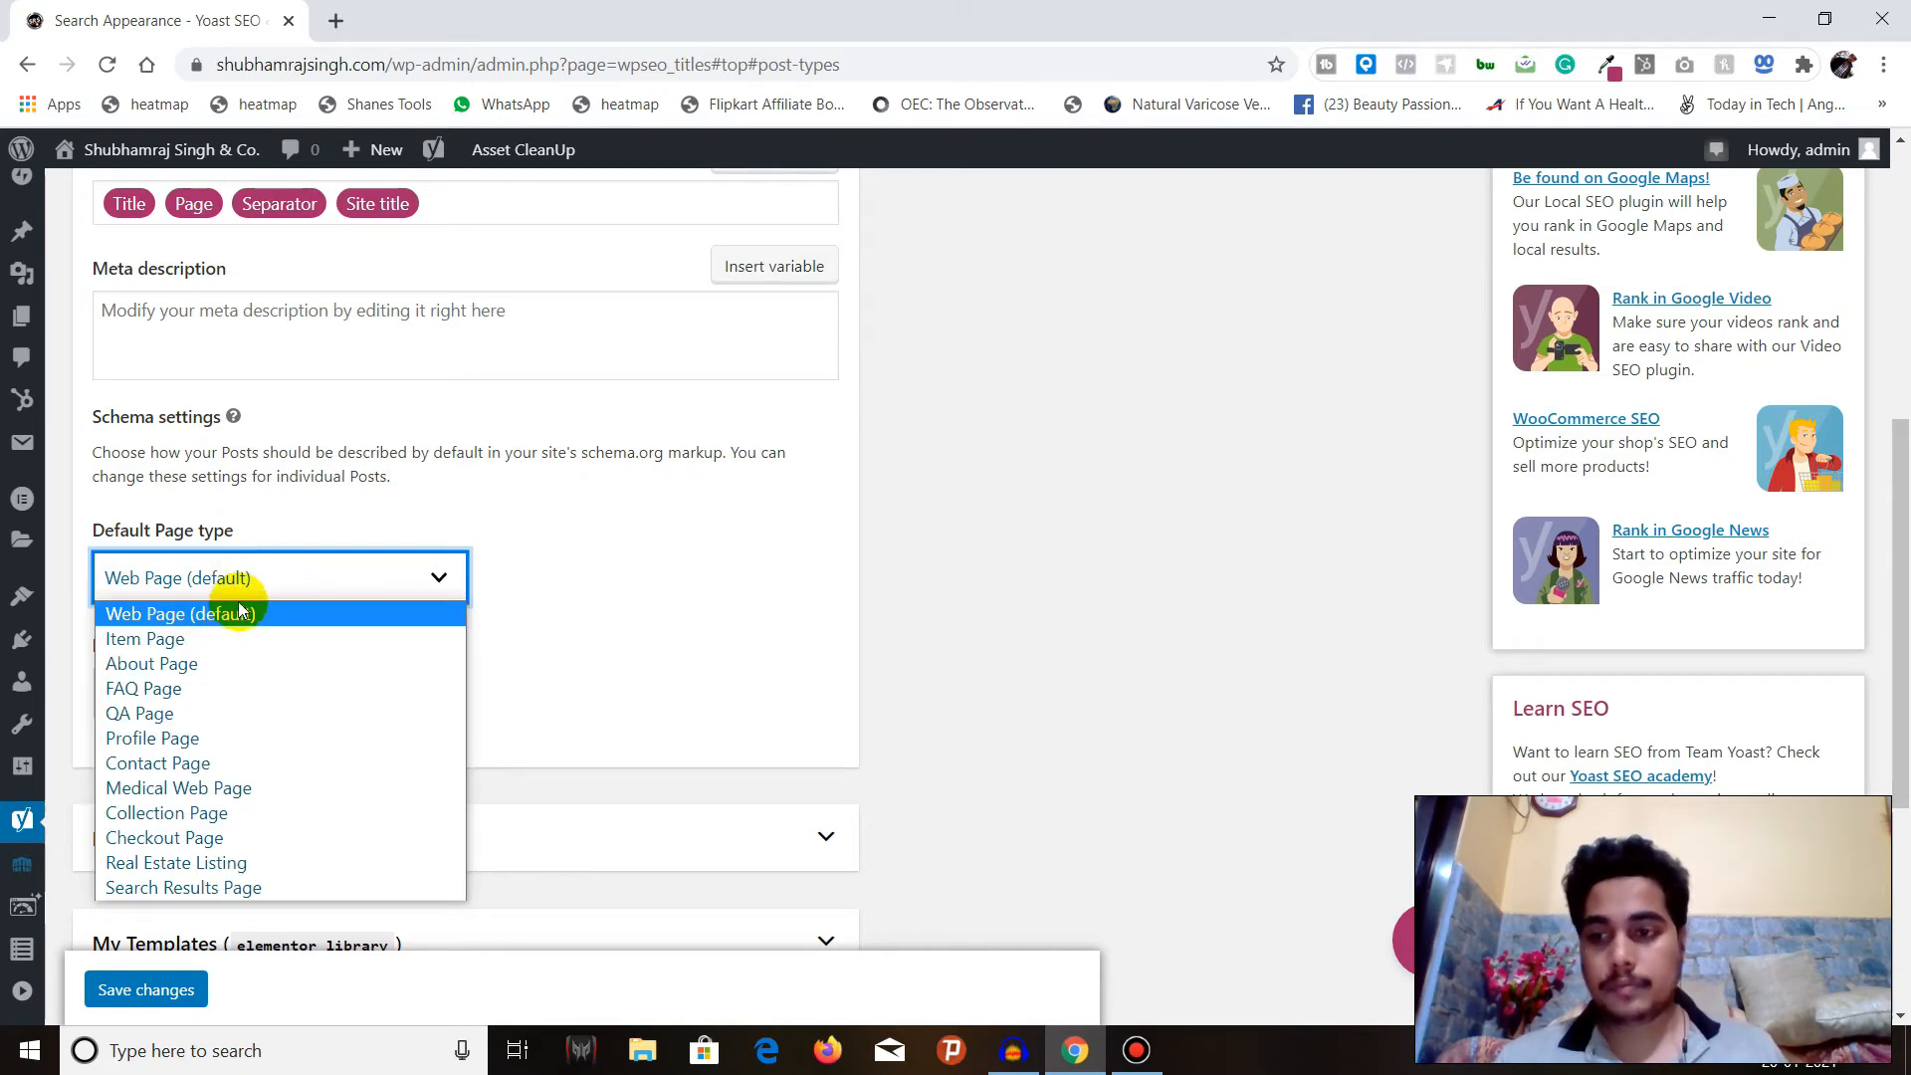
click(255, 578)
click(256, 578)
click(256, 578)
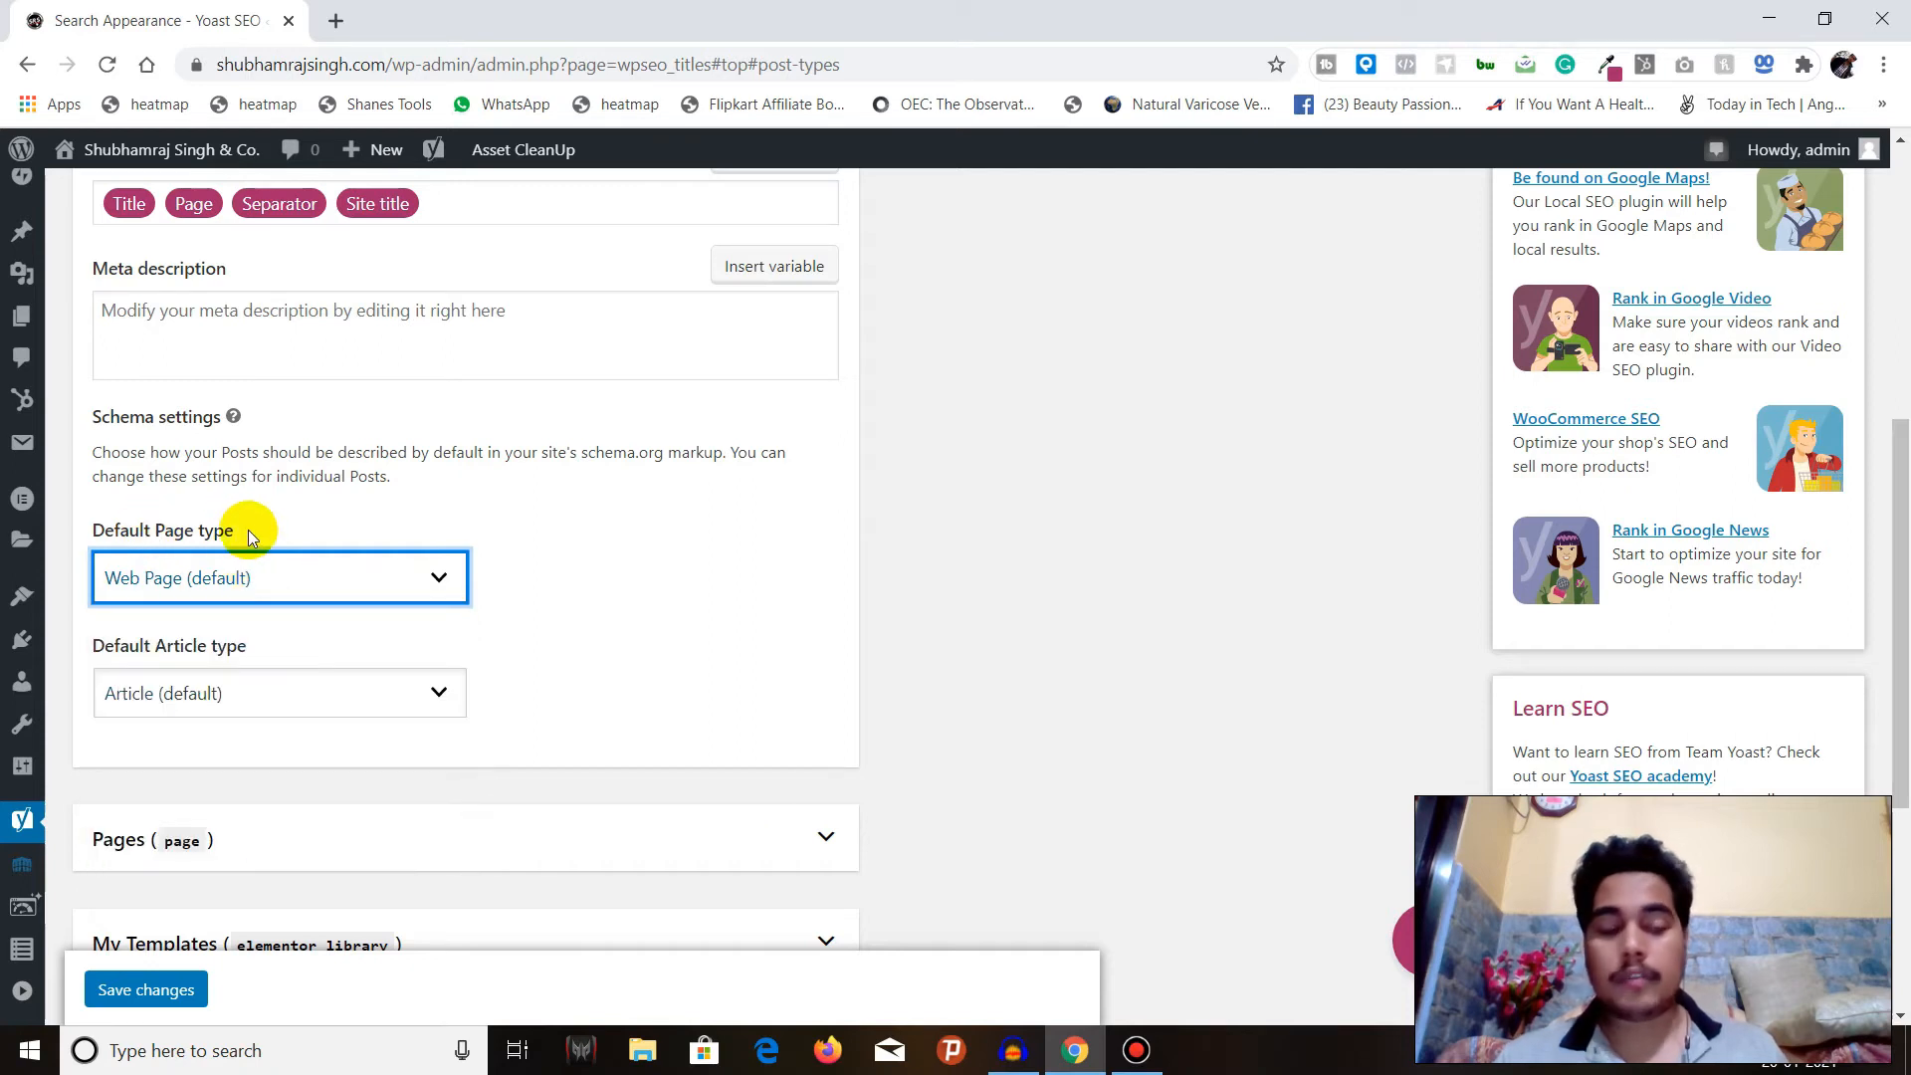
click(238, 706)
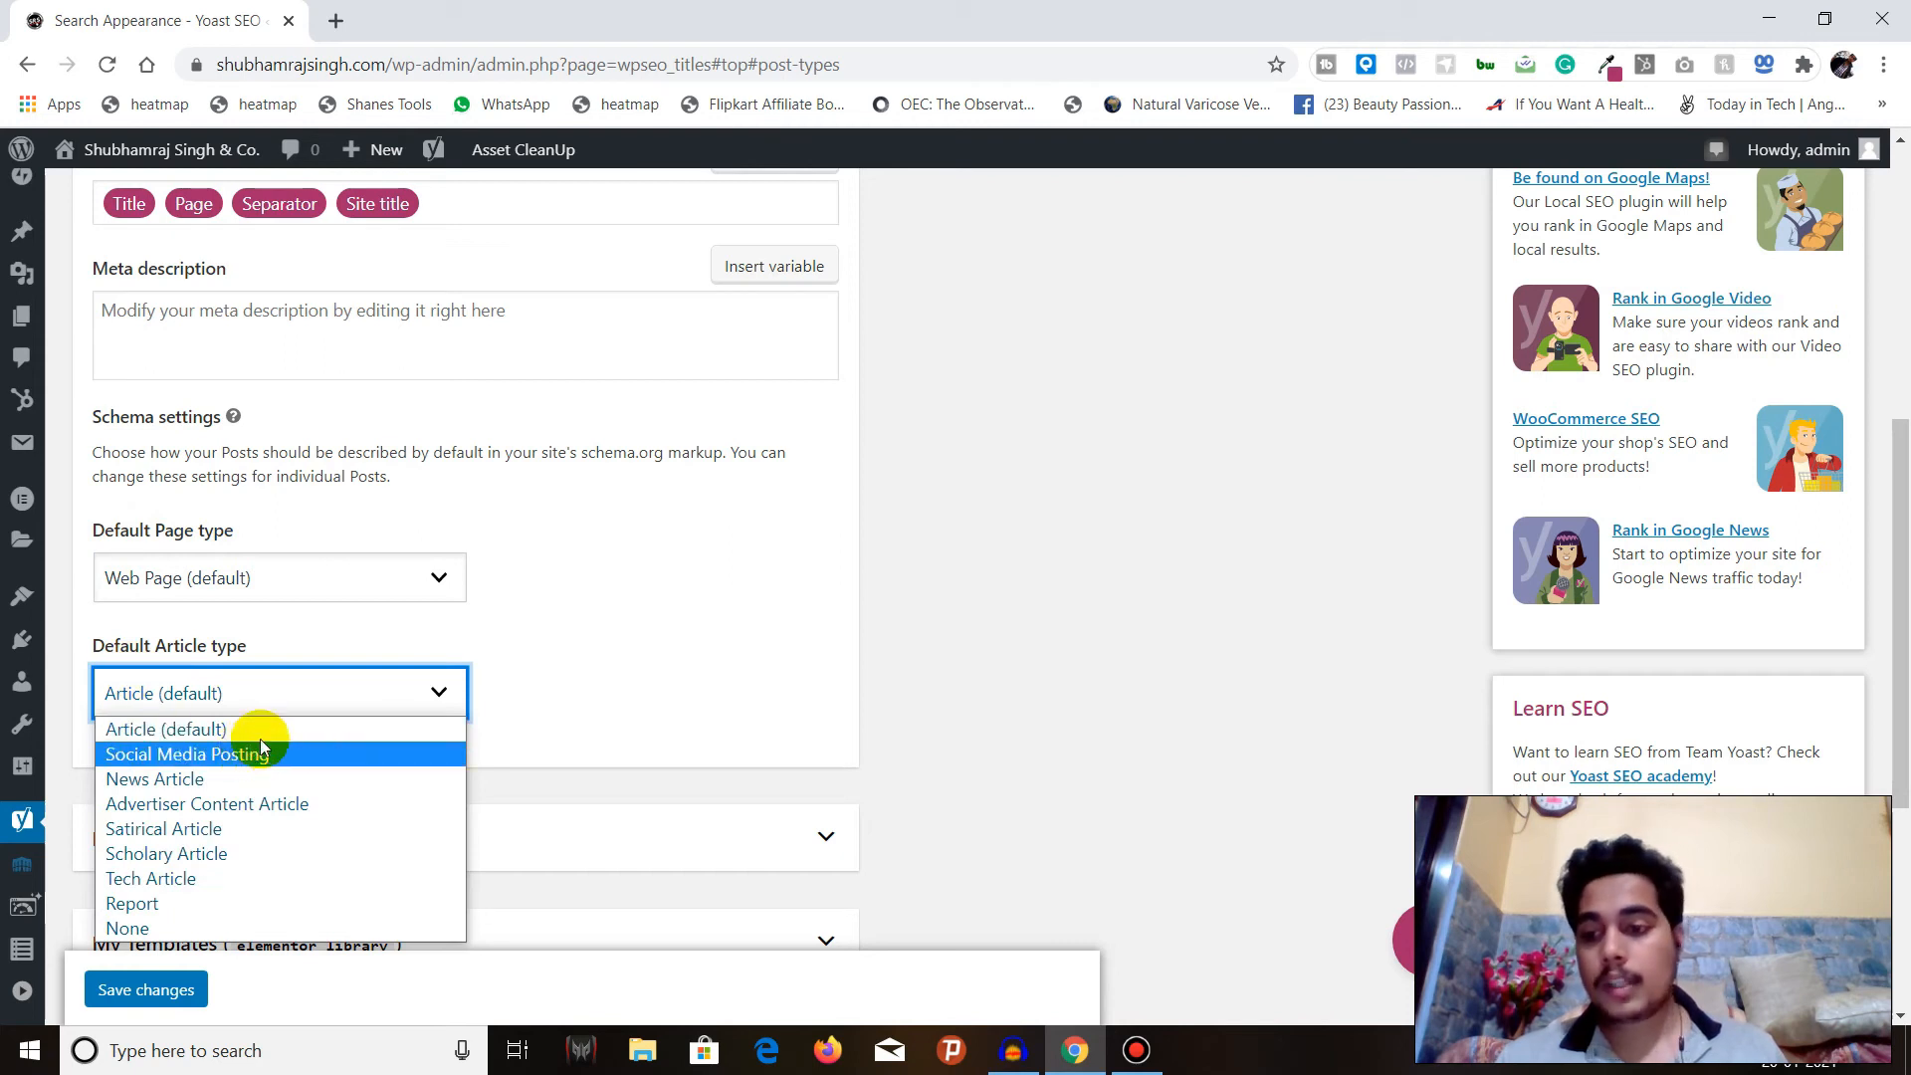
click(328, 729)
Expand the Pages and My Templates sections and review their search visibility, SEO title, meta description and schema settings.
scroll(386, 669, down, 3)
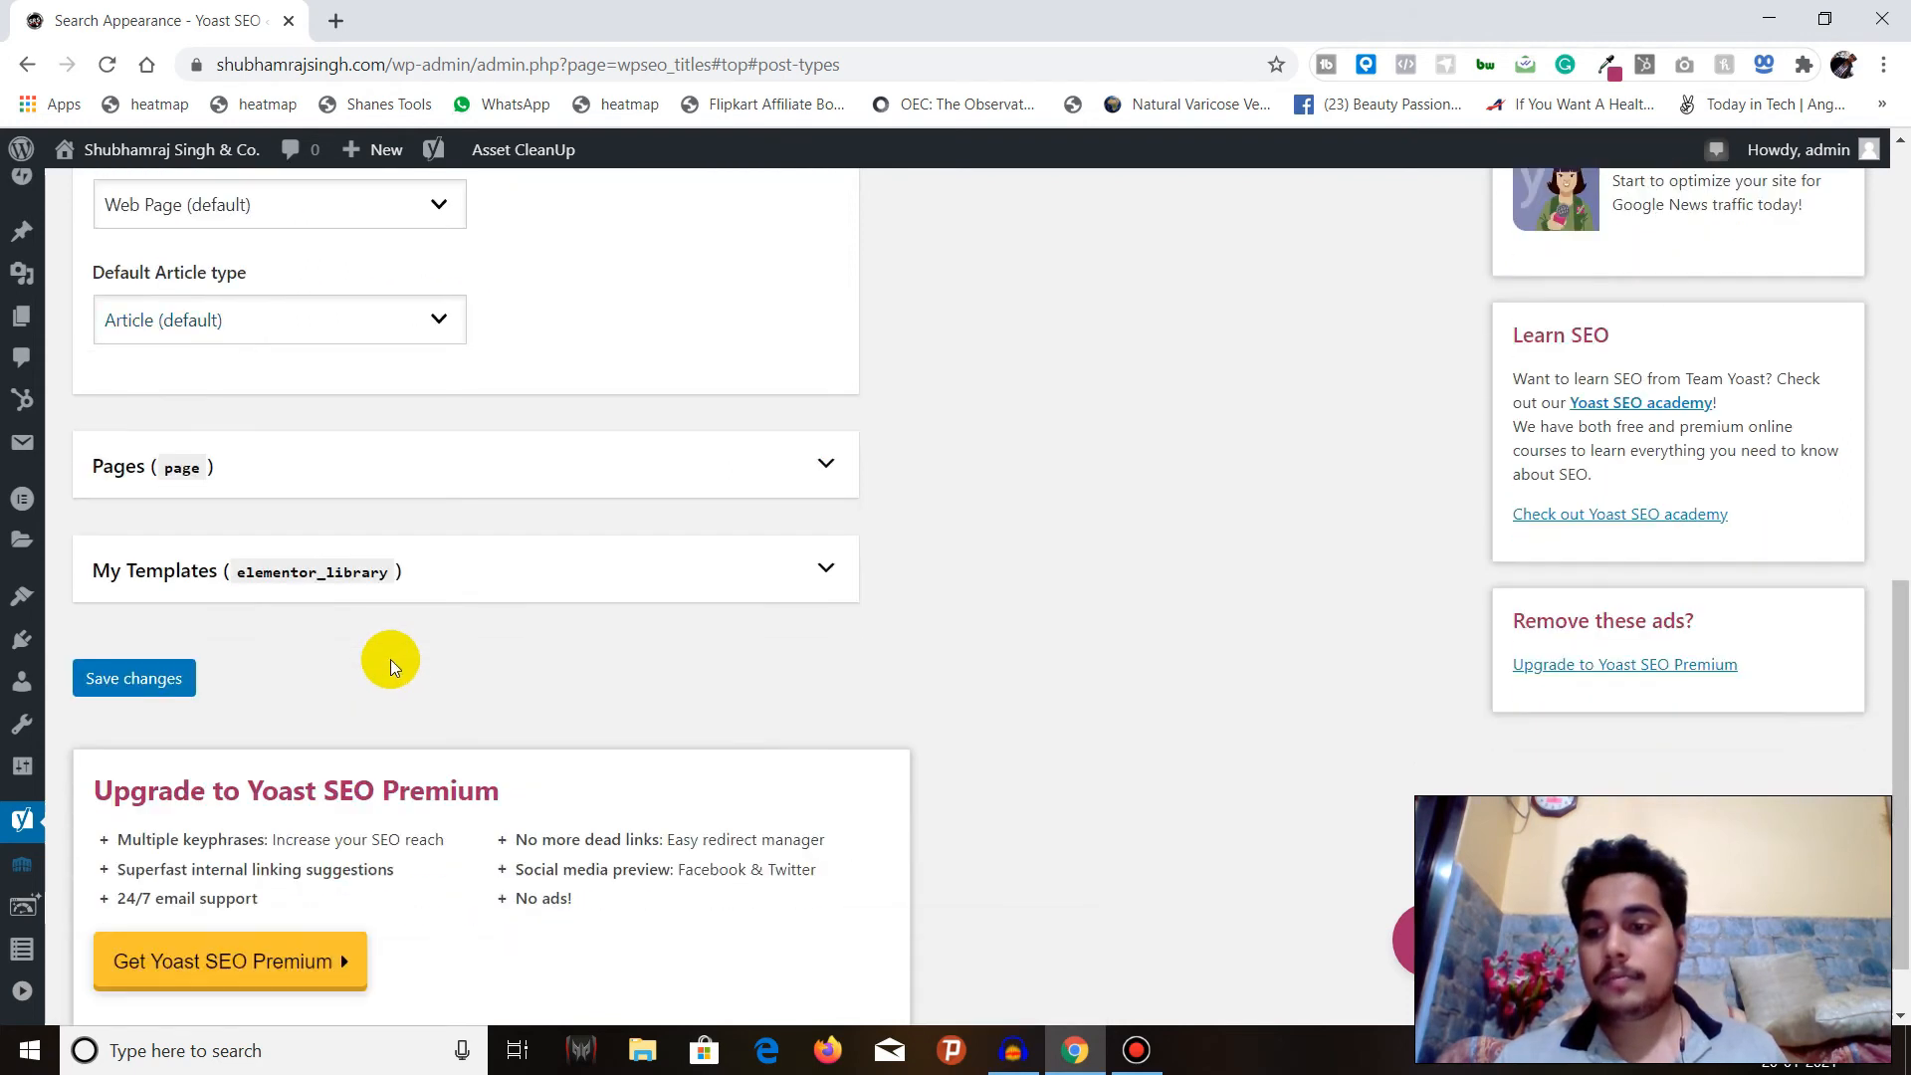
click(392, 464)
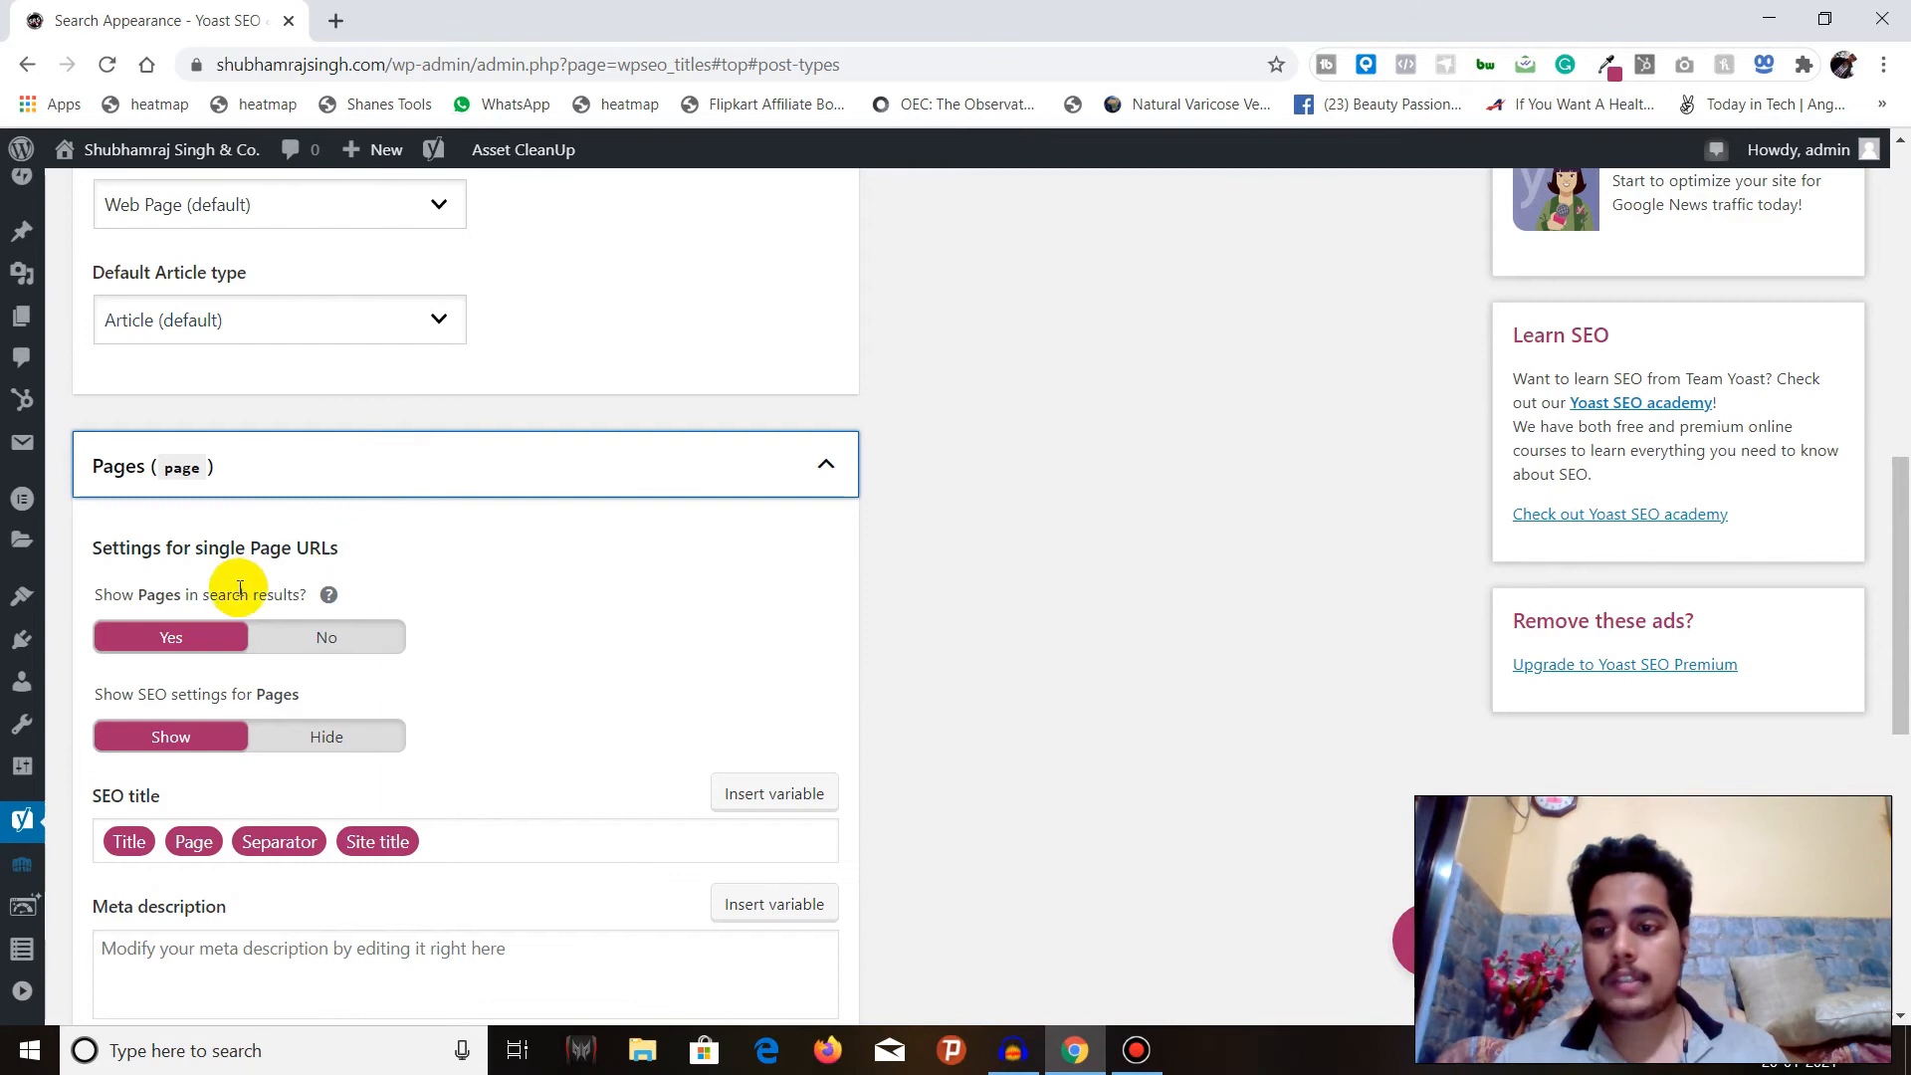
scroll(240, 589, down, 3)
scroll(468, 392, down, 4)
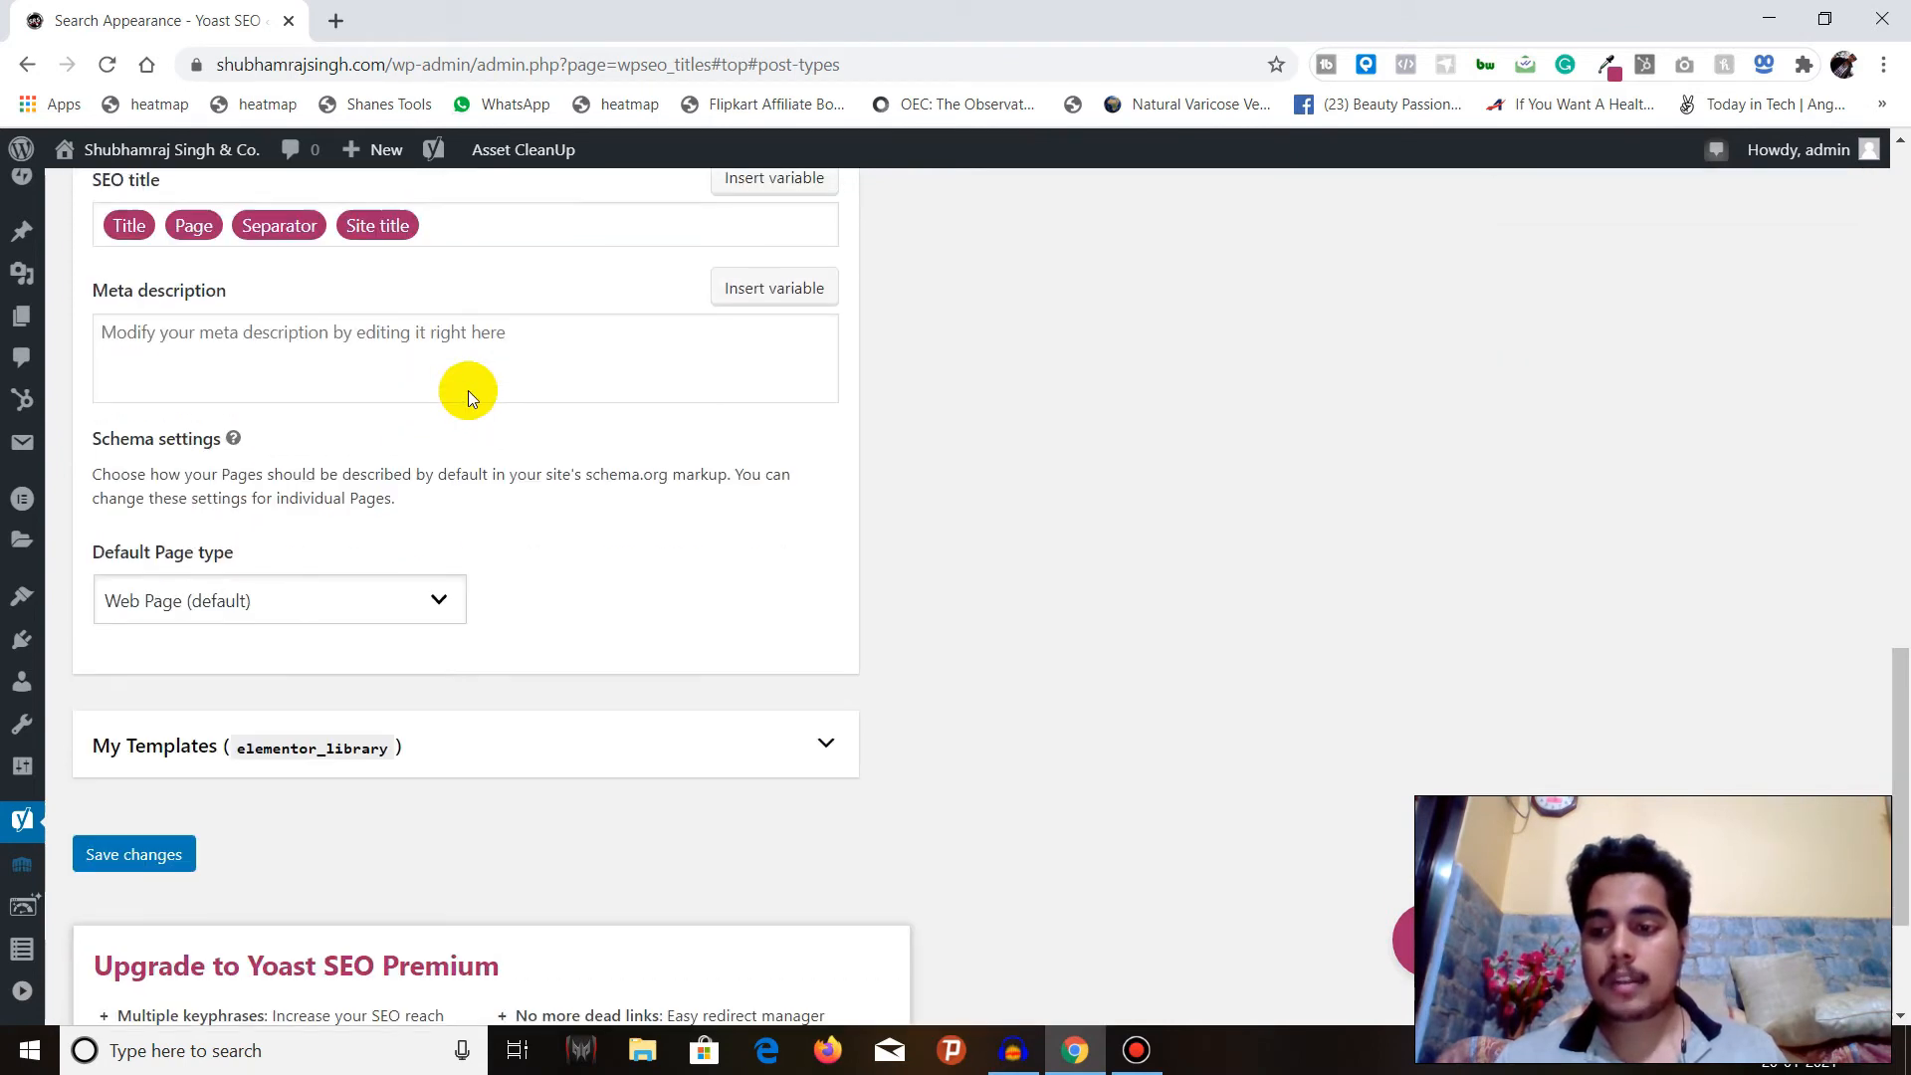
click(396, 742)
scroll(458, 635, down, 2)
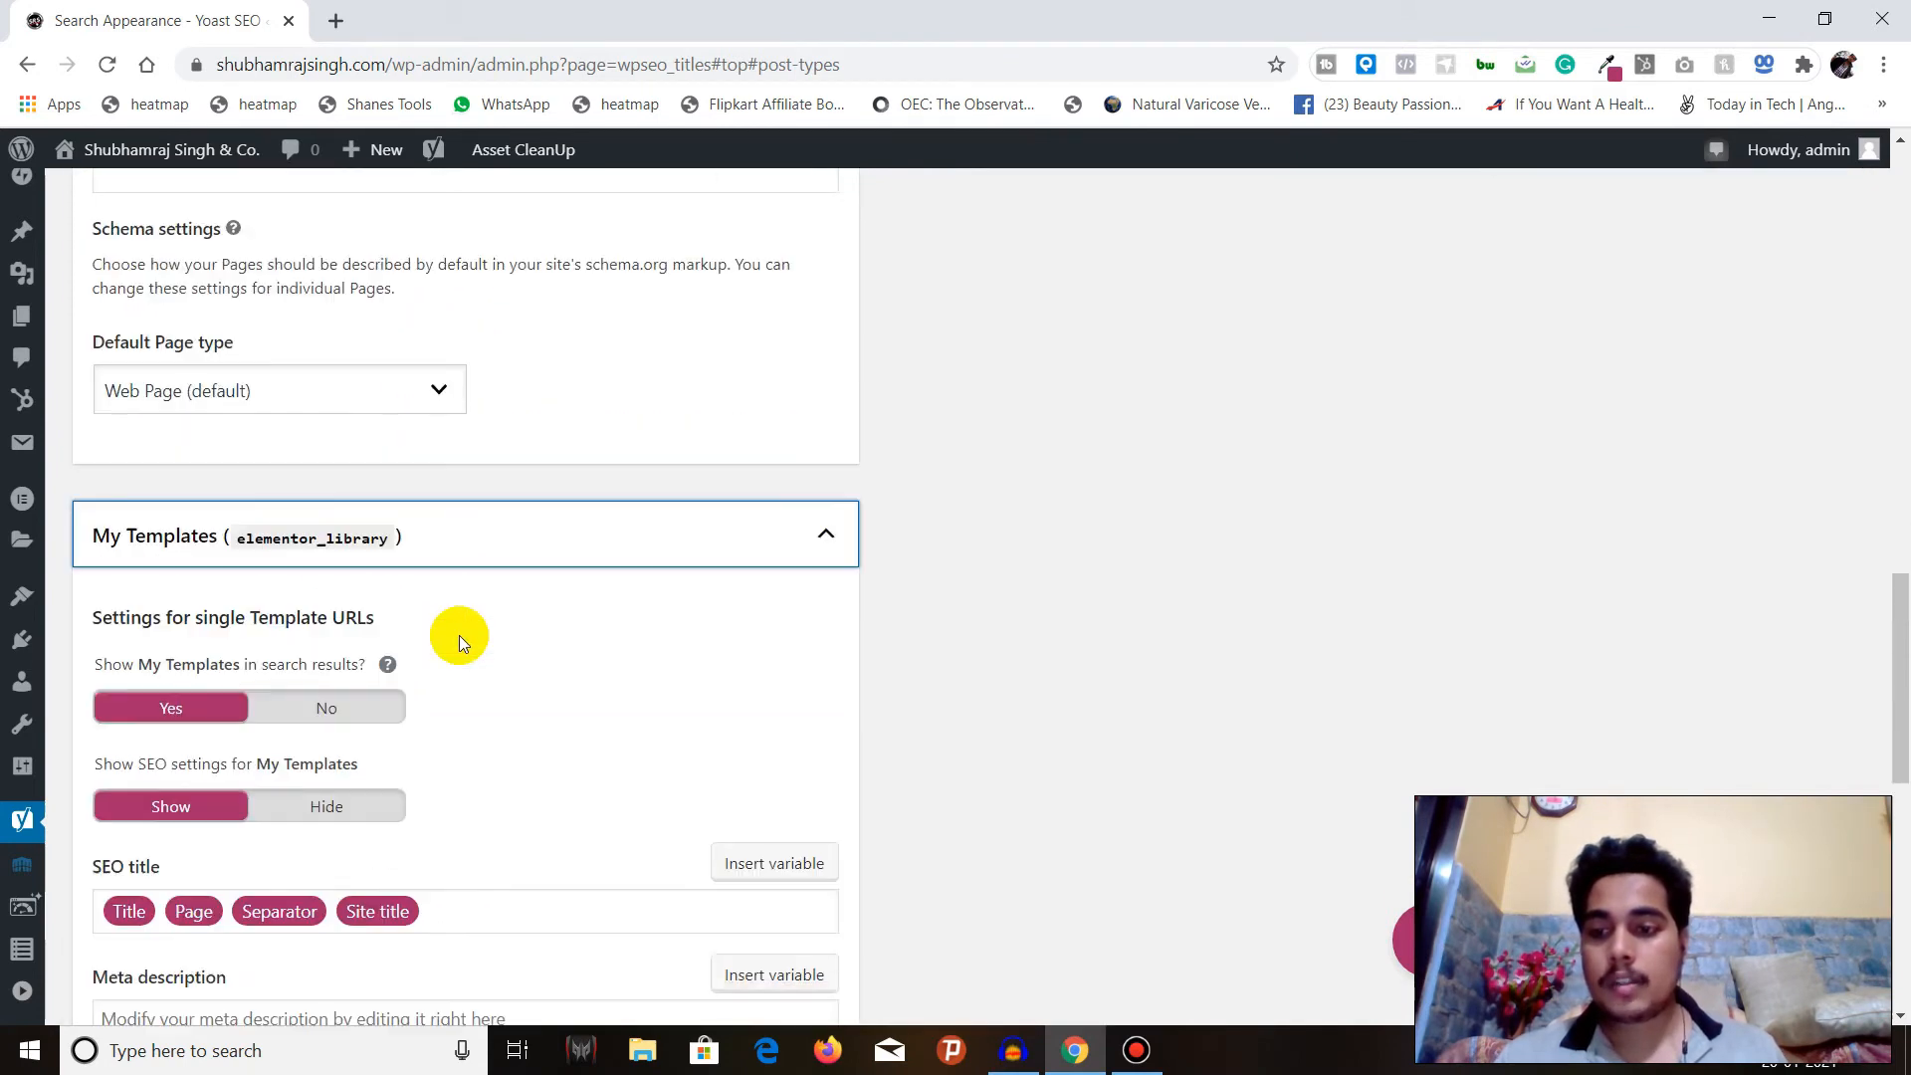
scroll(458, 635, down, 7)
scroll(461, 639, up, 4)
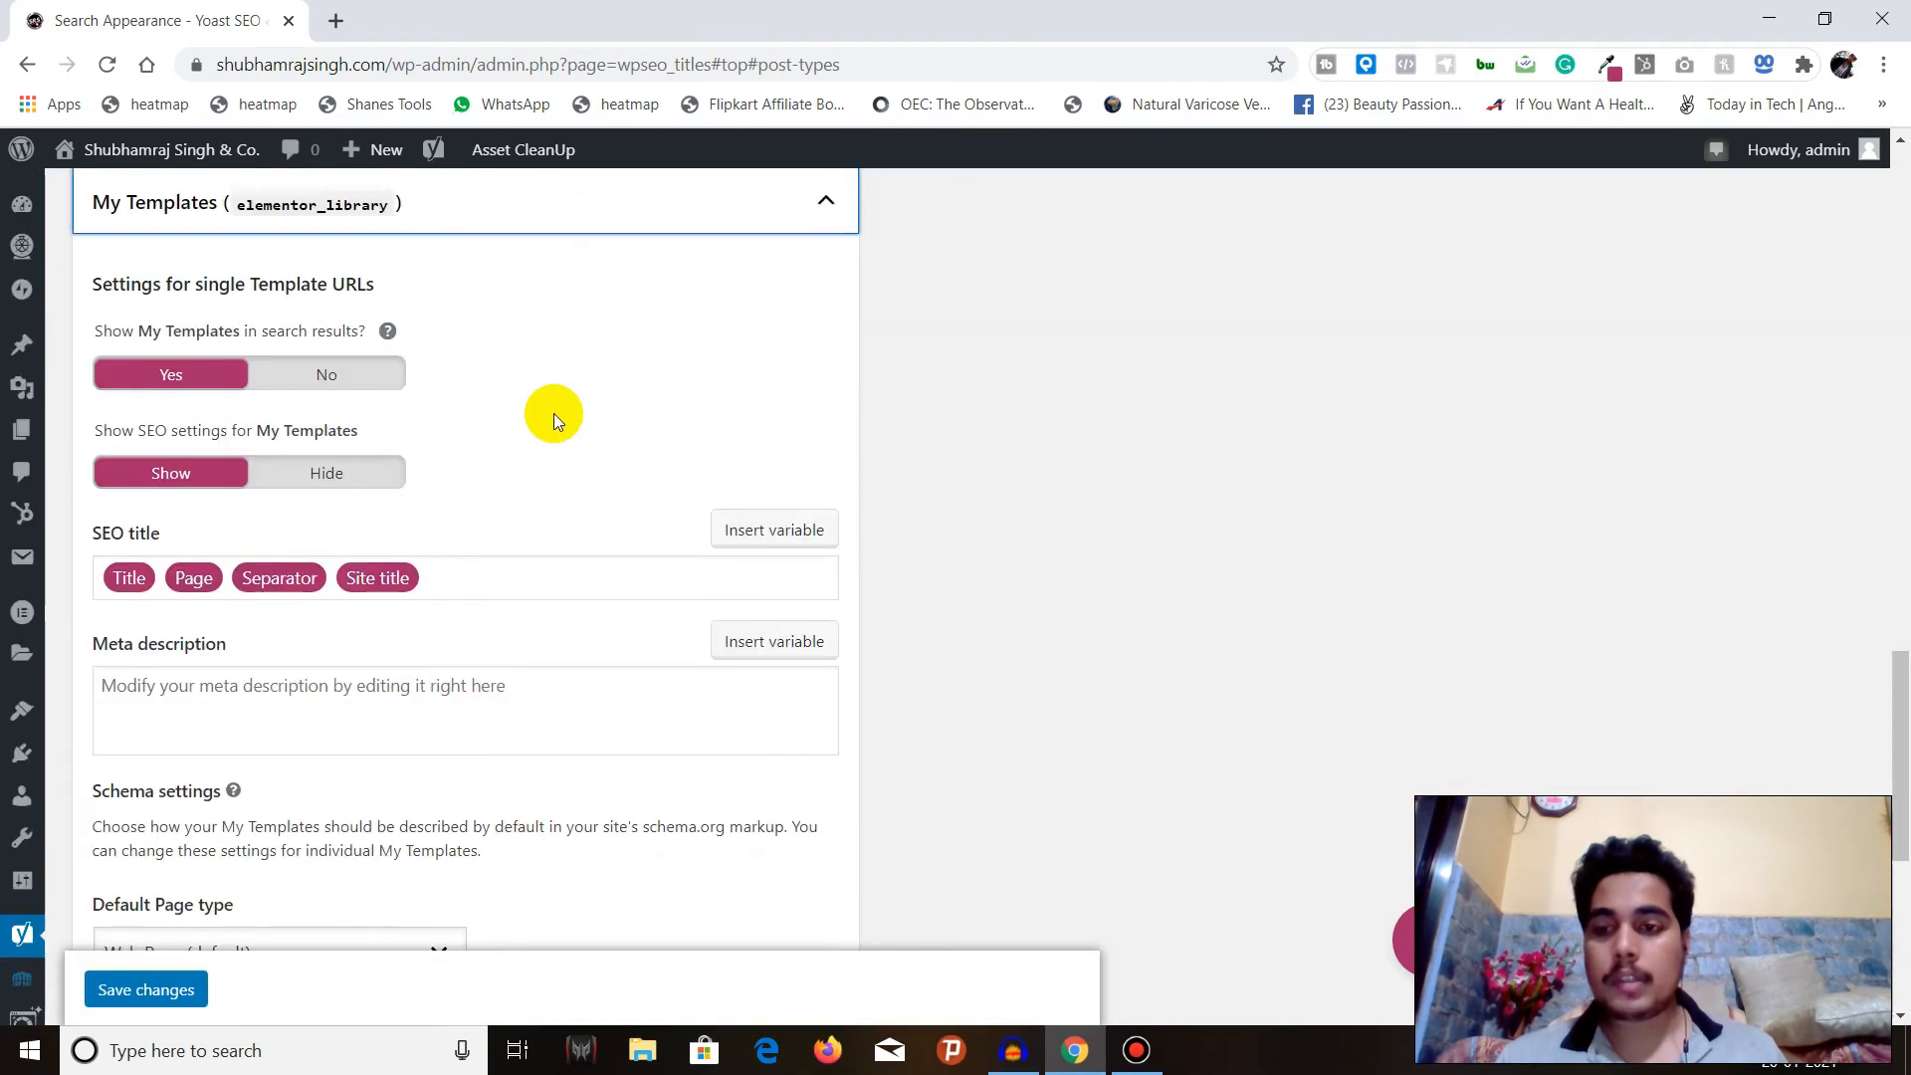
Collapse the My Templates, Pages and Posts sections and look over the Media attachment URL redirect setting.
scroll(538, 438, up, 3)
click(527, 488)
scroll(518, 517, up, 9)
click(467, 443)
scroll(469, 463, up, 5)
scroll(472, 443, up, 4)
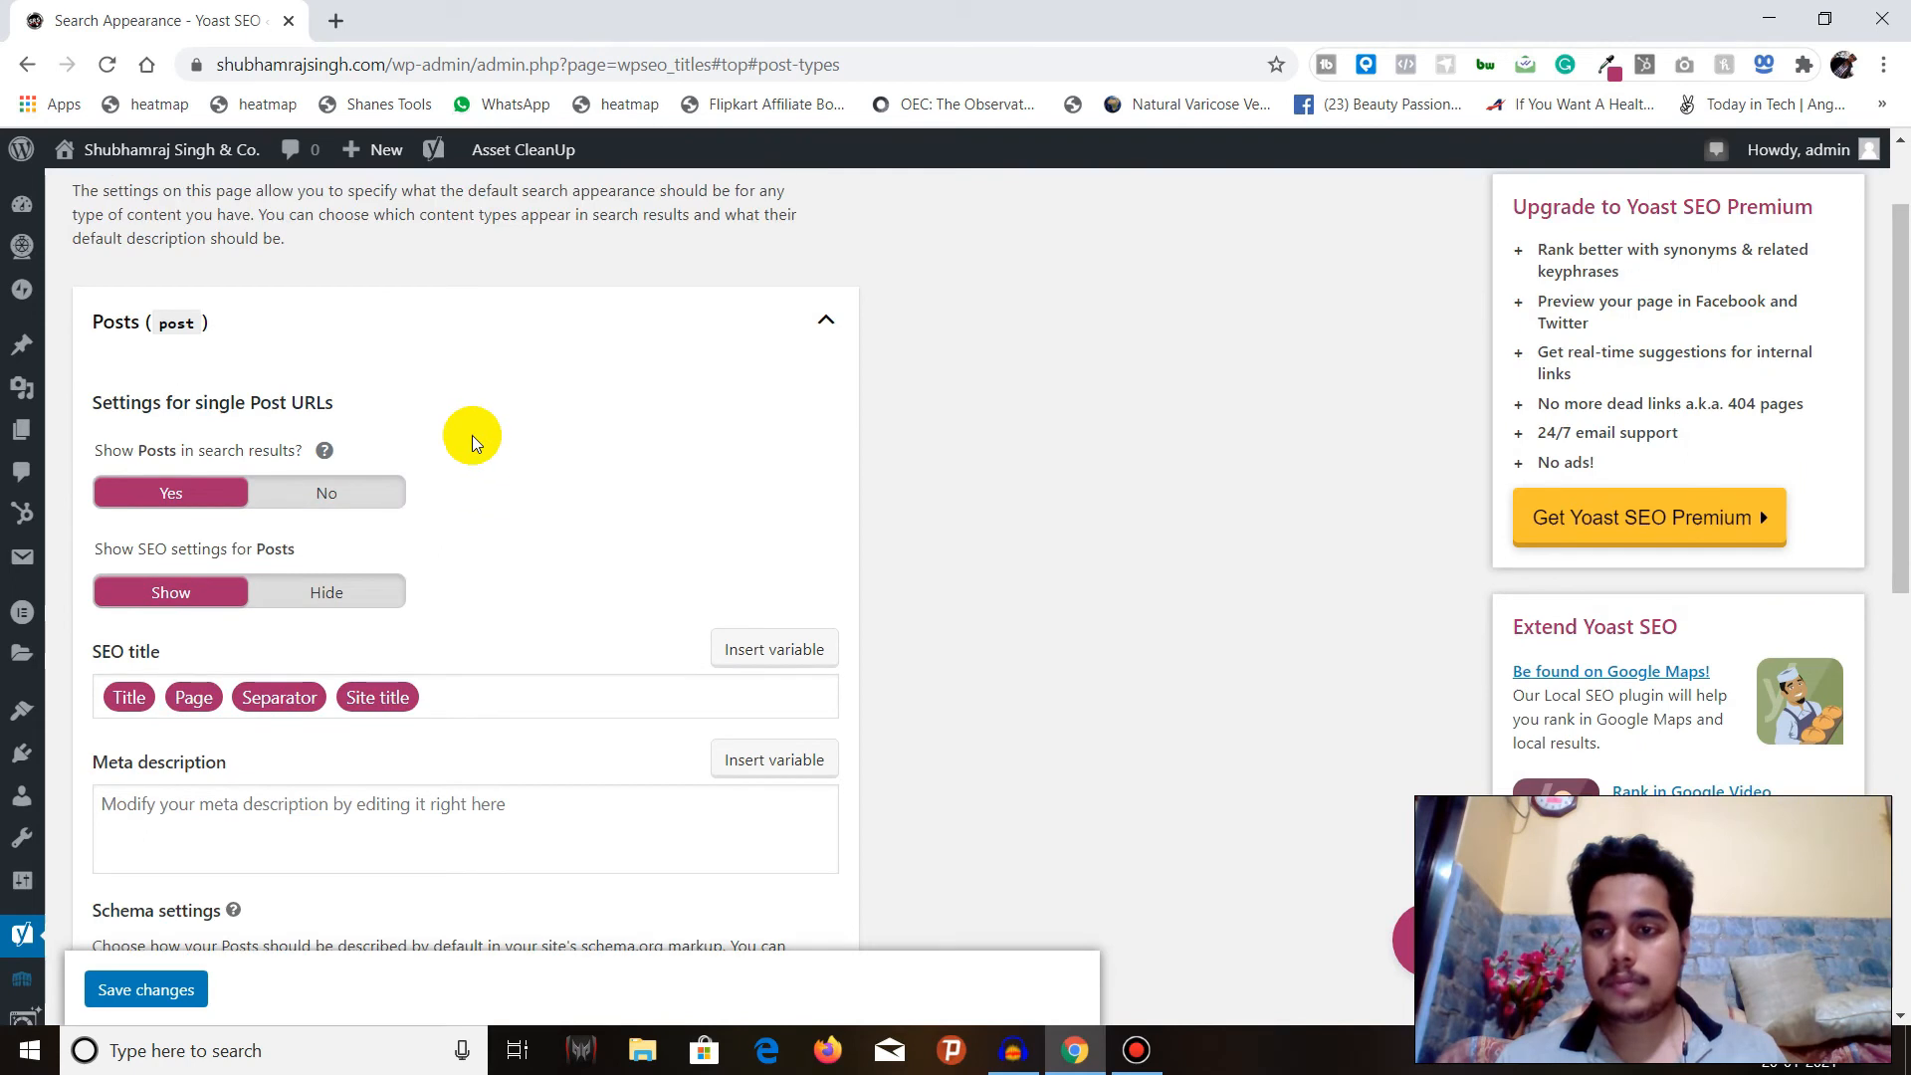
click(475, 329)
scroll(482, 453, up, 2)
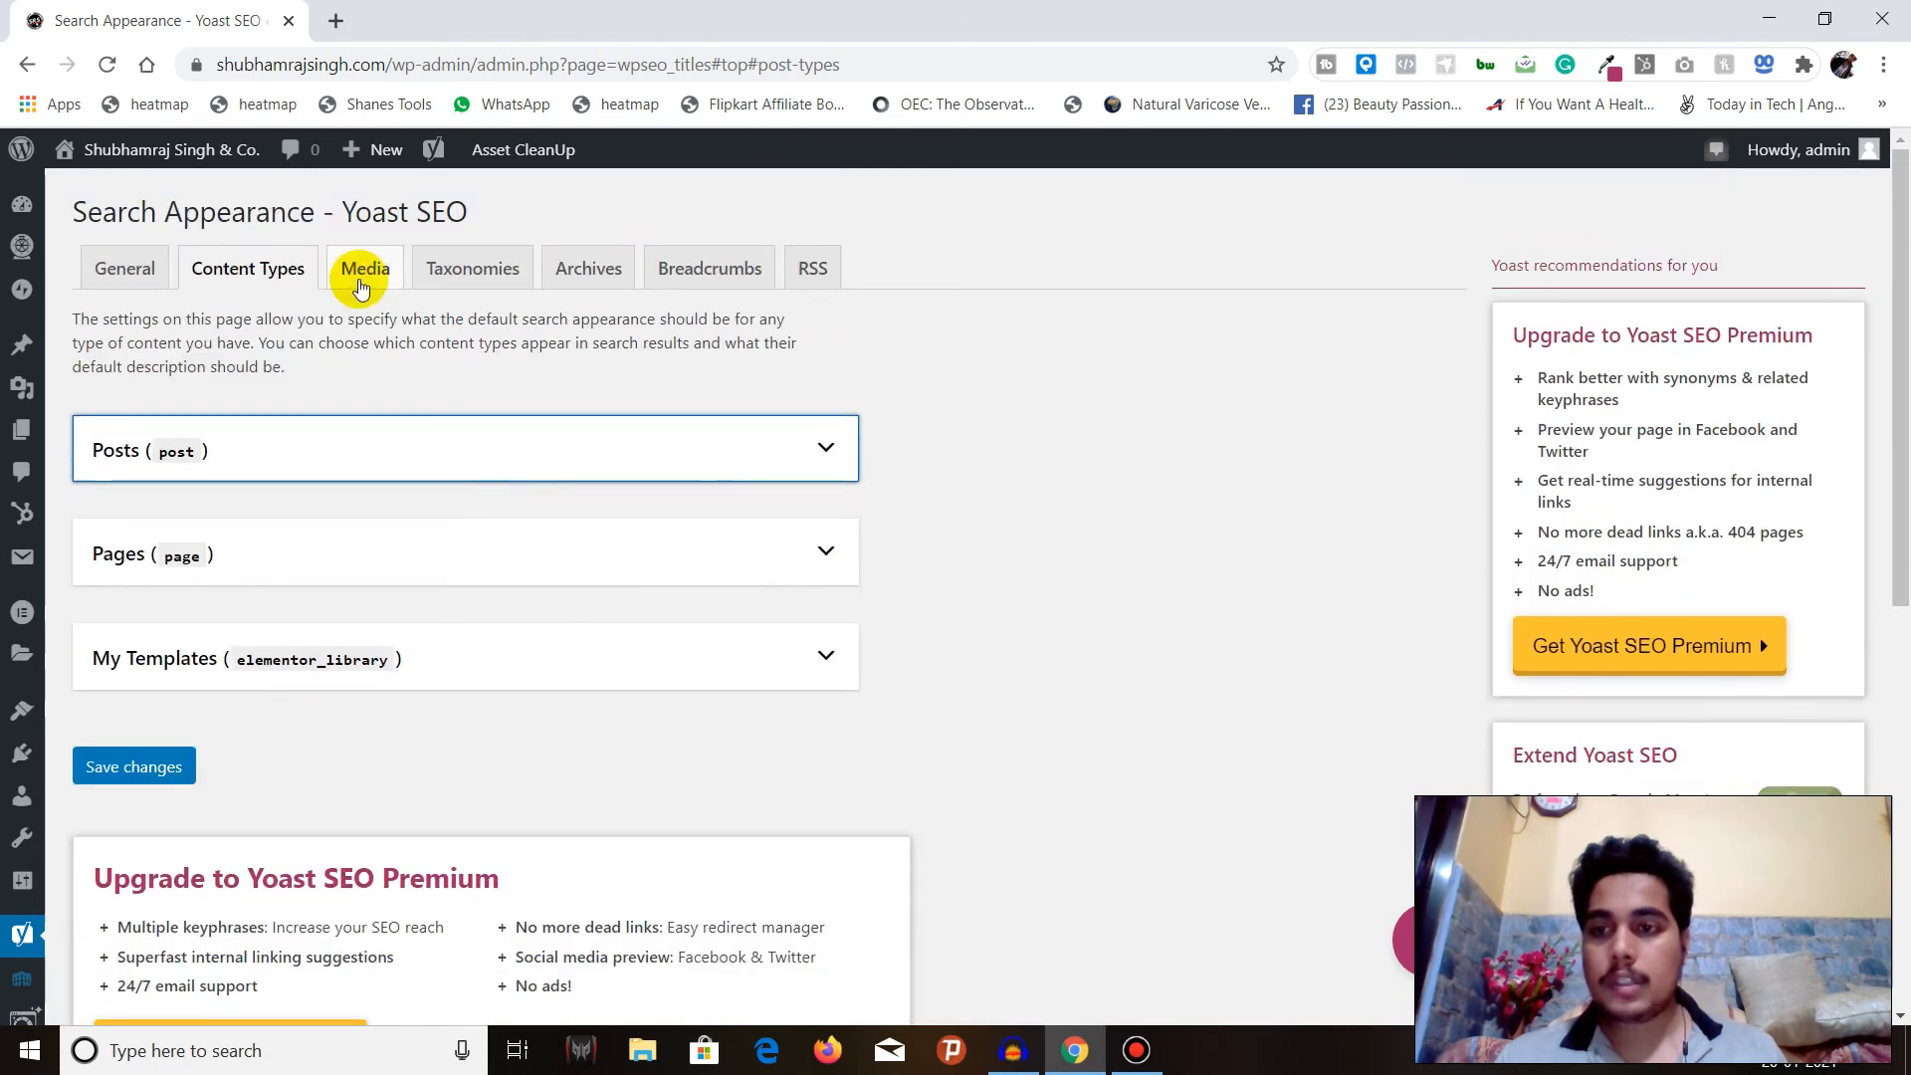
click(362, 286)
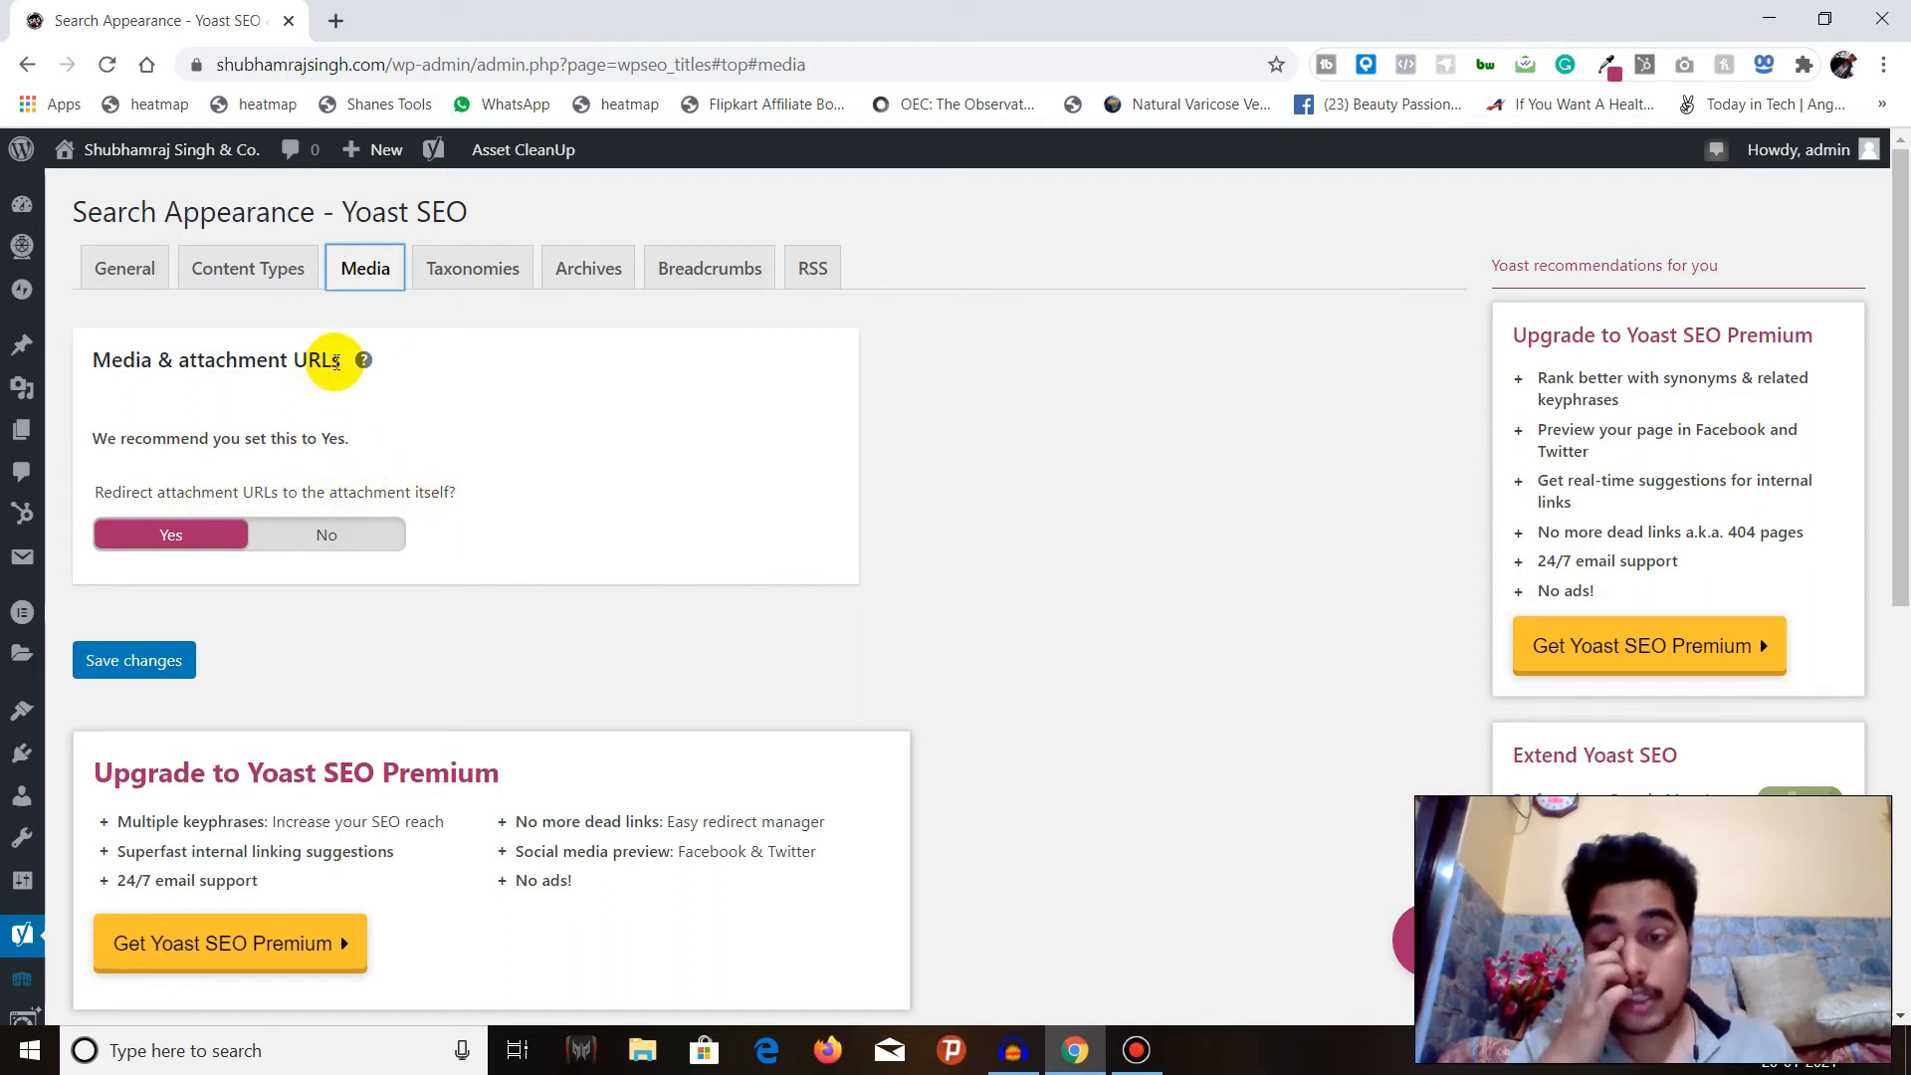
Open the Taxonomies settings and review the Categories options, including the help text on showing categories in search results.
click(474, 272)
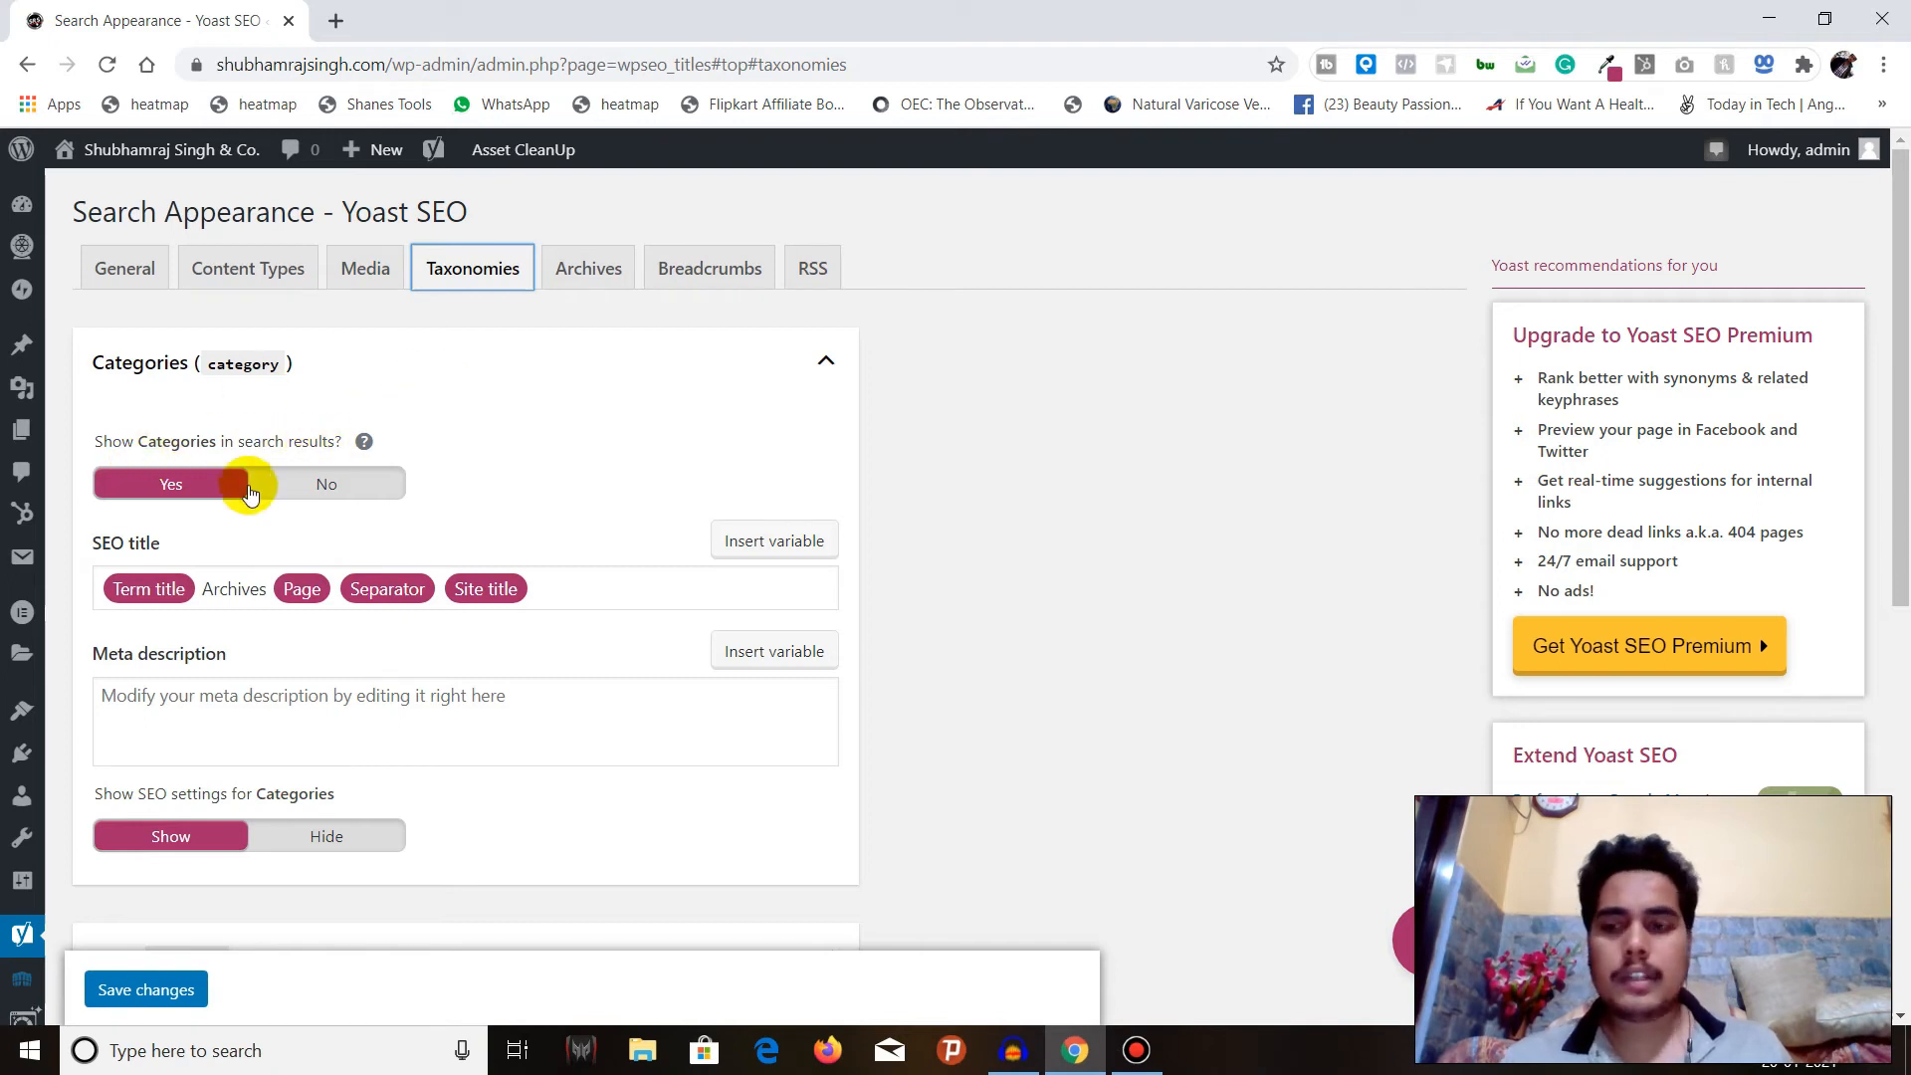
click(365, 441)
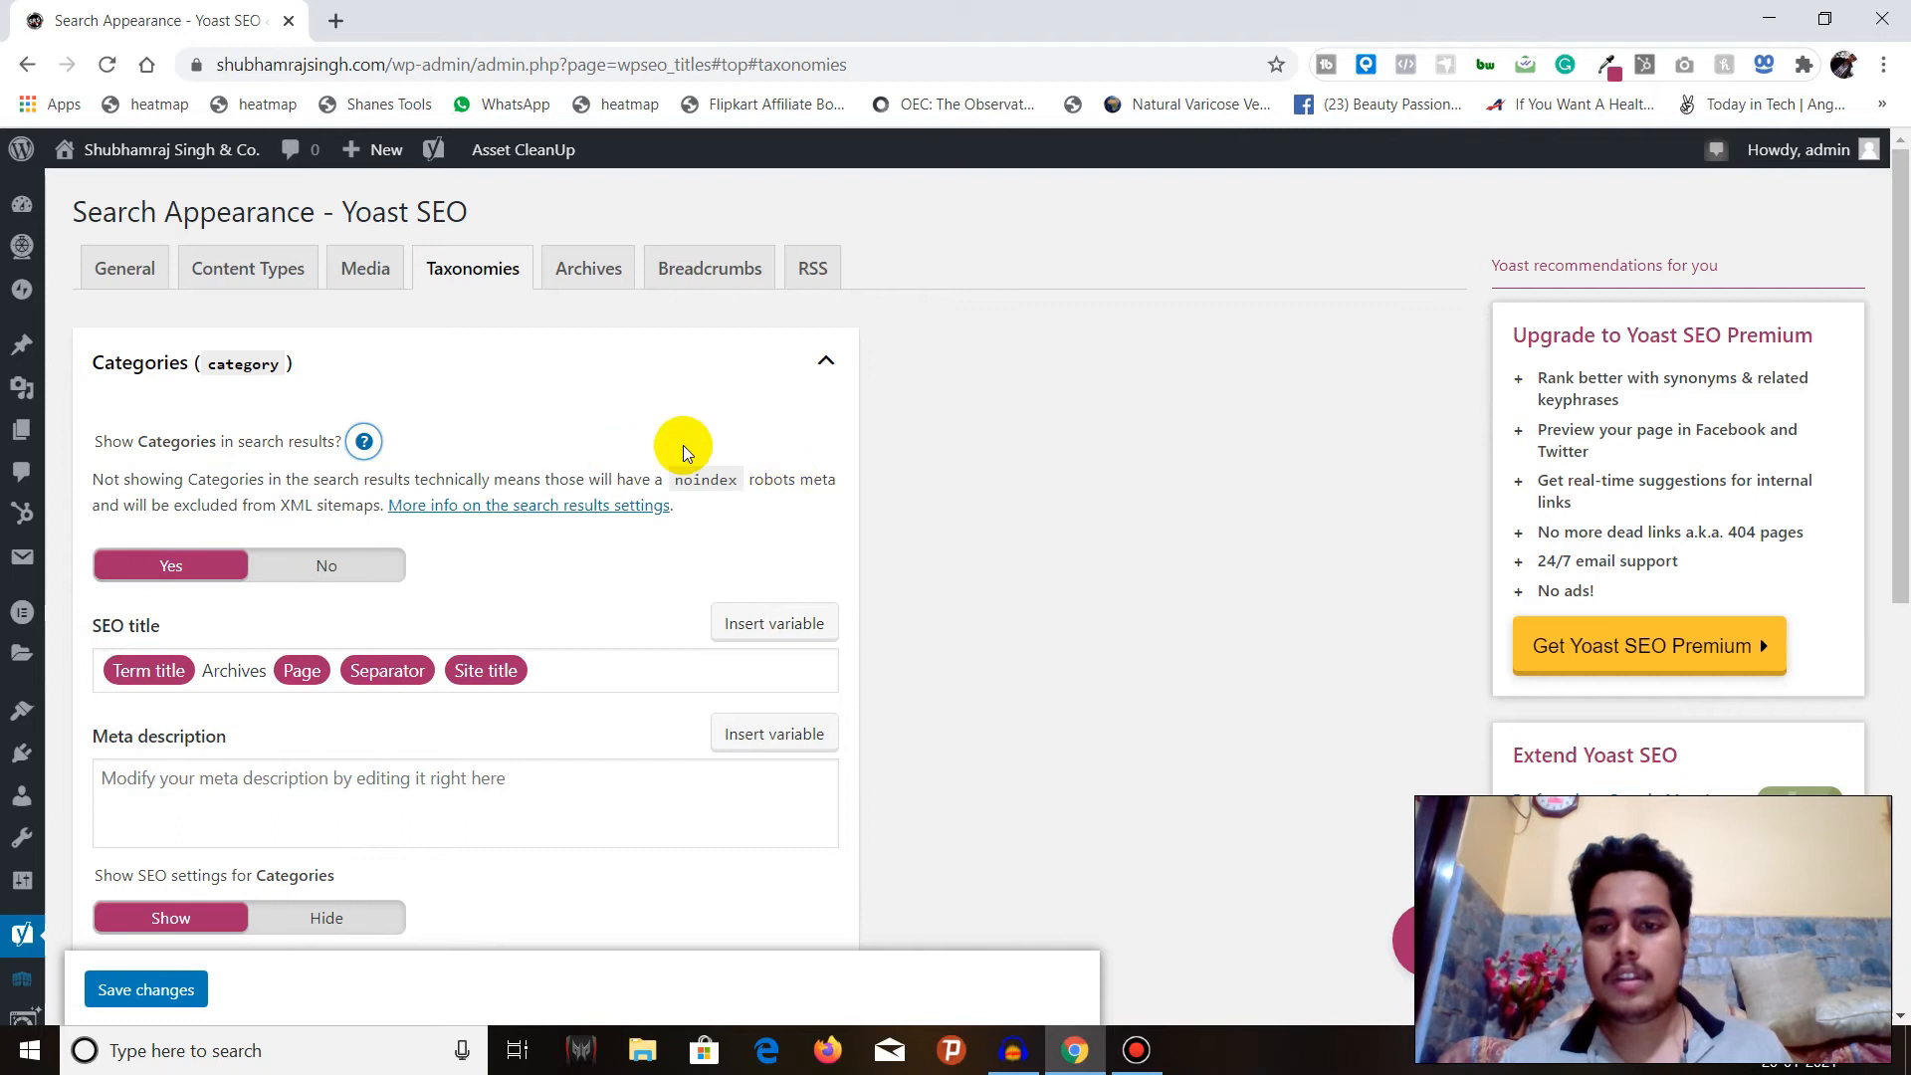
click(365, 442)
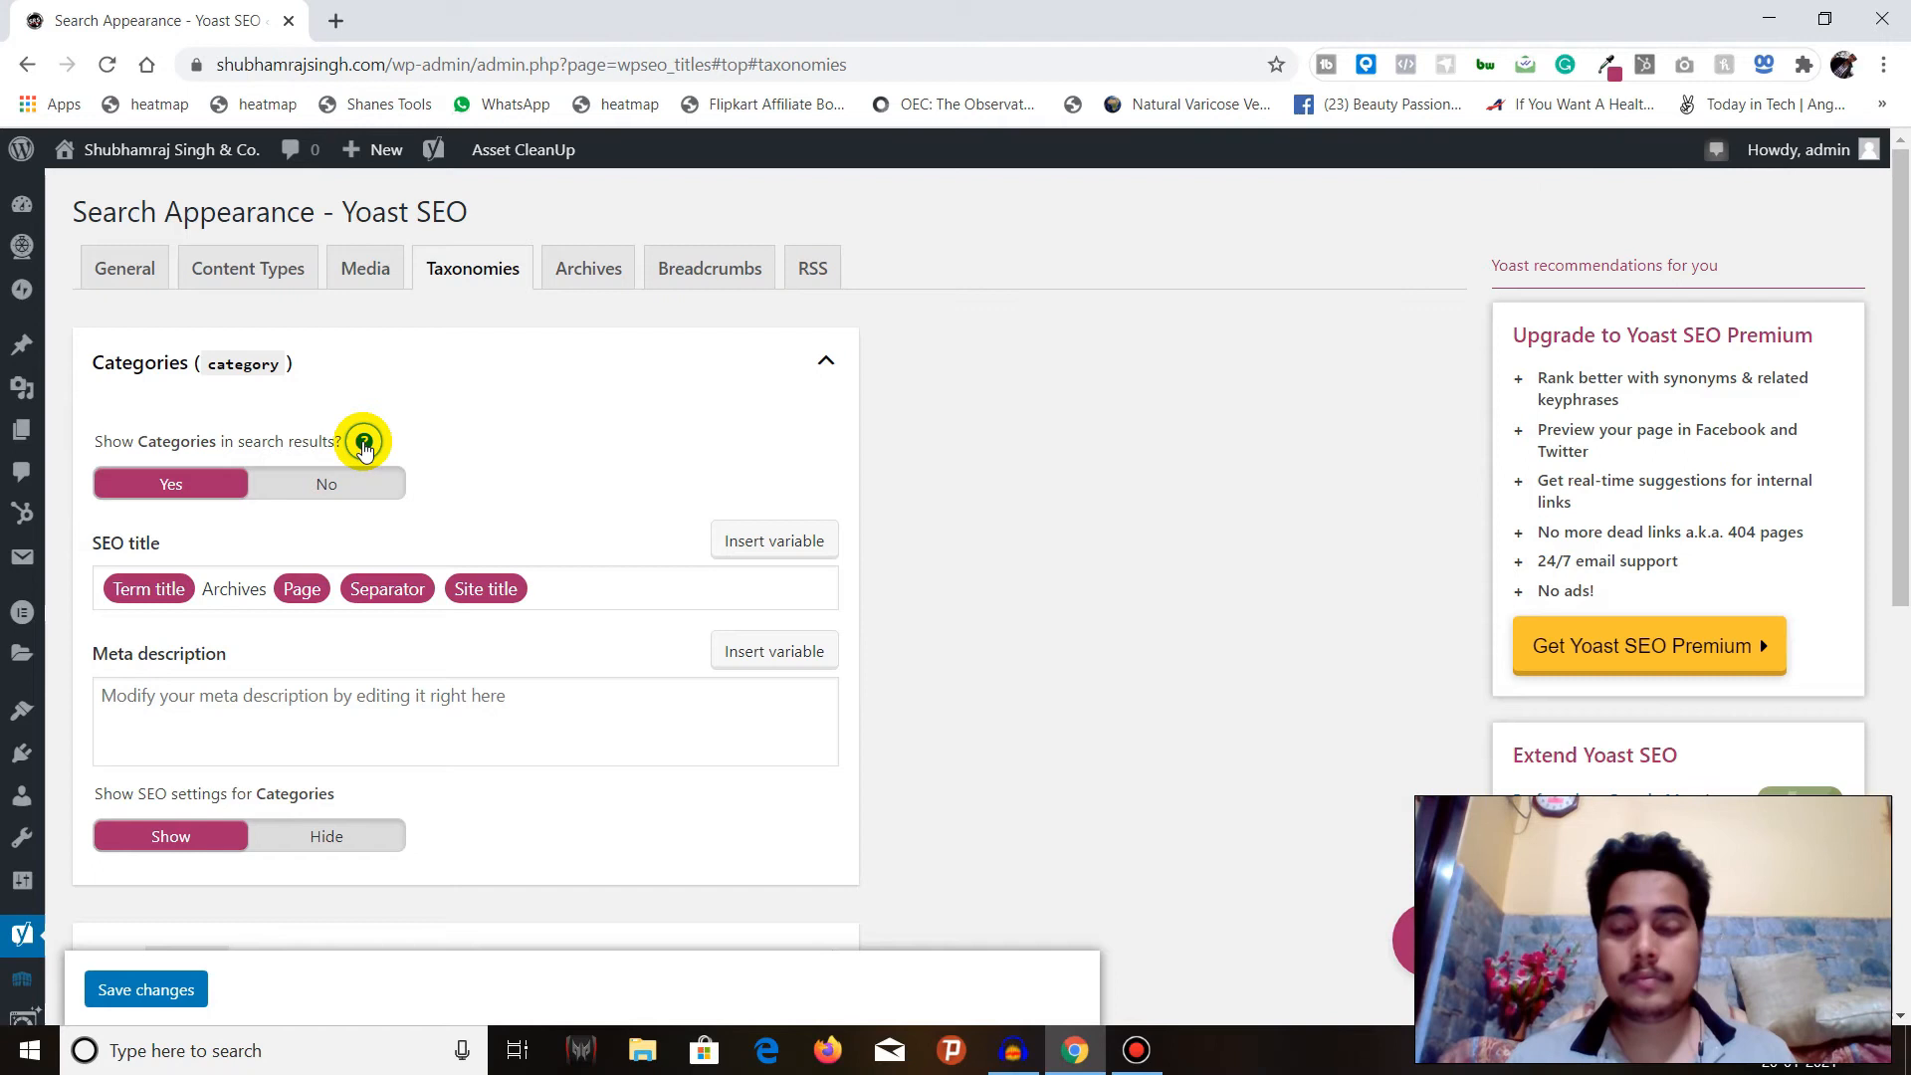
scroll(476, 412, down, 1)
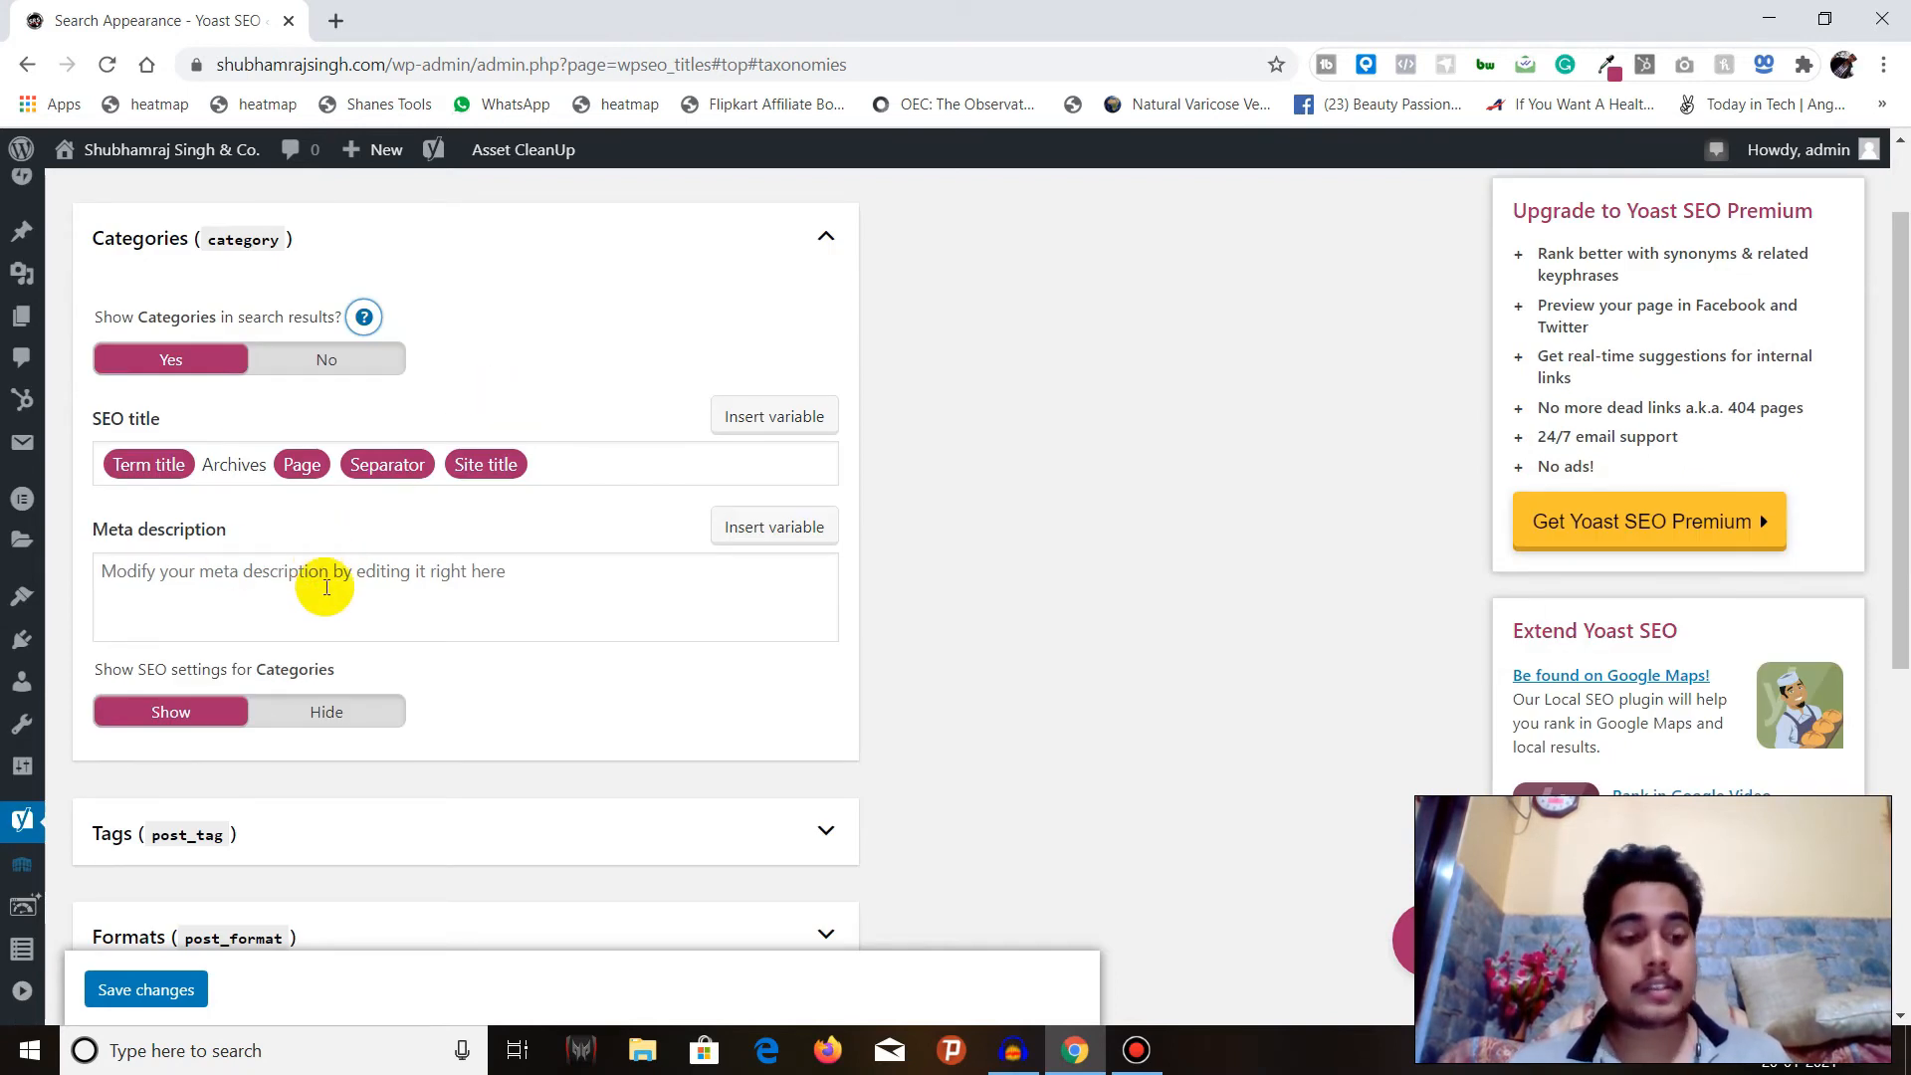
Review the remaining Categories options, collapse that section and look over the Tags taxonomy settings.
scroll(239, 468, down, 1)
scroll(244, 473, down, 2)
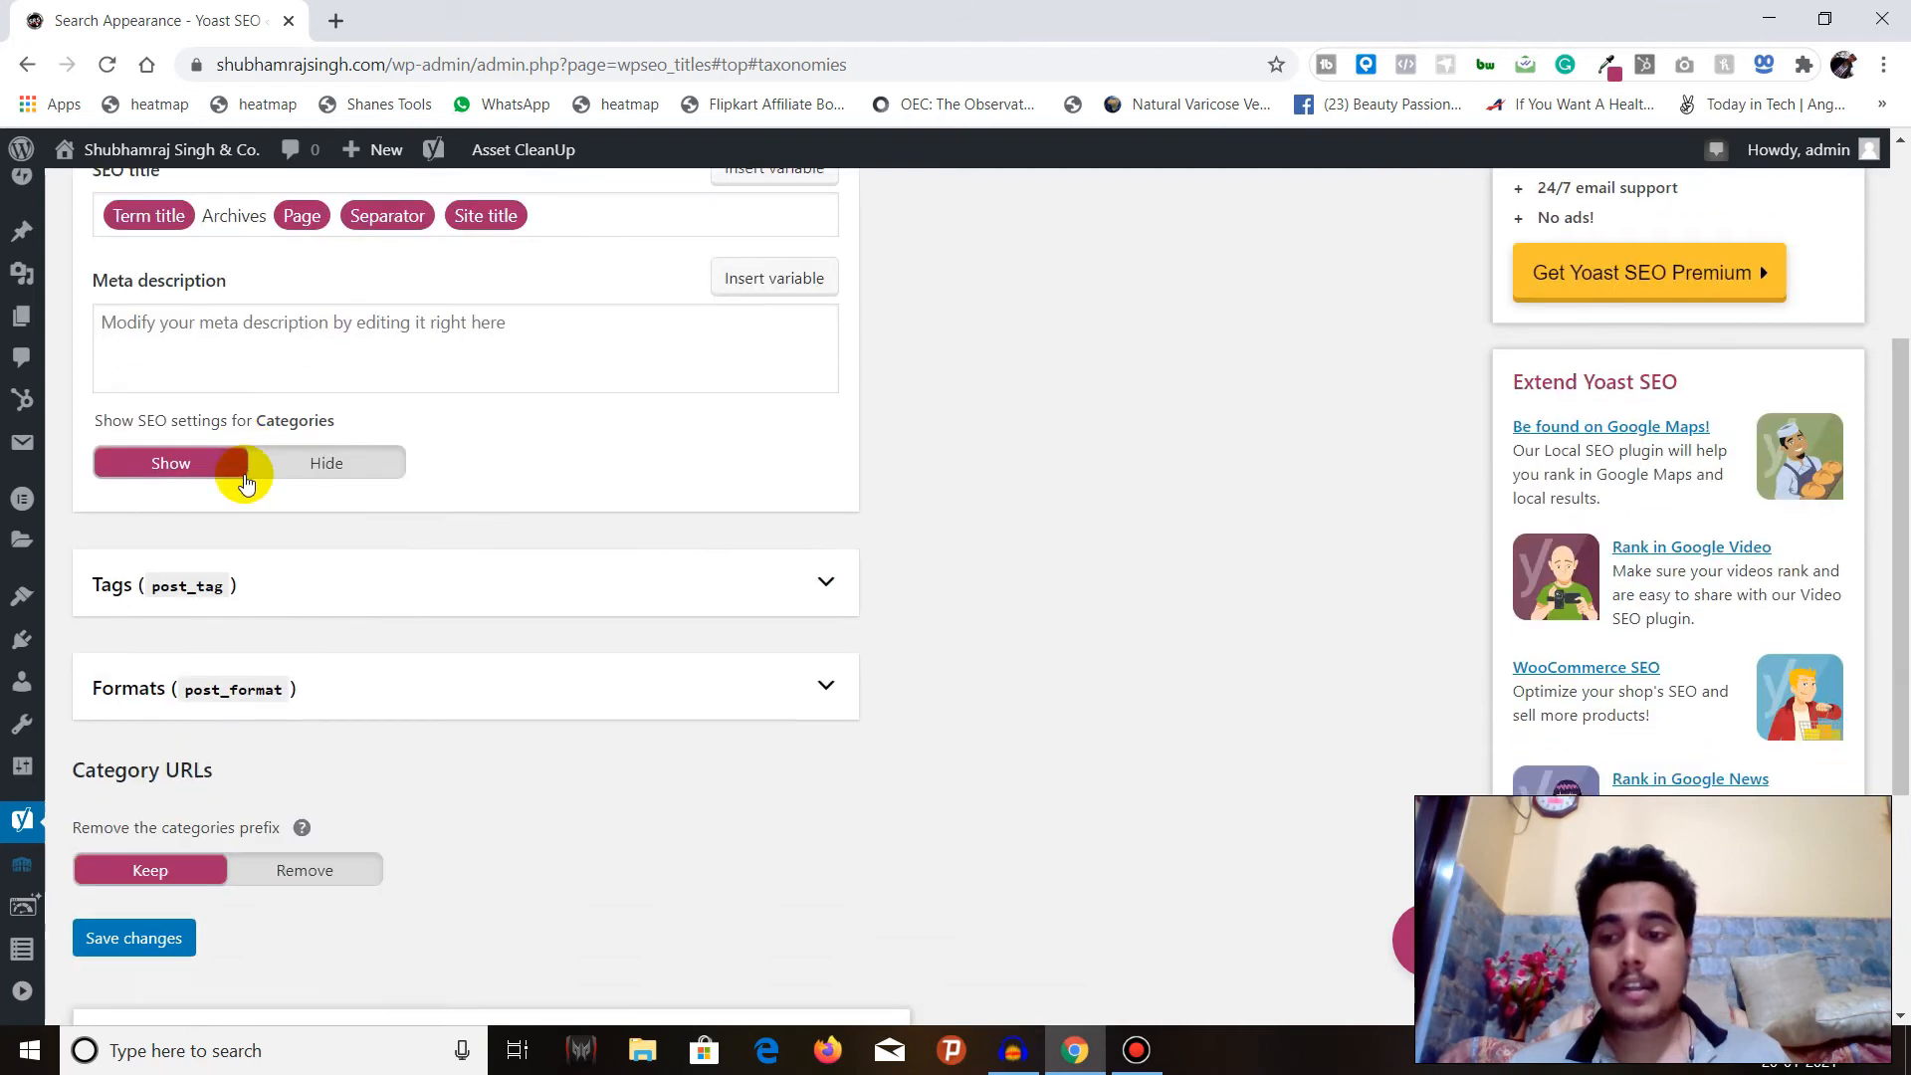
scroll(495, 414, up, 3)
click(512, 371)
click(438, 450)
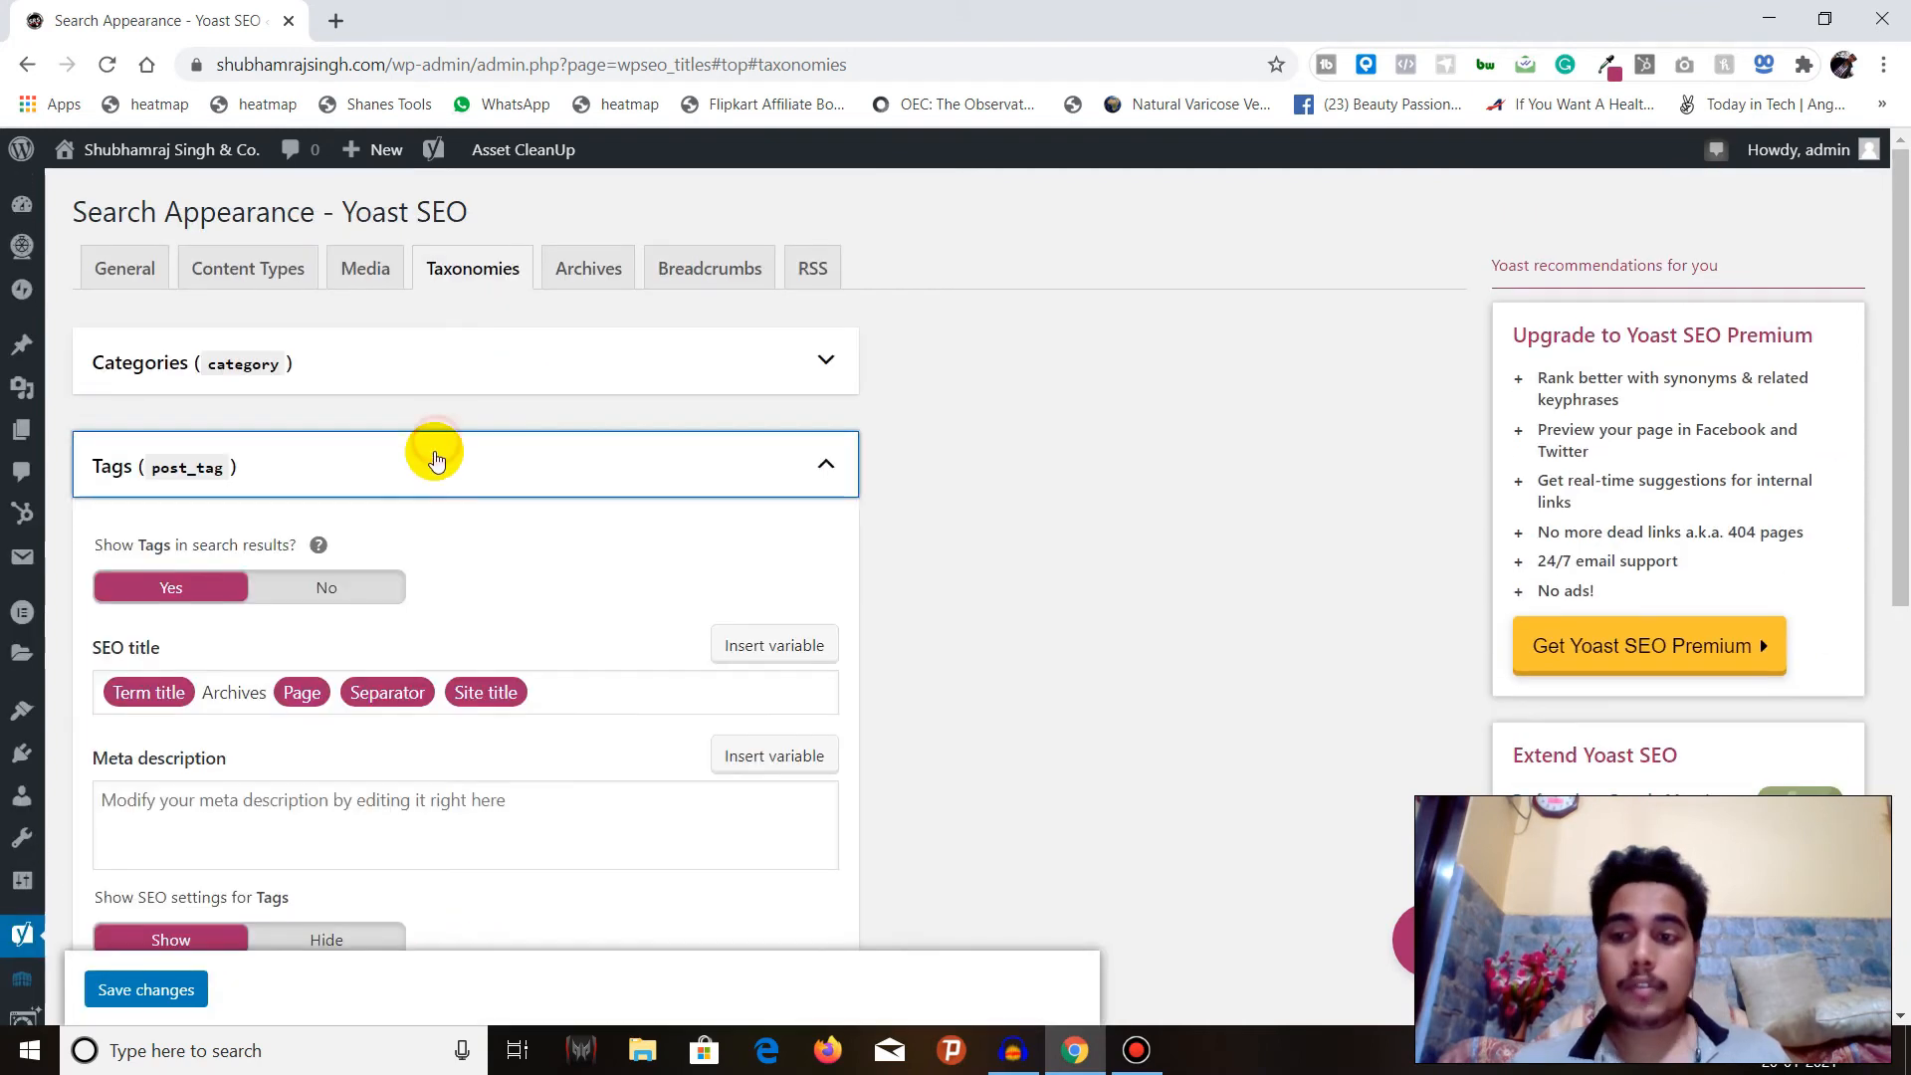
click(435, 454)
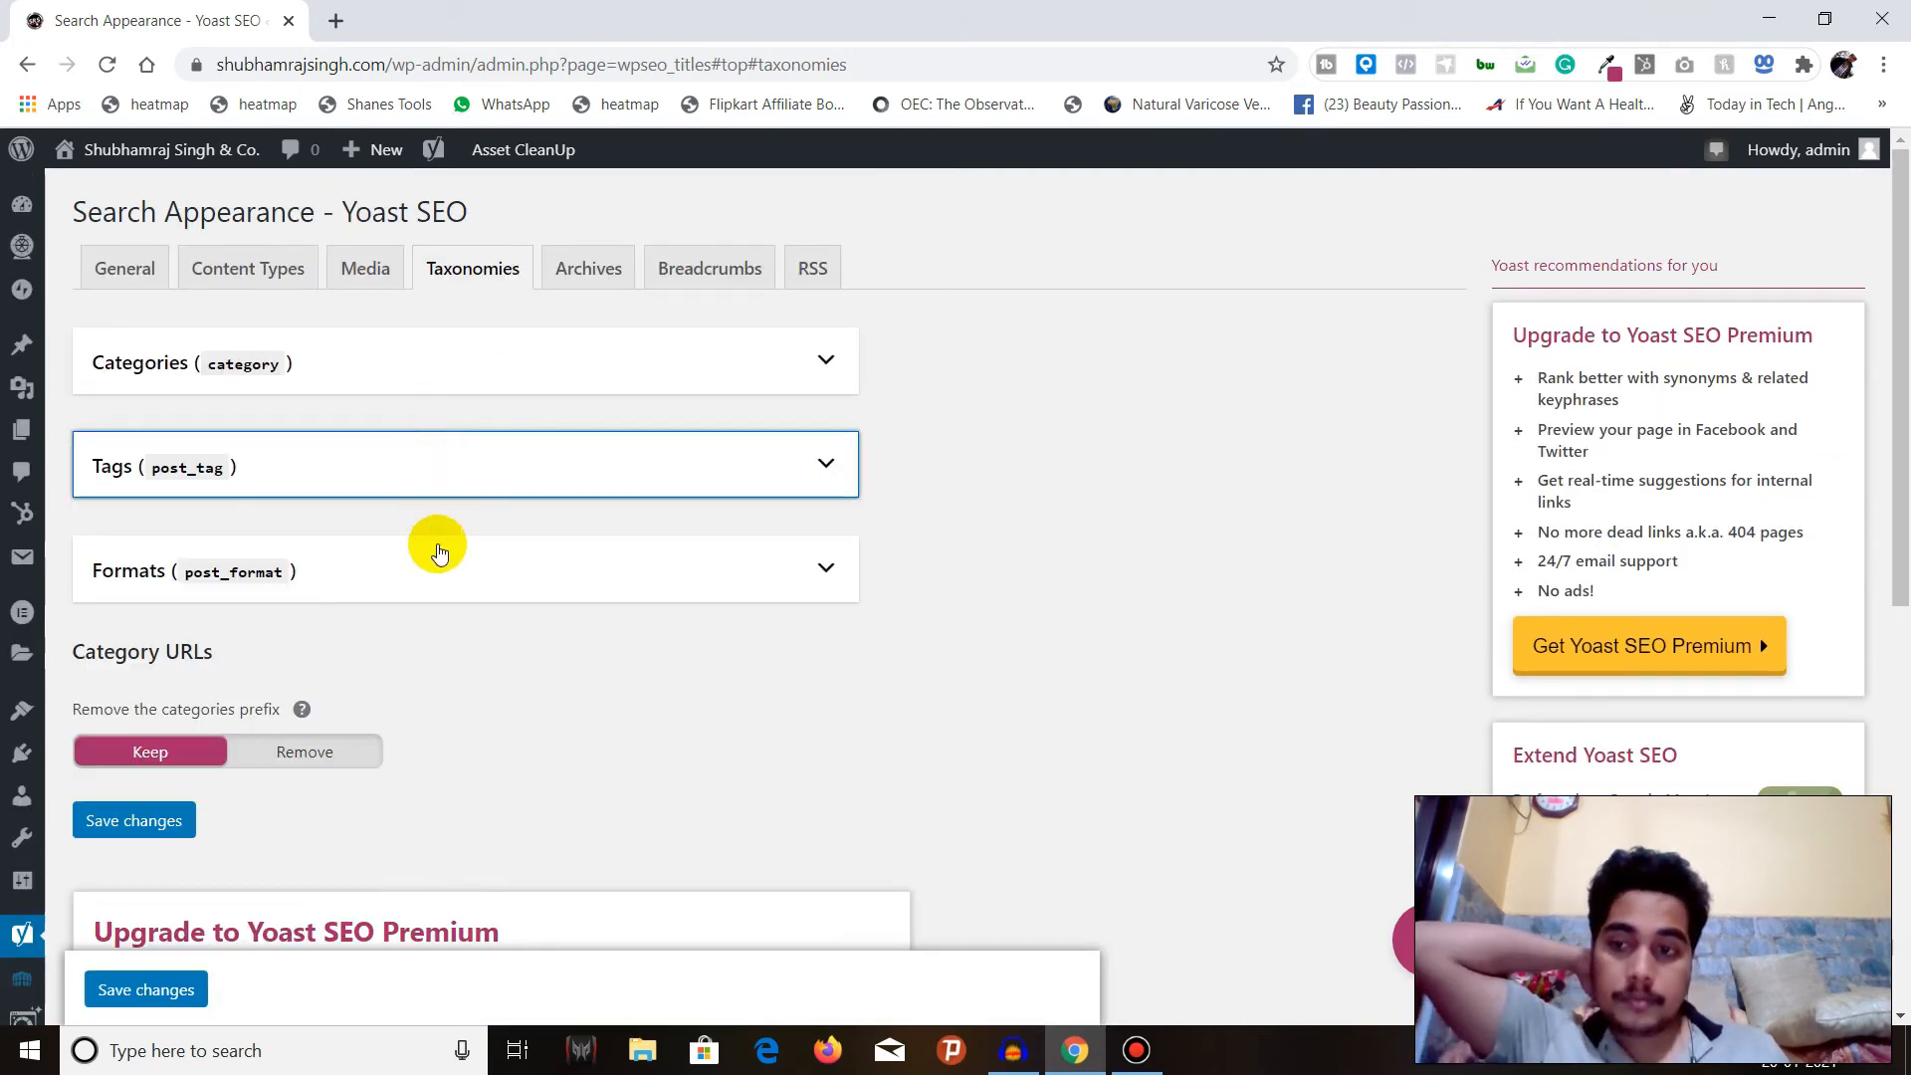
Look over the Formats taxonomy settings and the Category URLs option for removing the categories prefix.
click(438, 557)
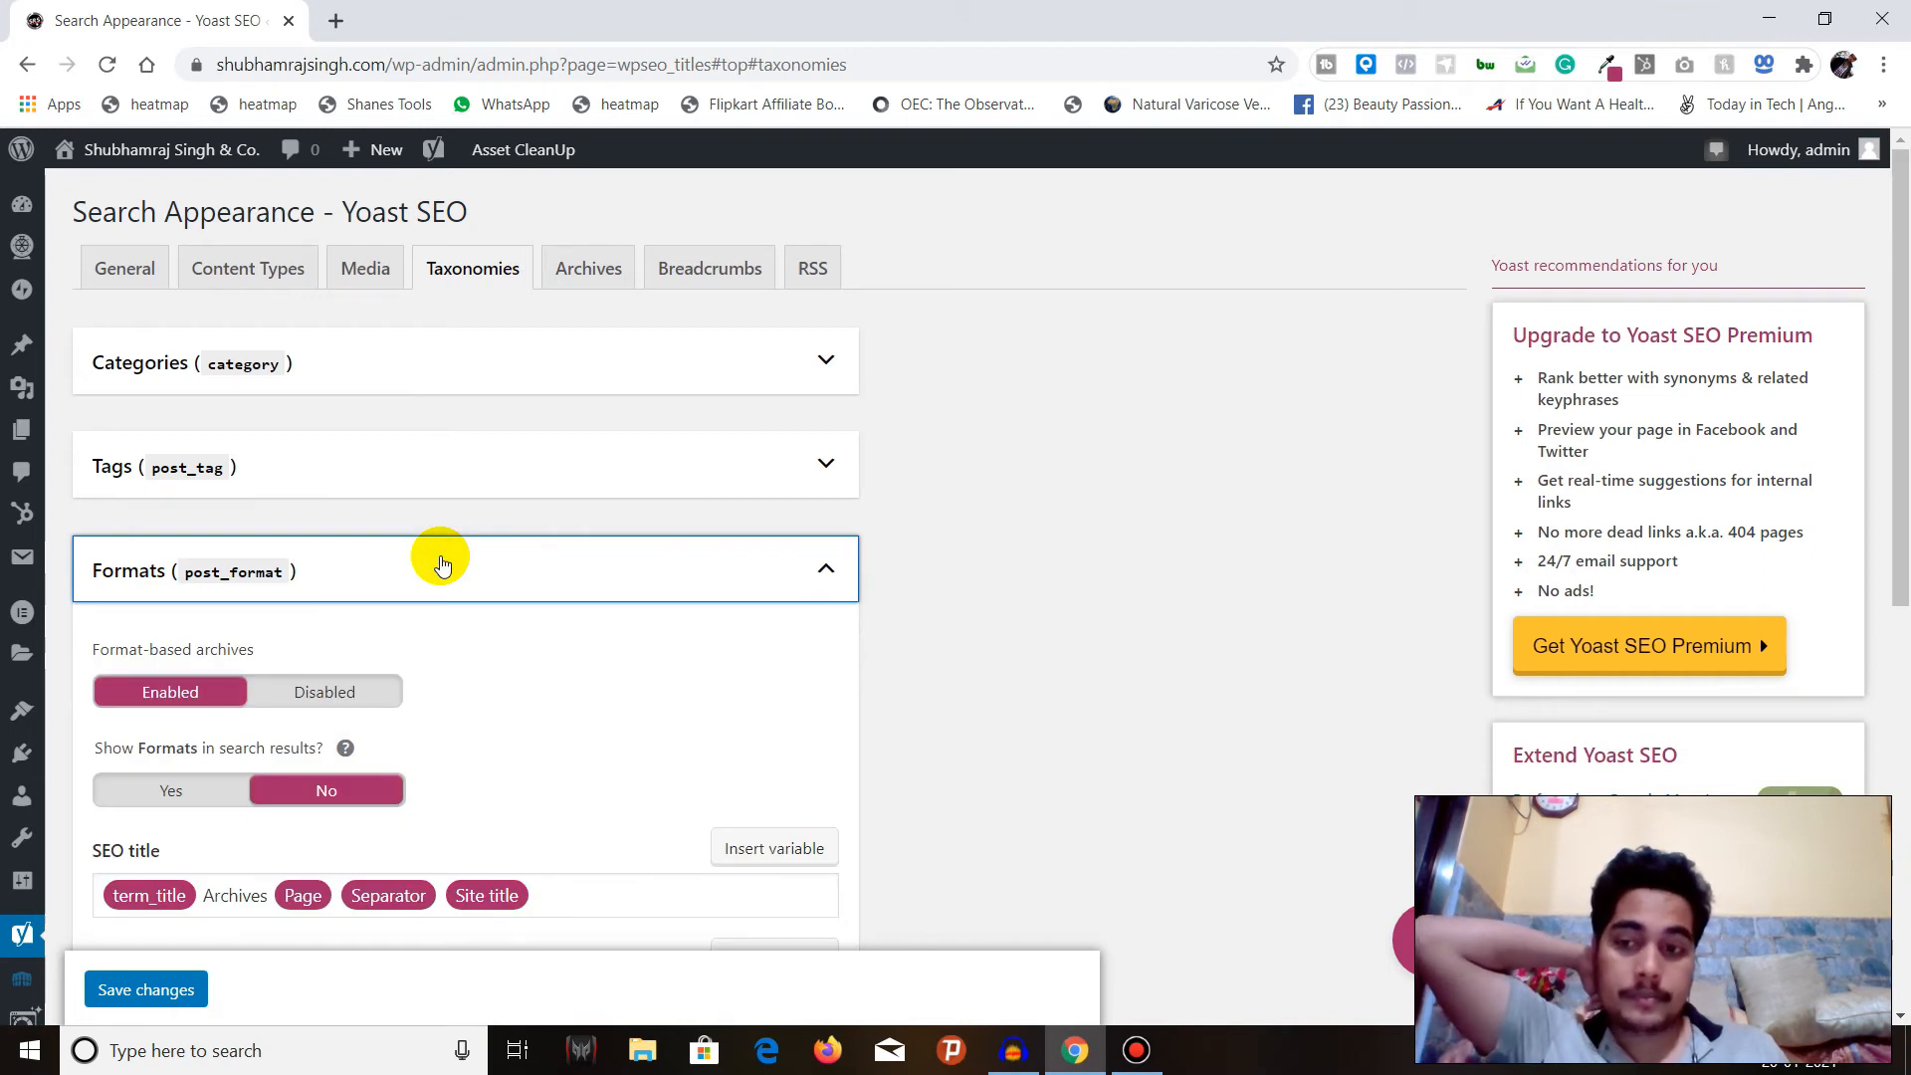
click(441, 565)
scroll(441, 564, down, 1)
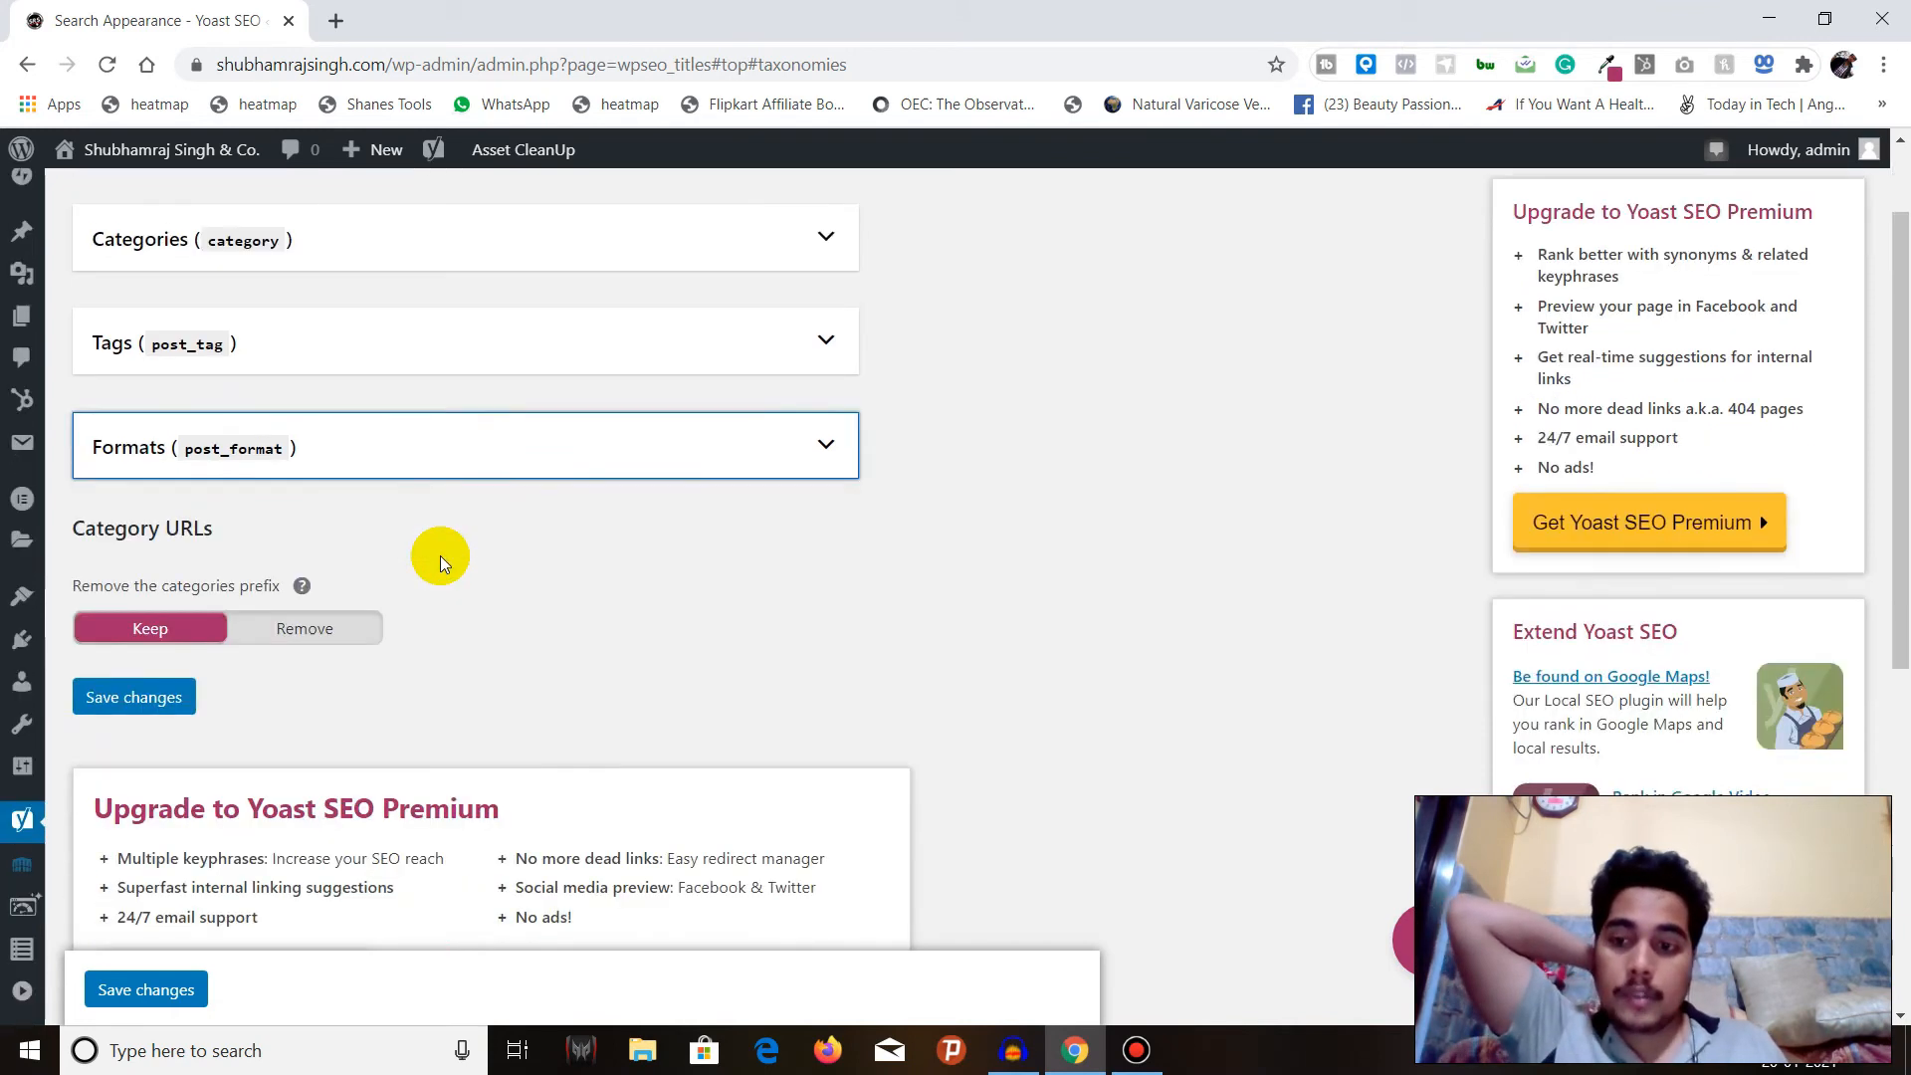
scroll(298, 546, up, 1)
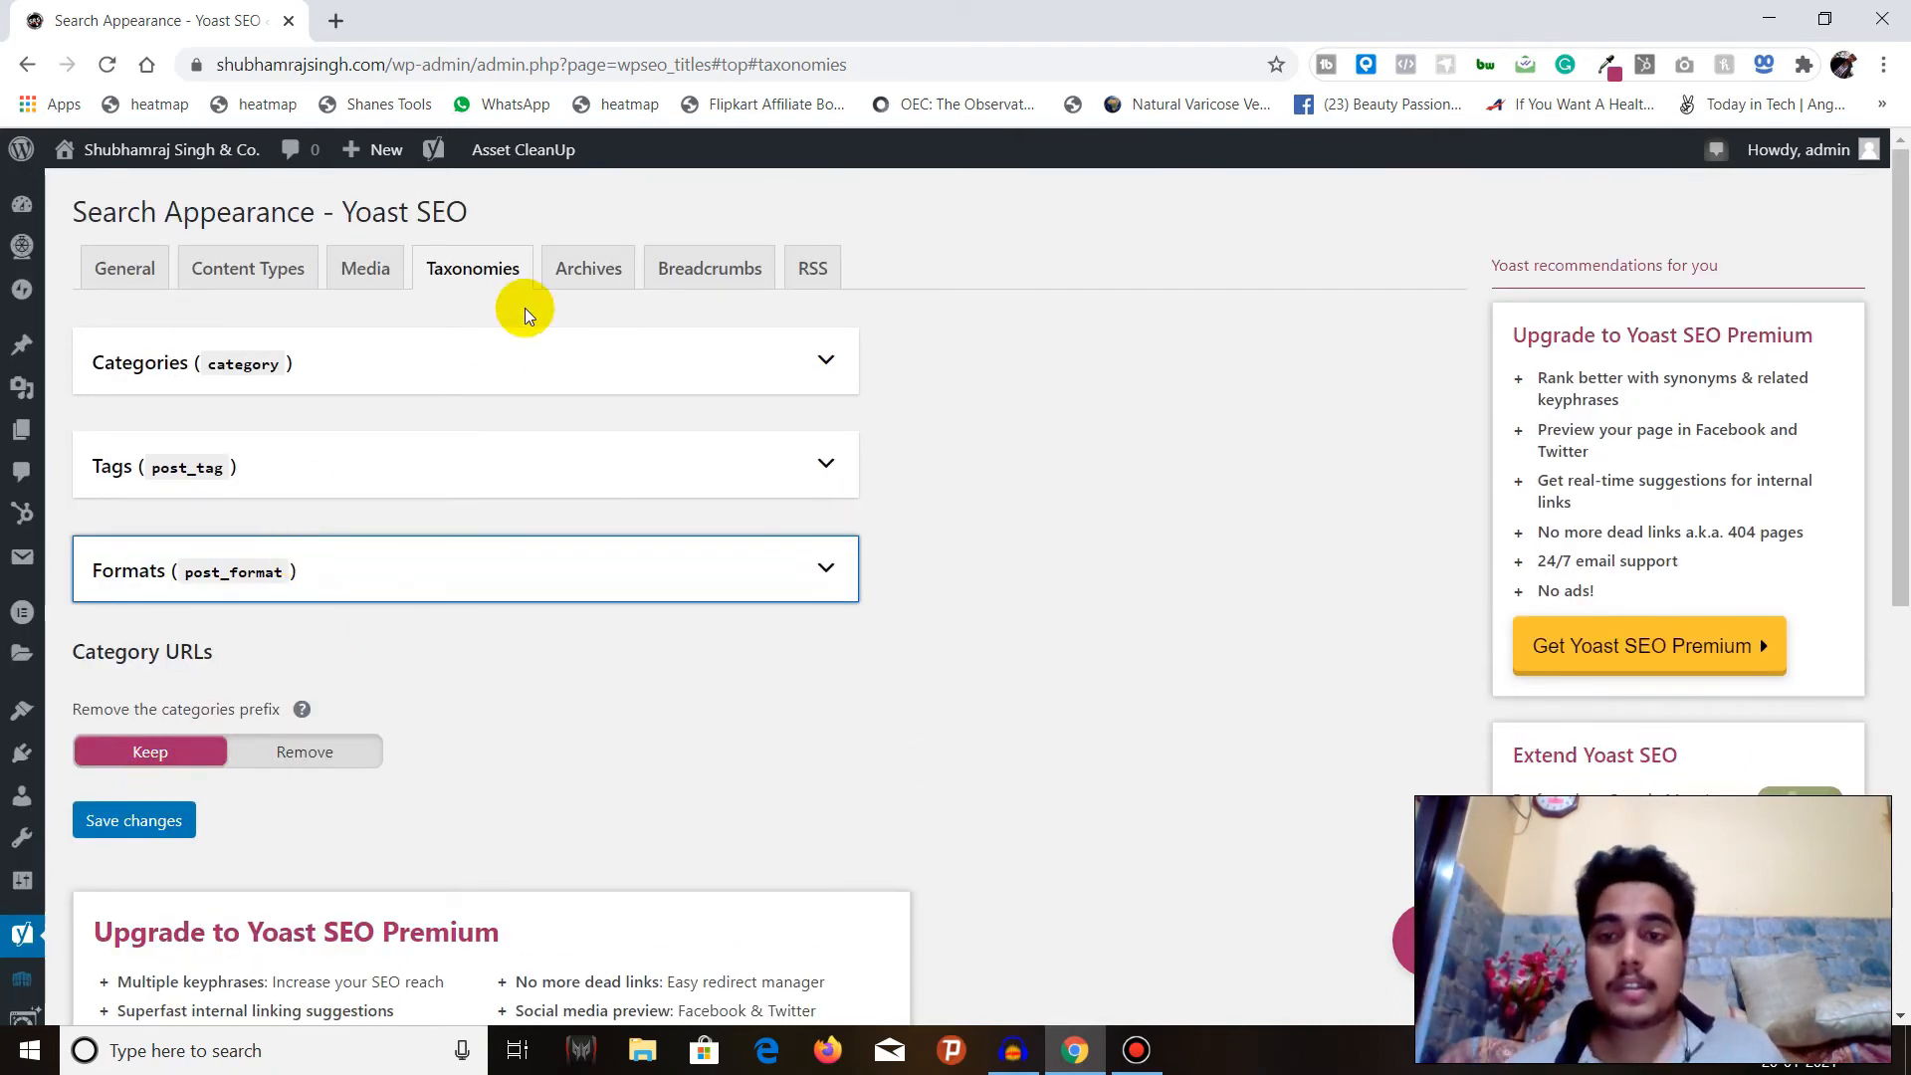
Open the Archives settings and review the archives help text and the Author archives options.
click(592, 269)
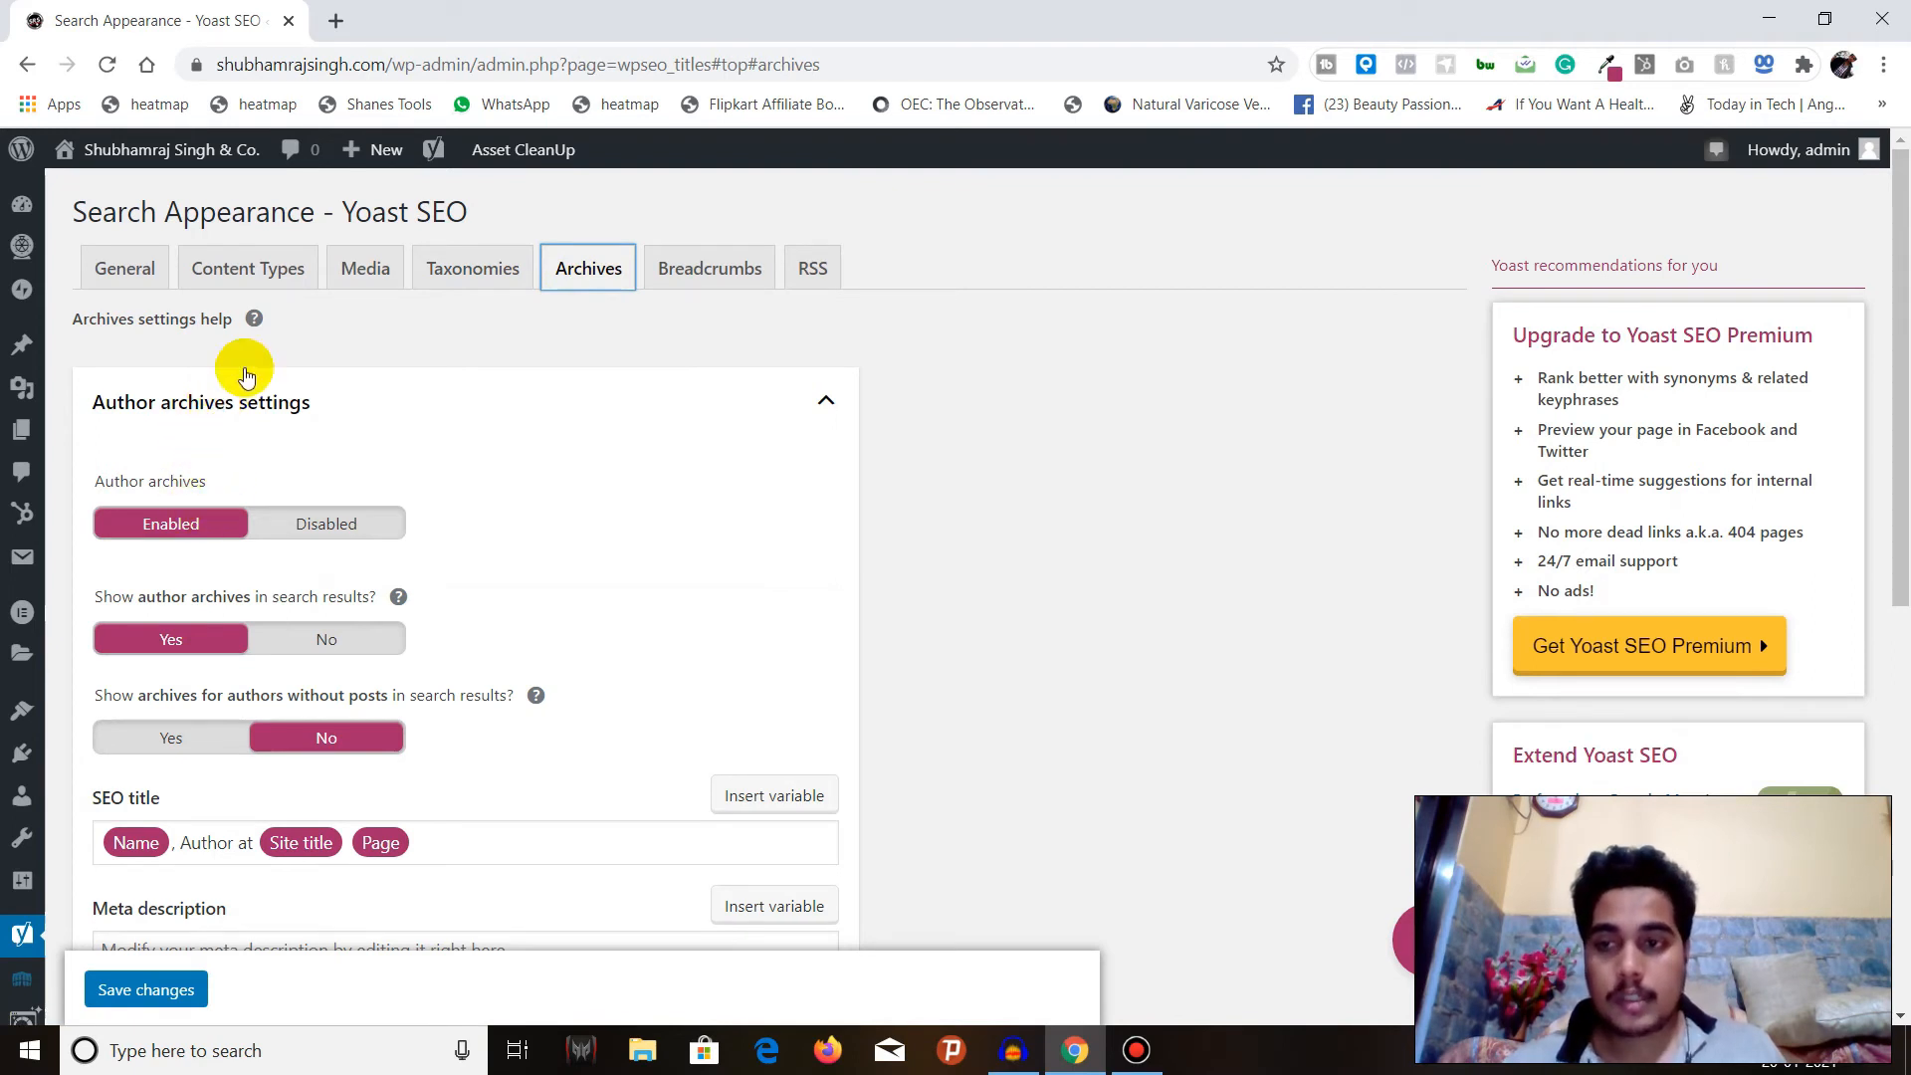
click(254, 318)
click(254, 318)
click(254, 317)
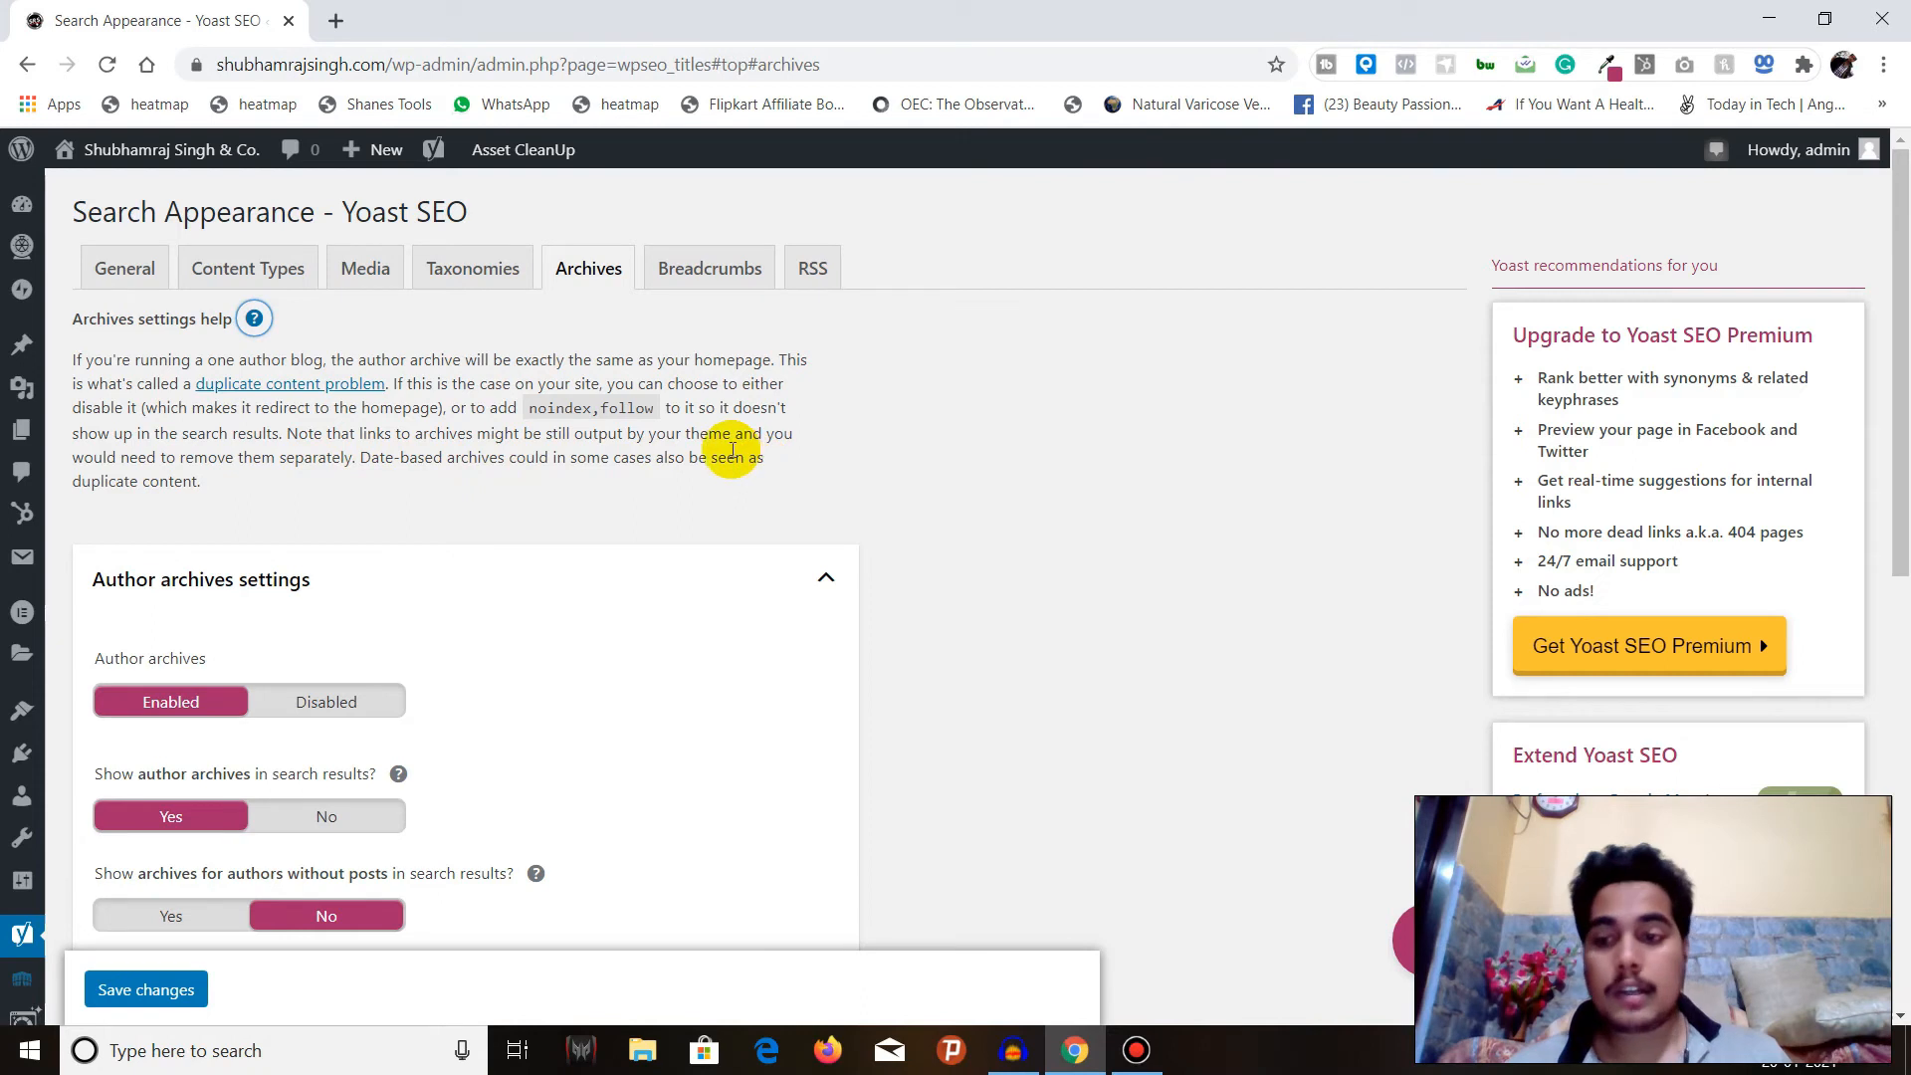
scroll(732, 453, down, 3)
scroll(624, 438, up, 1)
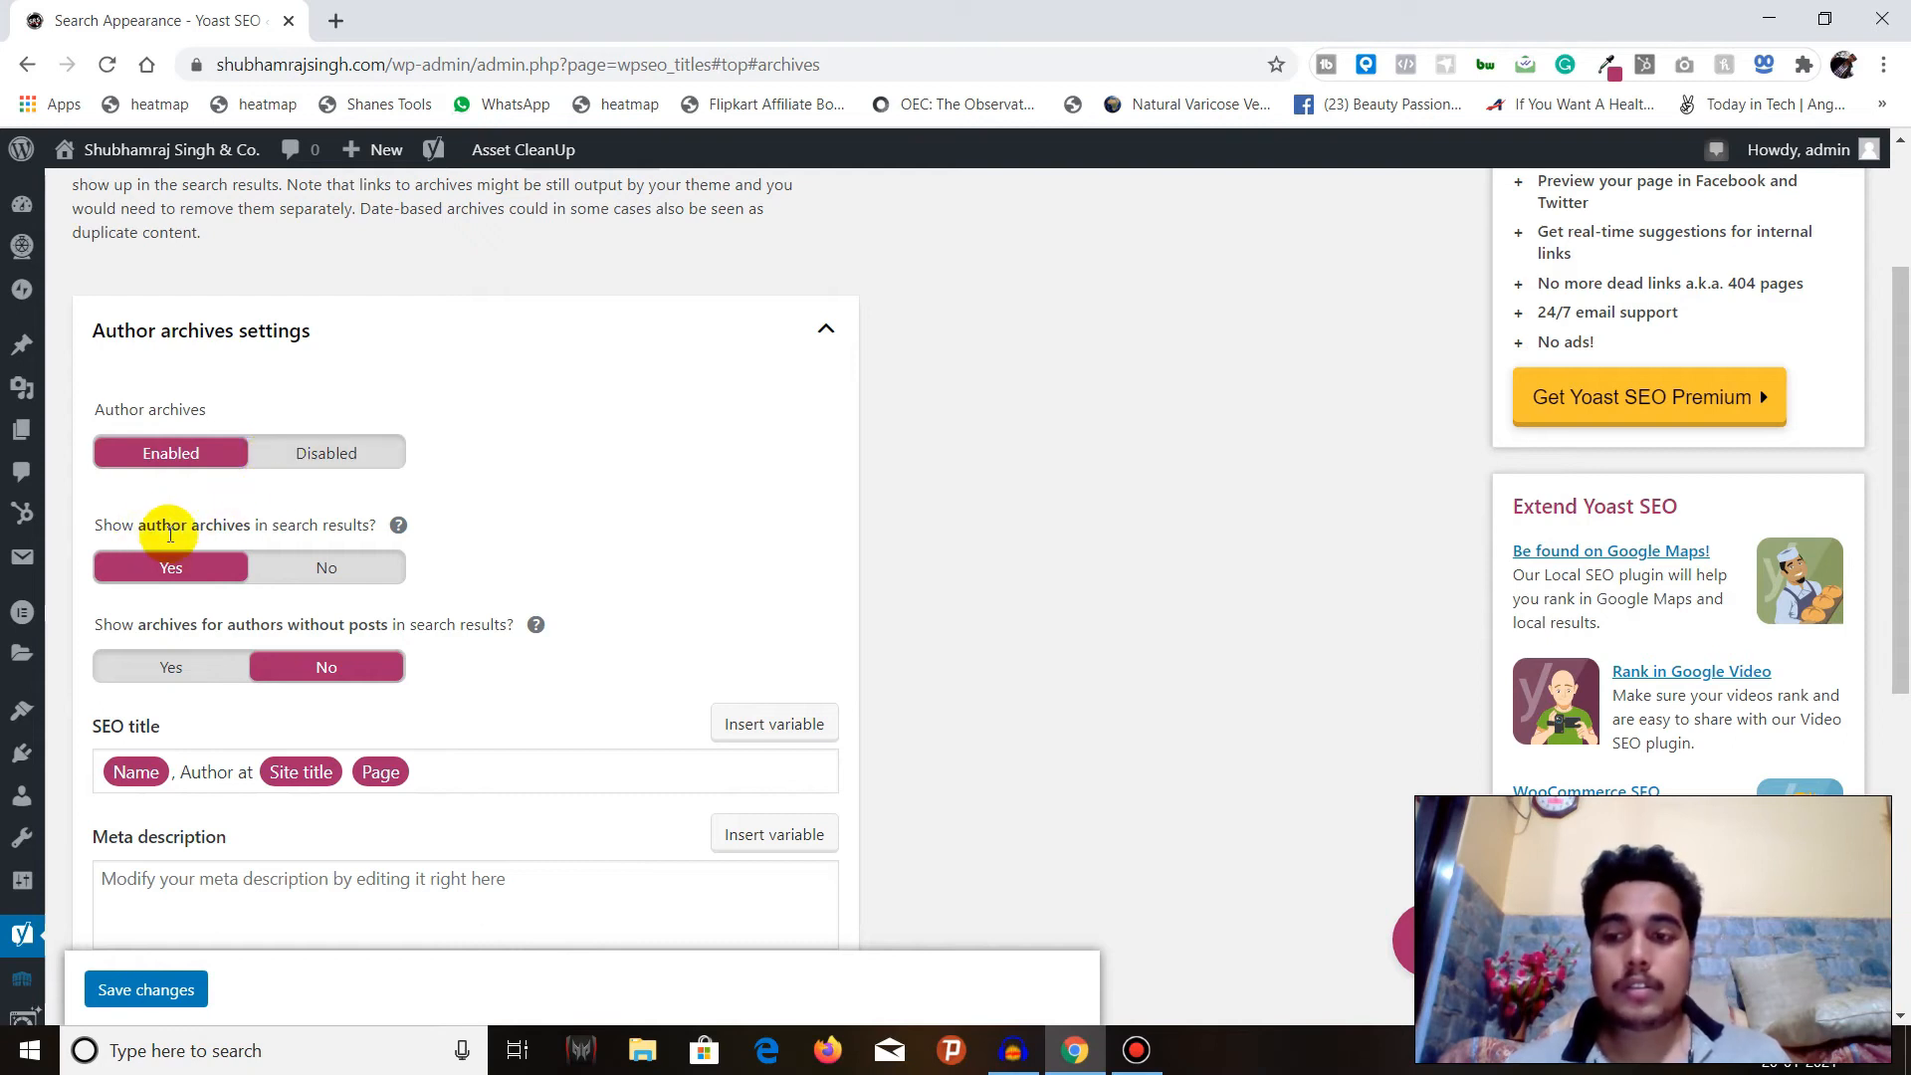
scroll(337, 535, down, 2)
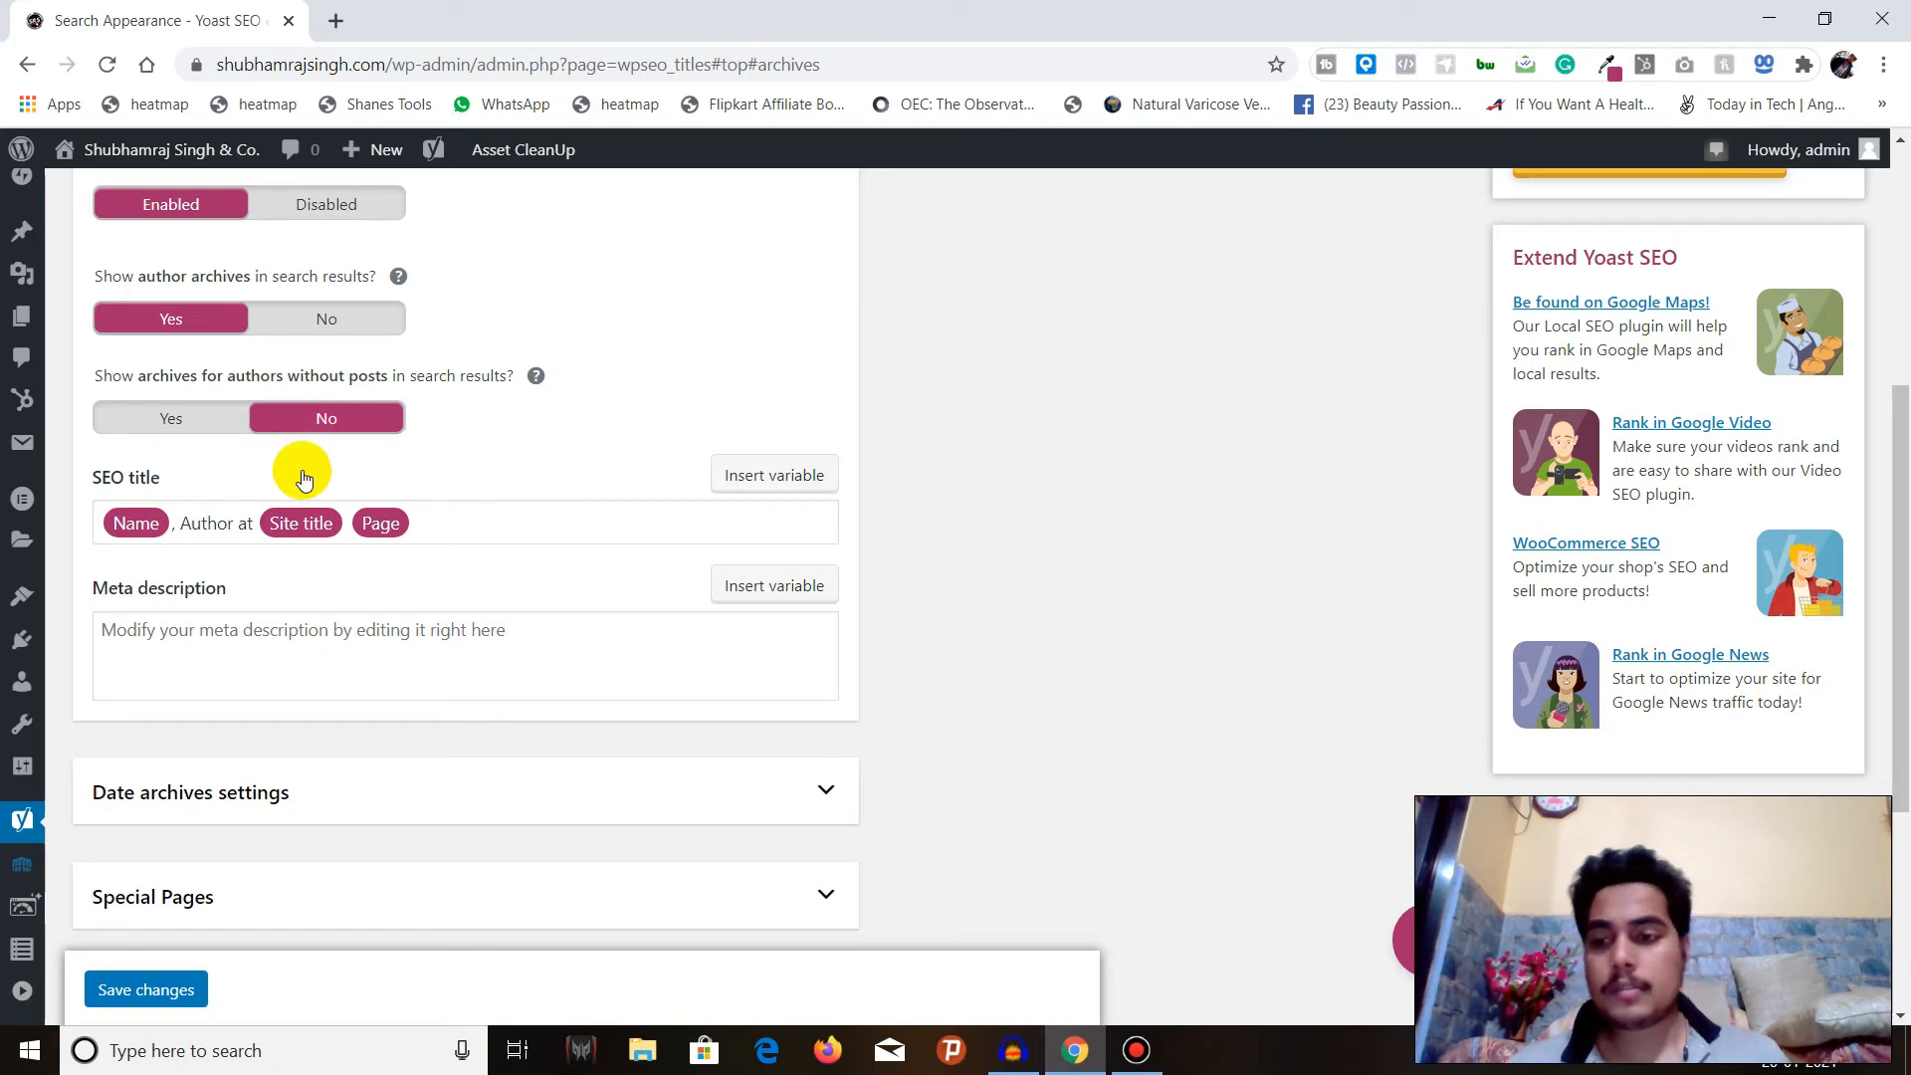
scroll(294, 470, down, 3)
scroll(340, 532, up, 1)
scroll(338, 541, up, 5)
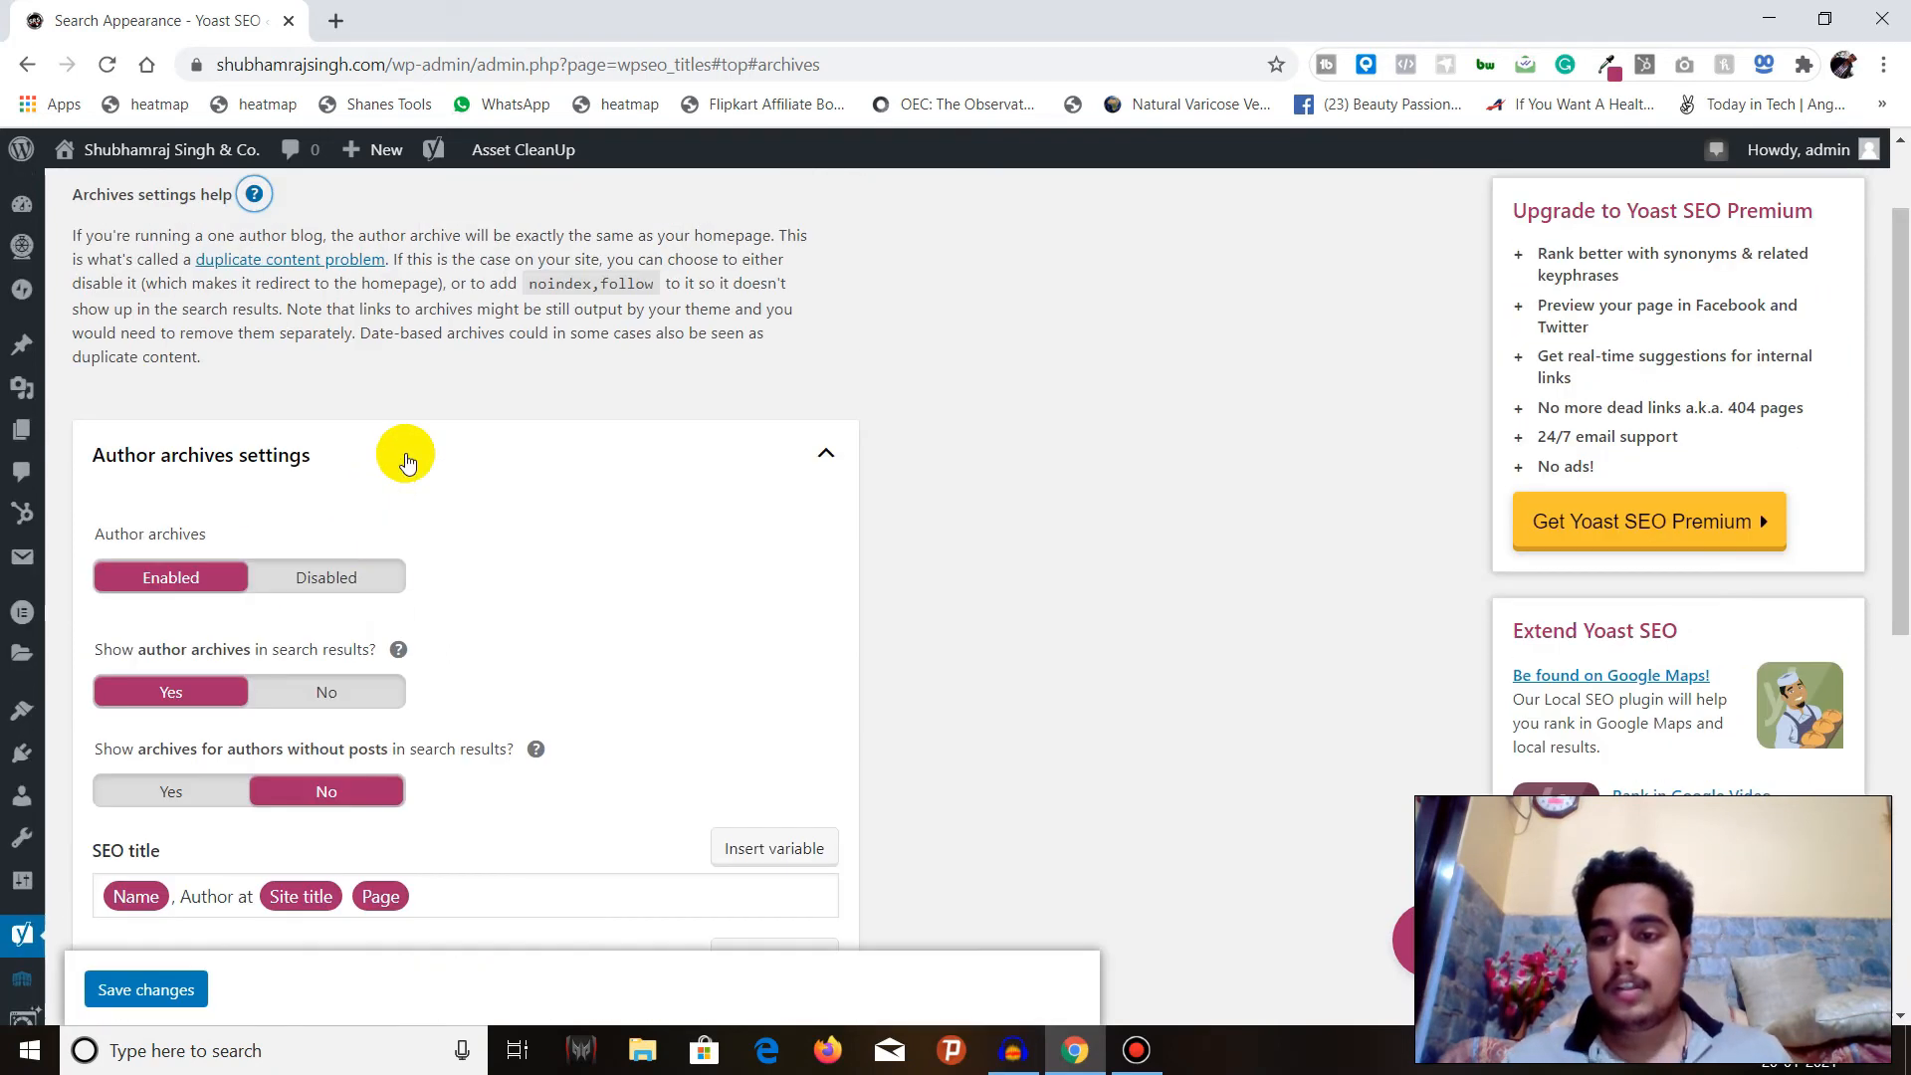
Collapse the Author archives section and look over the Date archives and Special Pages settings.
click(405, 453)
click(359, 552)
scroll(405, 453, down, 5)
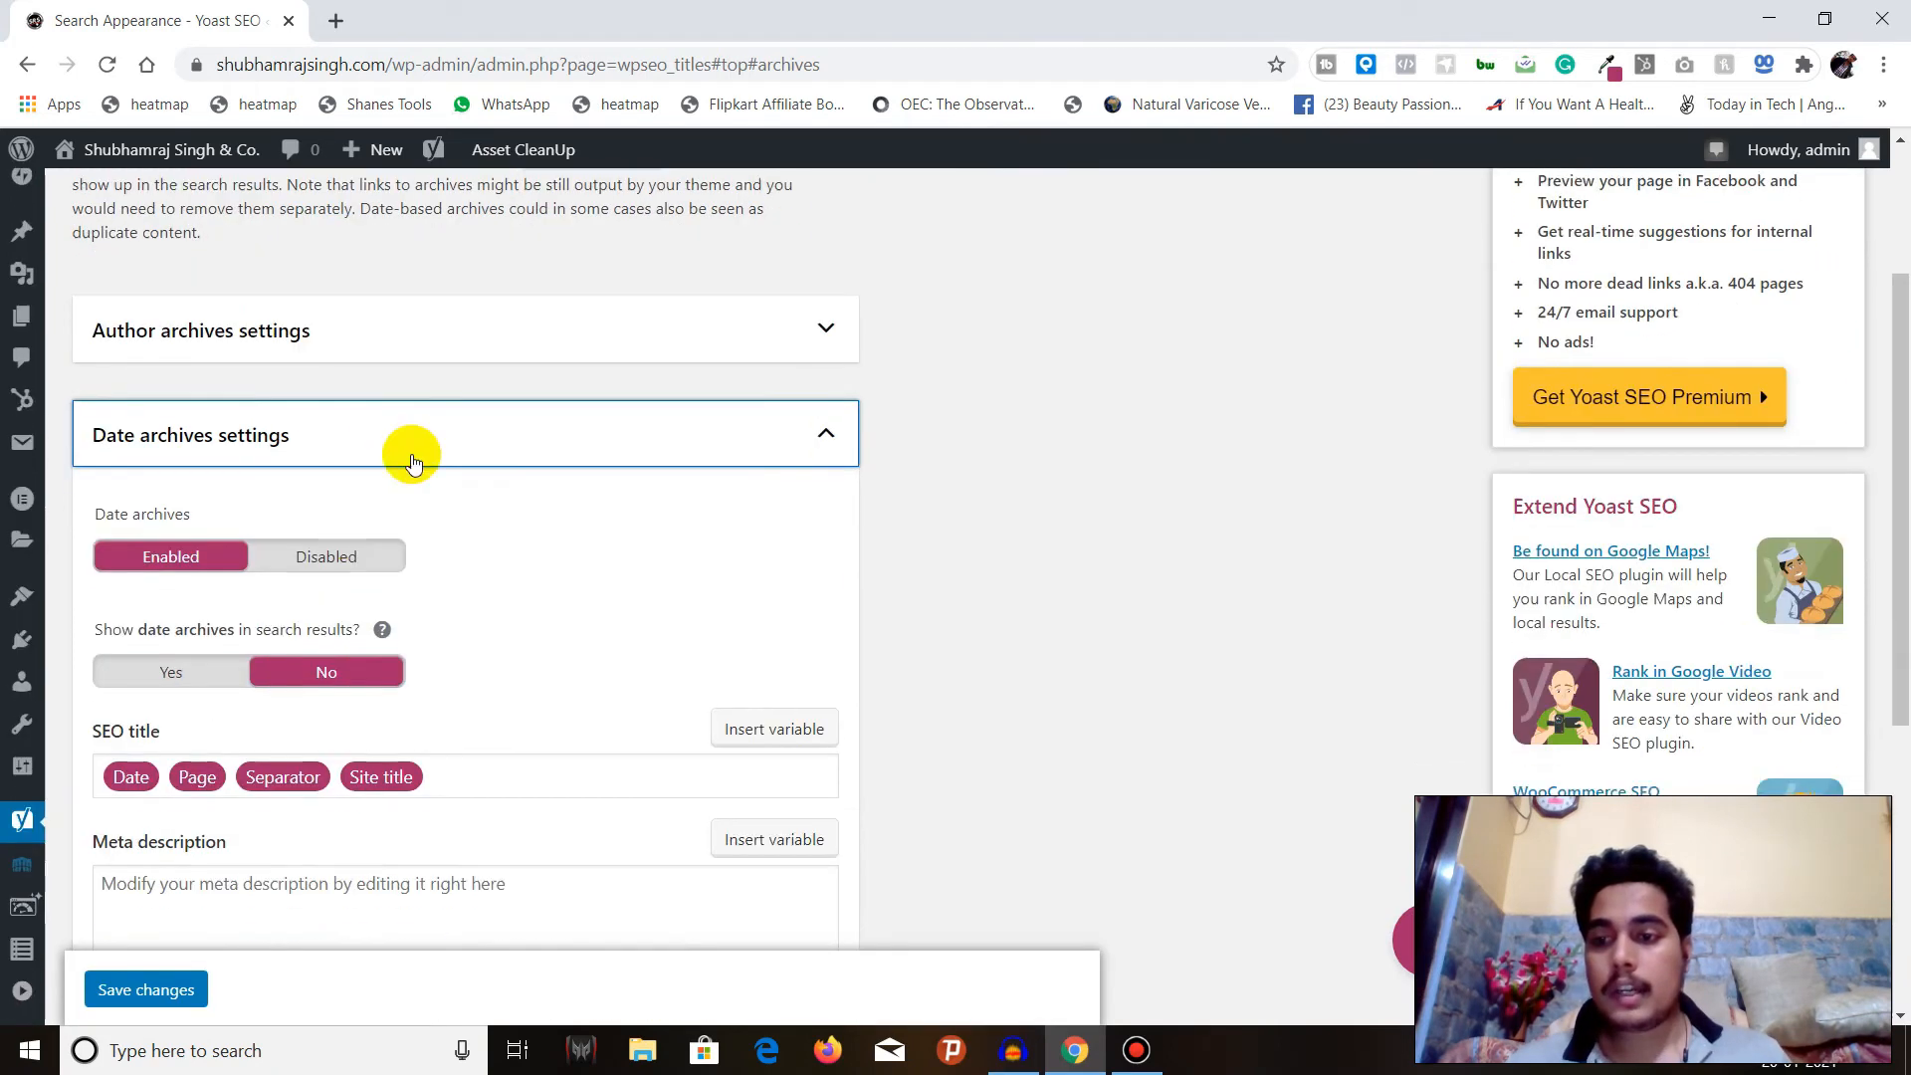
scroll(409, 457, up, 4)
click(409, 457)
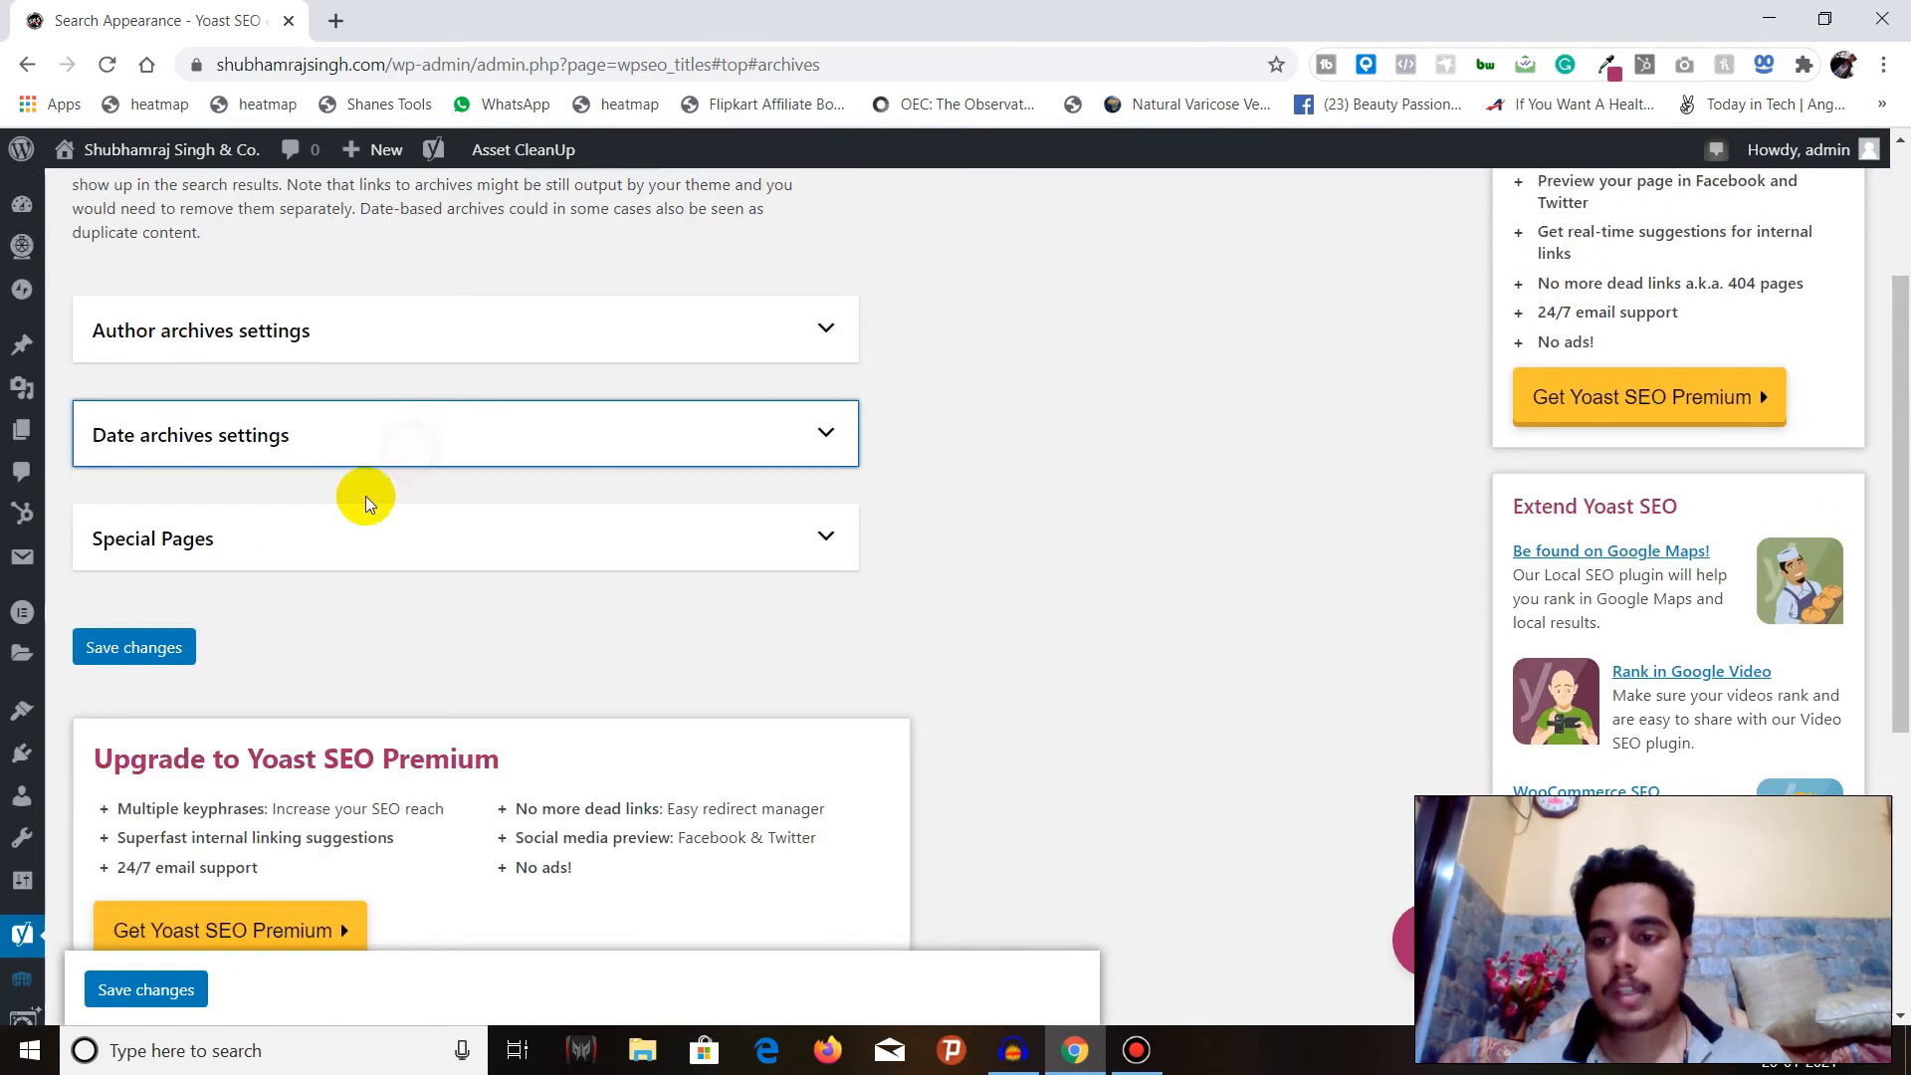
click(312, 533)
scroll(269, 541, down, 1)
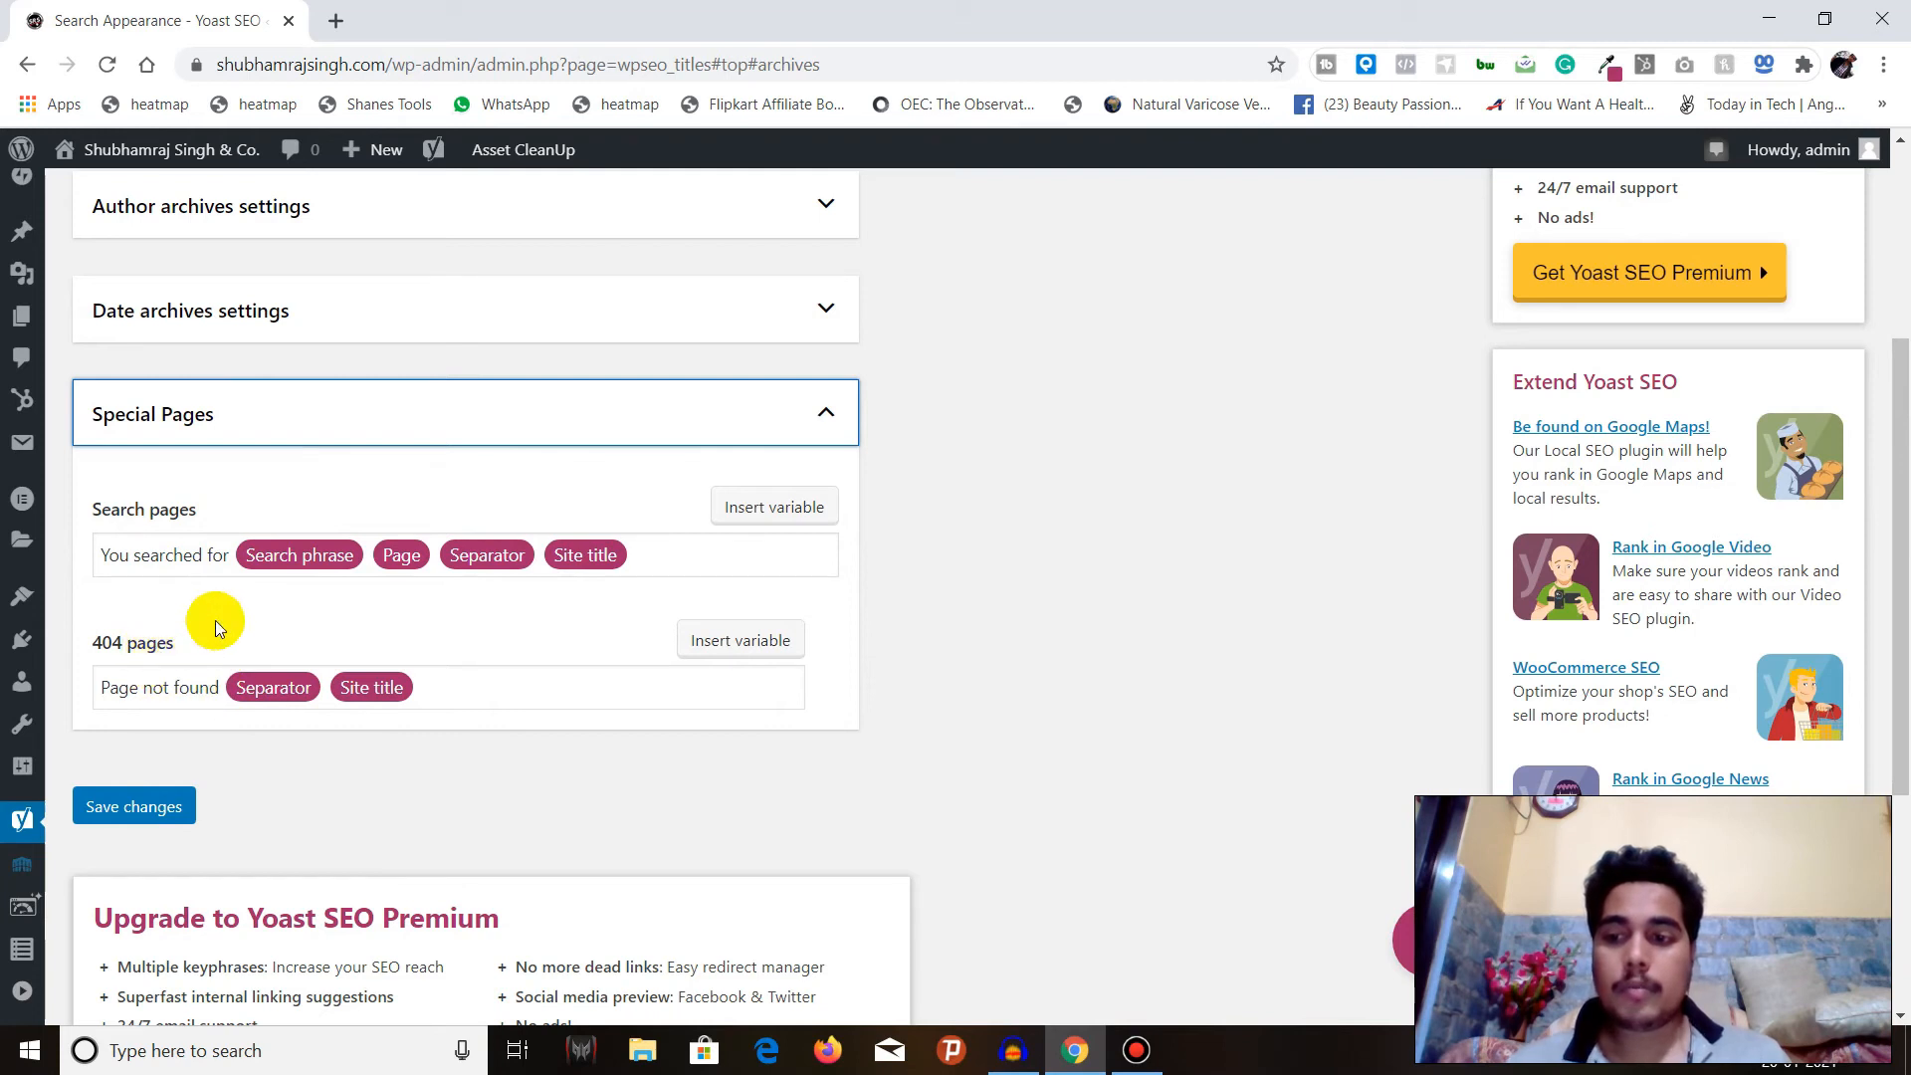
click(389, 411)
scroll(545, 526, up, 3)
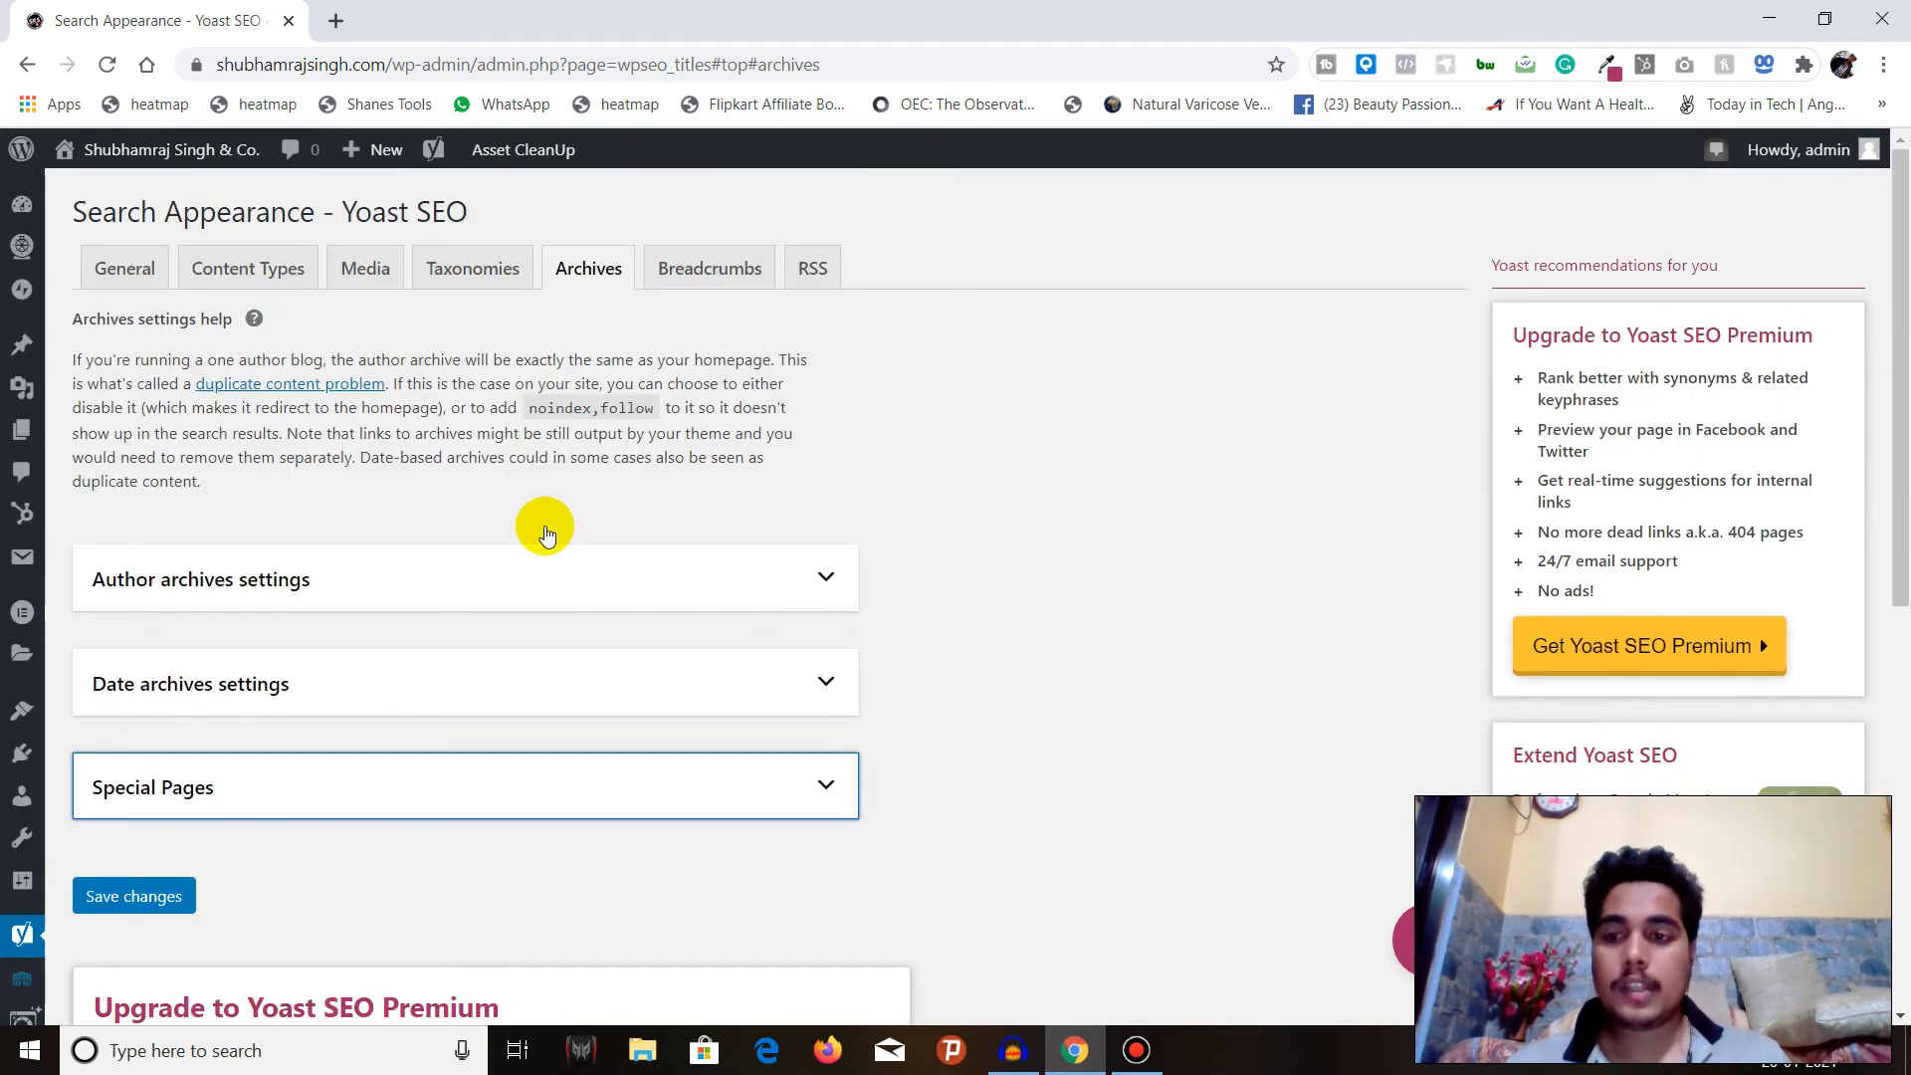
Review the Breadcrumbs settings and the RSS feed settings with their available variables.
click(718, 266)
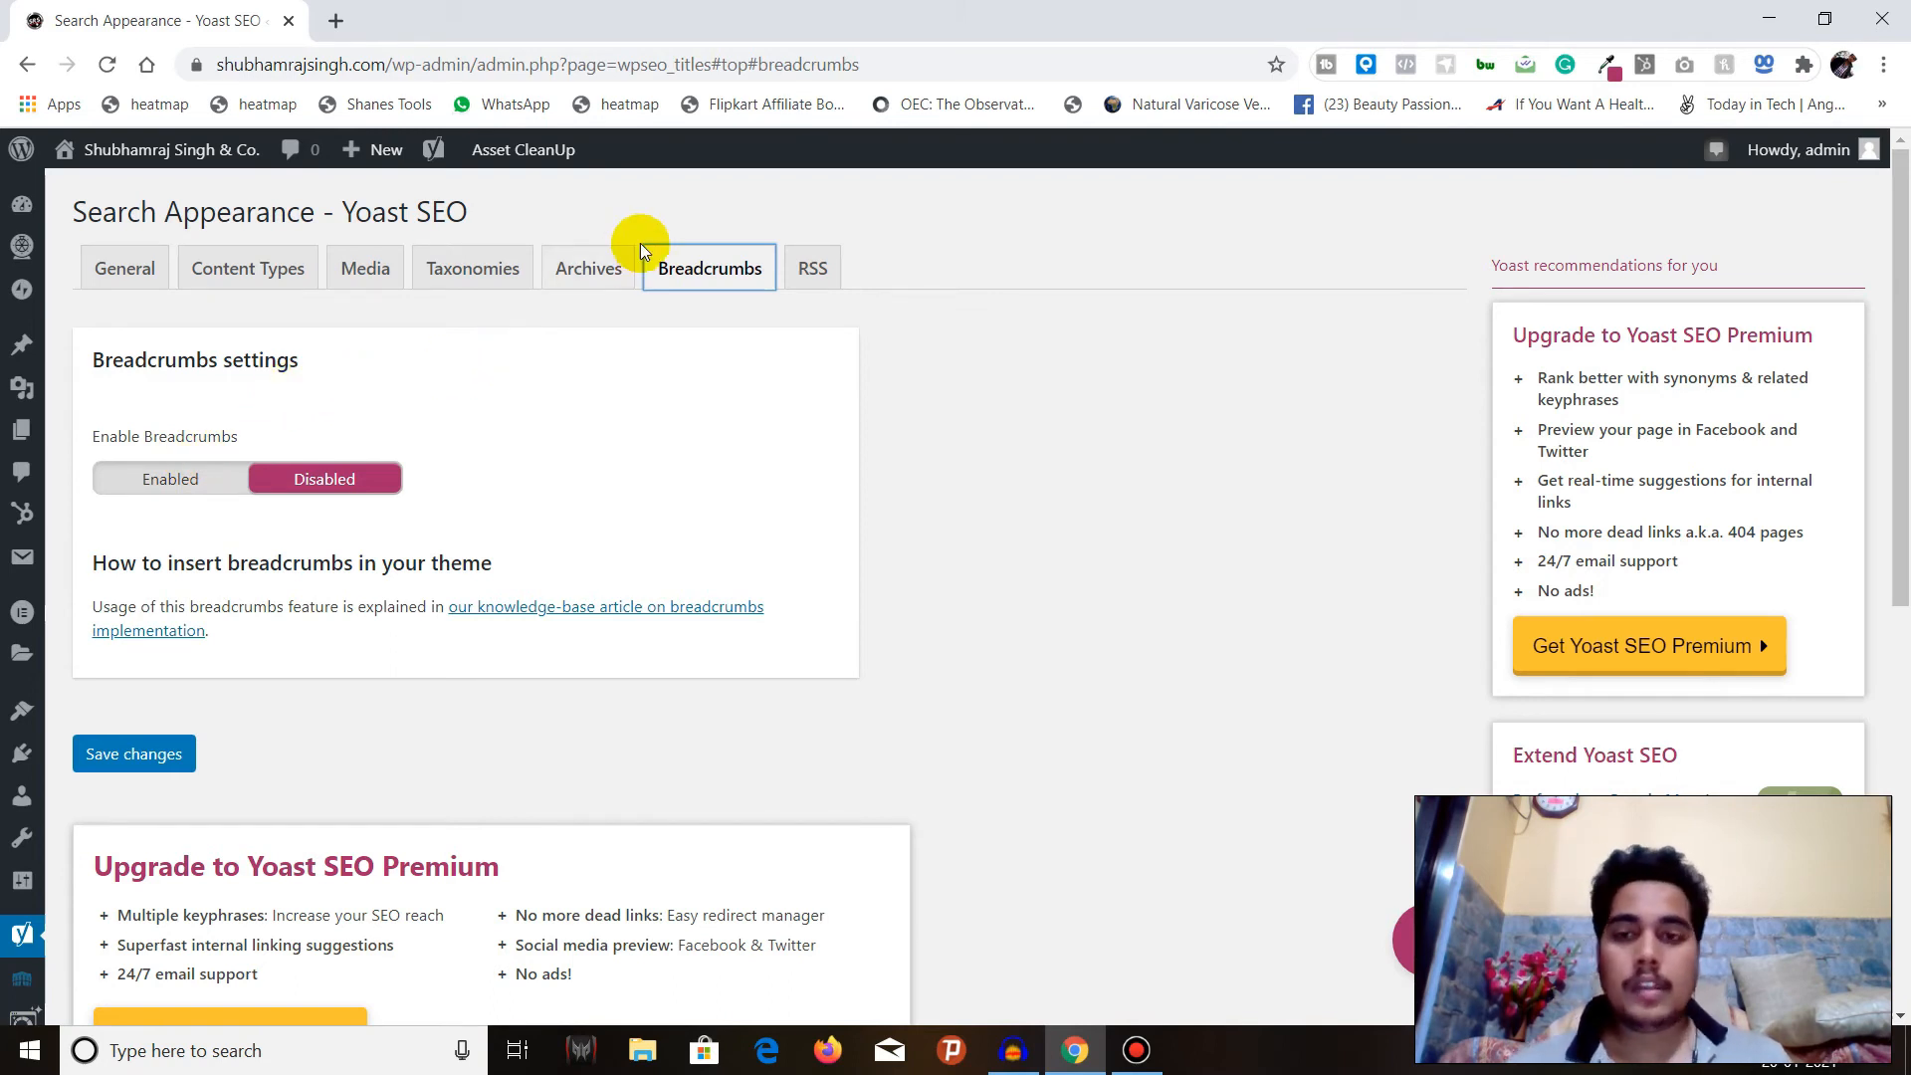
click(814, 271)
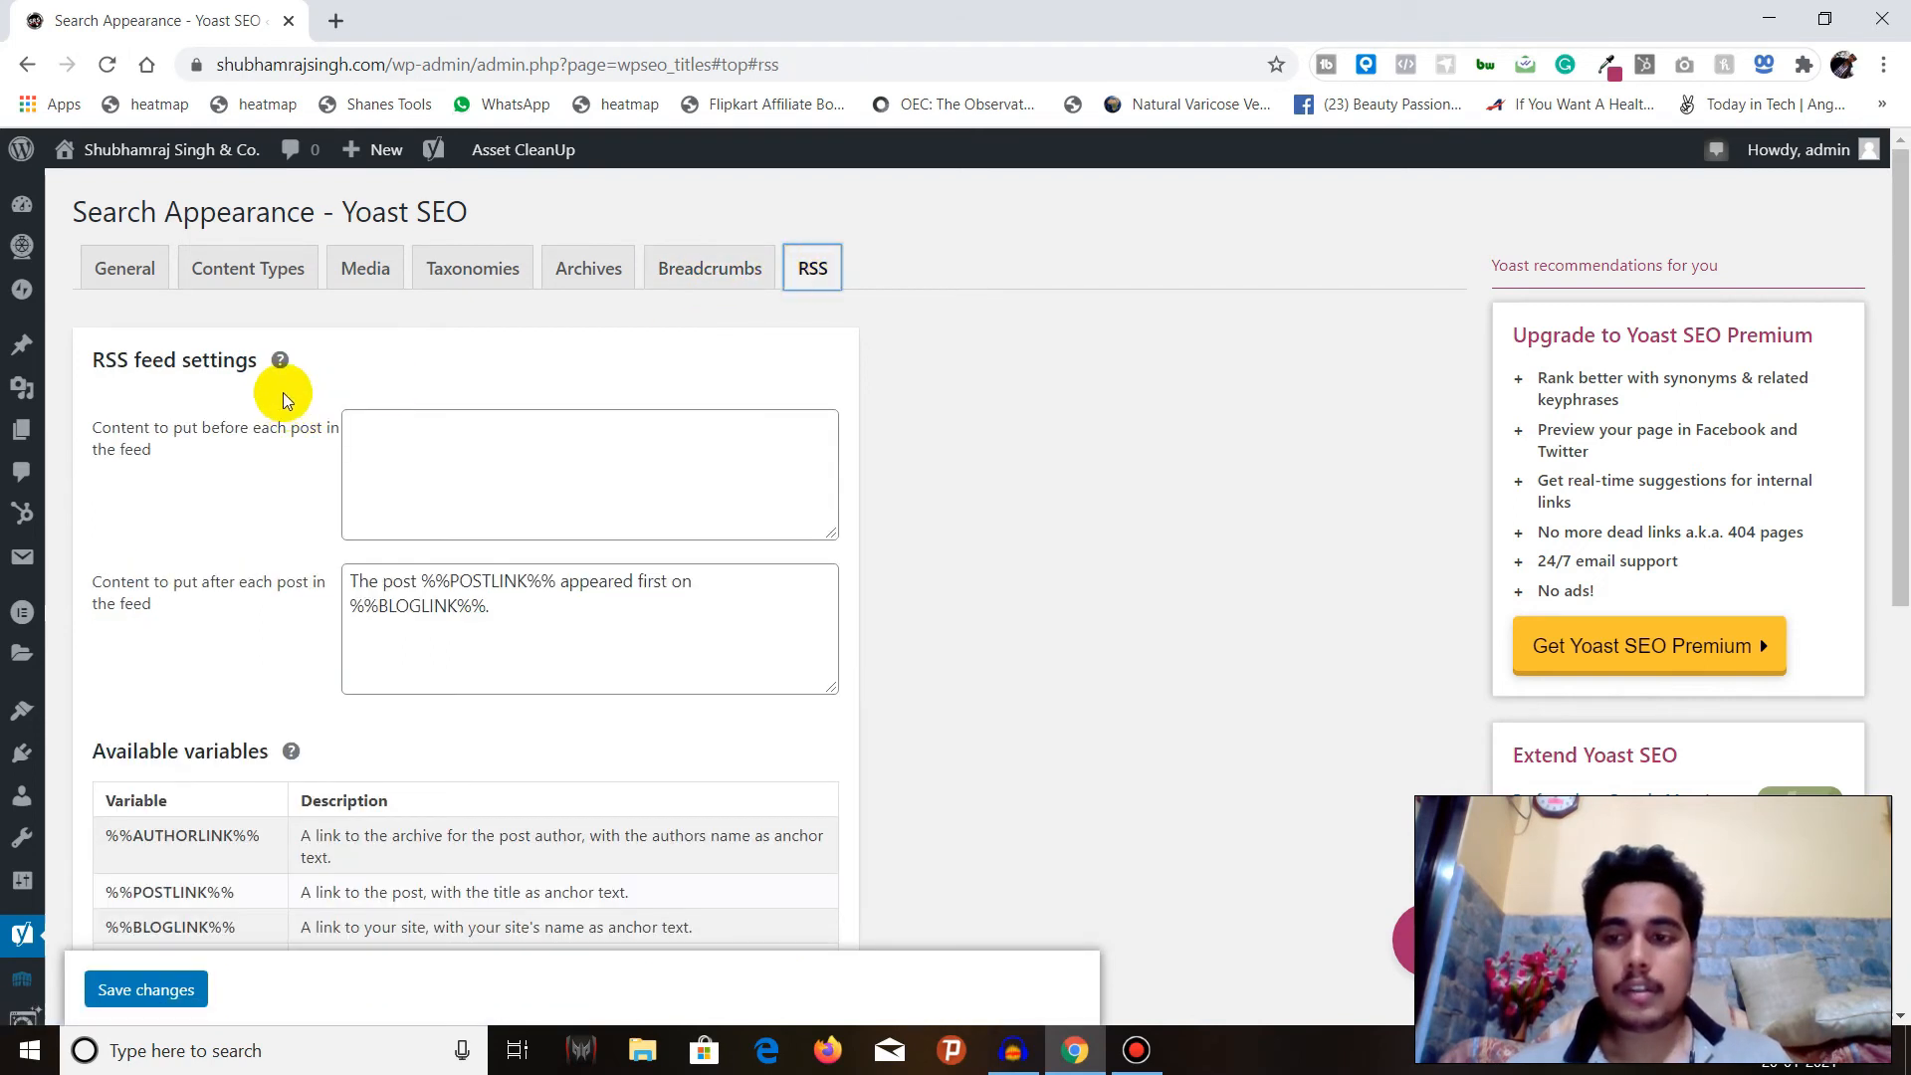
scroll(289, 378, down, 4)
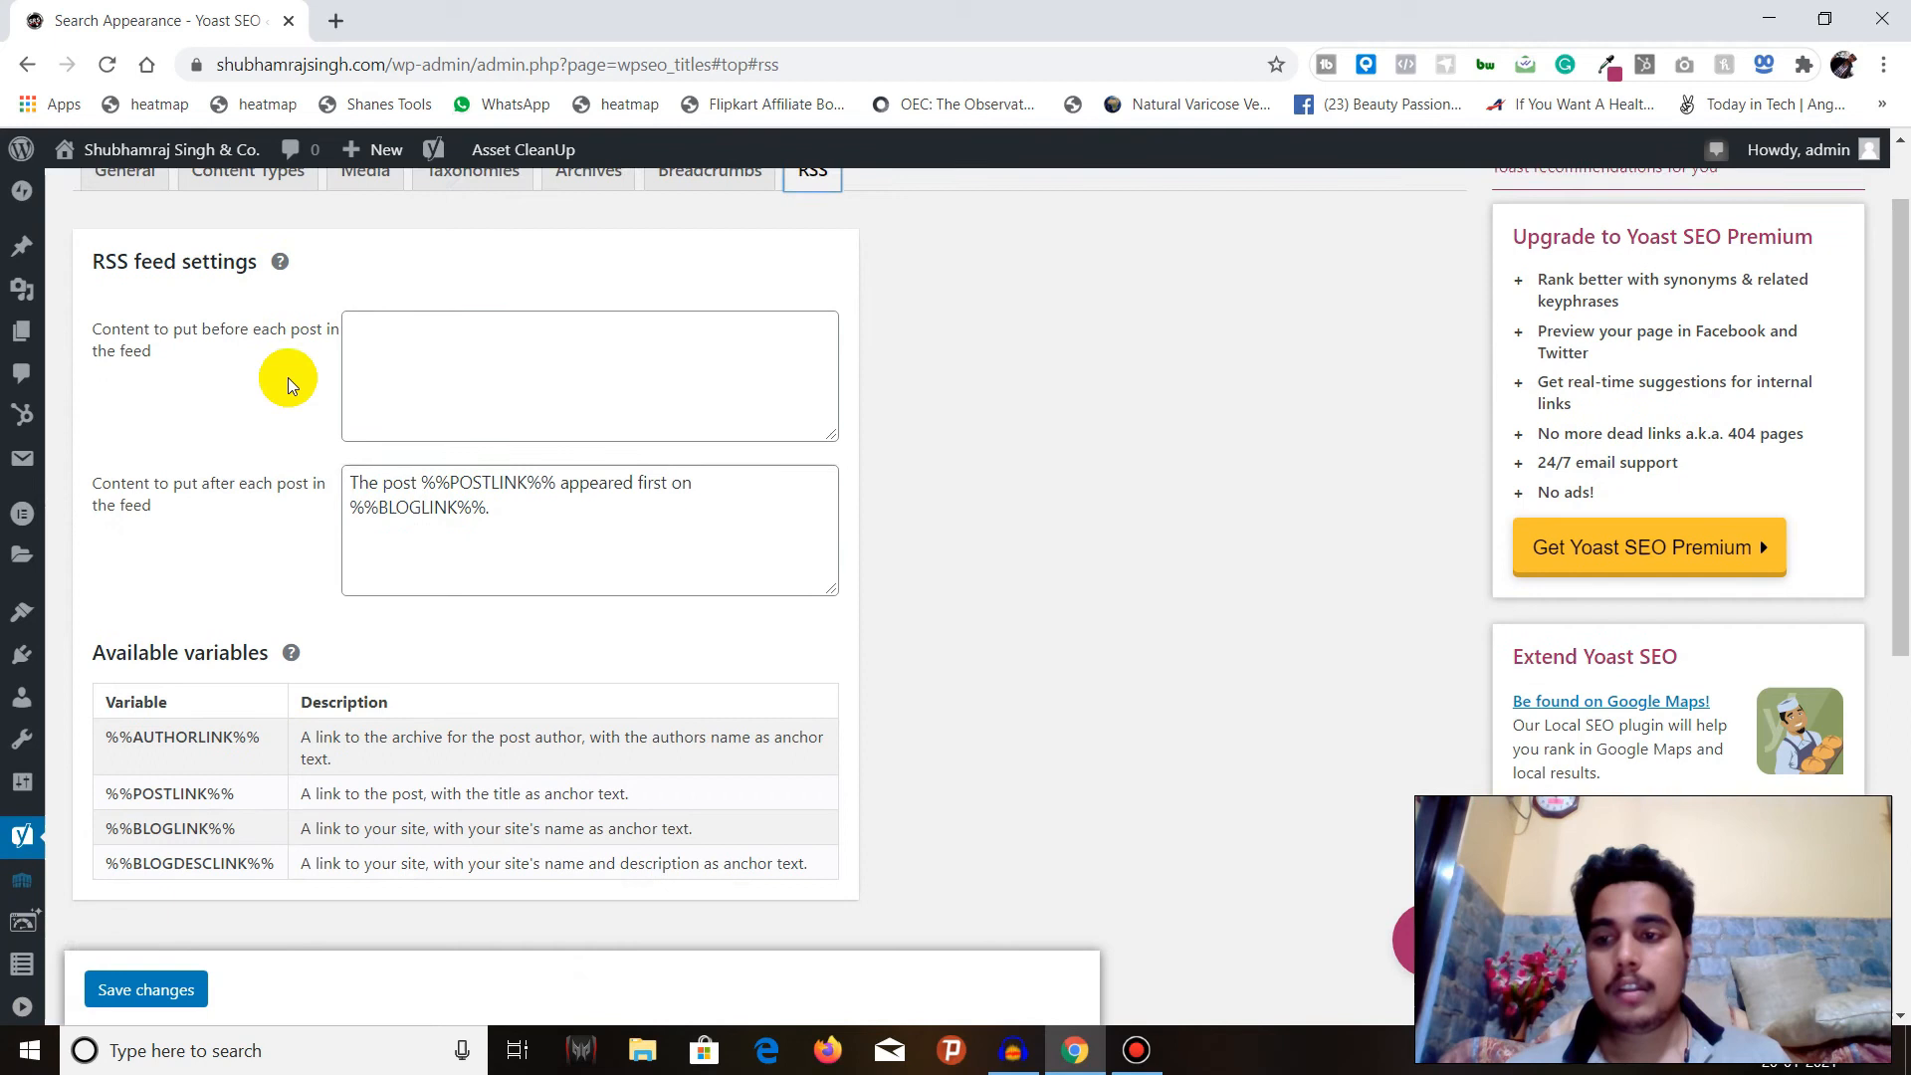
scroll(288, 378, up, 4)
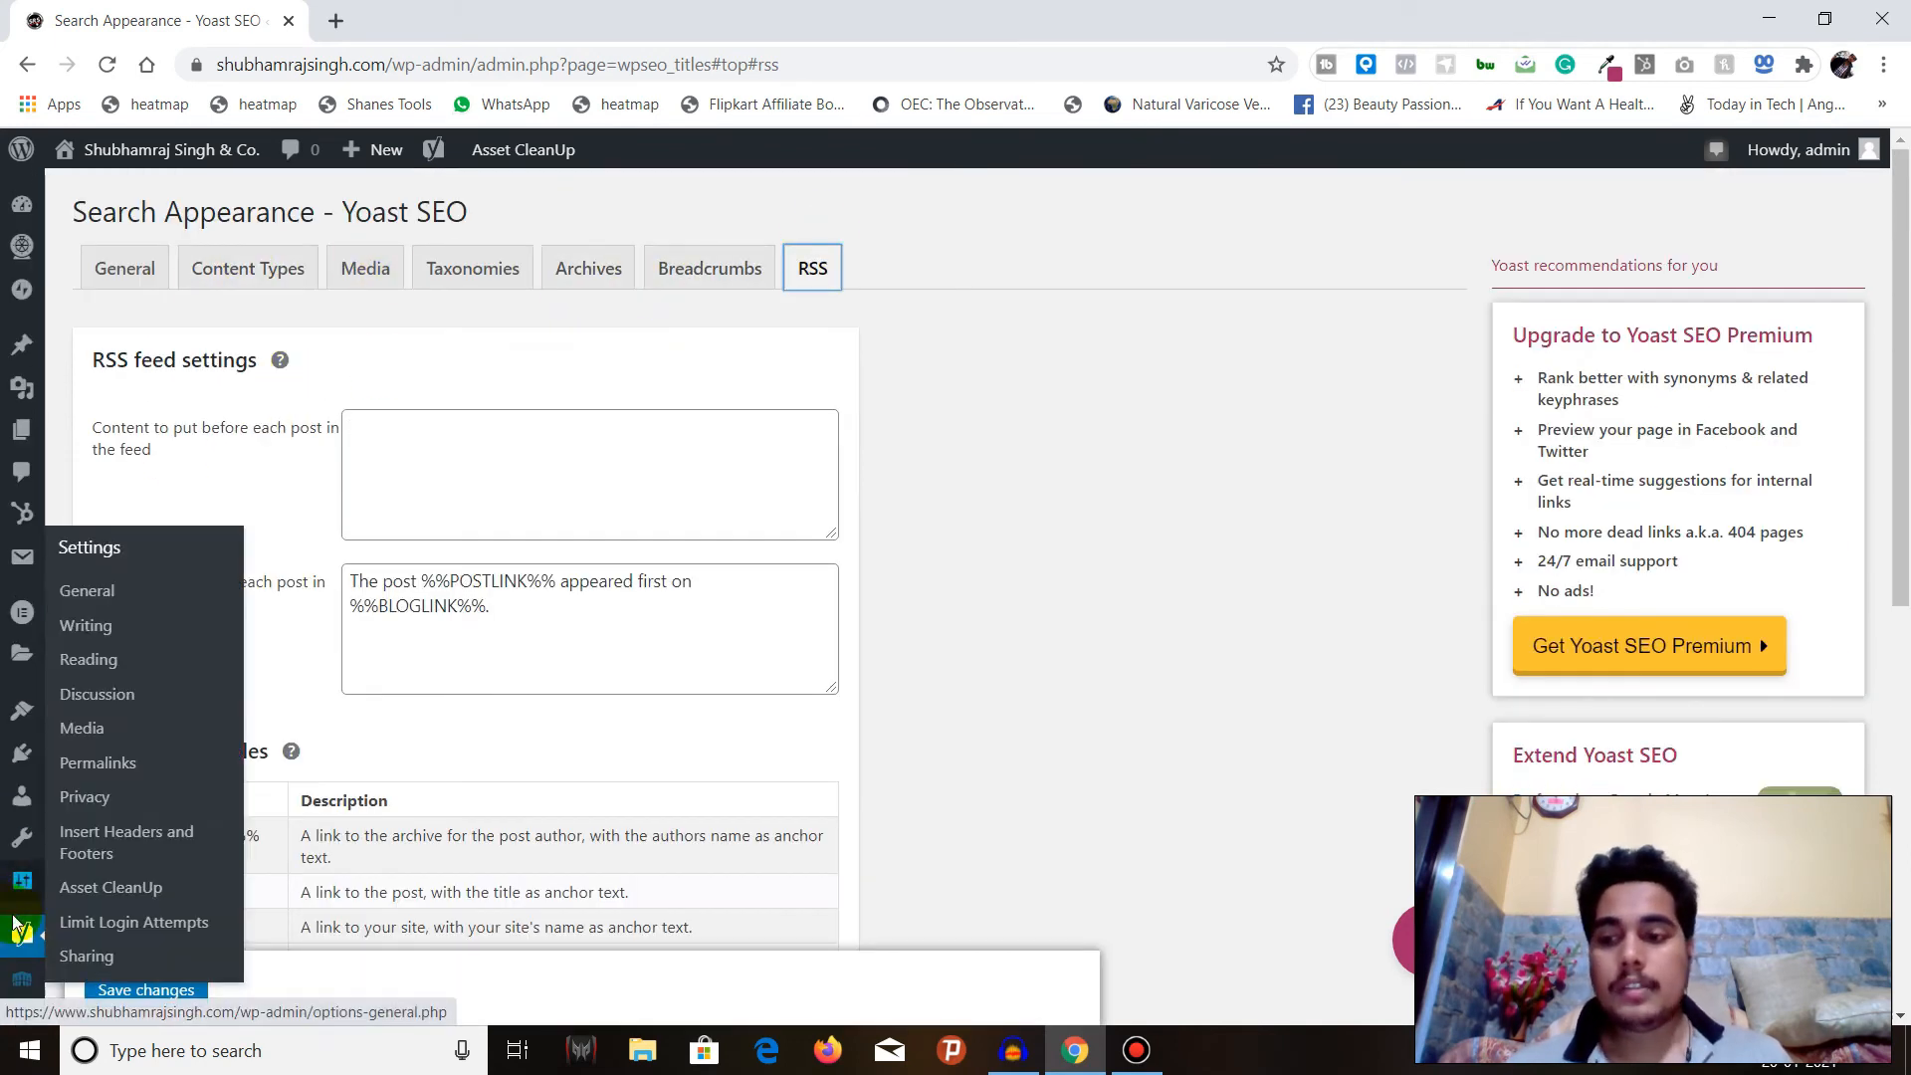
Open the Yoast Social settings and review the Accounts, Facebook, Twitter and Pinterest options.
mouse_move(24, 947)
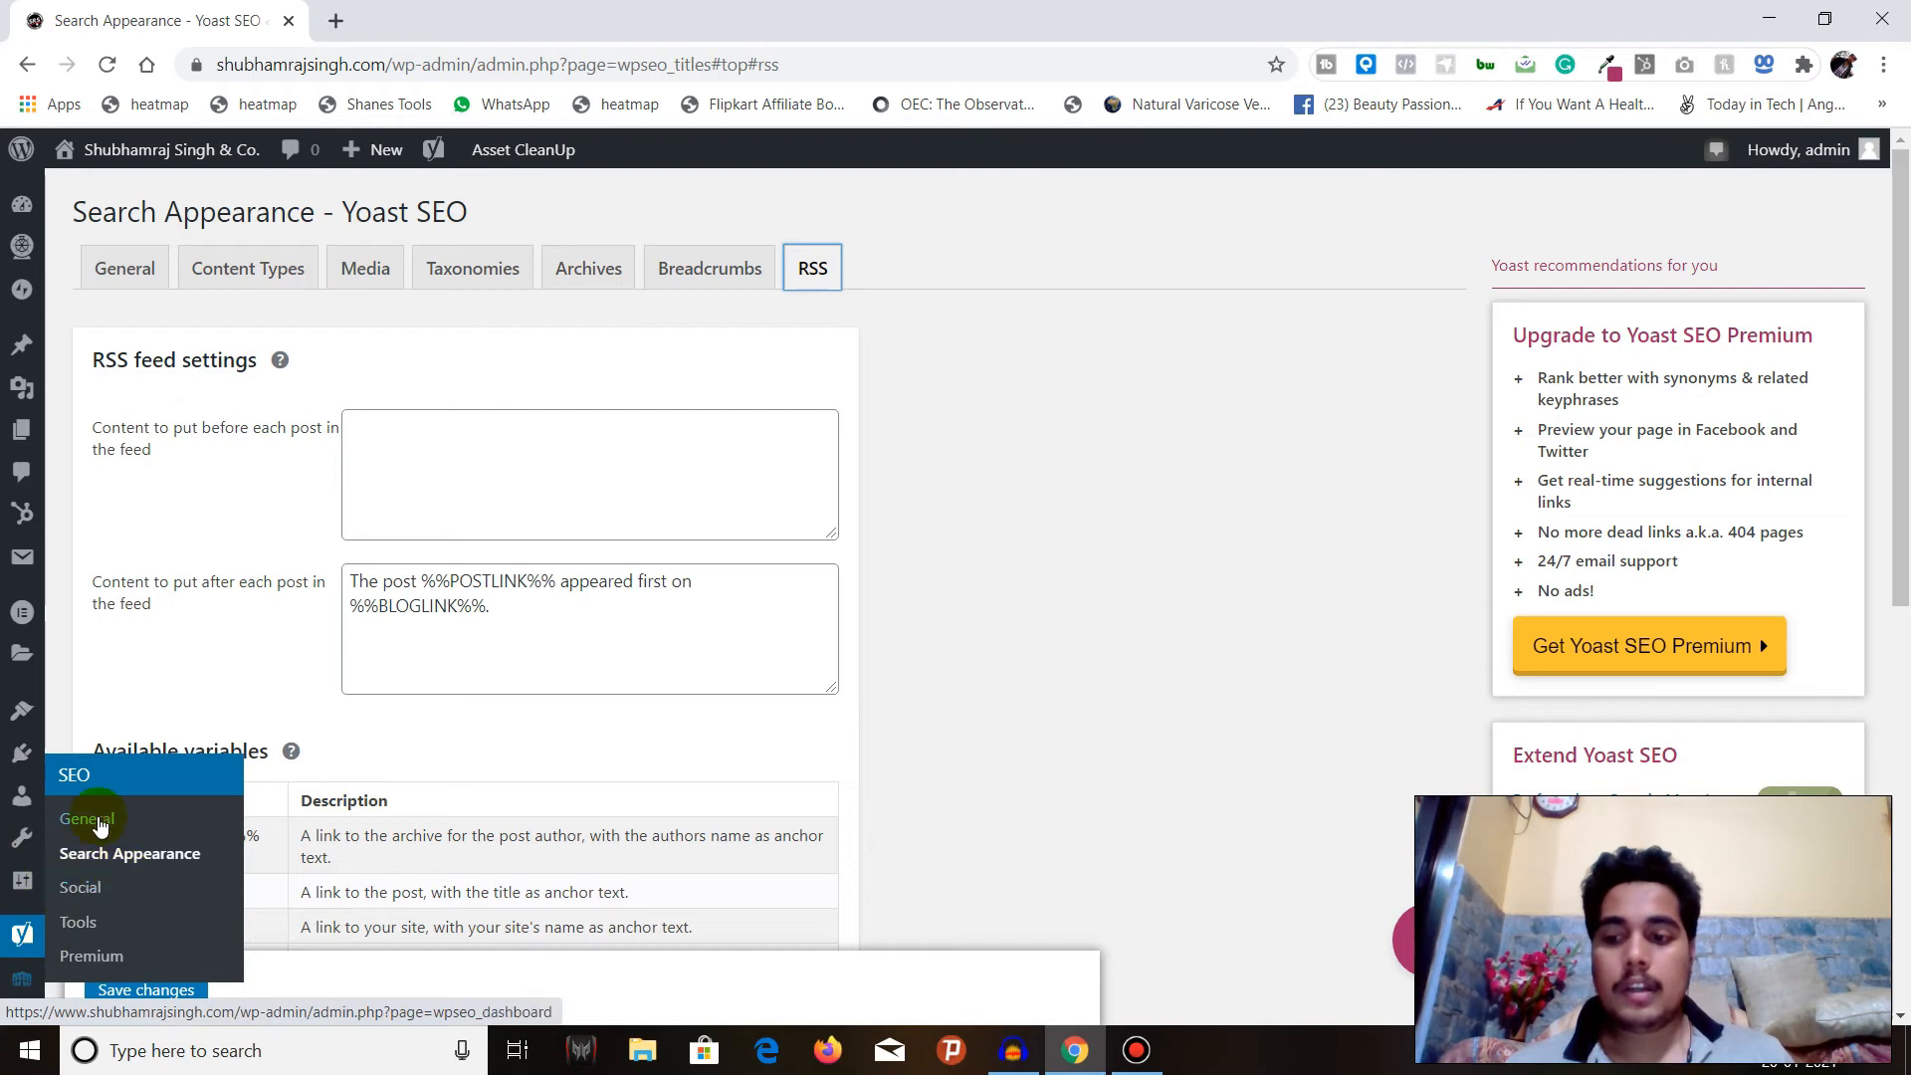
click(80, 886)
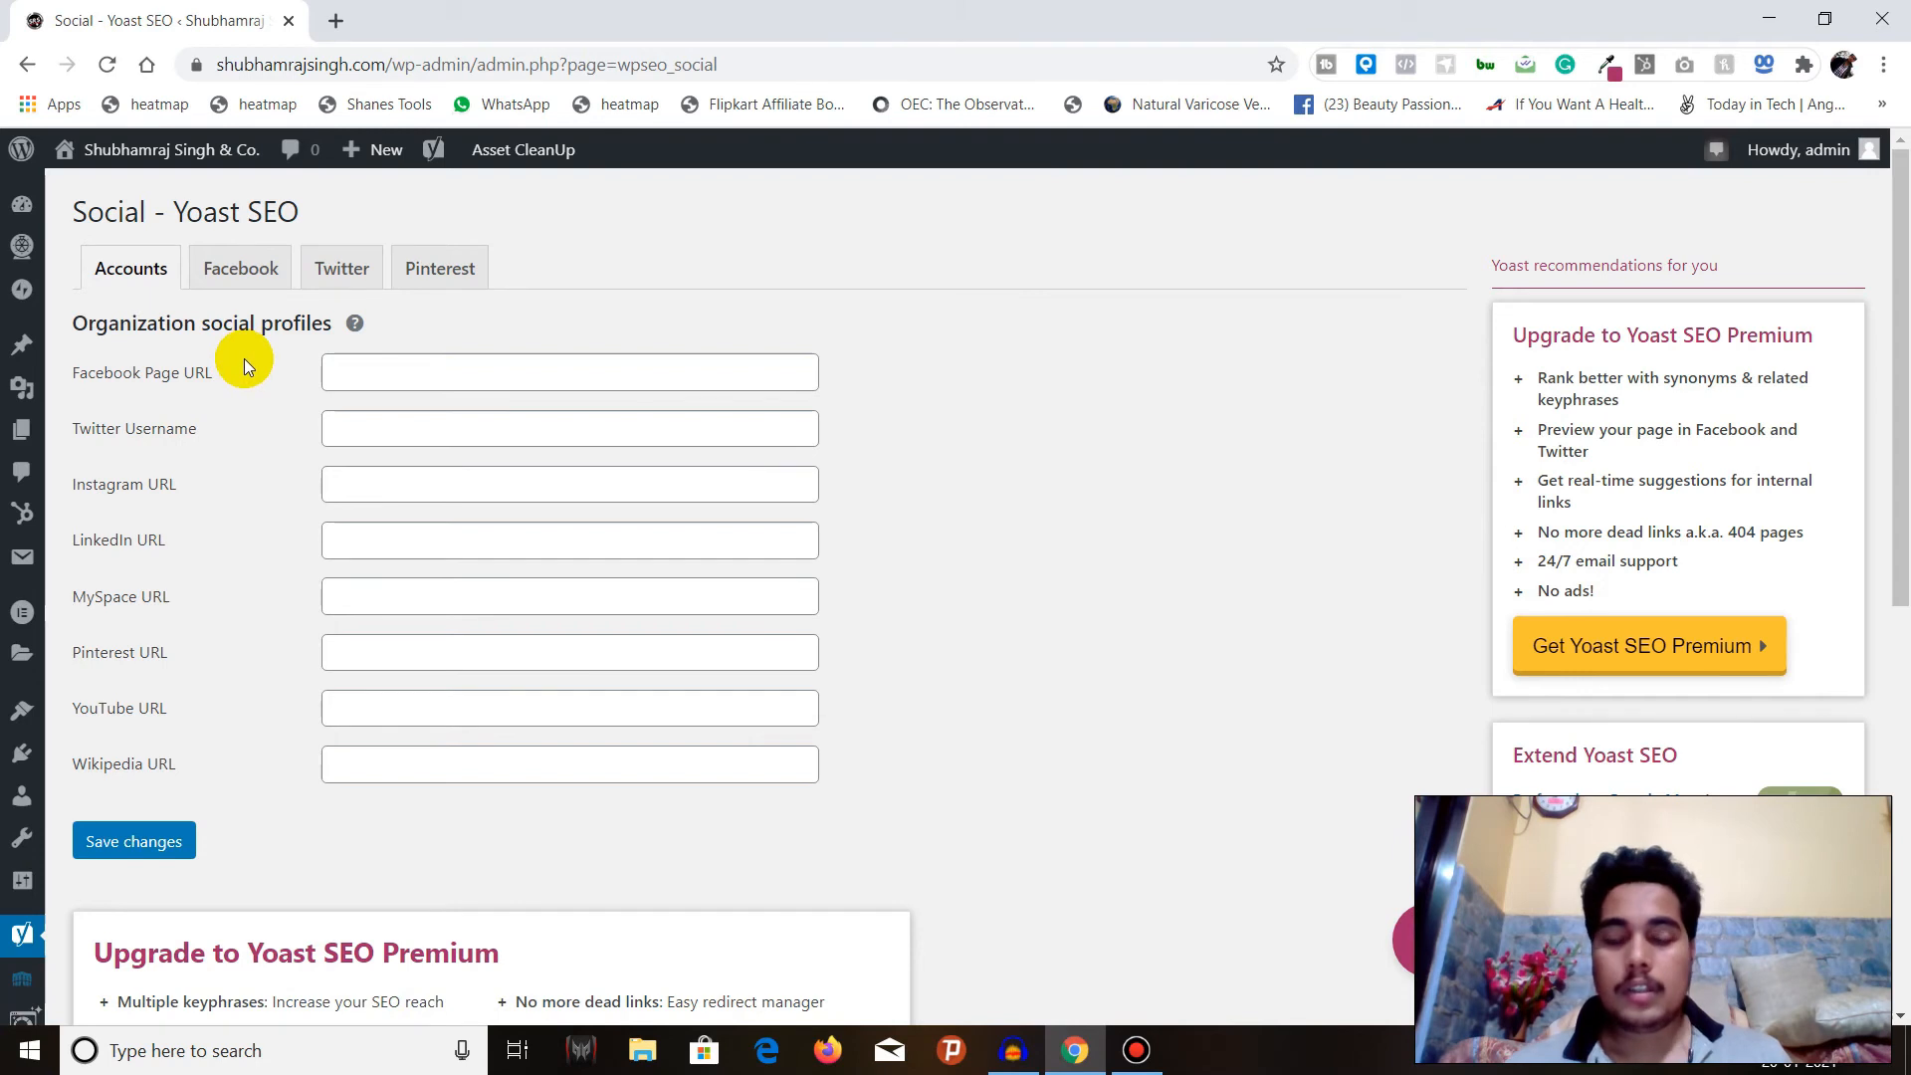
click(213, 286)
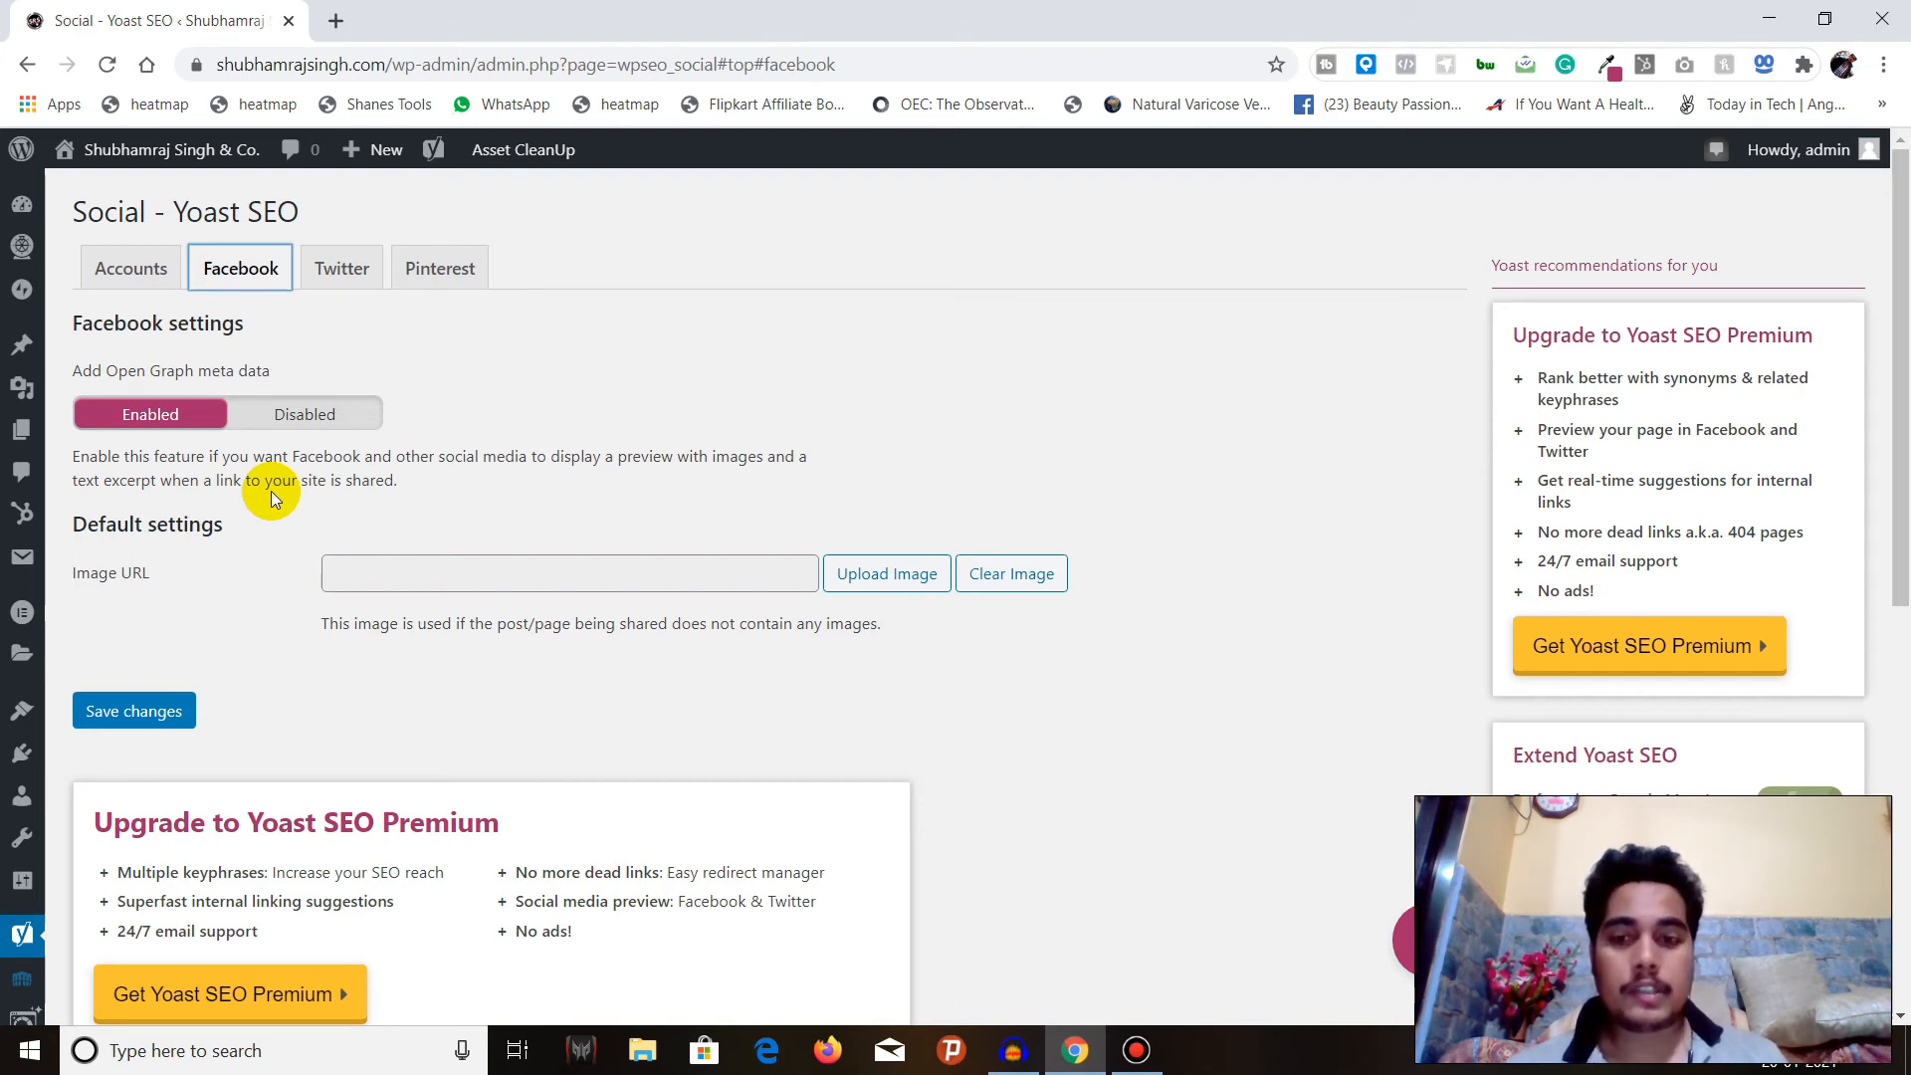
click(339, 281)
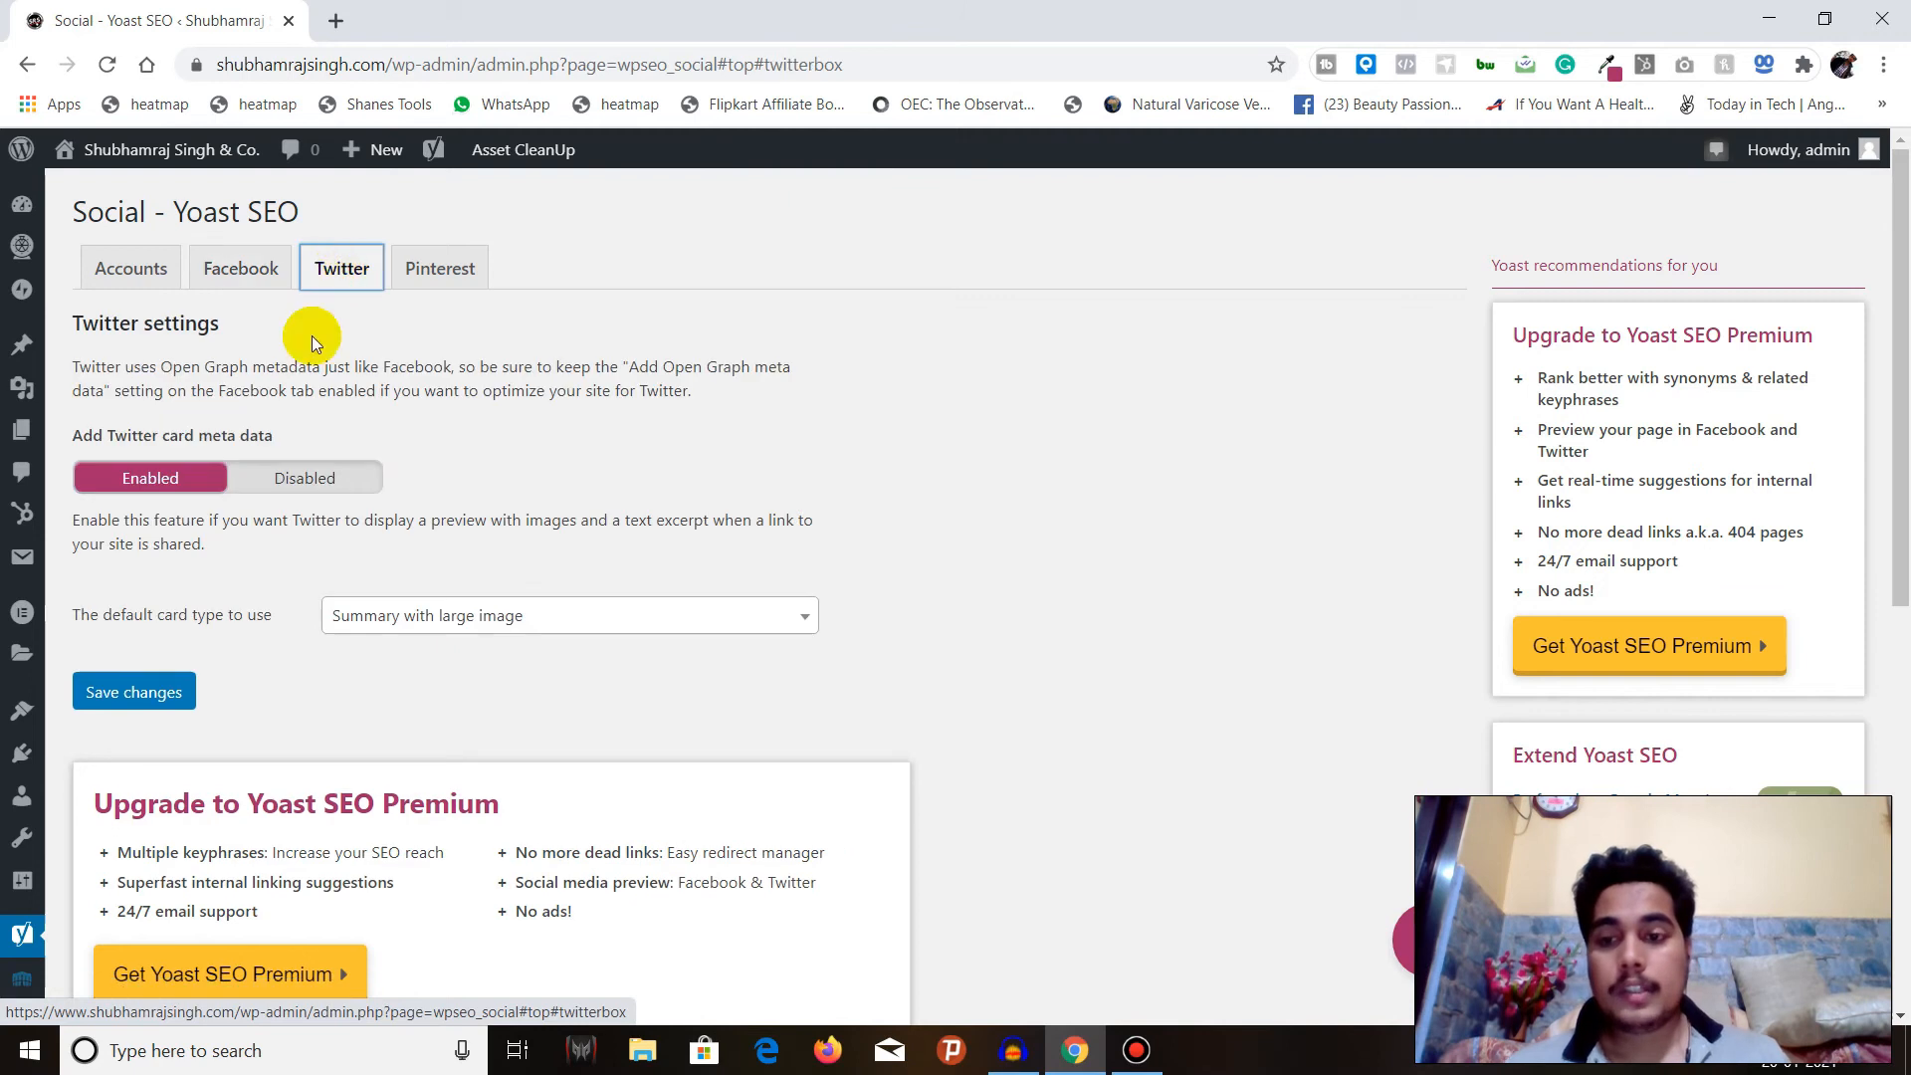
click(431, 271)
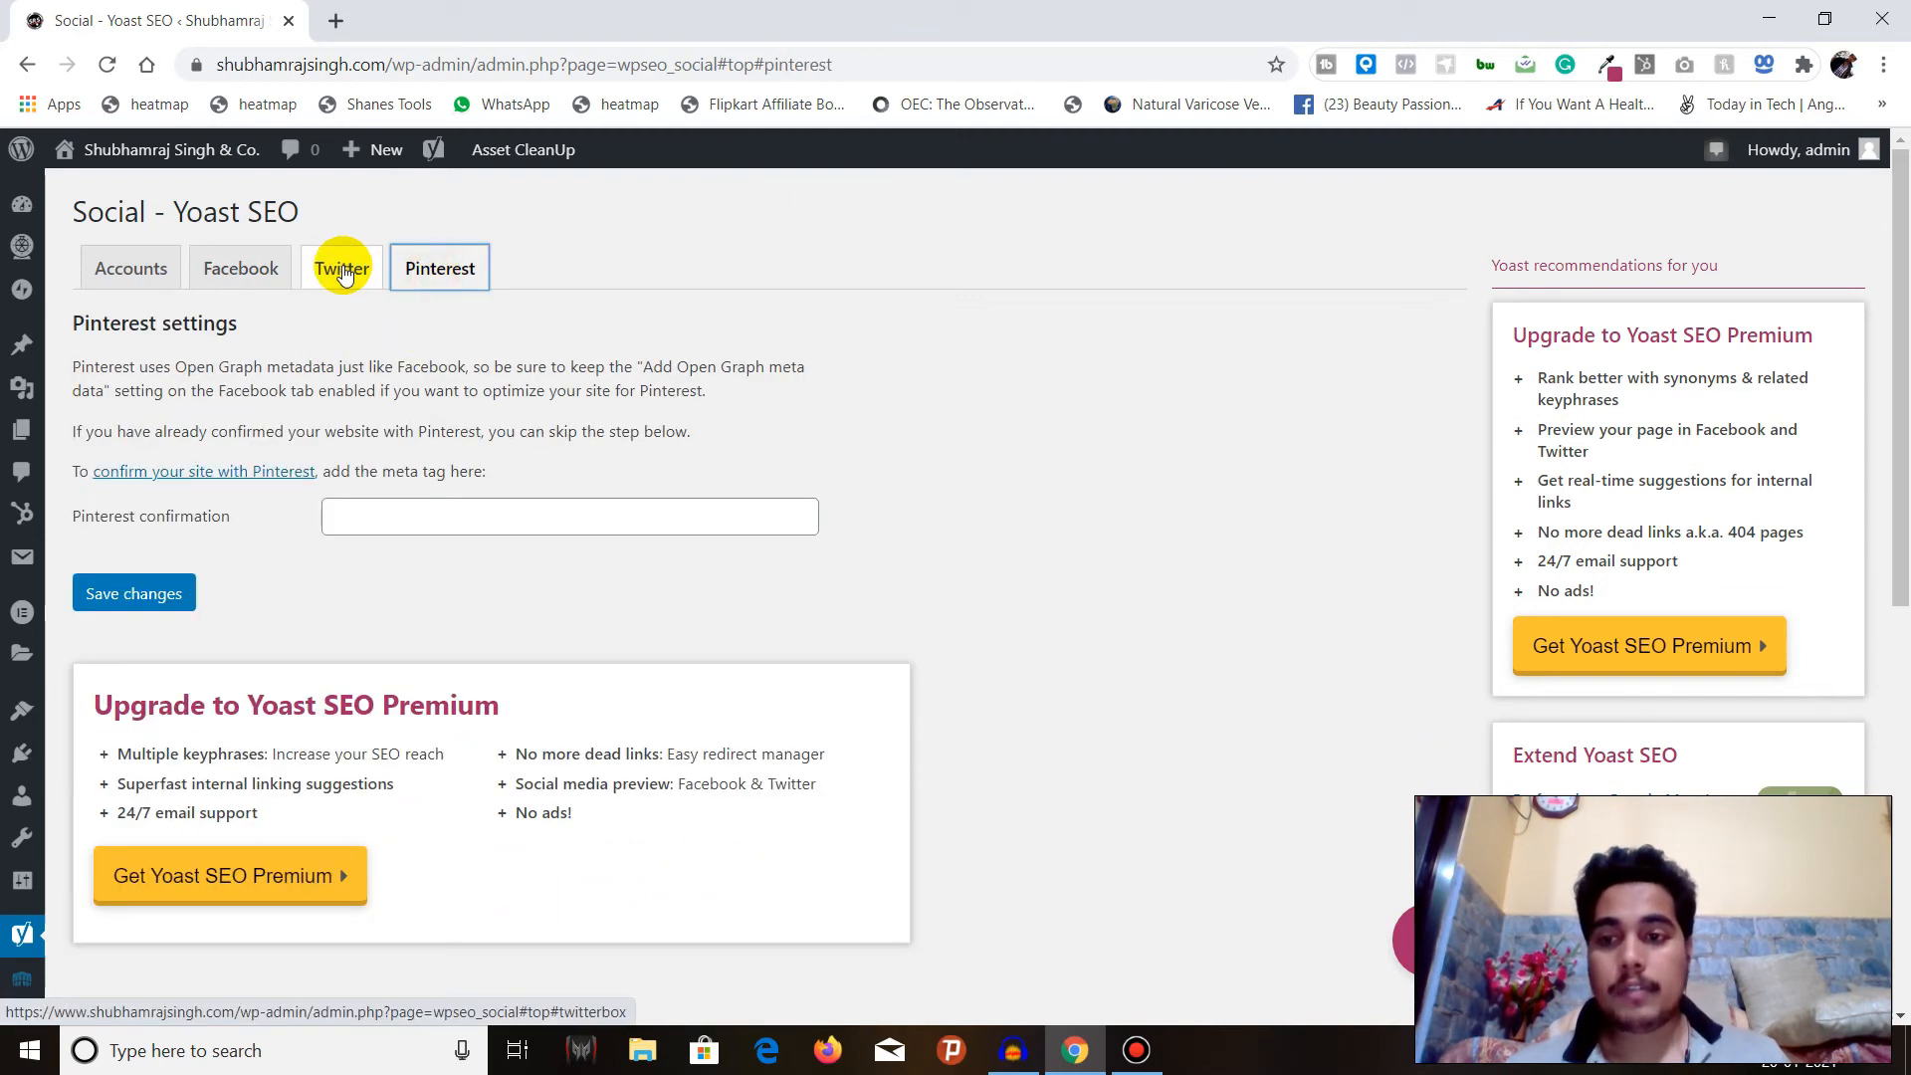
click(343, 271)
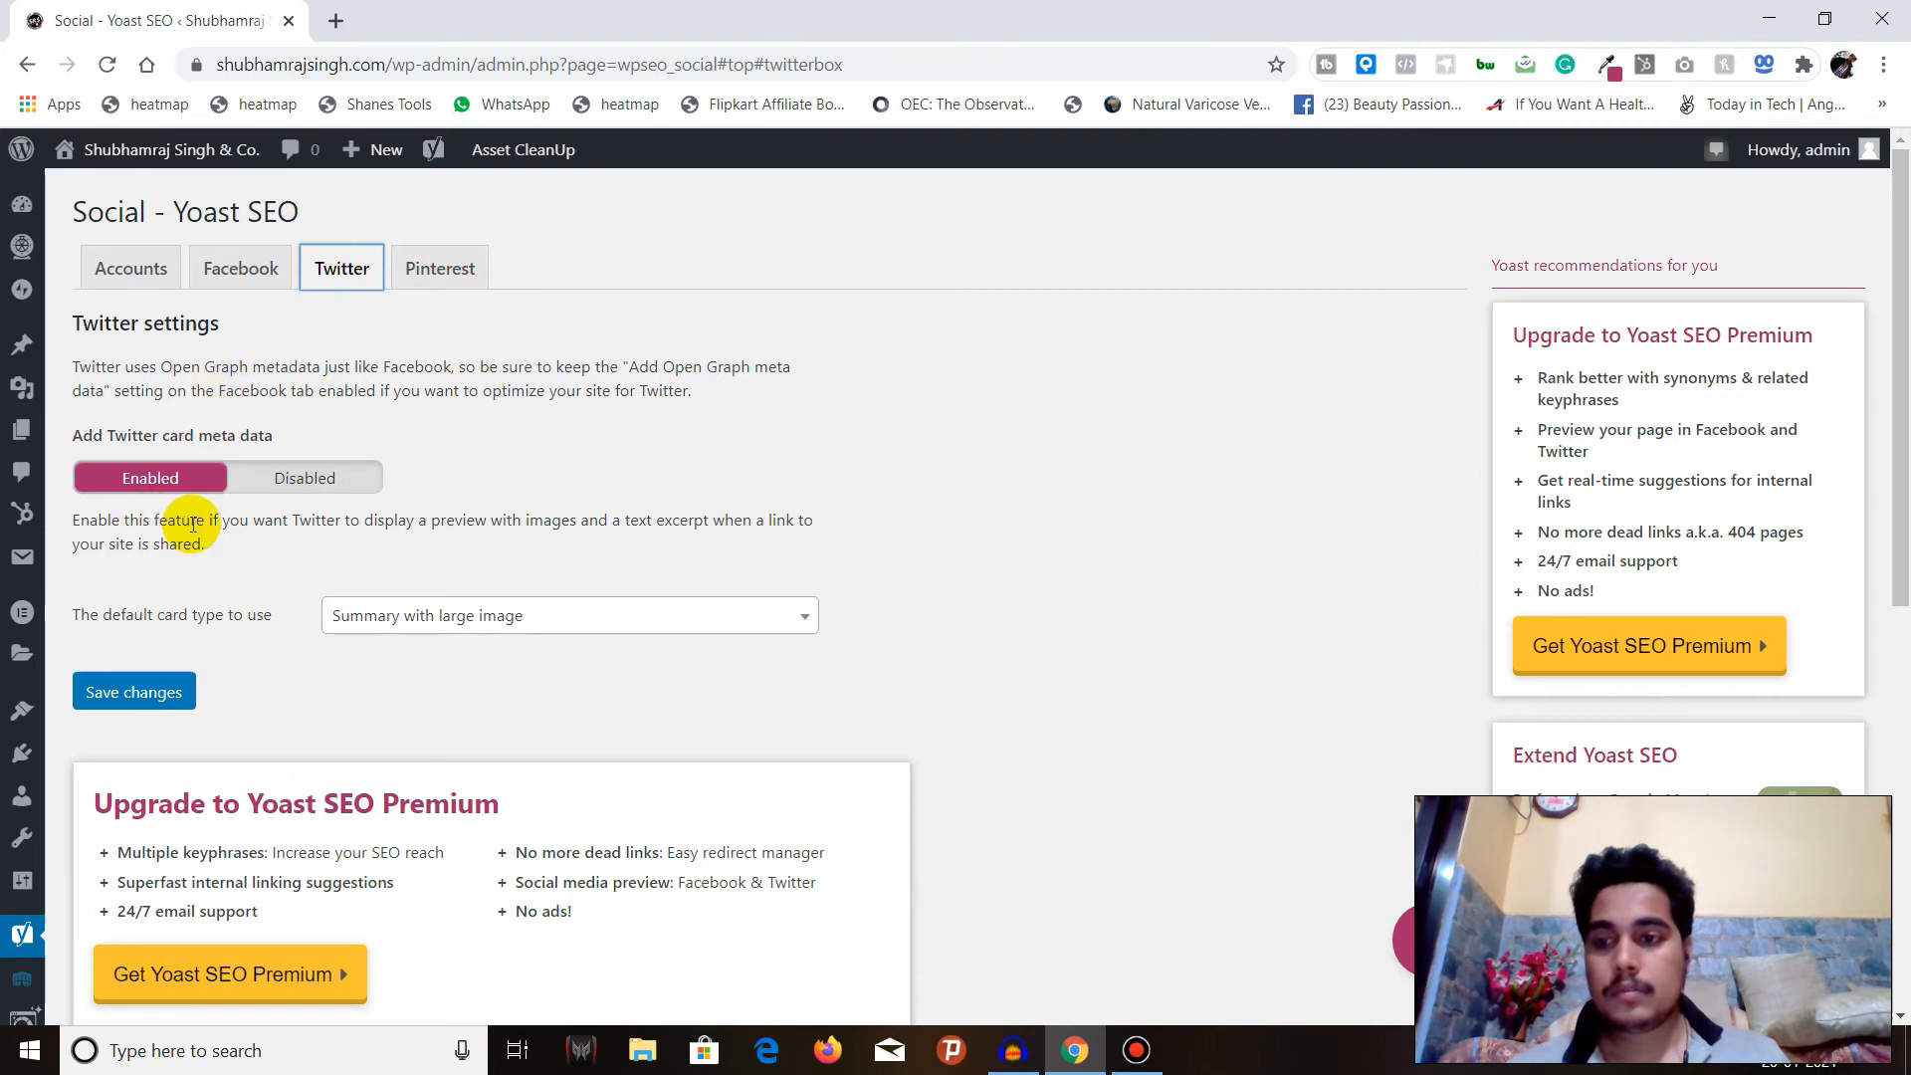
click(480, 270)
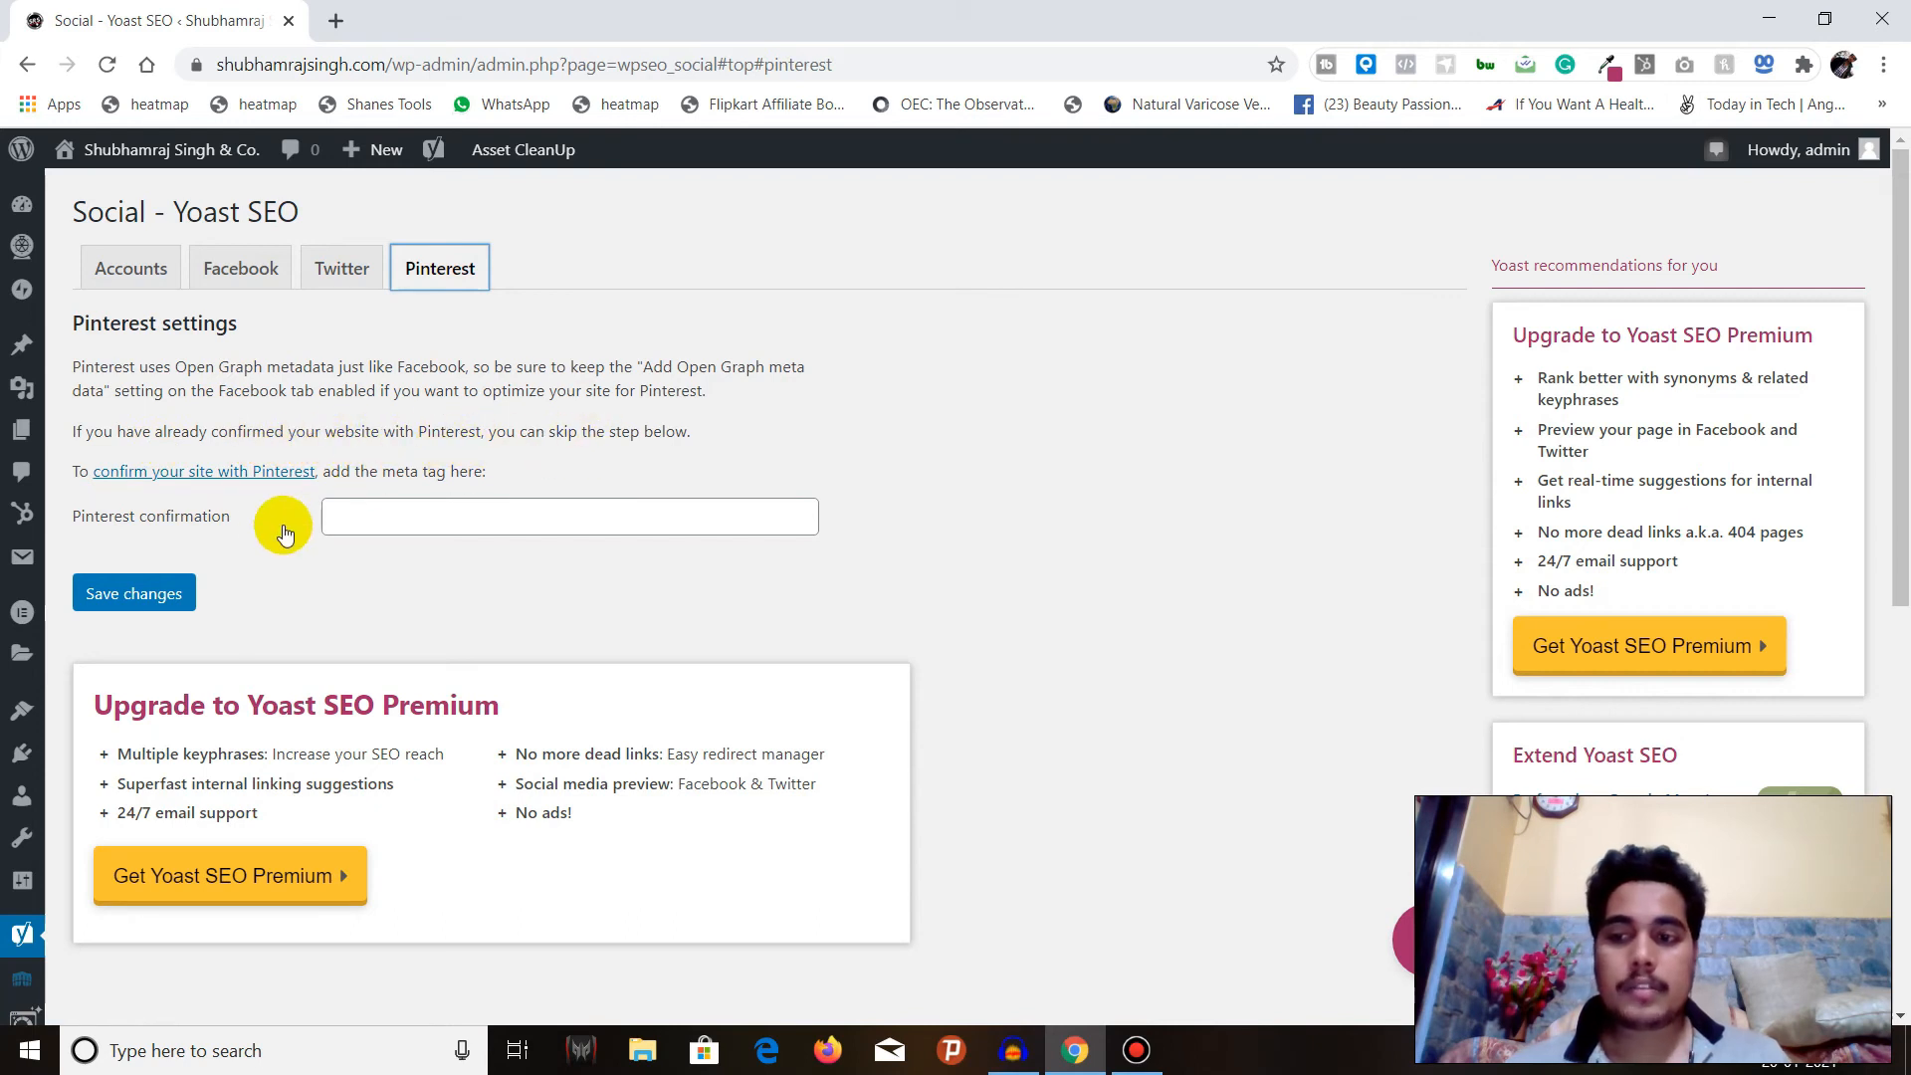
click(428, 517)
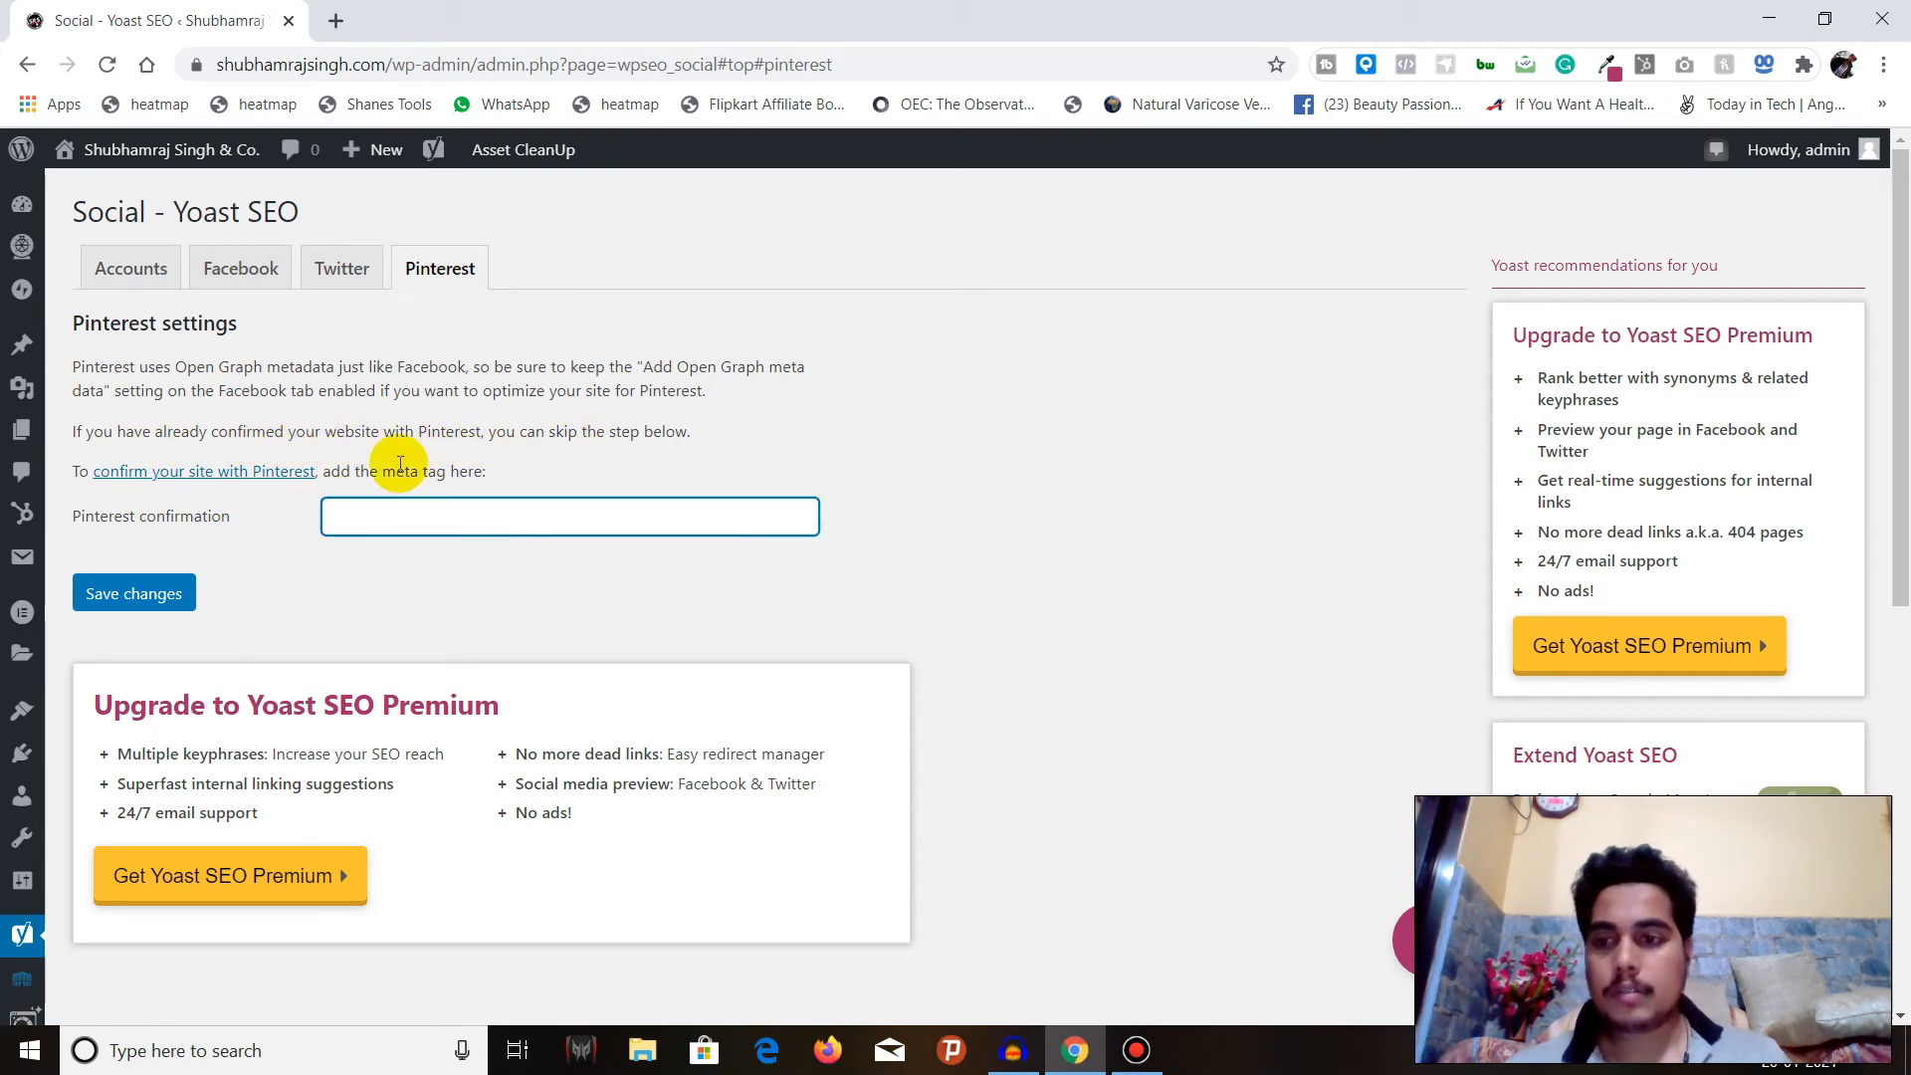
click(373, 427)
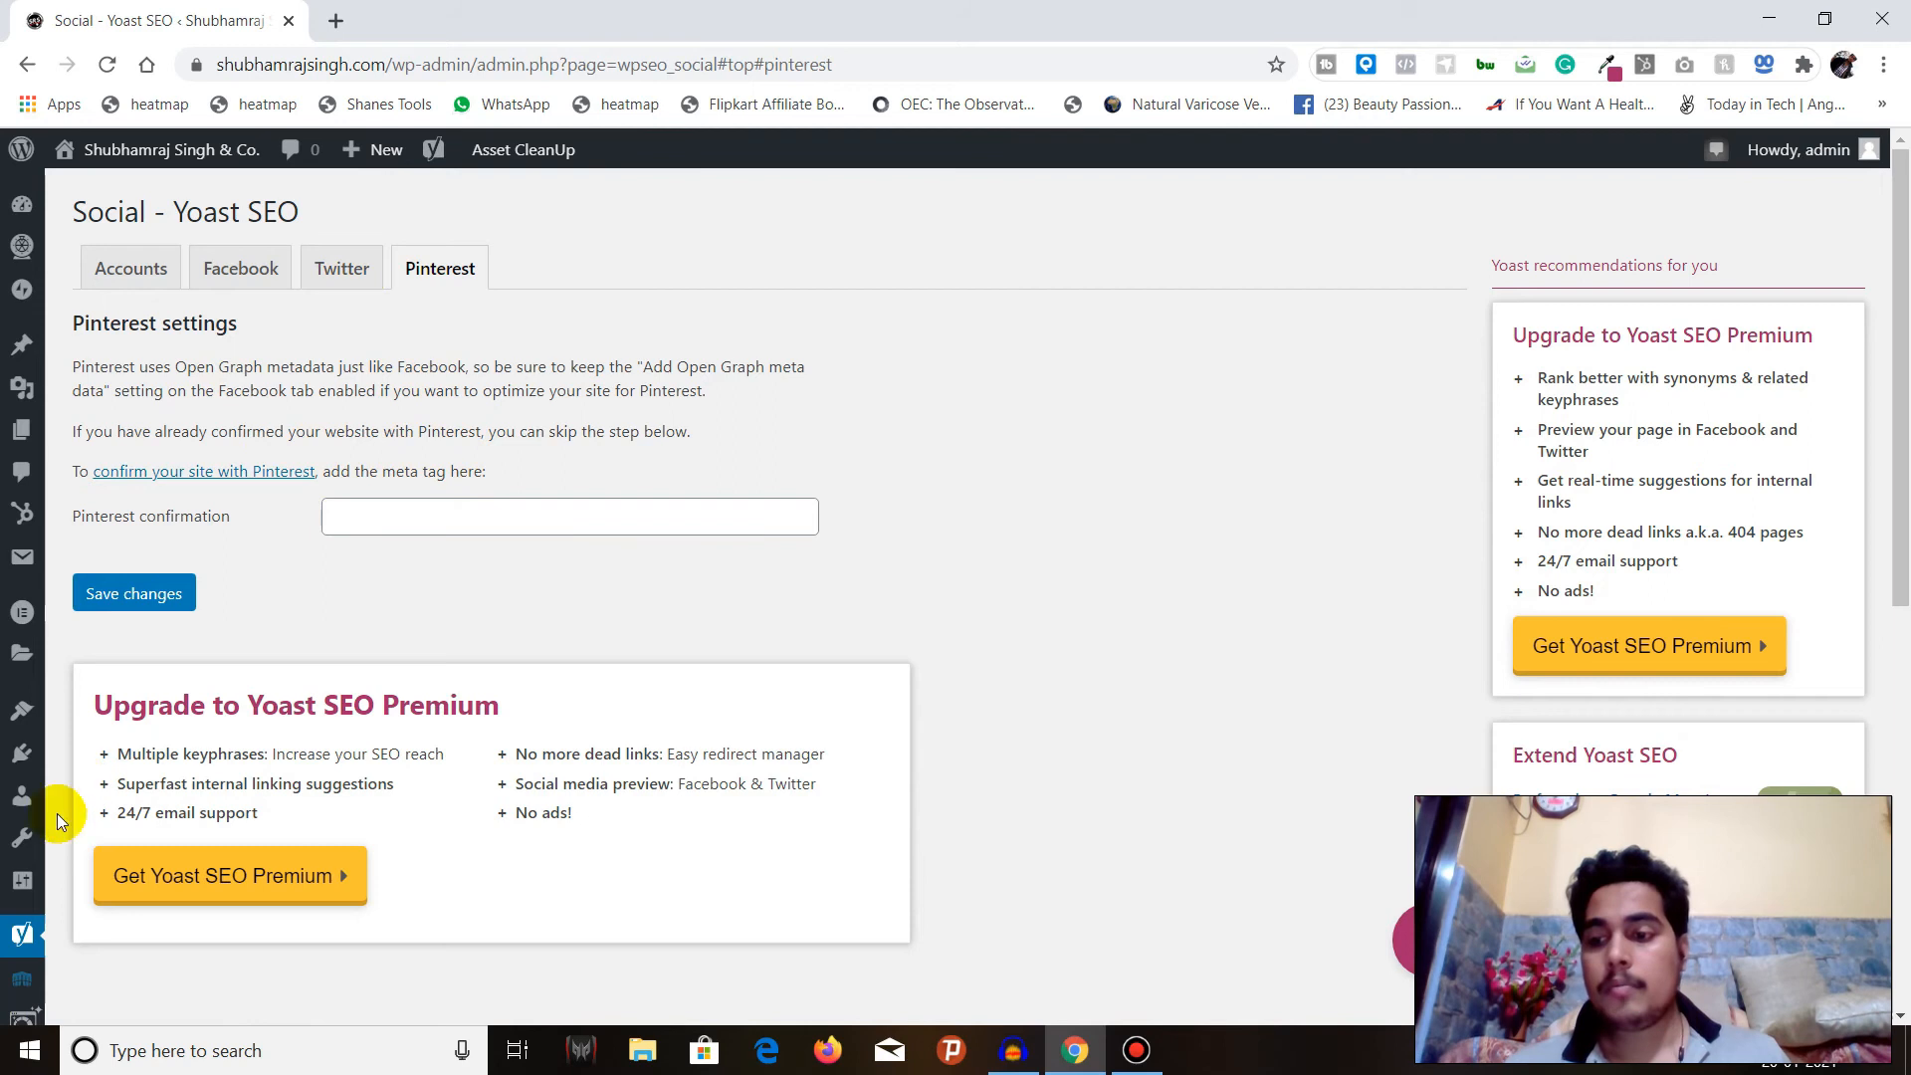
Open the Yoast Tools page and look over its import/export, file editor, bulk editor and SEO data optimization tools.
mouse_move(22, 933)
click(79, 924)
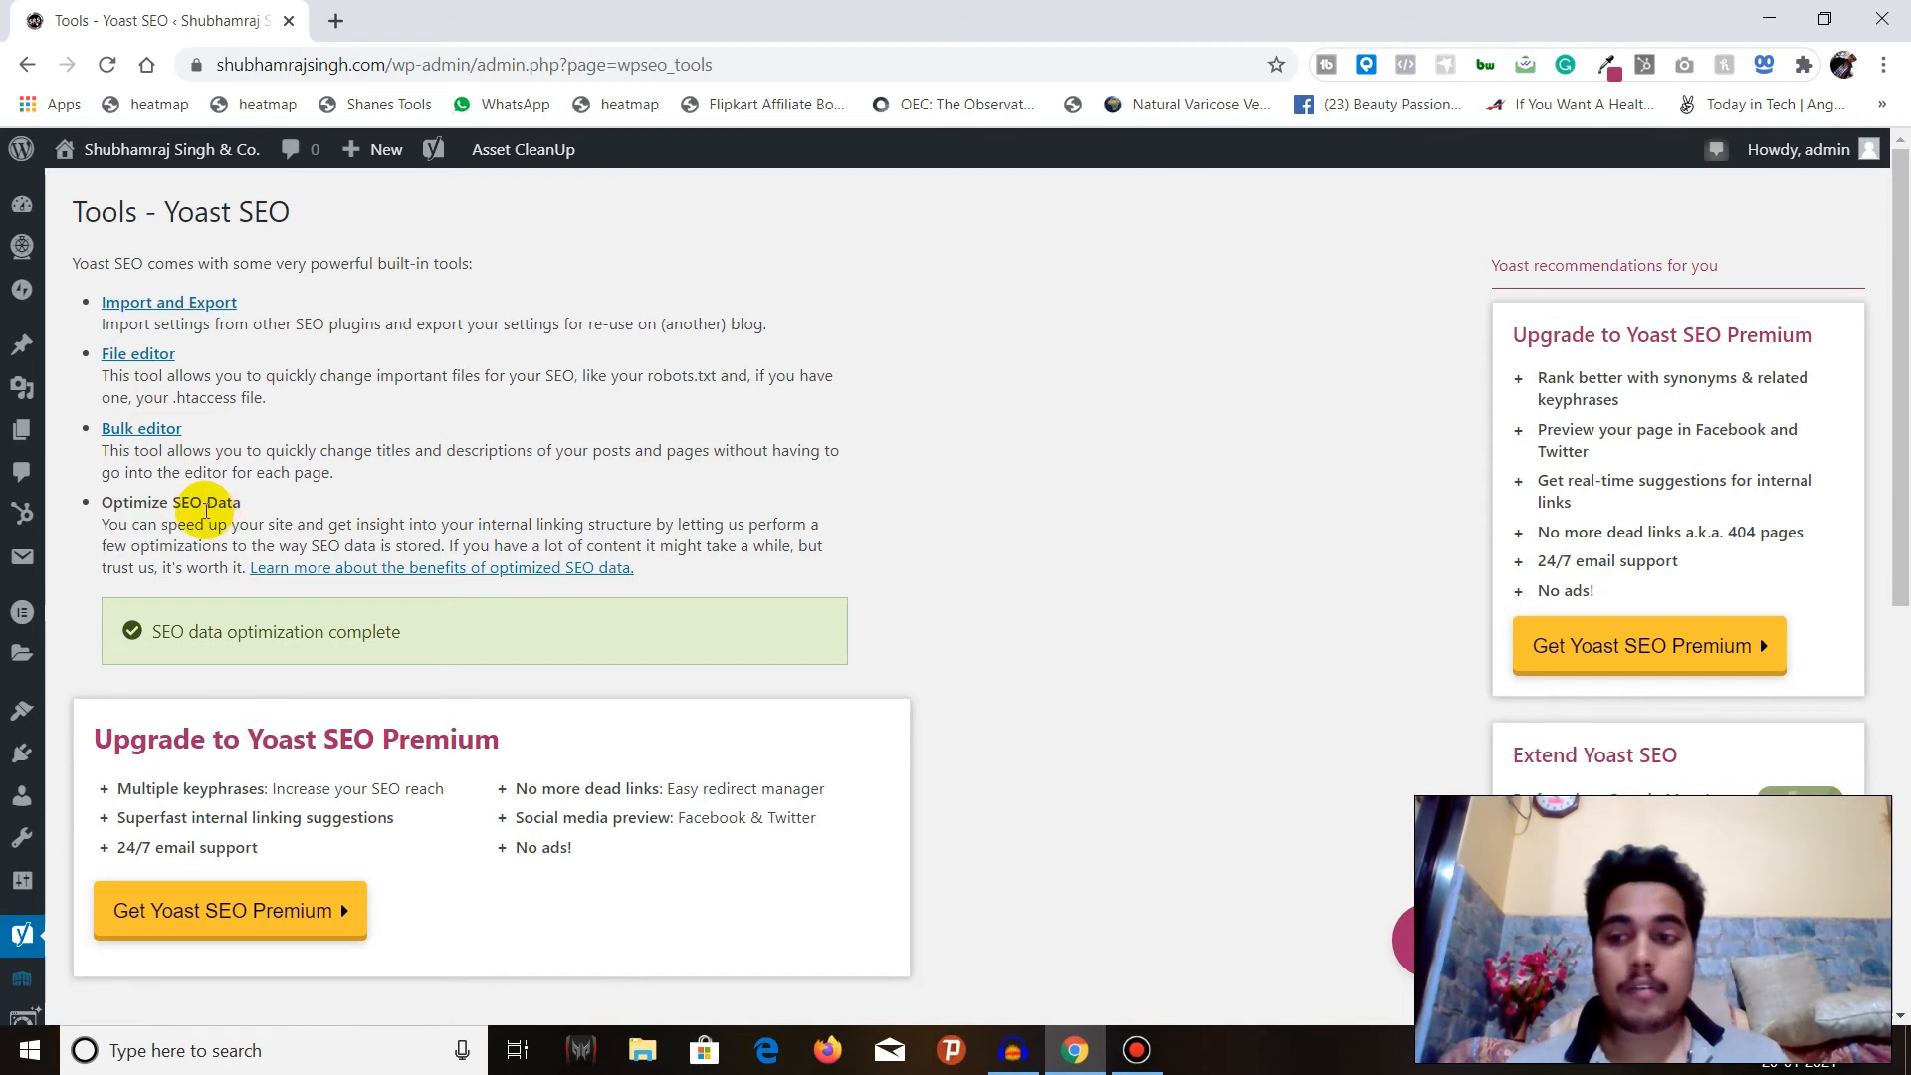
scroll(179, 527, down, 3)
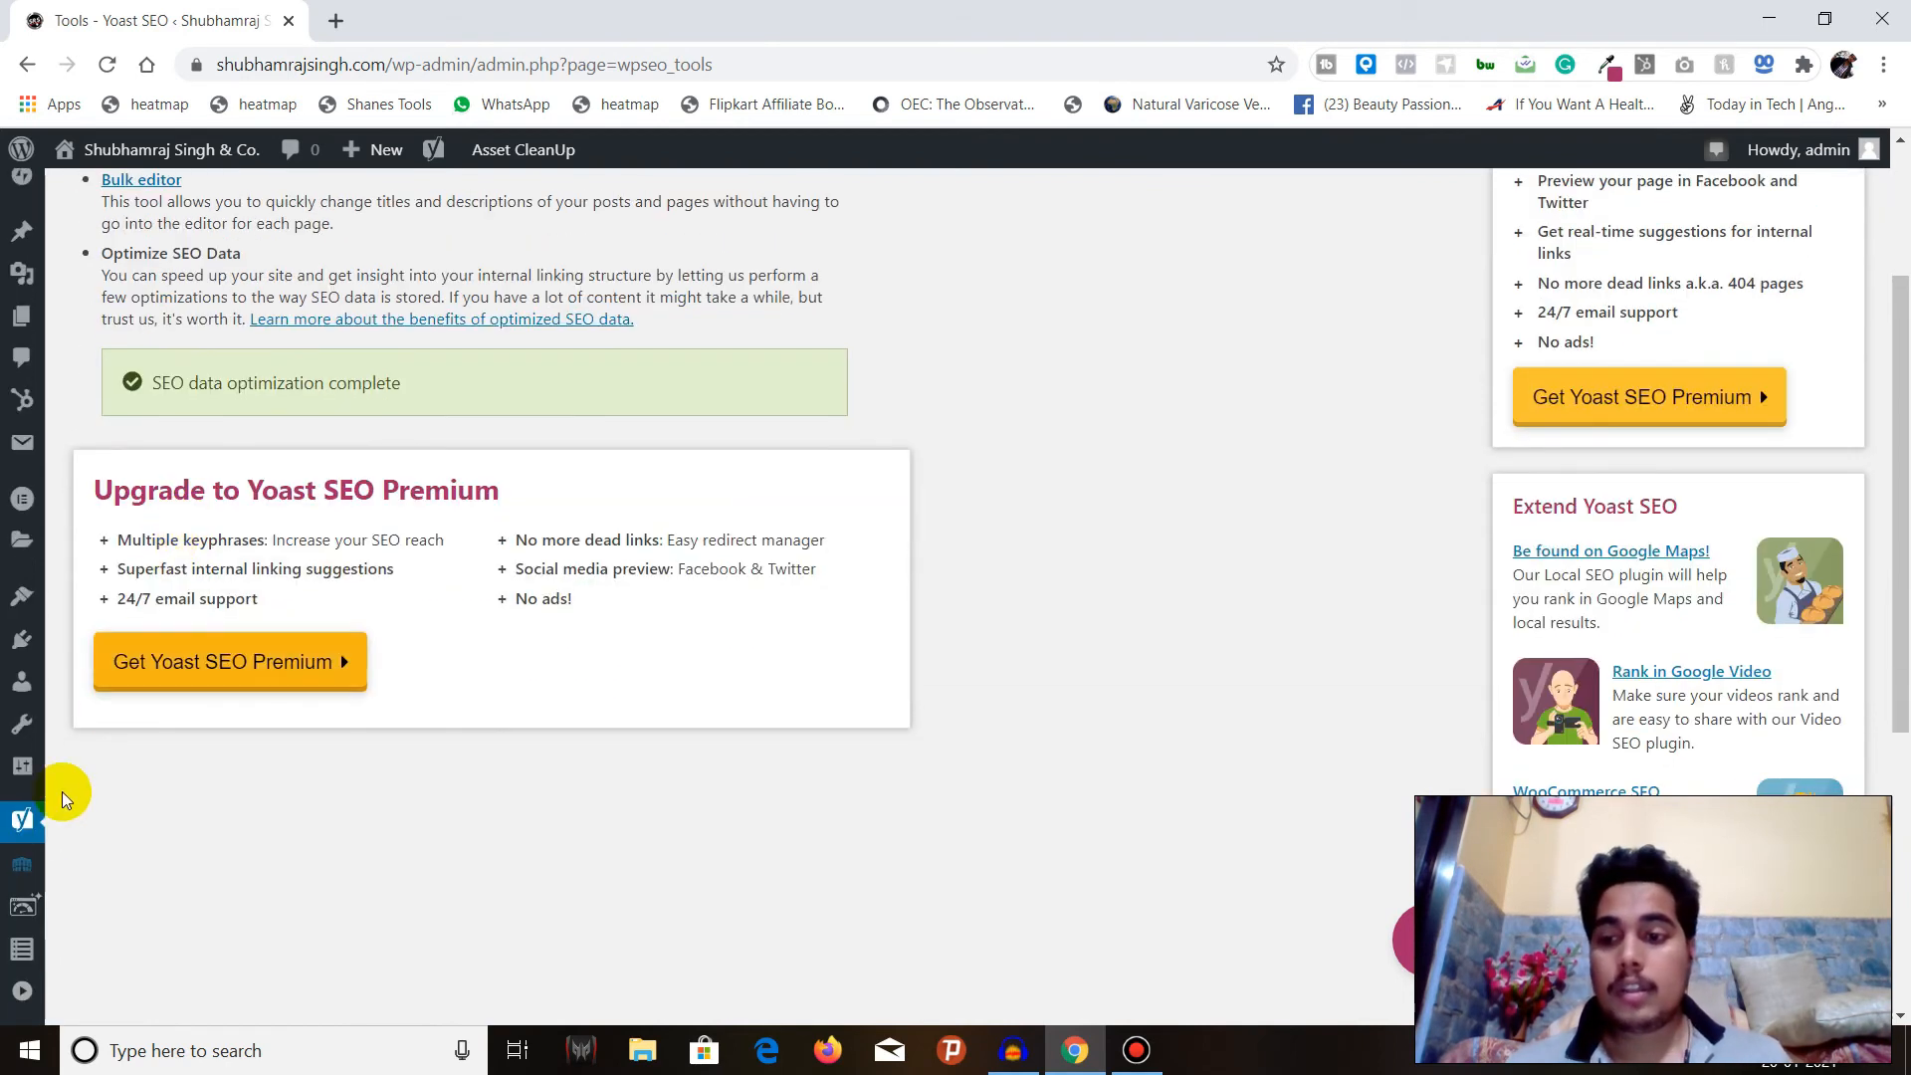
Open the Yoast Premium page and look through the Premium features and the Local, Video and News SEO extensions.
mouse_move(22, 819)
click(89, 958)
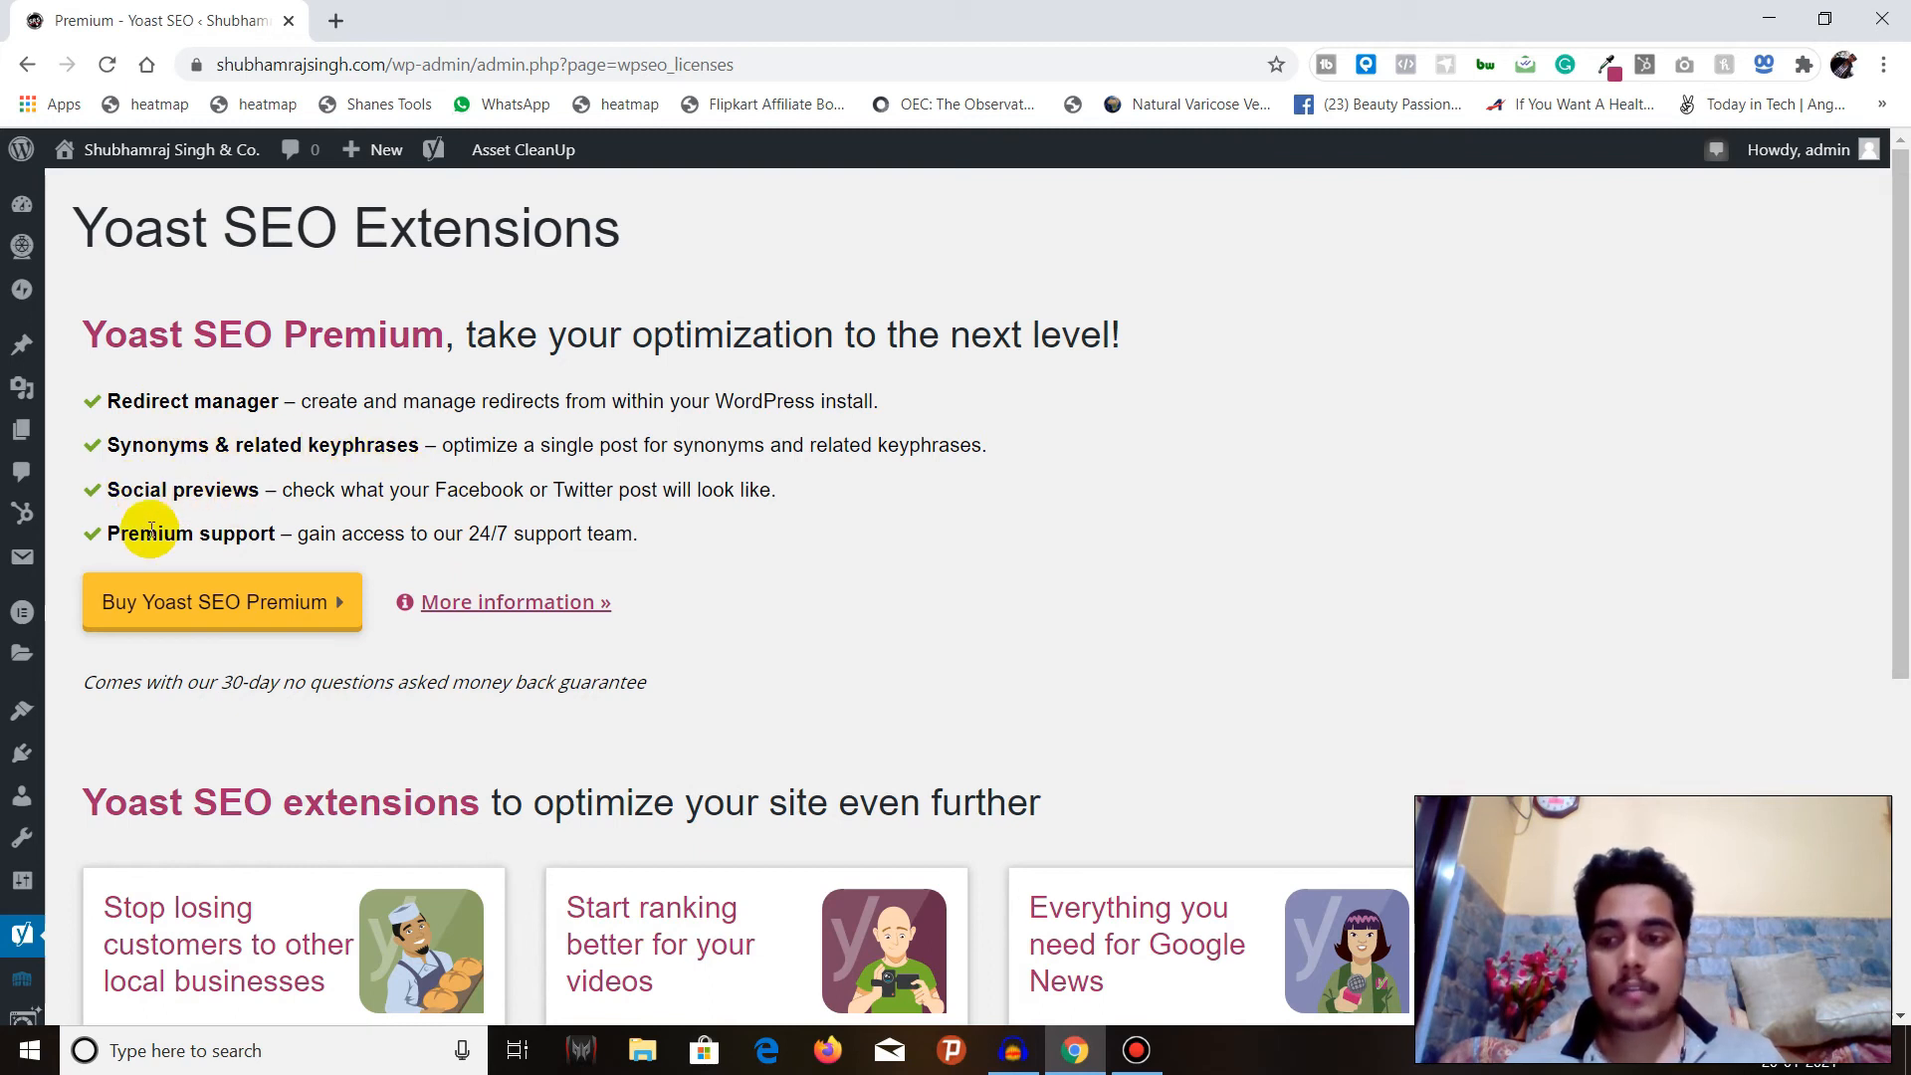
scroll(247, 537, down, 1)
scroll(247, 537, down, 3)
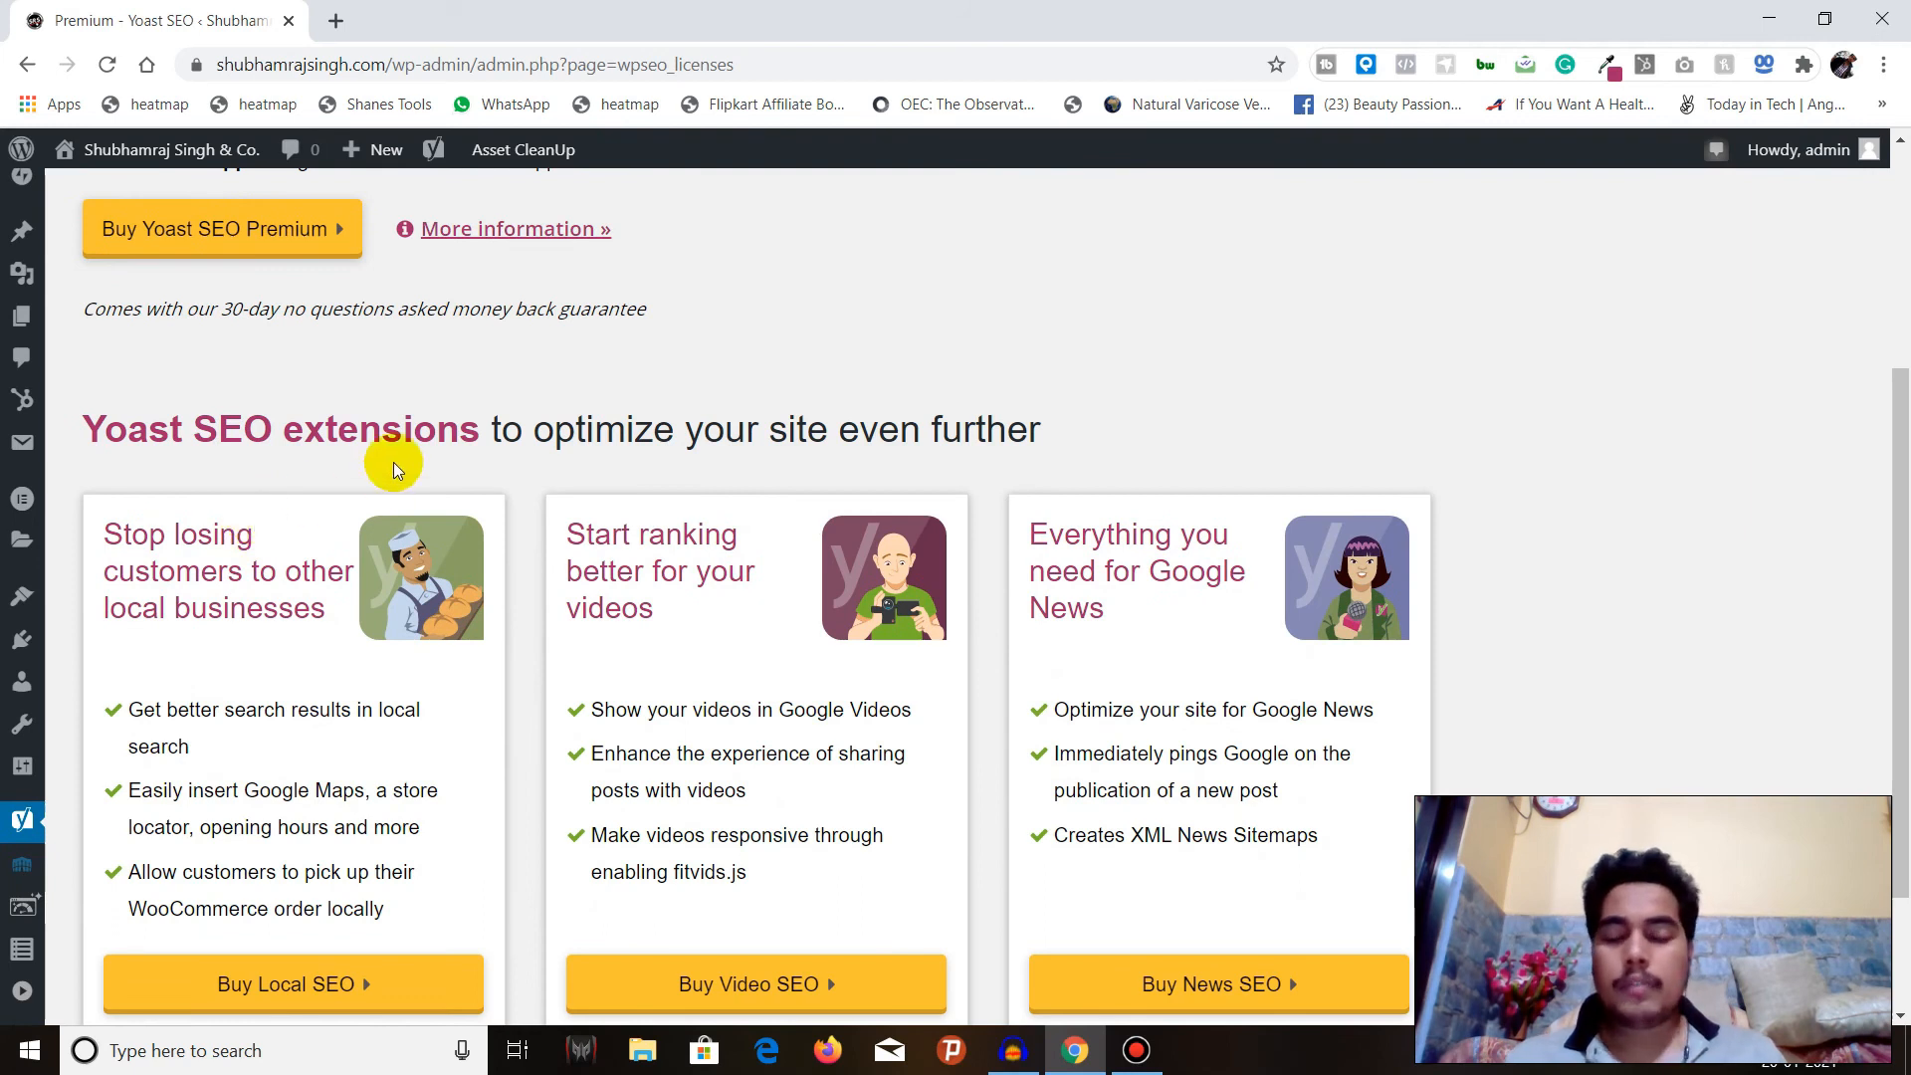
scroll(406, 456, up, 4)
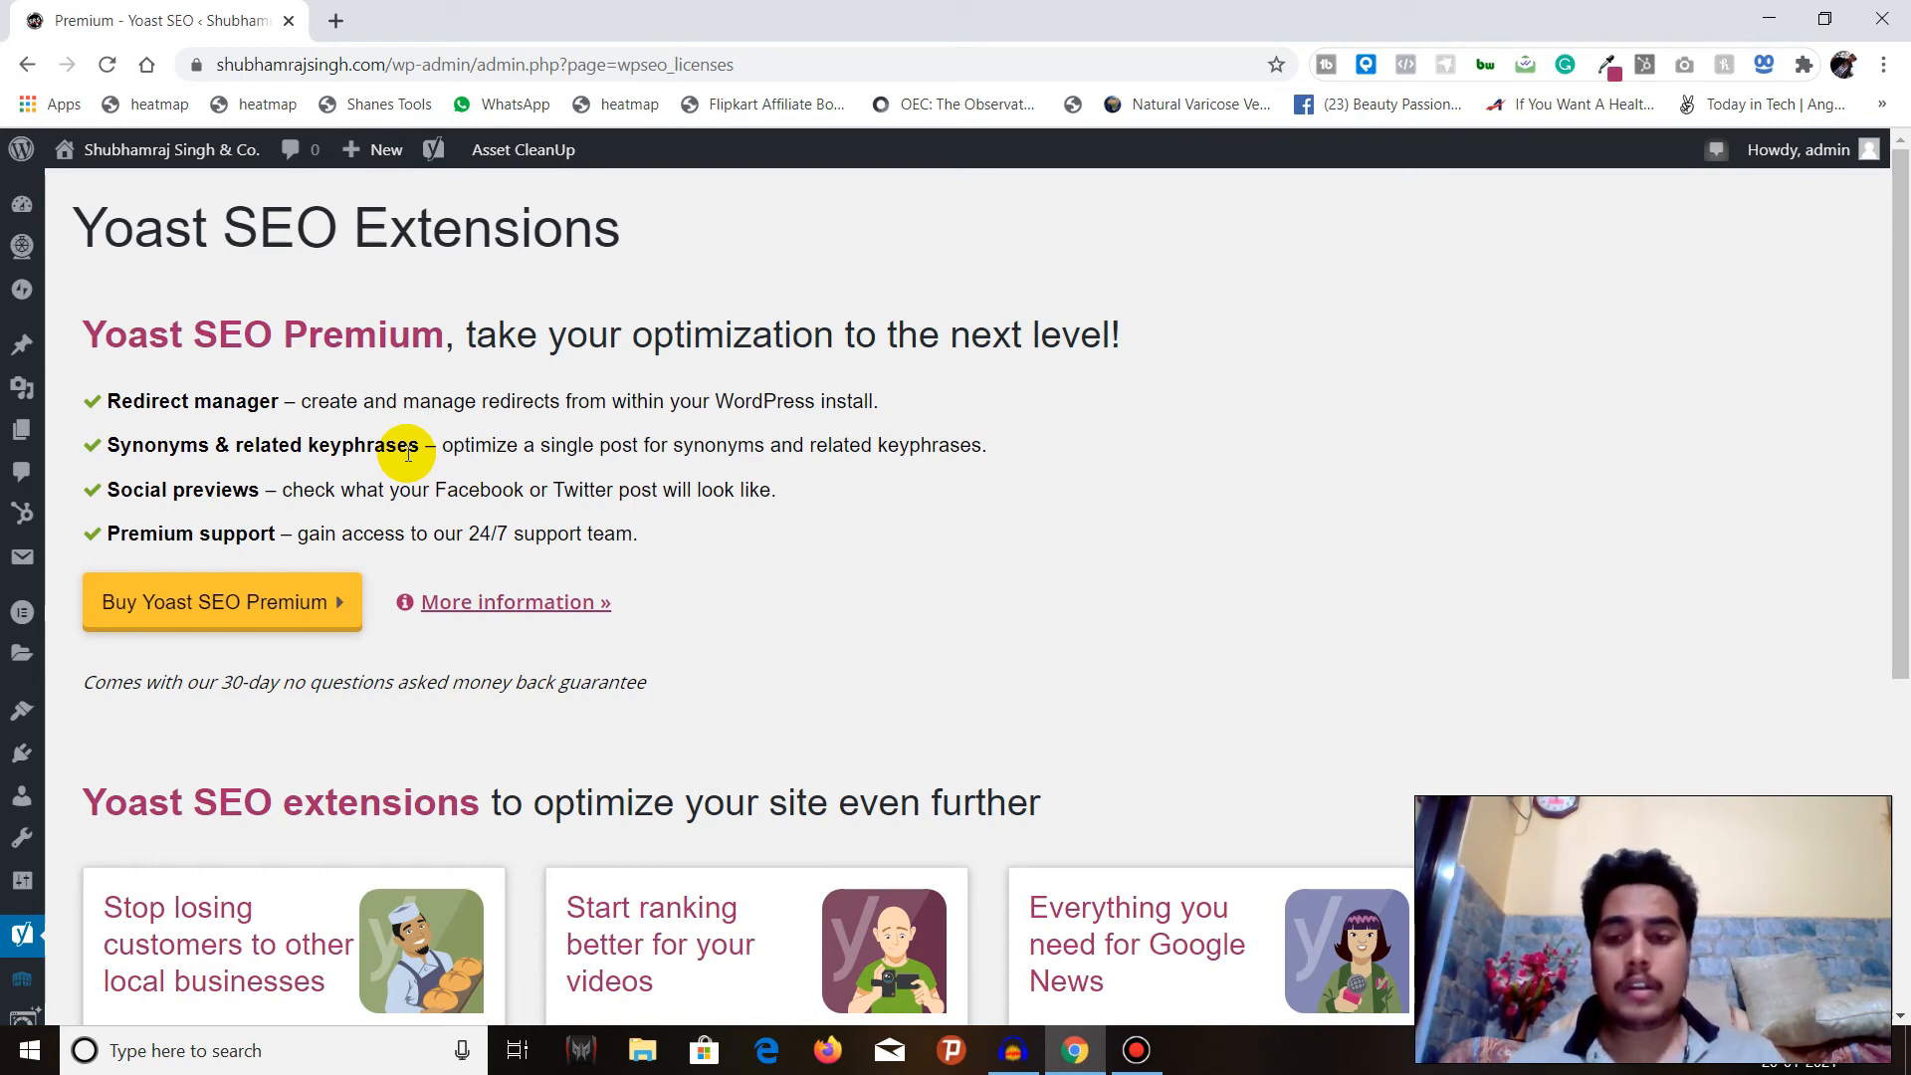
scroll(407, 453, down, 5)
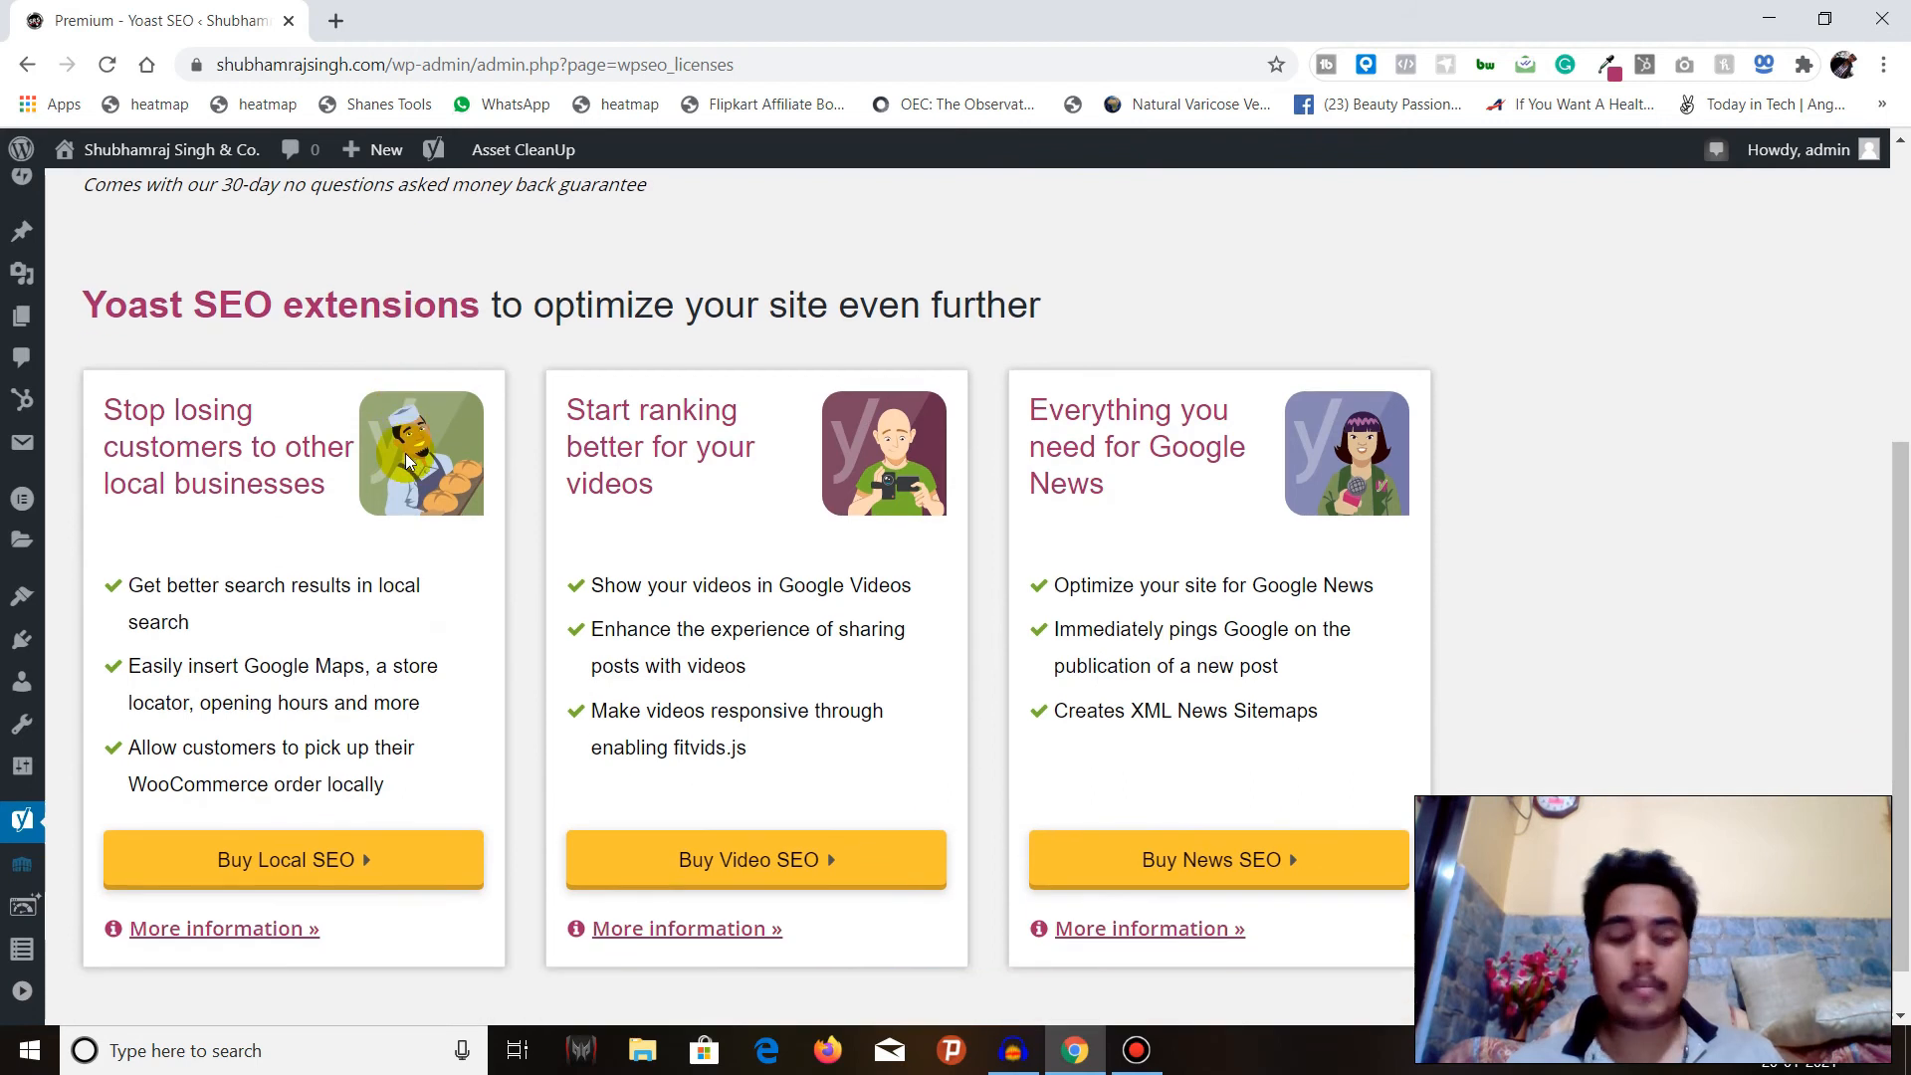
mouse_move(22, 818)
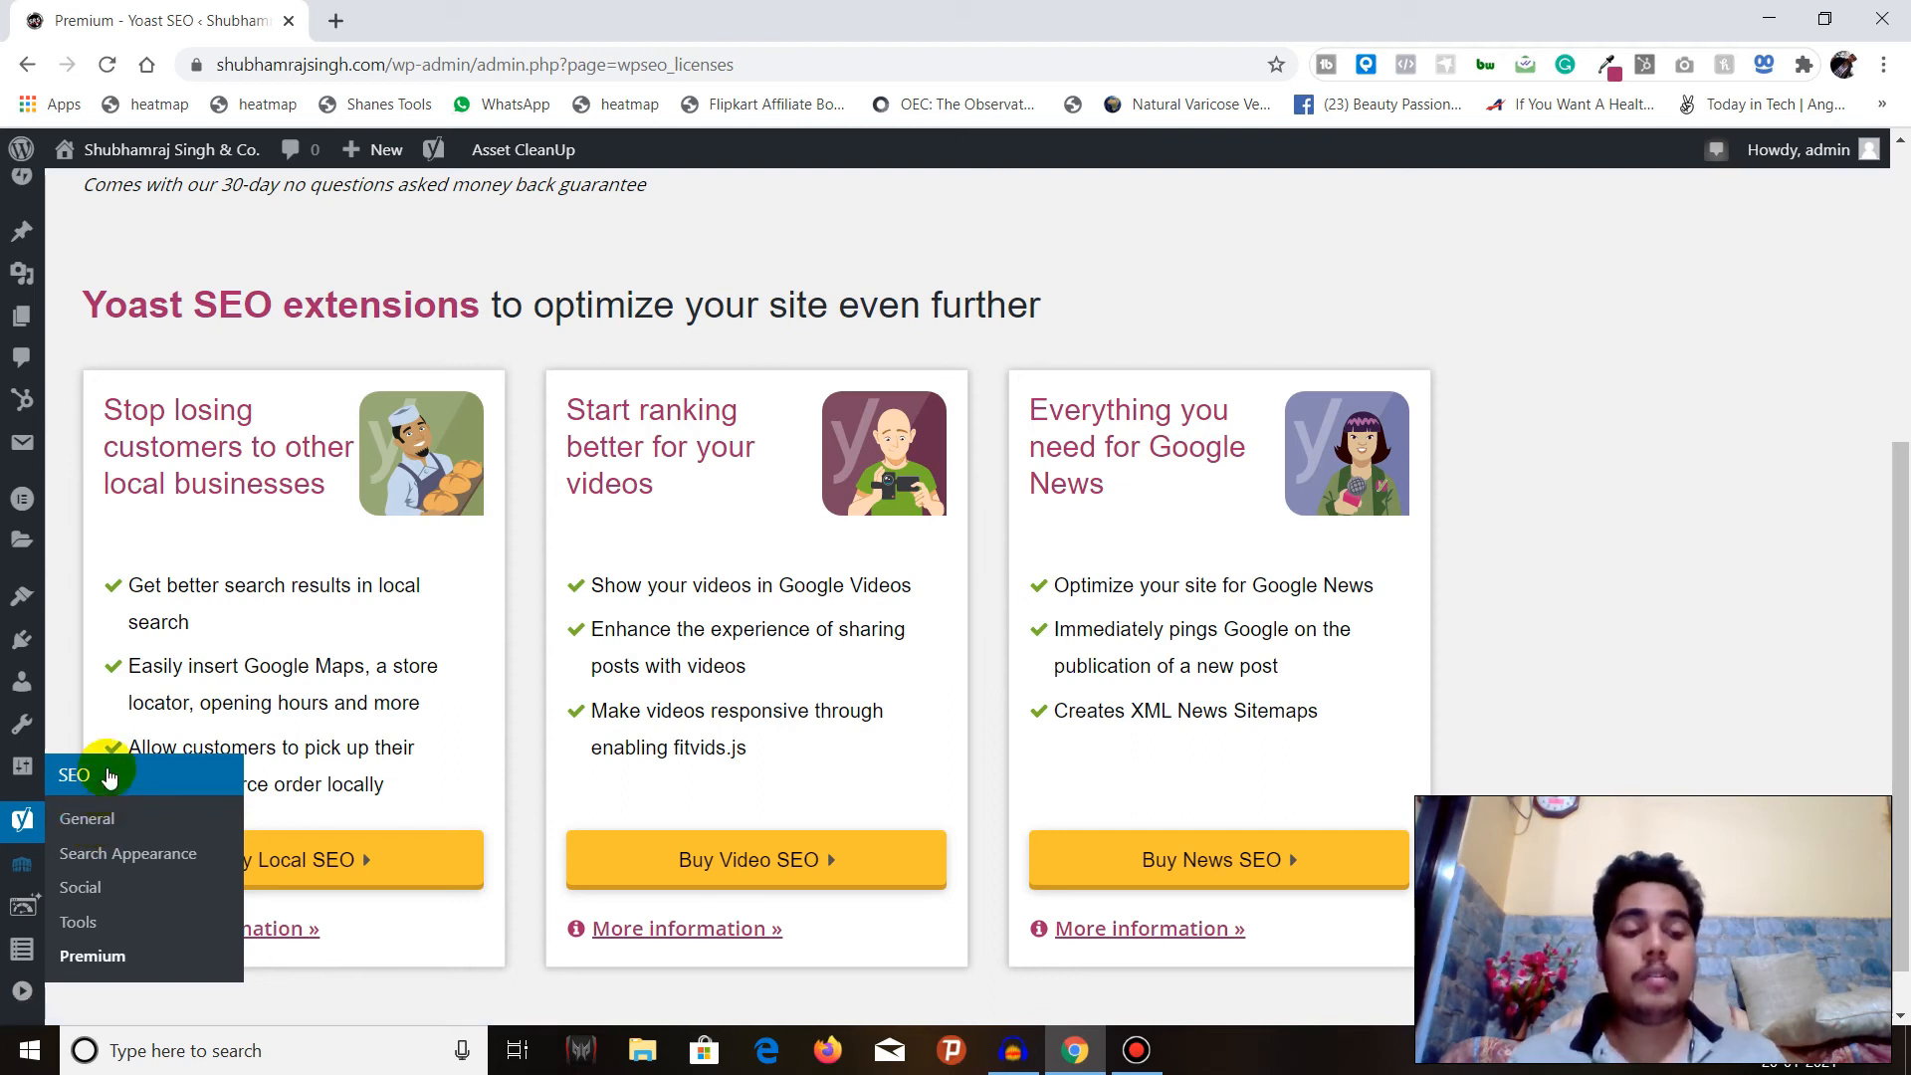
Open the Logo post from the Posts list for editing, dismiss the editor welcome guide and go to its Yoast SEO section.
scroll(95, 489, up, 3)
scroll(96, 489, up, 1)
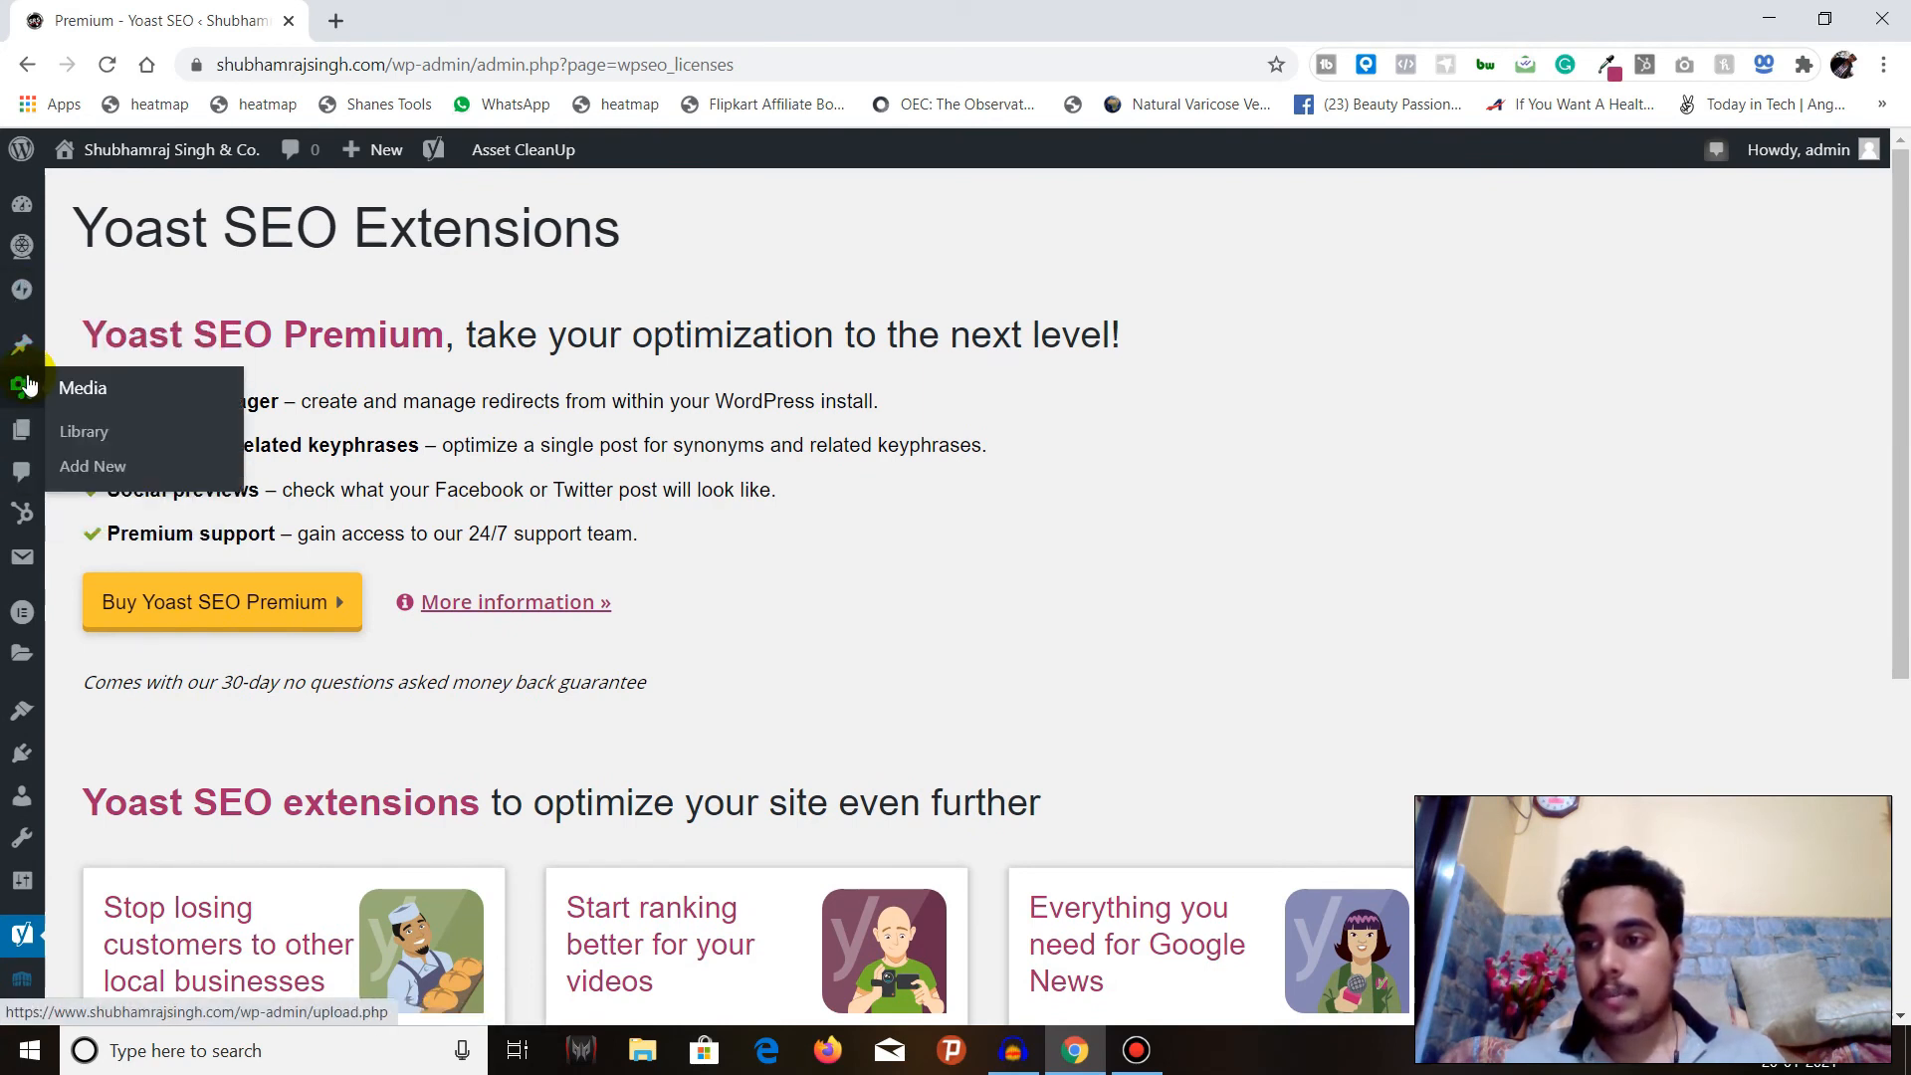
click(101, 395)
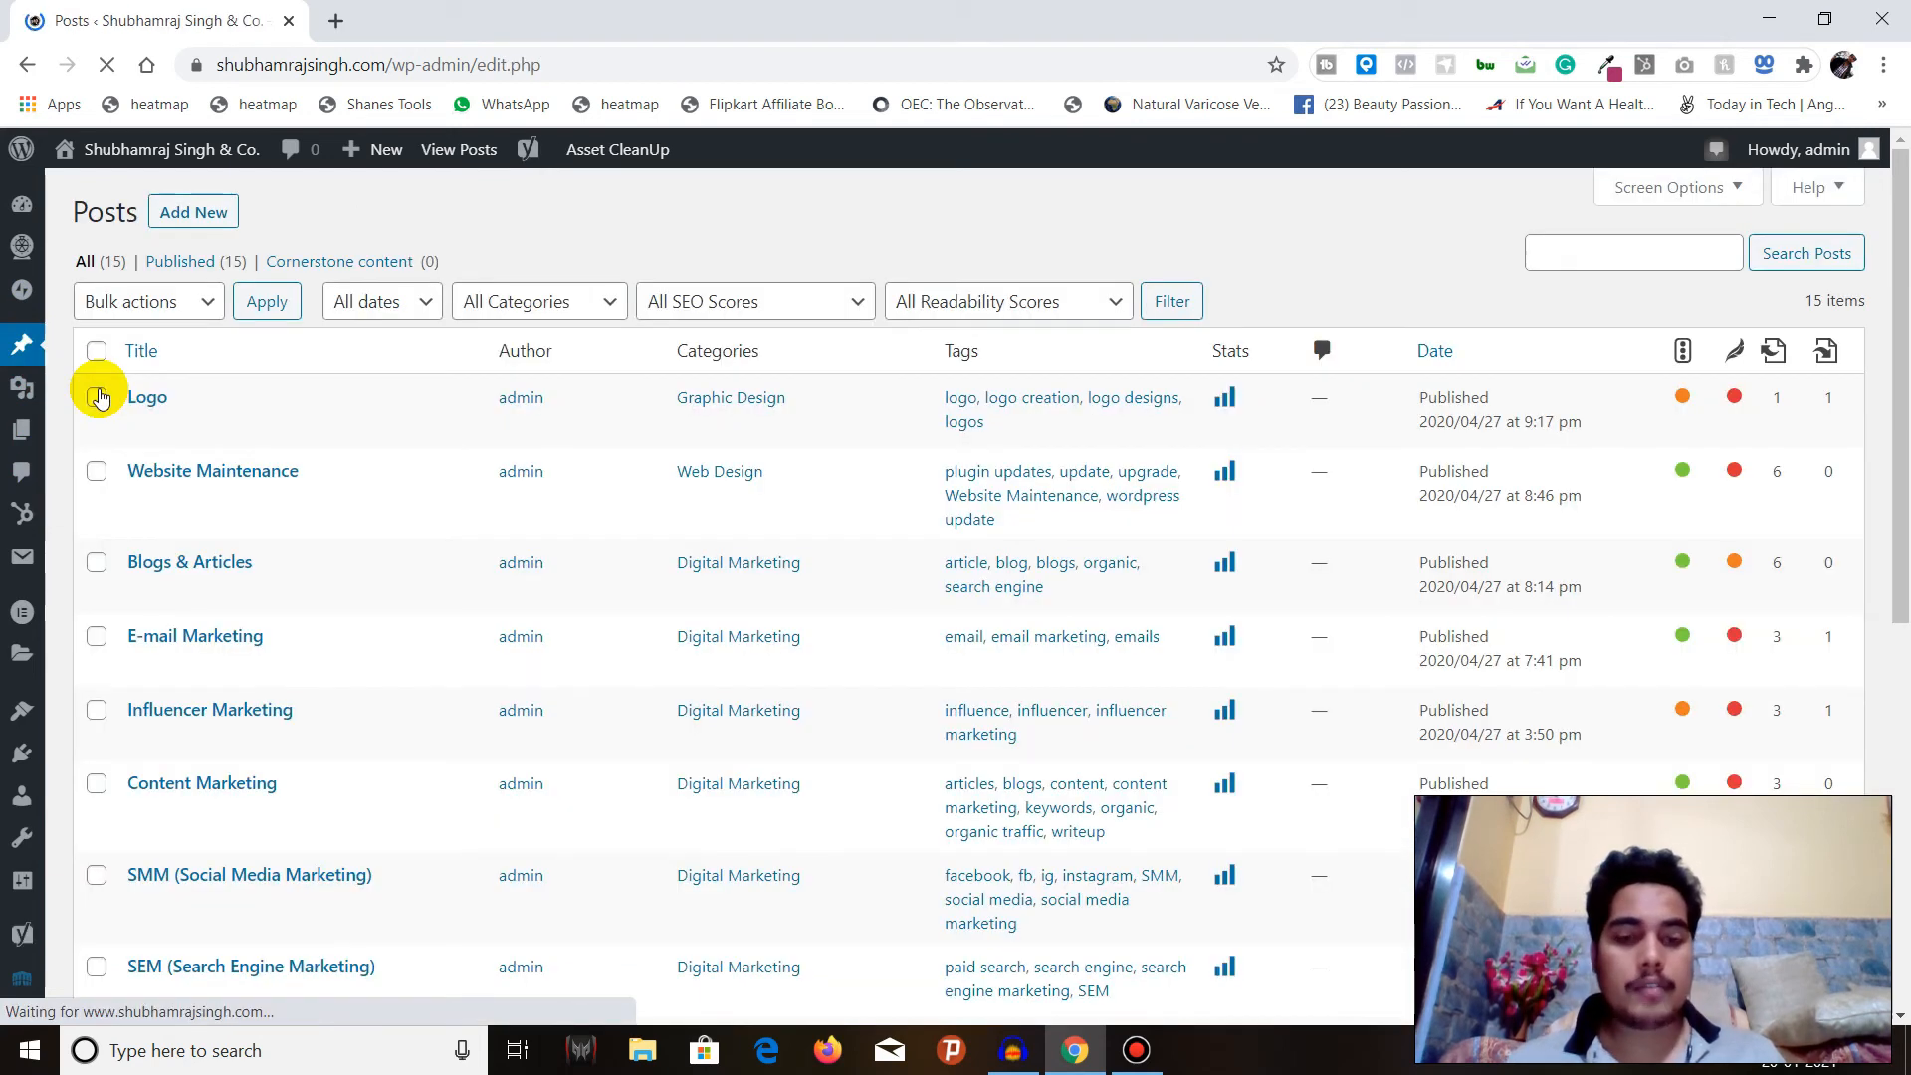
click(142, 428)
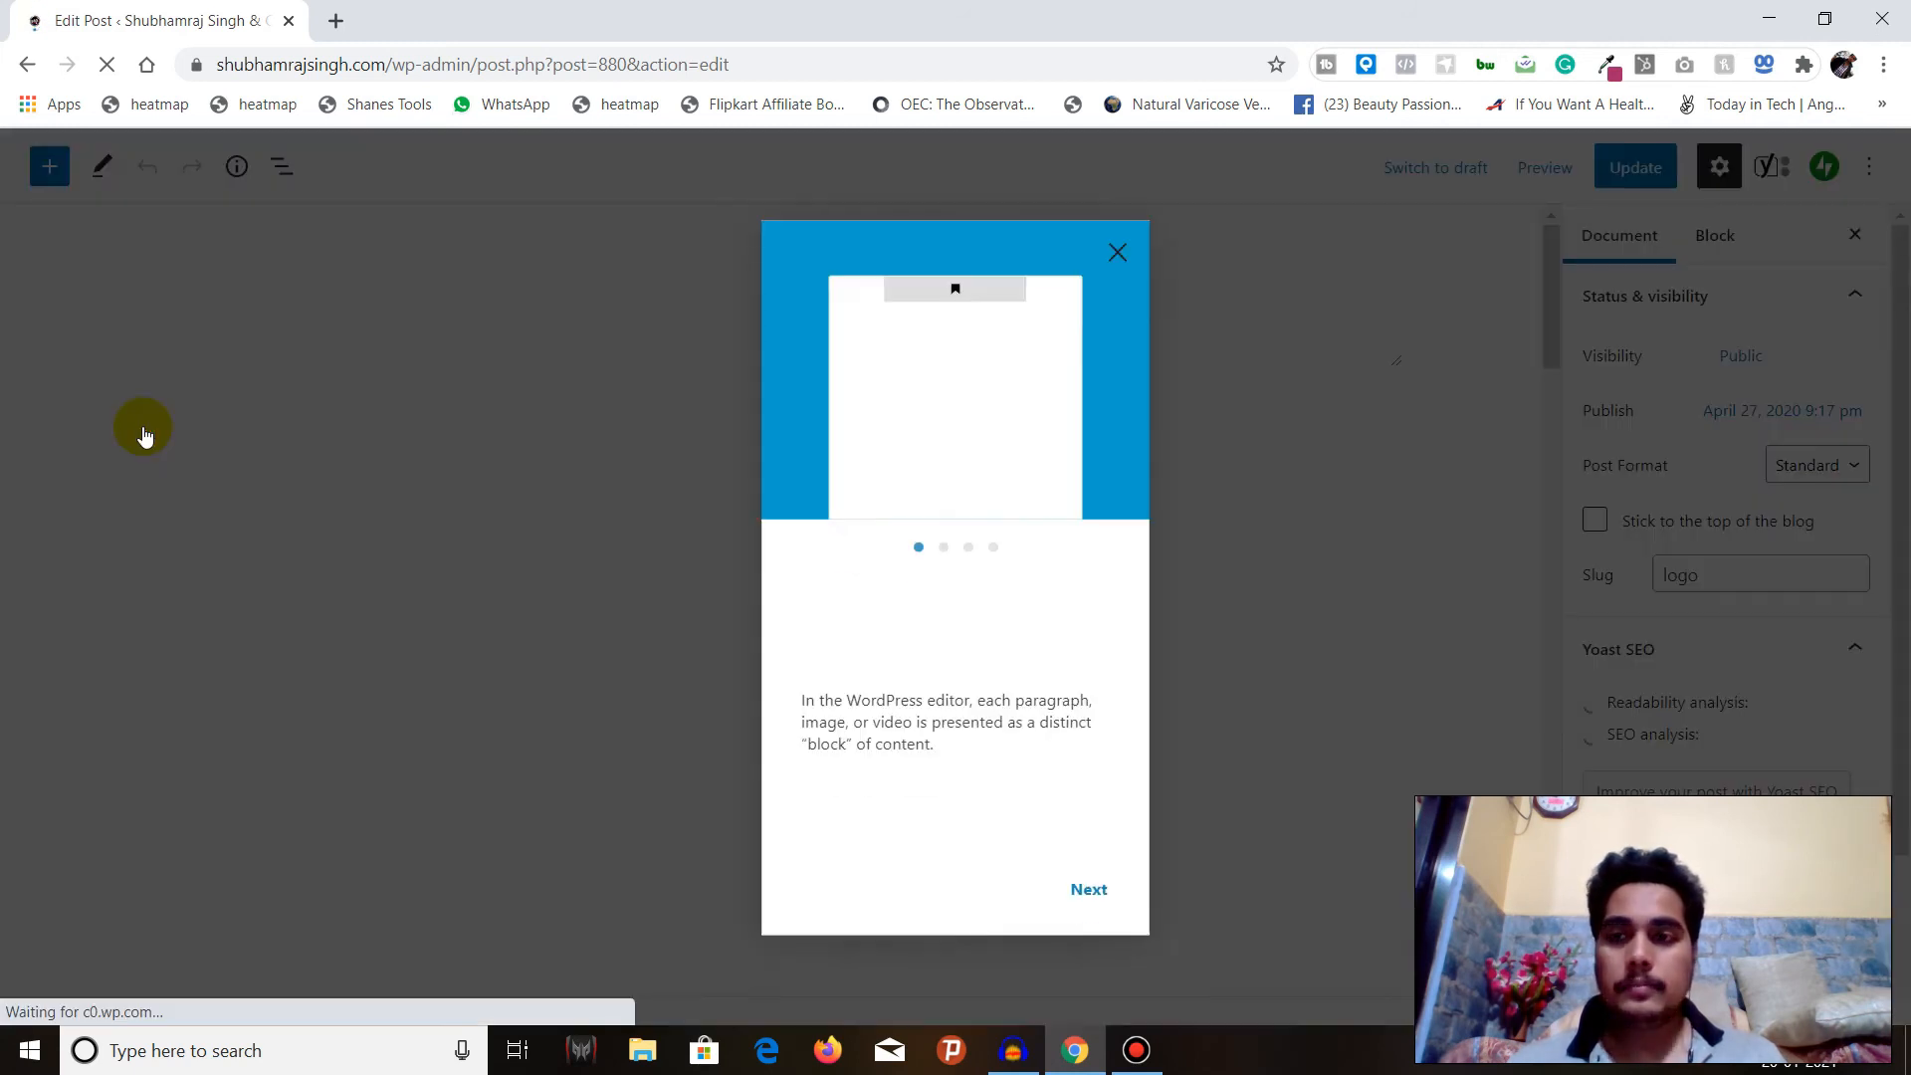
click(1122, 250)
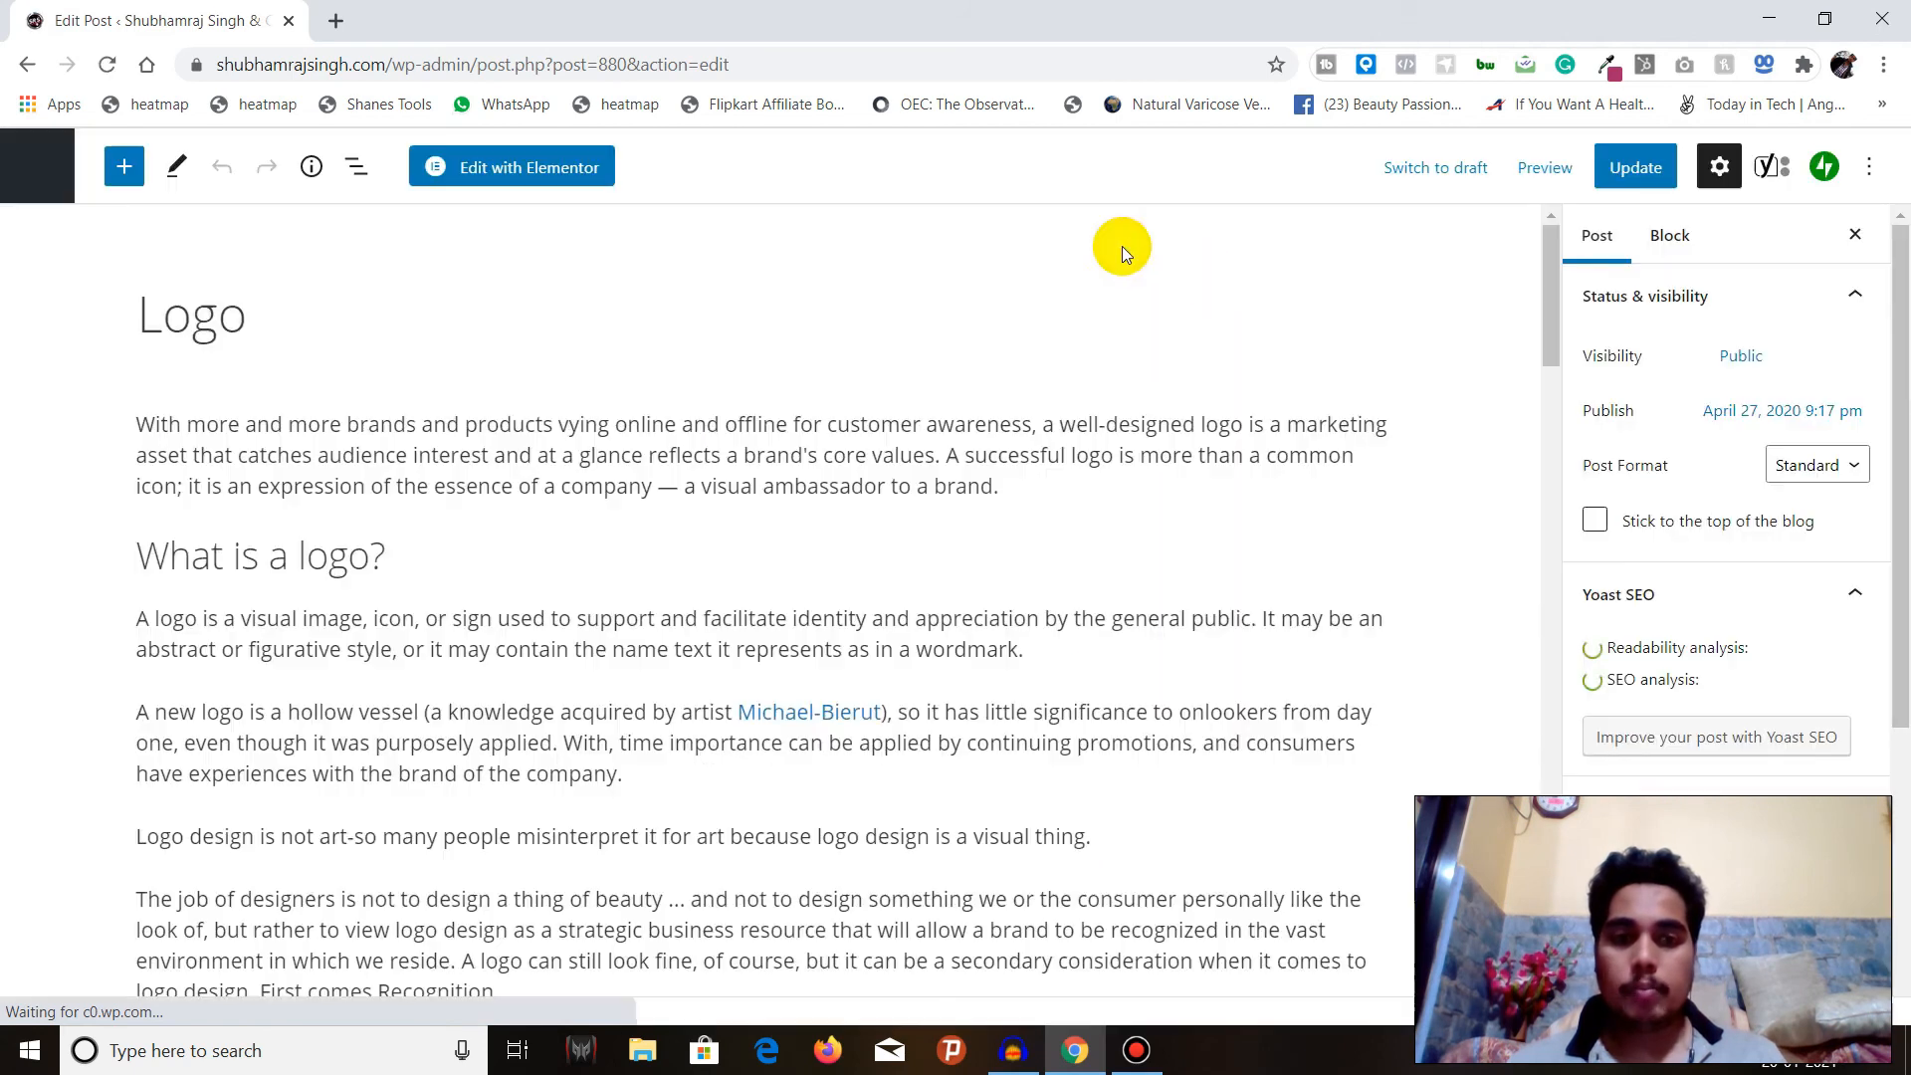
drag(1549, 267, 1585, 841)
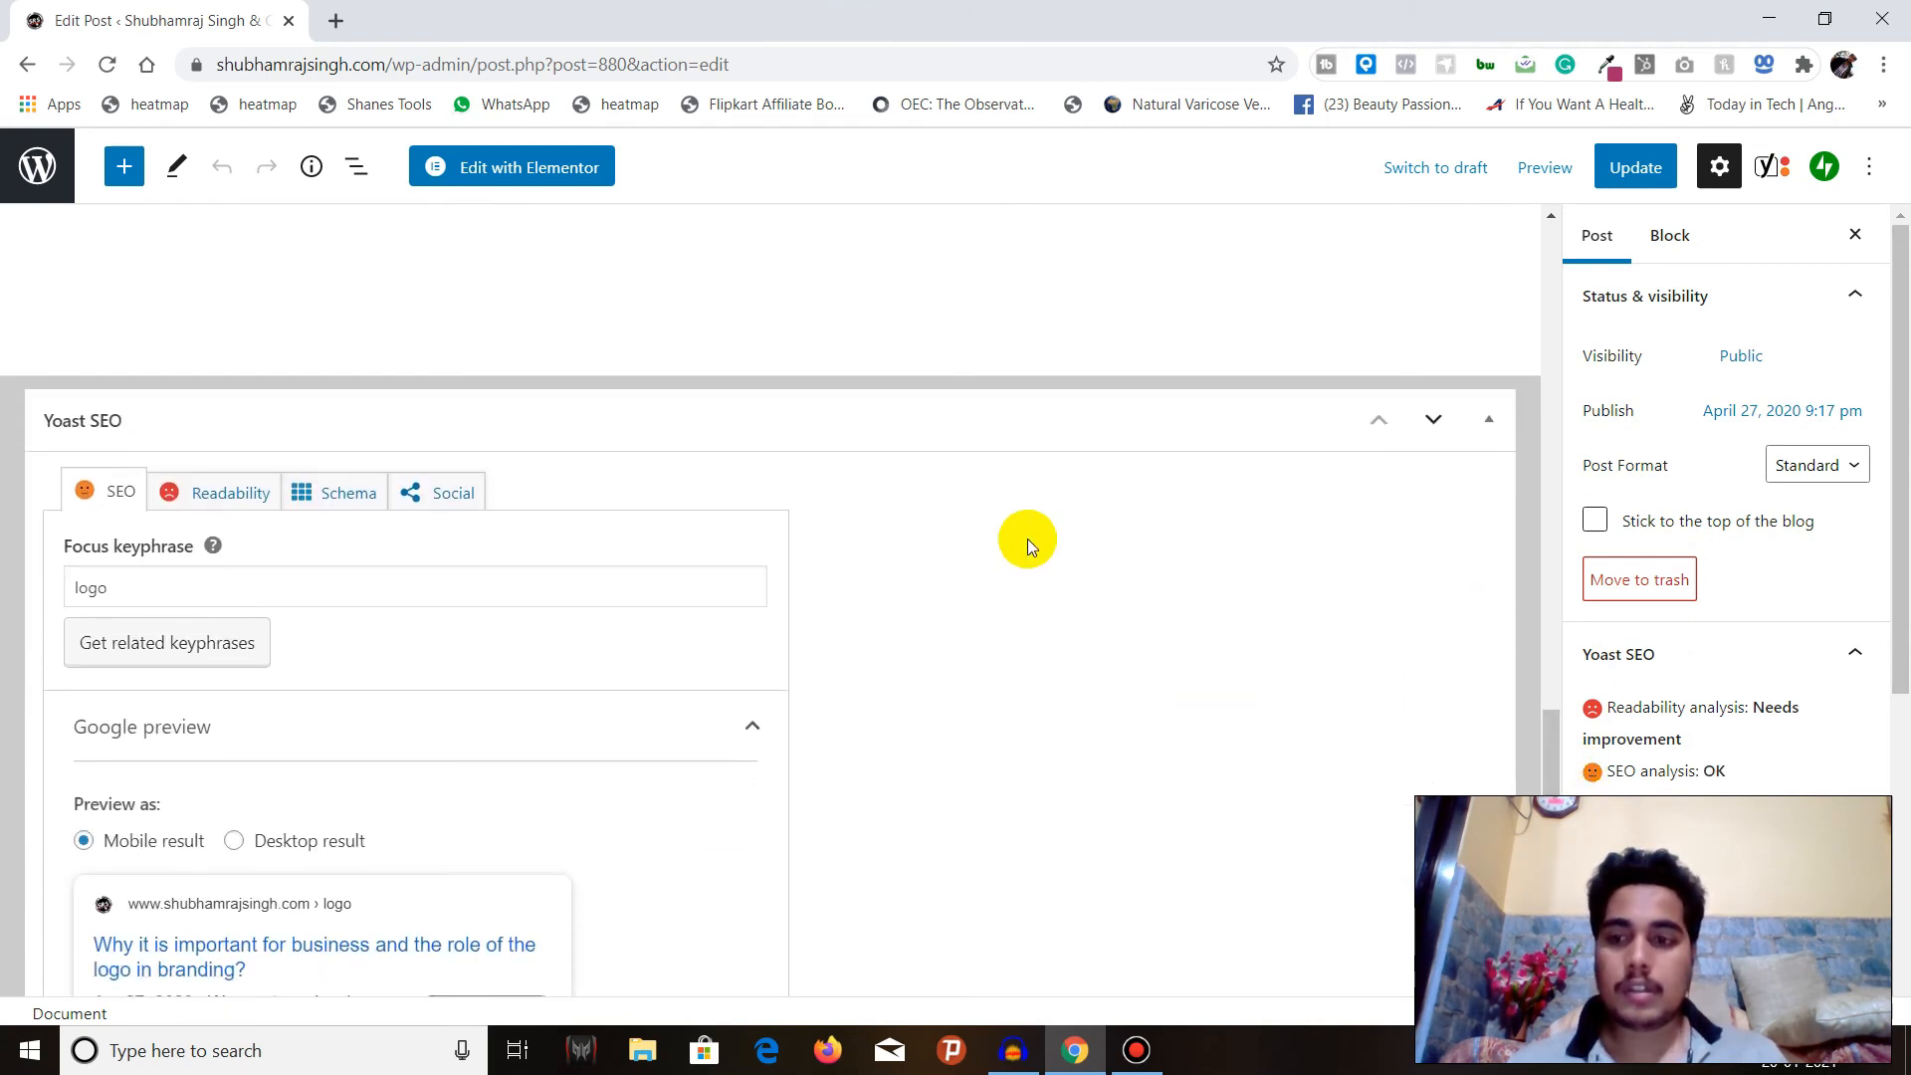
Review the Logo post's focus keyphrase and compare its Google preview as desktop result and mobile result.
scroll(1030, 539, down, 3)
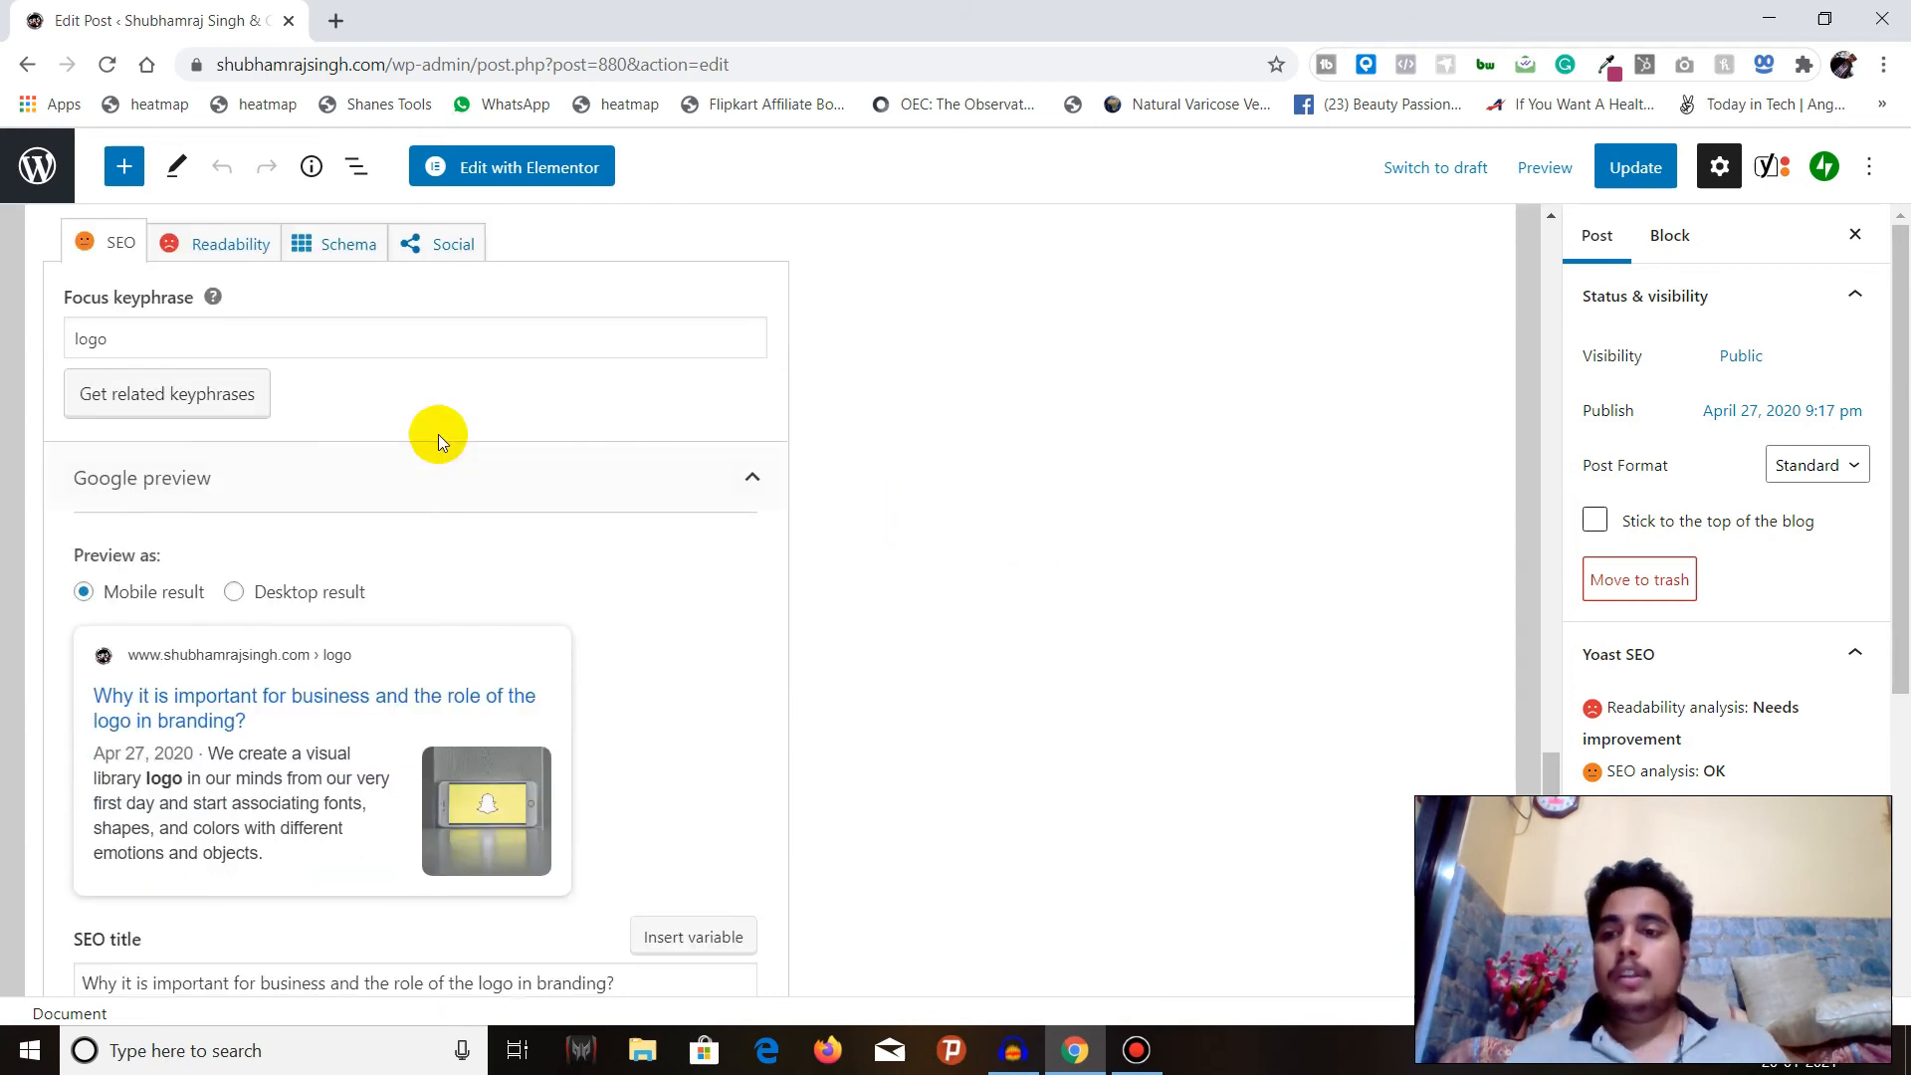
scroll(204, 458, up, 3)
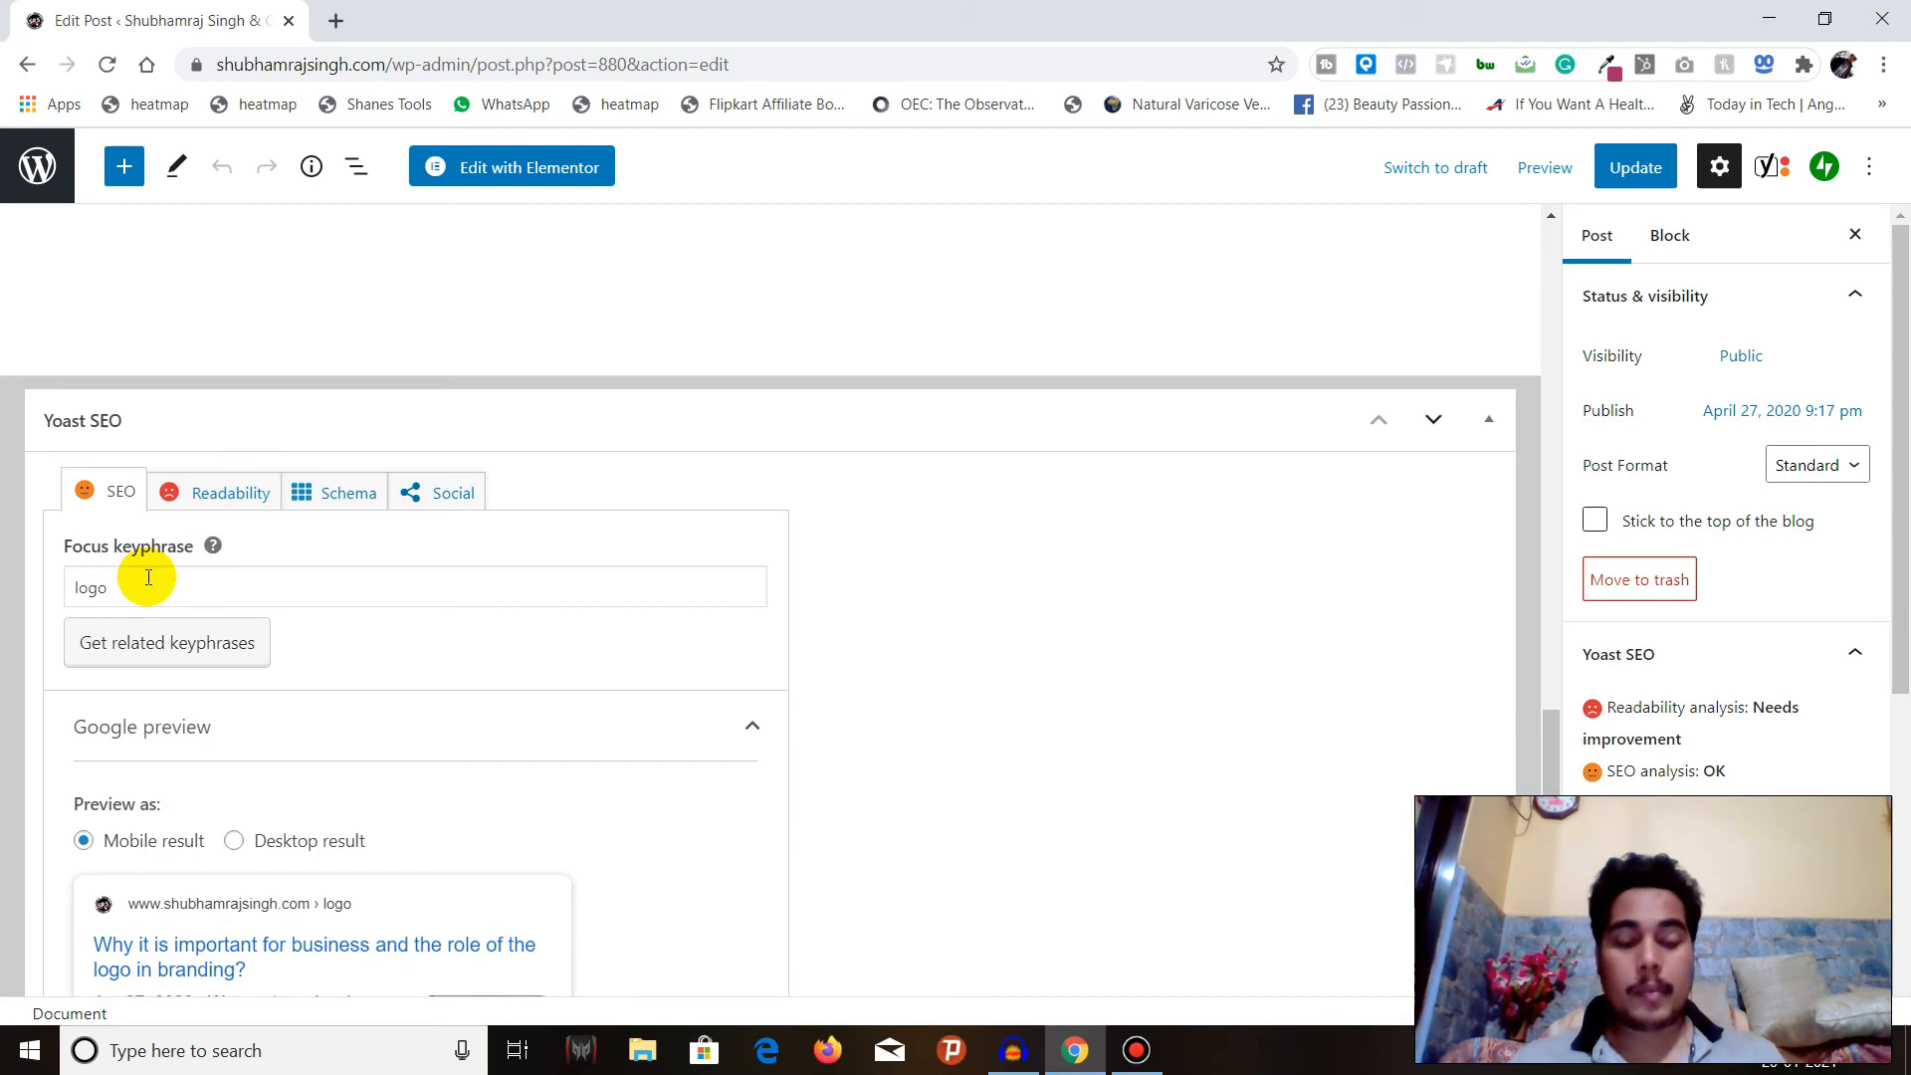
scroll(141, 562, down, 1)
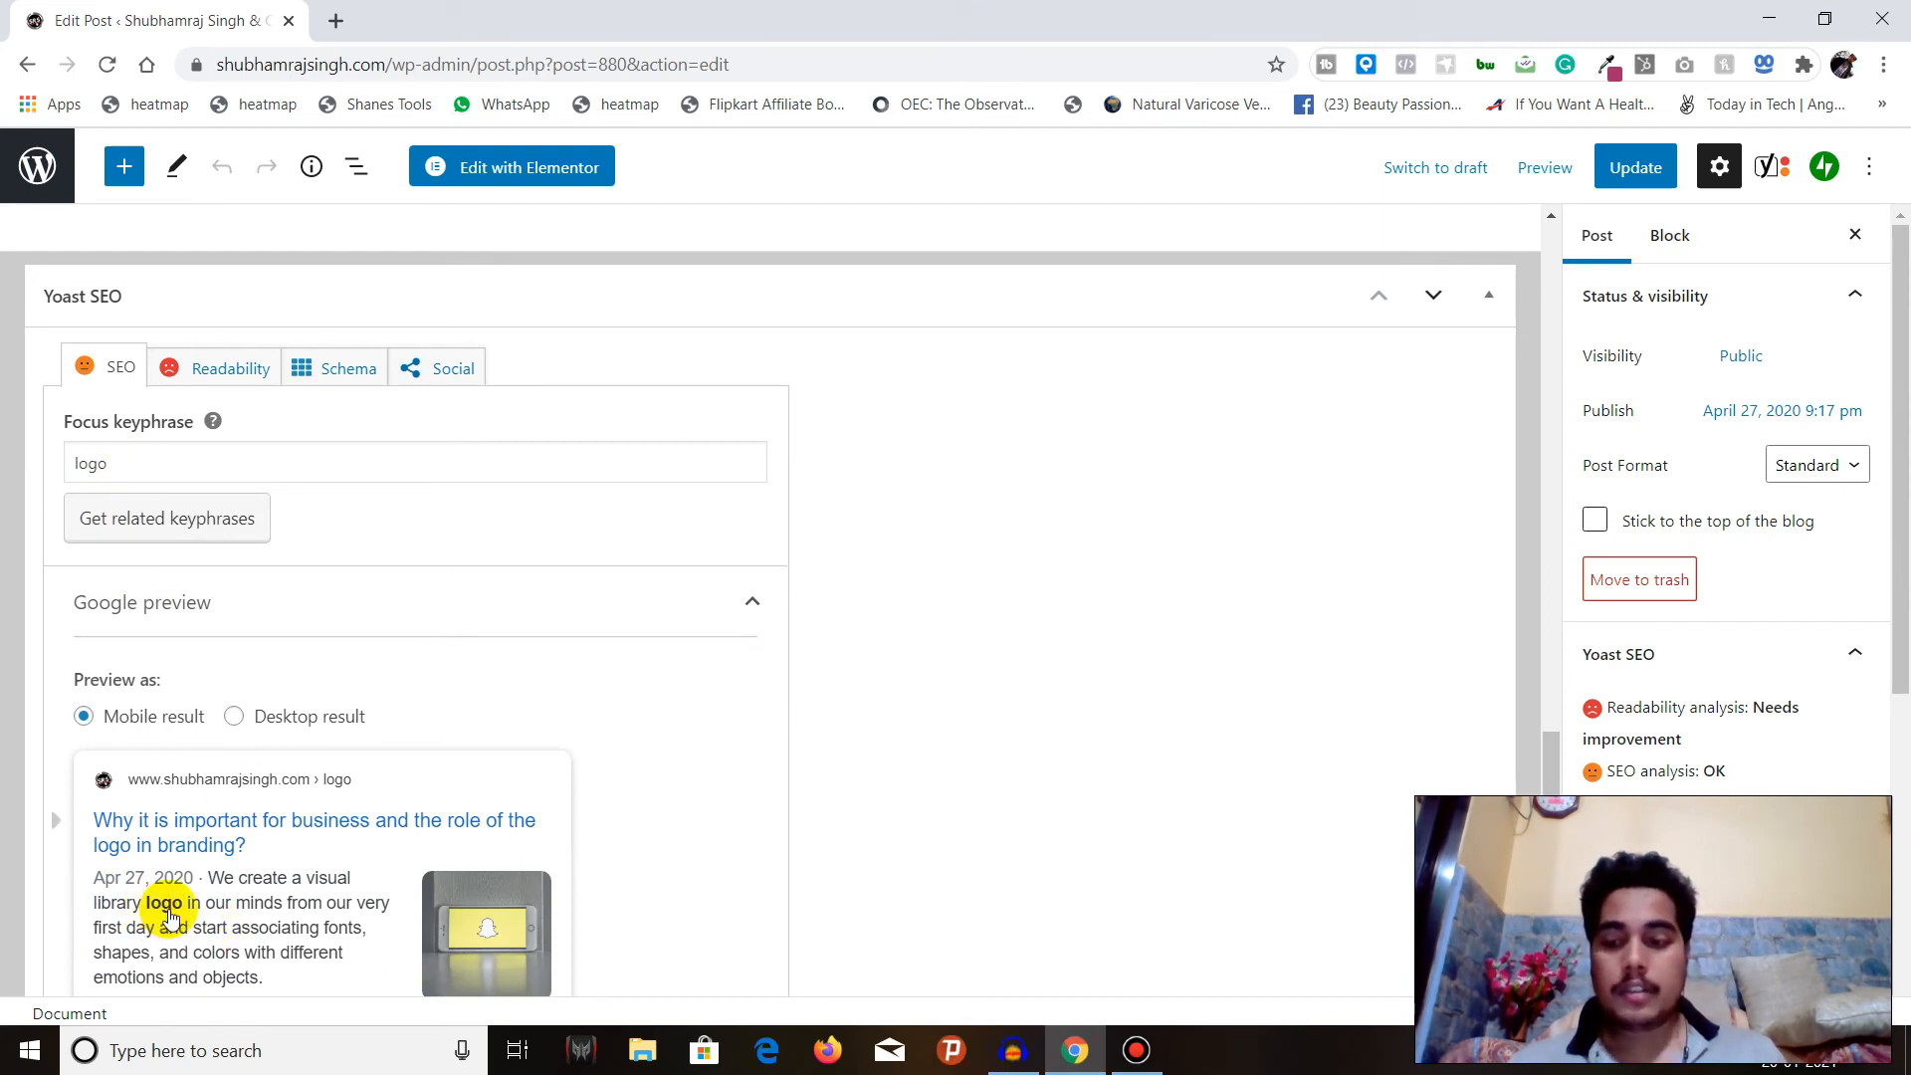
scroll(274, 866, down, 1)
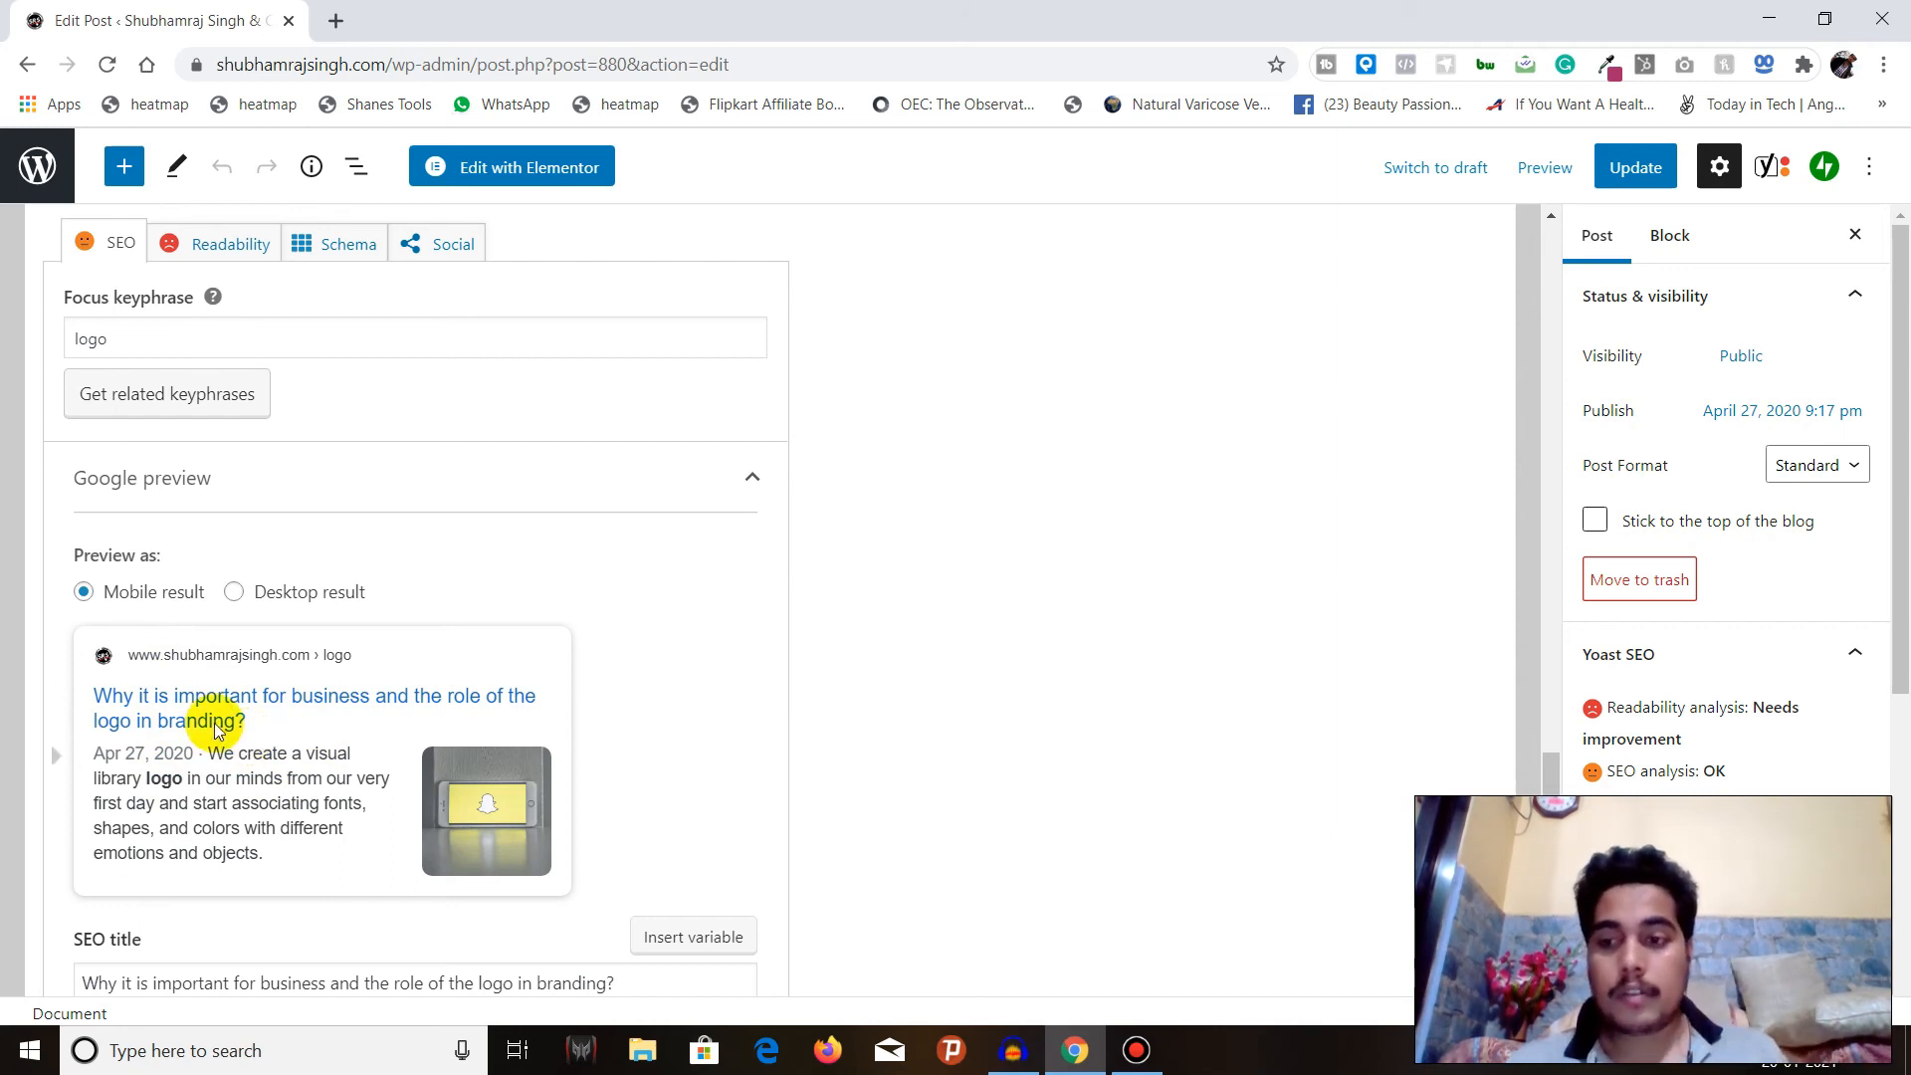
click(235, 591)
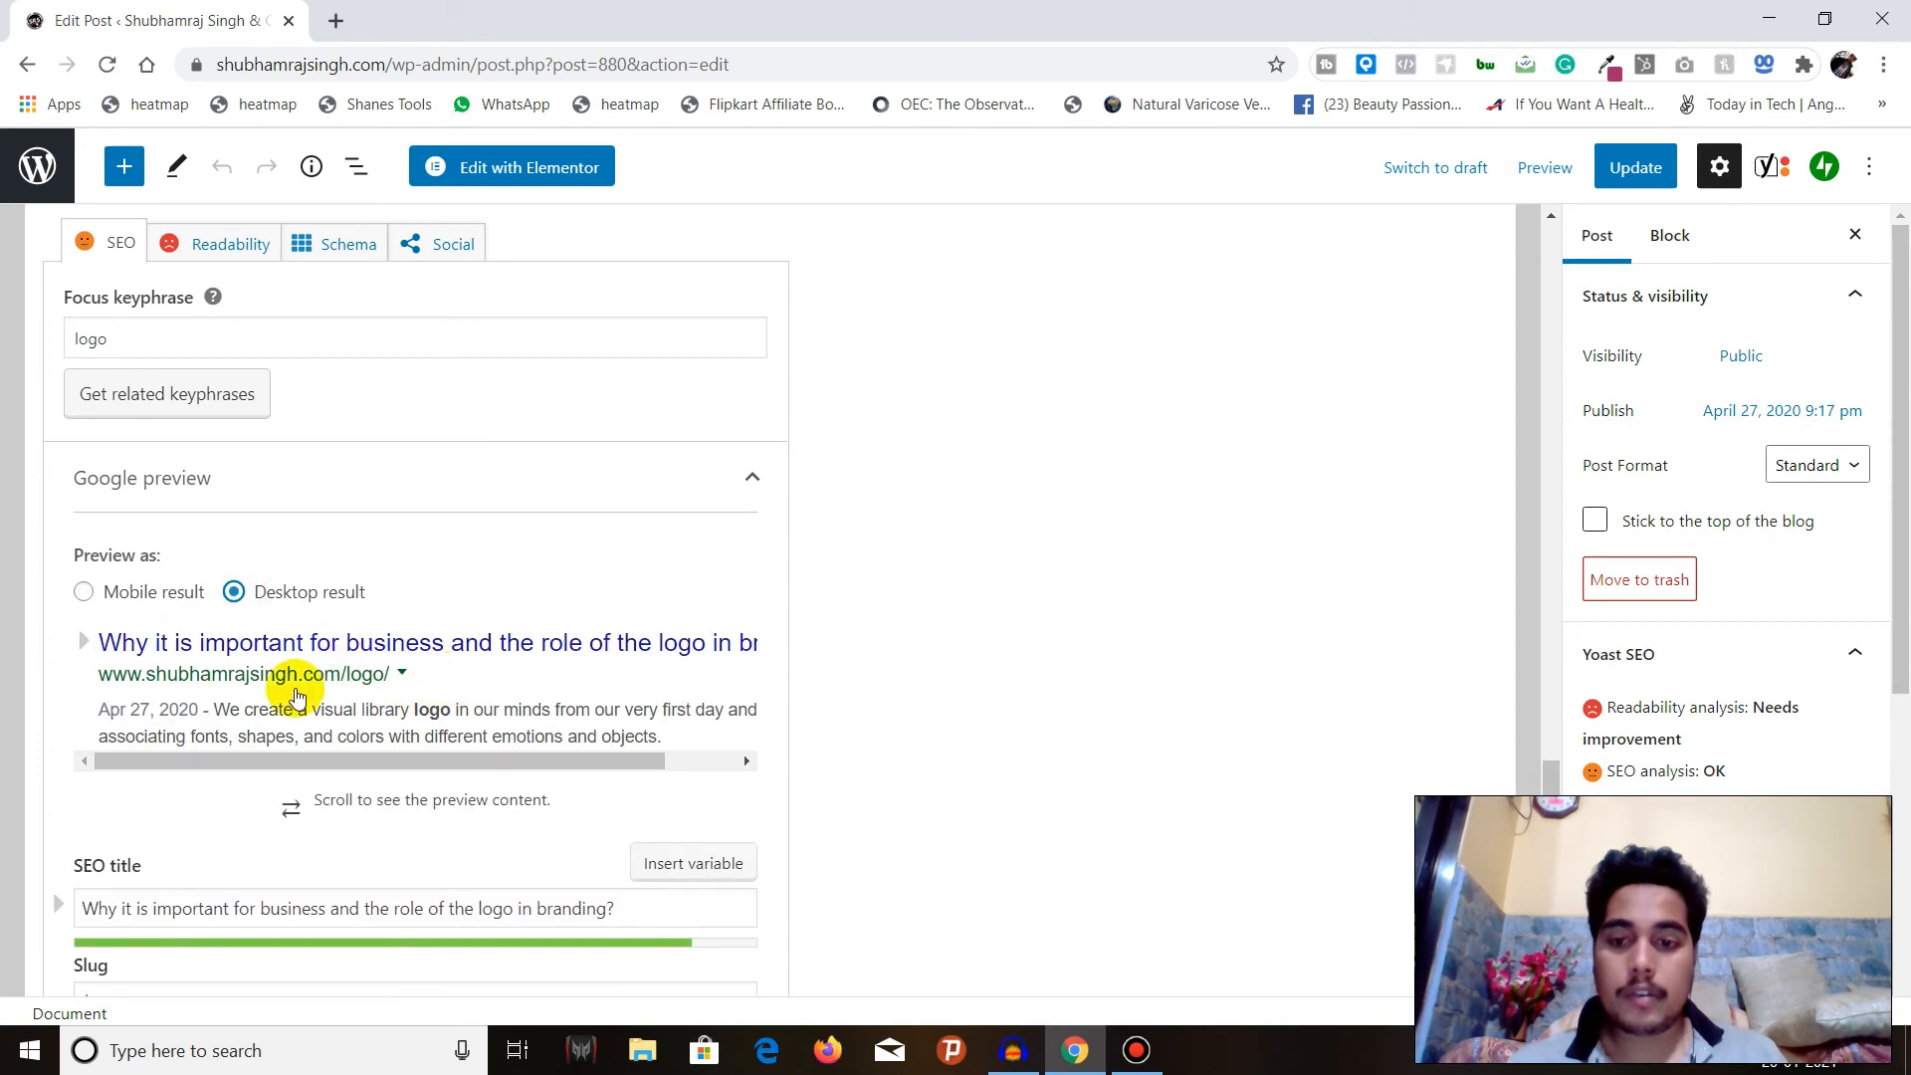
scroll(299, 647, down, 3)
drag(418, 507, 110, 485)
click(84, 343)
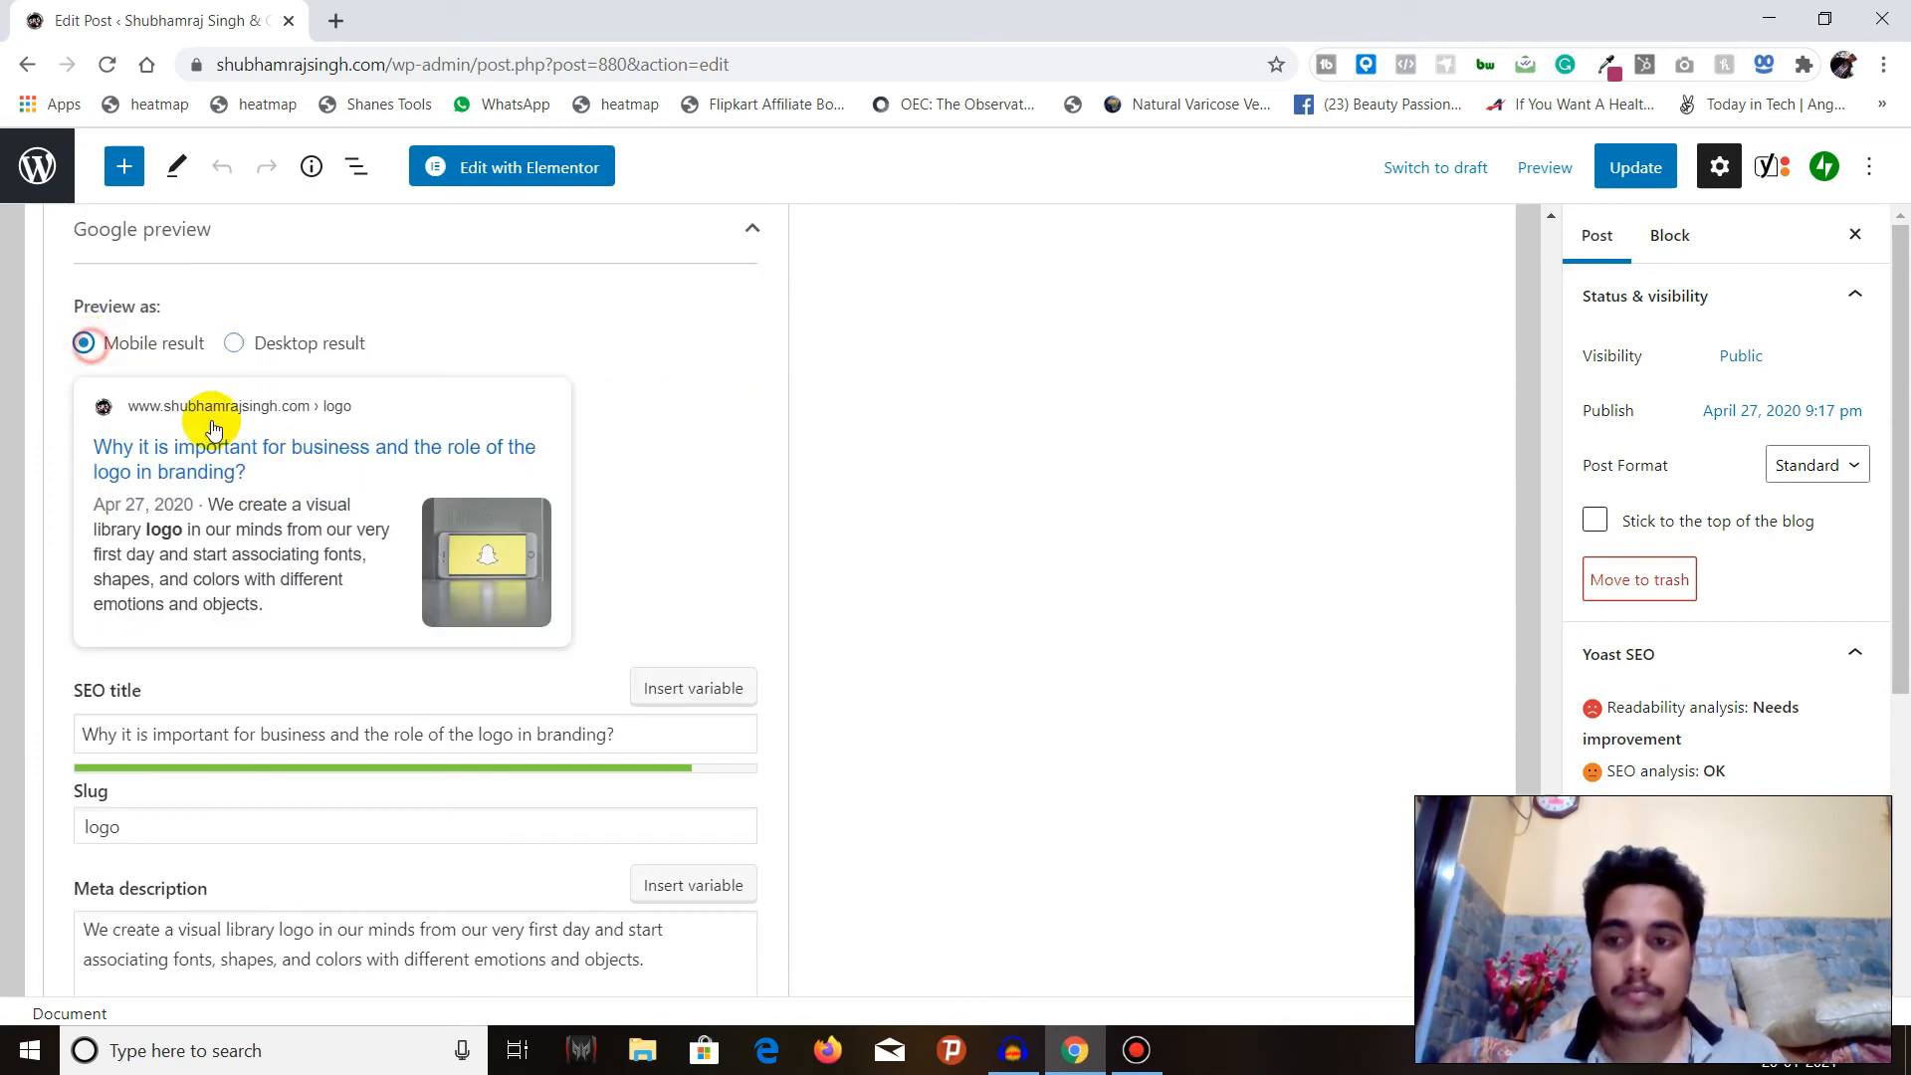
Open the related keyphrases lookup for the focus keyphrase, then close the SEMrush login window without signing in.
scroll(212, 428, up, 4)
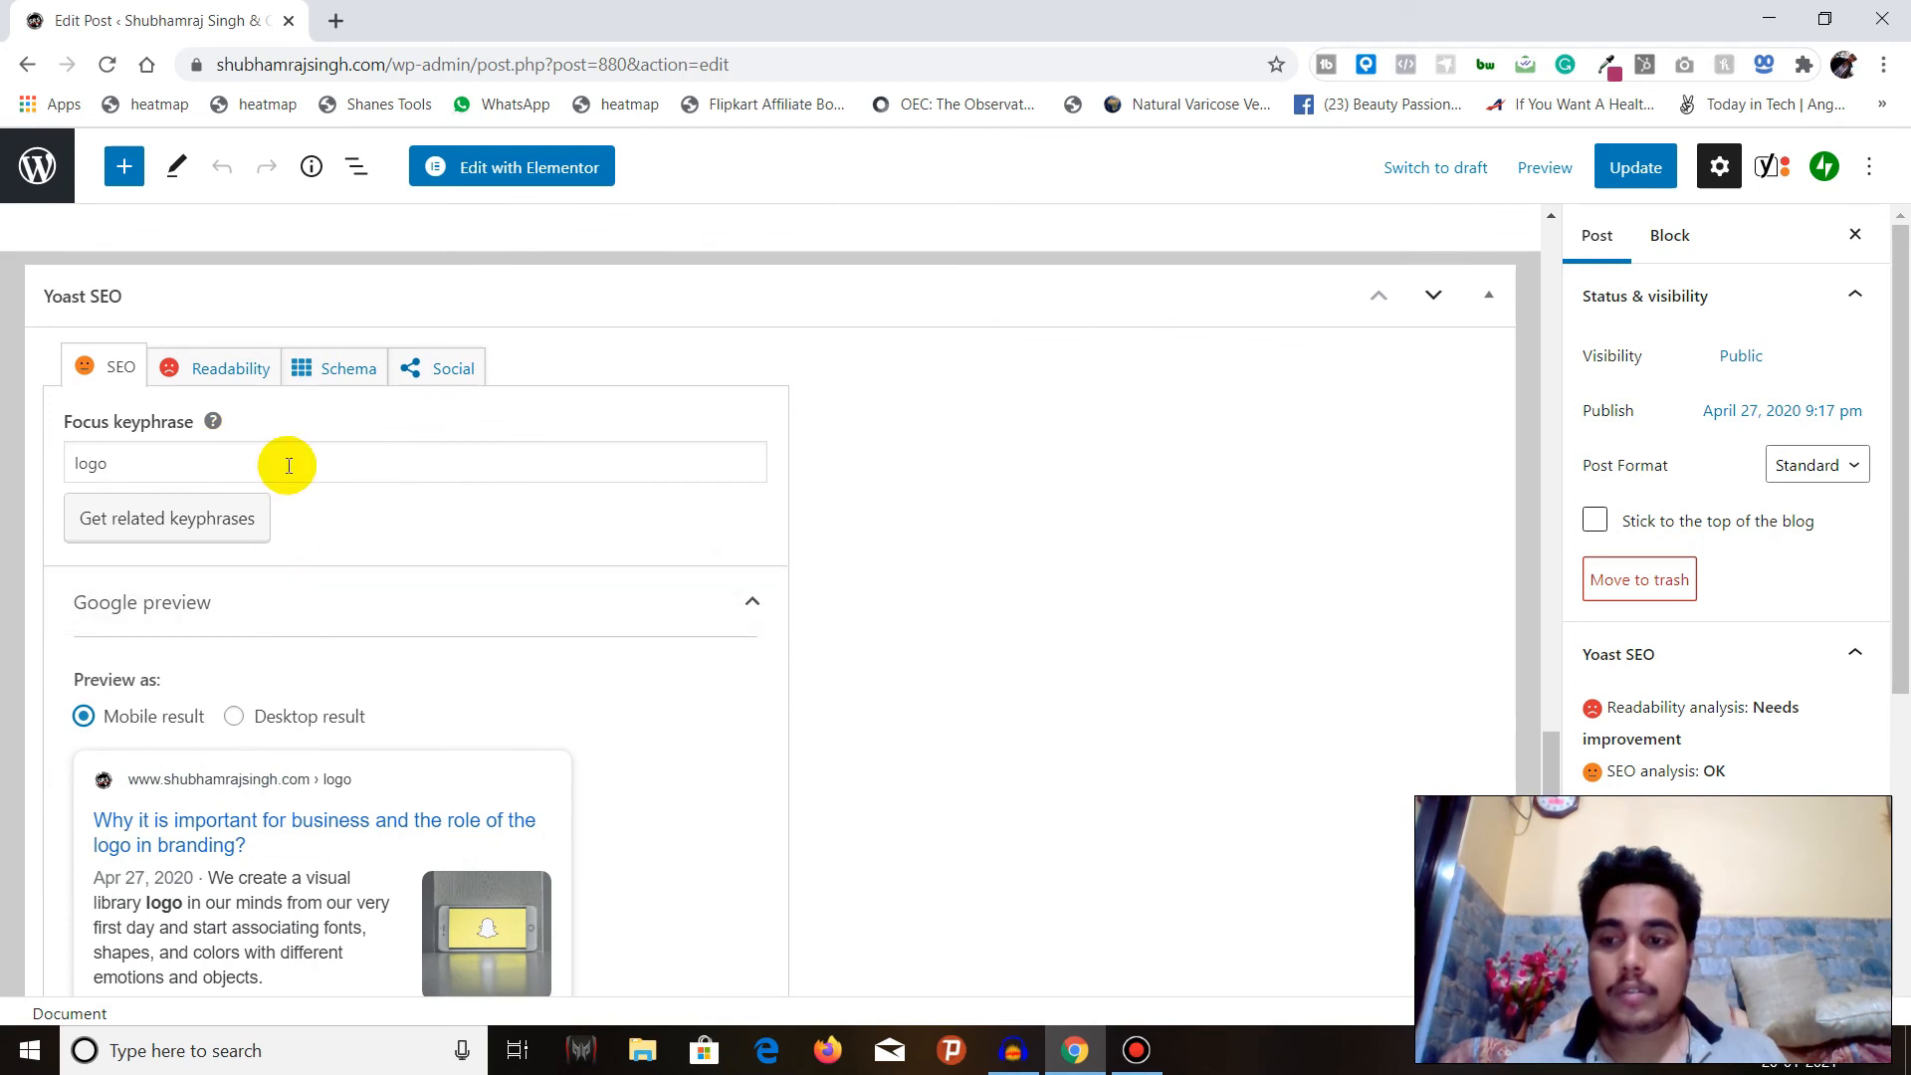
scroll(284, 463, down, 1)
click(182, 408)
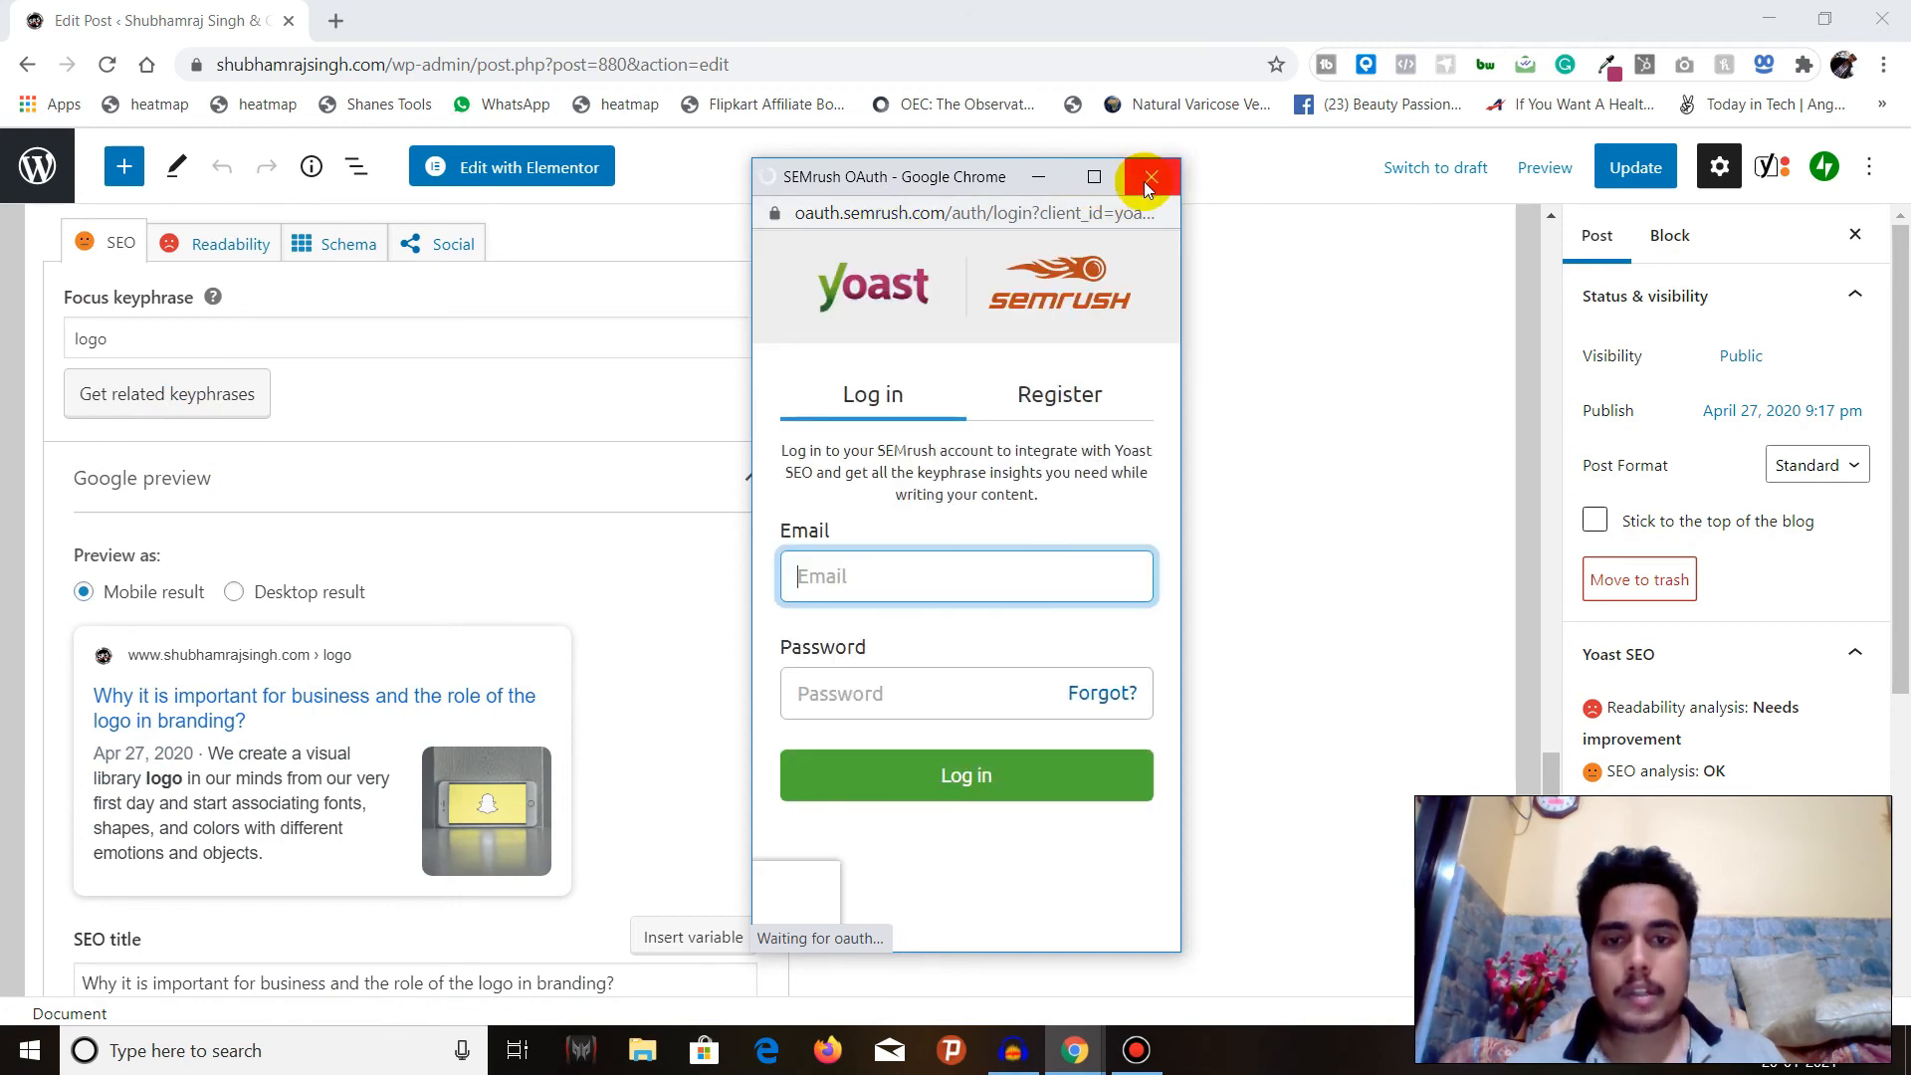
click(1149, 179)
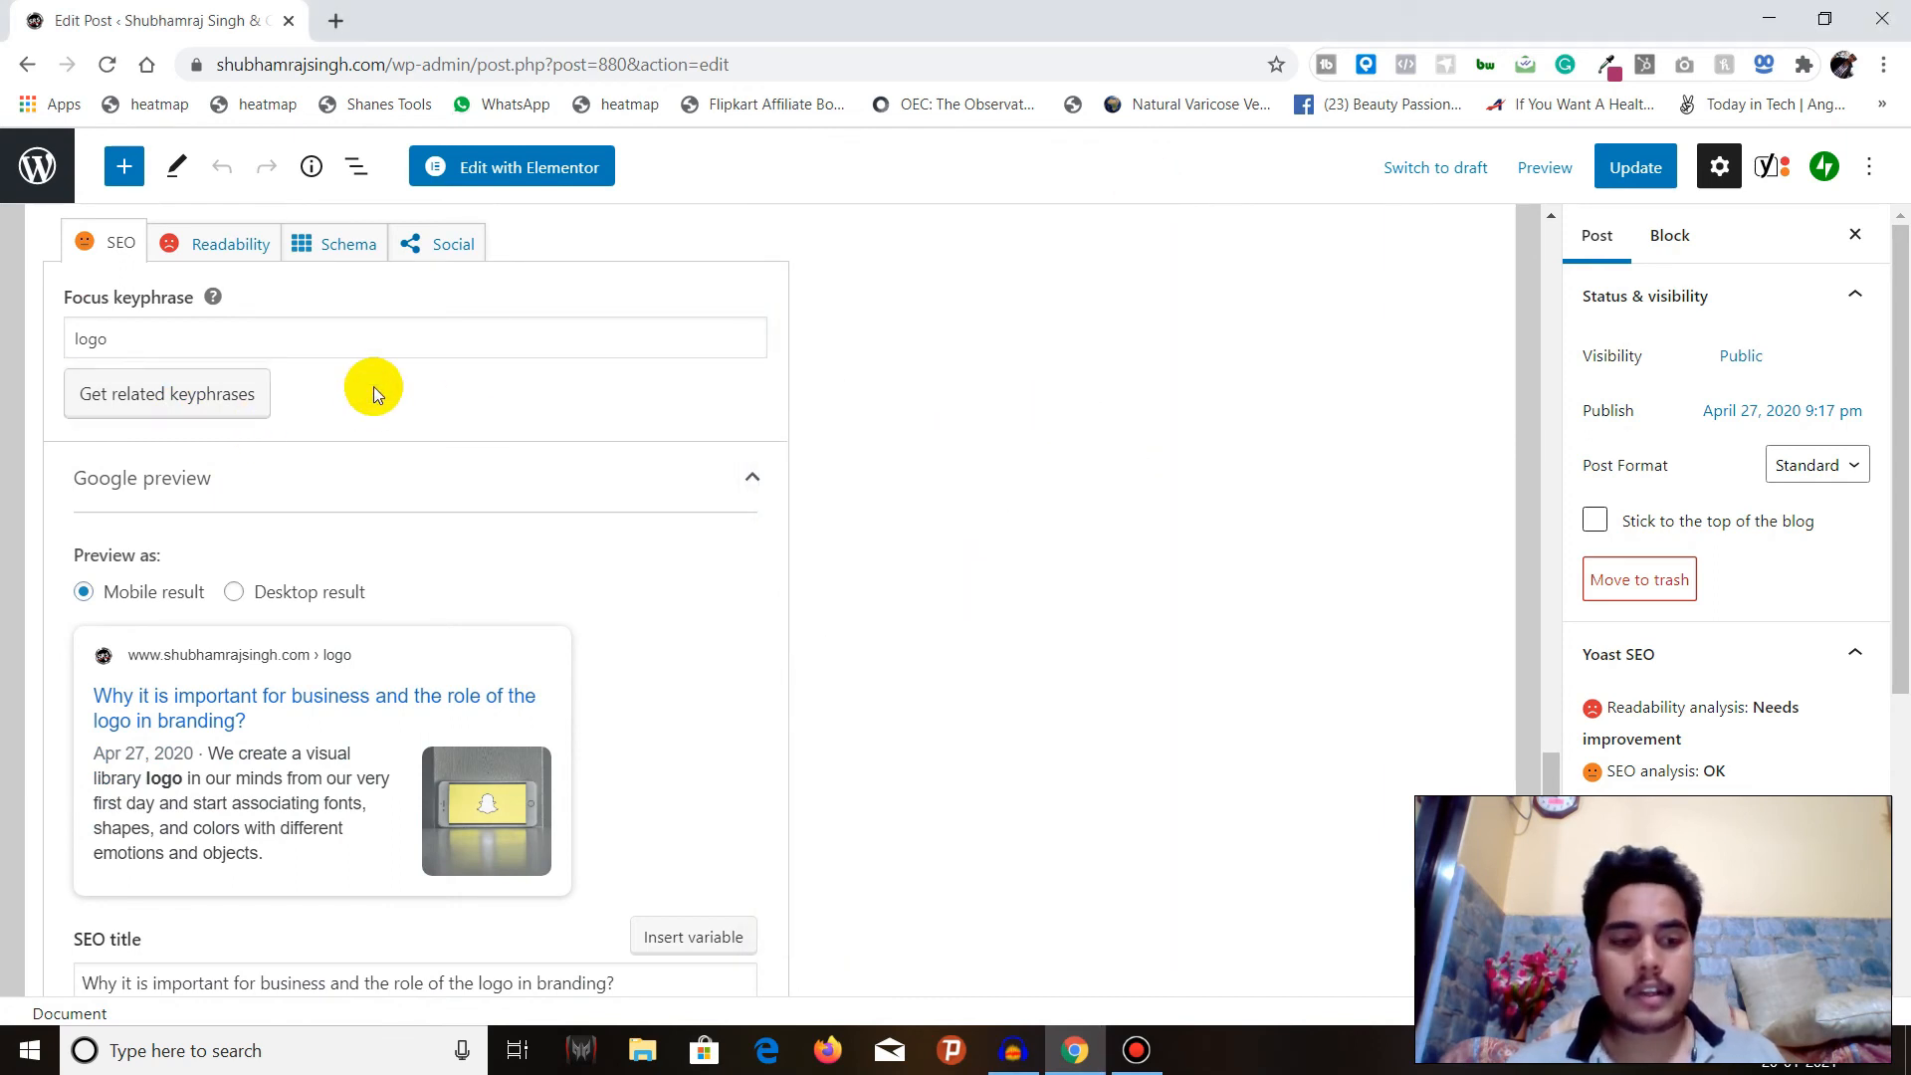
scroll(348, 460, up, 3)
scroll(353, 465, down, 3)
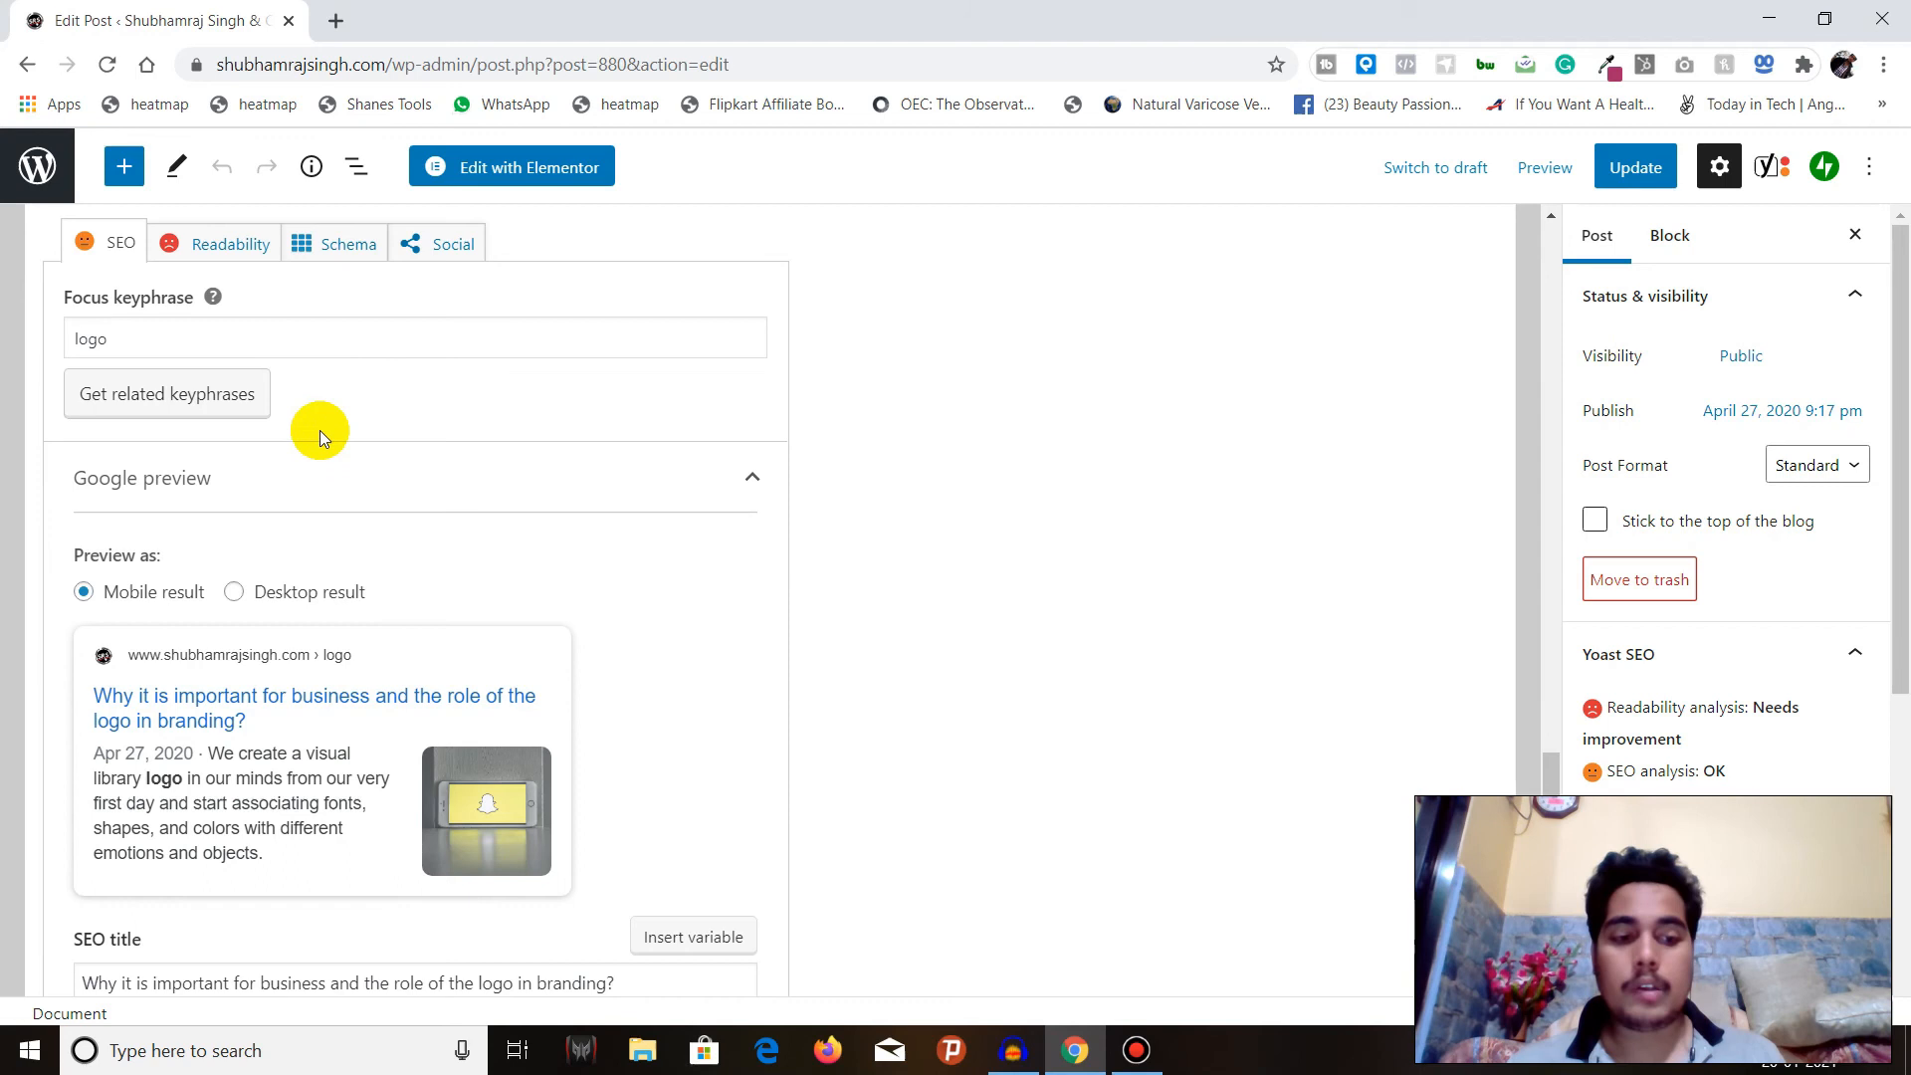
Review the SEO title, slug and meta description fields against the Google preview.
scroll(334, 433, down, 3)
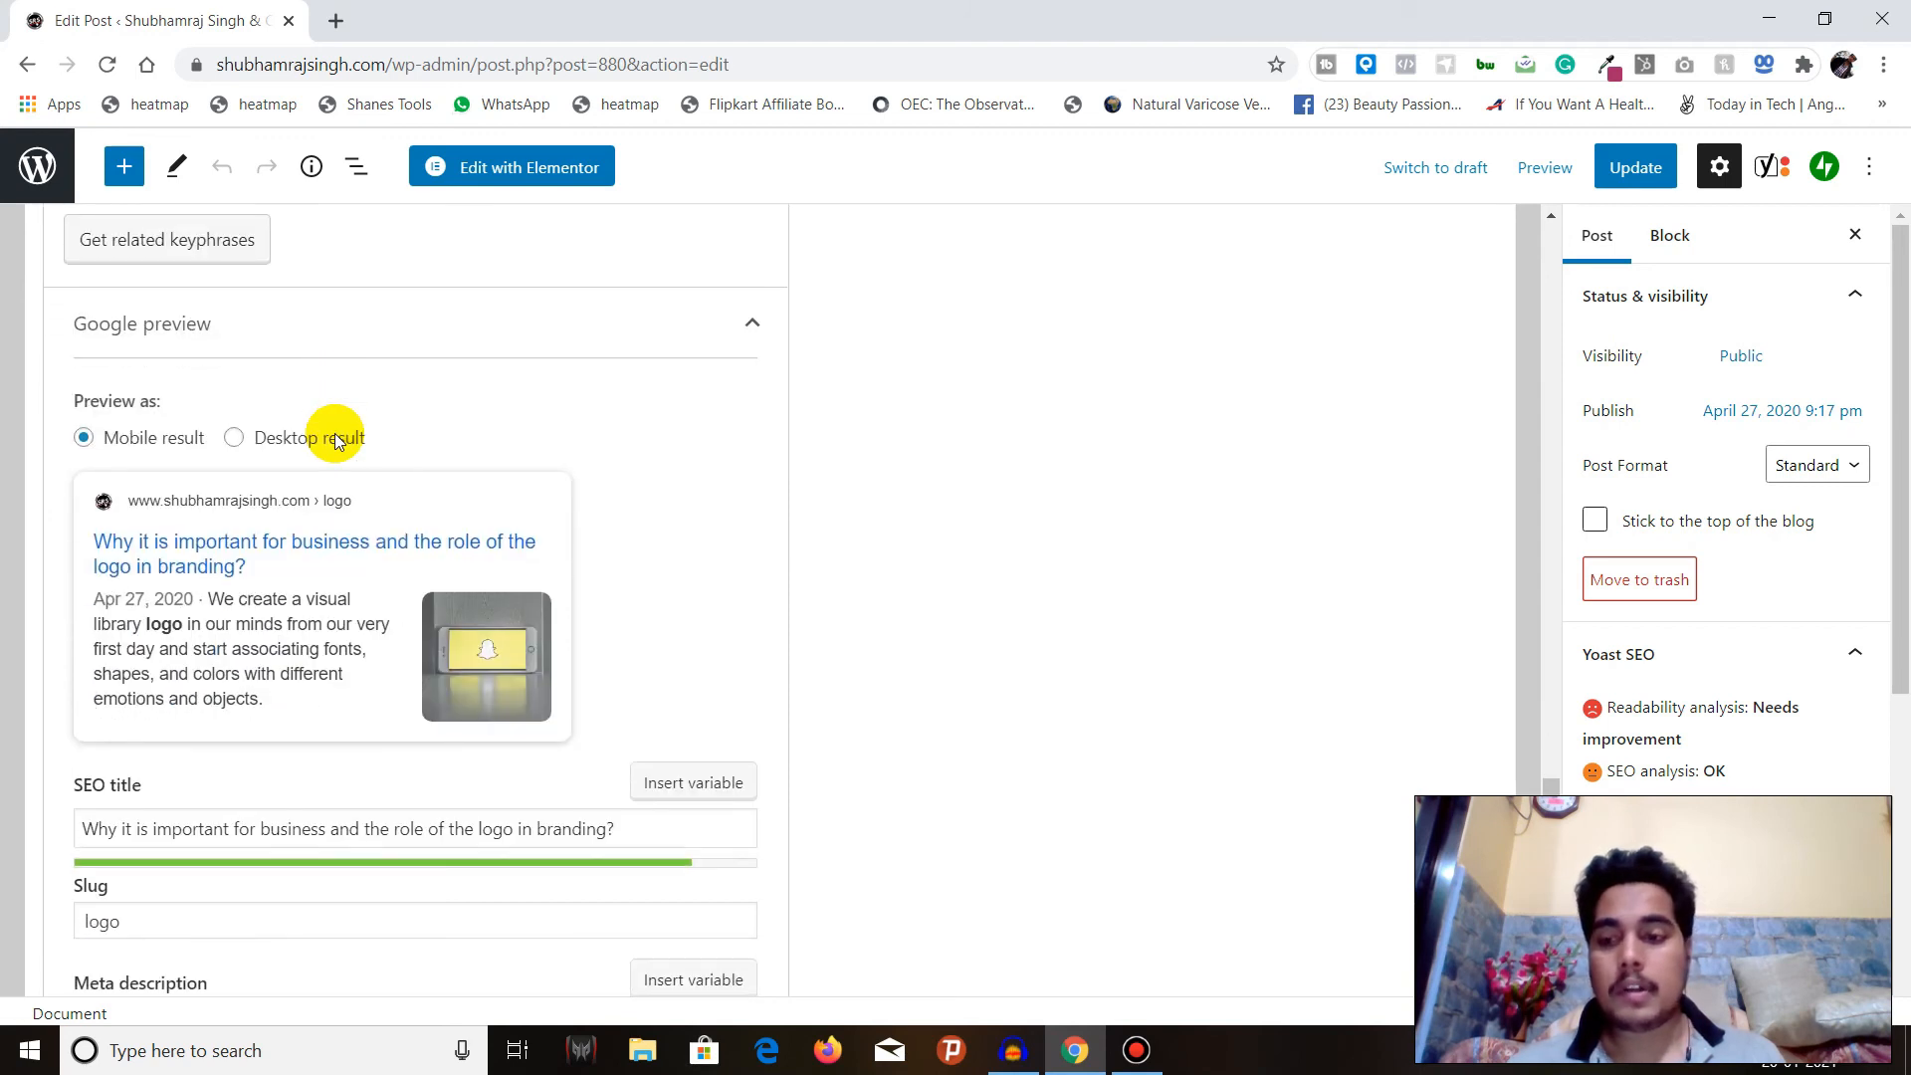
scroll(328, 433, down, 2)
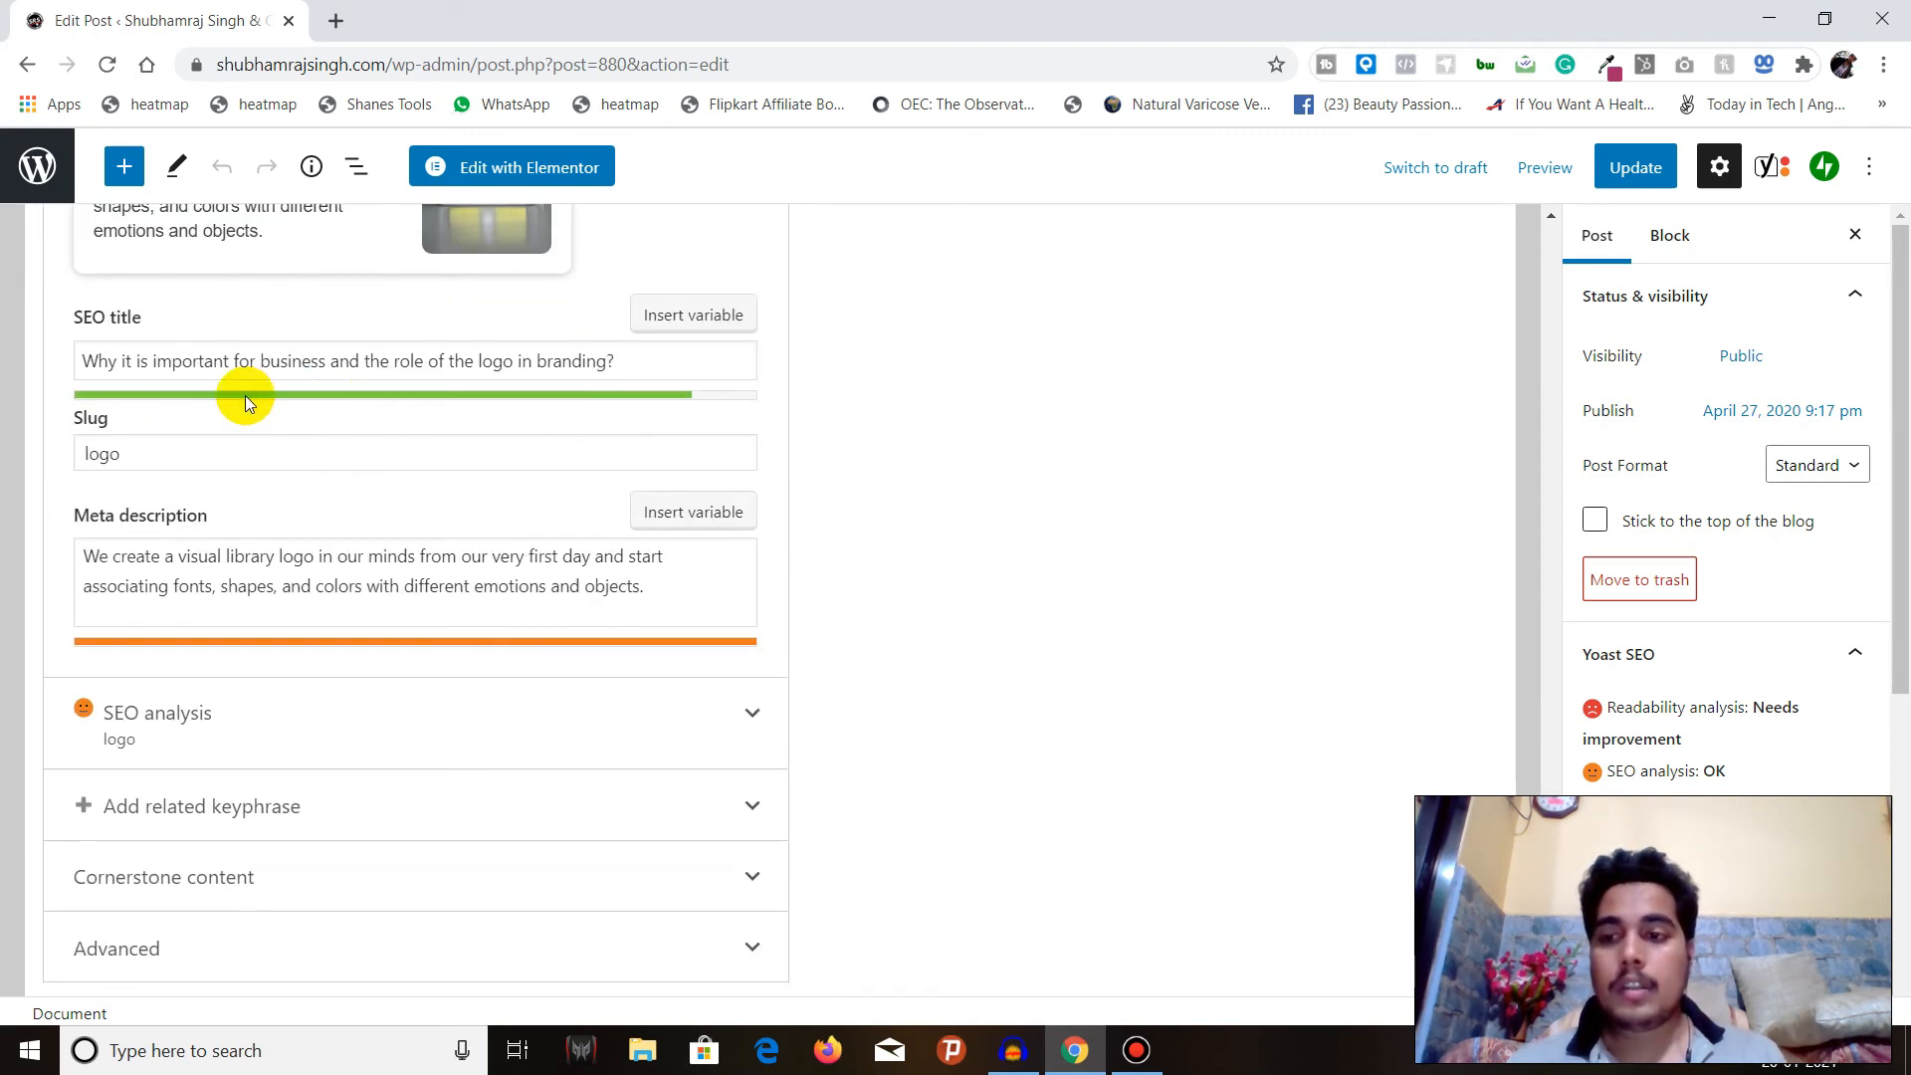
scroll(243, 392, up, 2)
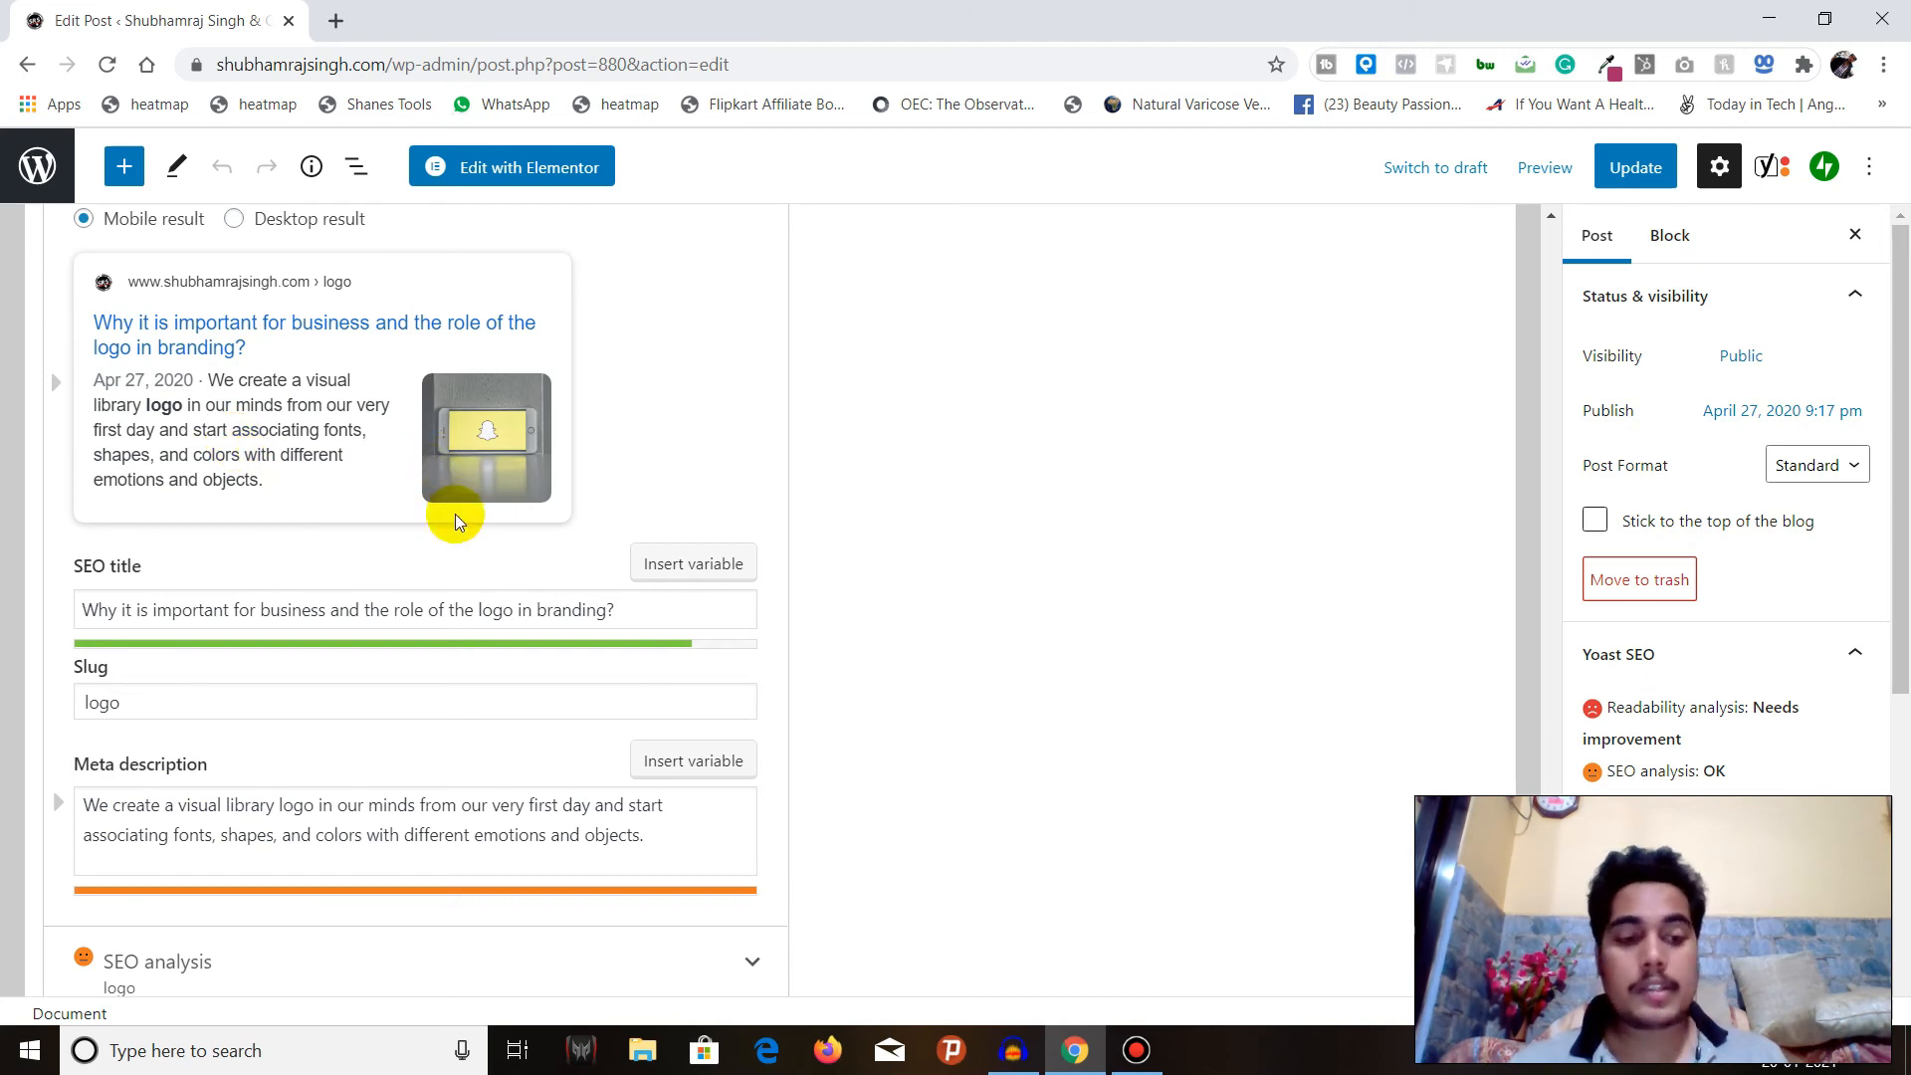
scroll(398, 609, down, 1)
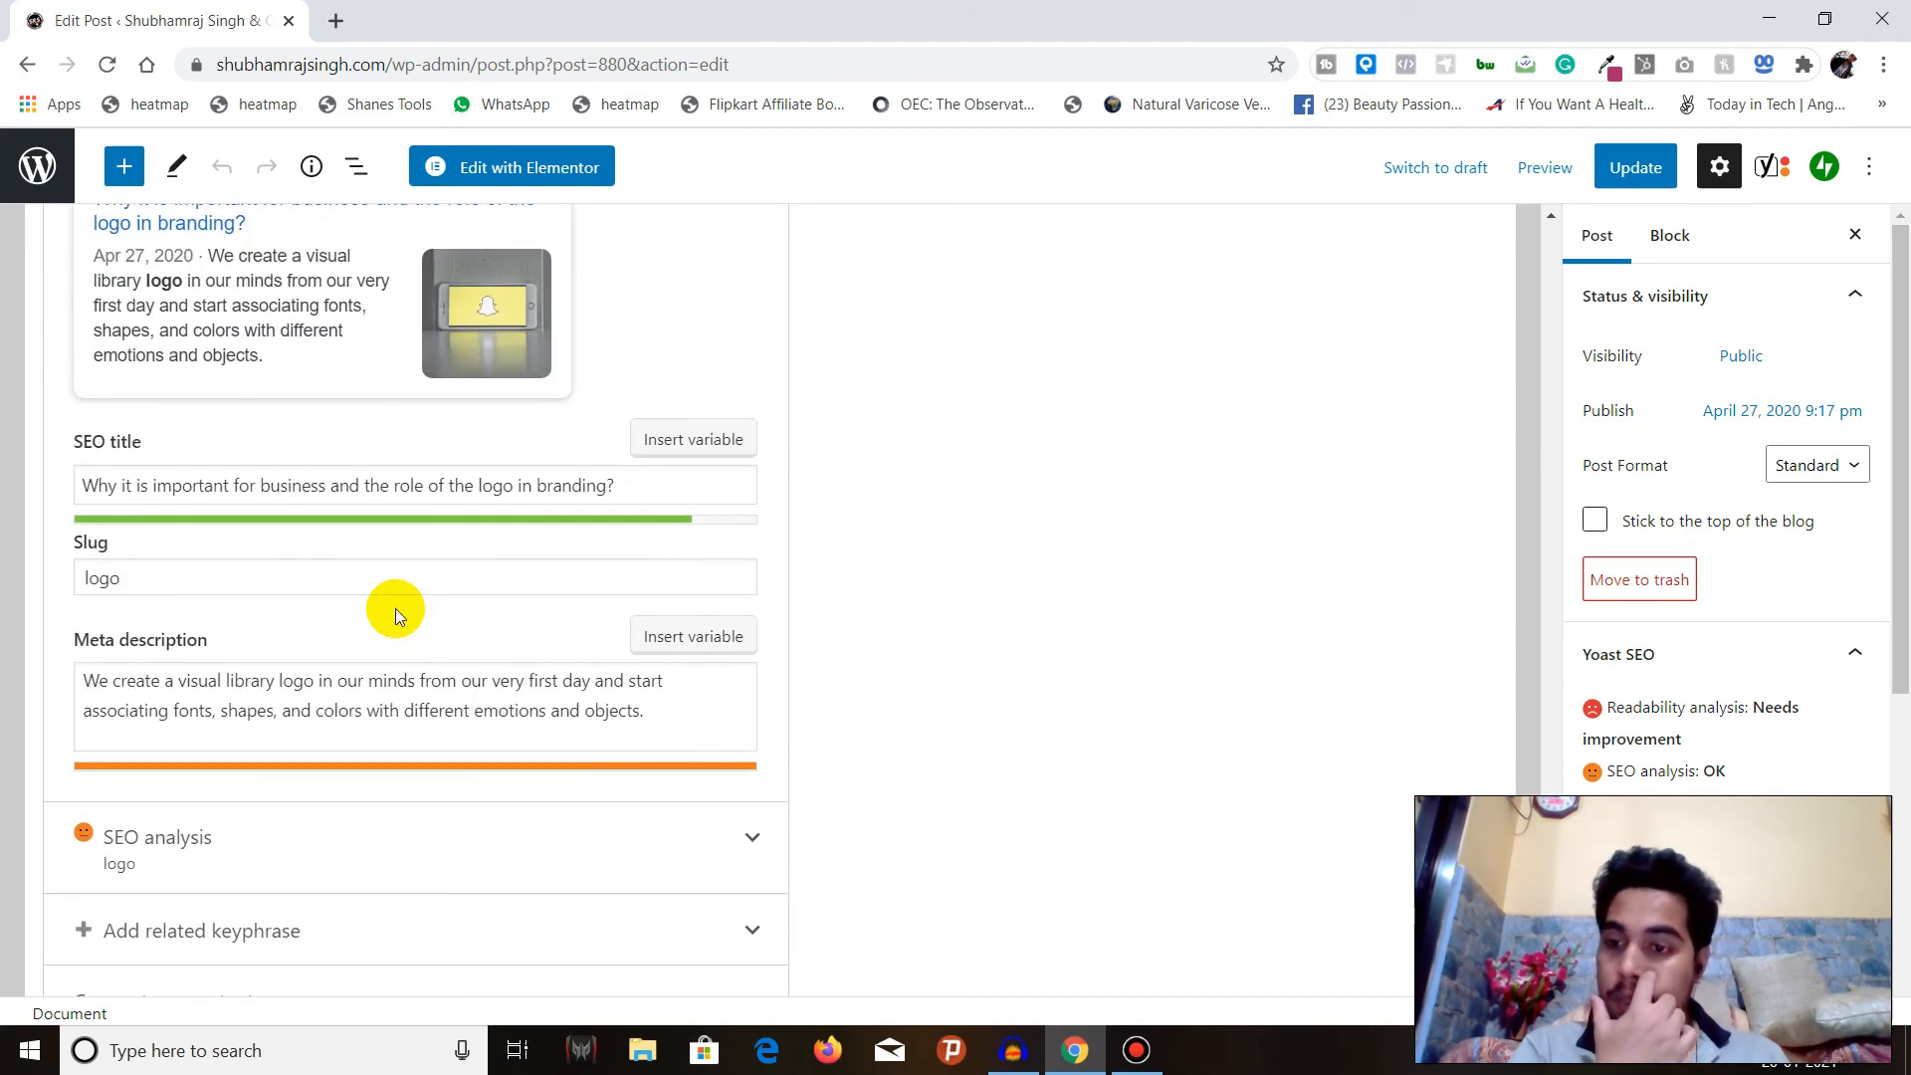
Expand the SEO analysis and examine its problems, improvements and good results for the focus keyphrase.
scroll(396, 615, down, 1)
click(368, 692)
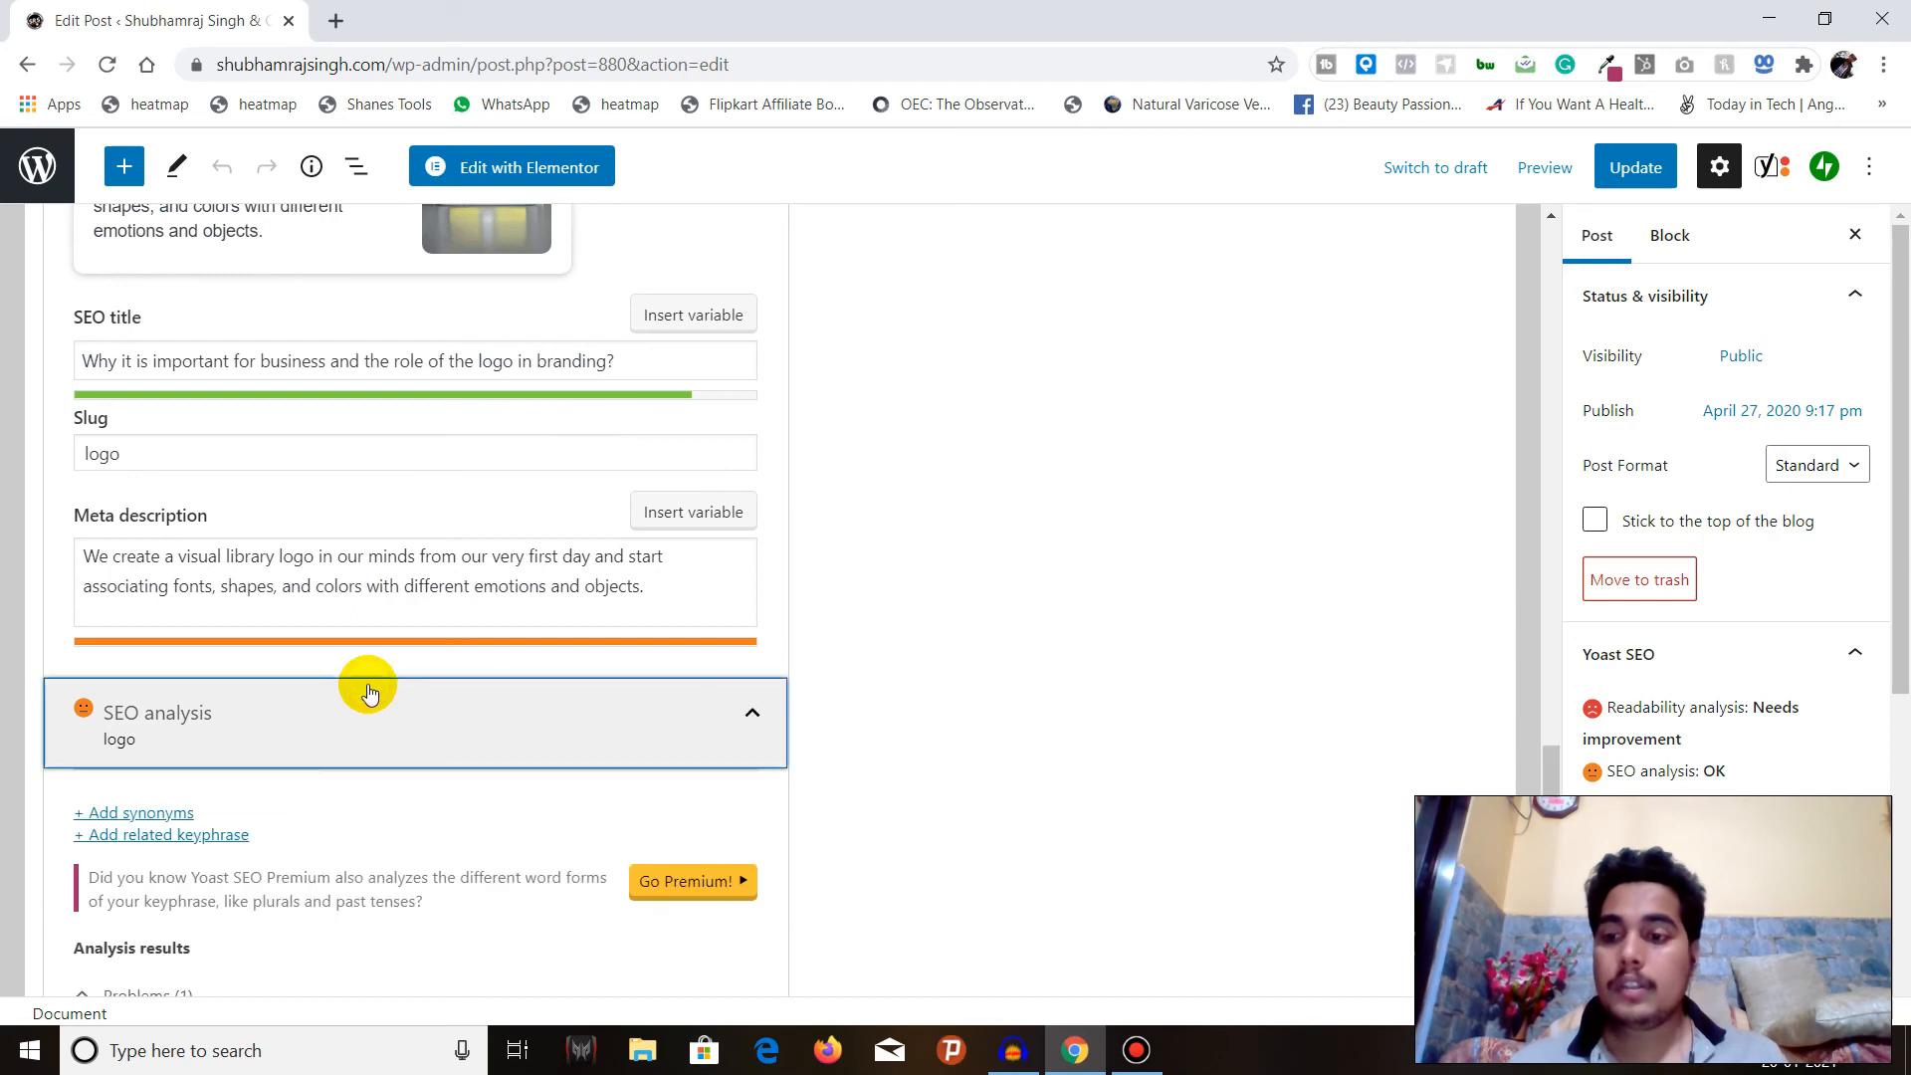
scroll(363, 676, down, 3)
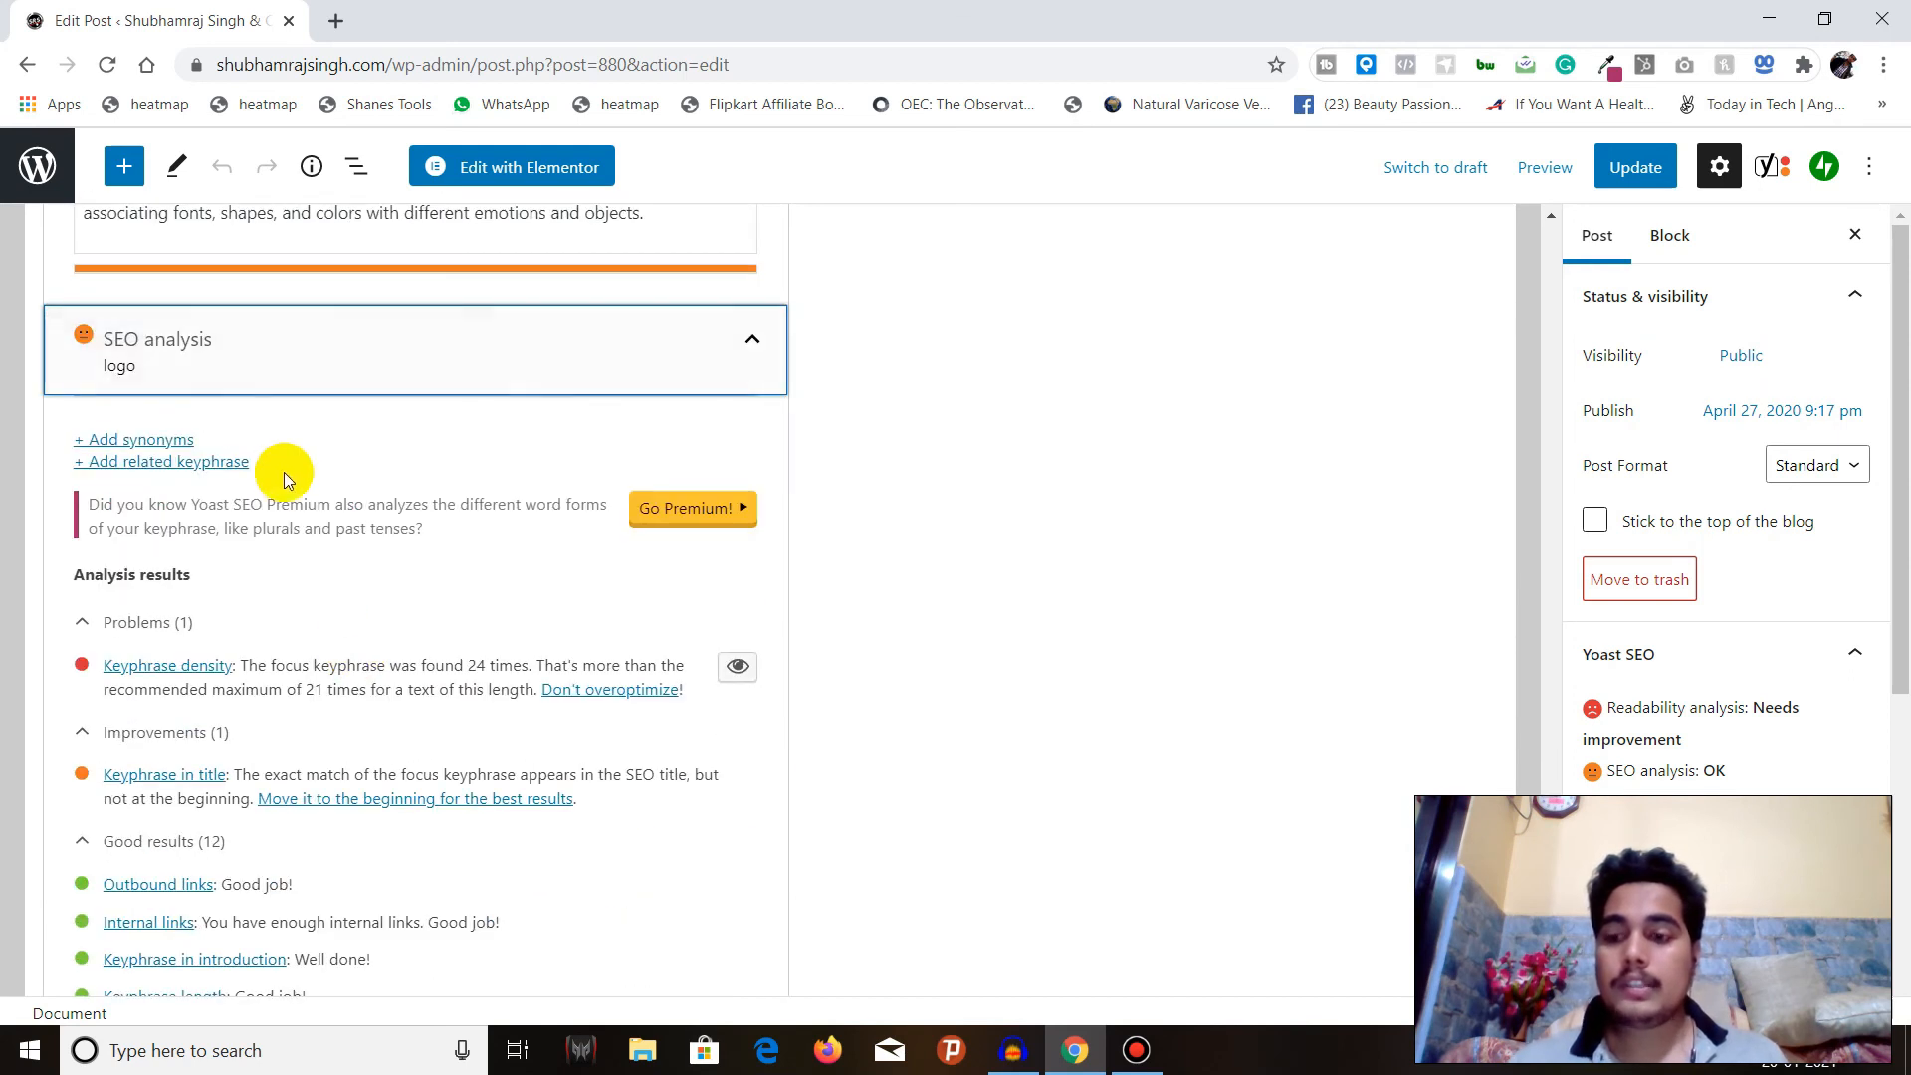
scroll(283, 472, down, 1)
scroll(199, 715, down, 2)
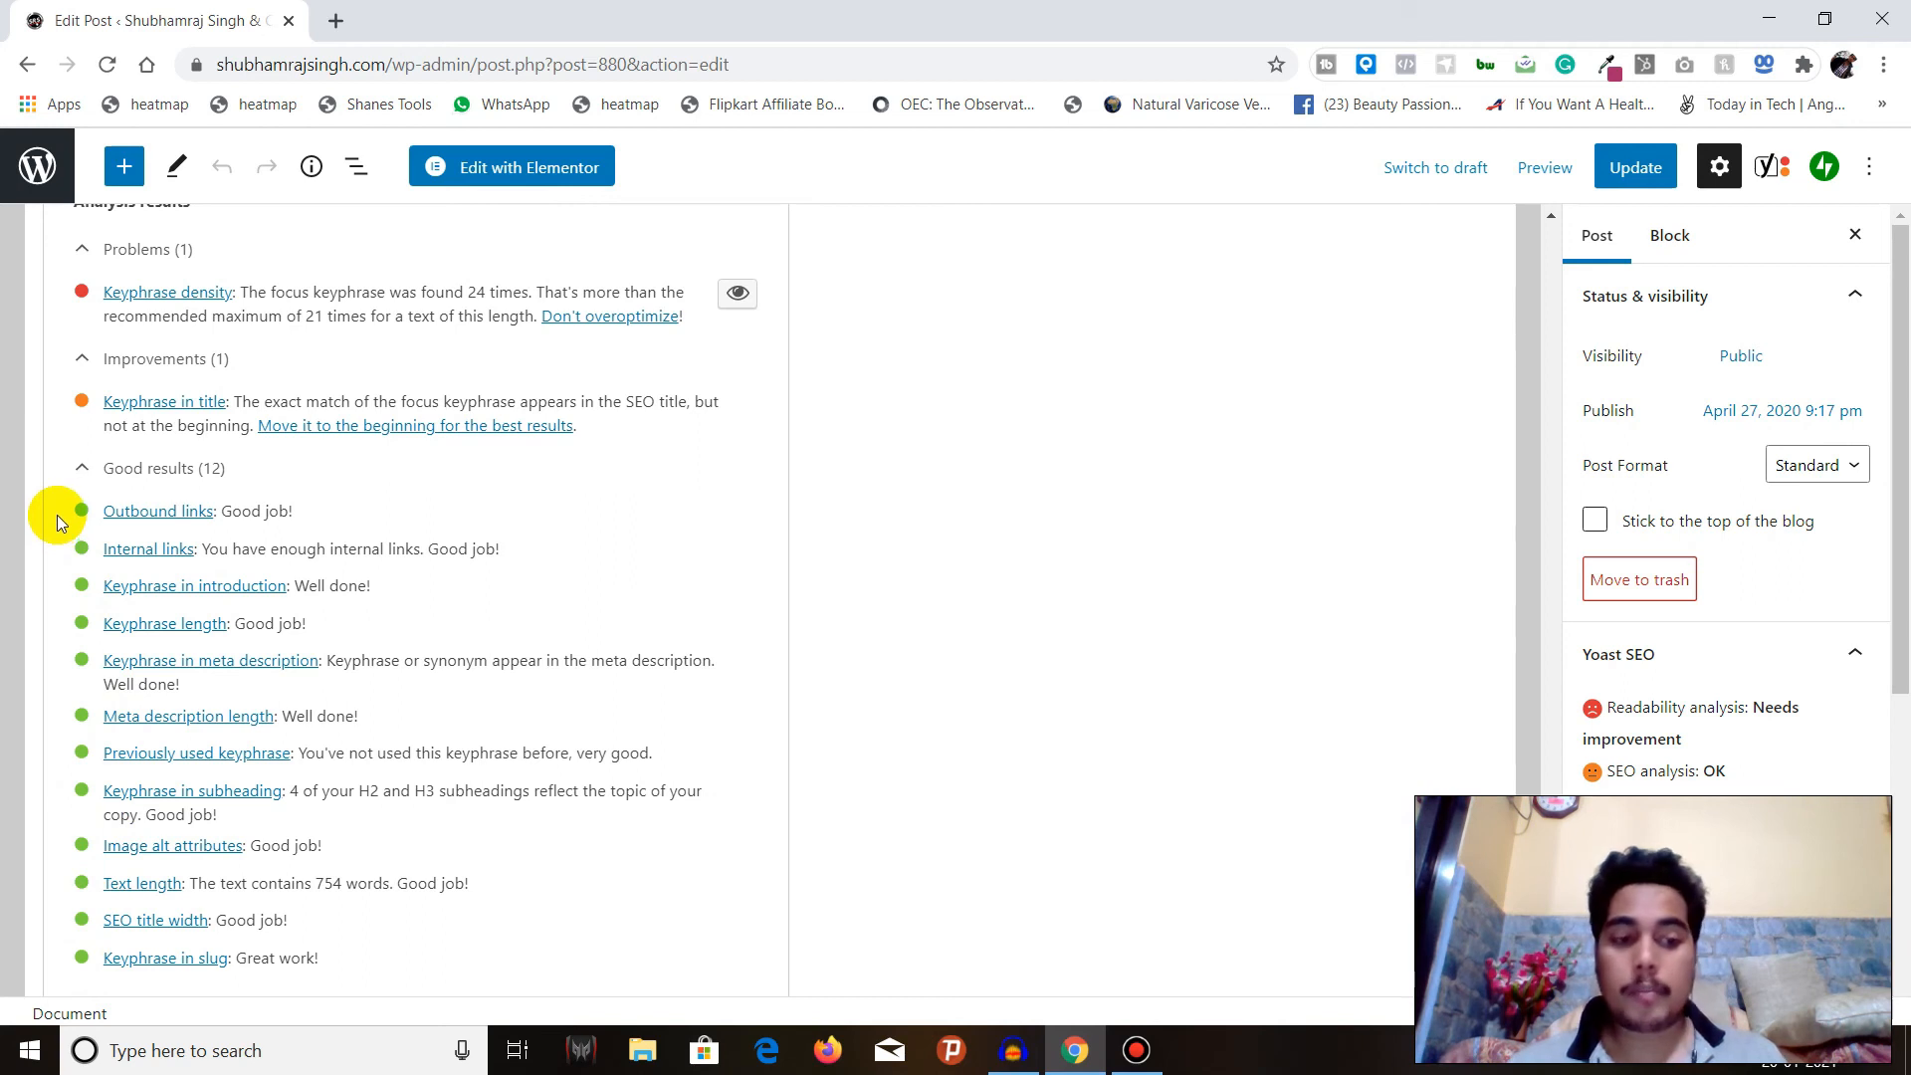
scroll(57, 516, up, 1)
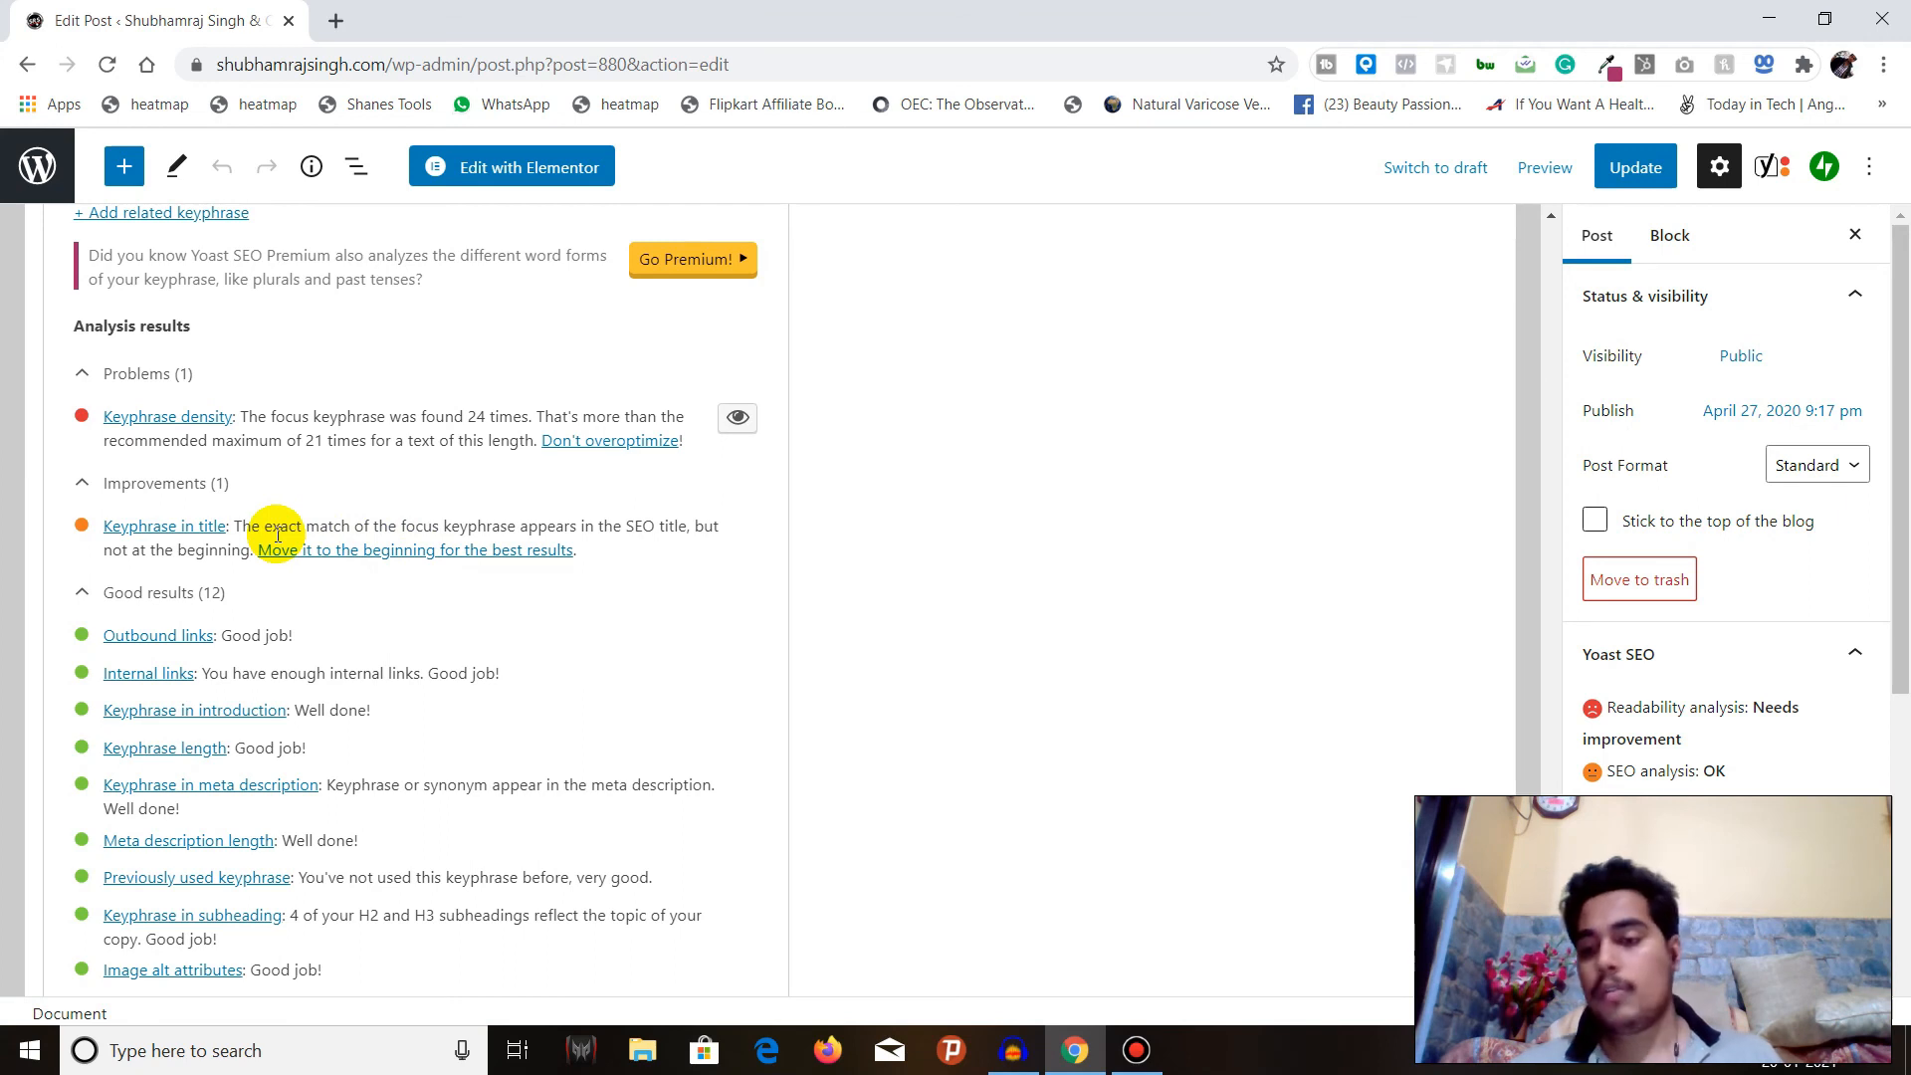
scroll(274, 533, down, 2)
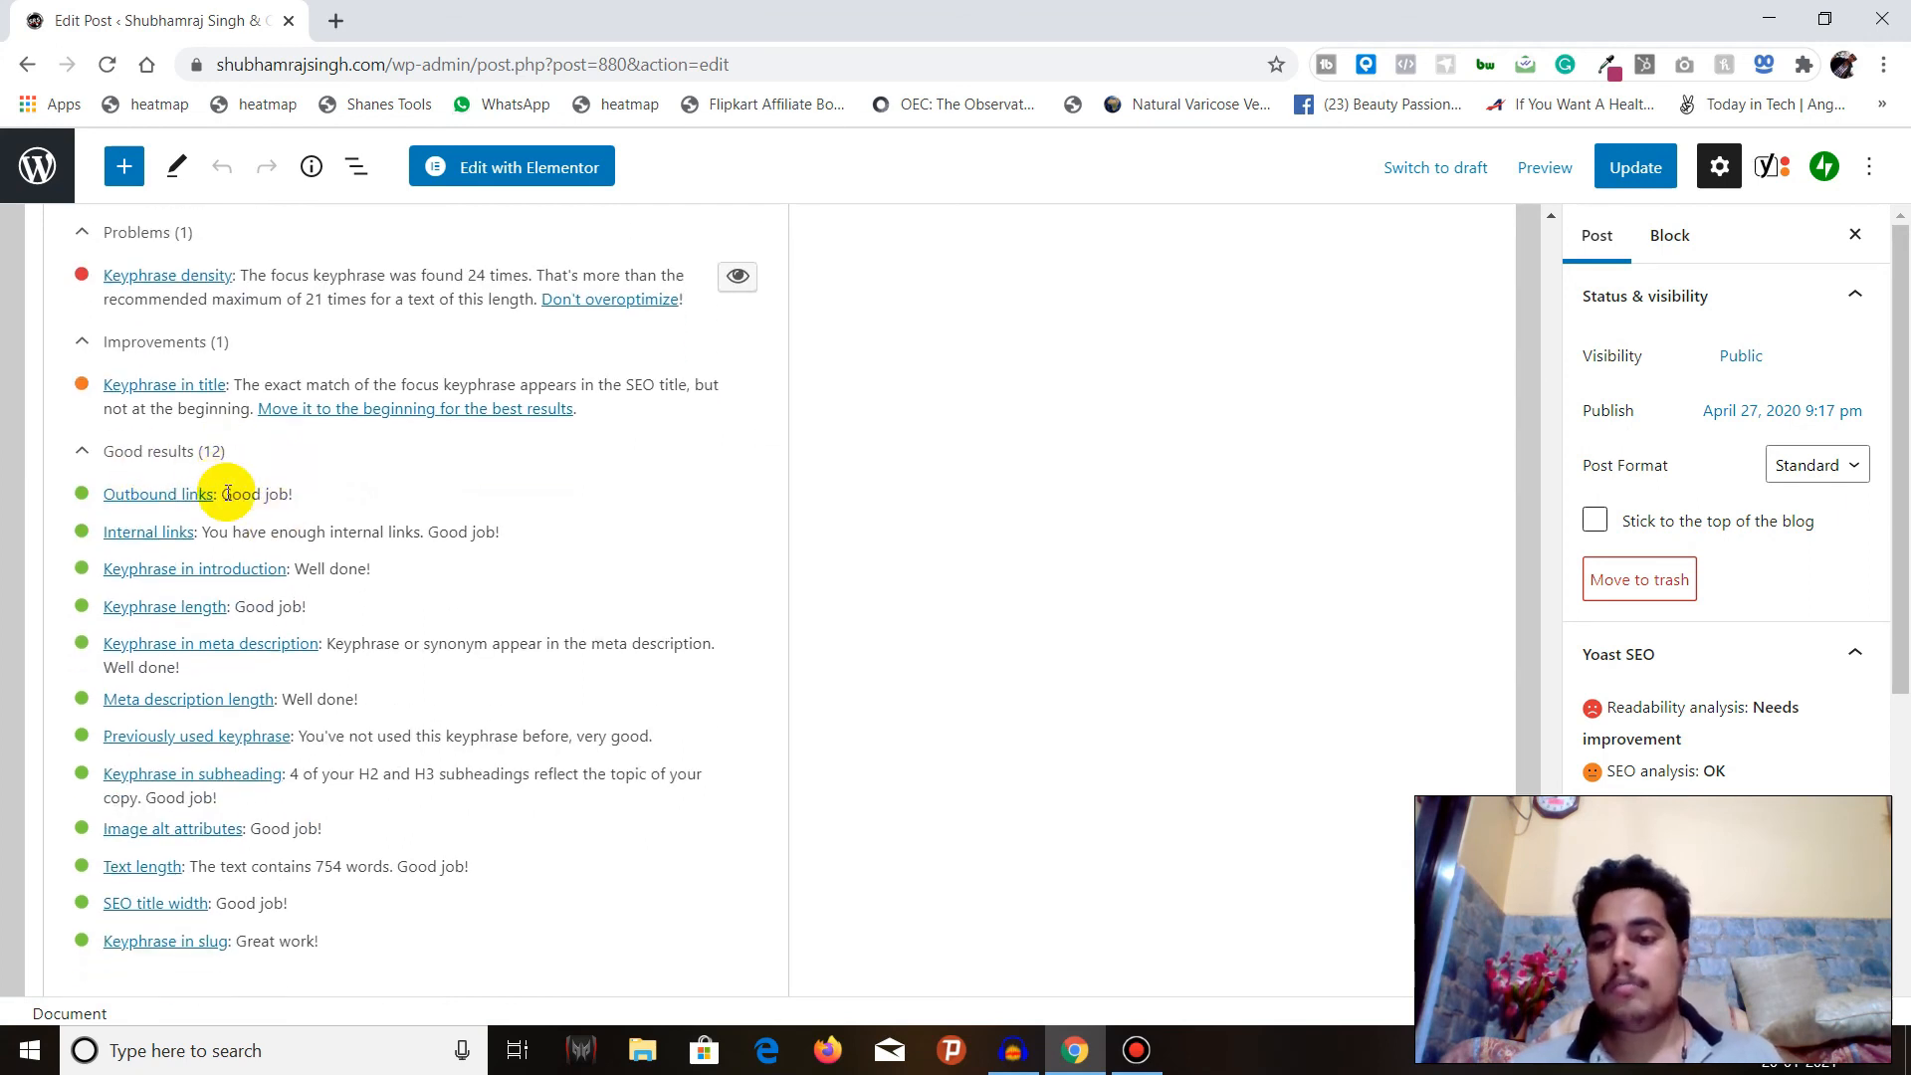
scroll(227, 493, down, 3)
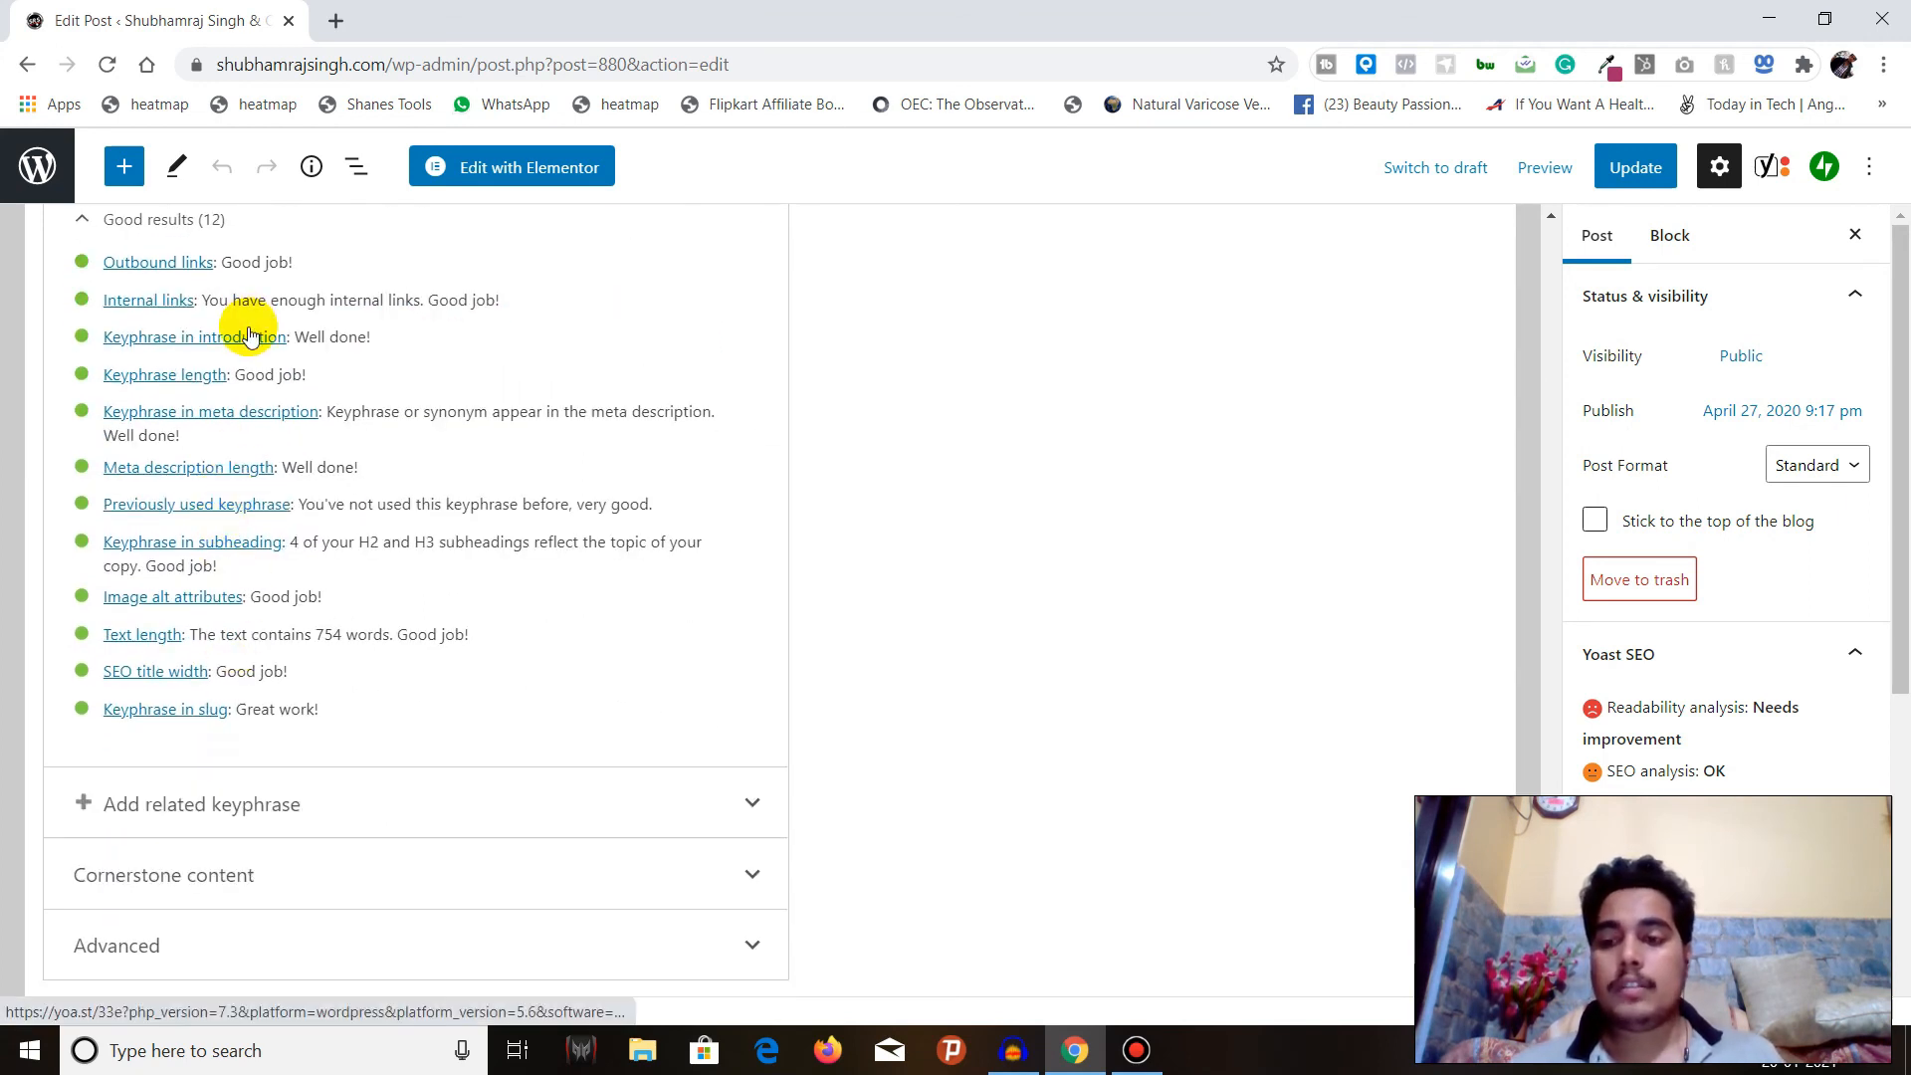
scroll(248, 336, up, 1)
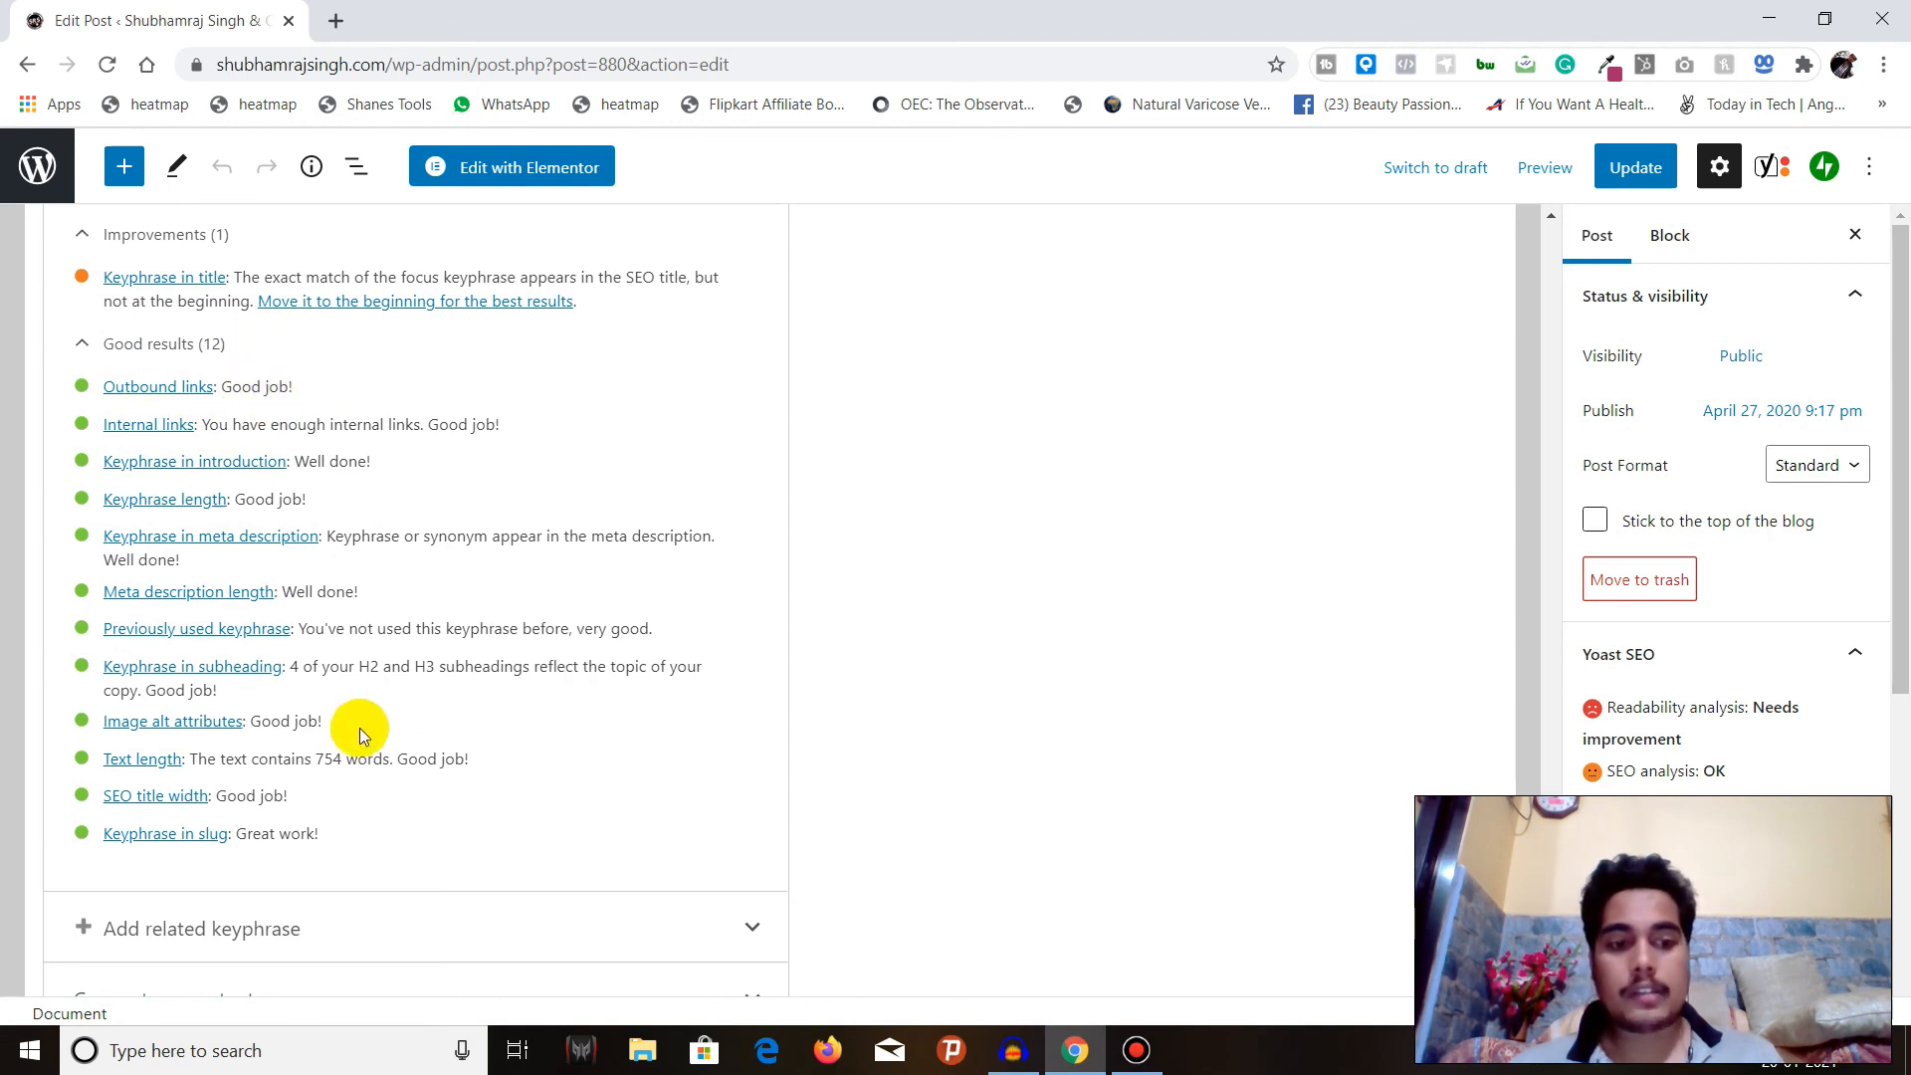
Look over the Add related keyphrase and Cornerstone content sections, collapsing each one after viewing it.
scroll(476, 658, down, 1)
scroll(476, 658, down, 1)
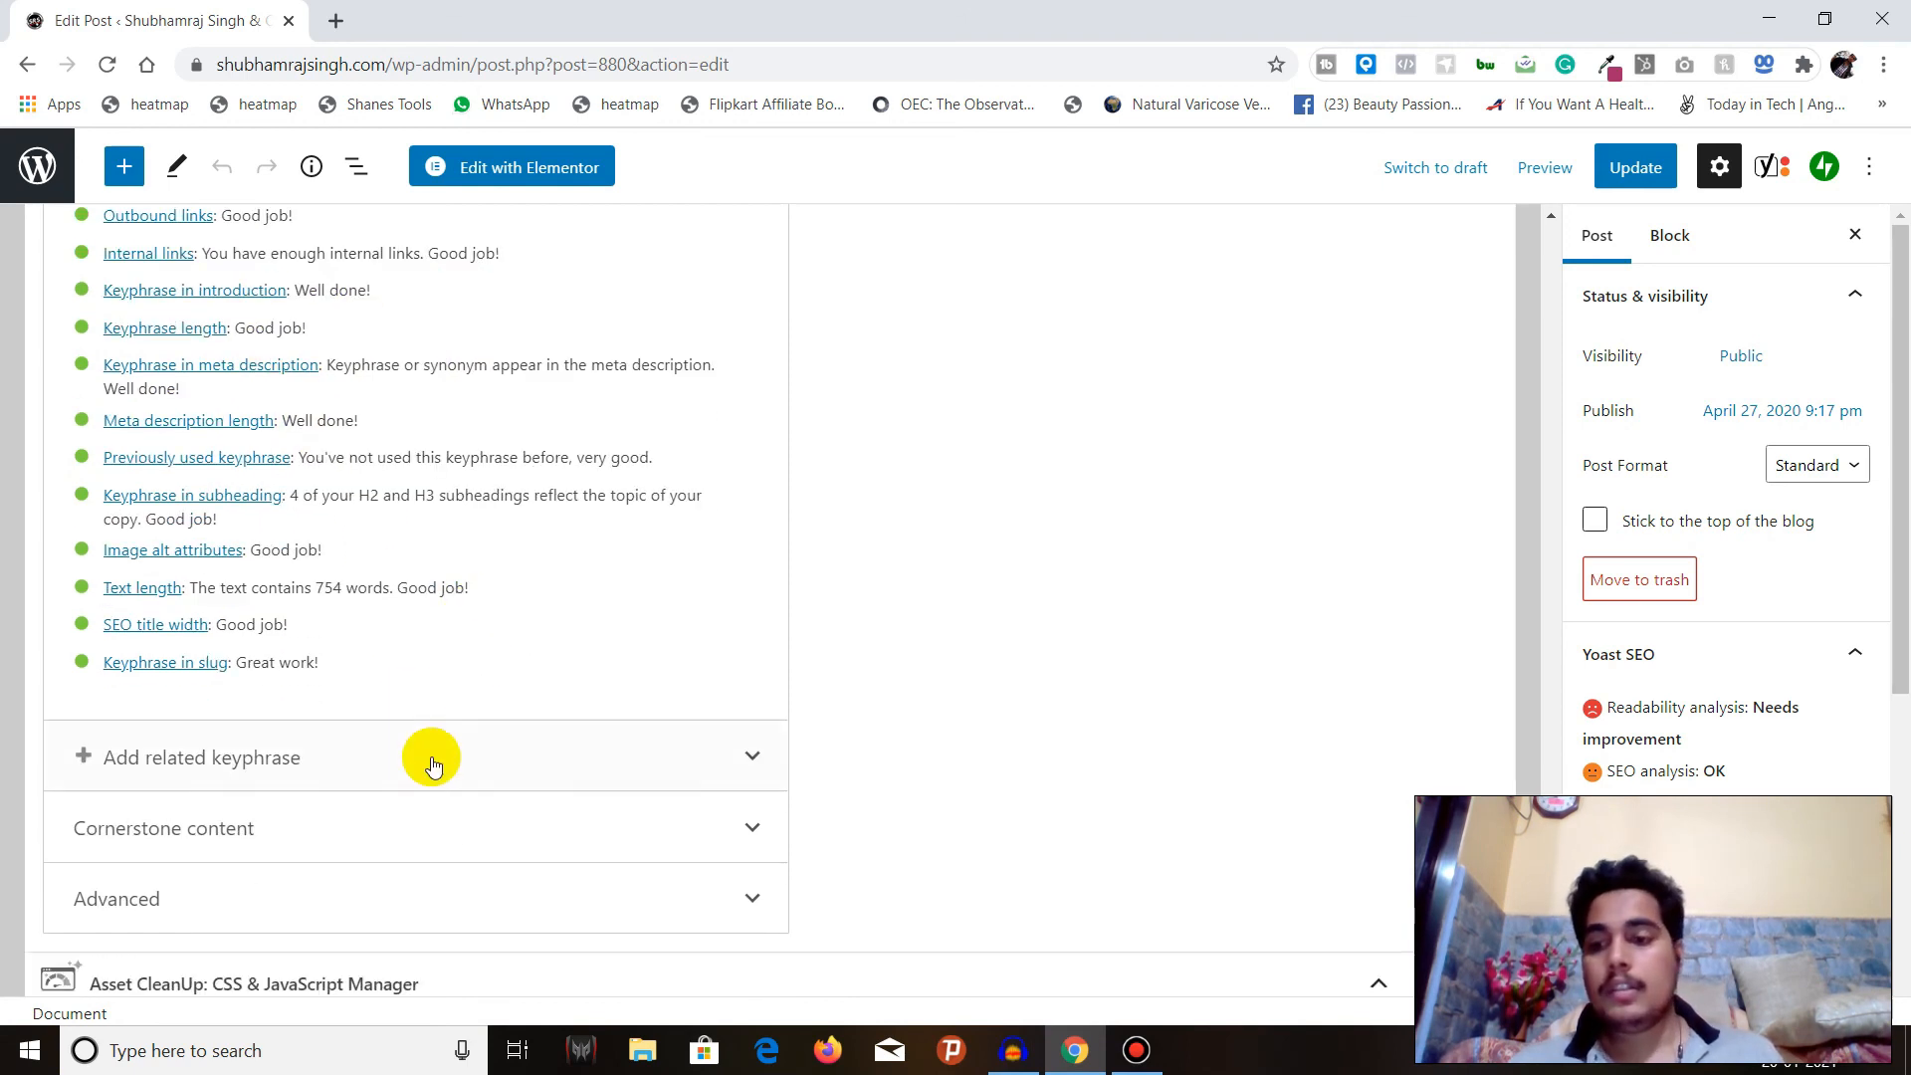
click(456, 738)
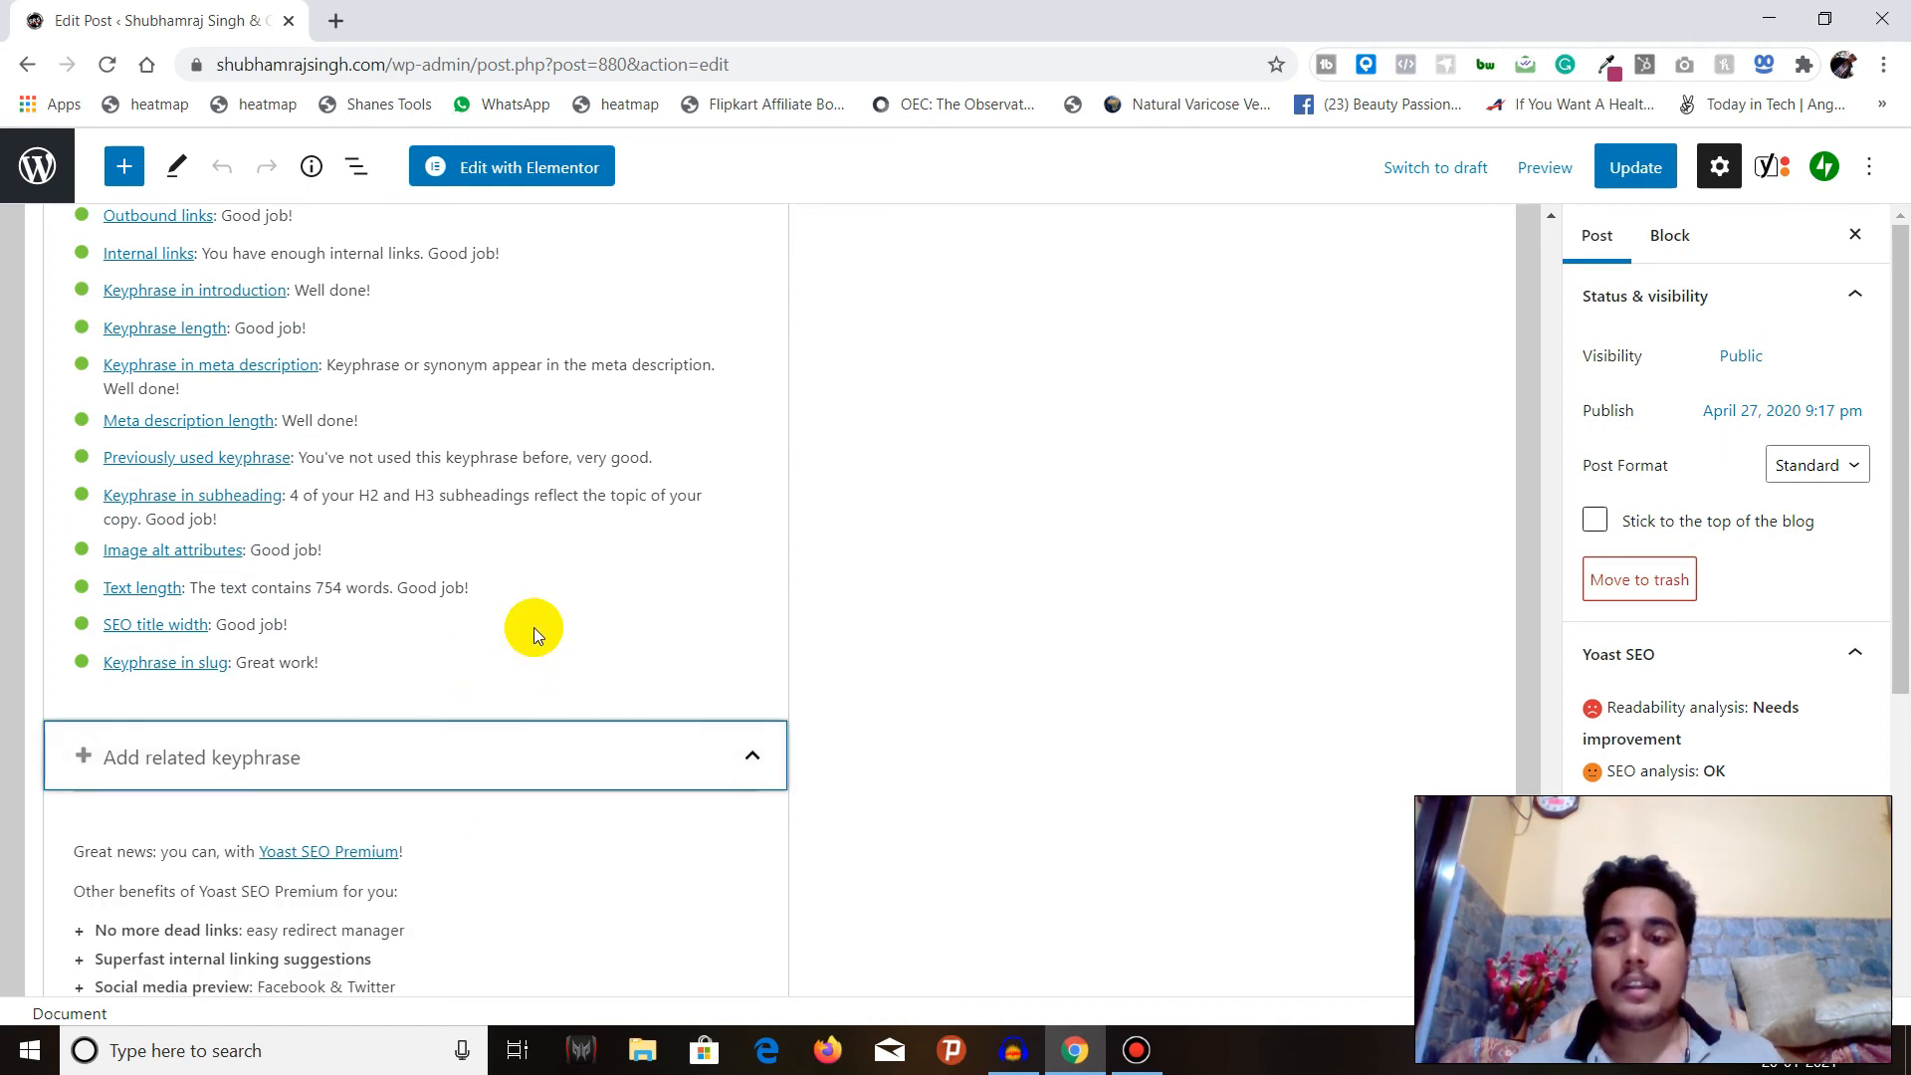
scroll(534, 627, down, 2)
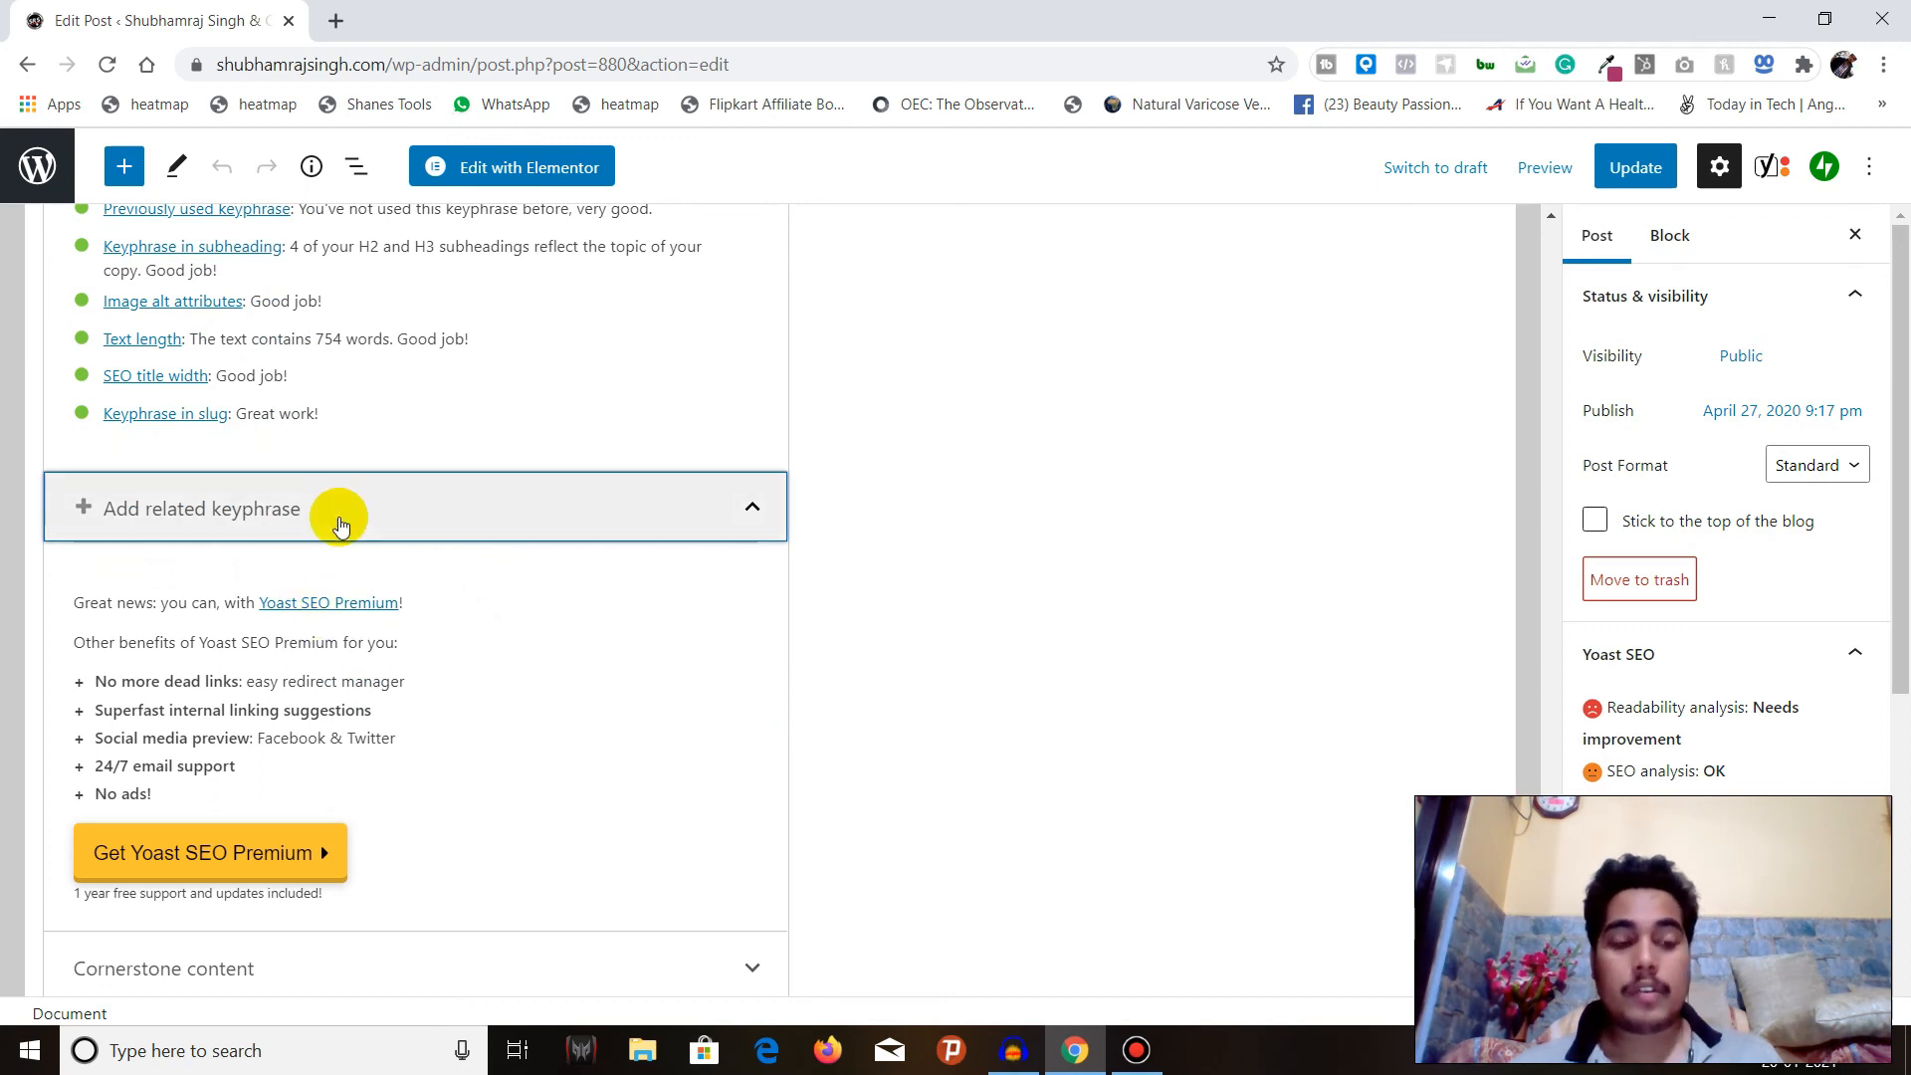
click(340, 522)
click(355, 813)
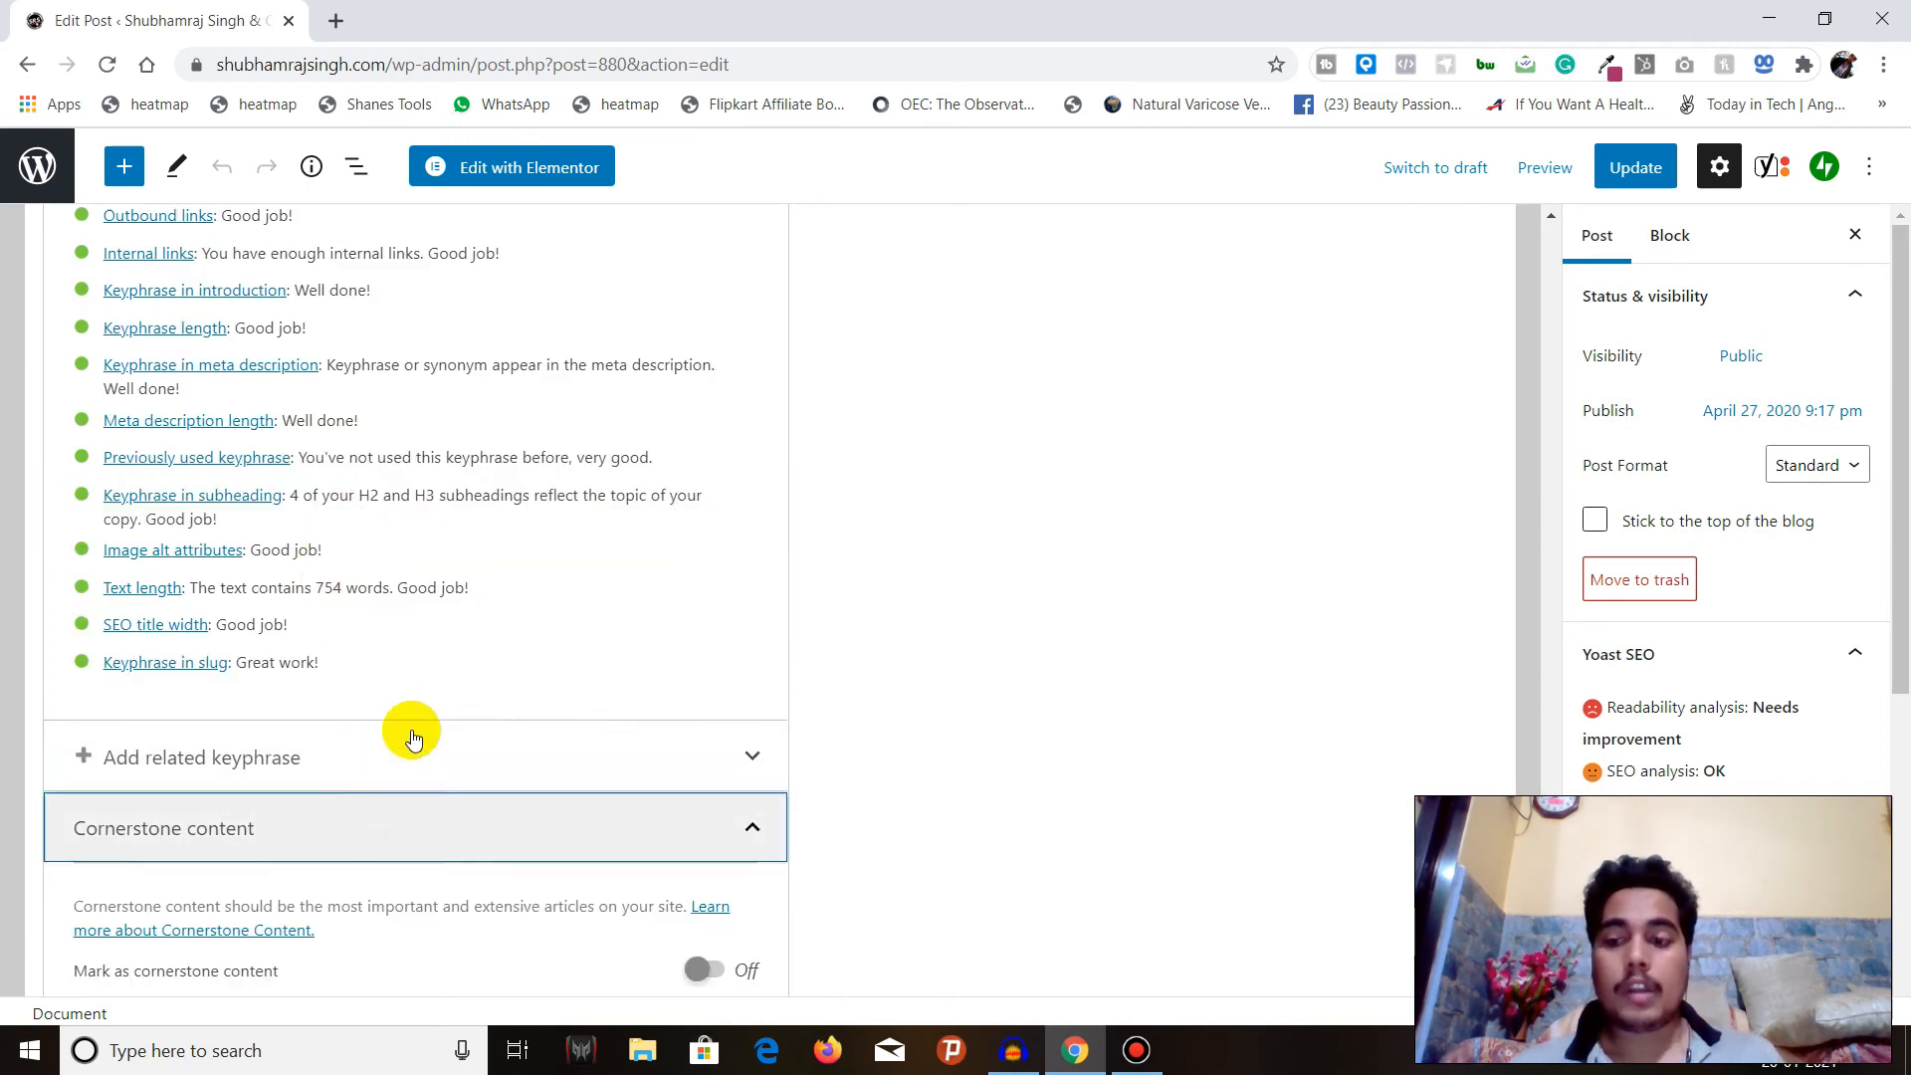
scroll(413, 727, down, 1)
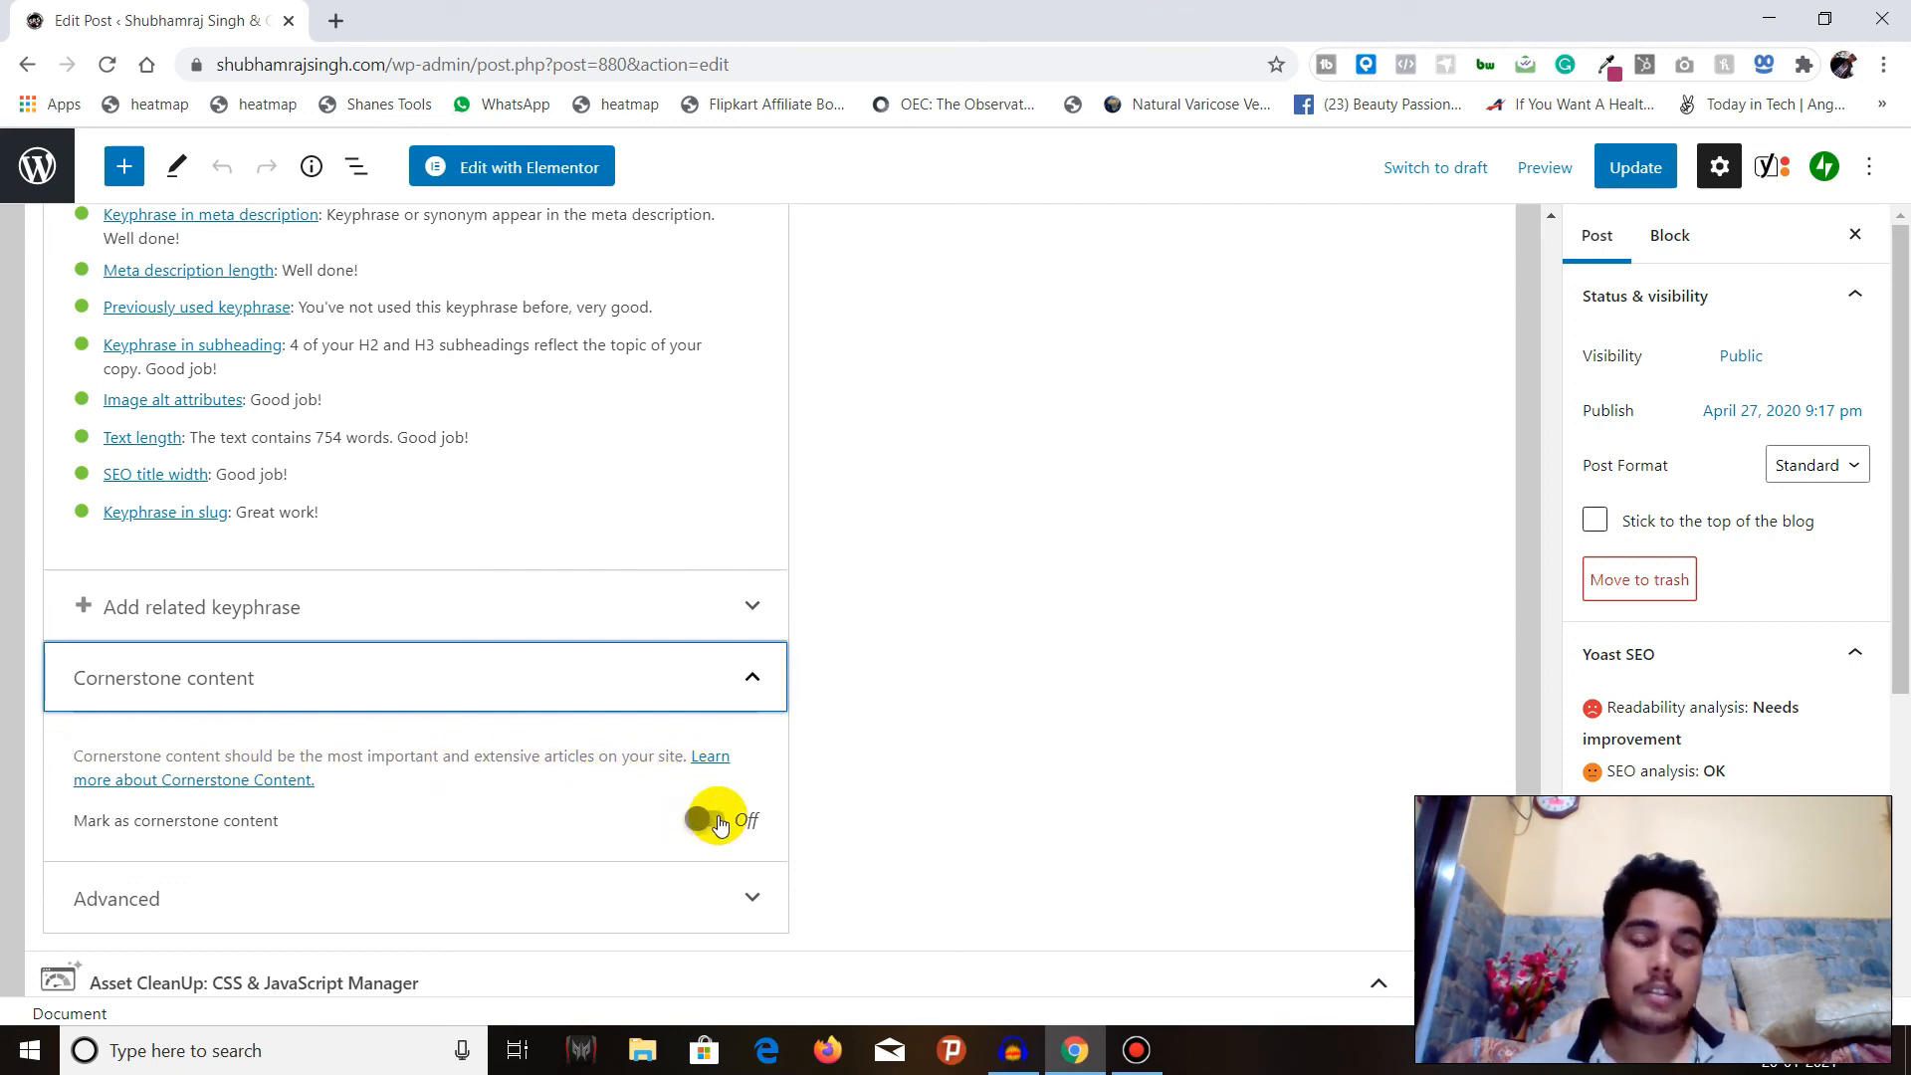
click(738, 683)
Expand the Advanced section and review its search visibility, link following, meta robots and canonical URL options.
click(744, 894)
scroll(942, 627, down, 5)
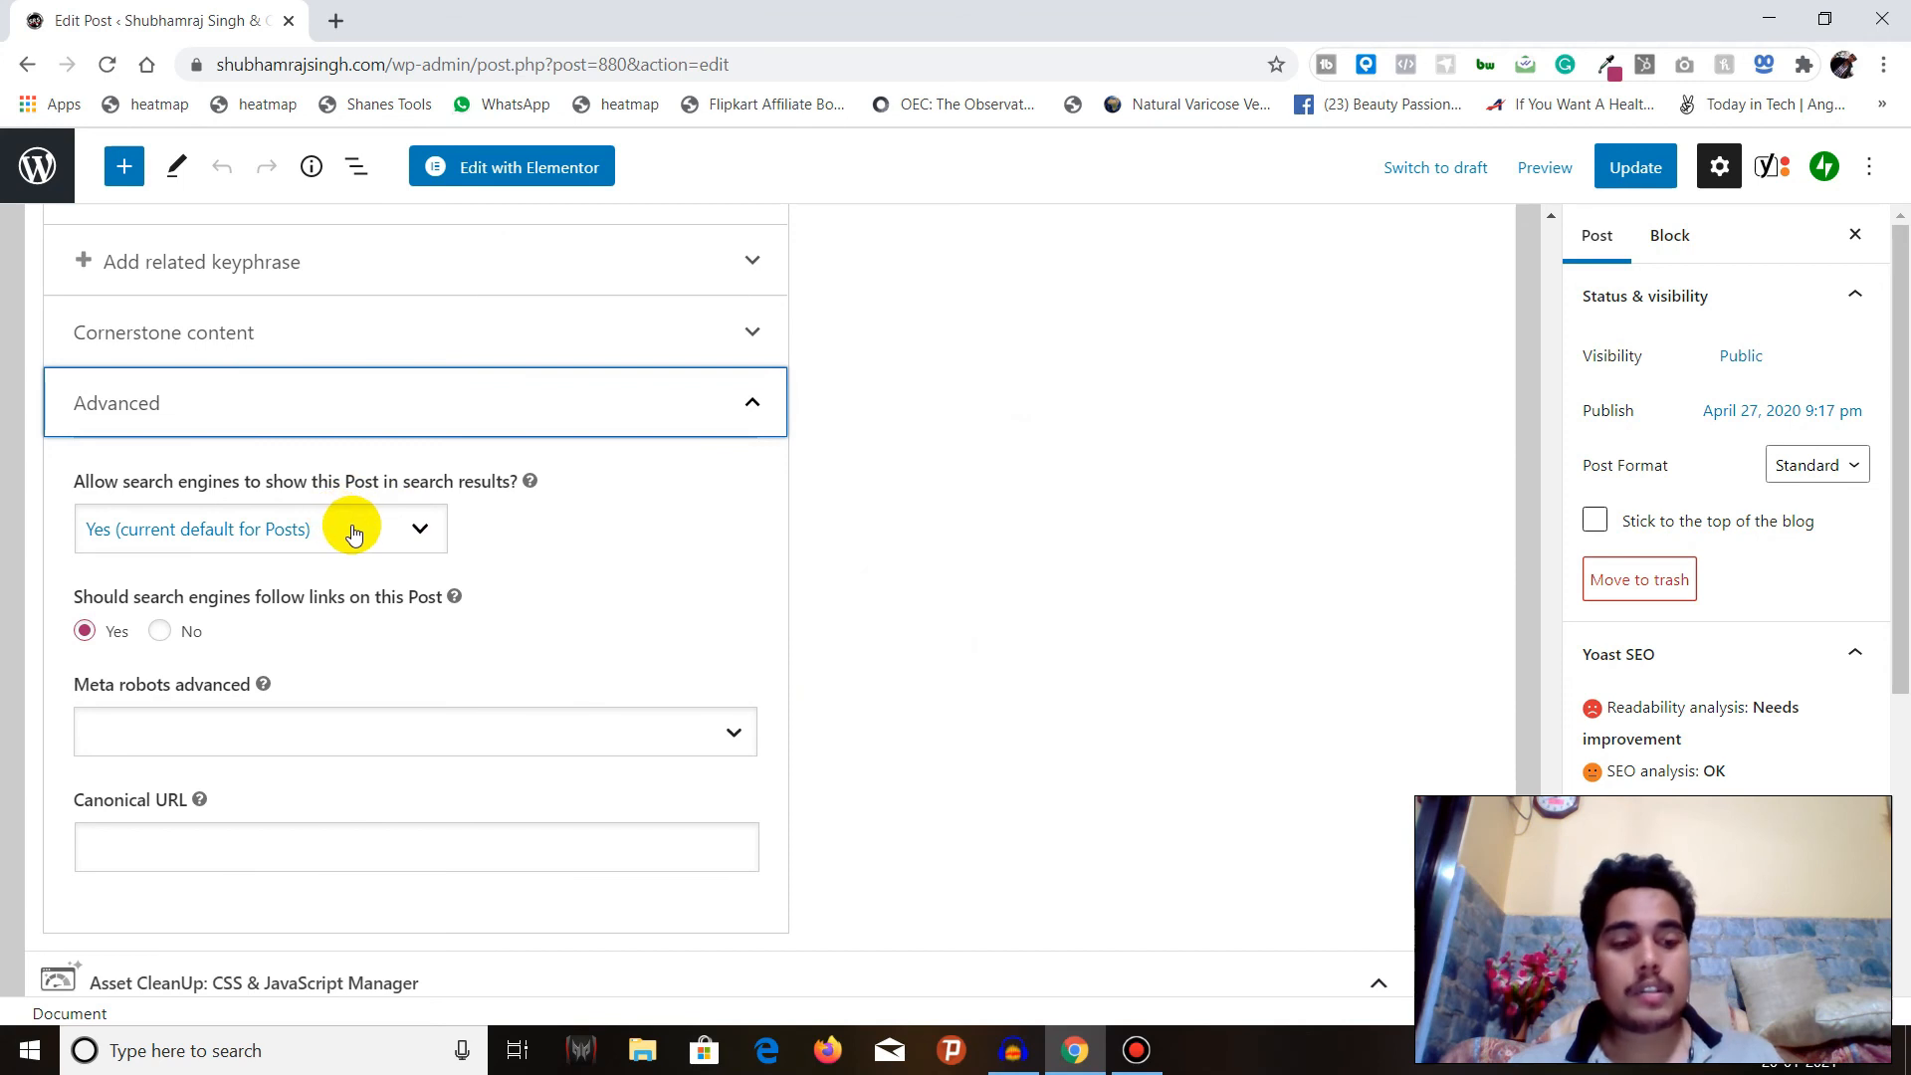
click(387, 735)
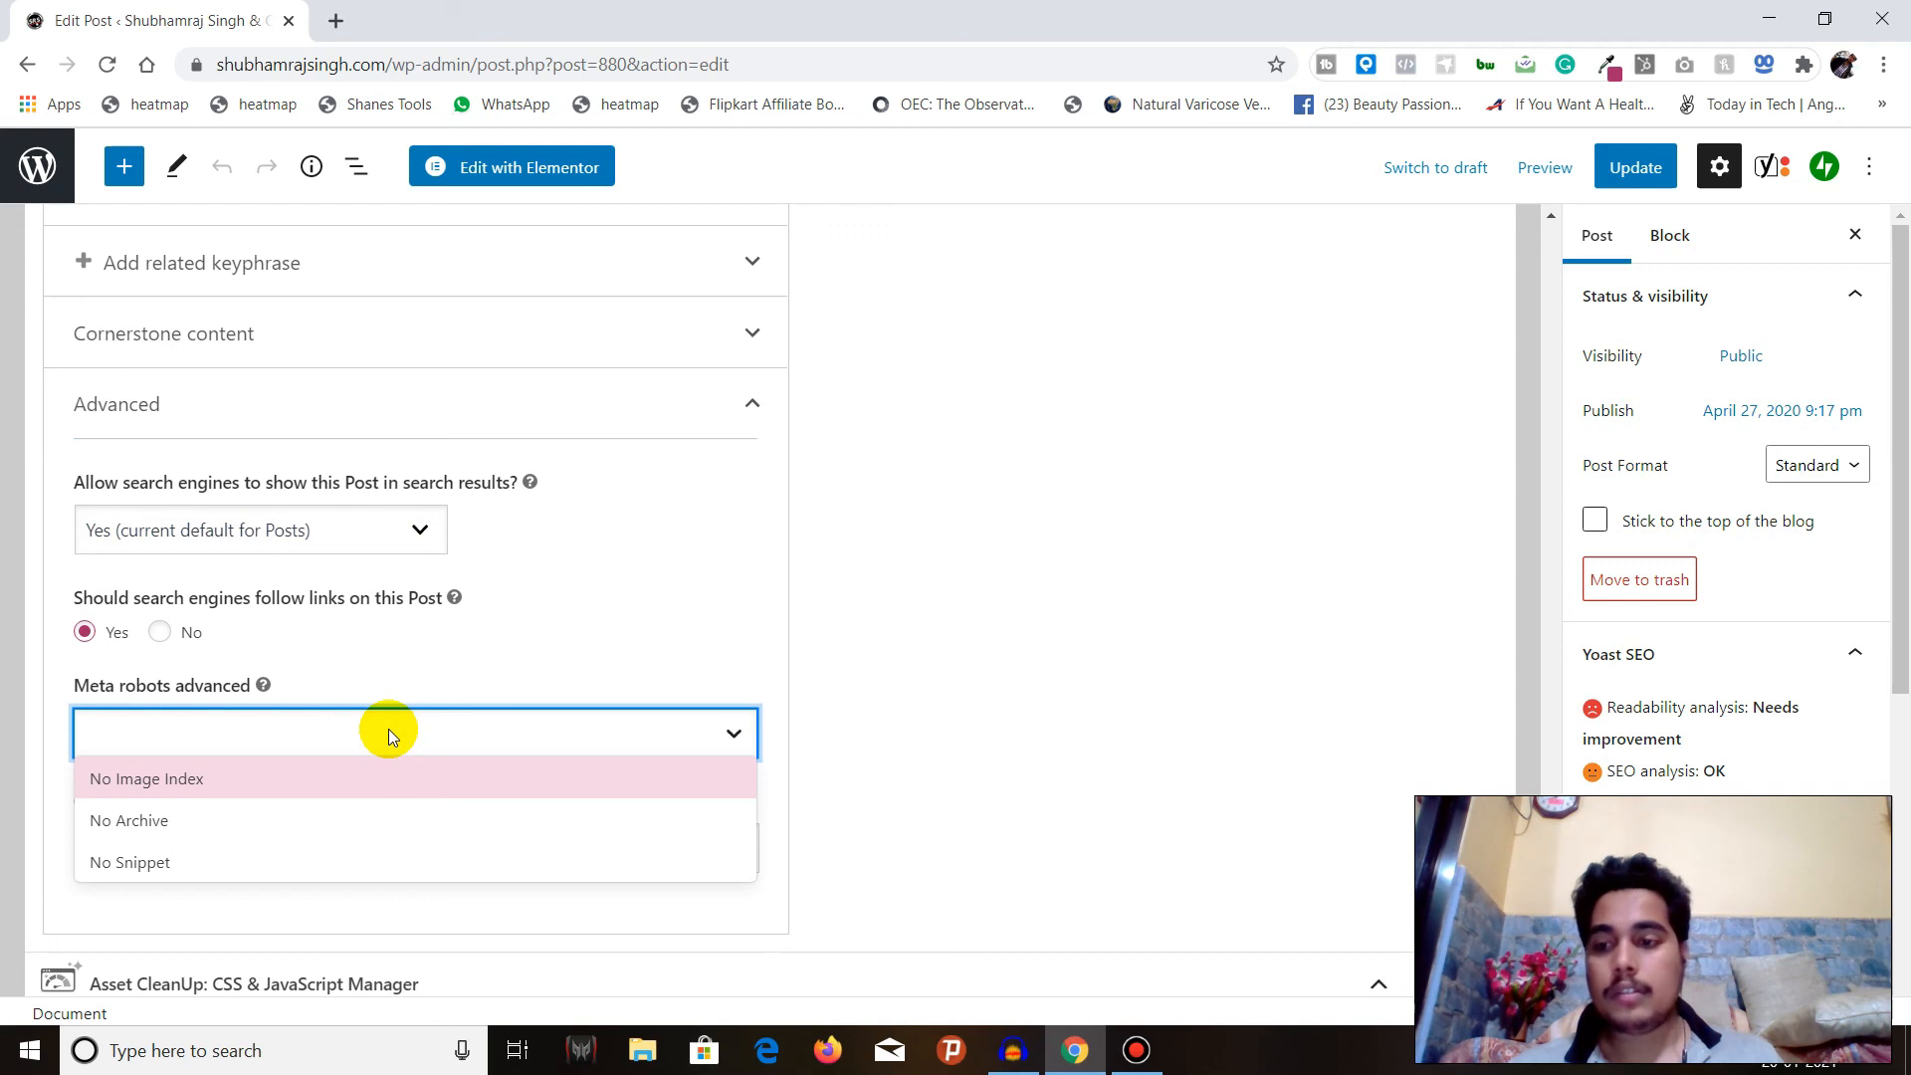
click(389, 733)
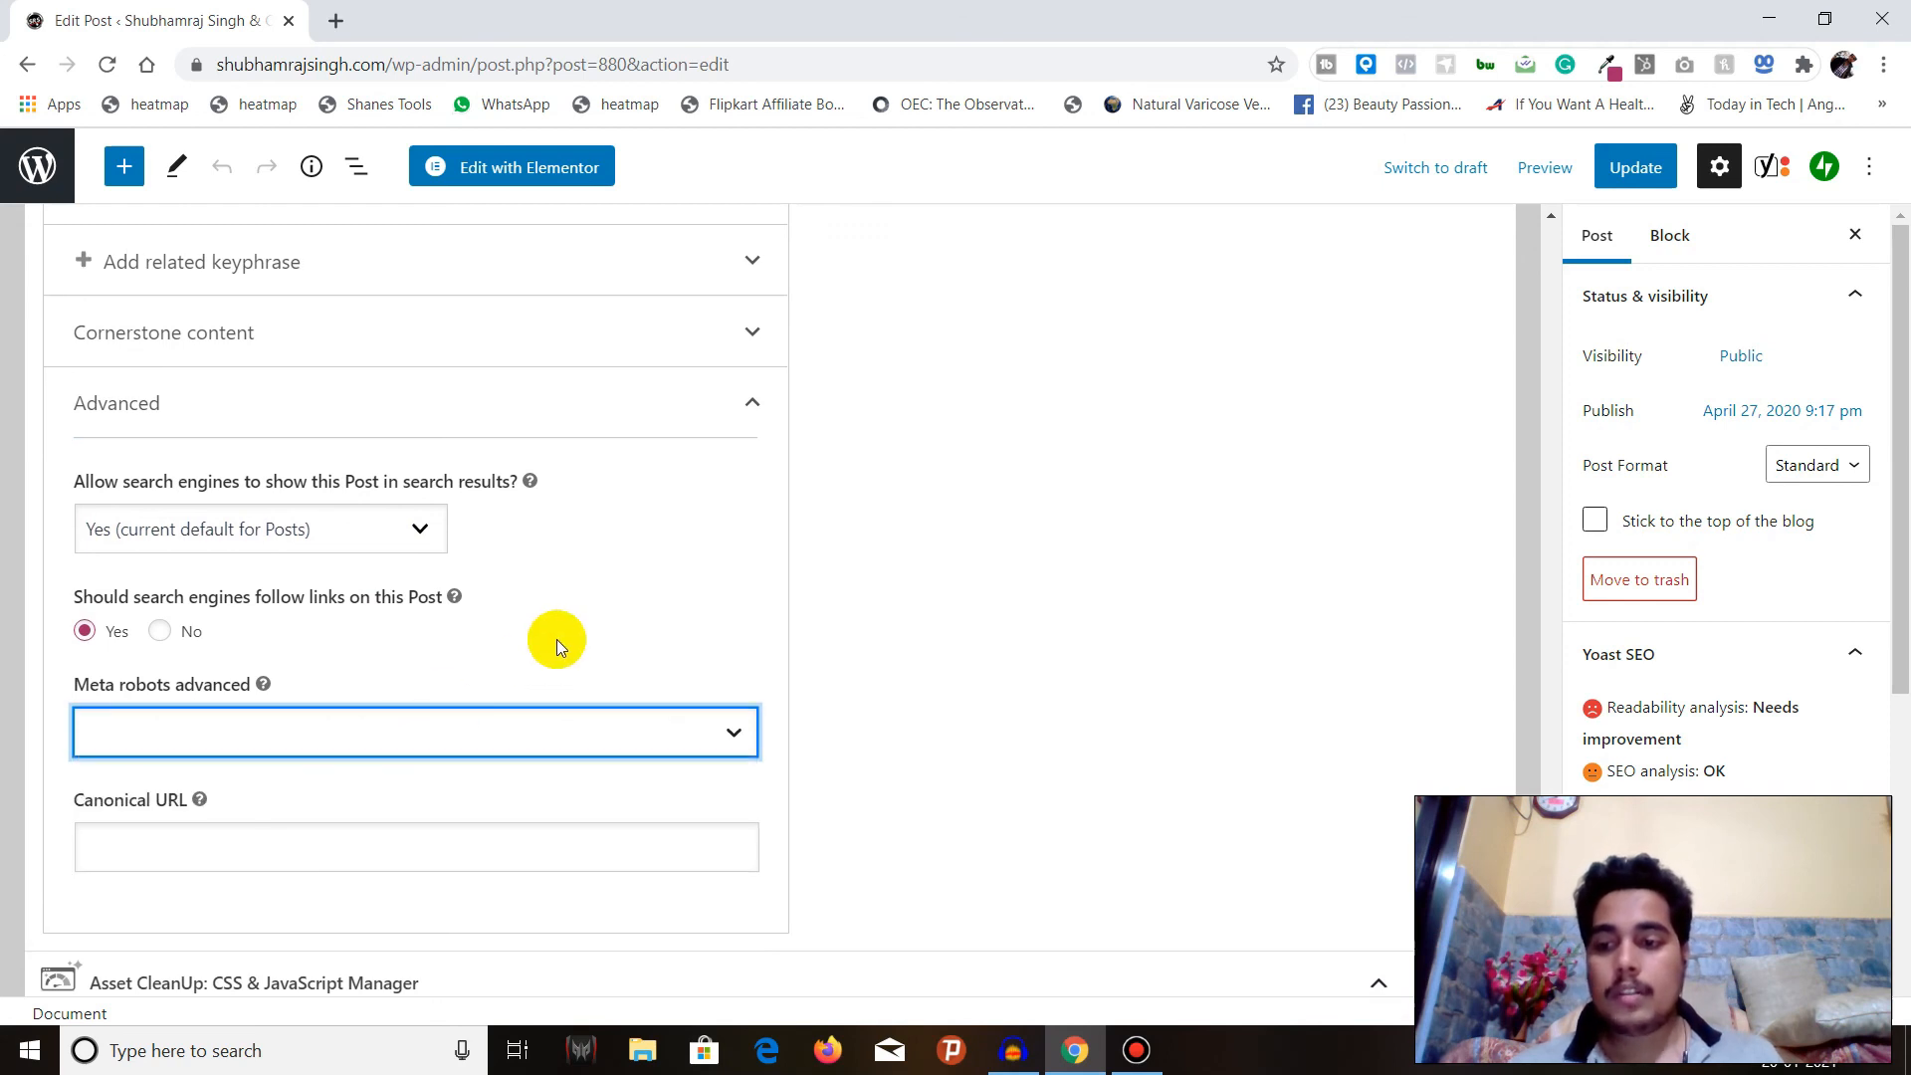
click(192, 838)
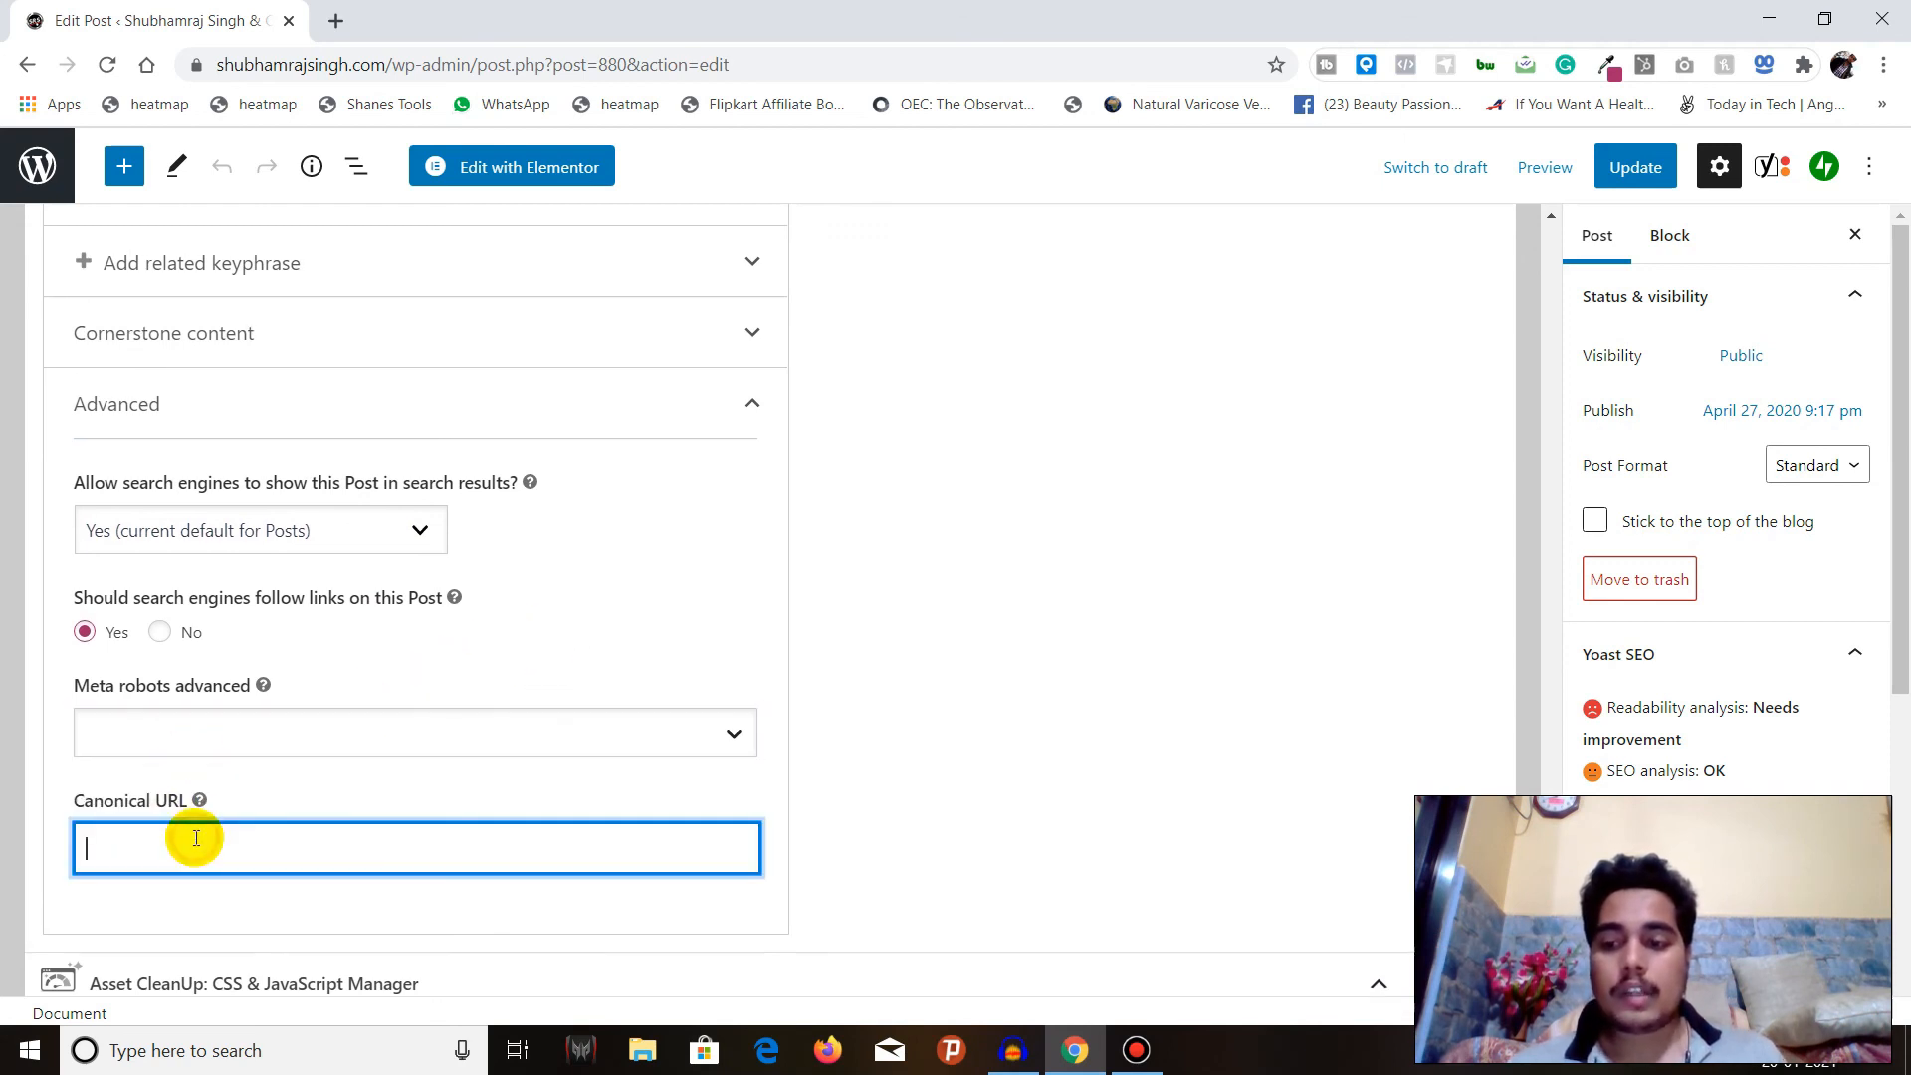
click(754, 702)
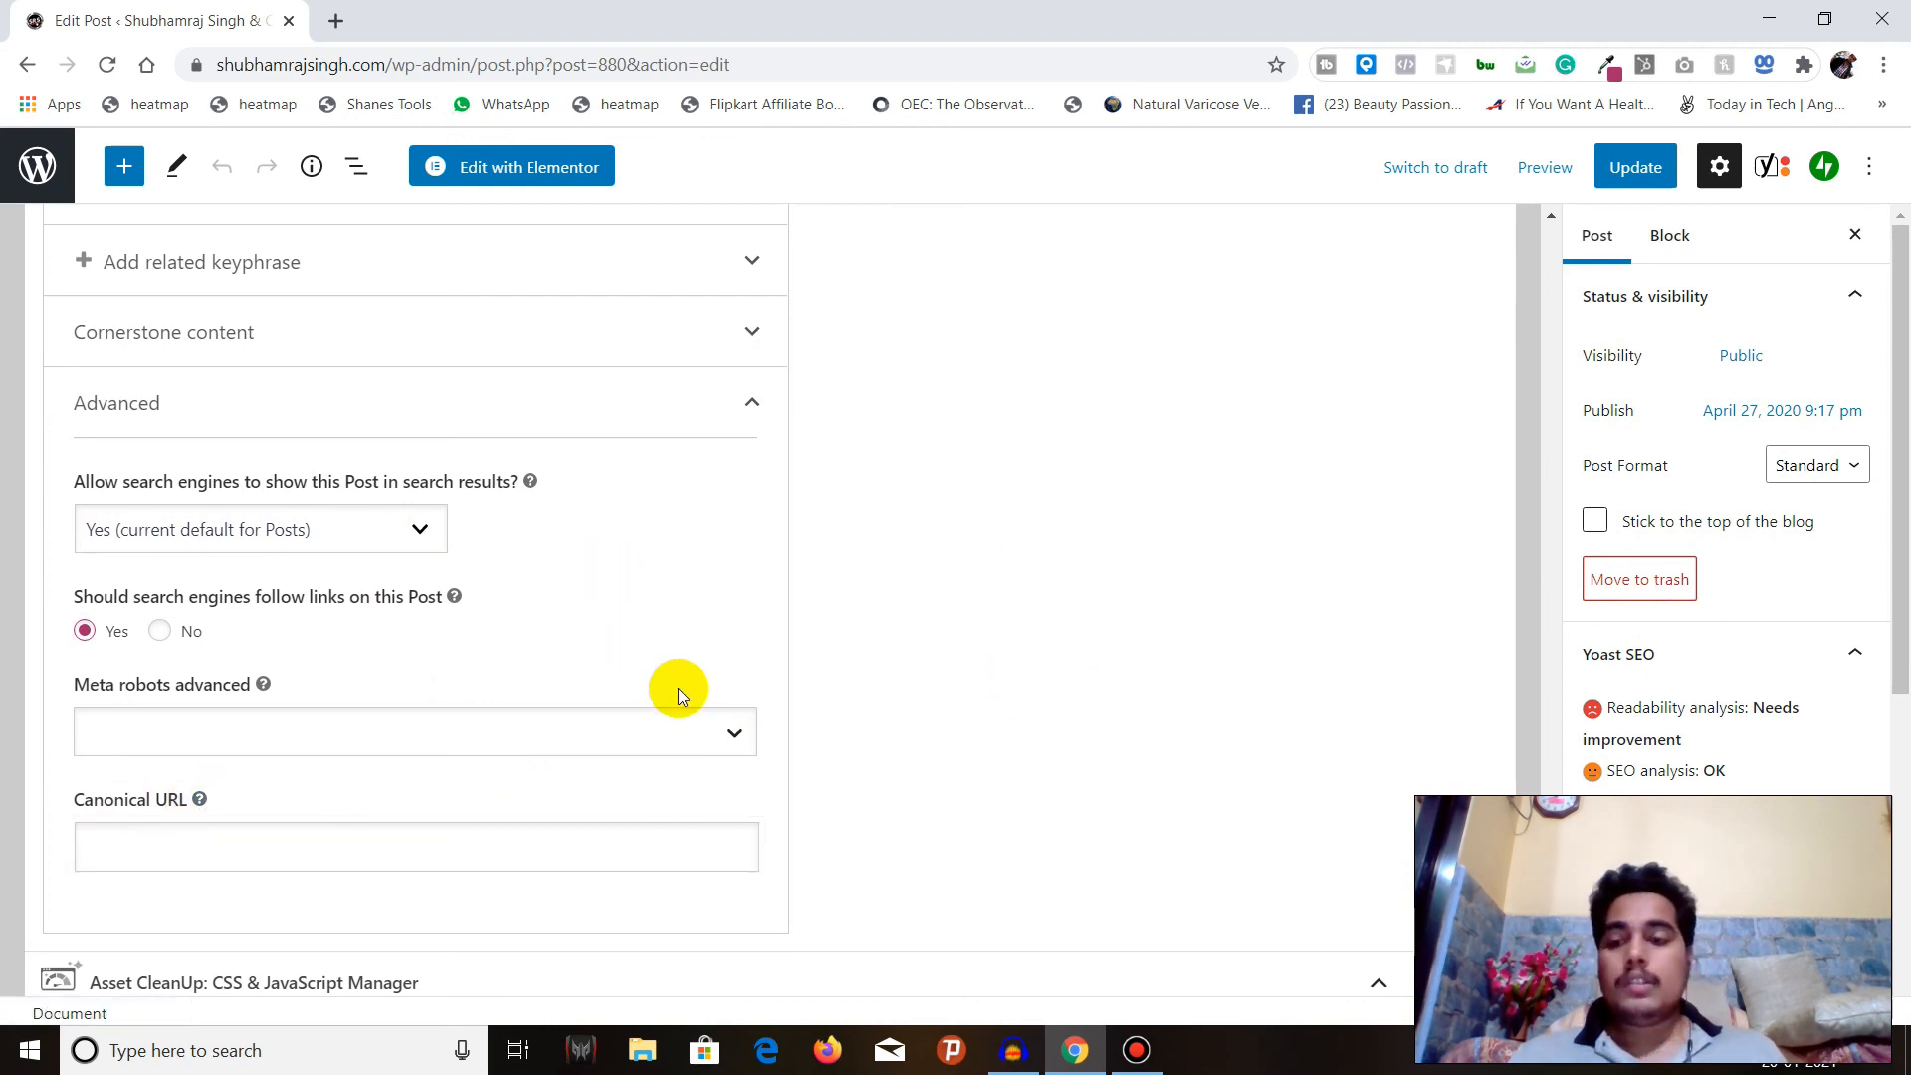
scroll(642, 637, up, 7)
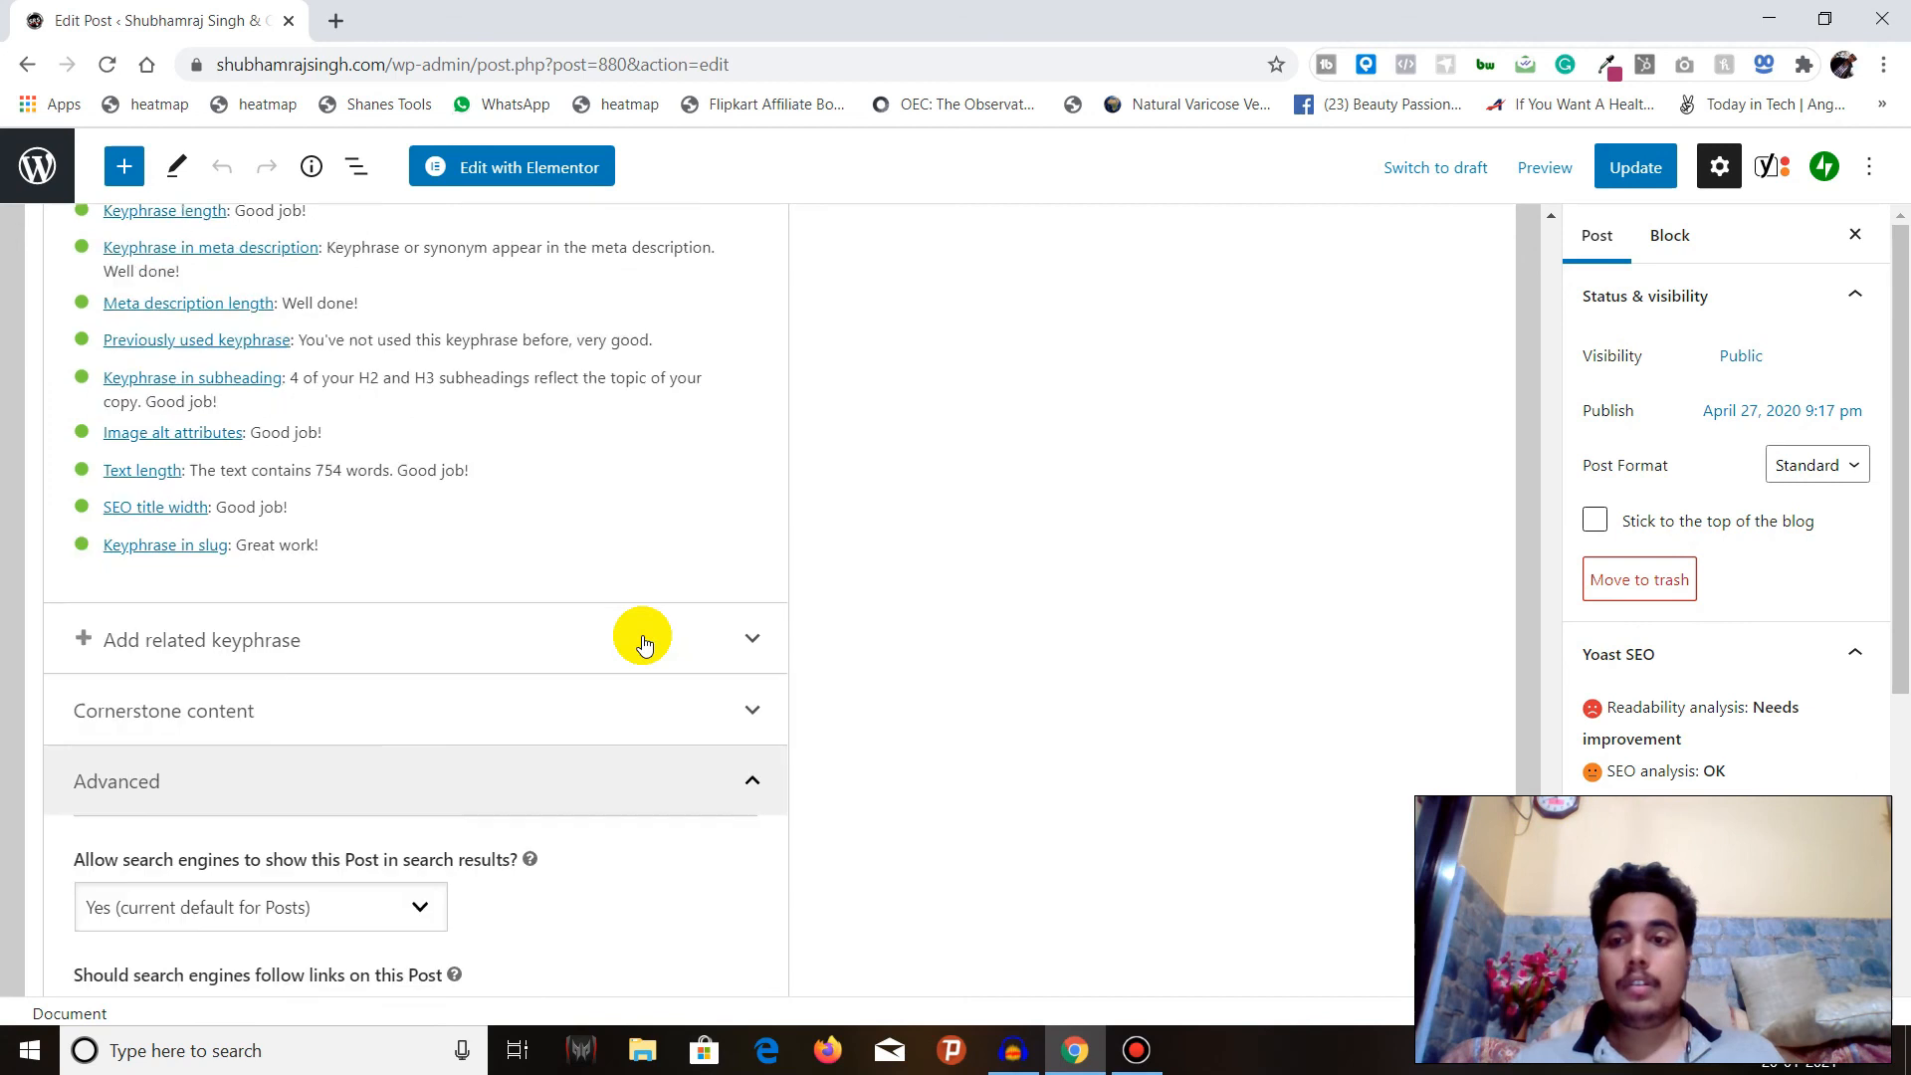
scroll(642, 642, up, 8)
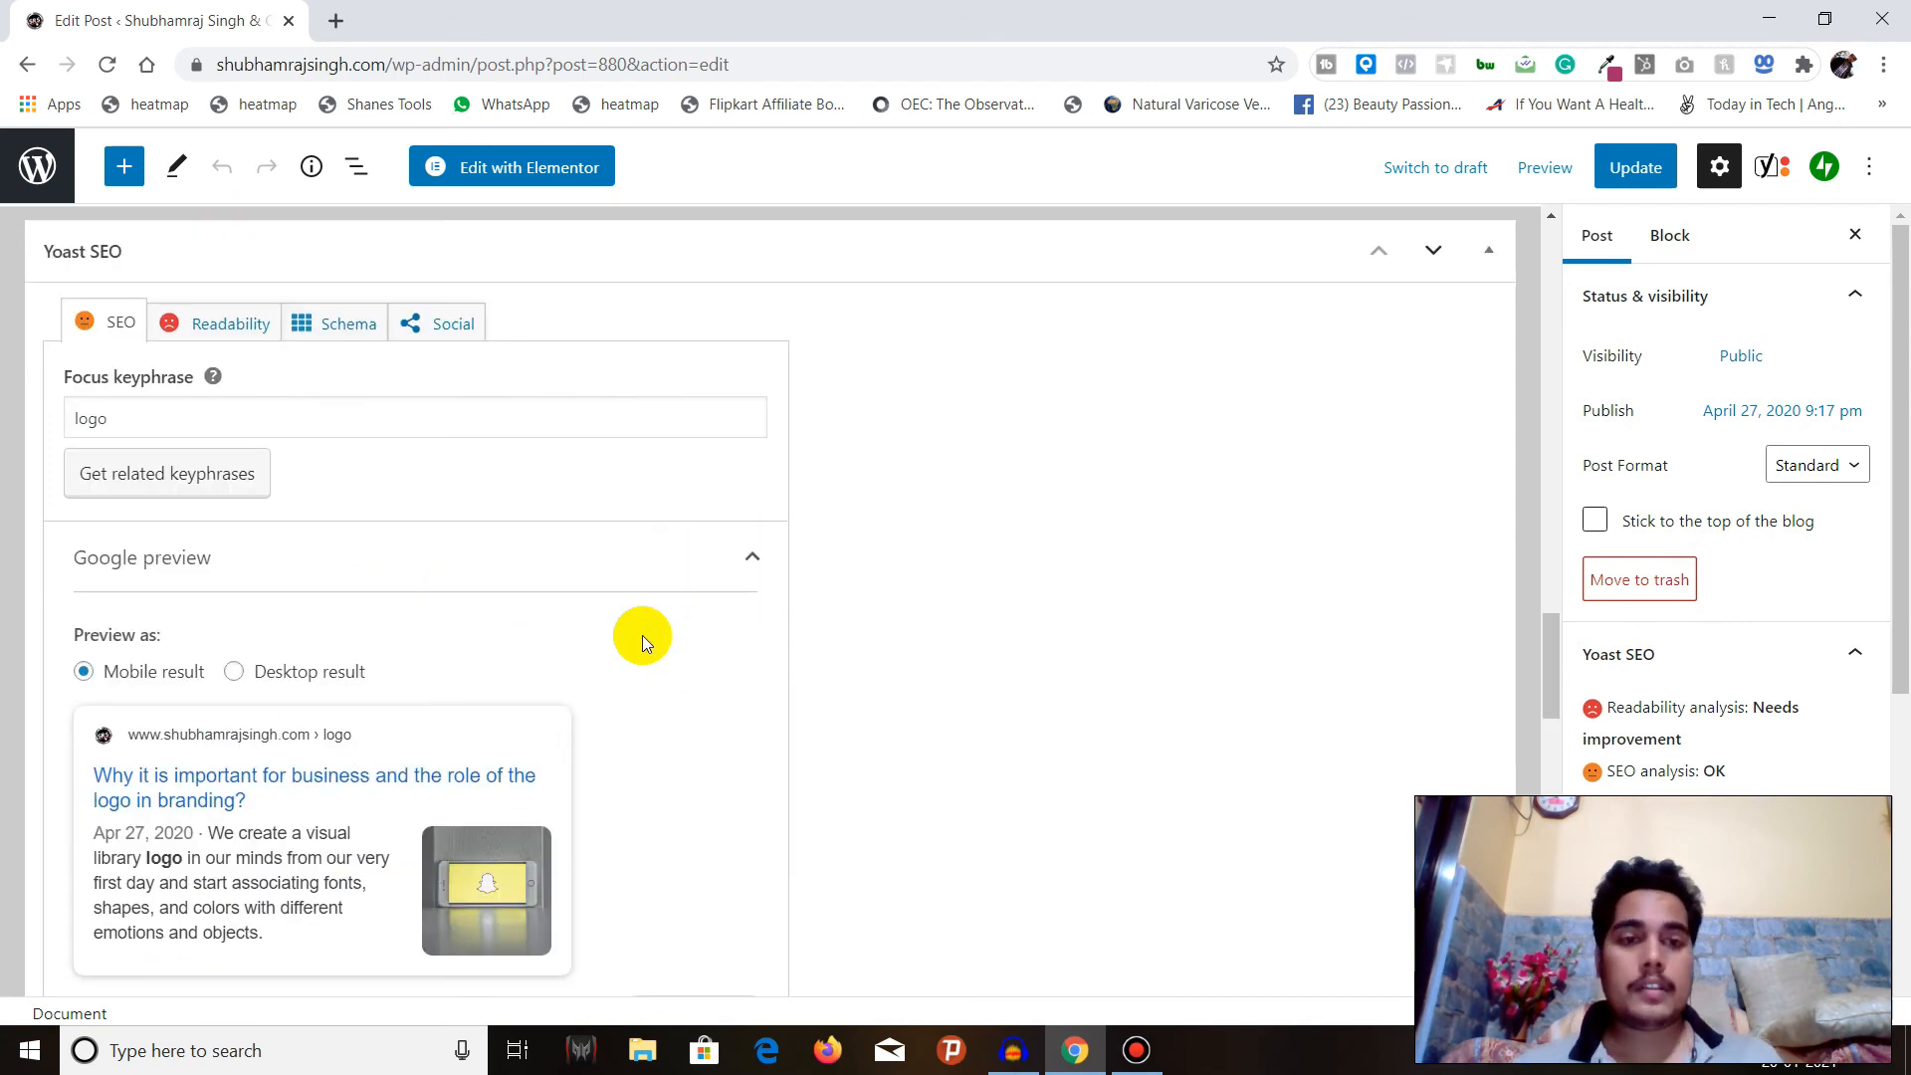